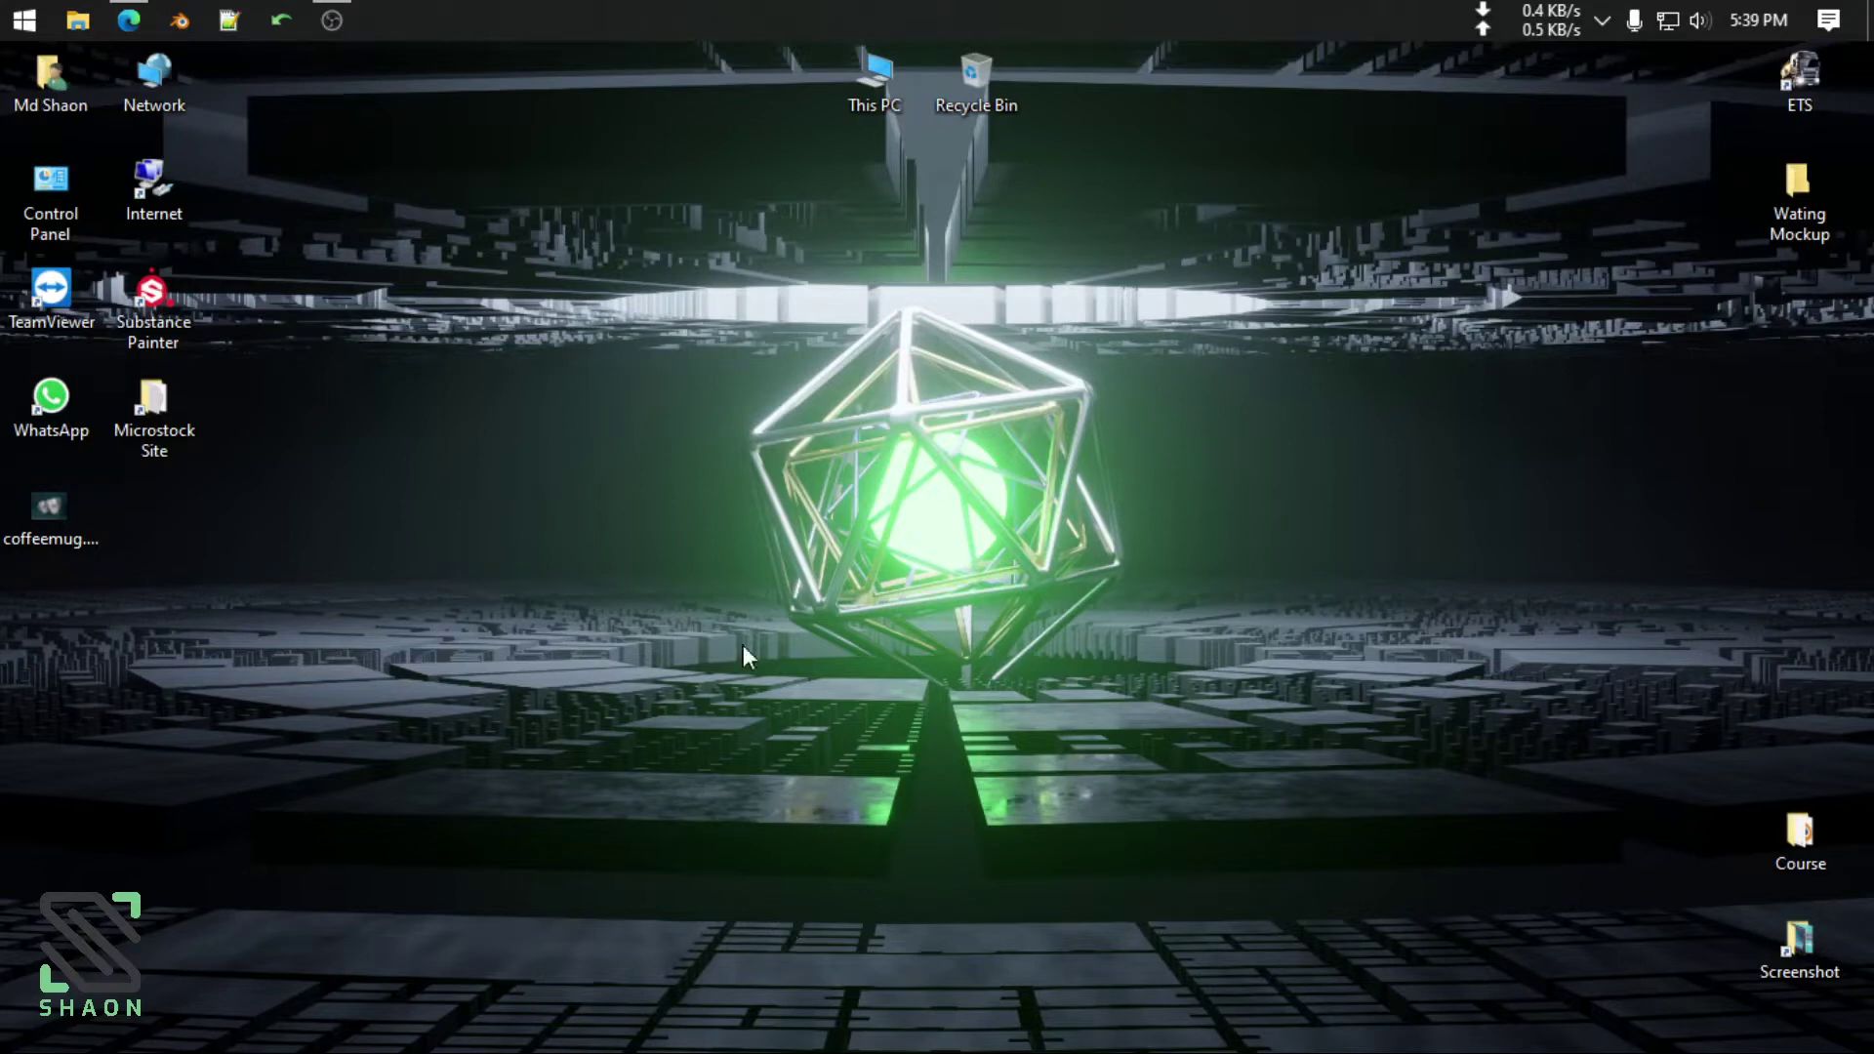
Bring up Edge showing the Facebook reference photo of marble discs above a white podium
{"action": "left_click", "coordinate": [129, 20]}
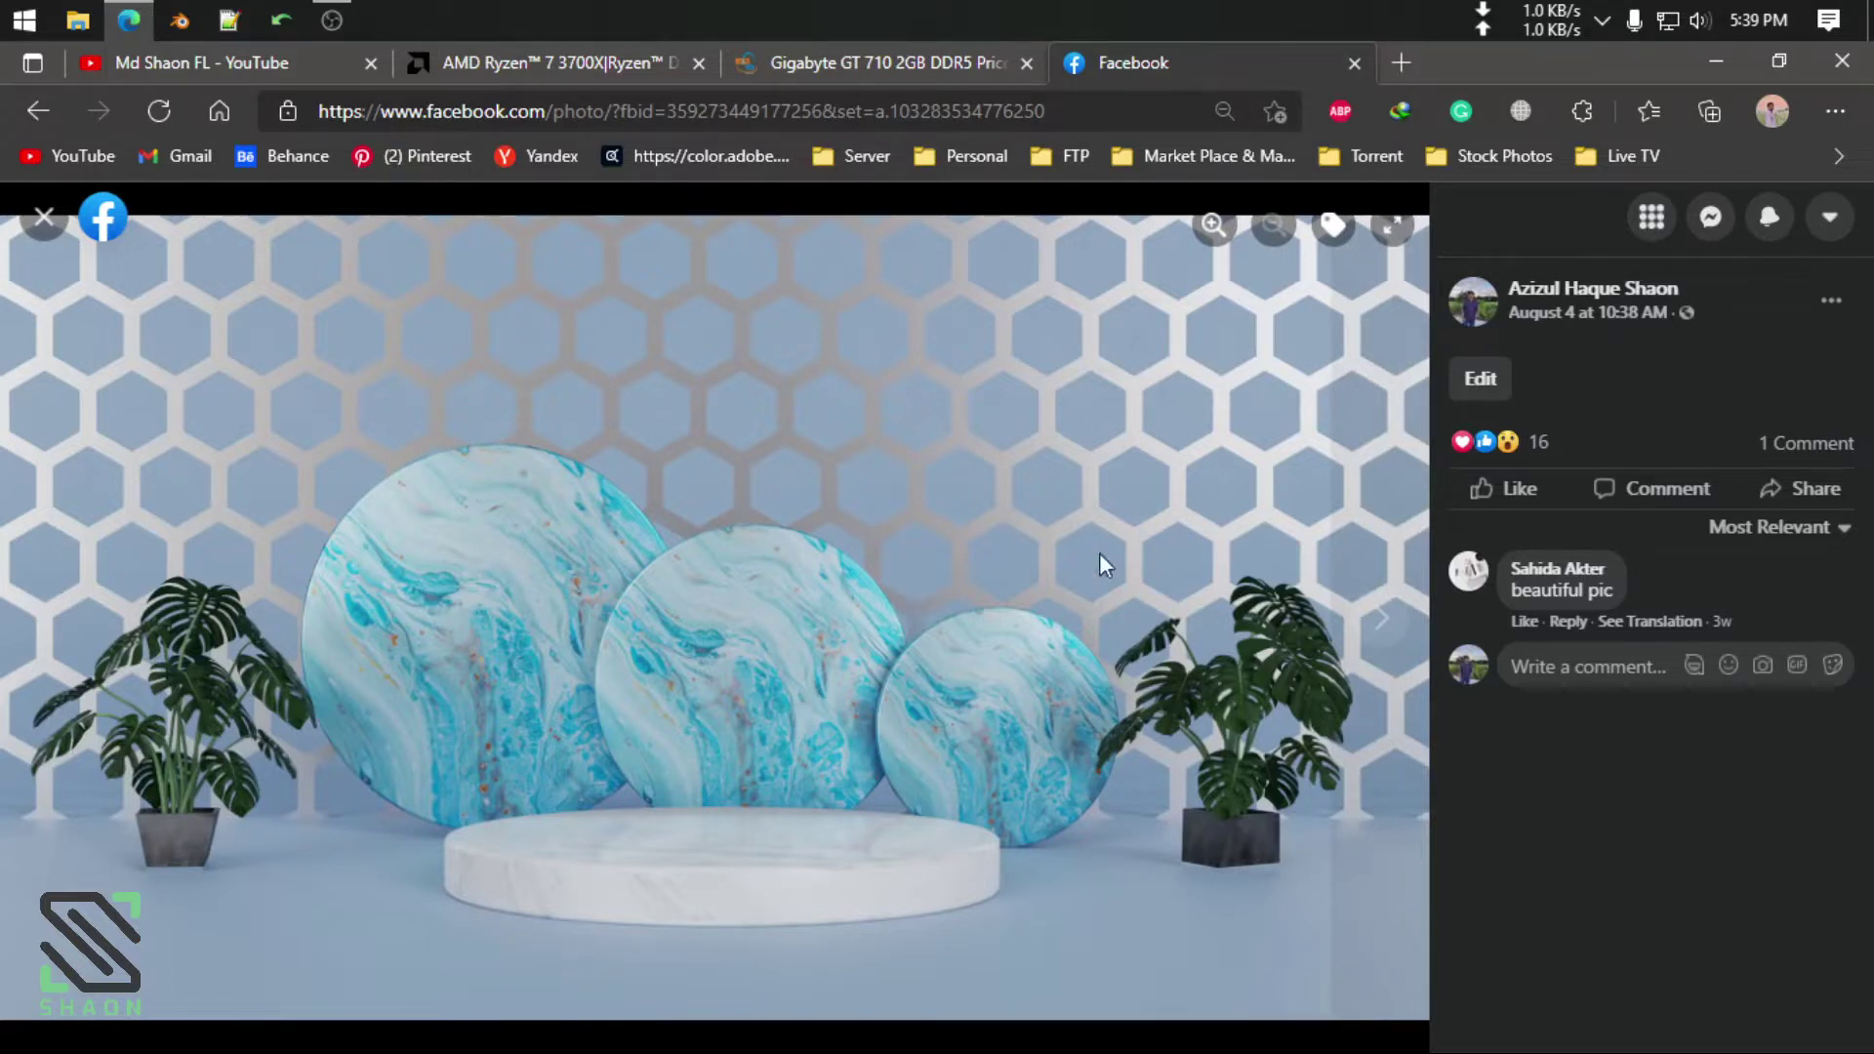
{"action": "left_click", "coordinate": [1399, 63]}
{"action": "type", "text": "be"}
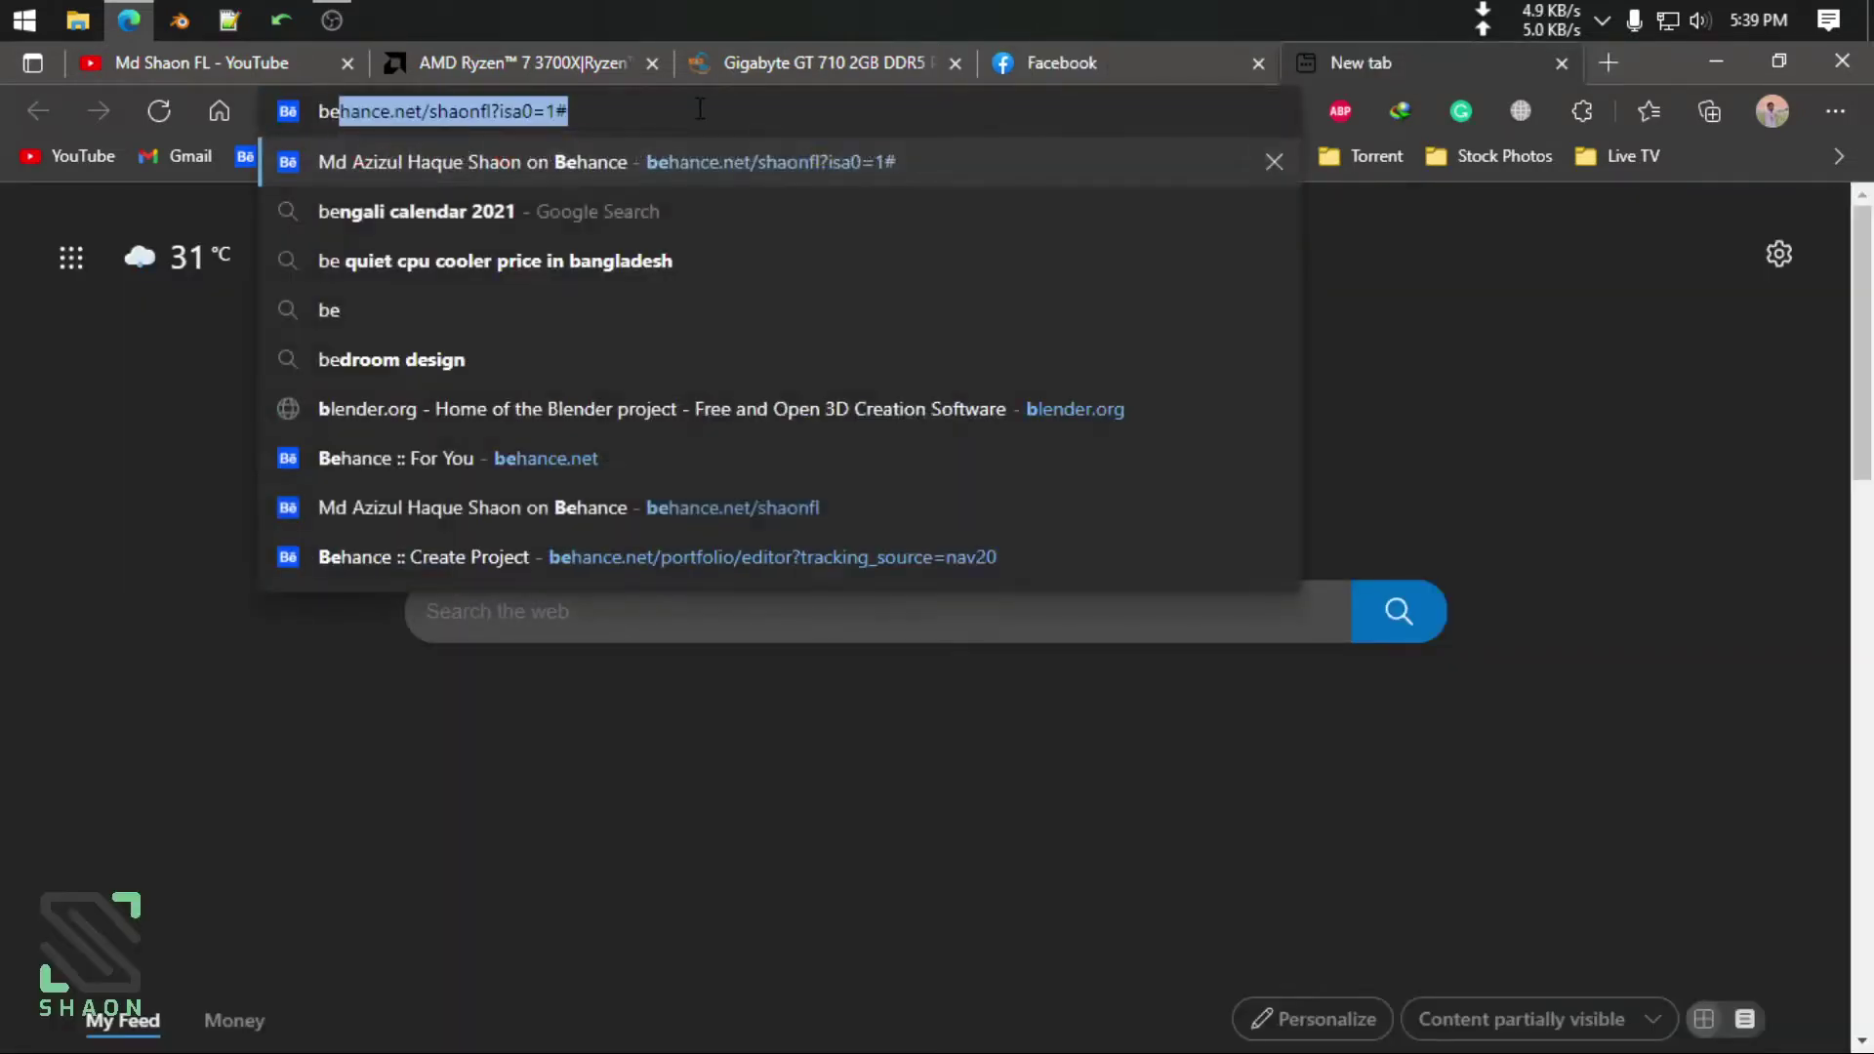
{"action": "type", "text": "h"}
{"action": "key", "text": "Return"}
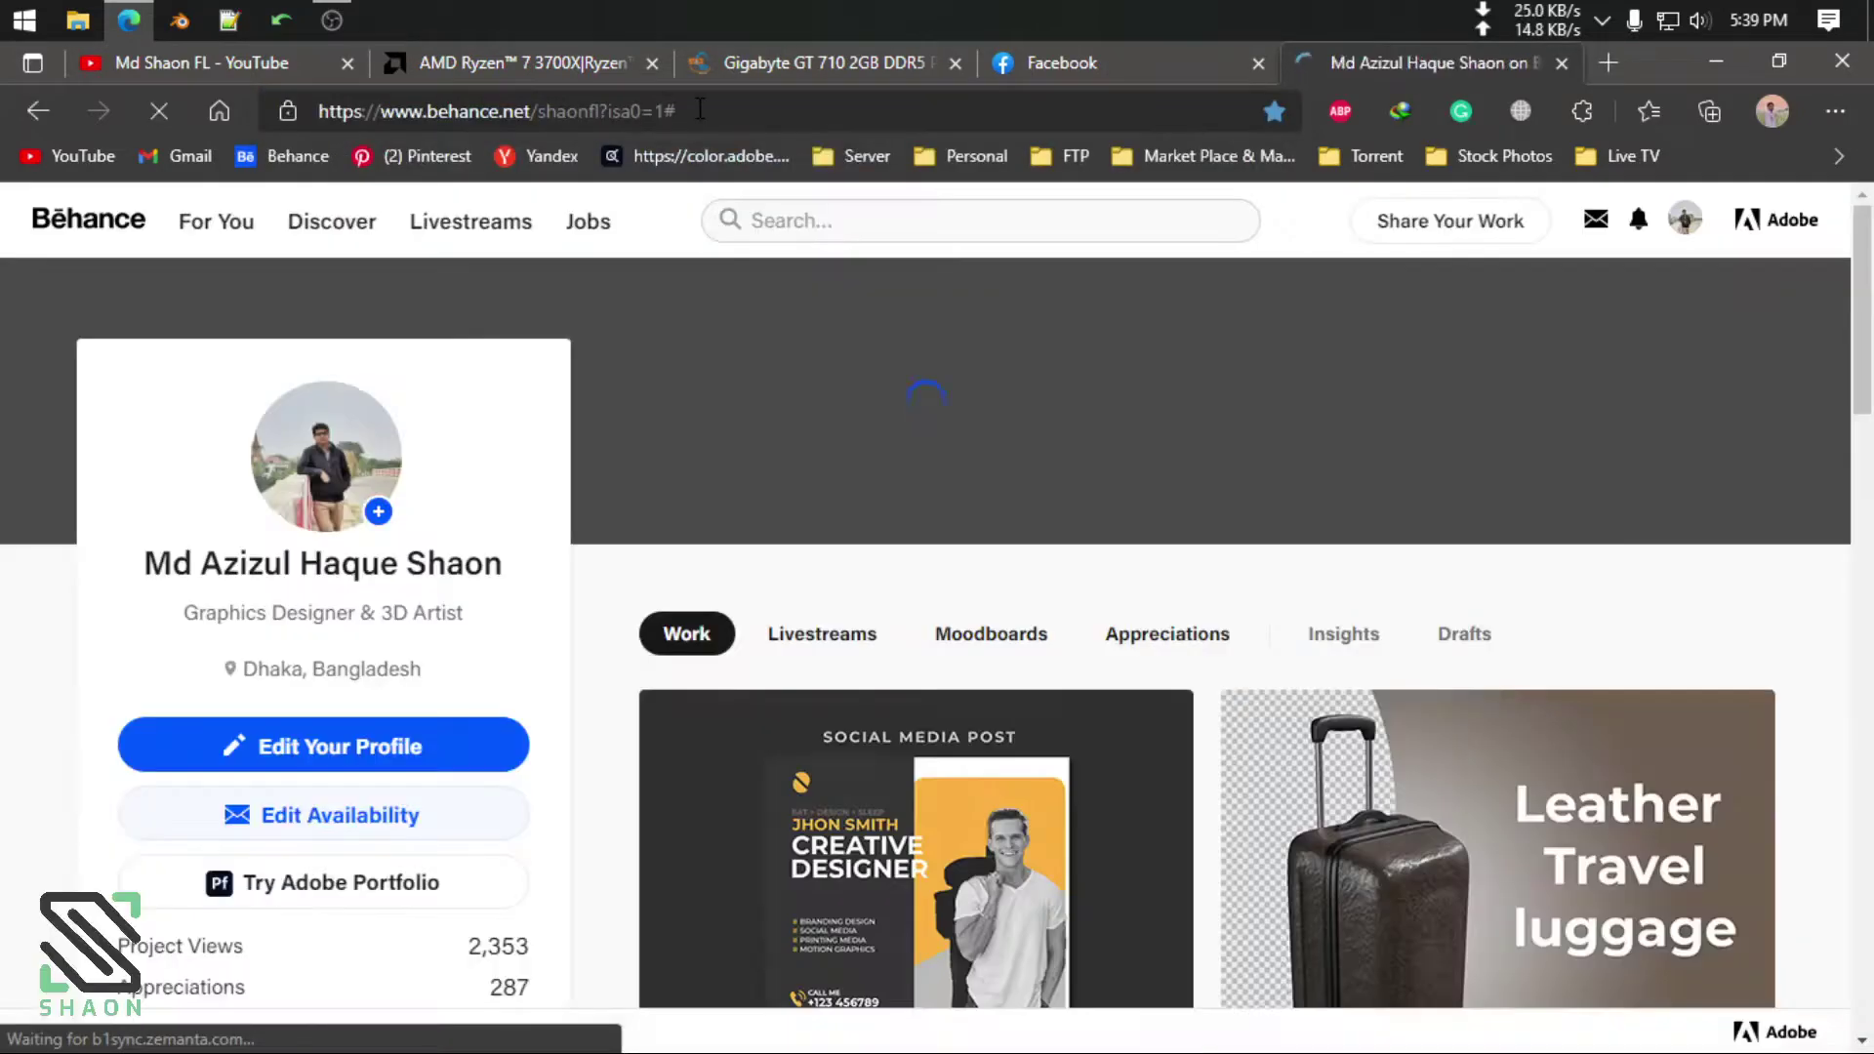
{"action": "scroll", "coordinate": [1179, 569], "scroll_direction": "down", "scroll_amount": 4}
{"action": "scroll", "coordinate": [1305, 704], "scroll_direction": "down", "scroll_amount": 6}
{"action": "scroll", "coordinate": [1166, 758], "scroll_direction": "down", "scroll_amount": 5}
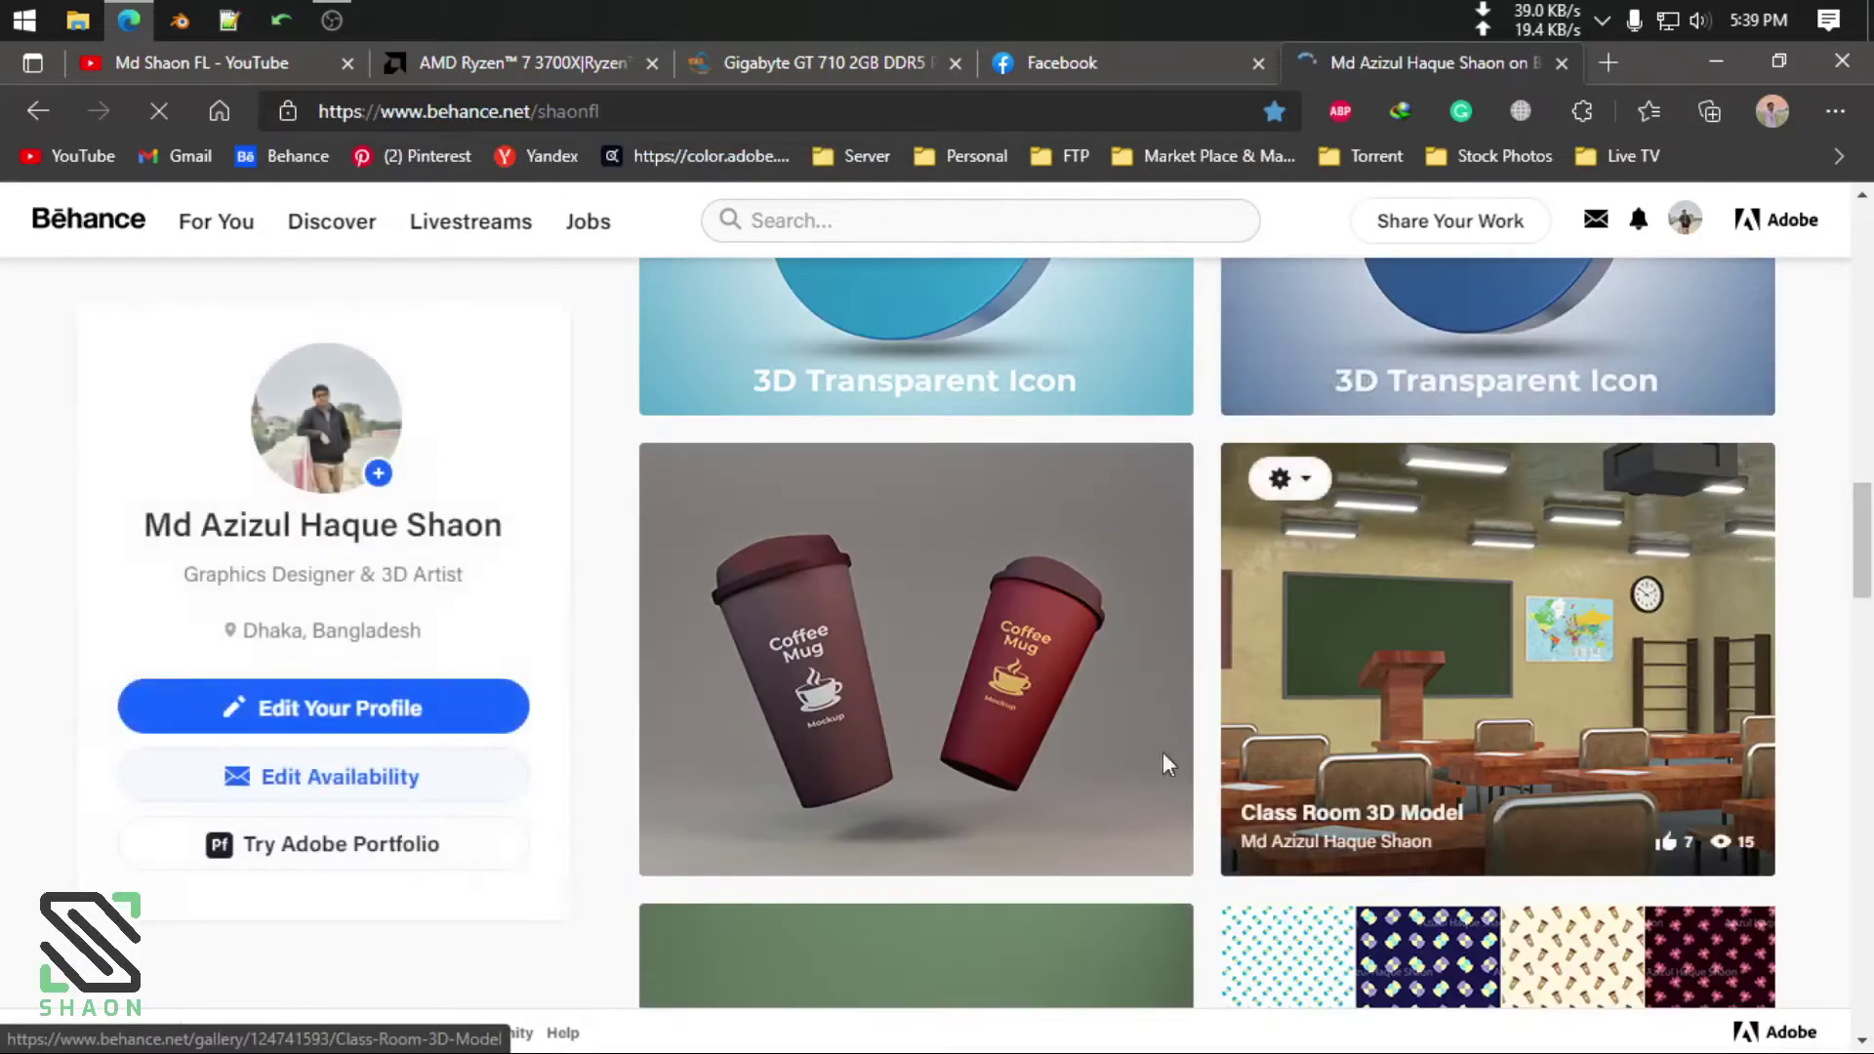
{"action": "scroll", "coordinate": [1485, 757], "scroll_direction": "down", "scroll_amount": 5}
{"action": "scroll", "coordinate": [970, 758], "scroll_direction": "down", "scroll_amount": 4}
{"action": "scroll", "coordinate": [976, 766], "scroll_direction": "down", "scroll_amount": 5}
{"action": "scroll", "coordinate": [976, 767], "scroll_direction": "down", "scroll_amount": 6}
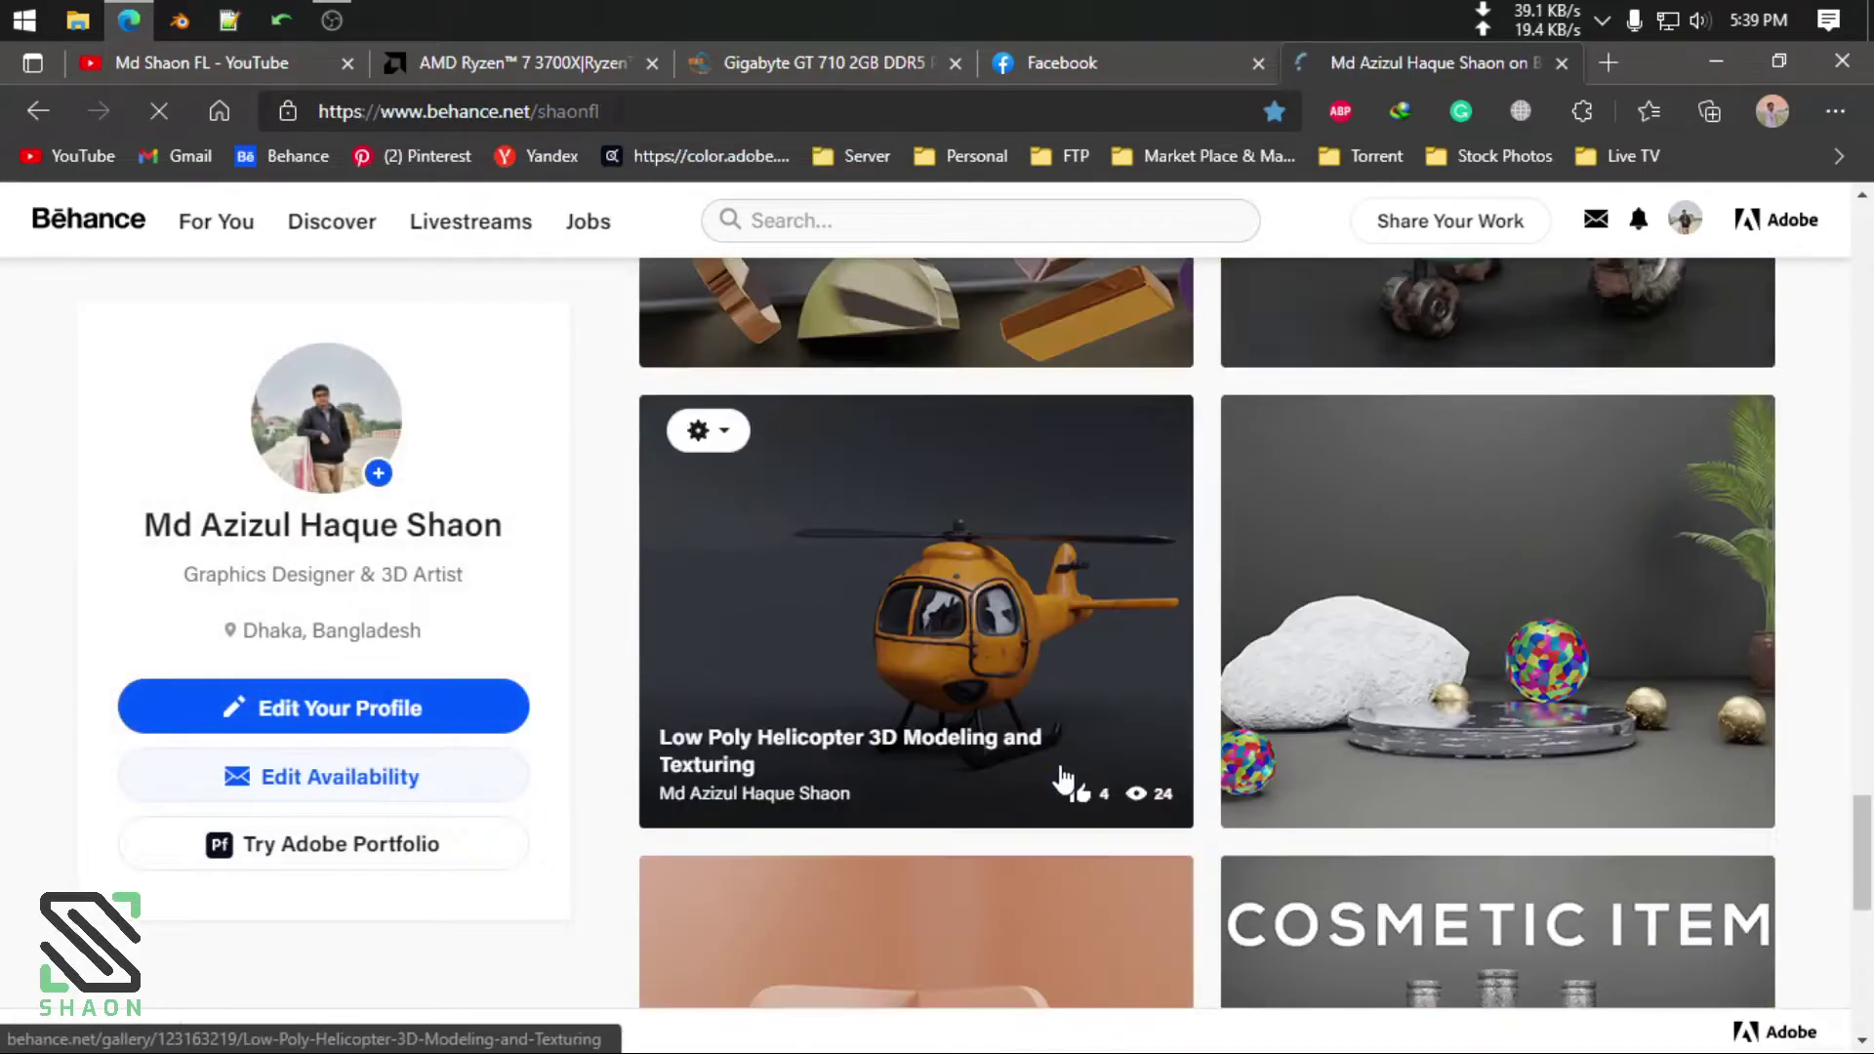
{"action": "scroll", "coordinate": [1405, 676], "scroll_direction": "up", "scroll_amount": 2}
{"action": "scroll", "coordinate": [1464, 674], "scroll_direction": "down", "scroll_amount": 3}
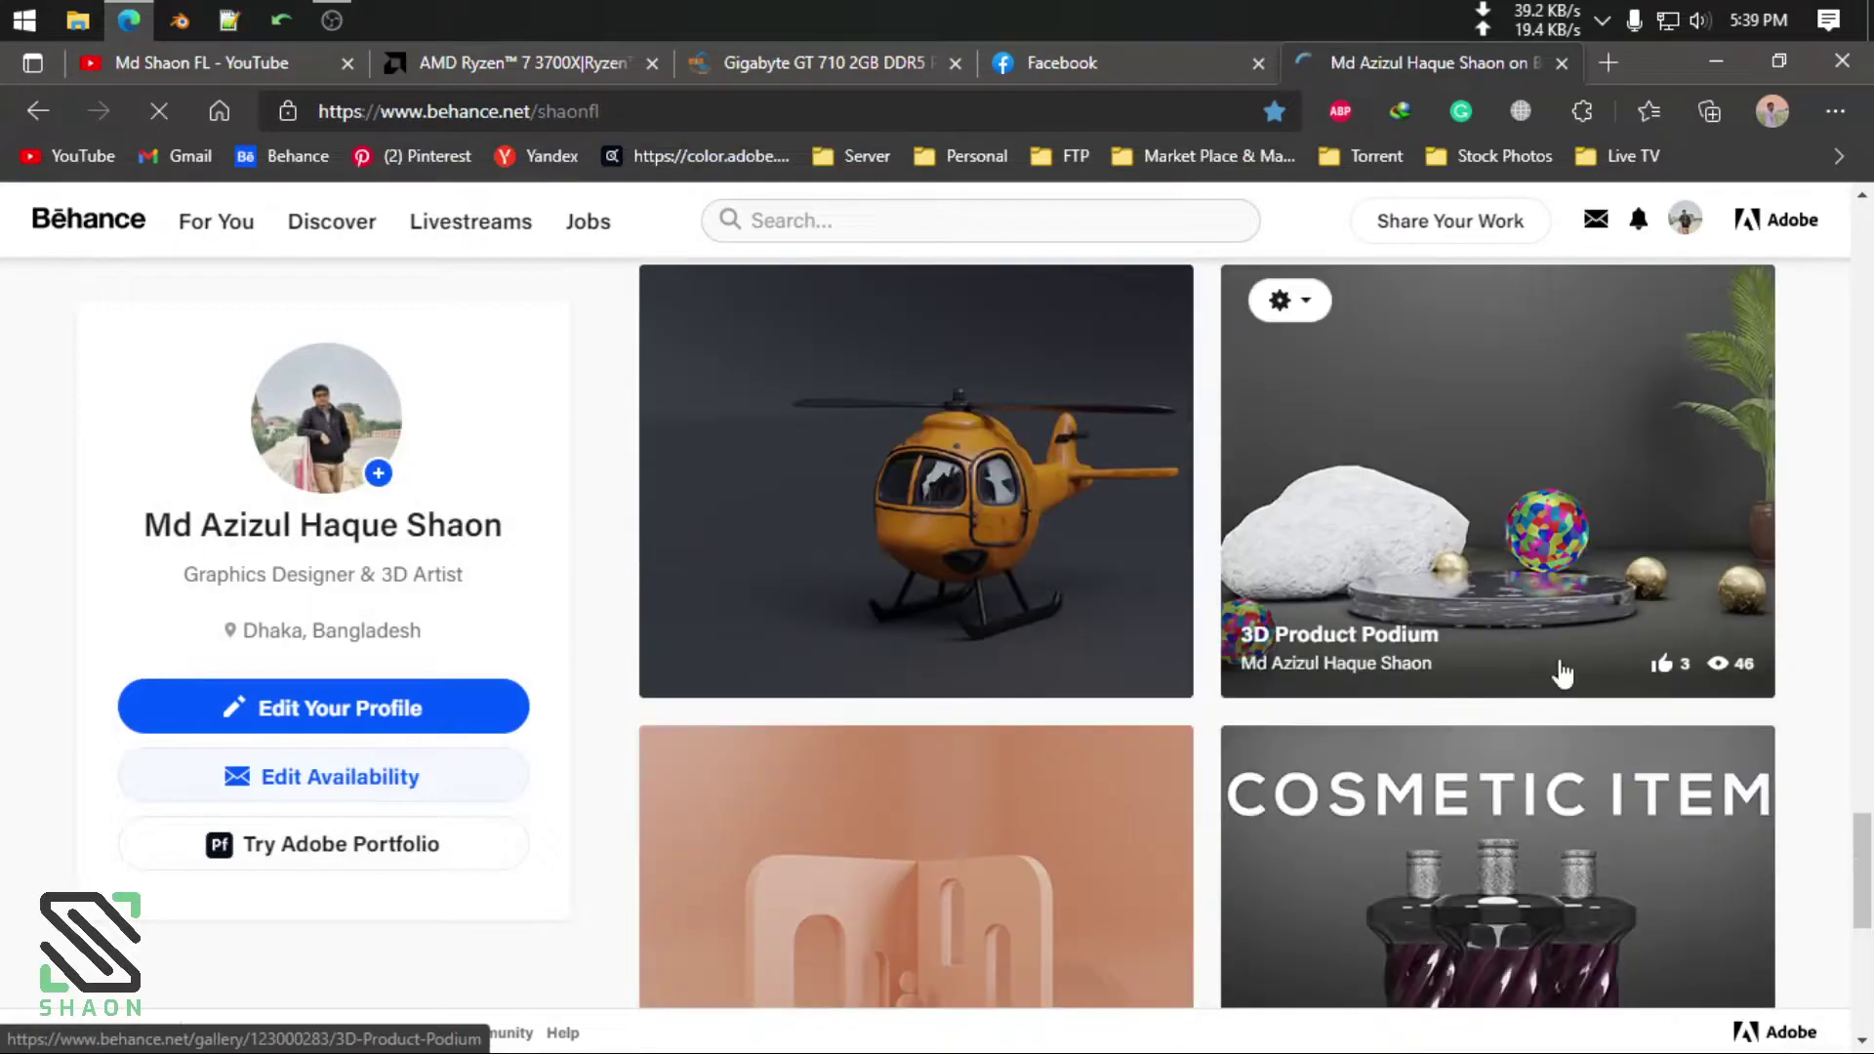
{"action": "scroll", "coordinate": [1269, 635], "scroll_direction": "down", "scroll_amount": 4}
{"action": "scroll", "coordinate": [1010, 558], "scroll_direction": "down", "scroll_amount": 3}
{"action": "scroll", "coordinate": [1010, 559], "scroll_direction": "up", "scroll_amount": 2}
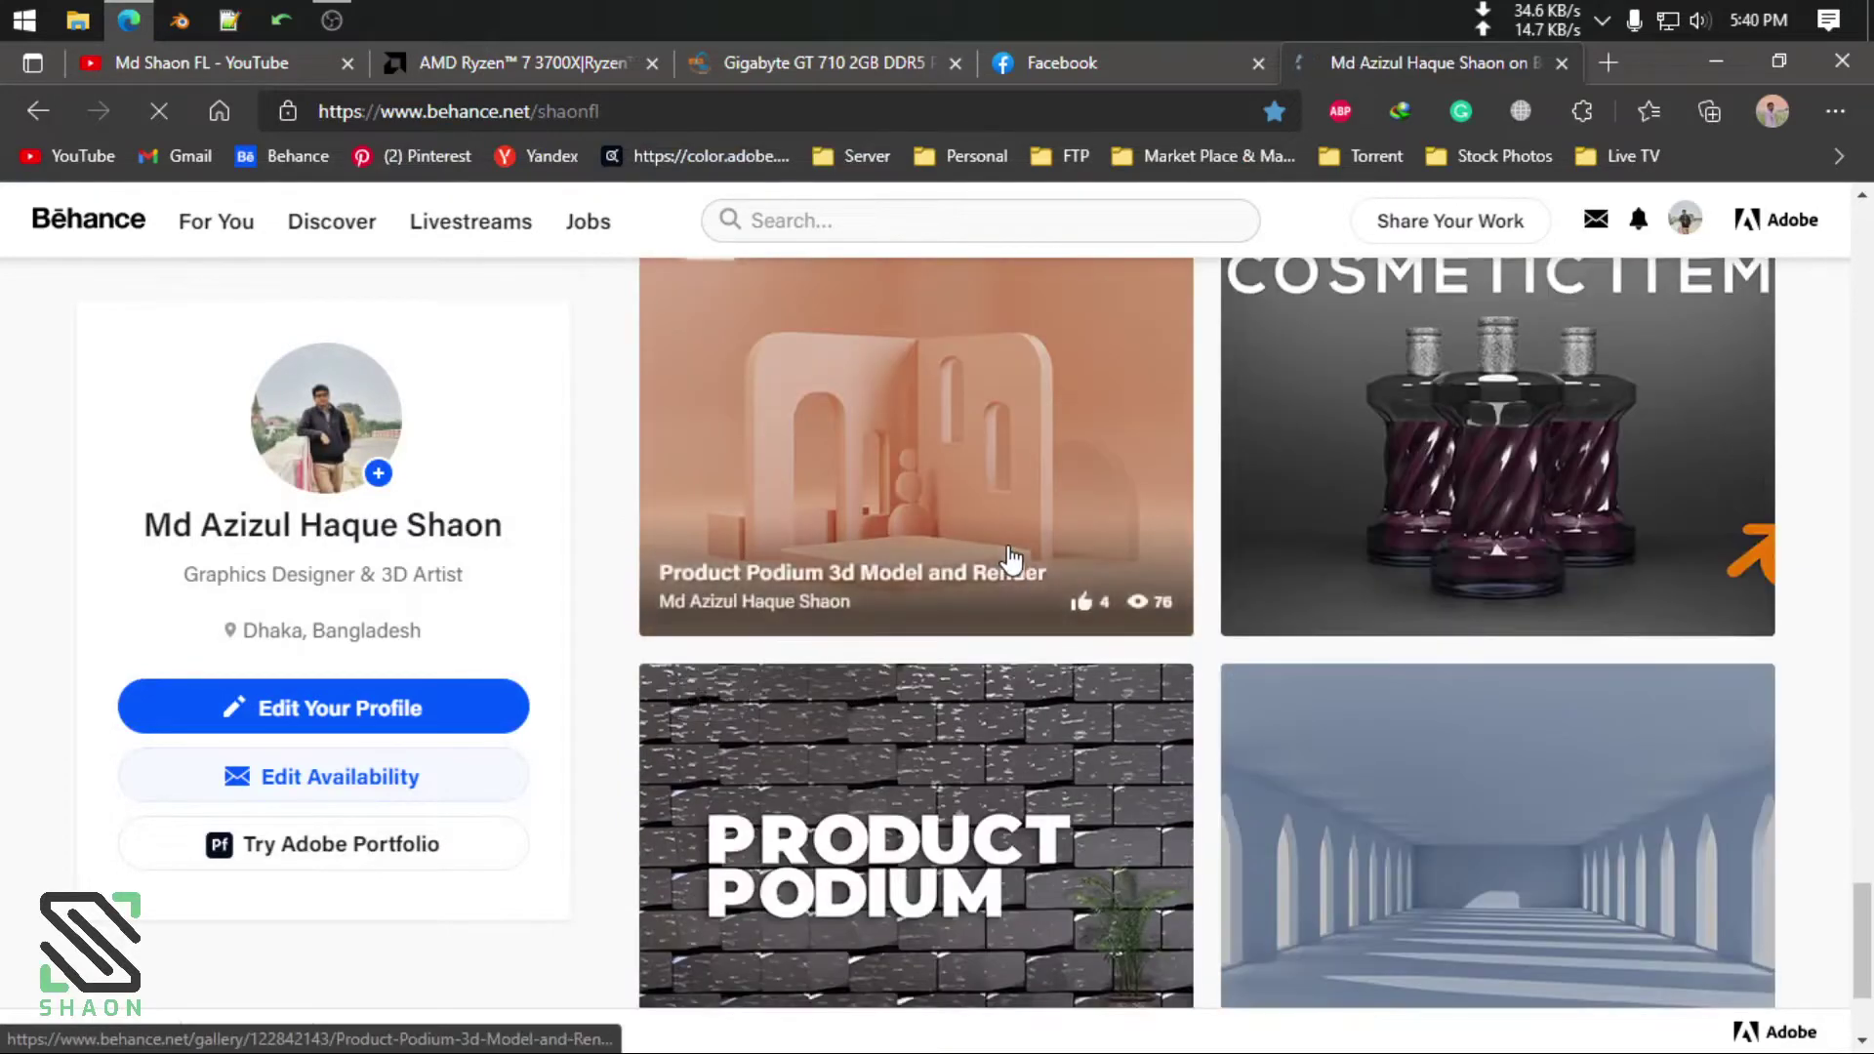
{"action": "scroll", "coordinate": [1015, 586], "scroll_direction": "up", "scroll_amount": 1}
{"action": "left_click", "coordinate": [1038, 699]}
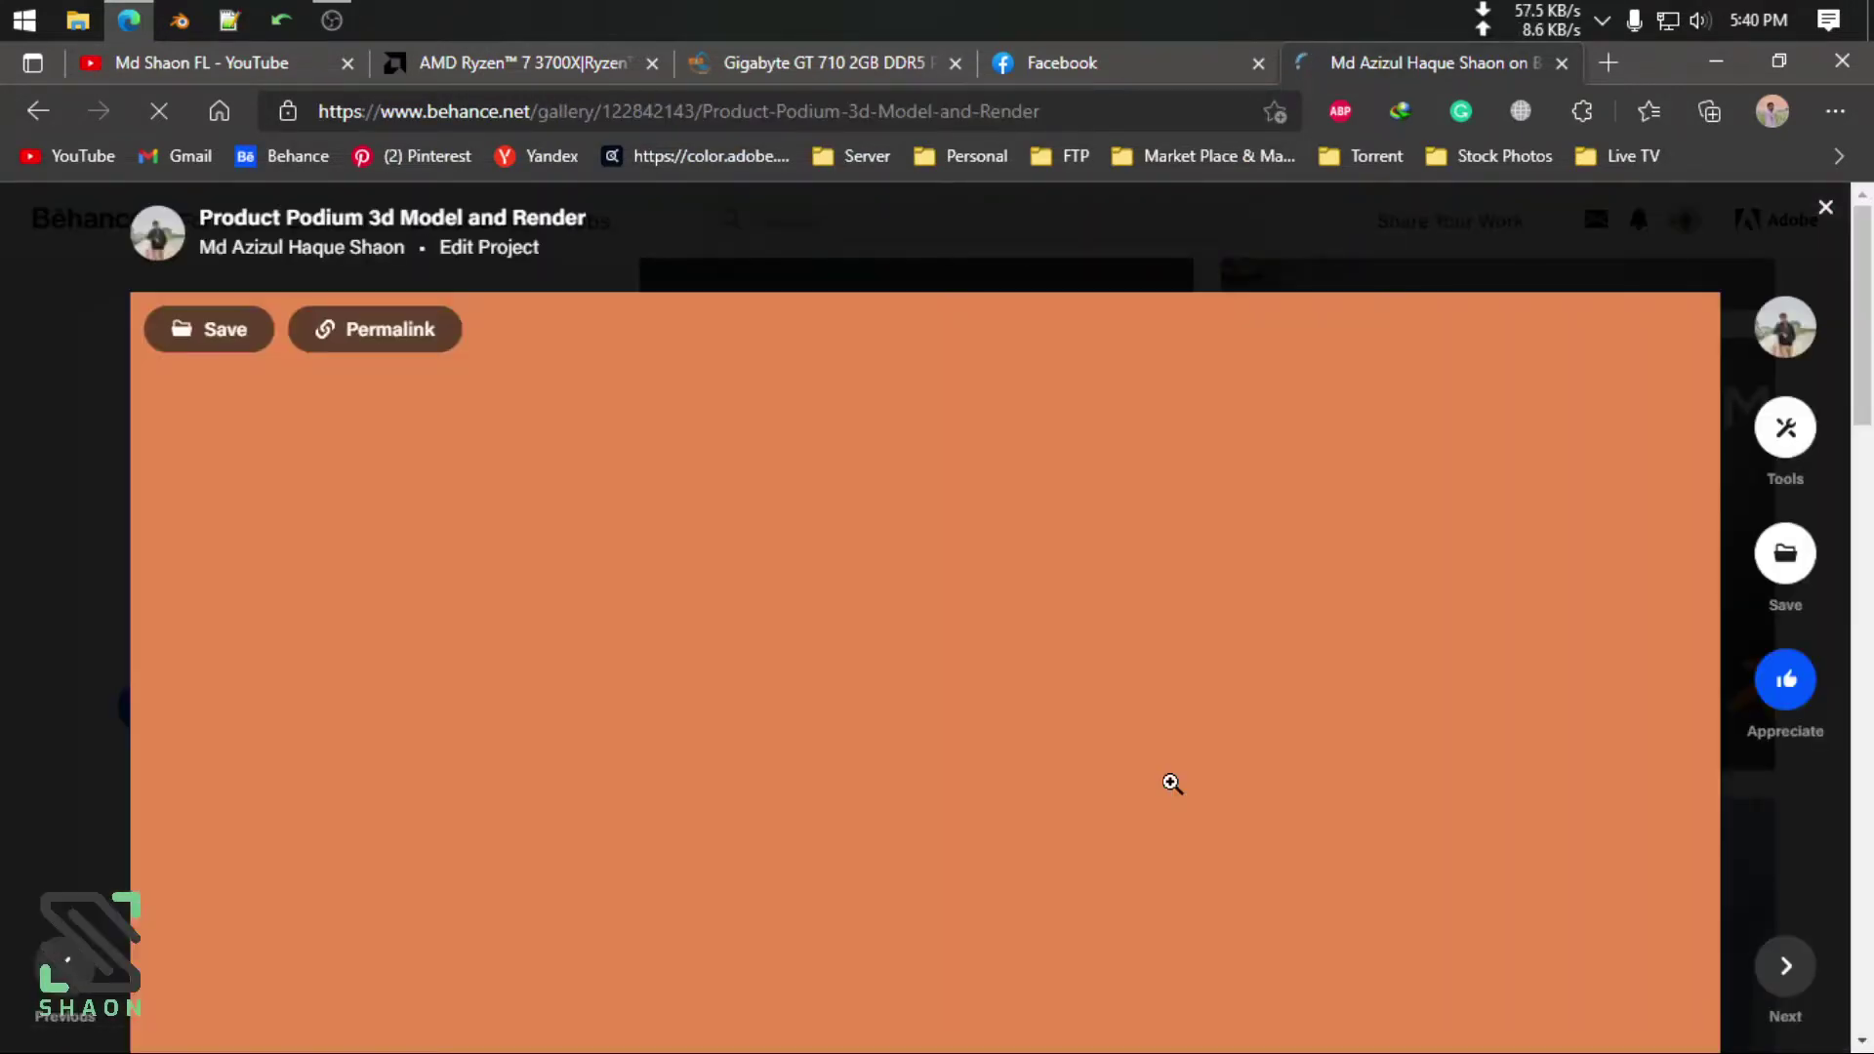
{"action": "scroll", "coordinate": [1169, 770], "scroll_direction": "down", "scroll_amount": 3}
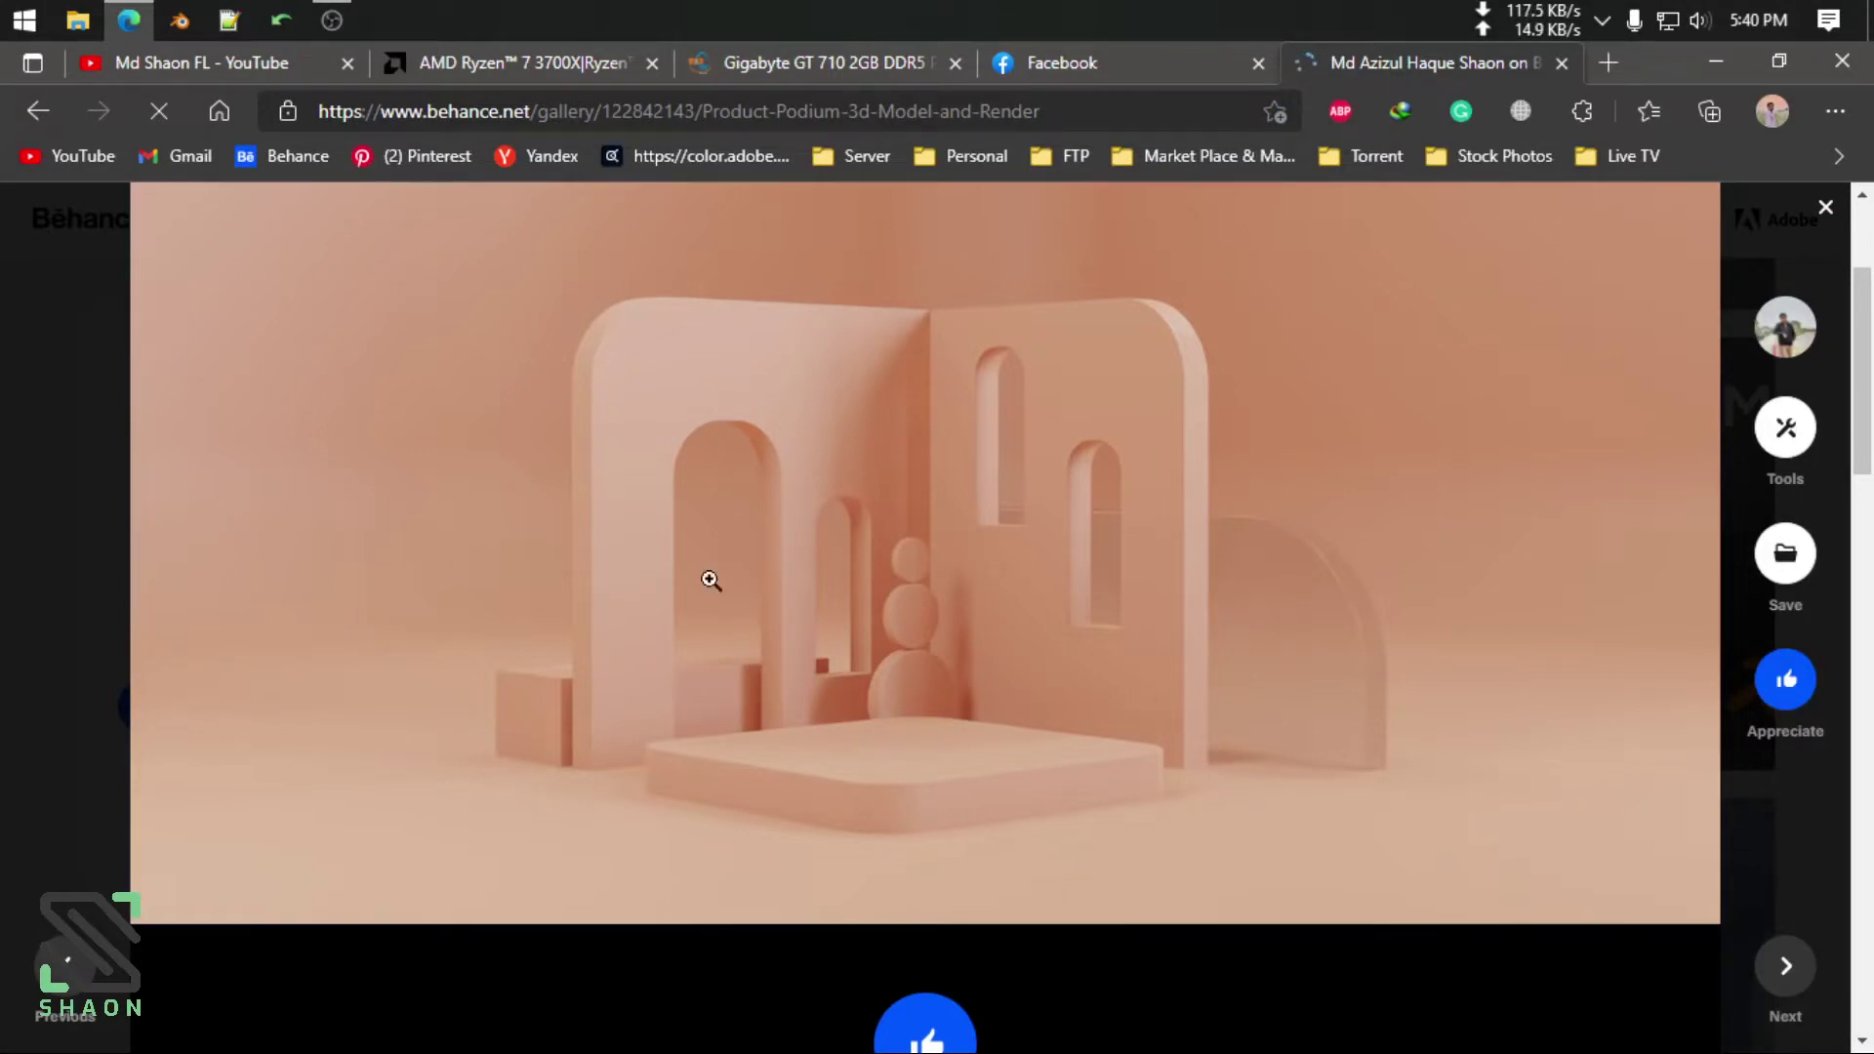
{"action": "scroll", "coordinate": [1144, 741], "scroll_direction": "up", "scroll_amount": 2}
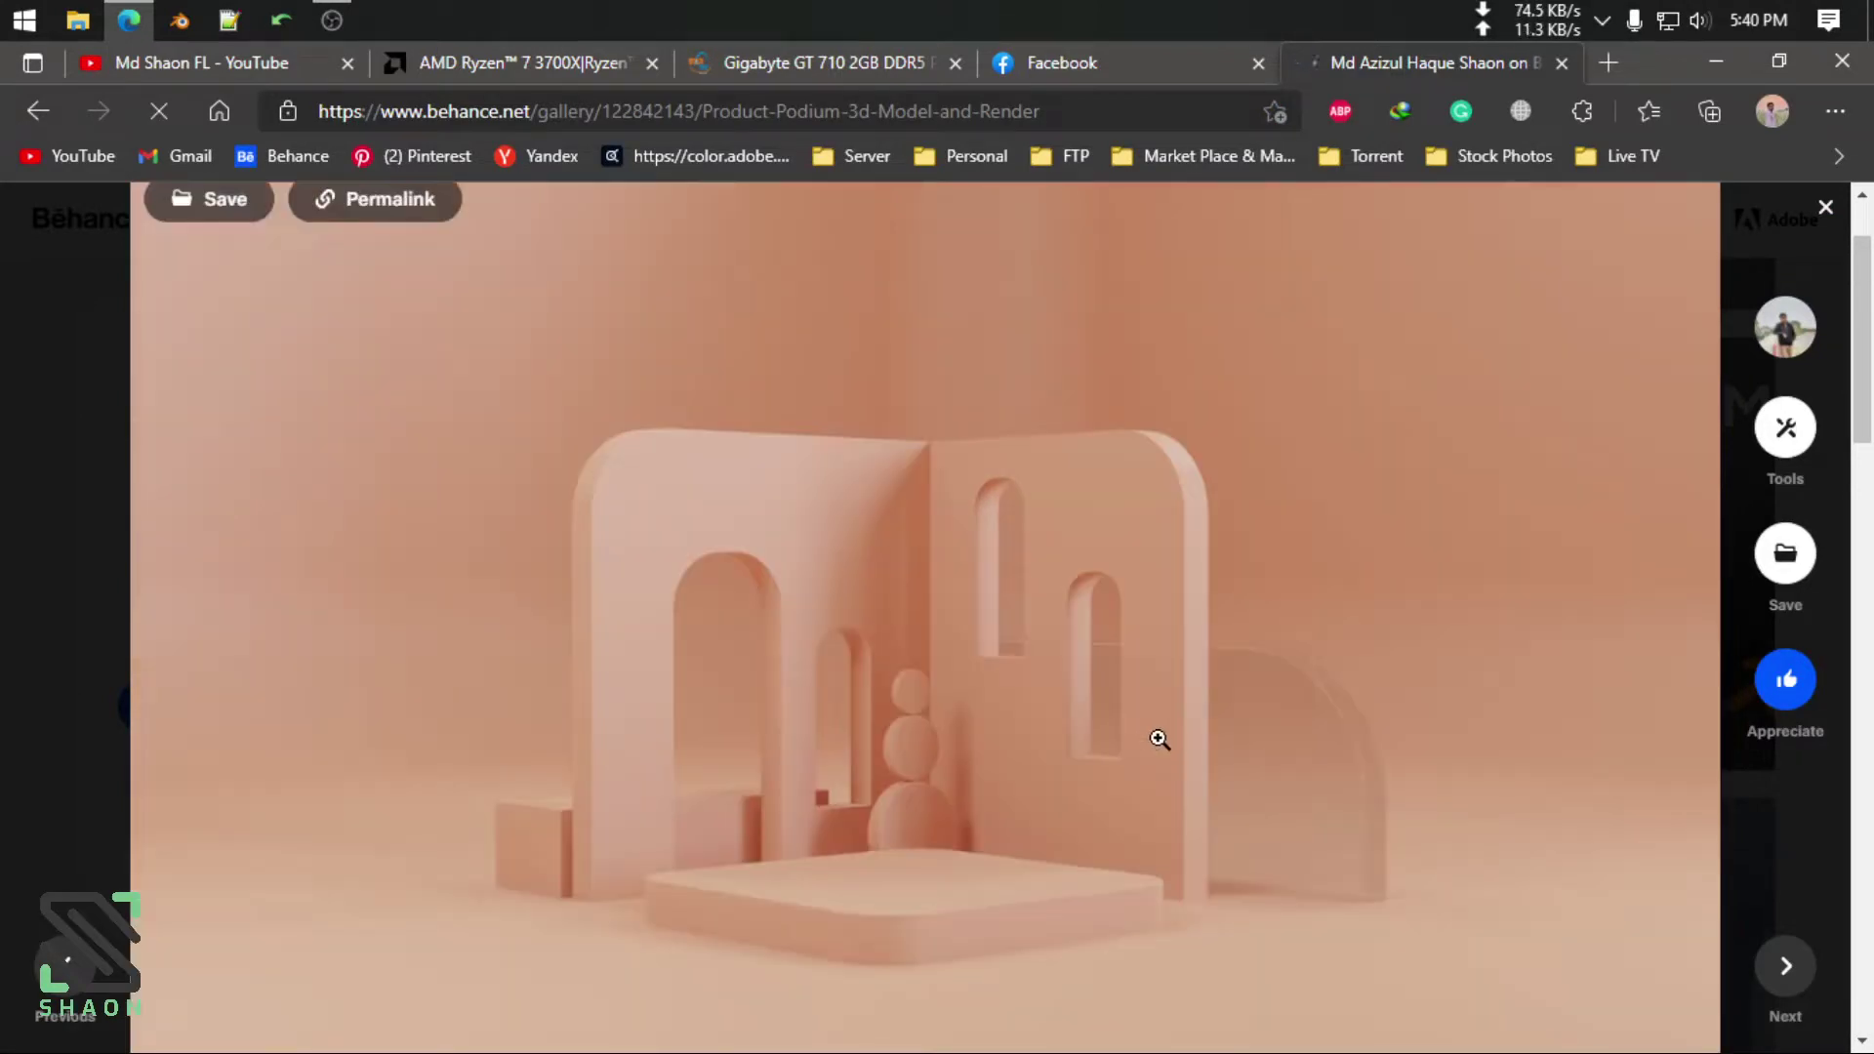
{"action": "left_click", "coordinate": [1825, 209]}
{"action": "scroll", "coordinate": [928, 736], "scroll_direction": "down", "scroll_amount": 5}
{"action": "scroll", "coordinate": [966, 761], "scroll_direction": "down", "scroll_amount": 5}
{"action": "scroll", "coordinate": [986, 782], "scroll_direction": "down", "scroll_amount": 4}
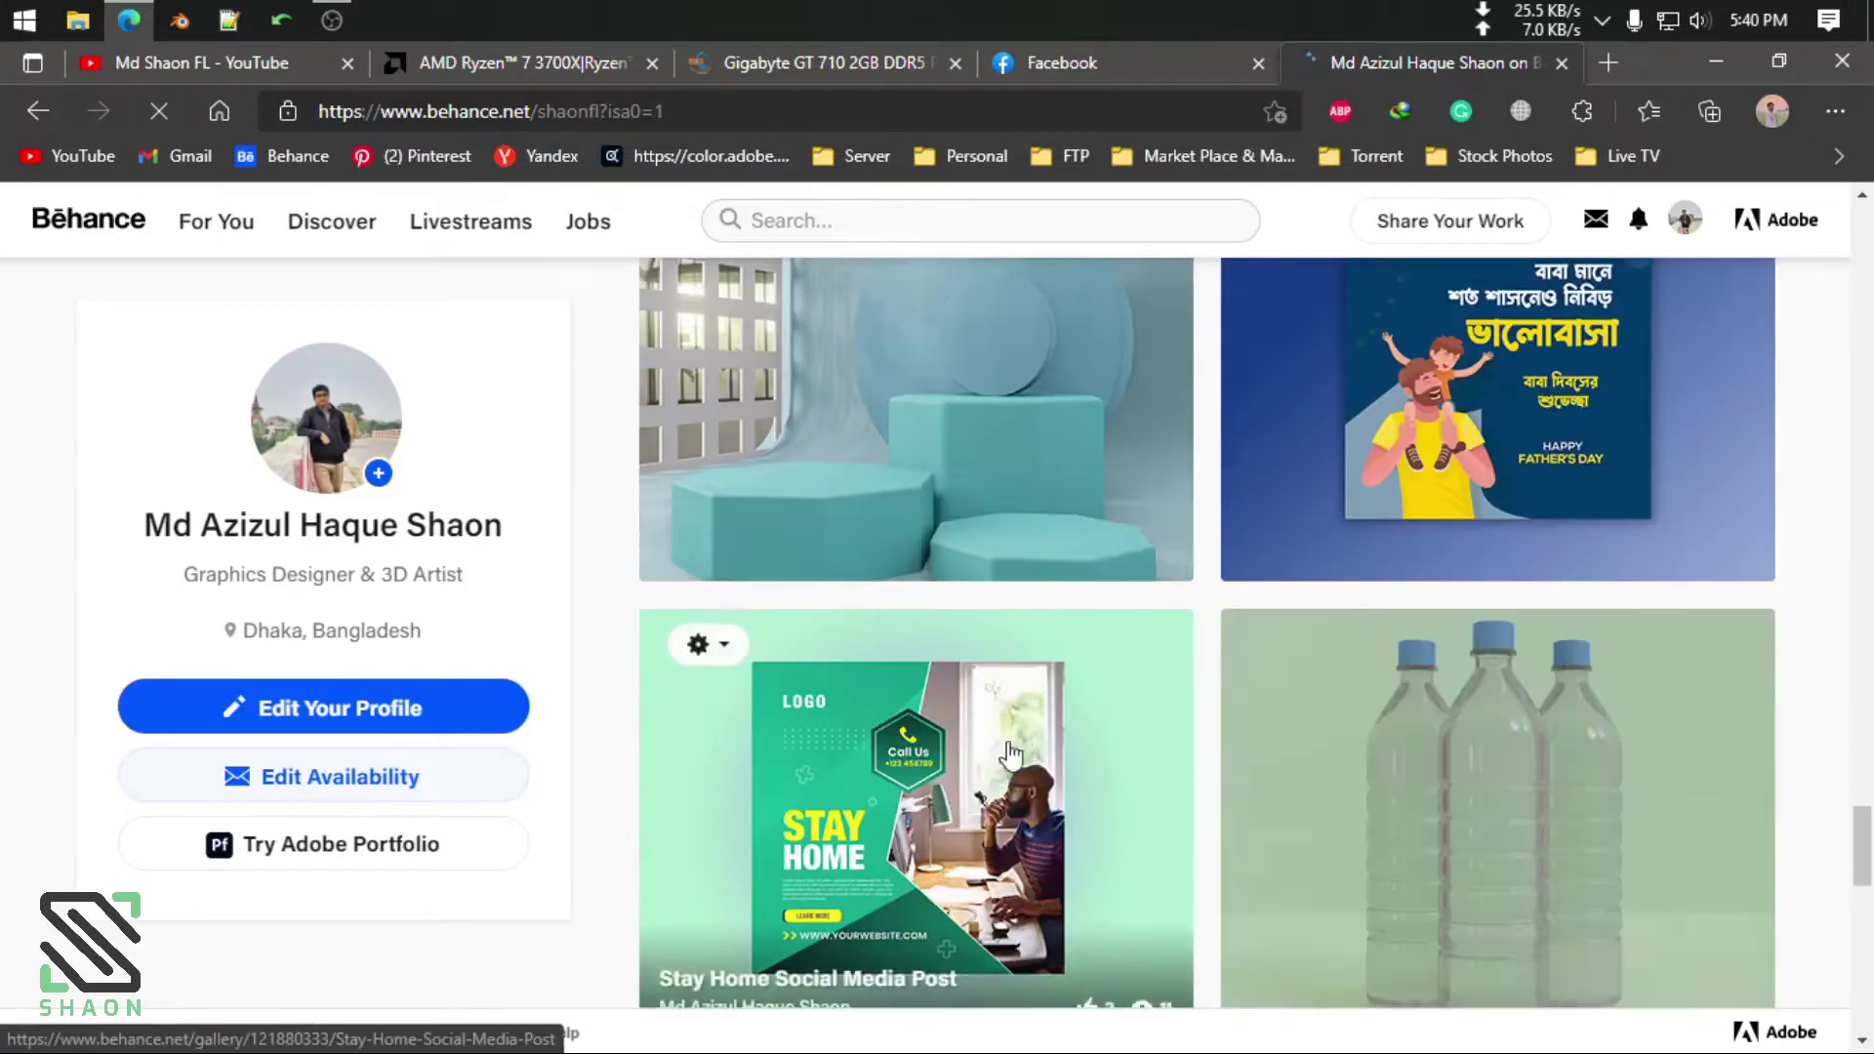
{"action": "scroll", "coordinate": [1010, 755], "scroll_direction": "up", "scroll_amount": 3}
{"action": "left_click", "coordinate": [958, 620]}
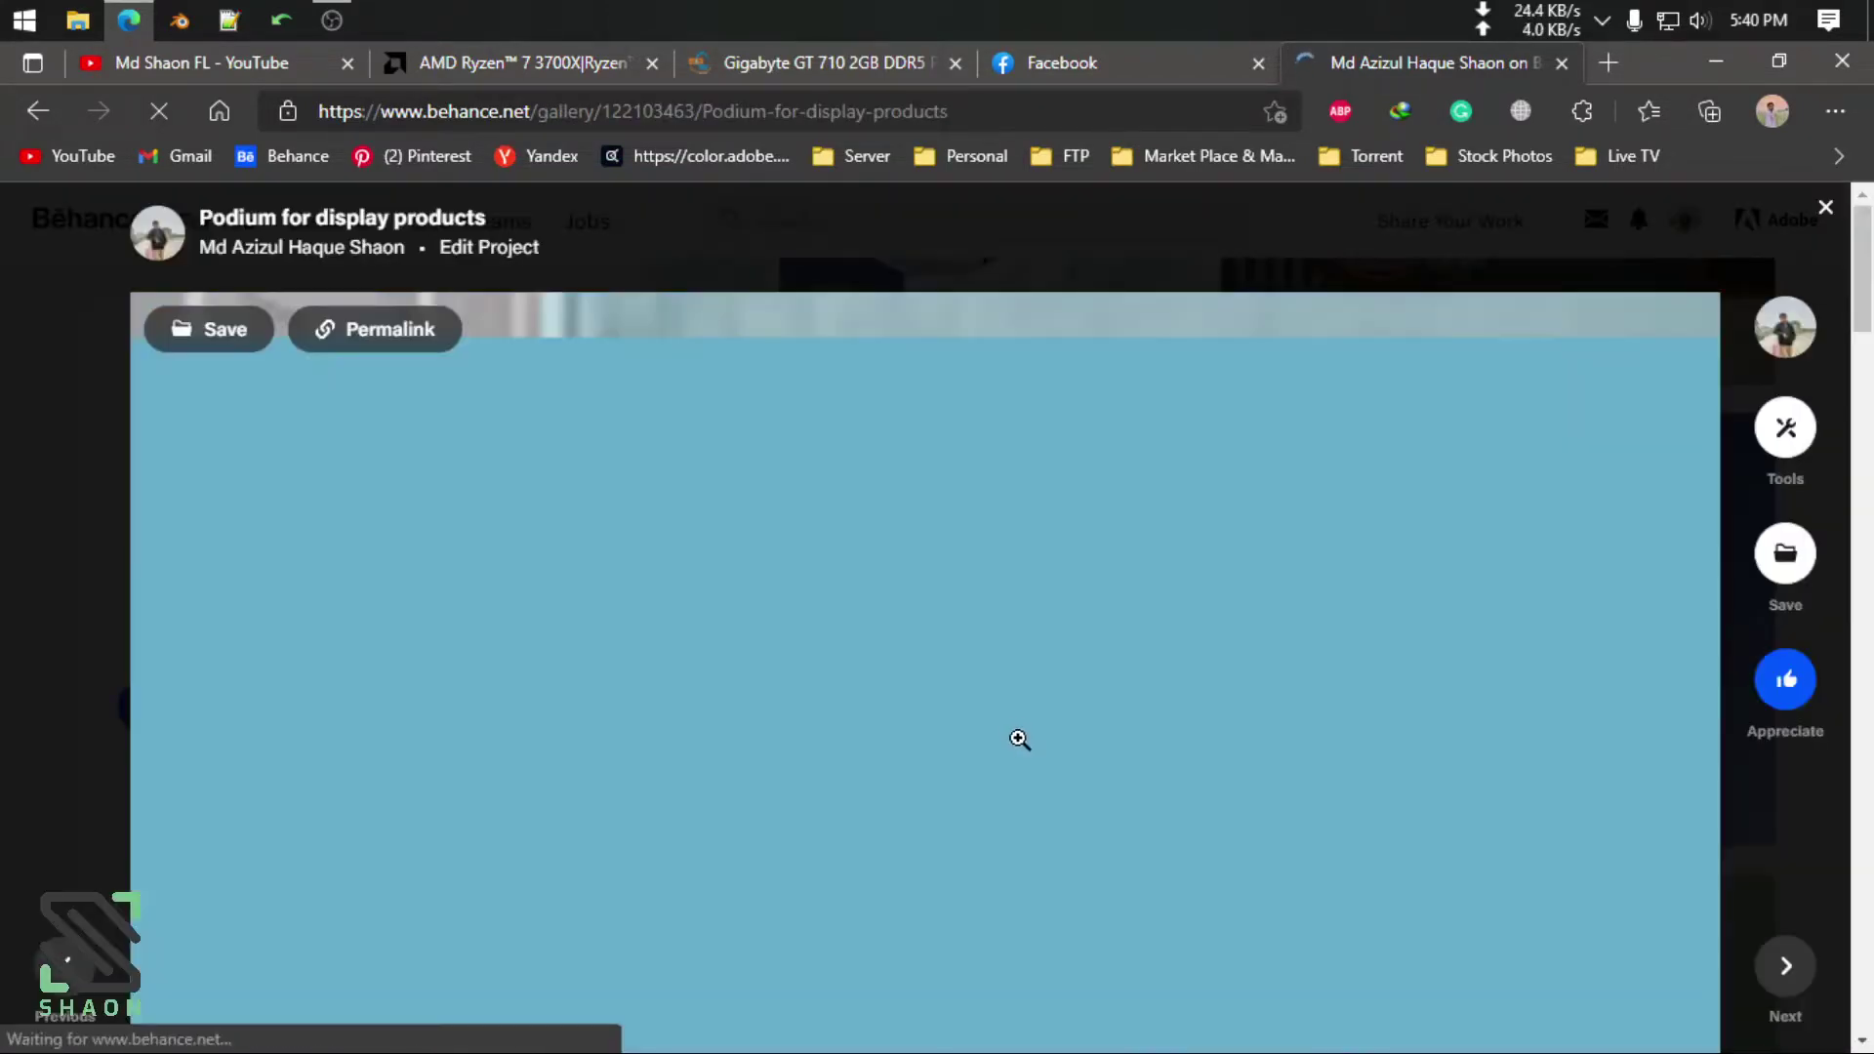
{"action": "scroll", "coordinate": [1033, 781], "scroll_direction": "down", "scroll_amount": 3}
{"action": "scroll", "coordinate": [682, 770], "scroll_direction": "down", "scroll_amount": 4}
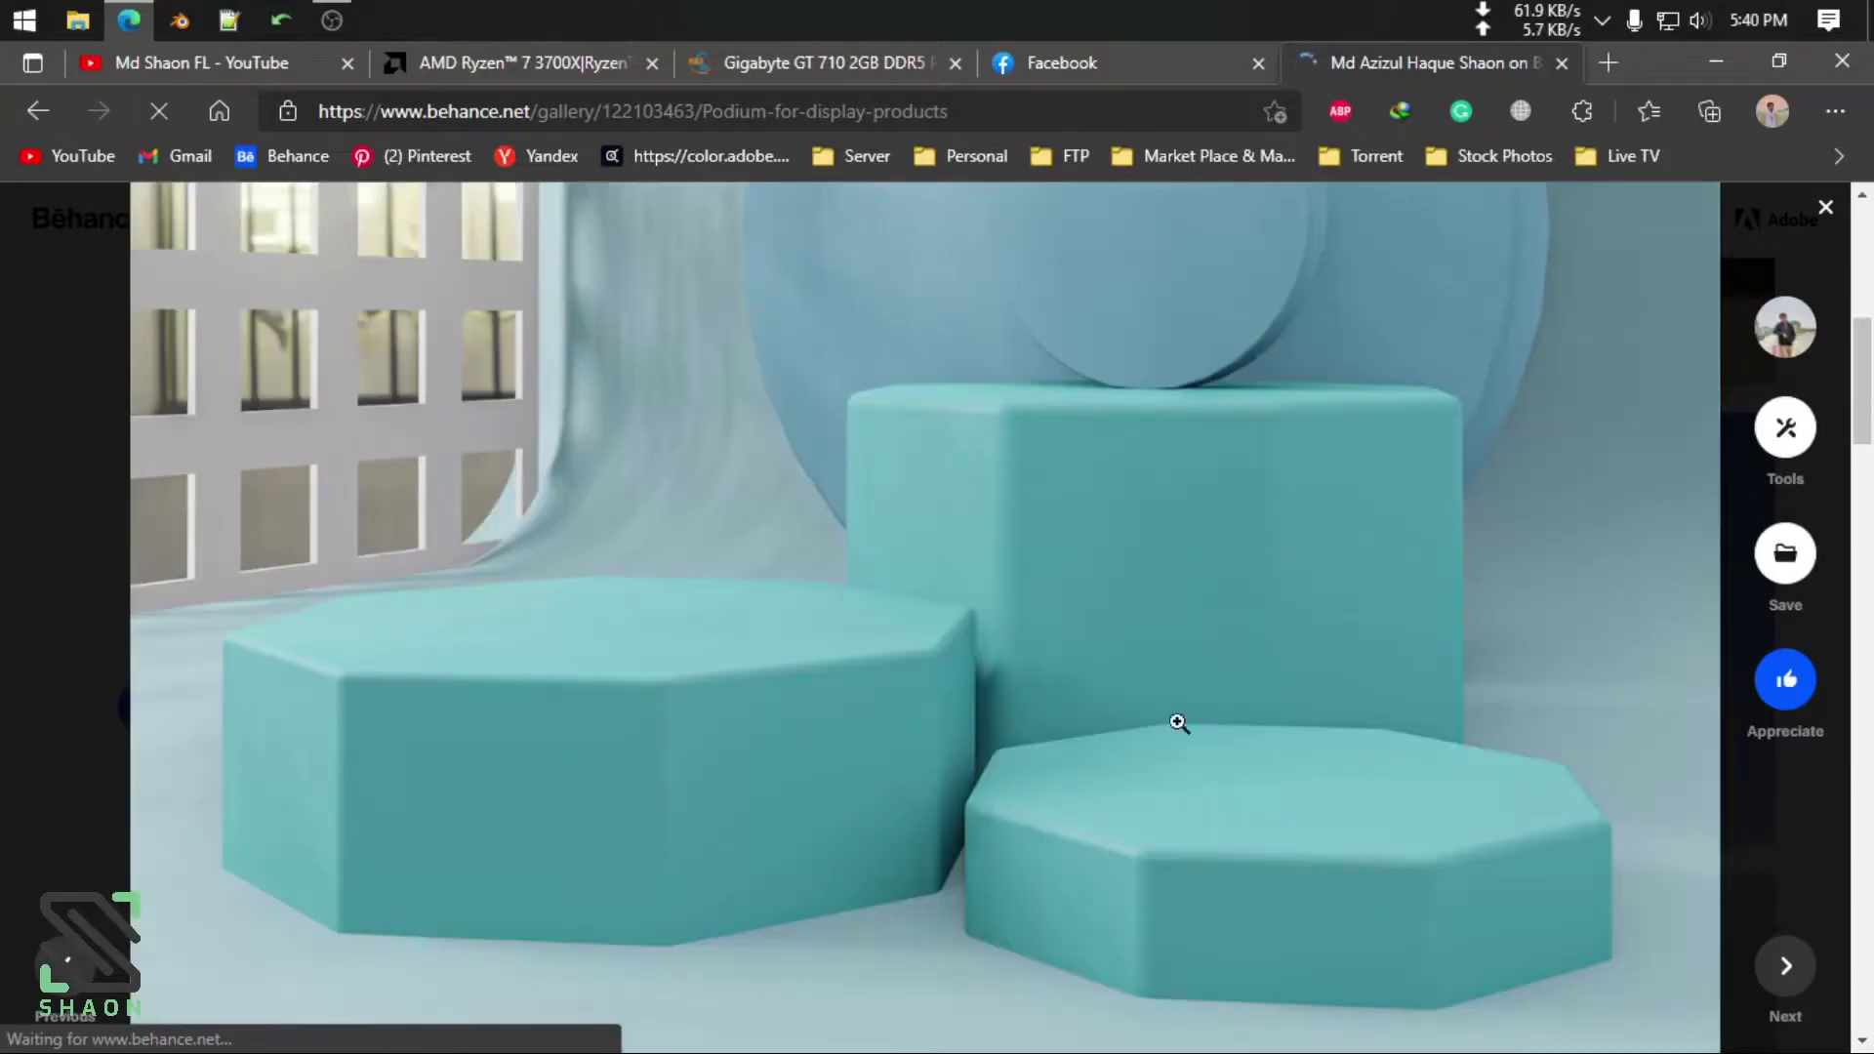
{"action": "scroll", "coordinate": [1179, 723], "scroll_direction": "down", "scroll_amount": 5}
{"action": "scroll", "coordinate": [1028, 744], "scroll_direction": "up", "scroll_amount": 8}
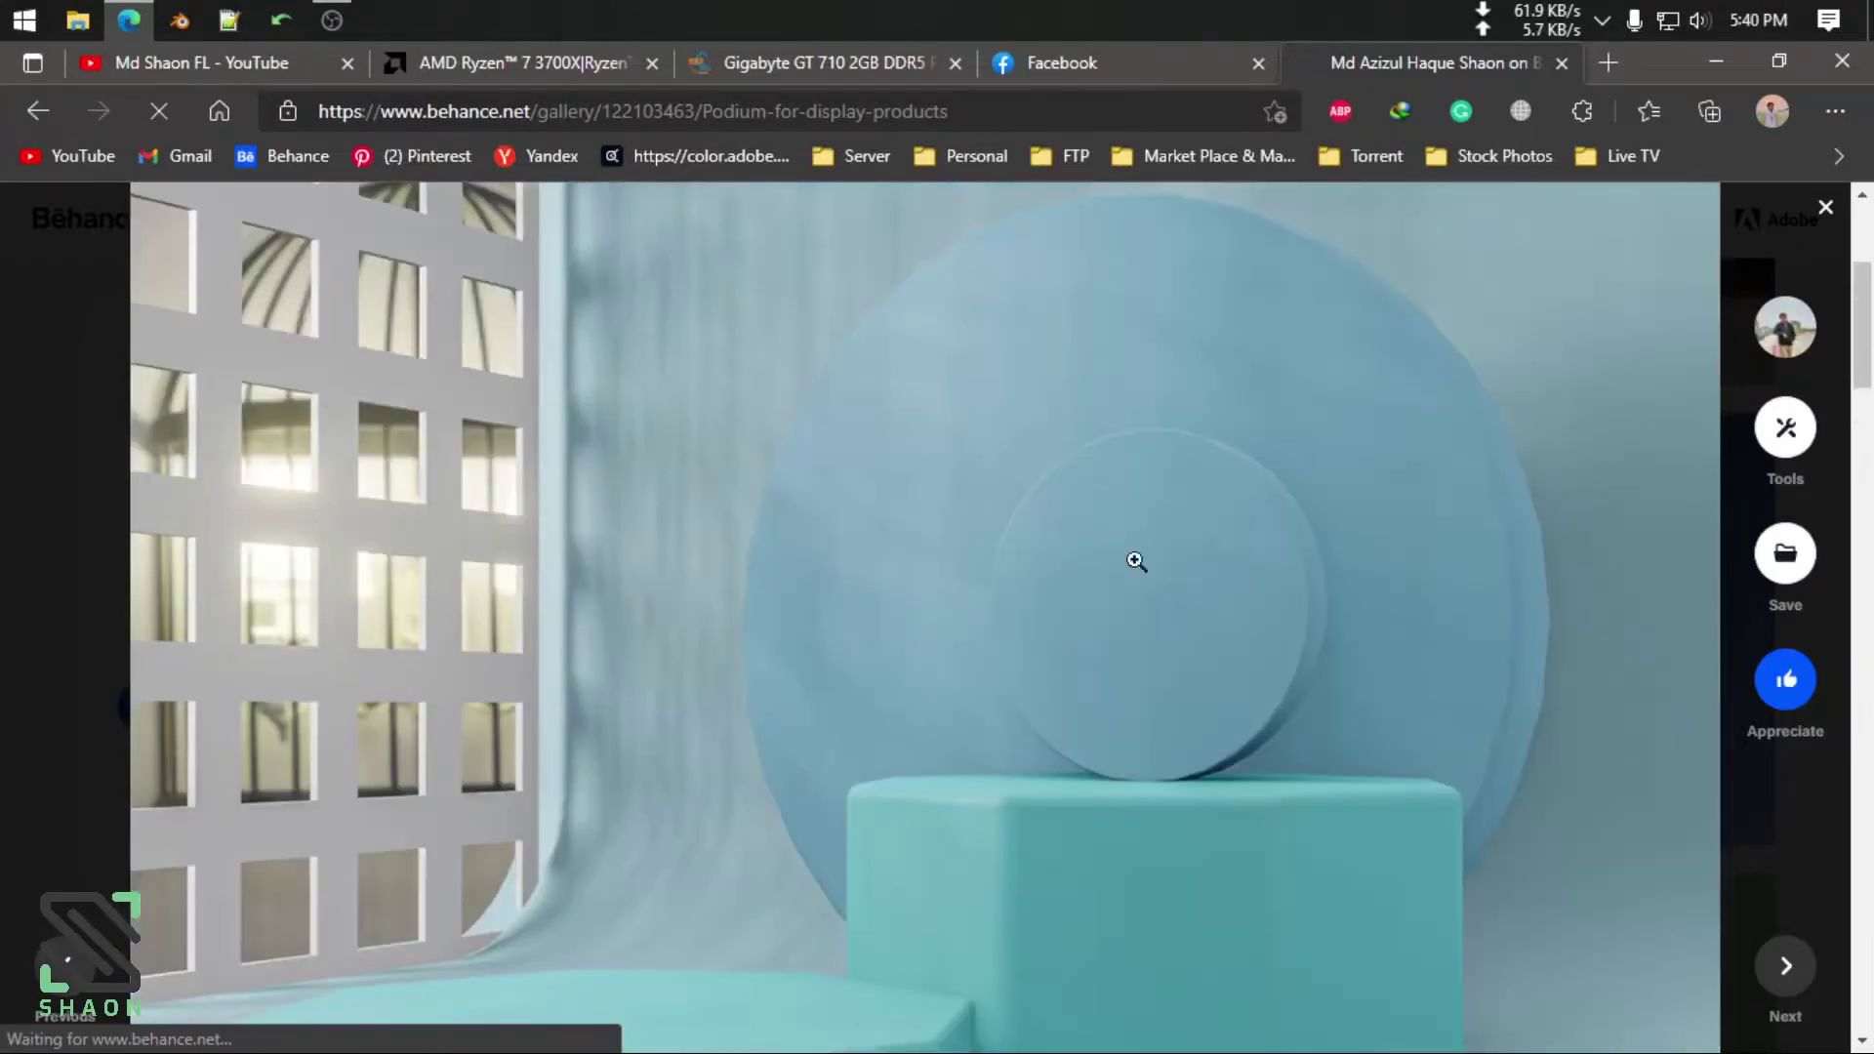
{"action": "left_click", "coordinate": [34, 530]}
{"action": "scroll", "coordinate": [859, 744], "scroll_direction": "down", "scroll_amount": 5}
{"action": "scroll", "coordinate": [875, 722], "scroll_direction": "down", "scroll_amount": 5}
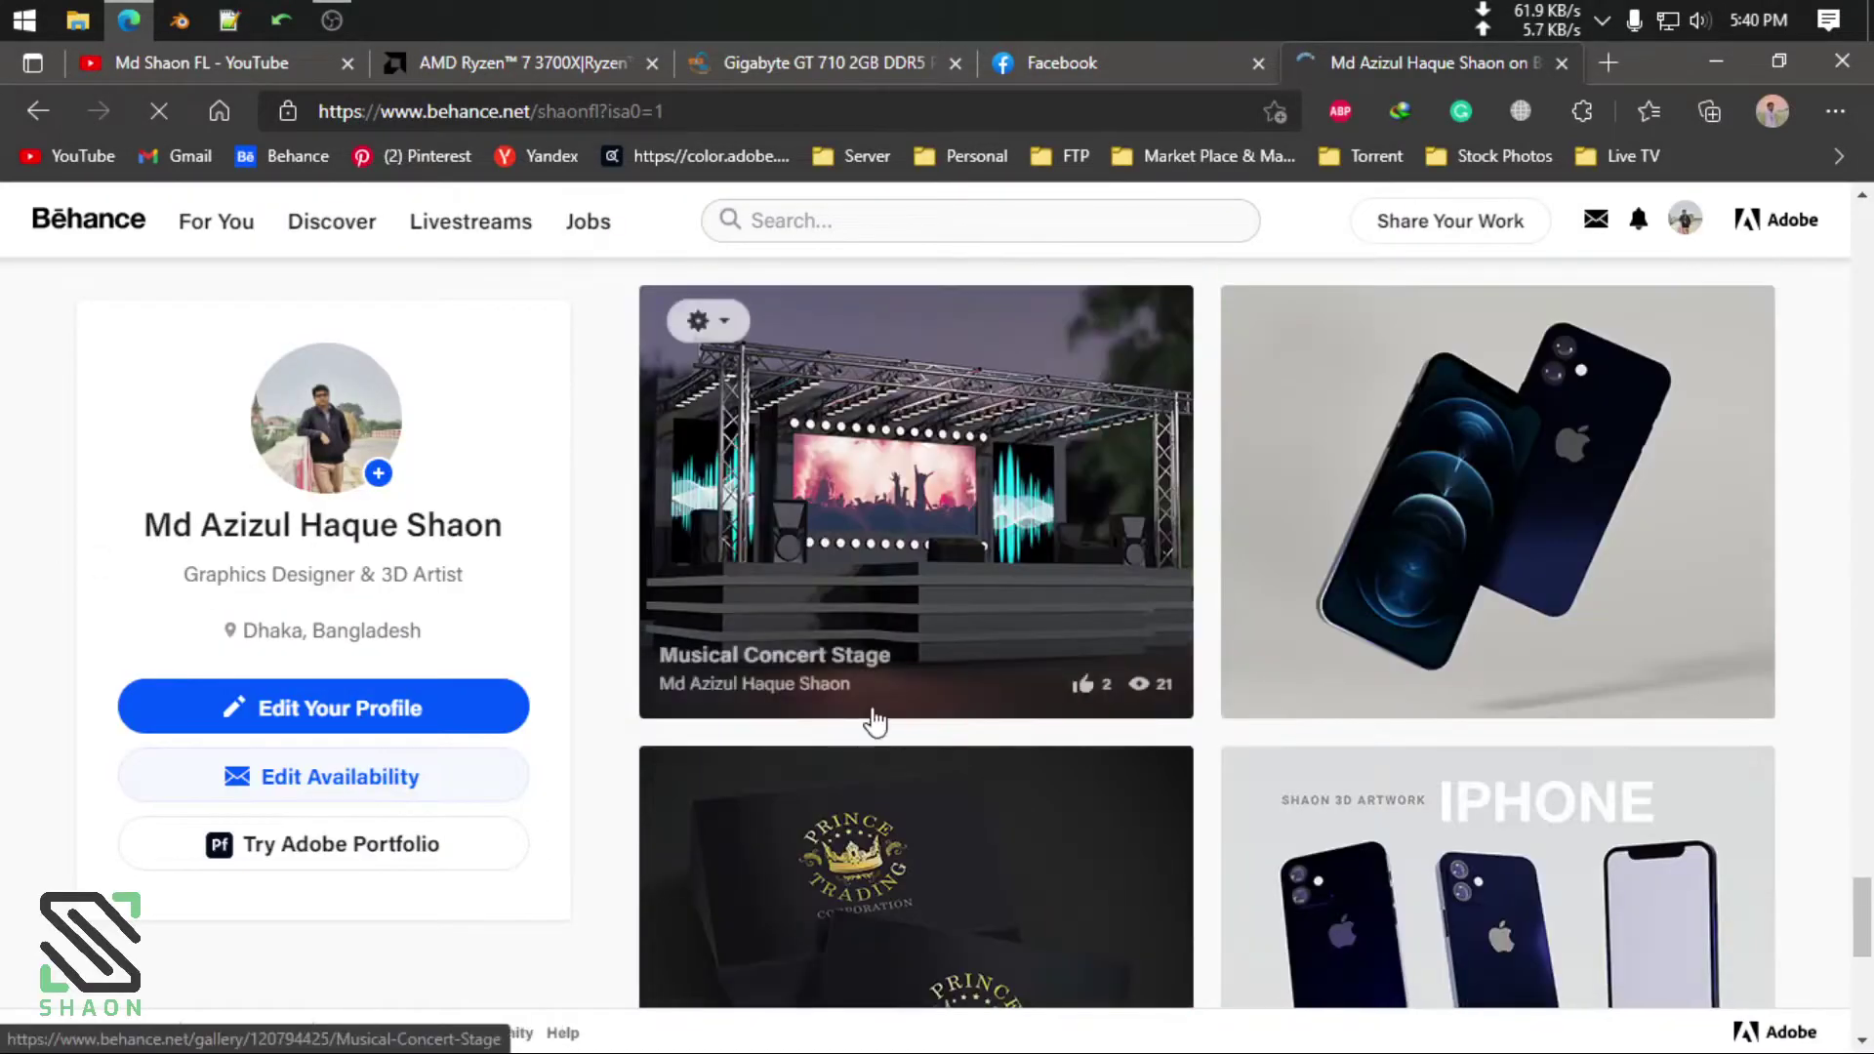
{"action": "scroll", "coordinate": [879, 720], "scroll_direction": "down", "scroll_amount": 4}
{"action": "scroll", "coordinate": [953, 765], "scroll_direction": "down", "scroll_amount": 4}
{"action": "scroll", "coordinate": [1113, 536], "scroll_direction": "down", "scroll_amount": 8}
{"action": "scroll", "coordinate": [1488, 552], "scroll_direction": "up", "scroll_amount": 8}
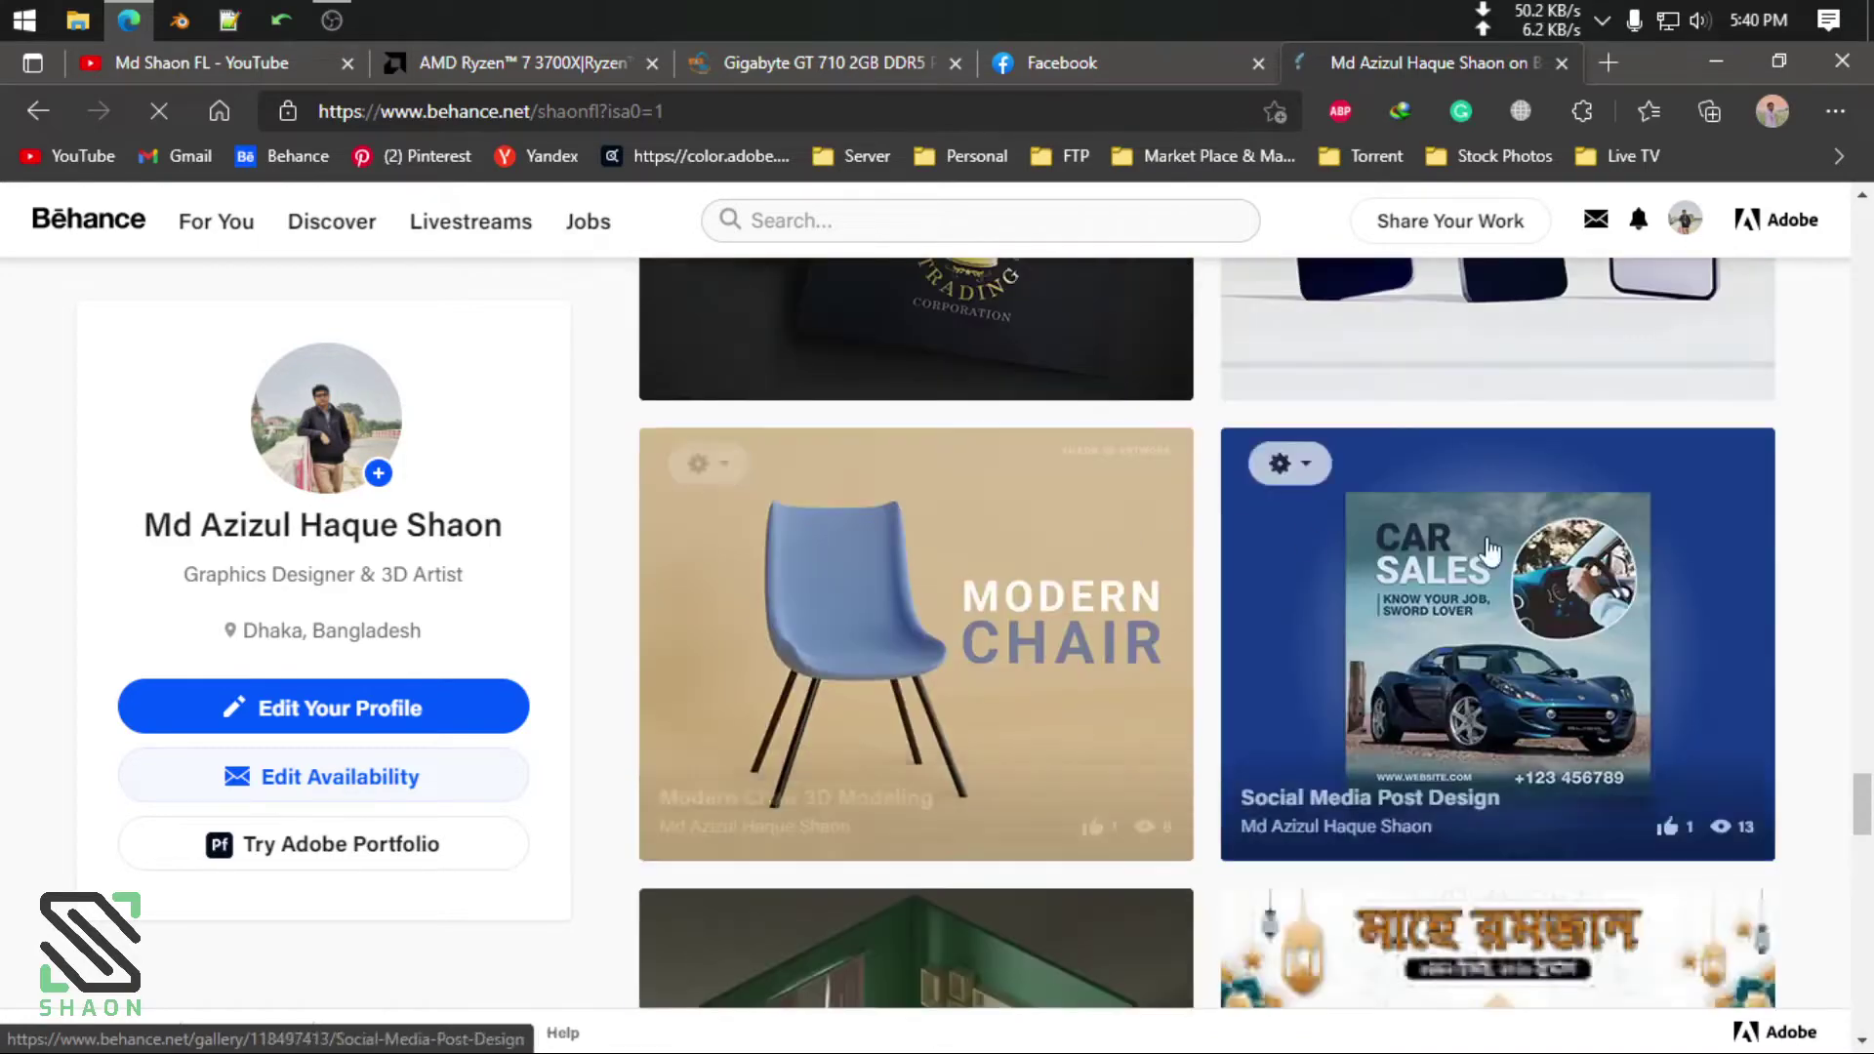
{"action": "scroll", "coordinate": [1487, 552], "scroll_direction": "up", "scroll_amount": 5}
{"action": "scroll", "coordinate": [1622, 628], "scroll_direction": "up", "scroll_amount": 5}
{"action": "scroll", "coordinate": [1158, 560], "scroll_direction": "up", "scroll_amount": 5}
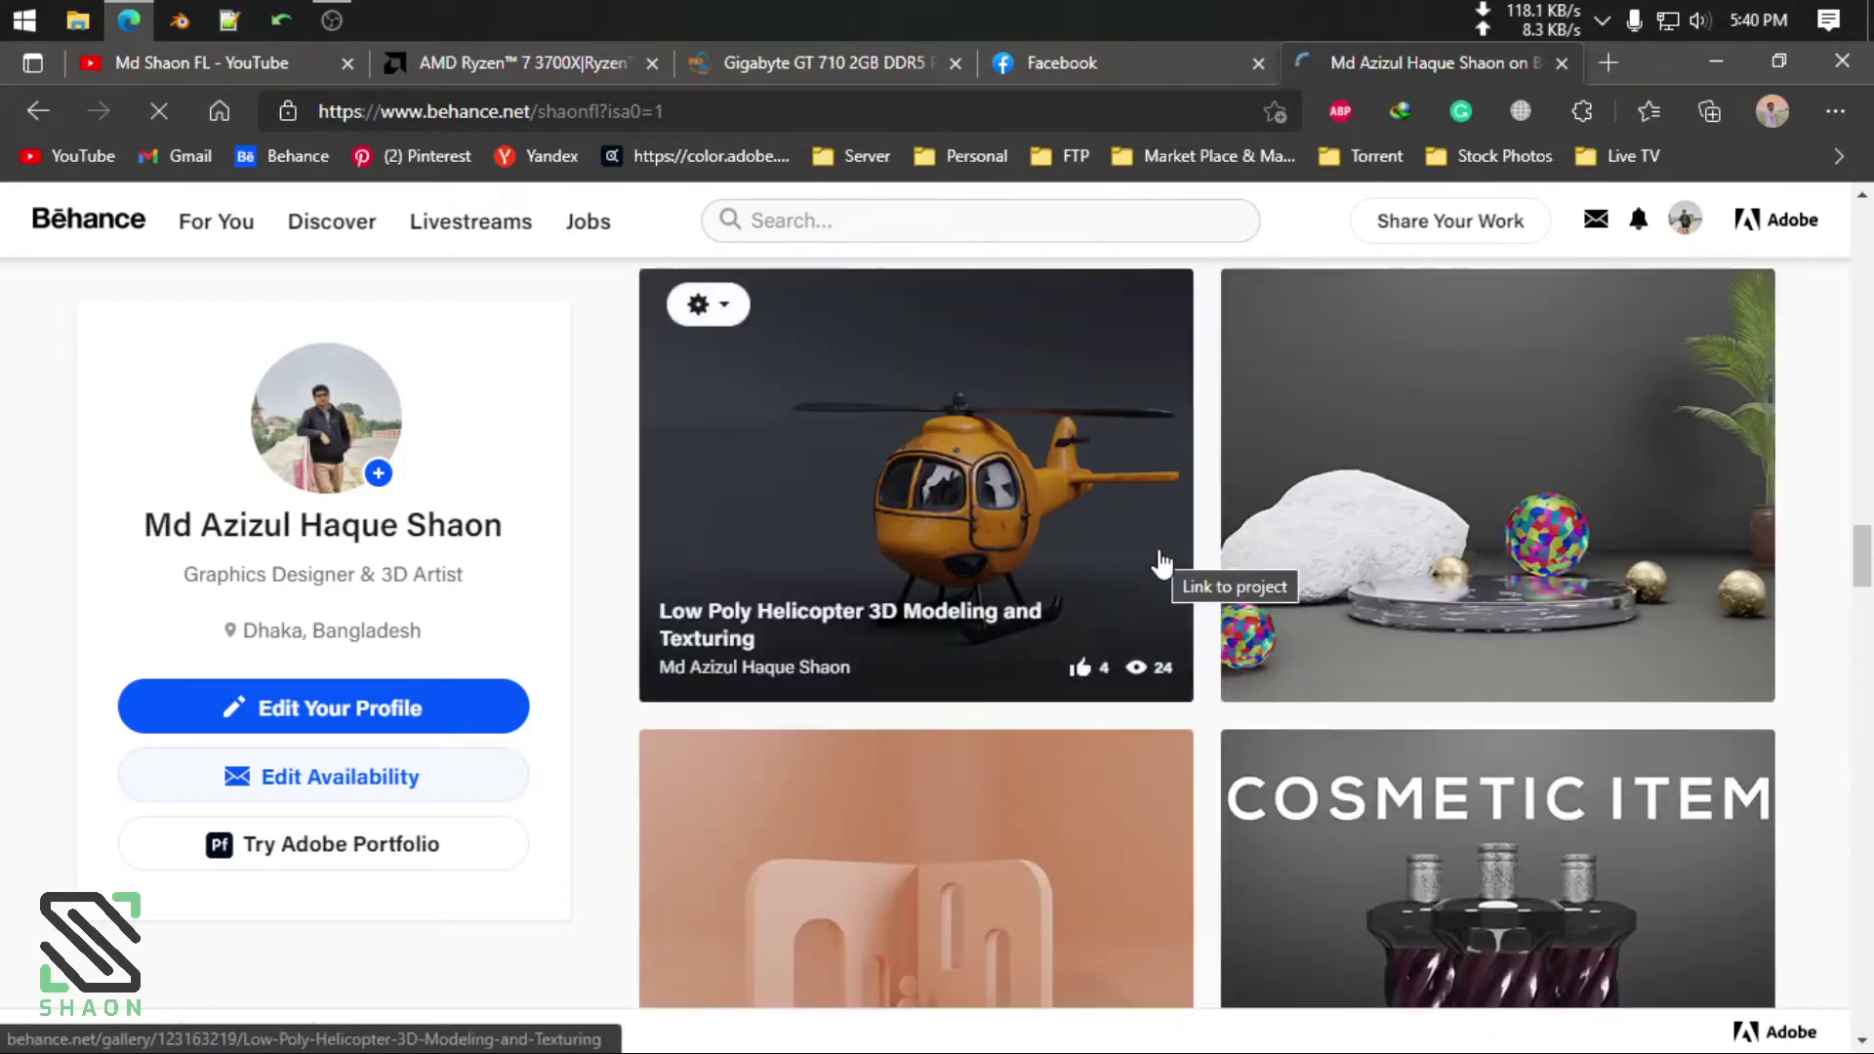
{"action": "scroll", "coordinate": [1171, 576], "scroll_direction": "up", "scroll_amount": 5}
{"action": "scroll", "coordinate": [1183, 586], "scroll_direction": "up", "scroll_amount": 5}
{"action": "scroll", "coordinate": [1184, 586], "scroll_direction": "up", "scroll_amount": 5}
{"action": "key", "text": "ctrl+w"}
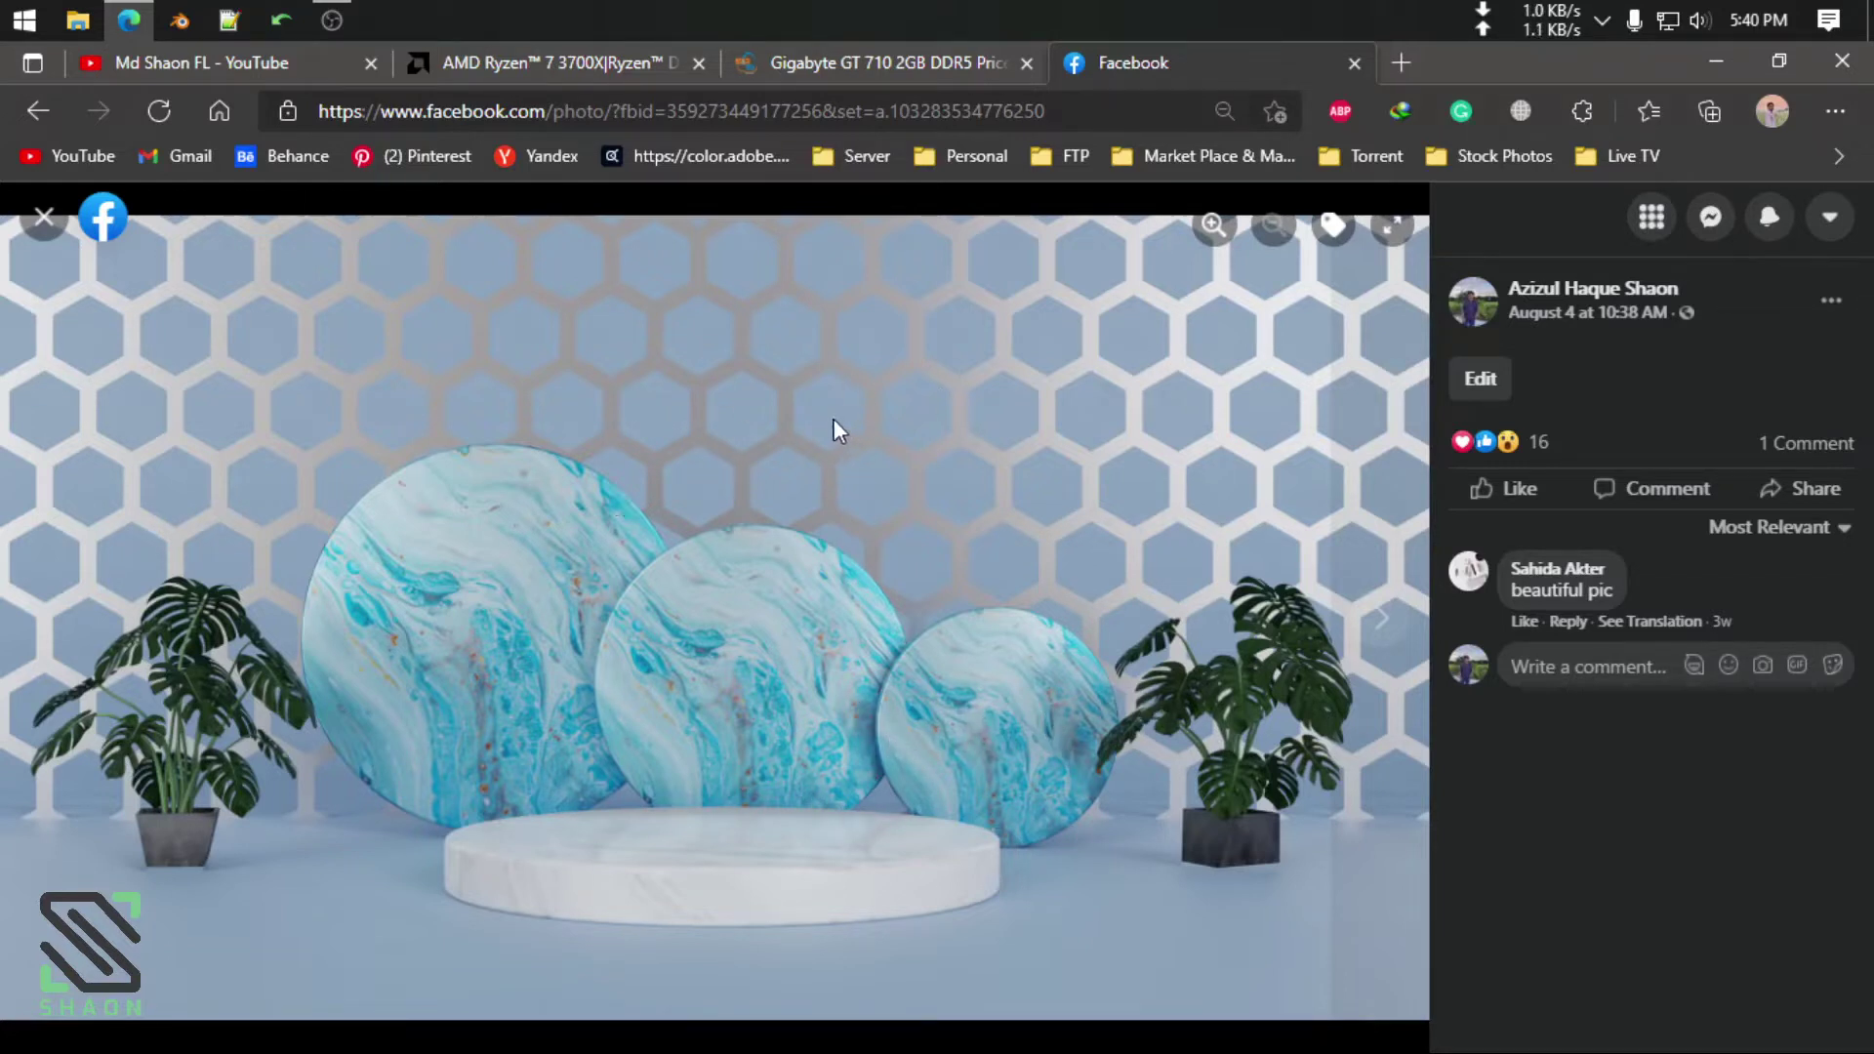
Switch to Blender and dismiss the startup splash screen
{"action": "left_click", "coordinate": [180, 19]}
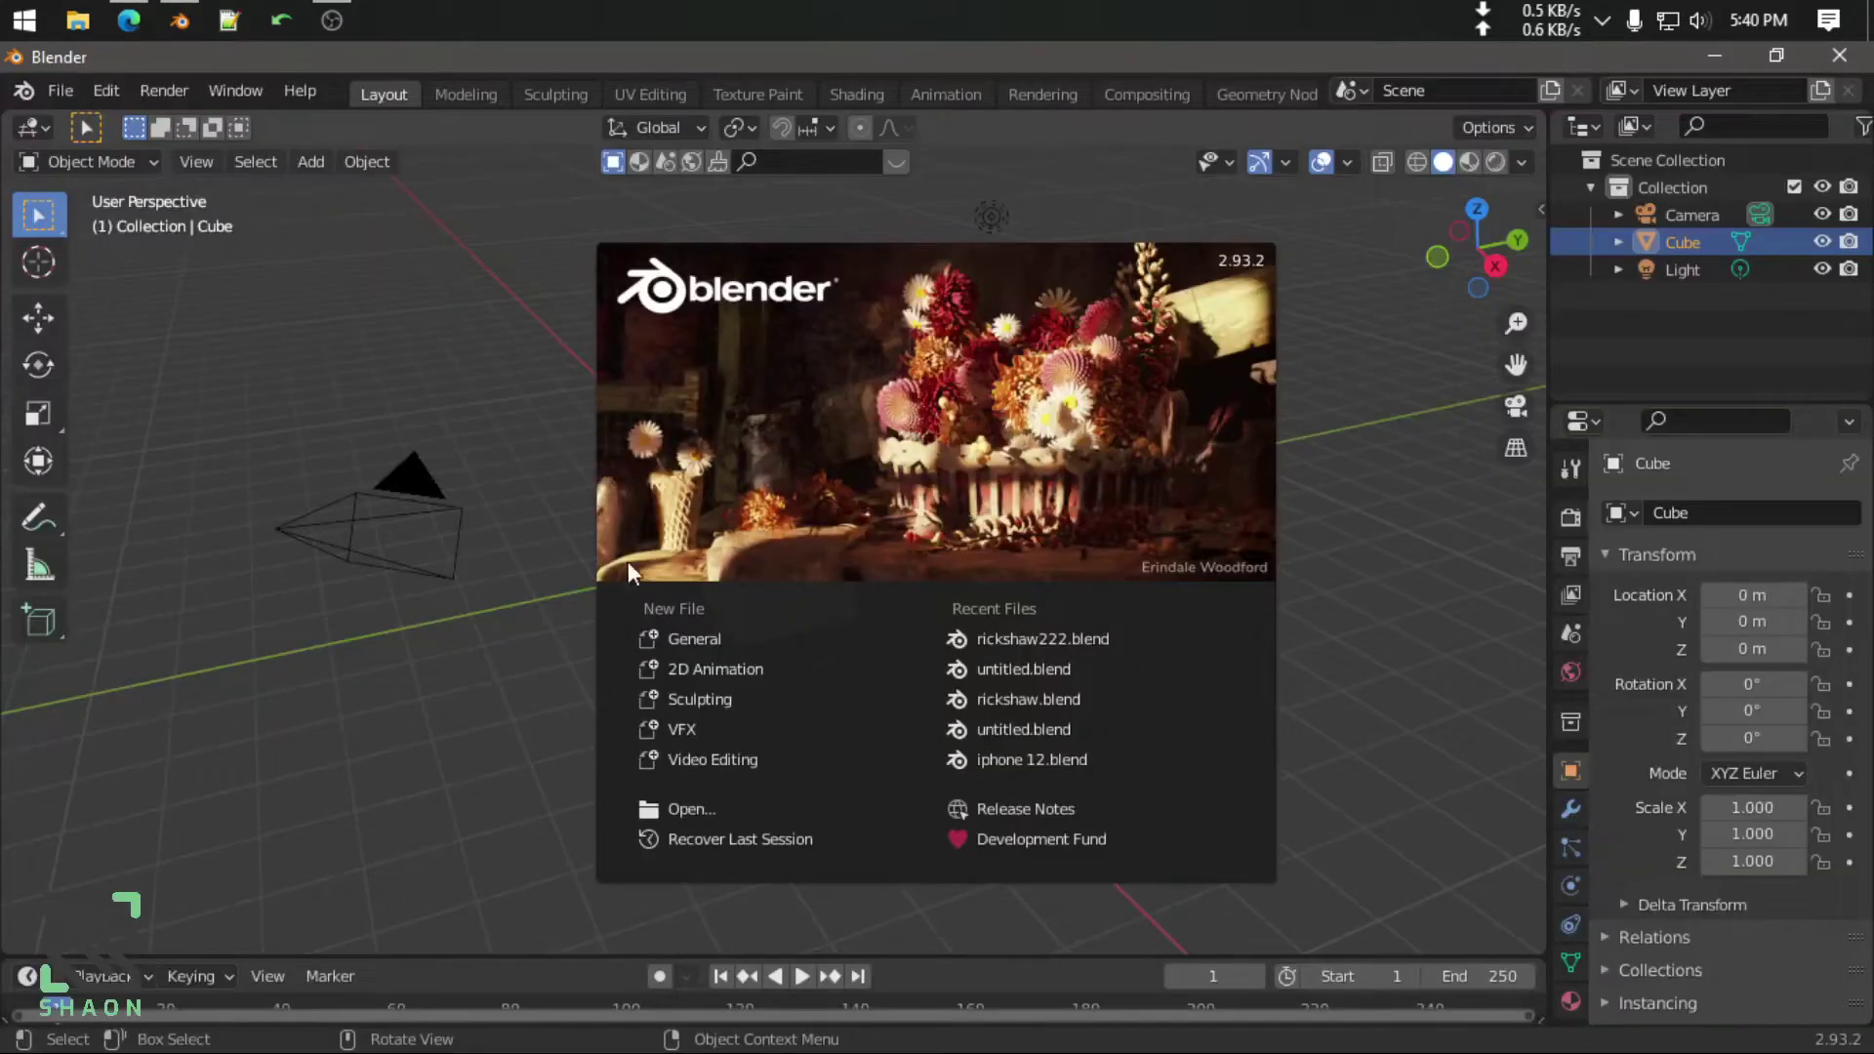
{"action": "left_click", "coordinate": [628, 560]}
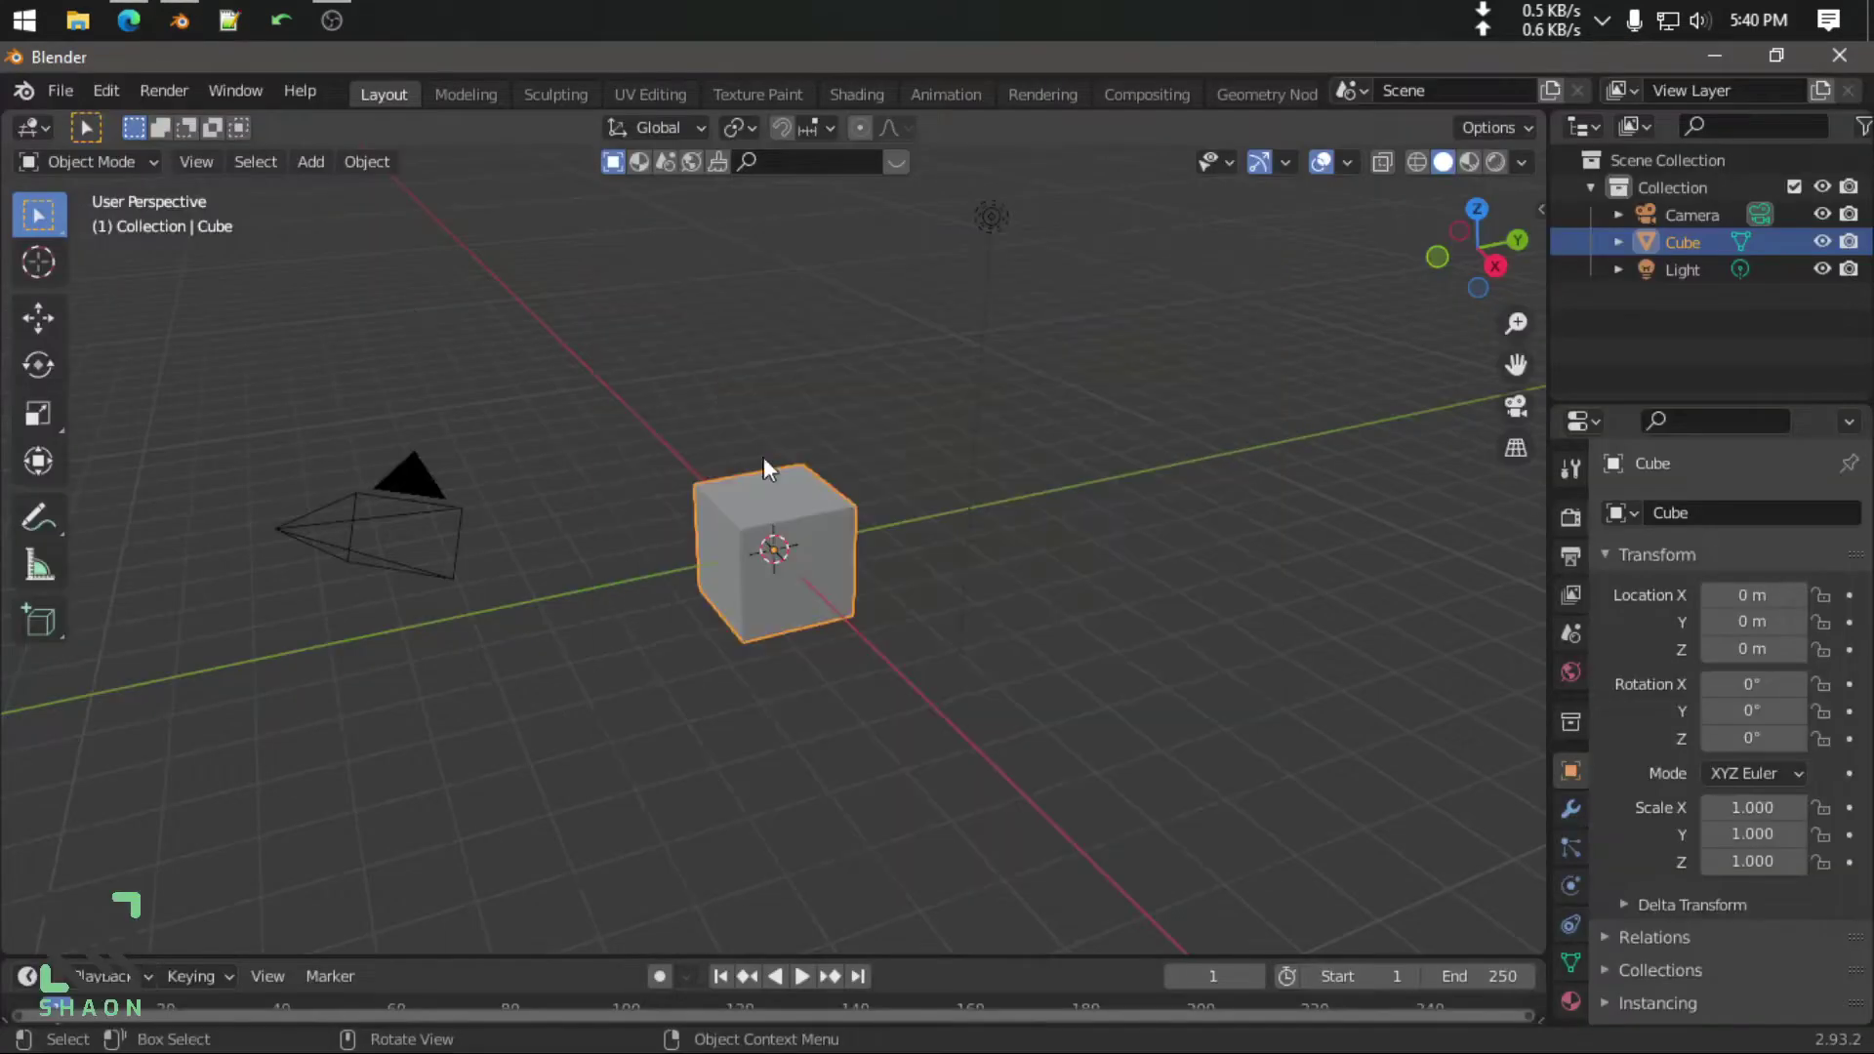
{"action": "scroll", "coordinate": [785, 460], "scroll_direction": "down", "scroll_amount": 2}
{"action": "scroll", "coordinate": [785, 459], "scroll_direction": "up", "scroll_amount": 2}
{"action": "scroll", "coordinate": [654, 369], "scroll_direction": "down", "scroll_amount": 2}
Box-select and delete the default camera, cube and light
{"action": "key", "text": "shift+b"}
{"action": "left_click_drag", "start_coordinate": [326, 292], "coordinate": [1322, 820]}
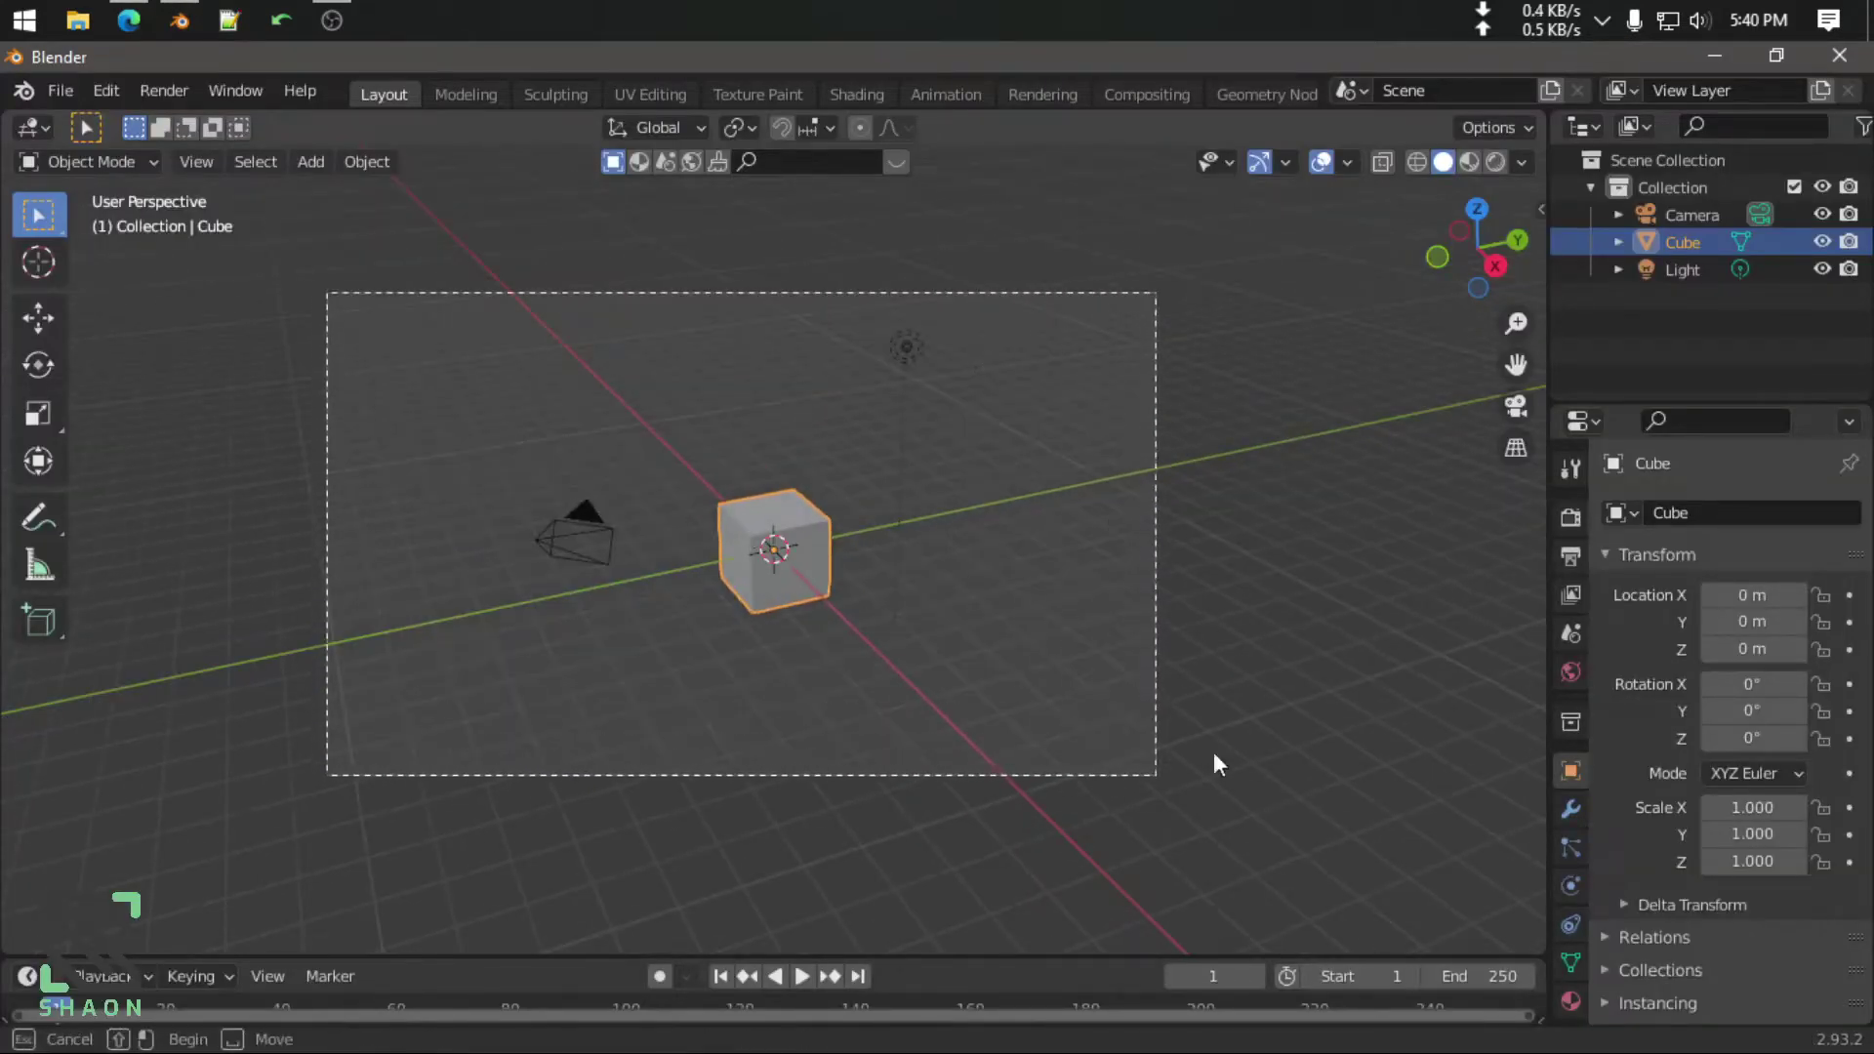
{"action": "scroll", "coordinate": [845, 586], "scroll_direction": "up", "scroll_amount": 2}
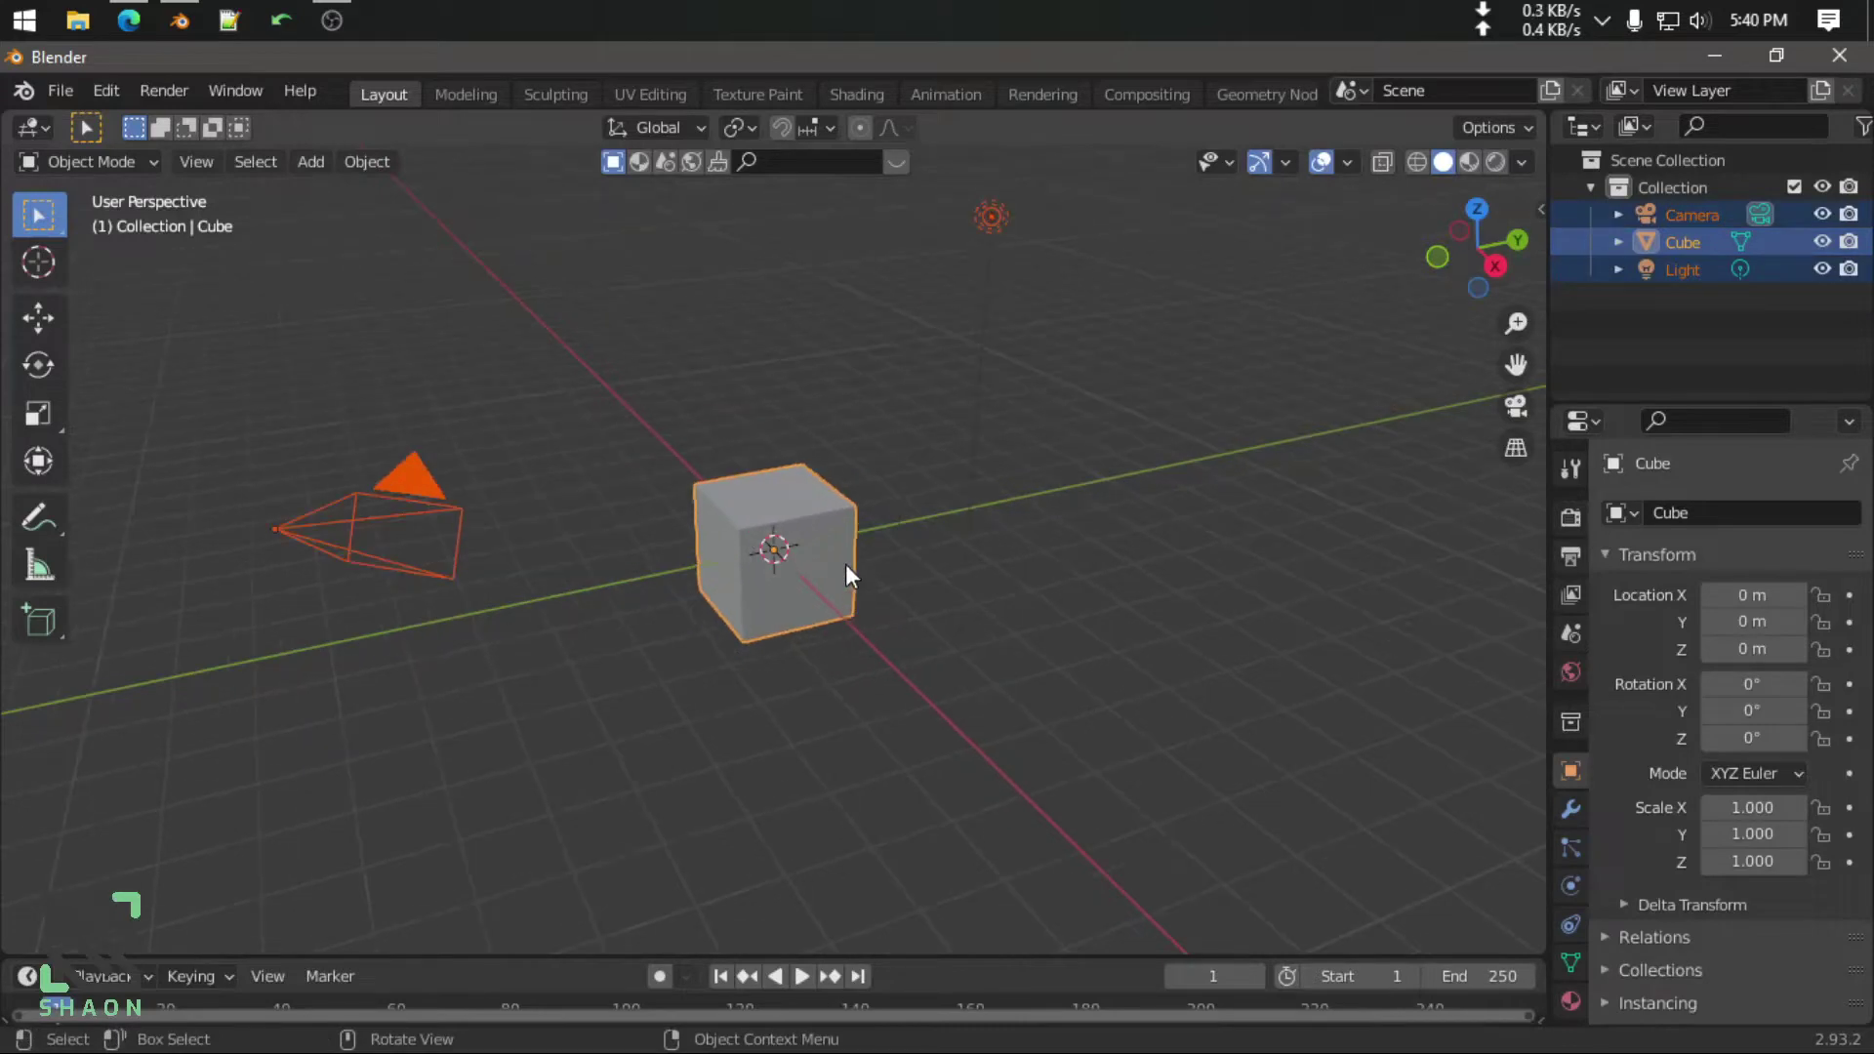
{"action": "key", "text": "x"}
{"action": "left_click", "coordinate": [845, 564]}
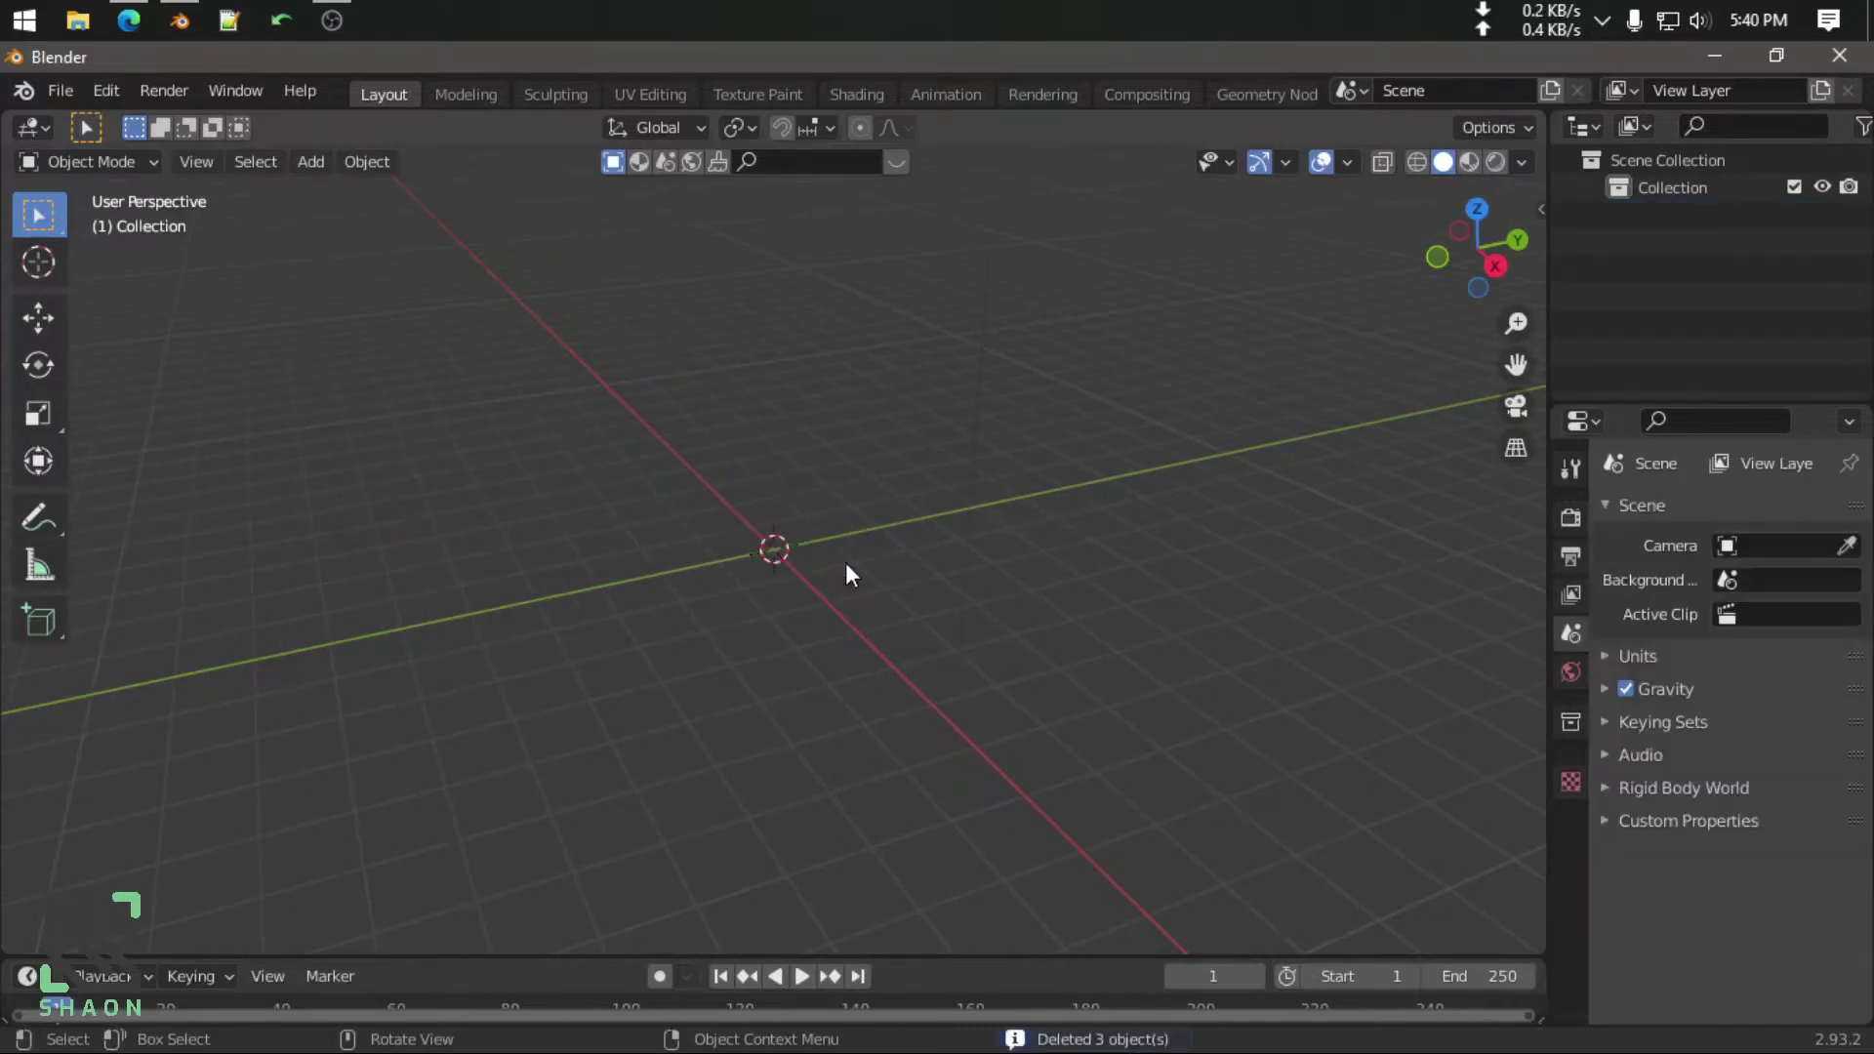
Switch to the front view and bring up the Add menu of mesh types
{"action": "key", "text": "KP_1"}
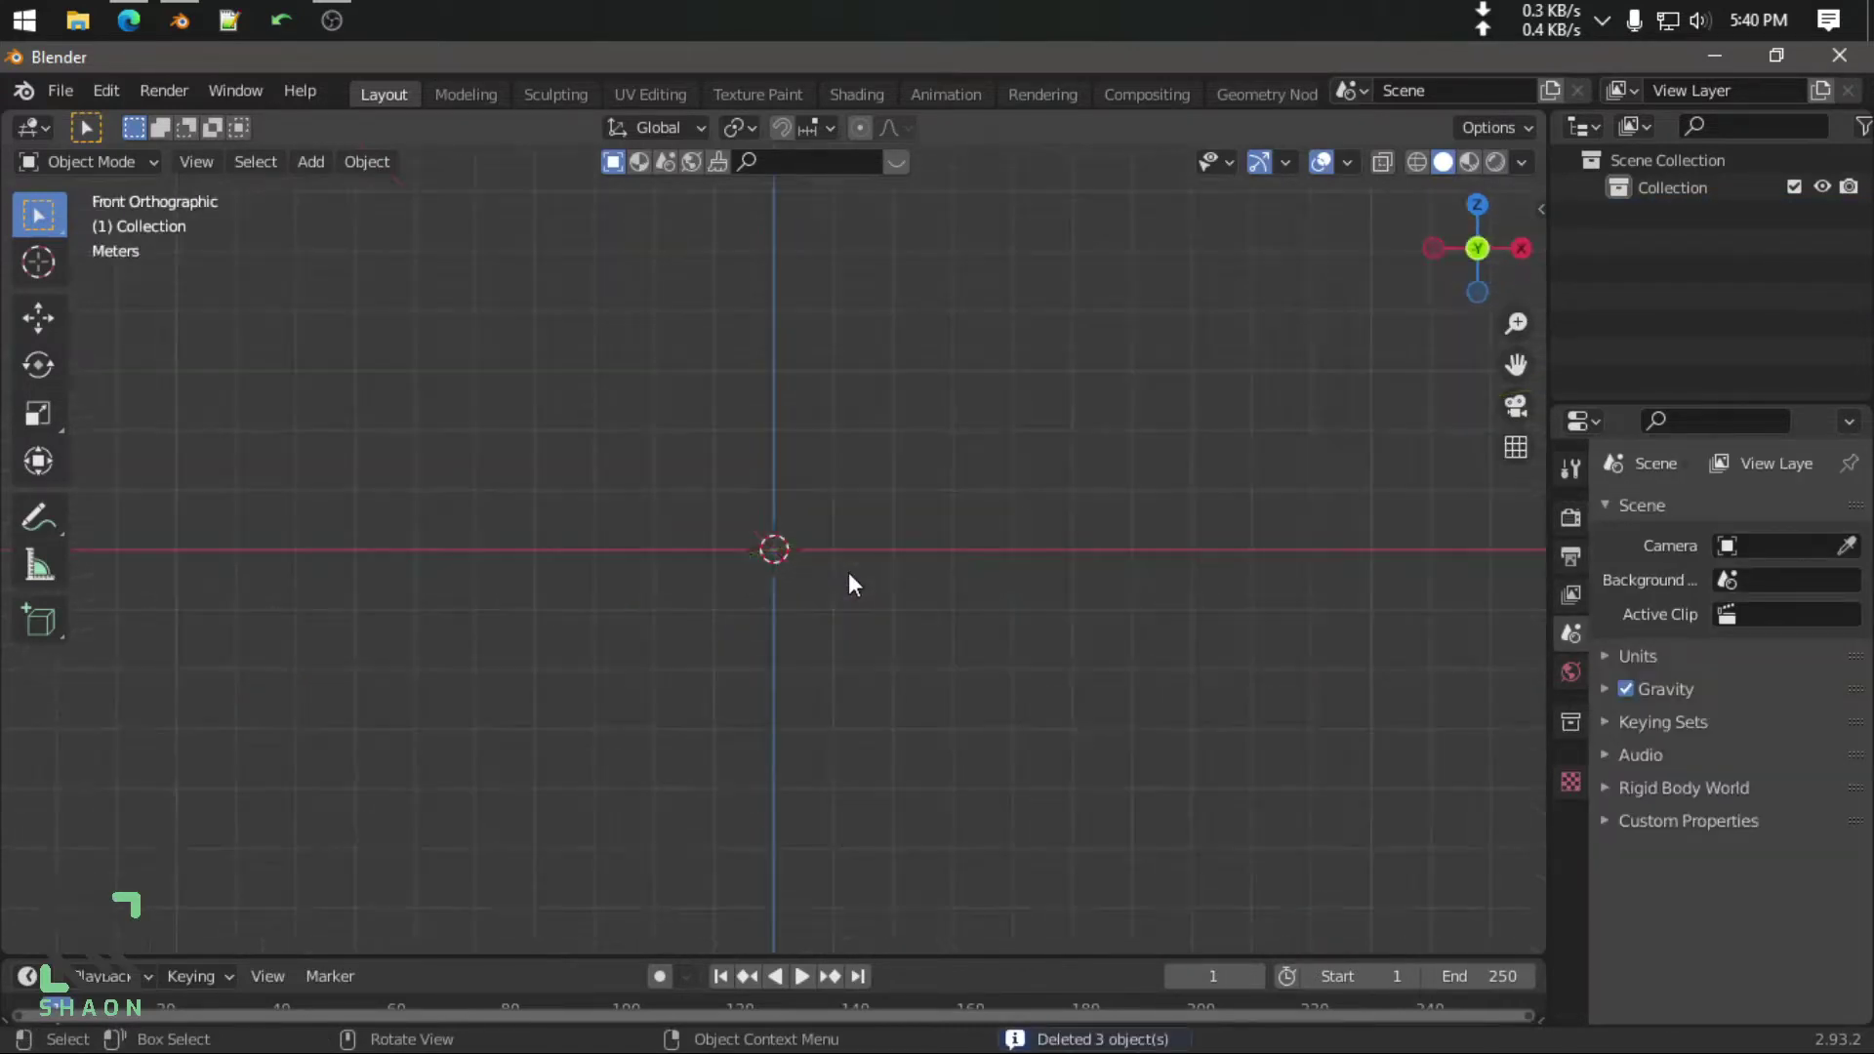
{"action": "scroll", "coordinate": [847, 584], "scroll_direction": "up", "scroll_amount": 3}
{"action": "mouse_move", "coordinate": [849, 581]}
{"action": "middle_mouse_down", "text": "shift"}
{"action": "mouse_move", "coordinate": [661, 656]}
{"action": "mouse_move", "coordinate": [853, 598]}
{"action": "mouse_move", "coordinate": [790, 593]}
{"action": "middle_mouse_up", "text": "shift"}
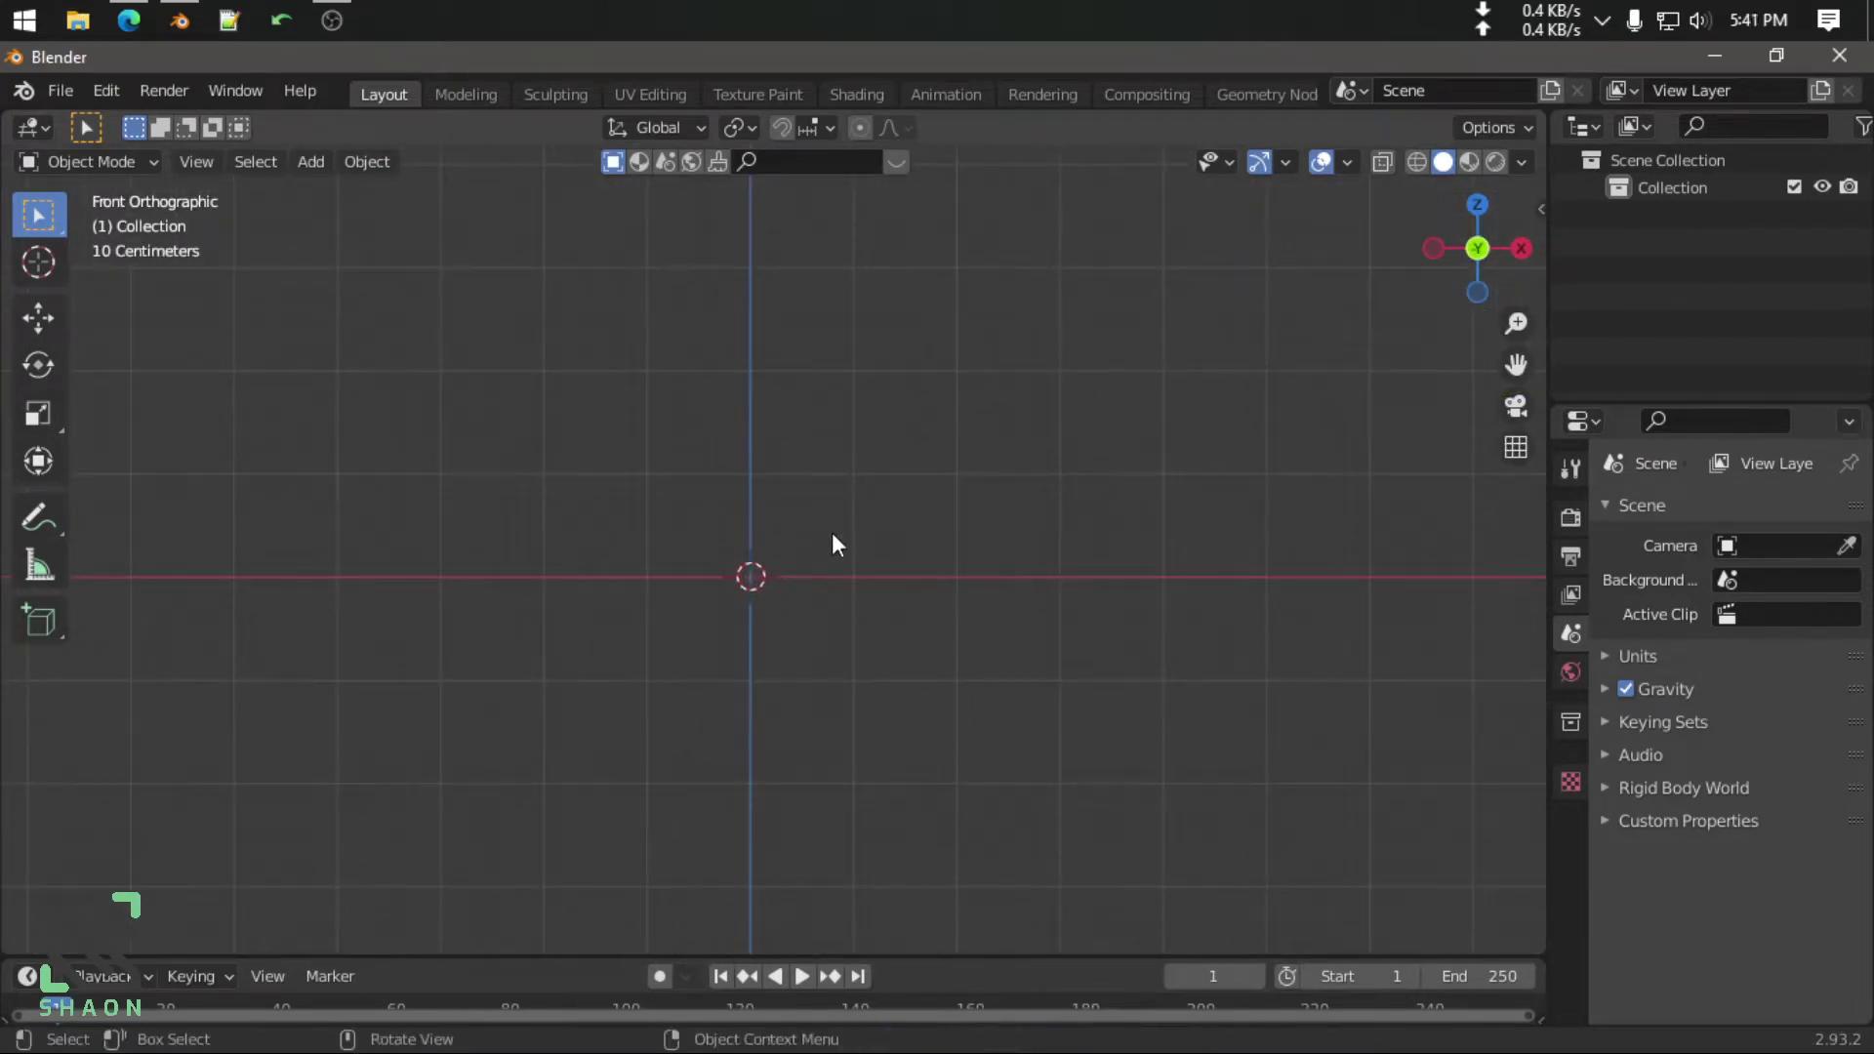
{"action": "key", "text": "shift+a"}
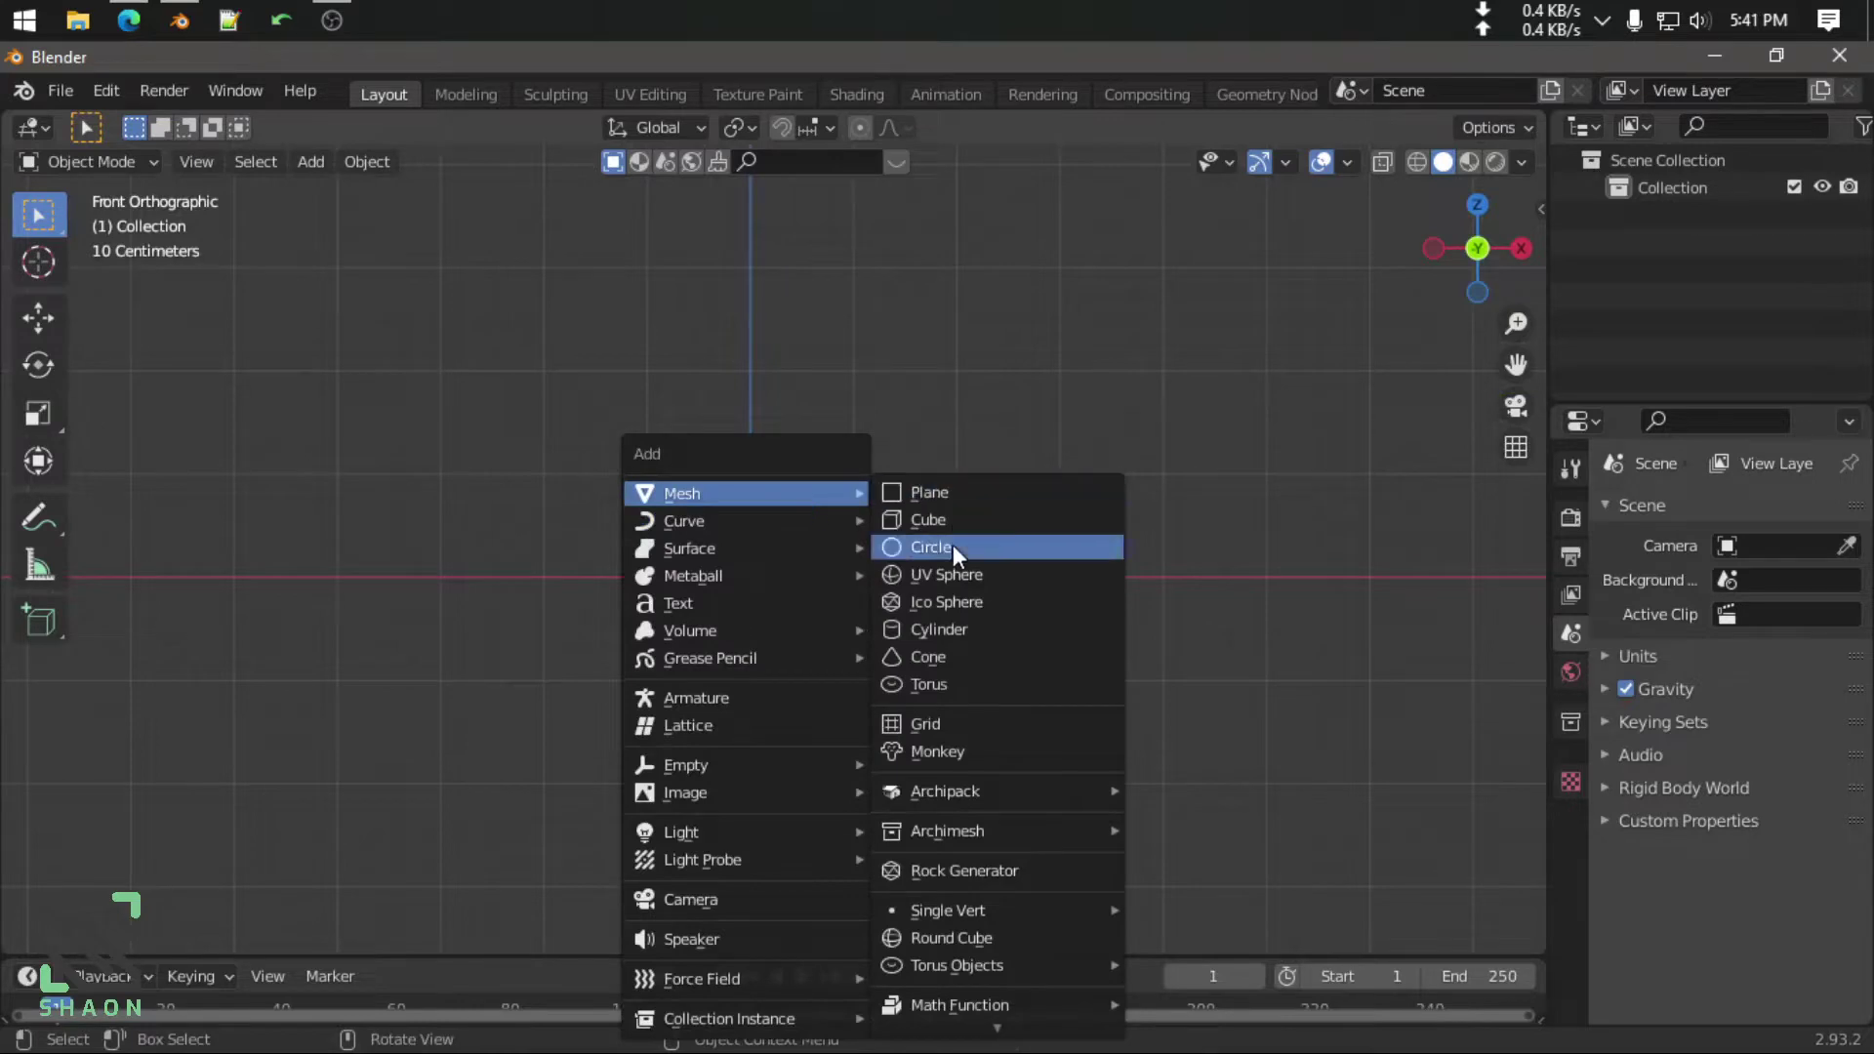
Add a circle mesh and fill it with a face in Edit Mode
{"action": "left_click", "coordinate": [951, 547]}
{"action": "mouse_move", "coordinate": [745, 615]}
{"action": "middle_mouse_down"}
{"action": "mouse_move", "coordinate": [869, 735]}
{"action": "mouse_move", "coordinate": [1050, 652]}
{"action": "mouse_move", "coordinate": [238, 251]}
{"action": "middle_mouse_up"}
{"action": "key", "text": "Tab"}
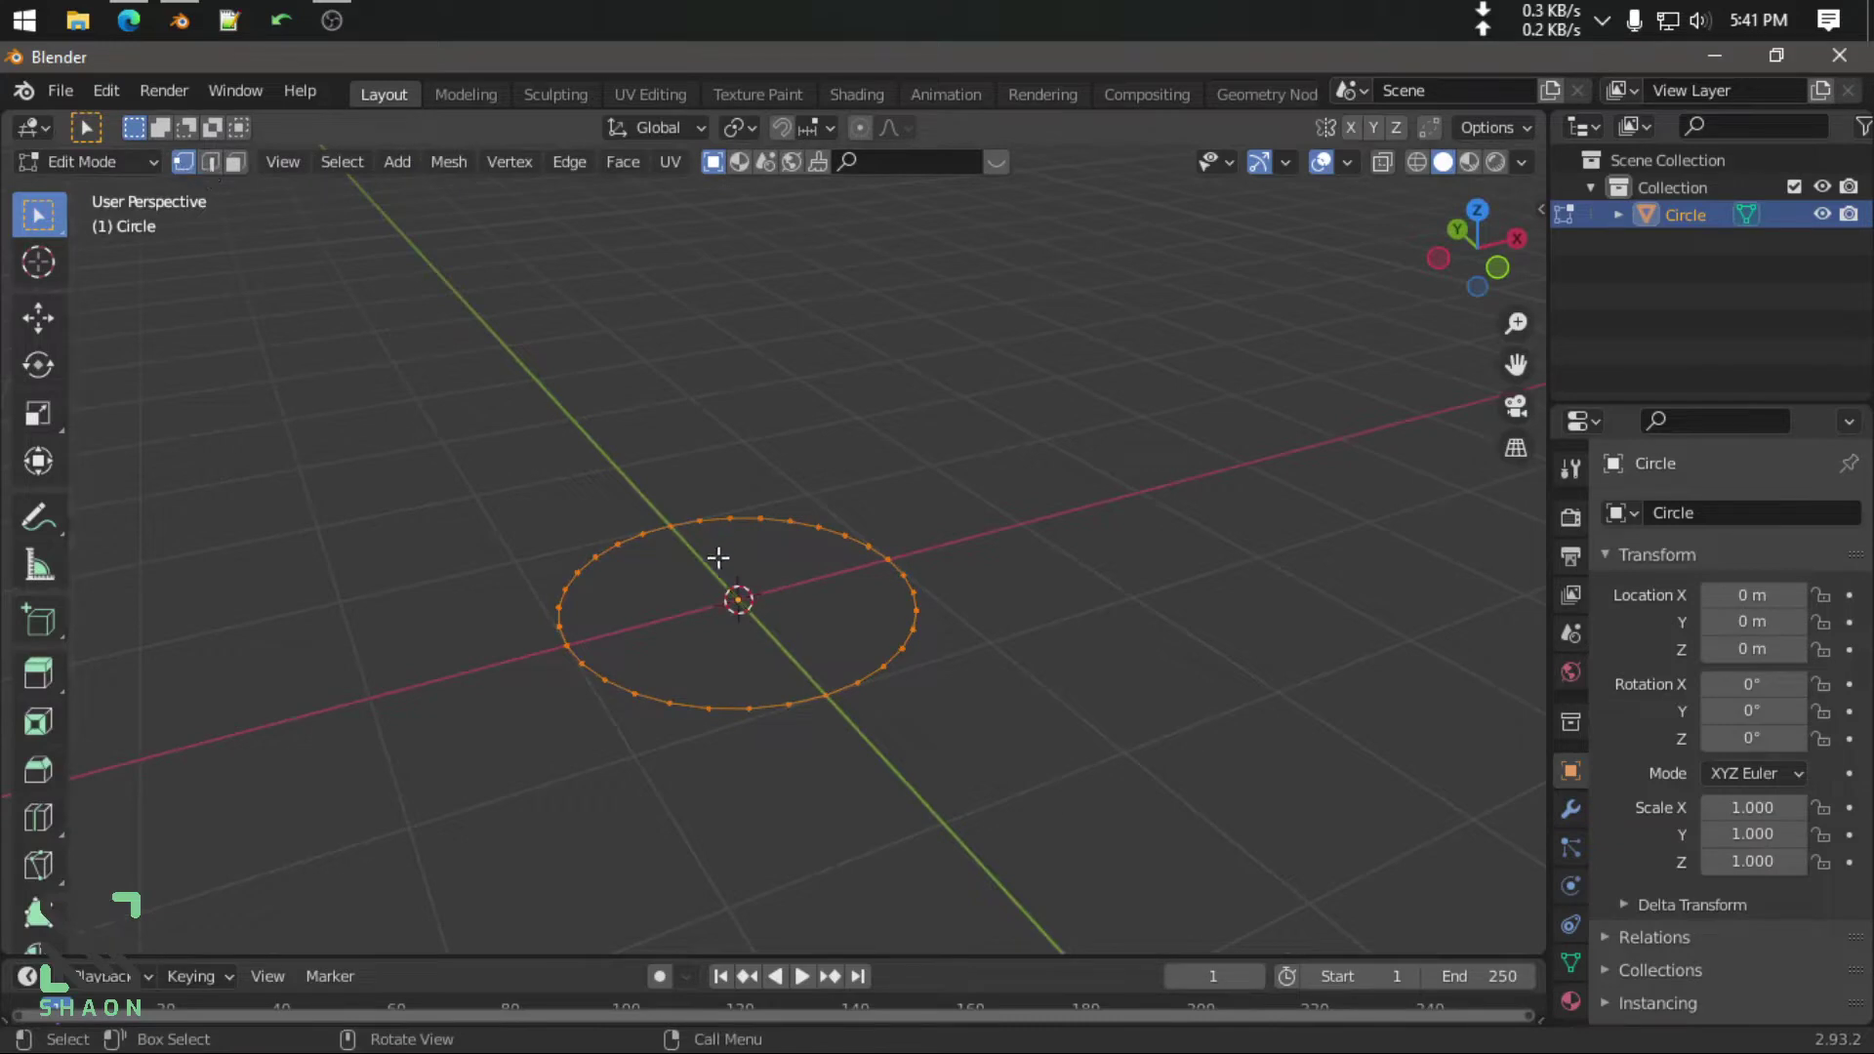
{"action": "key", "text": "alt+a"}
{"action": "left_click_drag", "start_coordinate": [415, 371], "coordinate": [1067, 813]}
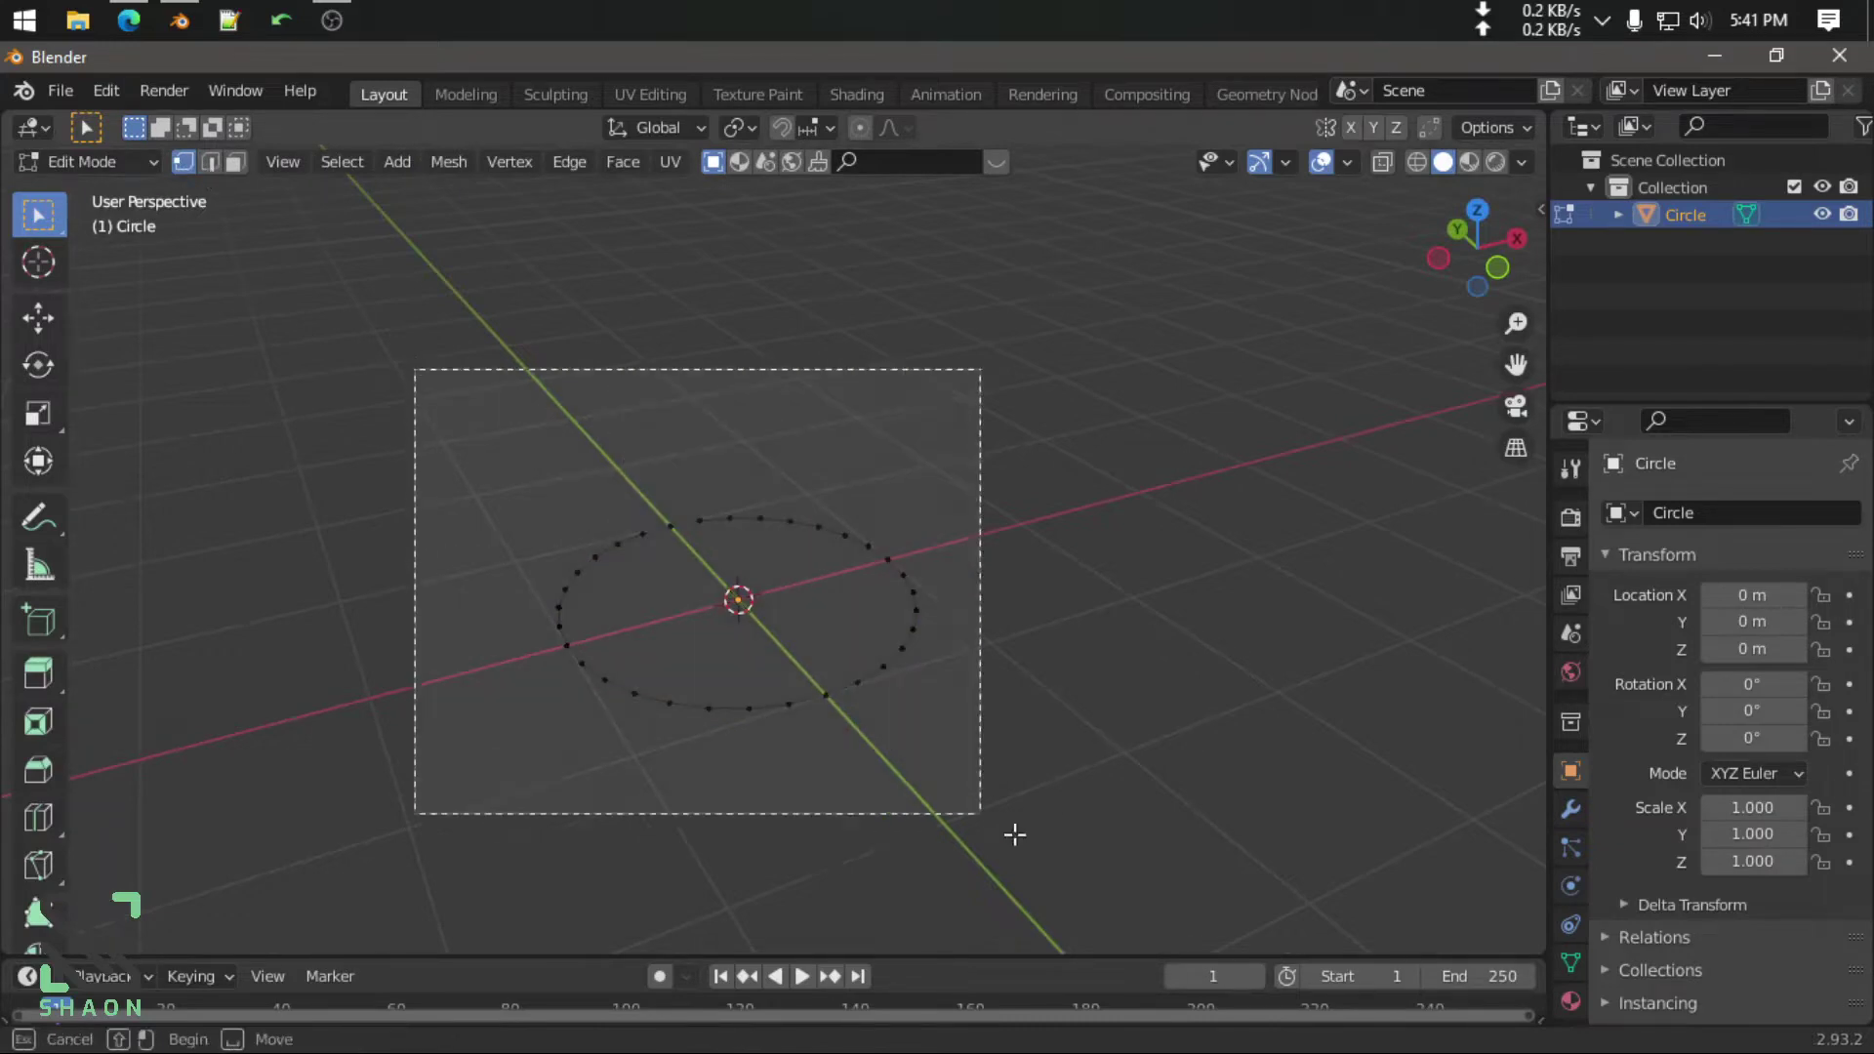
{"action": "key", "text": "f"}
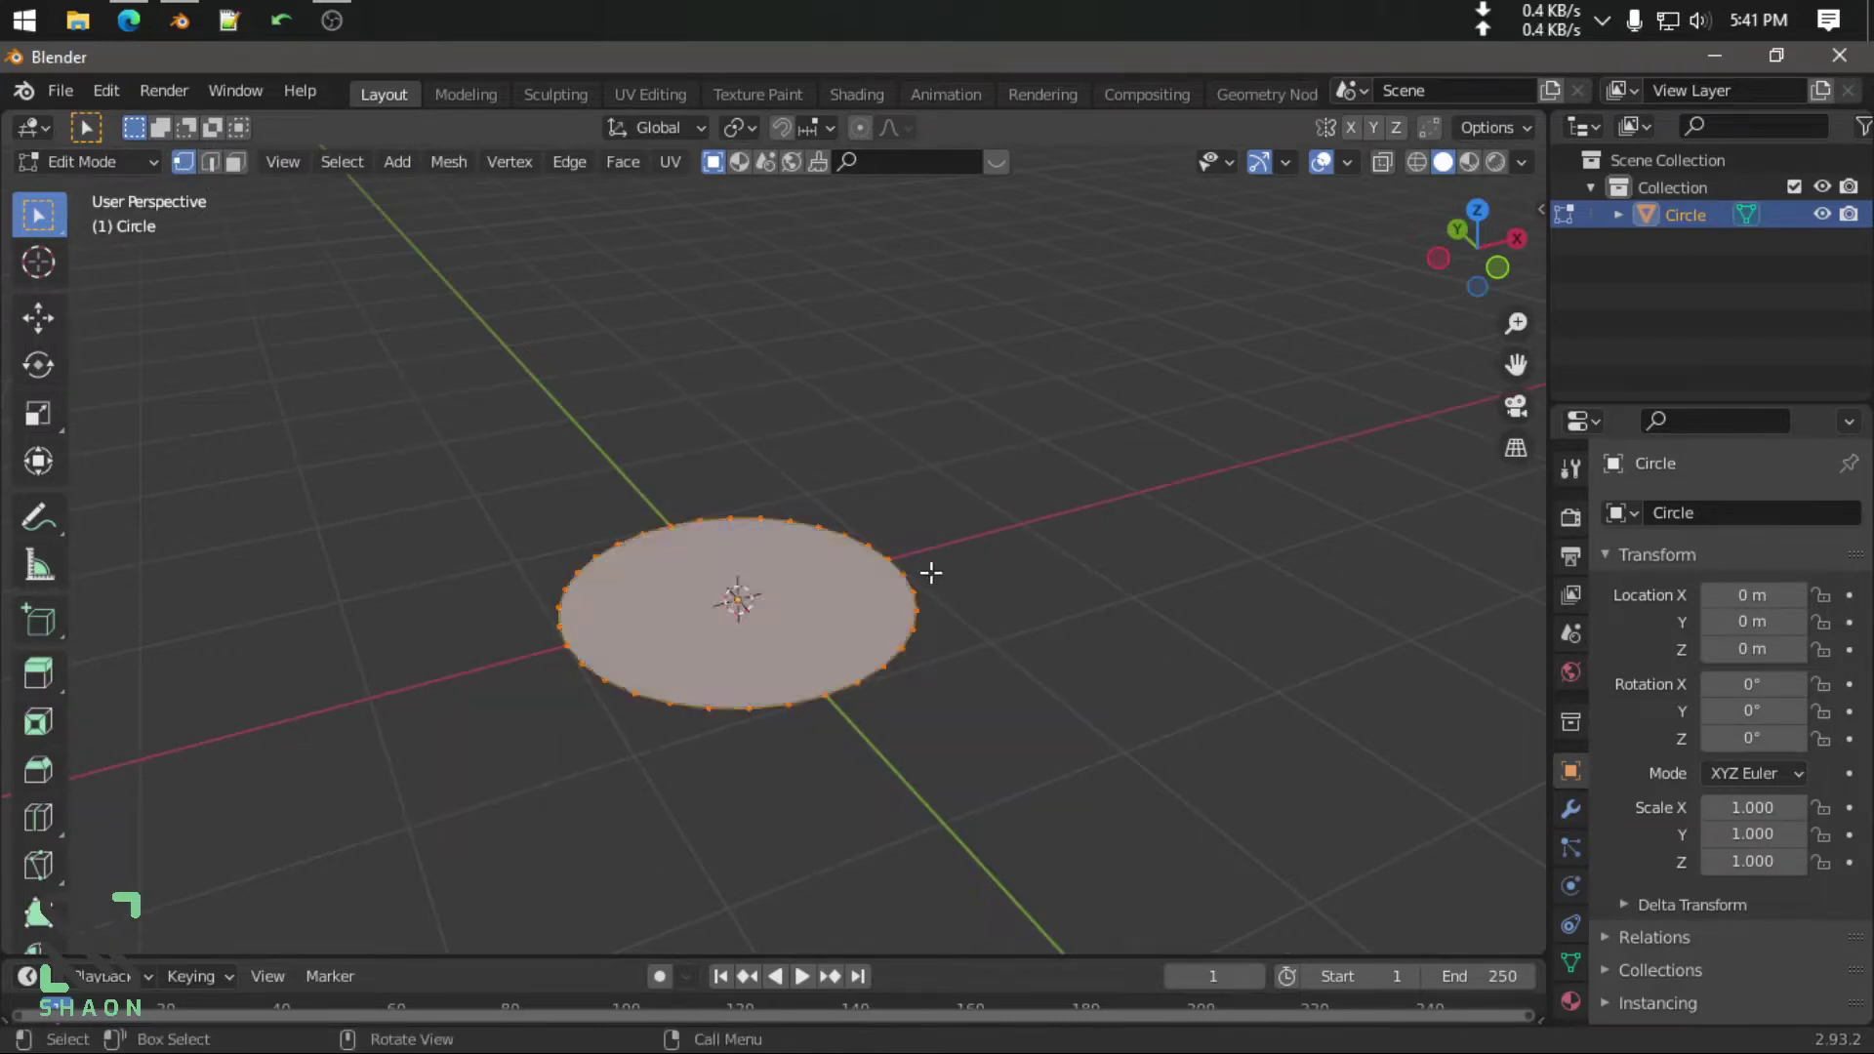
Extrude the circle's face upward into a thick disc and return to Object Mode
{"action": "mouse_move", "coordinate": [598, 472]}
{"action": "middle_mouse_down"}
{"action": "mouse_move", "coordinate": [752, 586]}
{"action": "mouse_move", "coordinate": [879, 866]}
{"action": "mouse_move", "coordinate": [910, 695]}
{"action": "mouse_move", "coordinate": [1064, 715]}
{"action": "middle_mouse_up"}
{"action": "scroll", "coordinate": [878, 866], "scroll_direction": "up", "scroll_amount": 3}
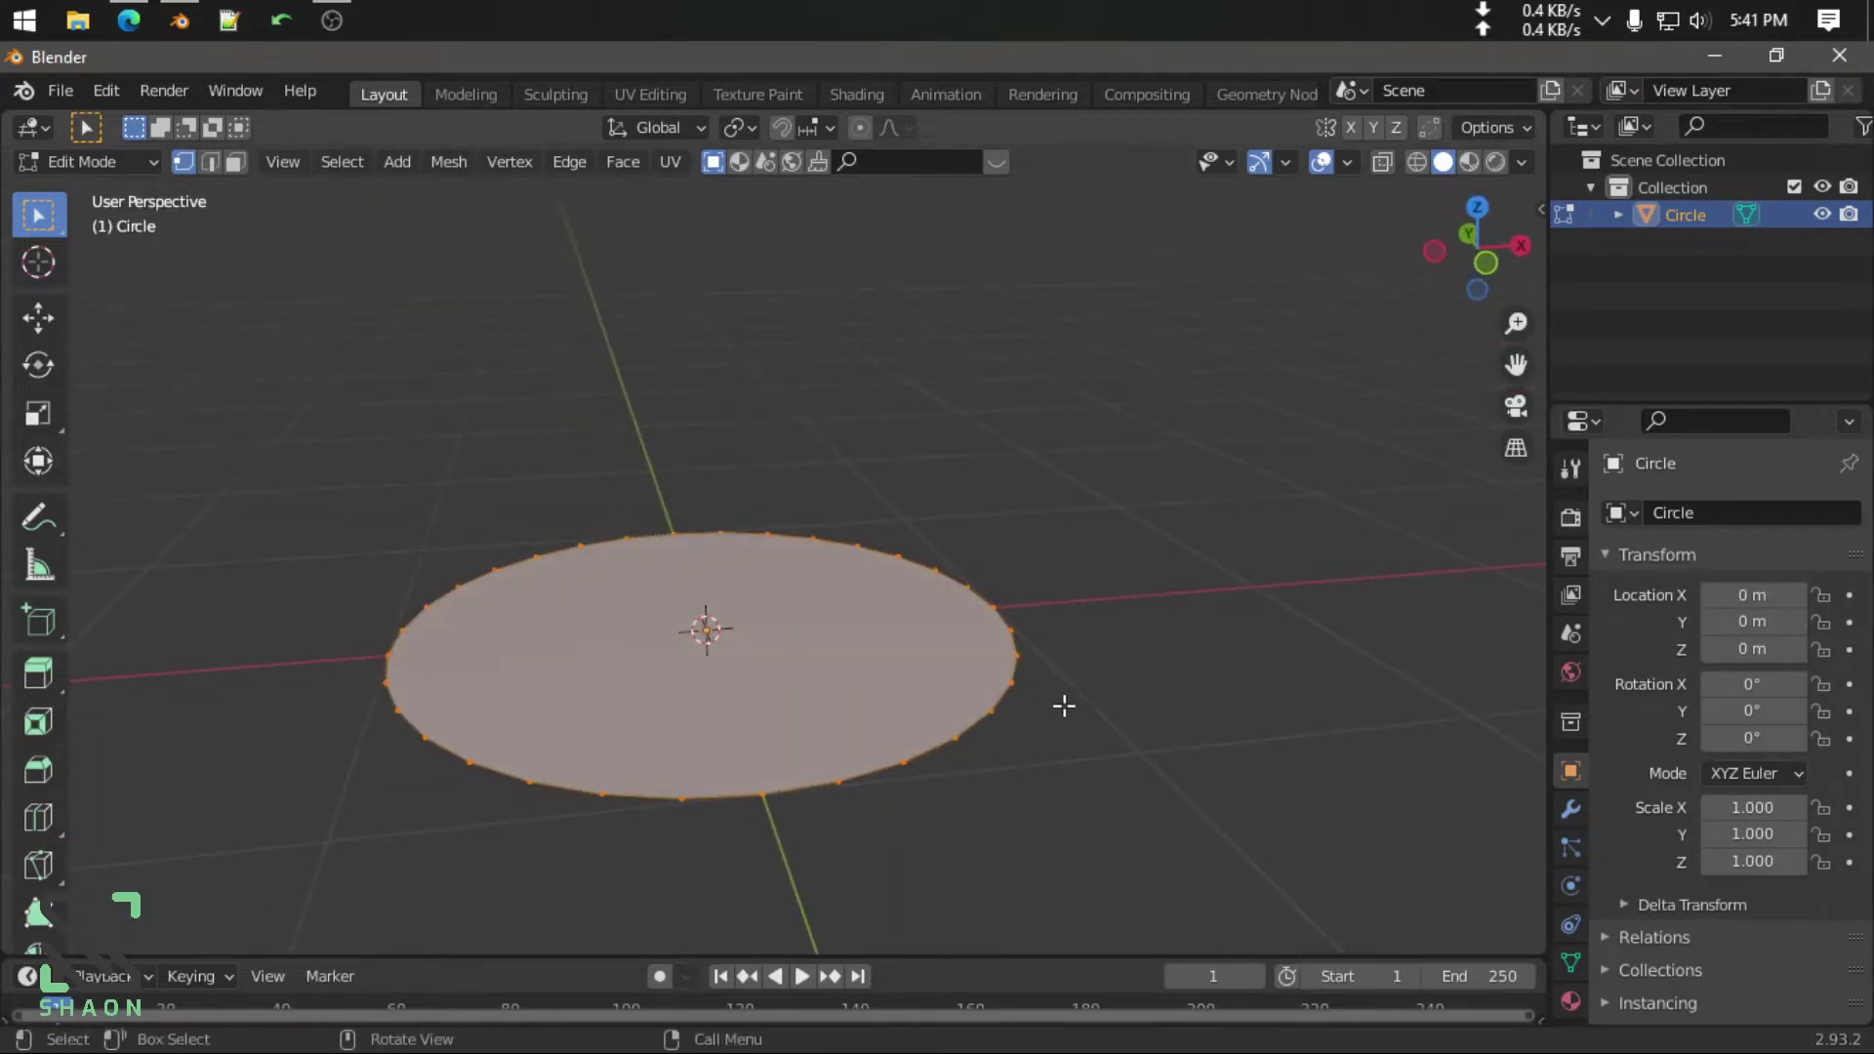
{"action": "key", "text": "e"}
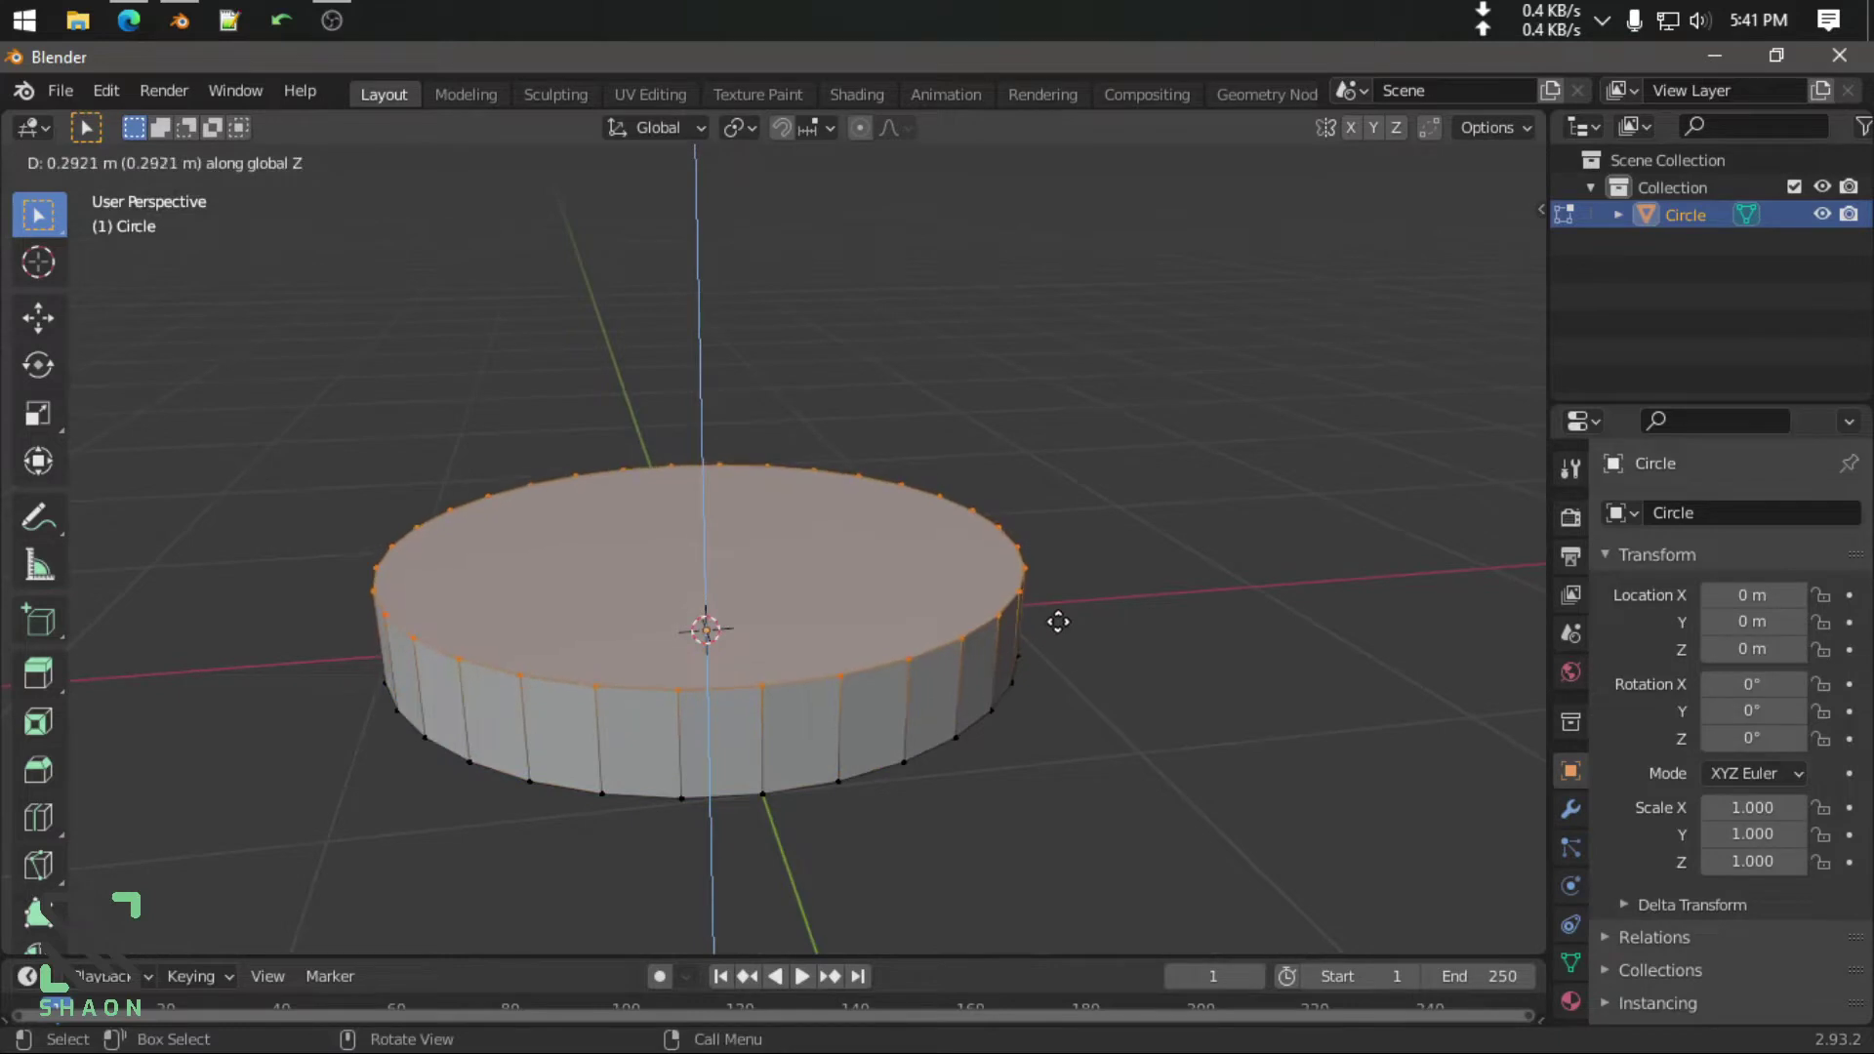
{"action": "left_click", "coordinate": [1057, 622]}
{"action": "mouse_move", "coordinate": [1016, 619]}
{"action": "middle_mouse_down"}
{"action": "mouse_move", "coordinate": [924, 581]}
{"action": "mouse_move", "coordinate": [1108, 602]}
{"action": "middle_mouse_up"}
{"action": "key", "text": "Tab"}
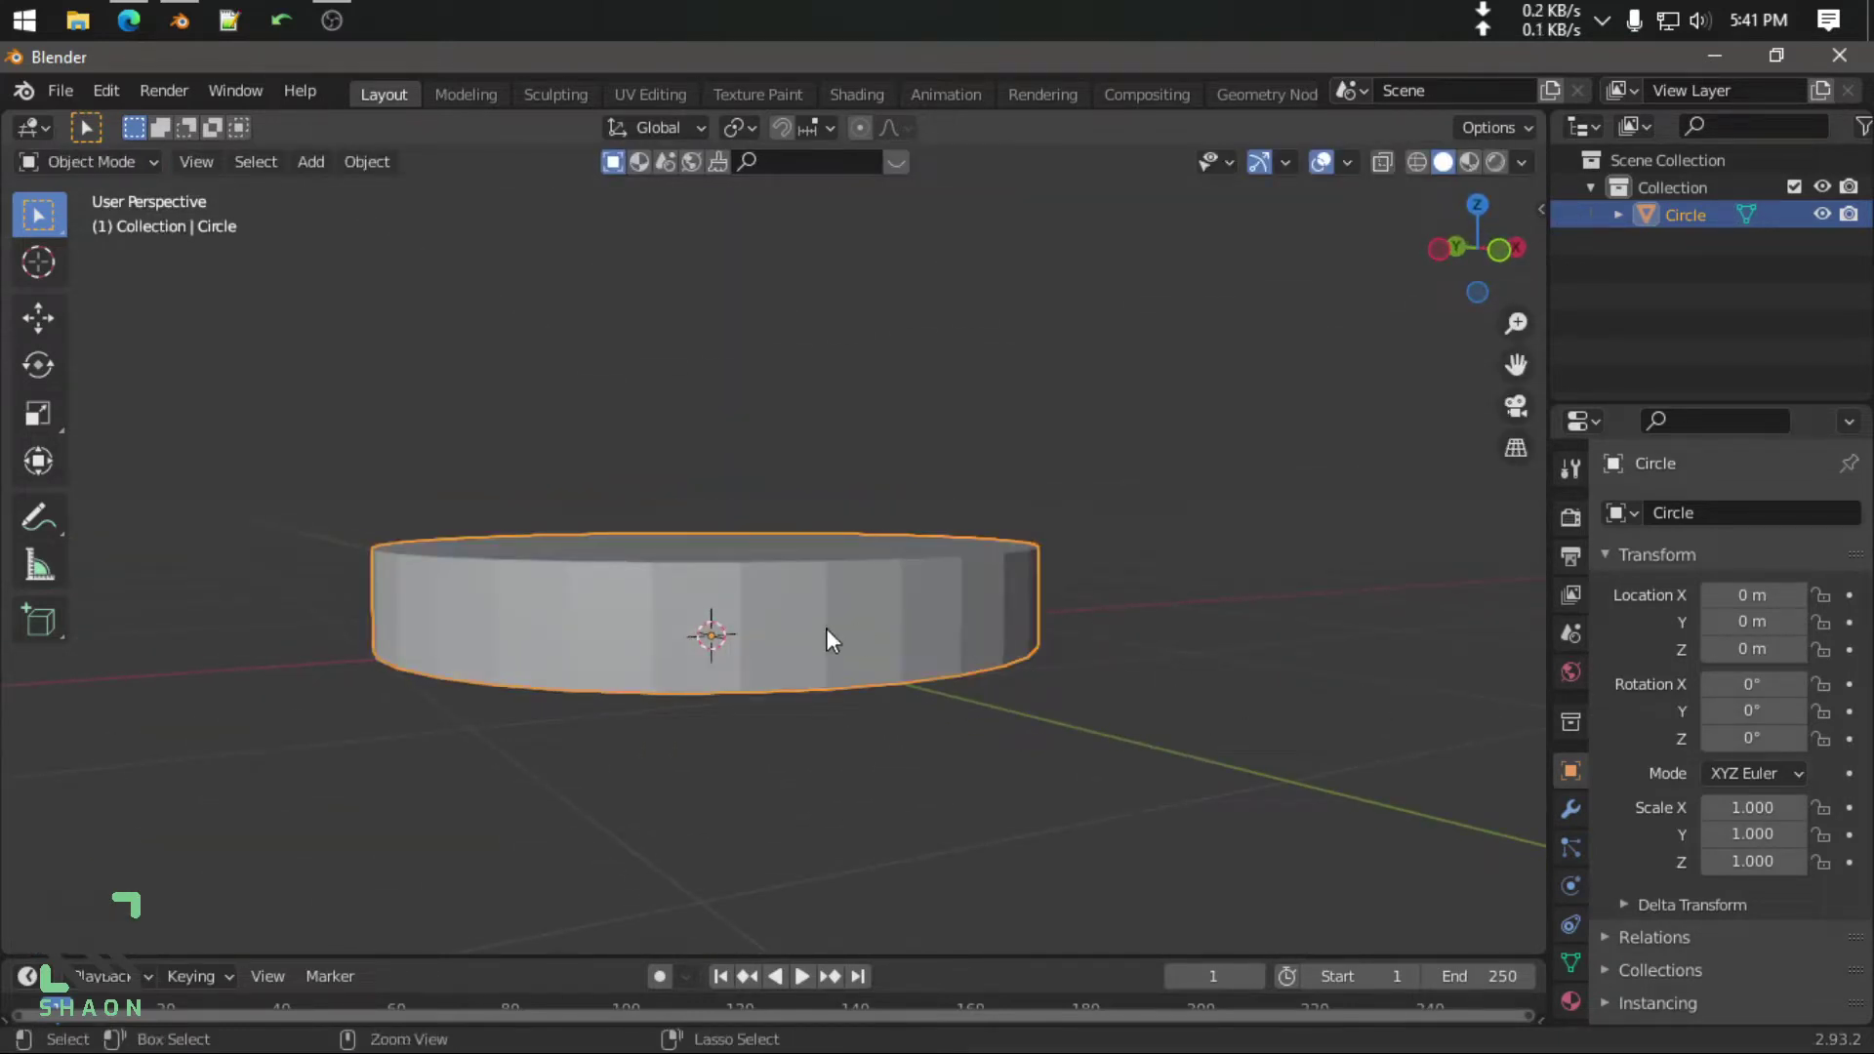
{"action": "key", "text": "ctrl+a"}
Apply the disc's scale and add a Bevel modifier of 0.02 m with 10 segments
{"action": "left_click", "coordinate": [716, 687]}
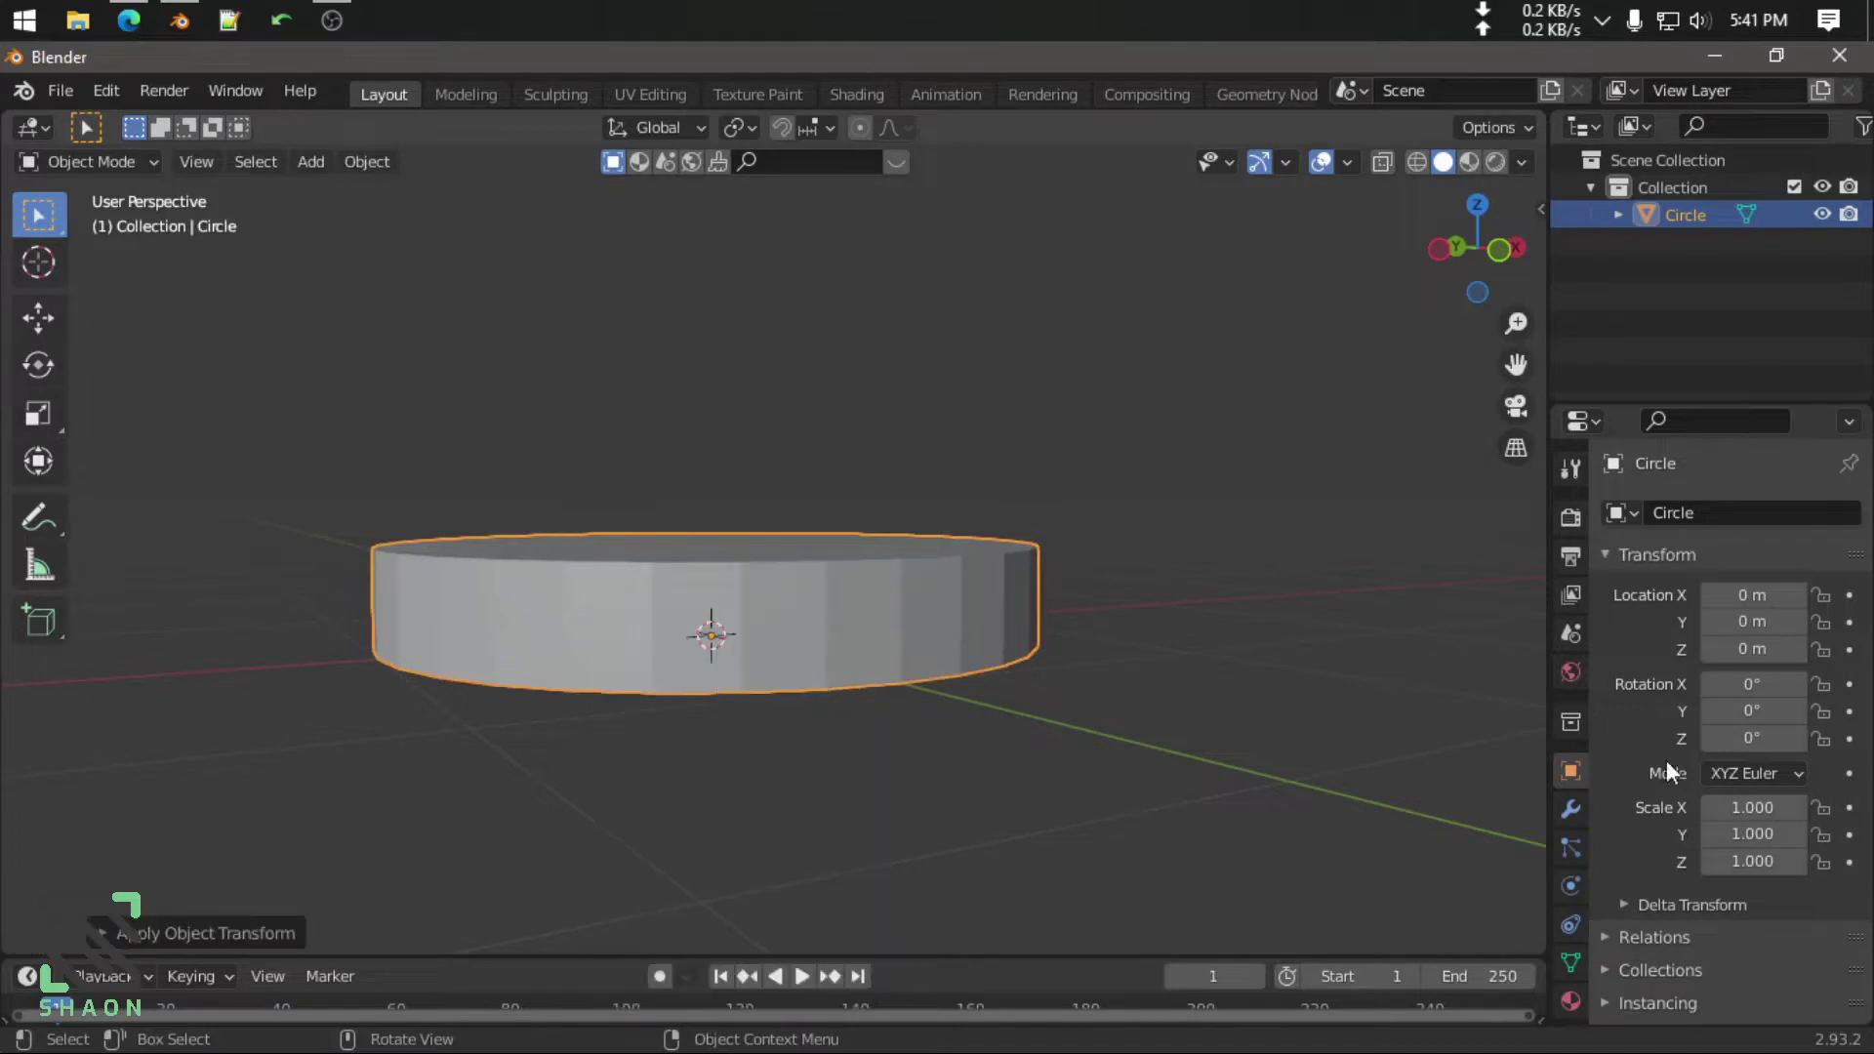
{"action": "left_click", "coordinate": [1569, 806]}
{"action": "left_click", "coordinate": [1694, 515]}
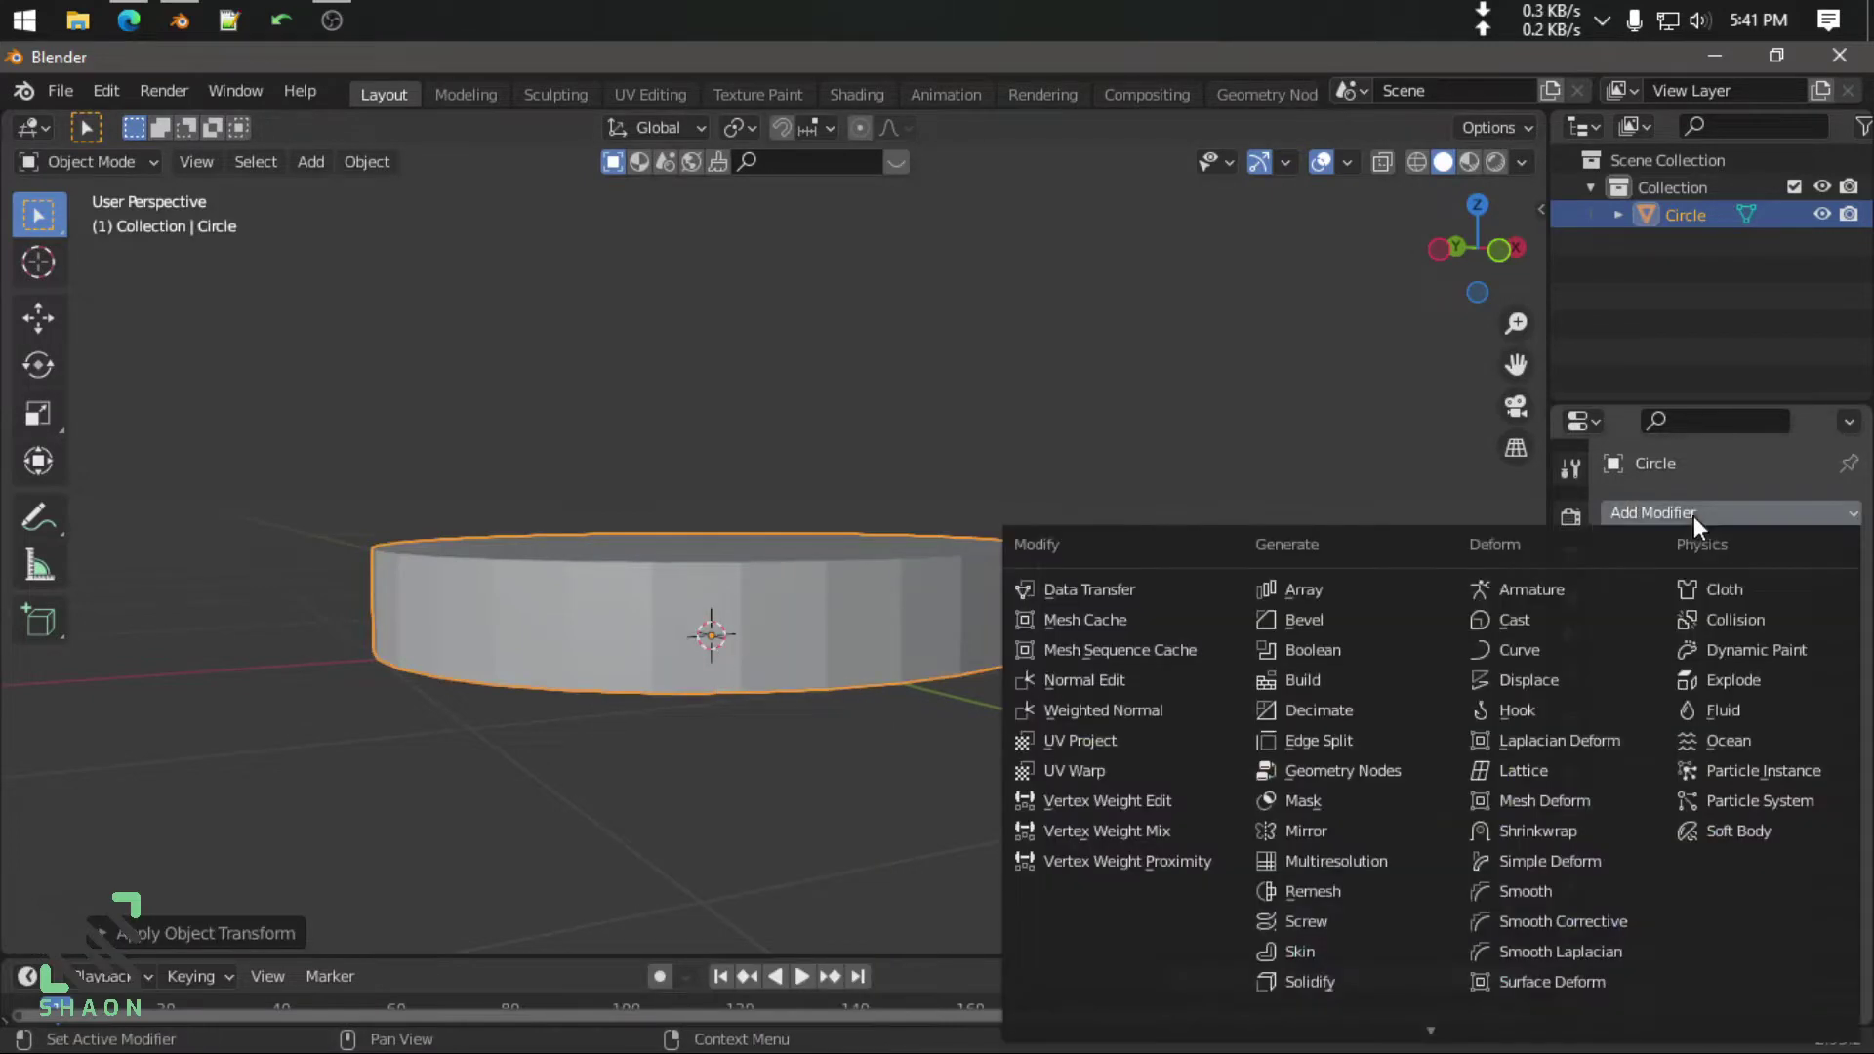
{"action": "left_click", "coordinate": [1360, 613]}
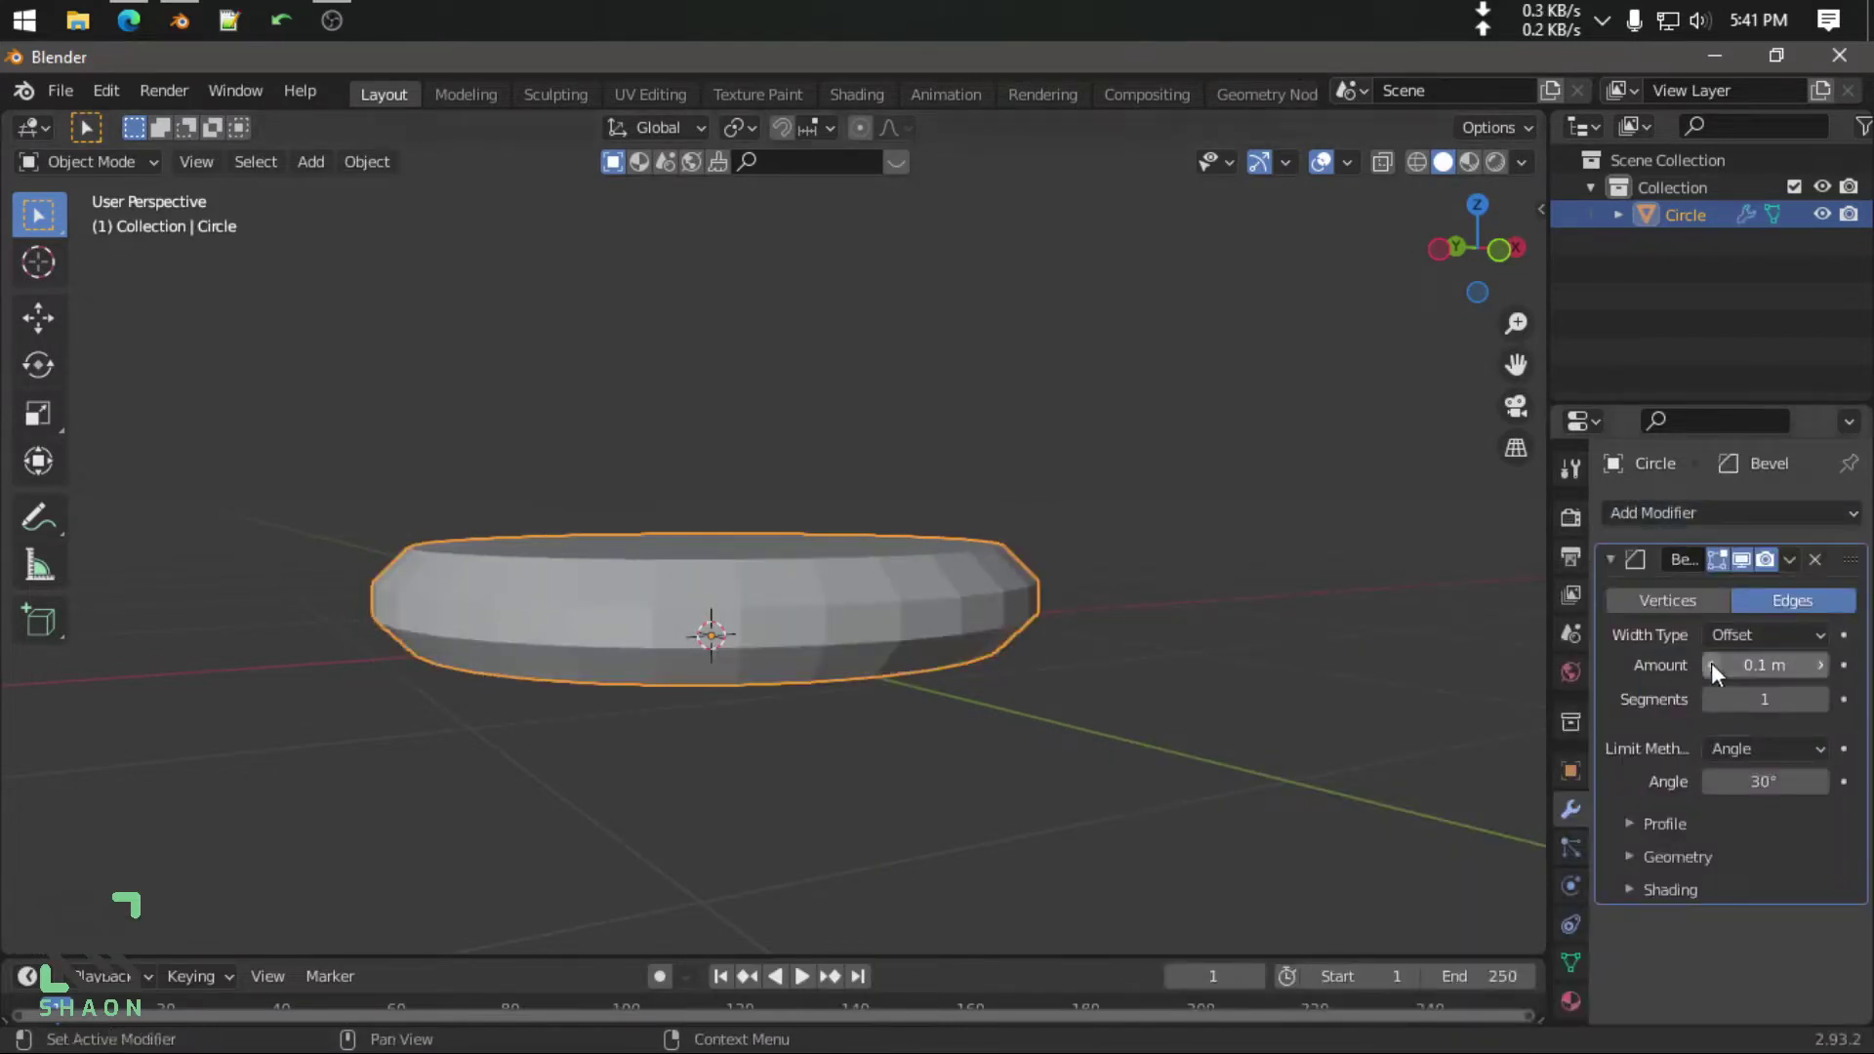
{"action": "left_click_drag", "start_coordinate": [1708, 667], "coordinate": [1659, 667]}
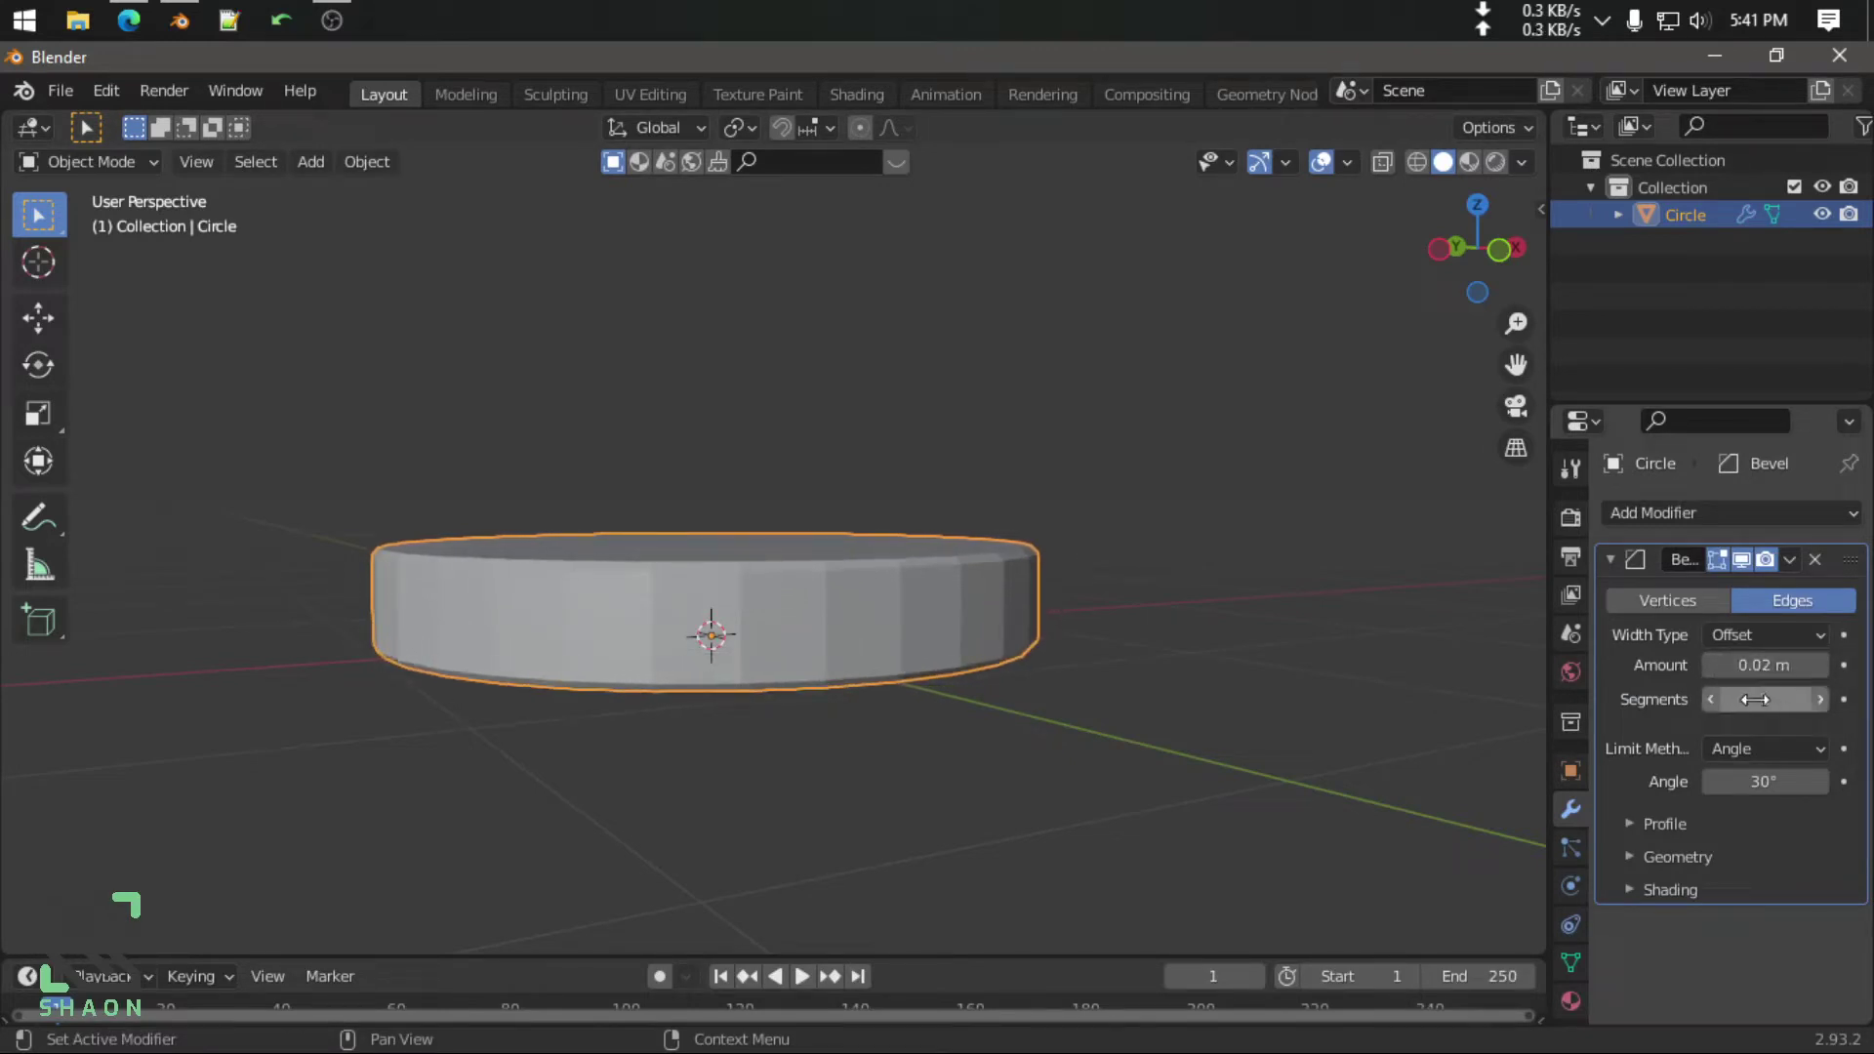
{"action": "scroll", "coordinate": [956, 583], "scroll_direction": "up", "scroll_amount": 3}
{"action": "scroll", "coordinate": [1005, 656], "scroll_direction": "up", "scroll_amount": 4}
{"action": "scroll", "coordinate": [1177, 724], "scroll_direction": "up", "scroll_amount": 2}
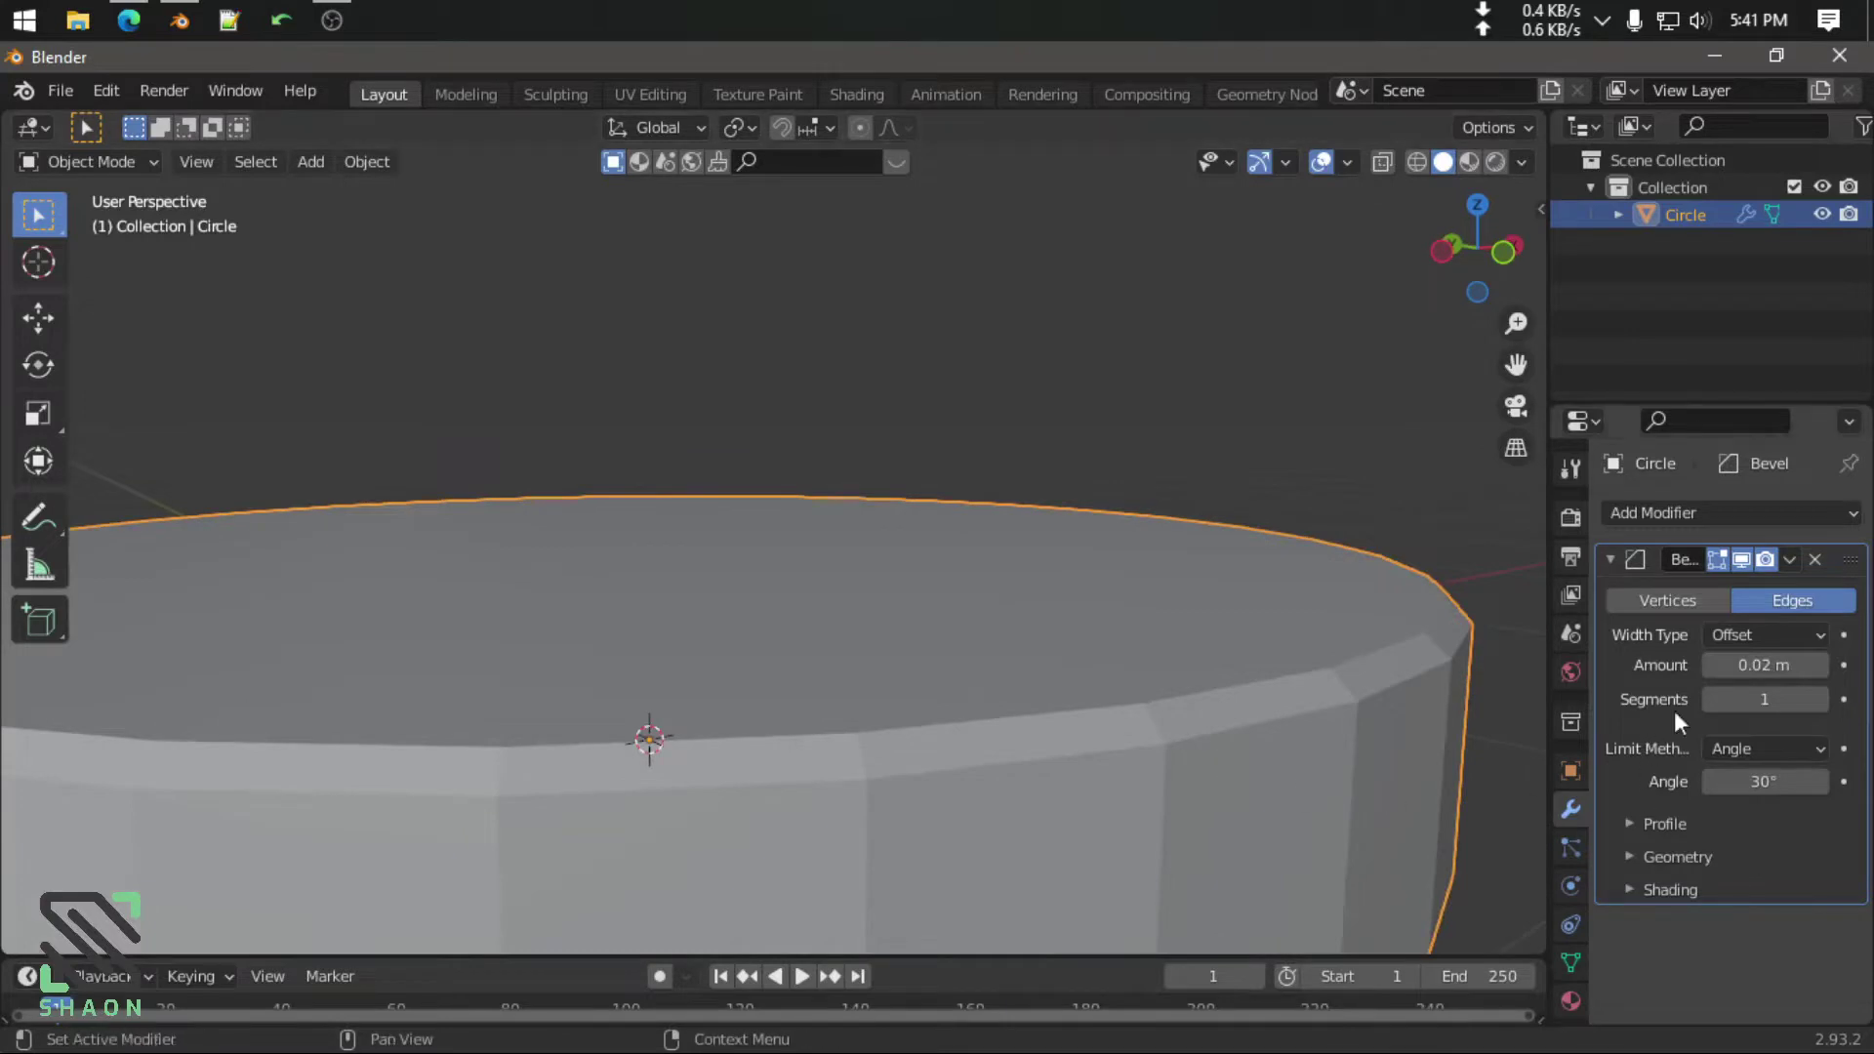
{"action": "left_click", "coordinate": [1736, 700]}
{"action": "key", "text": "Return"}
{"action": "scroll", "coordinate": [1062, 717], "scroll_direction": "down", "scroll_amount": 5}
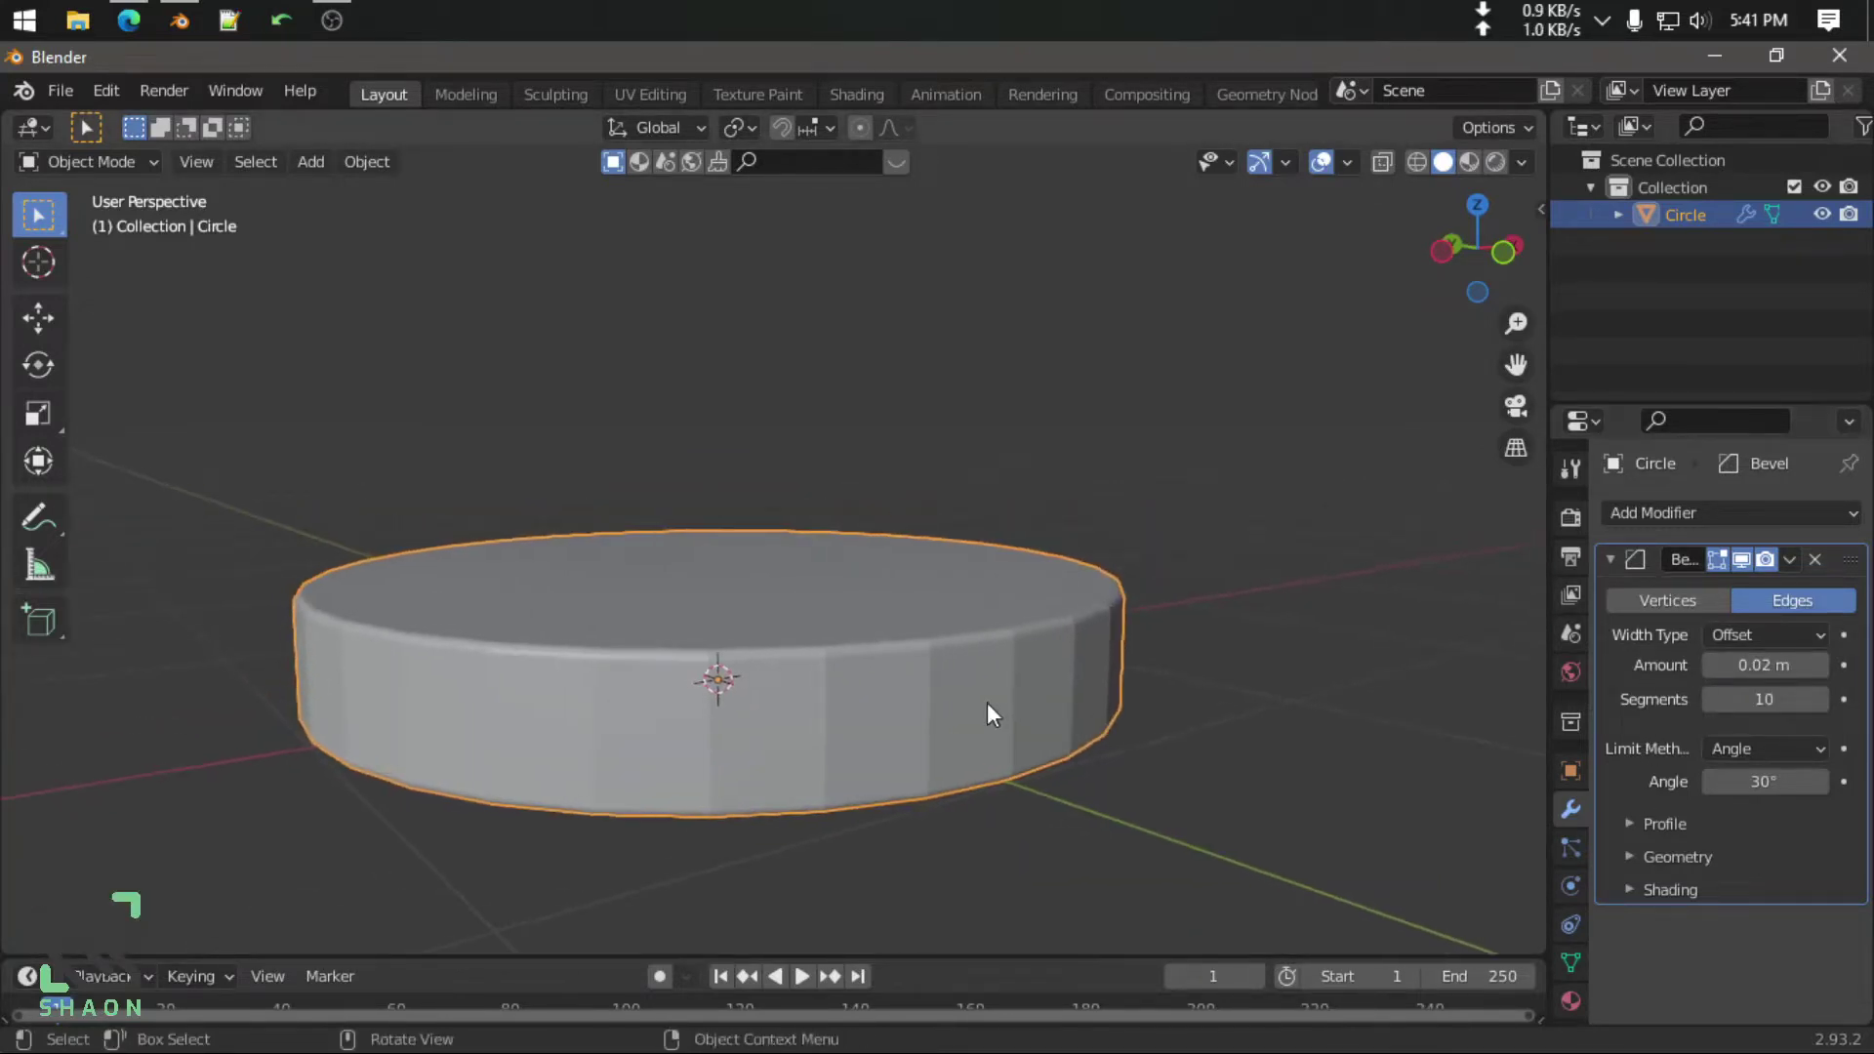
{"action": "scroll", "coordinate": [986, 701], "scroll_direction": "up", "scroll_amount": 6}
{"action": "middle_click_drag", "start_coordinate": [1021, 453], "coordinate": [993, 463]}
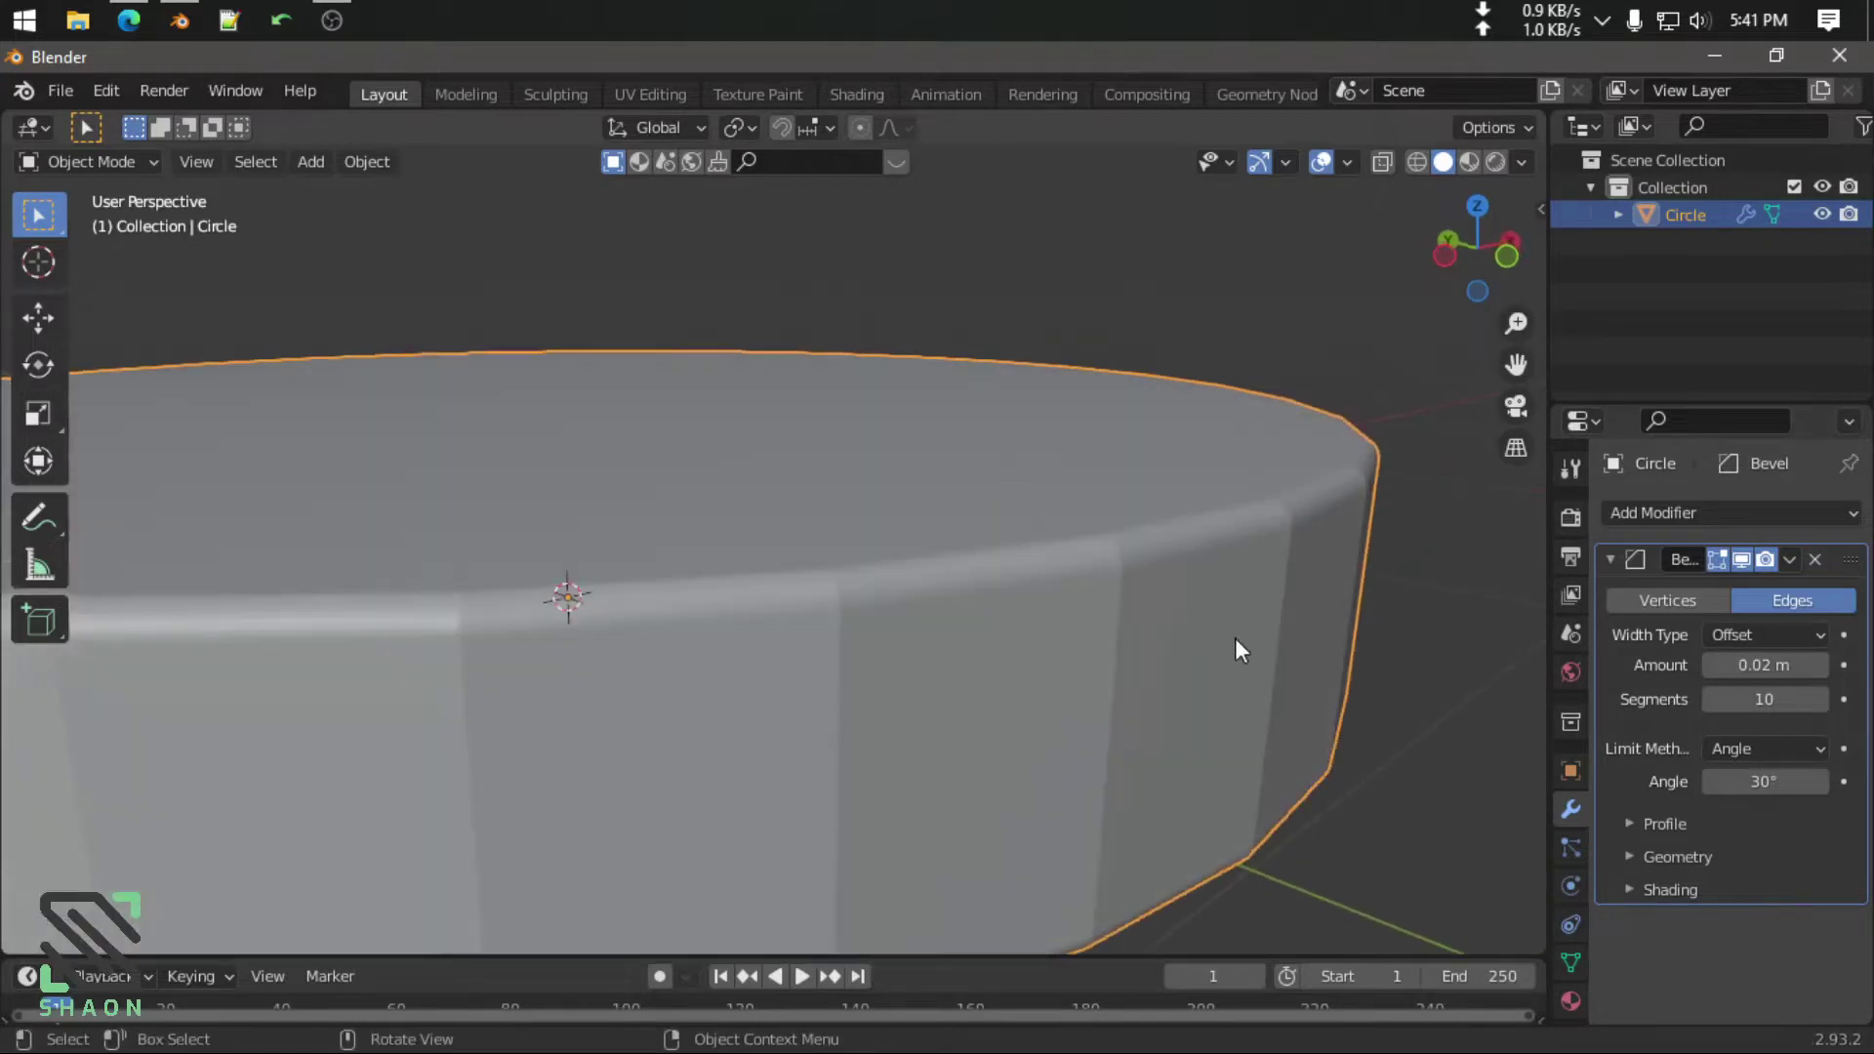
Add a Subdivision Surface modifier with viewport and render levels set to 3
{"action": "left_click", "coordinate": [1714, 515]}
{"action": "scroll", "coordinate": [1329, 971], "scroll_direction": "down", "scroll_amount": 1}
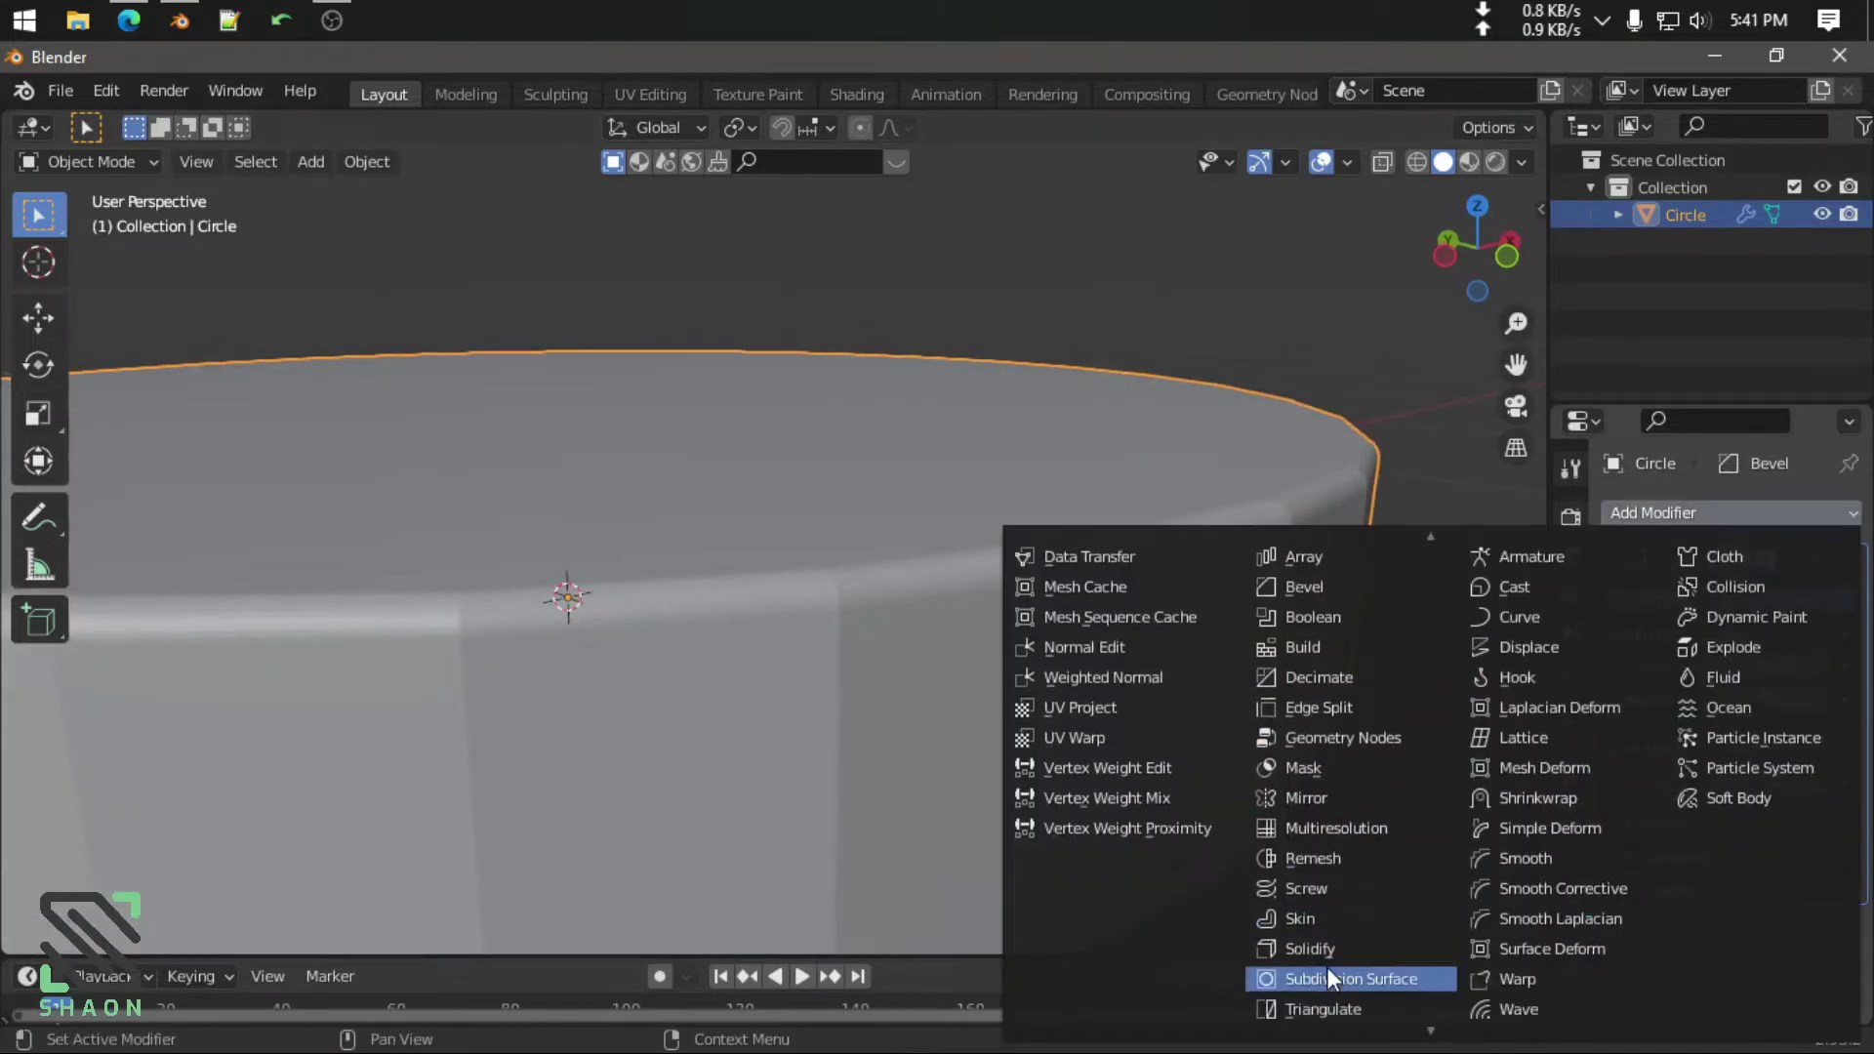
{"action": "left_click", "coordinate": [1379, 978]}
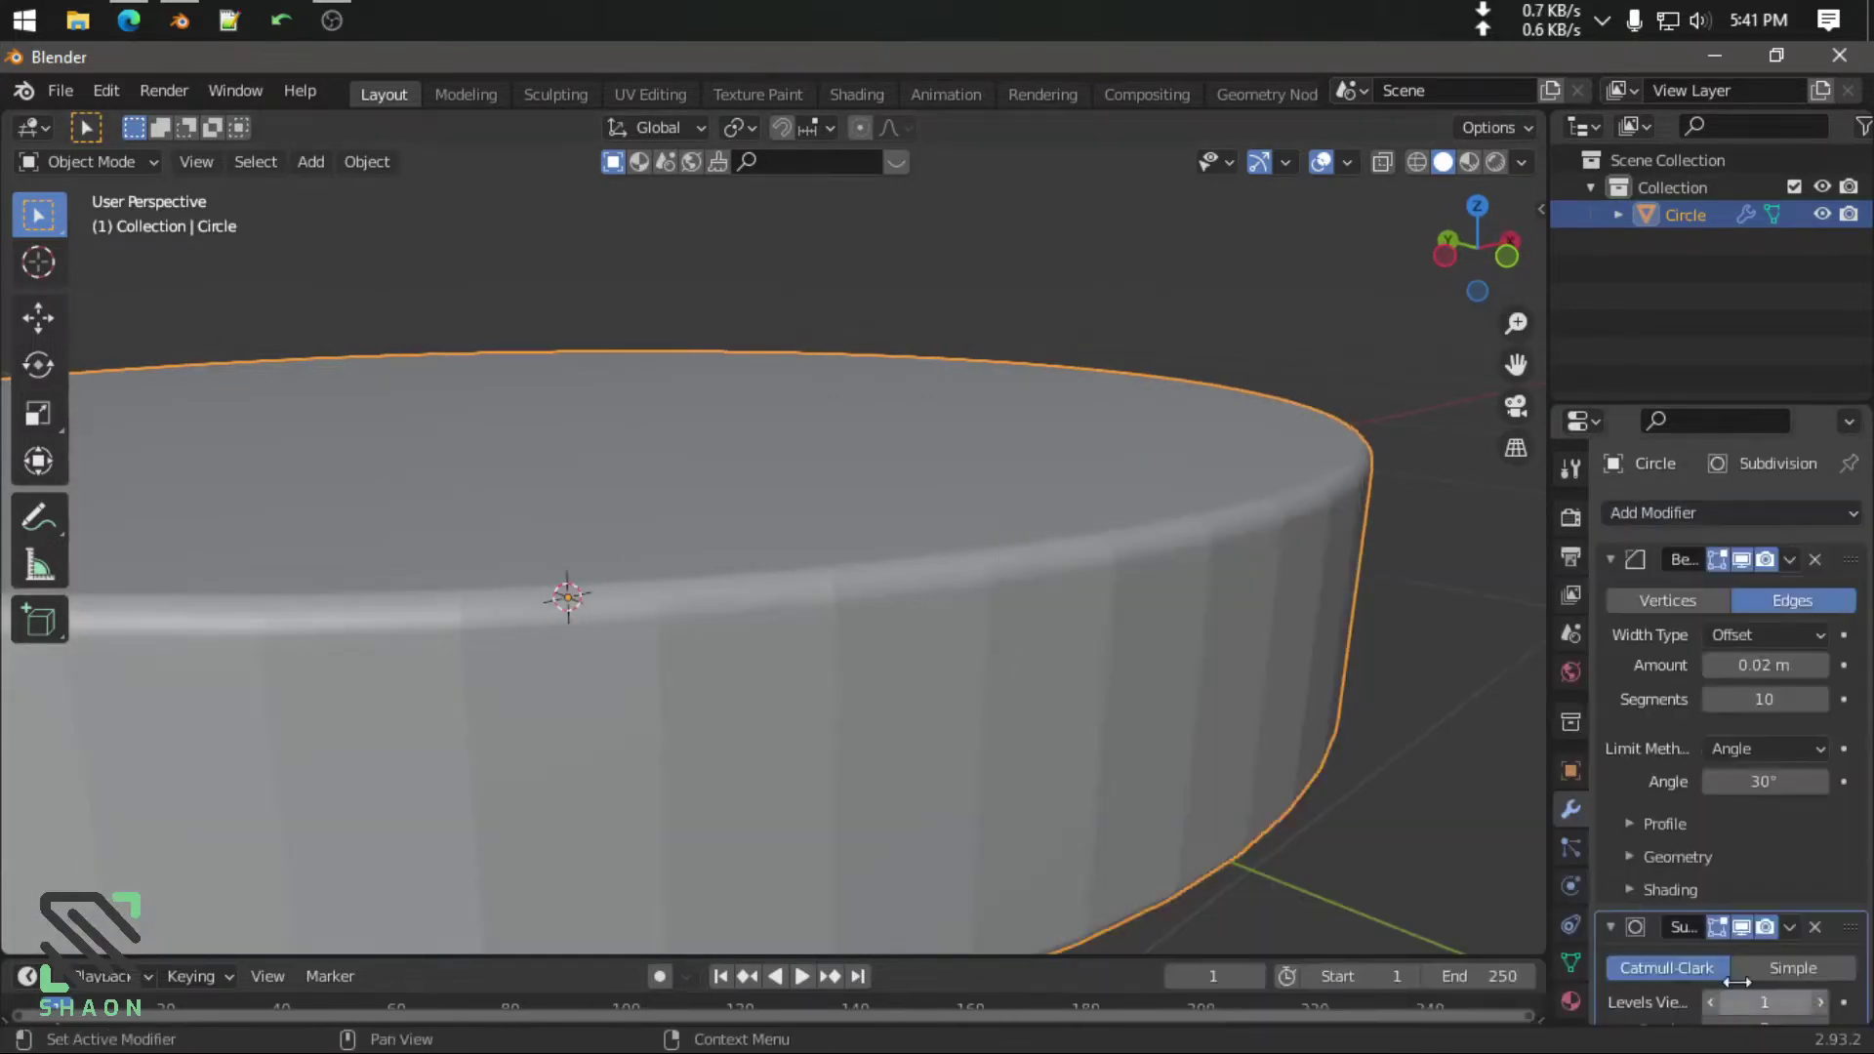
{"action": "scroll", "coordinate": [1756, 878], "scroll_direction": "down", "scroll_amount": 3}
{"action": "left_click", "coordinate": [1820, 906]}
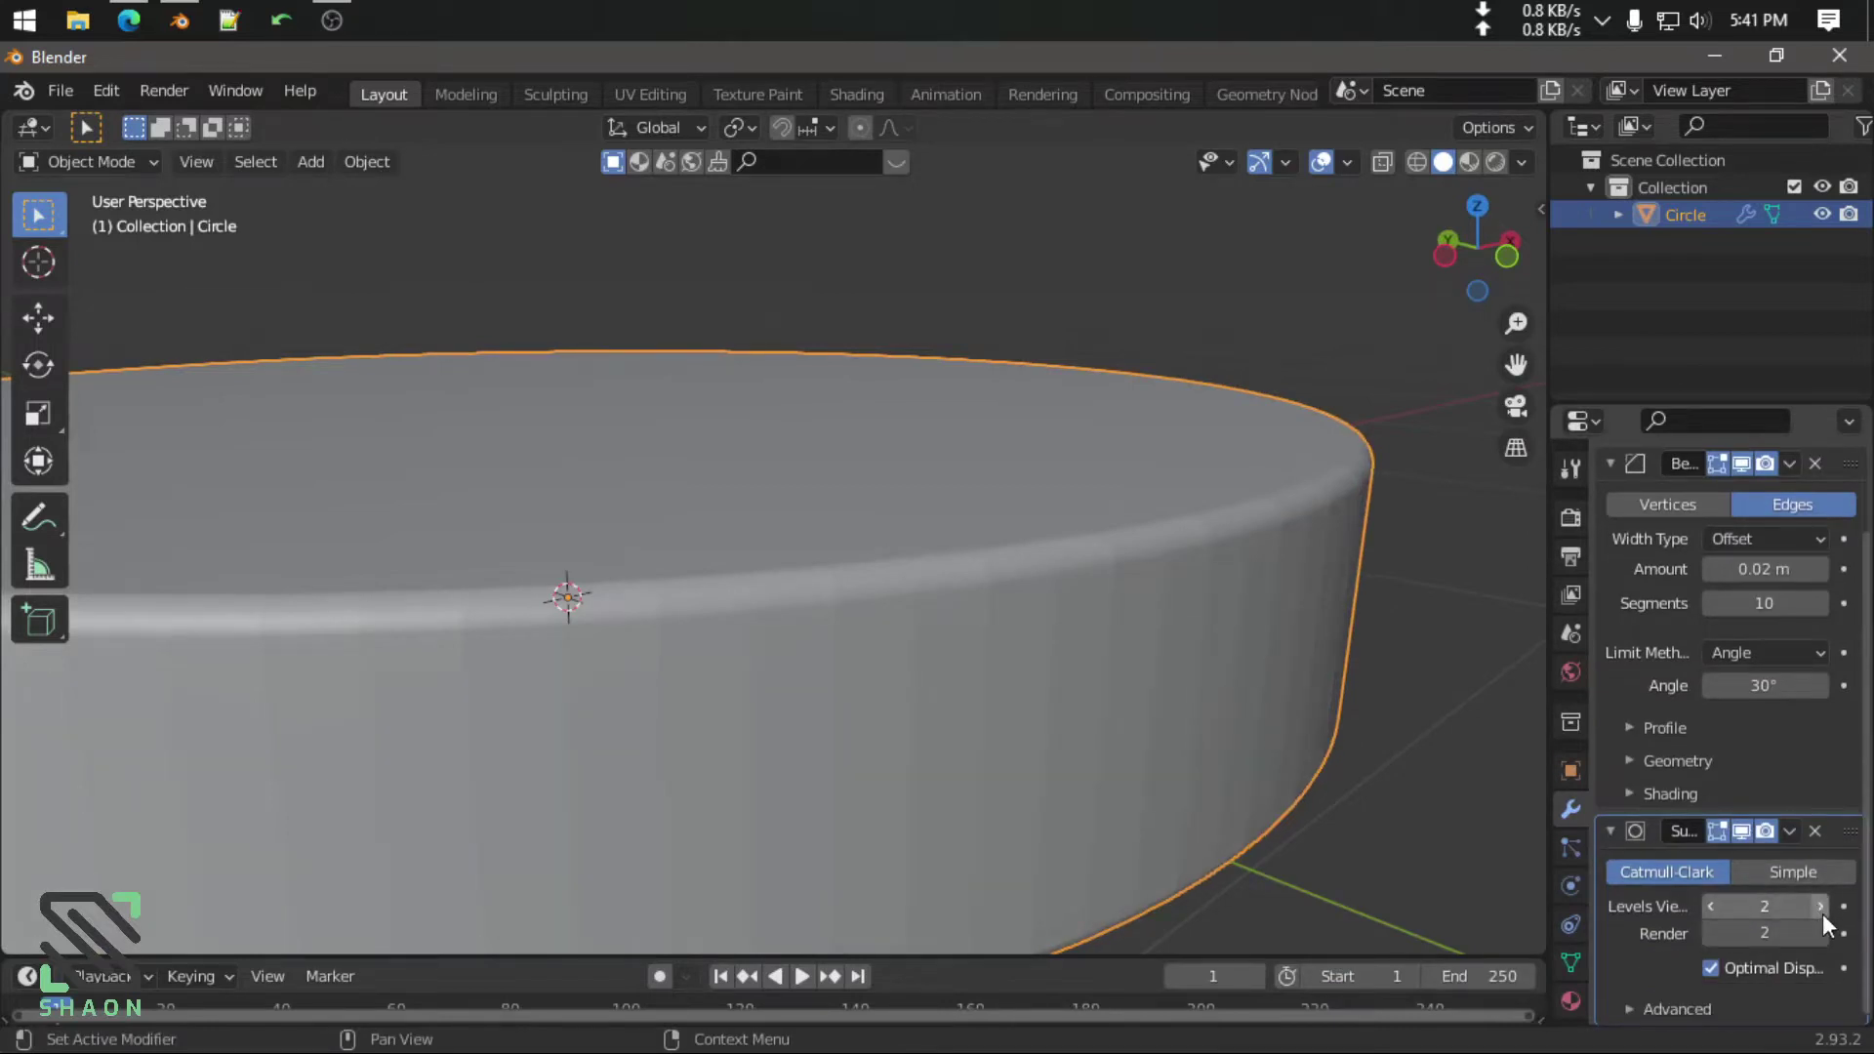
{"action": "left_click", "coordinate": [1821, 906]}
{"action": "left_click", "coordinate": [1820, 933]}
{"action": "mouse_move", "coordinate": [1126, 782]}
{"action": "middle_mouse_down"}
{"action": "mouse_move", "coordinate": [955, 711]}
{"action": "mouse_move", "coordinate": [1142, 836]}
{"action": "mouse_move", "coordinate": [963, 688]}
{"action": "mouse_move", "coordinate": [1048, 722]}
{"action": "mouse_move", "coordinate": [1029, 700]}
{"action": "mouse_move", "coordinate": [1057, 699]}
{"action": "middle_mouse_up"}
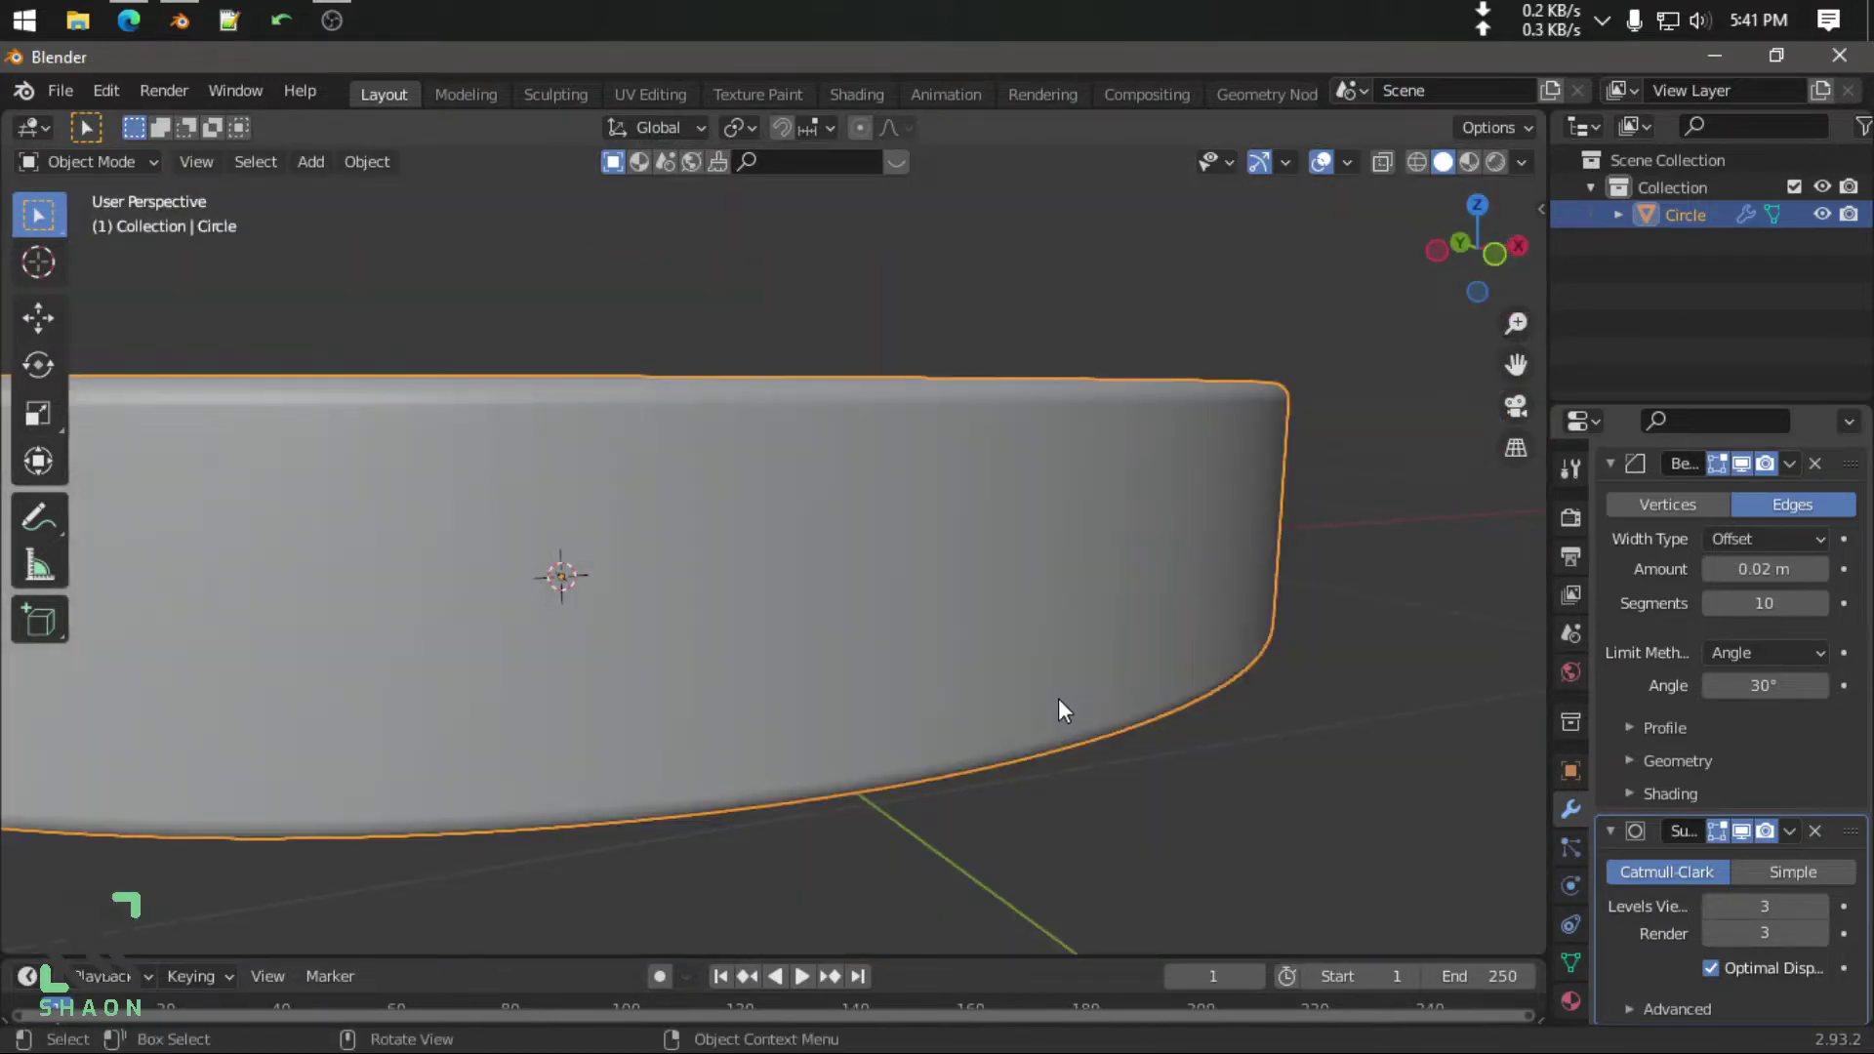
Shade the disc smooth and orbit to inspect its top and underside
{"action": "right_click", "coordinate": [996, 503]}
{"action": "left_click", "coordinate": [994, 492]}
{"action": "mouse_move", "coordinate": [911, 490]}
{"action": "middle_mouse_down"}
{"action": "mouse_move", "coordinate": [865, 441]}
{"action": "mouse_move", "coordinate": [646, 433]}
{"action": "mouse_move", "coordinate": [618, 346]}
{"action": "mouse_move", "coordinate": [1057, 689]}
{"action": "mouse_move", "coordinate": [1210, 695]}
{"action": "middle_mouse_up"}
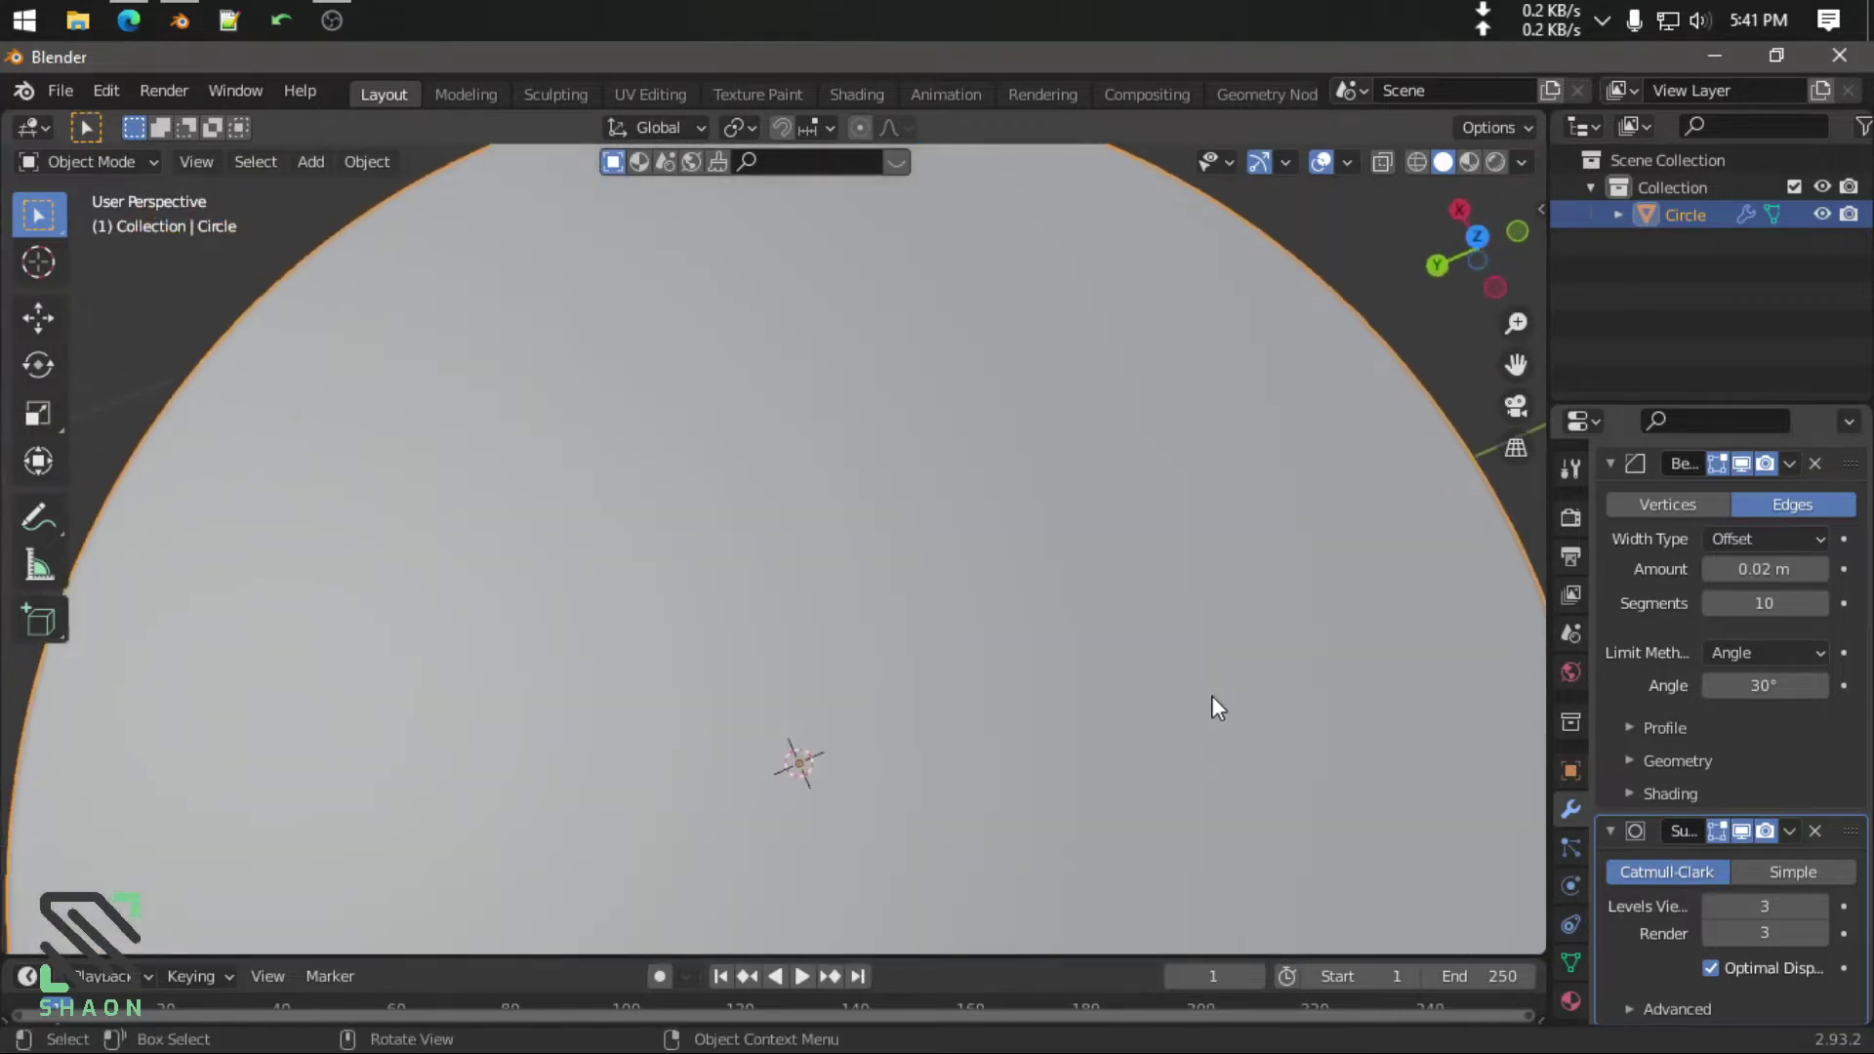
{"action": "scroll", "coordinate": [1004, 677], "scroll_direction": "down", "scroll_amount": 5}
{"action": "scroll", "coordinate": [998, 691], "scroll_direction": "up", "scroll_amount": 6}
{"action": "scroll", "coordinate": [998, 690], "scroll_direction": "down", "scroll_amount": 5}
{"action": "mouse_move", "coordinate": [998, 694]}
{"action": "middle_mouse_down"}
{"action": "mouse_move", "coordinate": [964, 412]}
{"action": "mouse_move", "coordinate": [829, 322]}
{"action": "mouse_move", "coordinate": [683, 353]}
{"action": "mouse_move", "coordinate": [1180, 540]}
{"action": "middle_mouse_up"}
{"action": "scroll", "coordinate": [1138, 577], "scroll_direction": "up", "scroll_amount": 2}
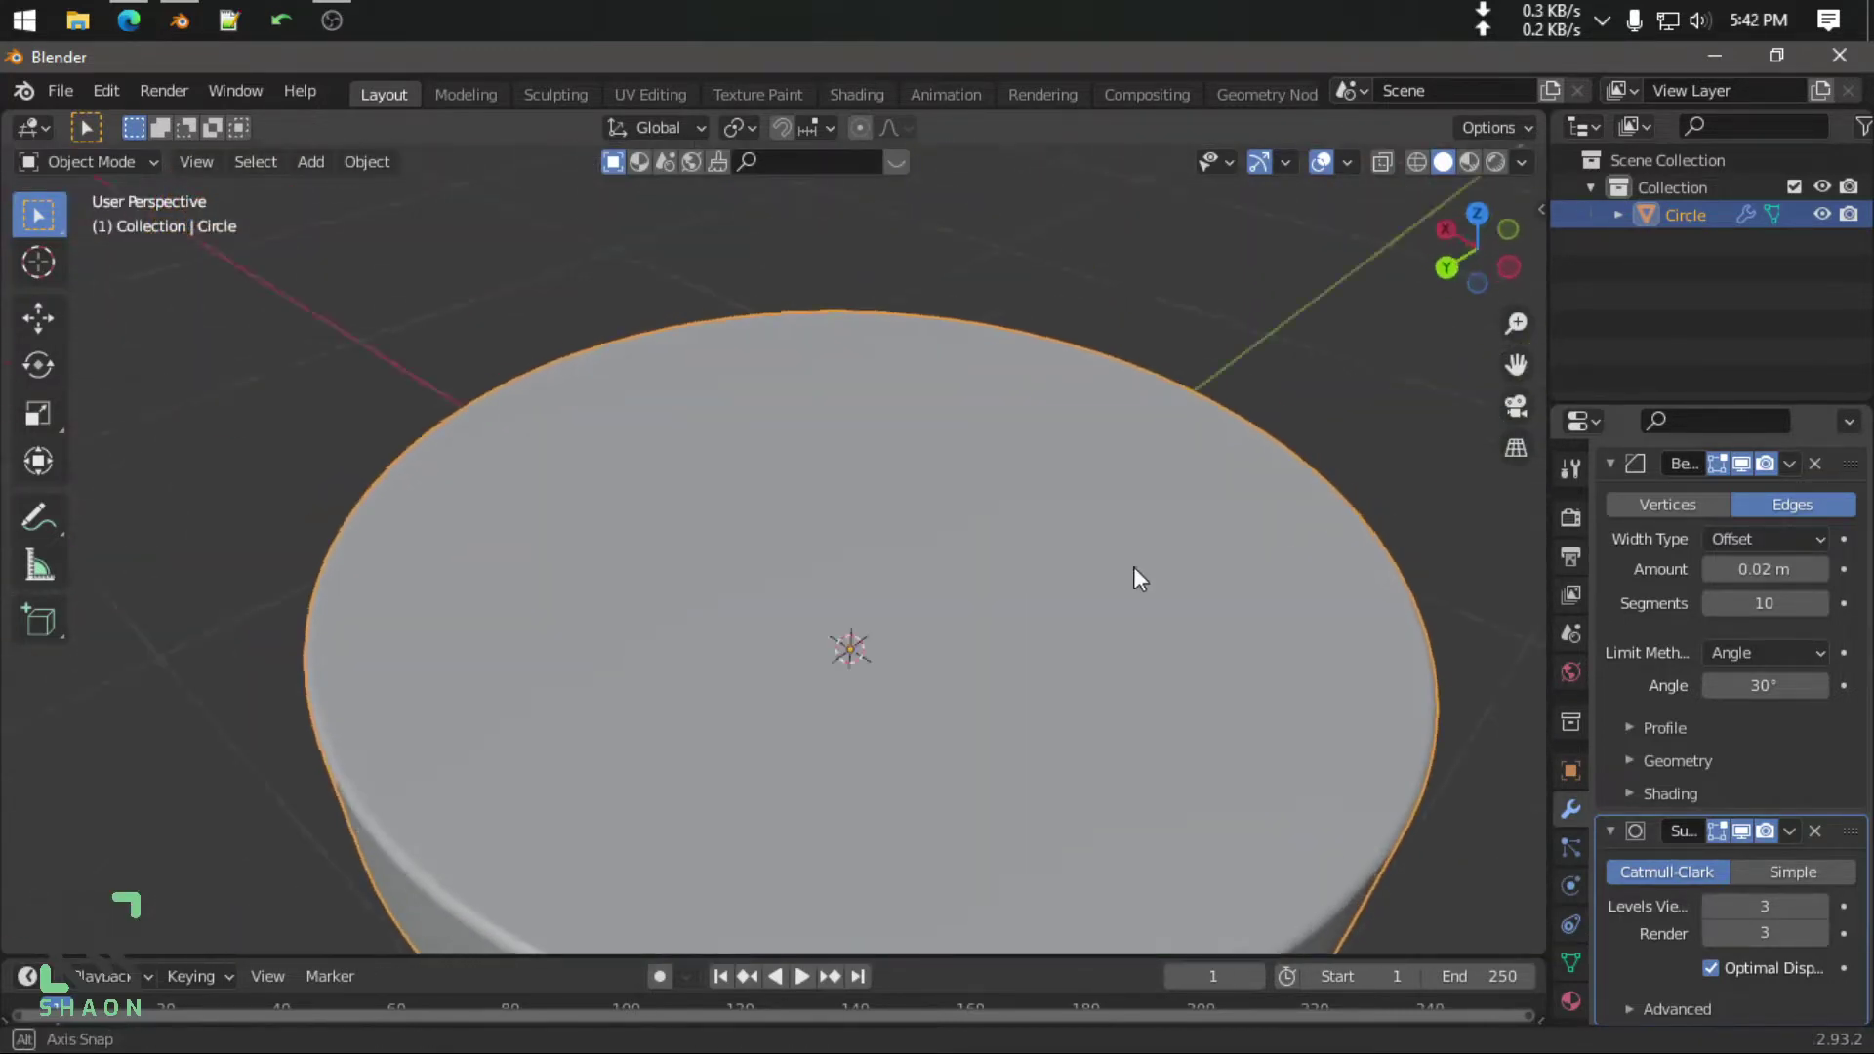
{"action": "scroll", "coordinate": [1138, 568], "scroll_direction": "down", "scroll_amount": 3}
{"action": "scroll", "coordinate": [1137, 567], "scroll_direction": "down", "scroll_amount": 2}
Check the rounded disc from the front and top views
{"action": "key", "text": "KP_1"}
{"action": "scroll", "coordinate": [1138, 566], "scroll_direction": "up", "scroll_amount": 1}
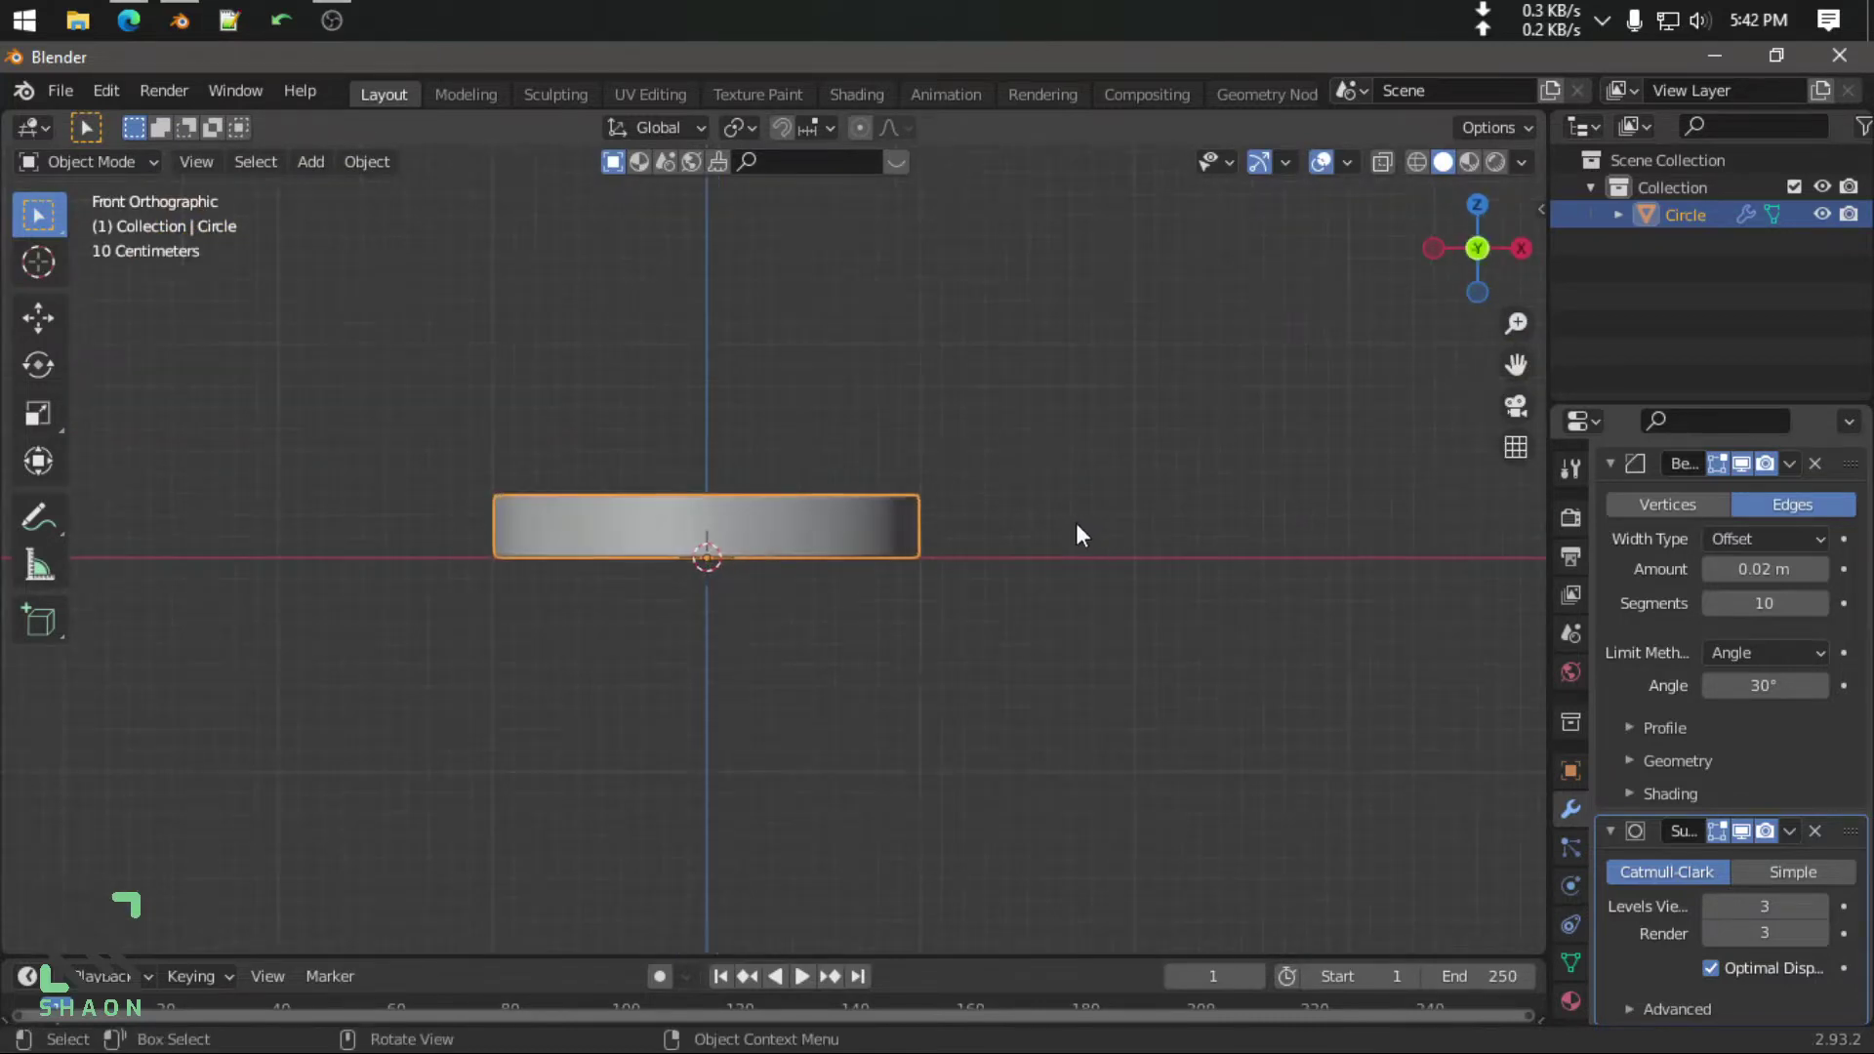
{"action": "scroll", "coordinate": [1075, 523], "scroll_direction": "up", "scroll_amount": 1}
{"action": "mouse_move", "coordinate": [1075, 523]}
{"action": "middle_mouse_down", "text": "shift"}
{"action": "mouse_move", "coordinate": [1114, 657]}
{"action": "mouse_move", "coordinate": [1017, 628]}
{"action": "middle_mouse_up", "text": "shift"}
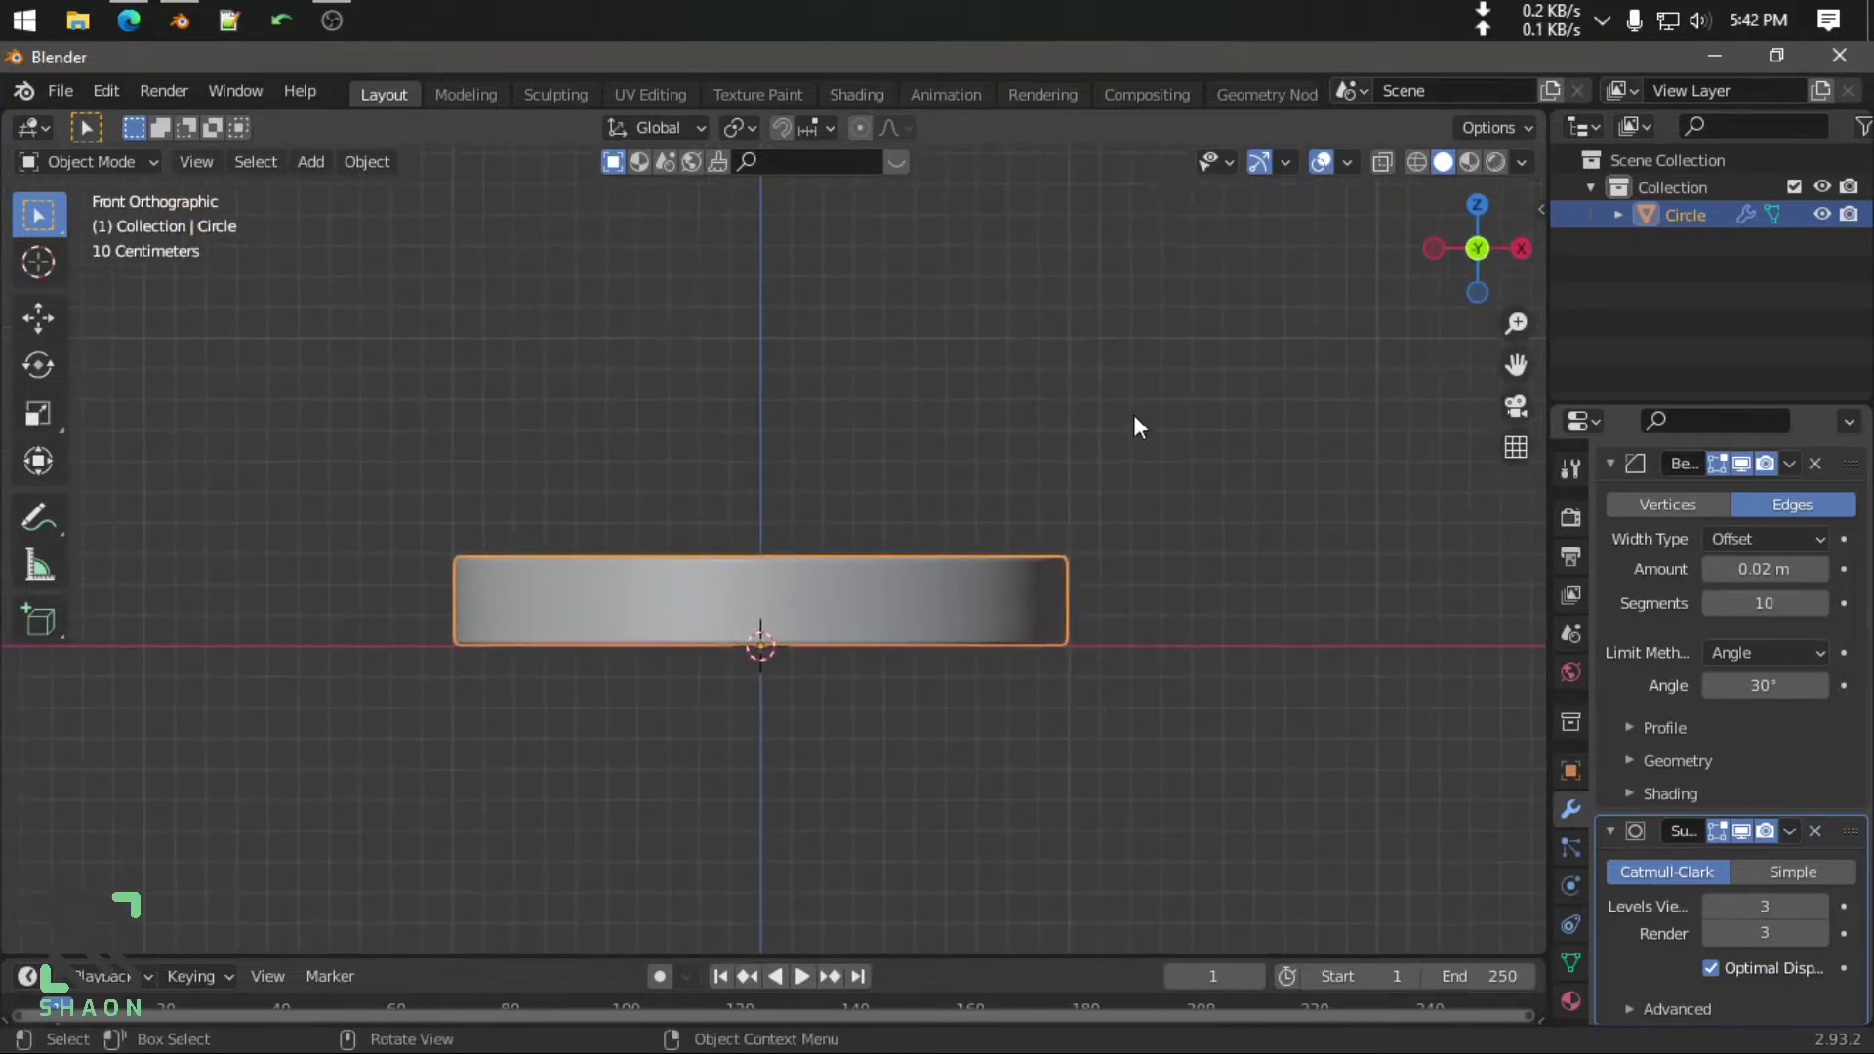
{"action": "scroll", "coordinate": [1070, 498], "scroll_direction": "down", "scroll_amount": 4}
{"action": "scroll", "coordinate": [1074, 489], "scroll_direction": "up", "scroll_amount": 3}
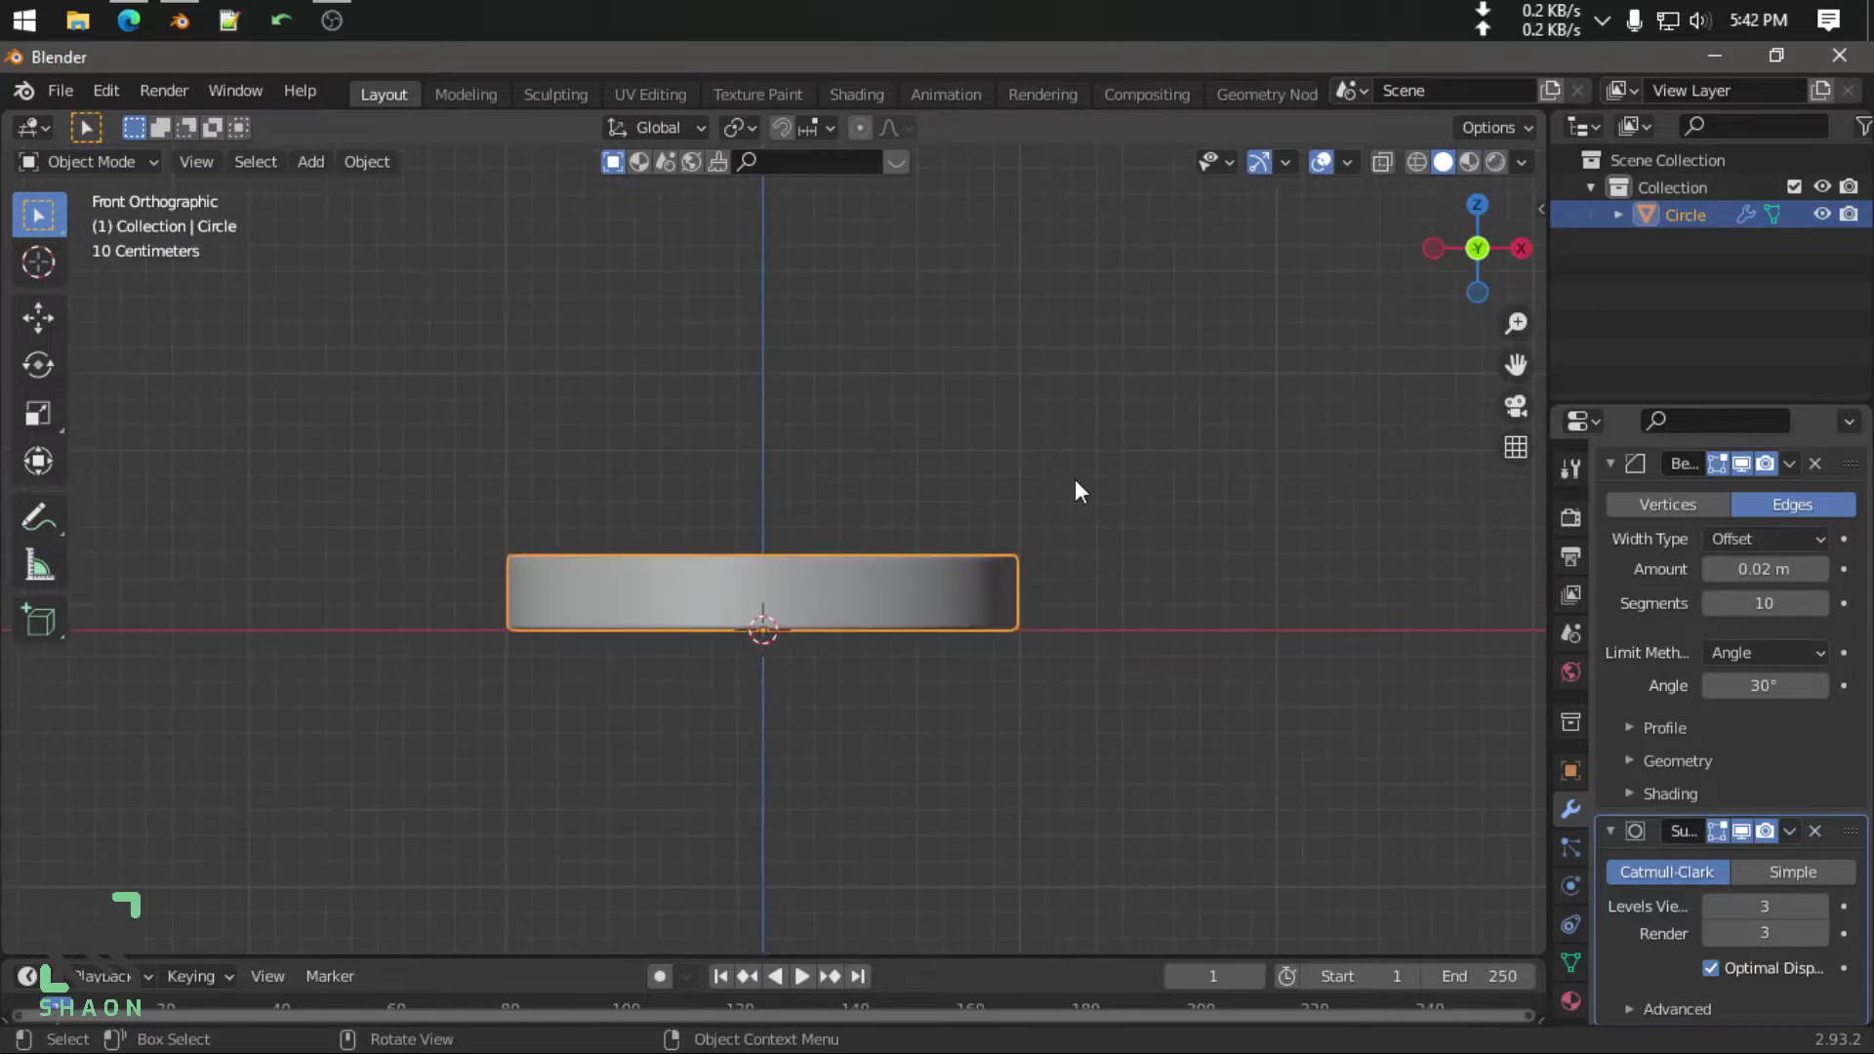
{"action": "middle_click_drag", "start_coordinate": [1074, 489], "coordinate": [950, 577]}
{"action": "key", "text": "KP_7"}
{"action": "scroll", "coordinate": [858, 515], "scroll_direction": "down", "scroll_amount": 4}
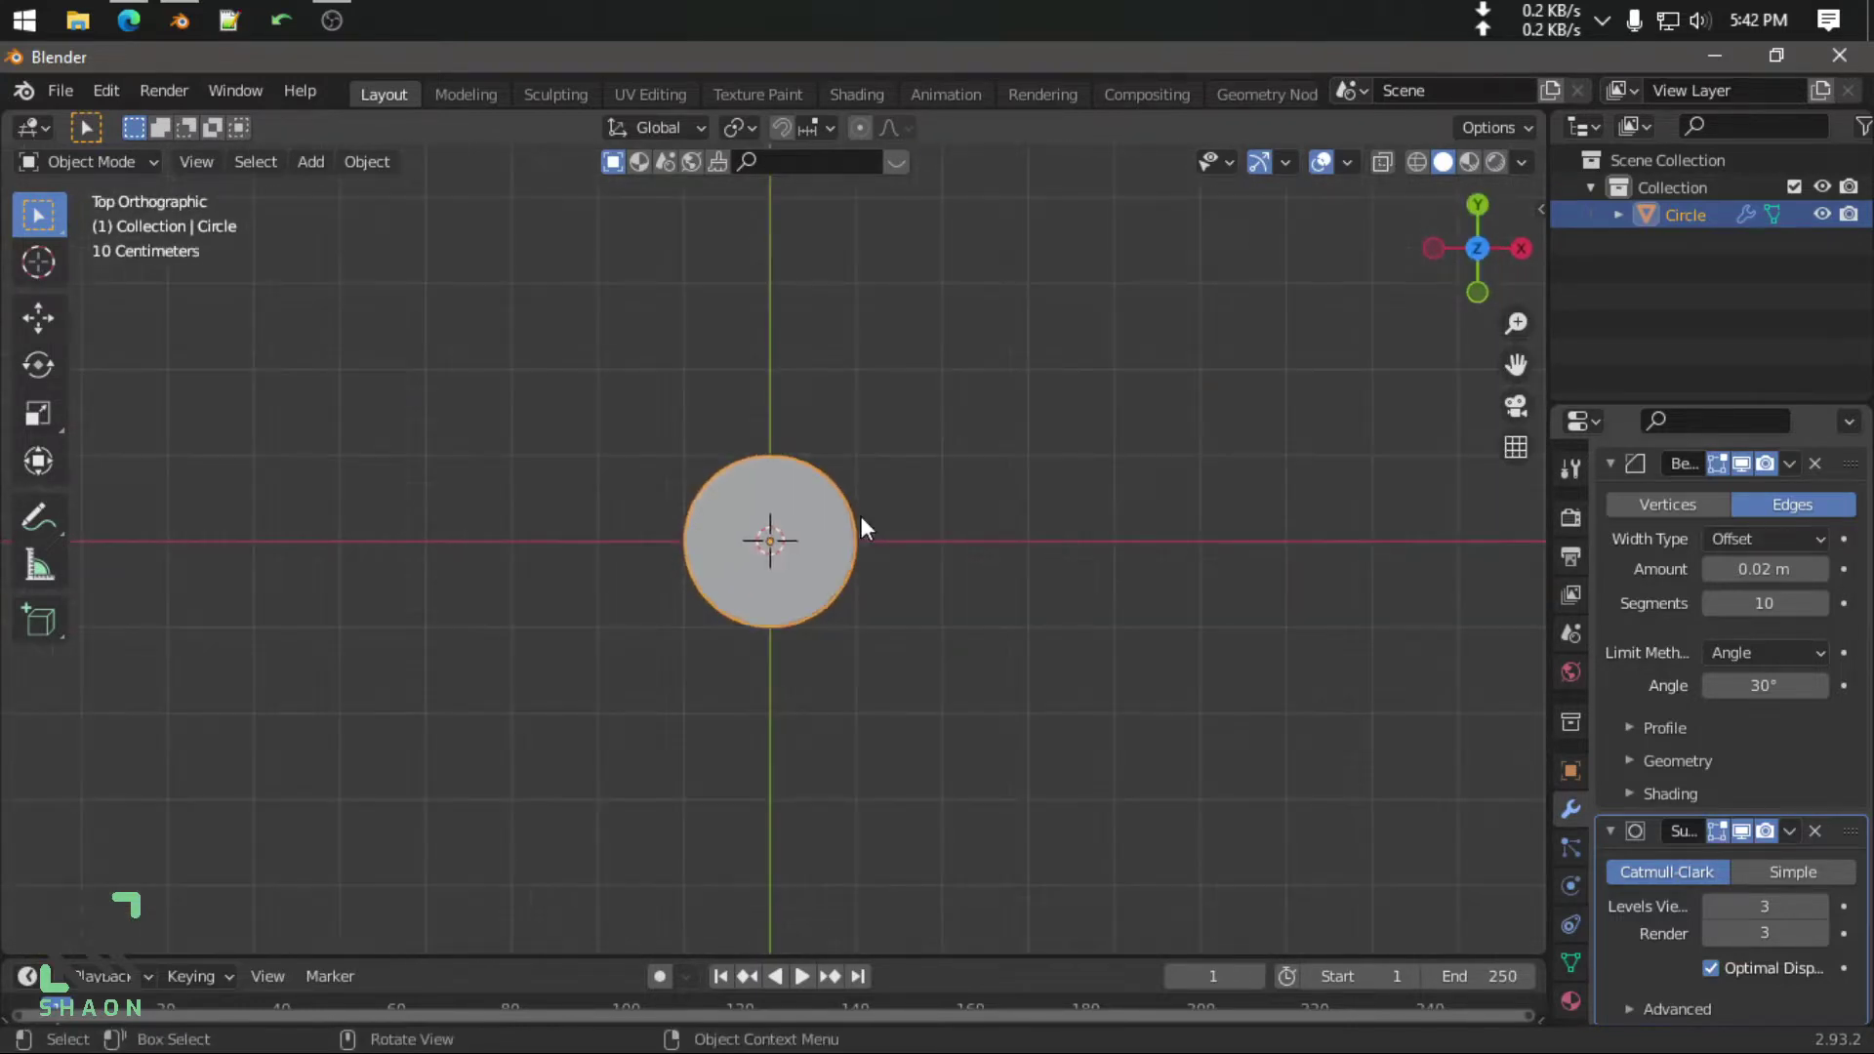
{"action": "middle_click_drag", "start_coordinate": [761, 530], "coordinate": [770, 535], "text": "shift"}
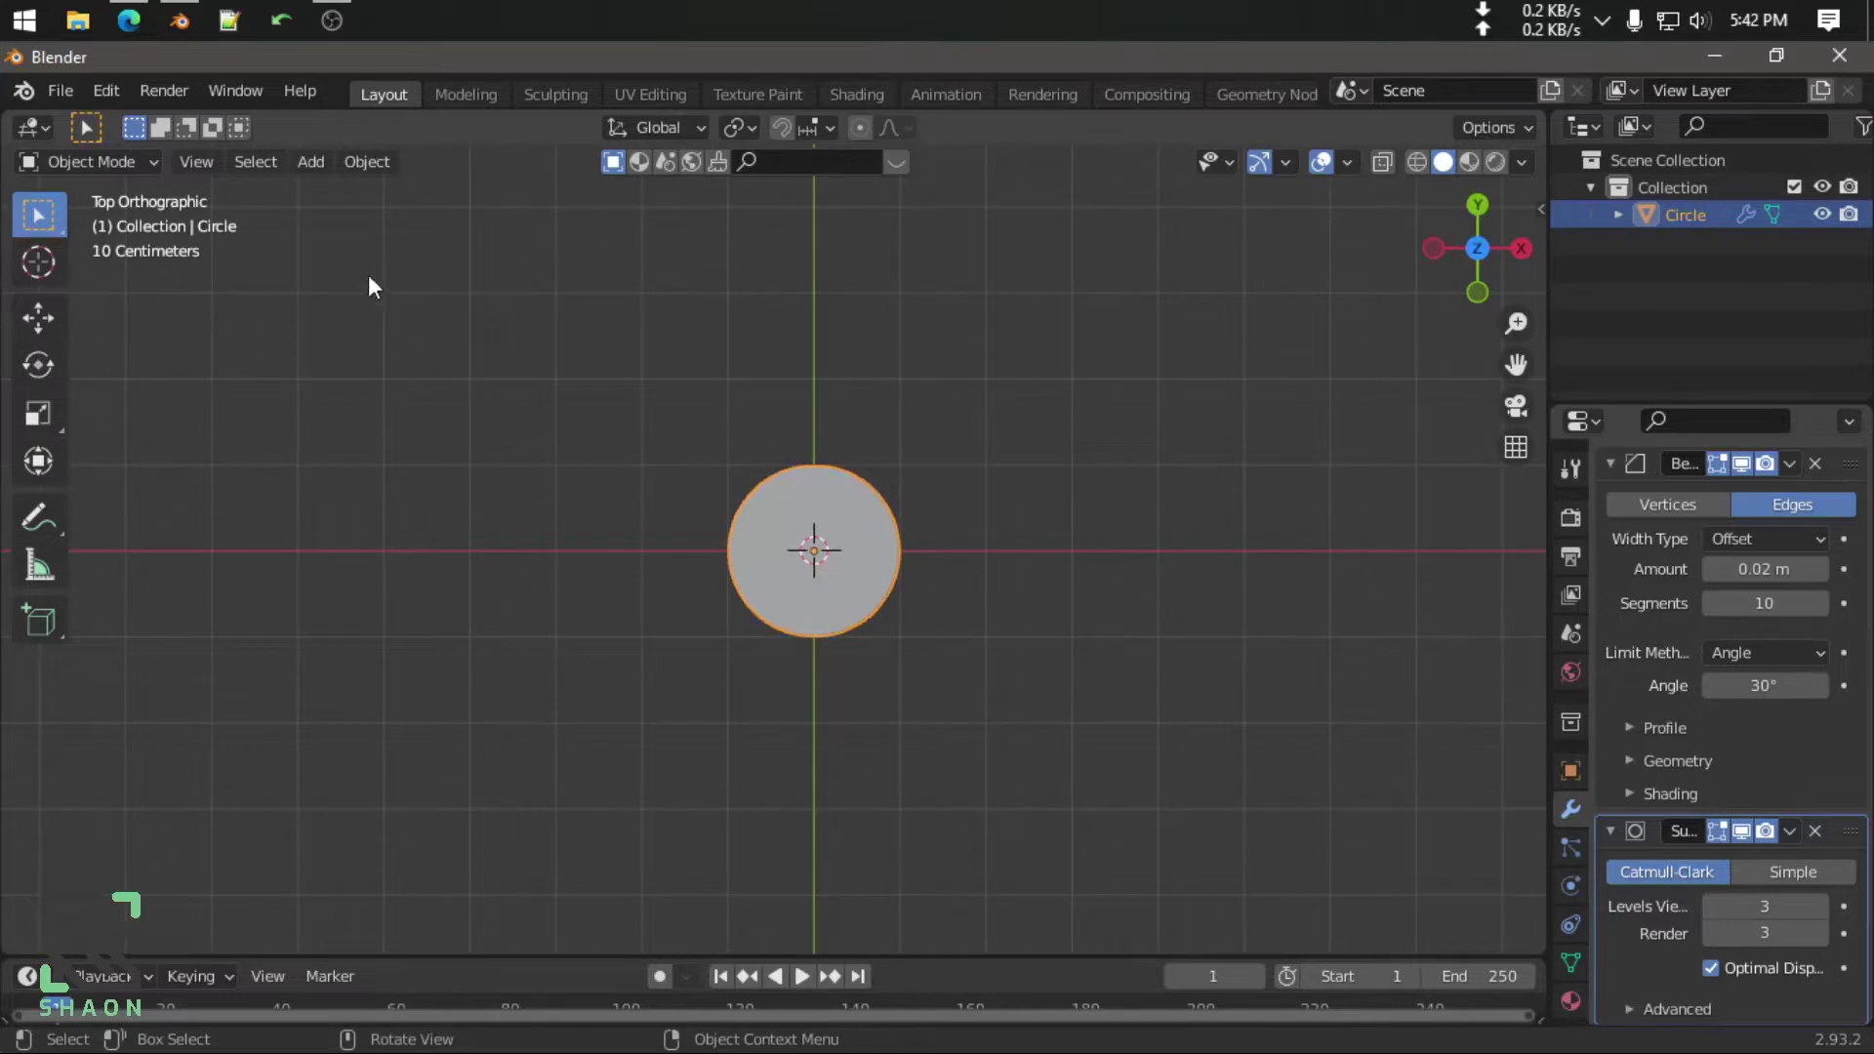
Duplicate the disc and place the copy up-left of the original
{"action": "key", "text": "shift"}
{"action": "key", "text": "shift+d"}
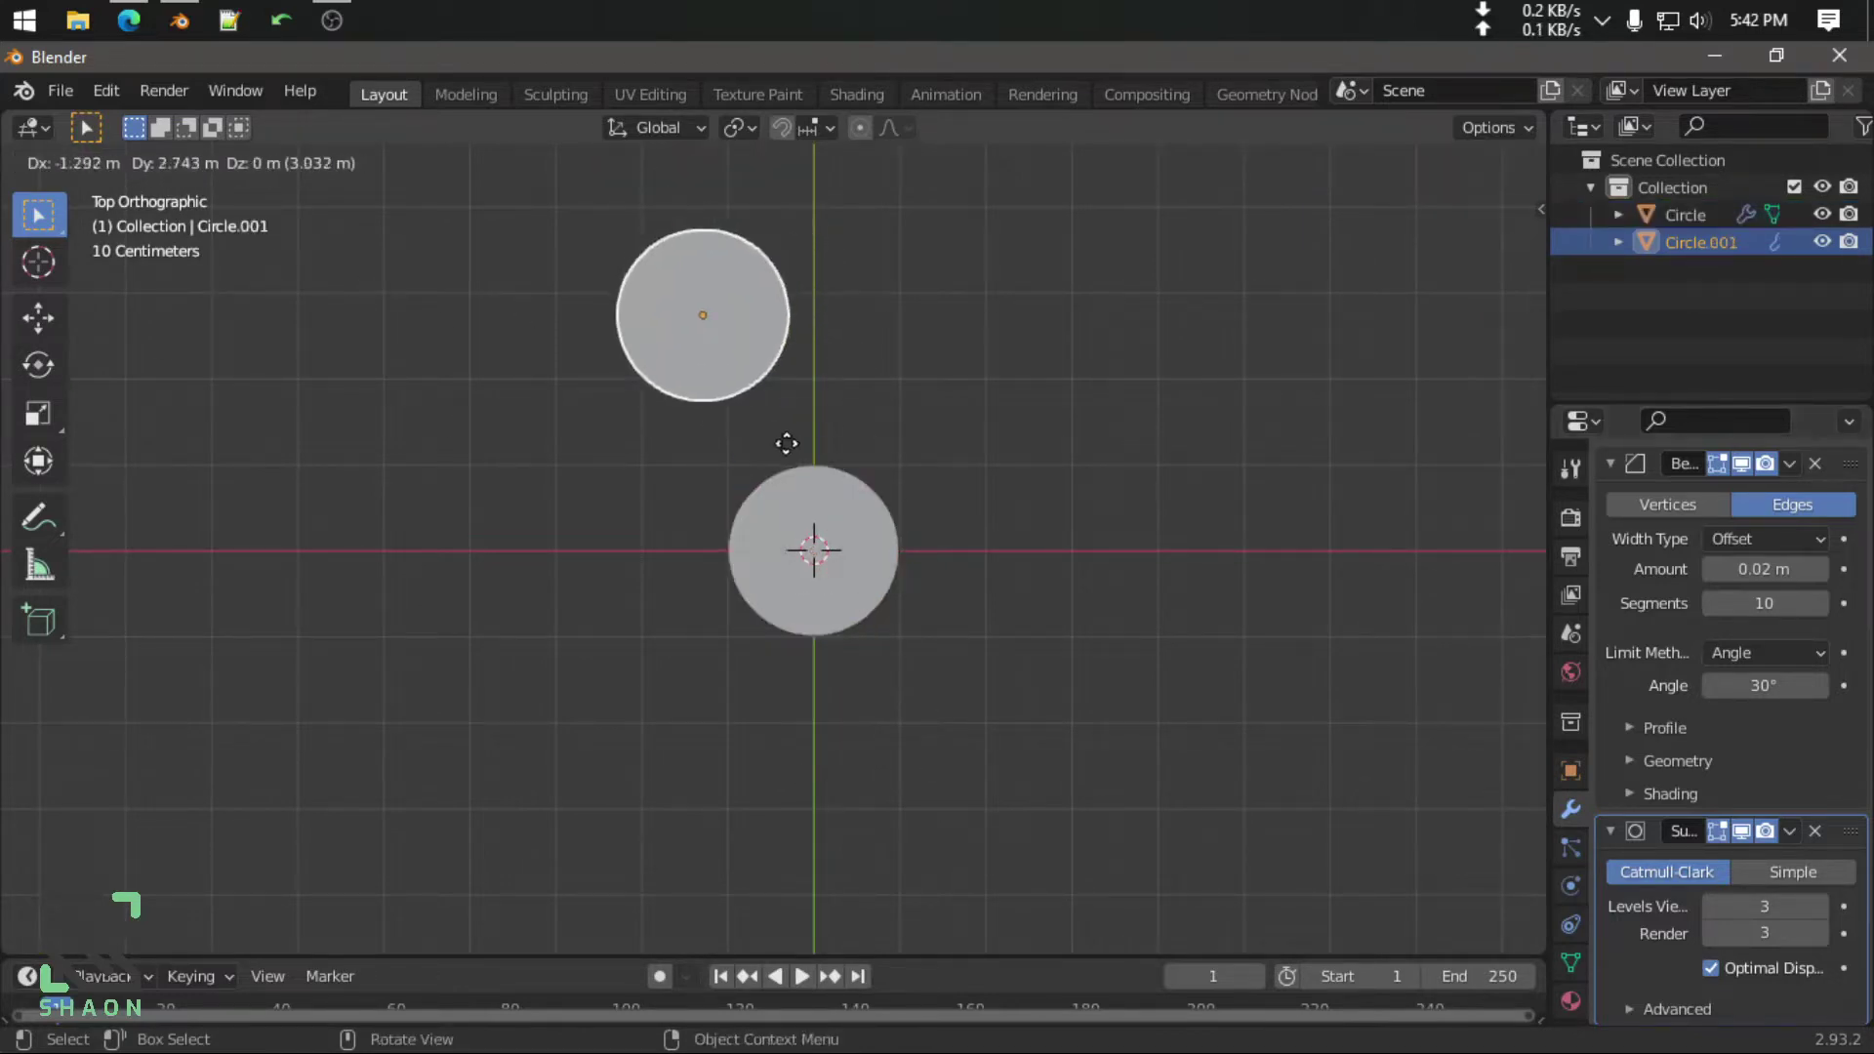
{"action": "left_click", "coordinate": [736, 466]}
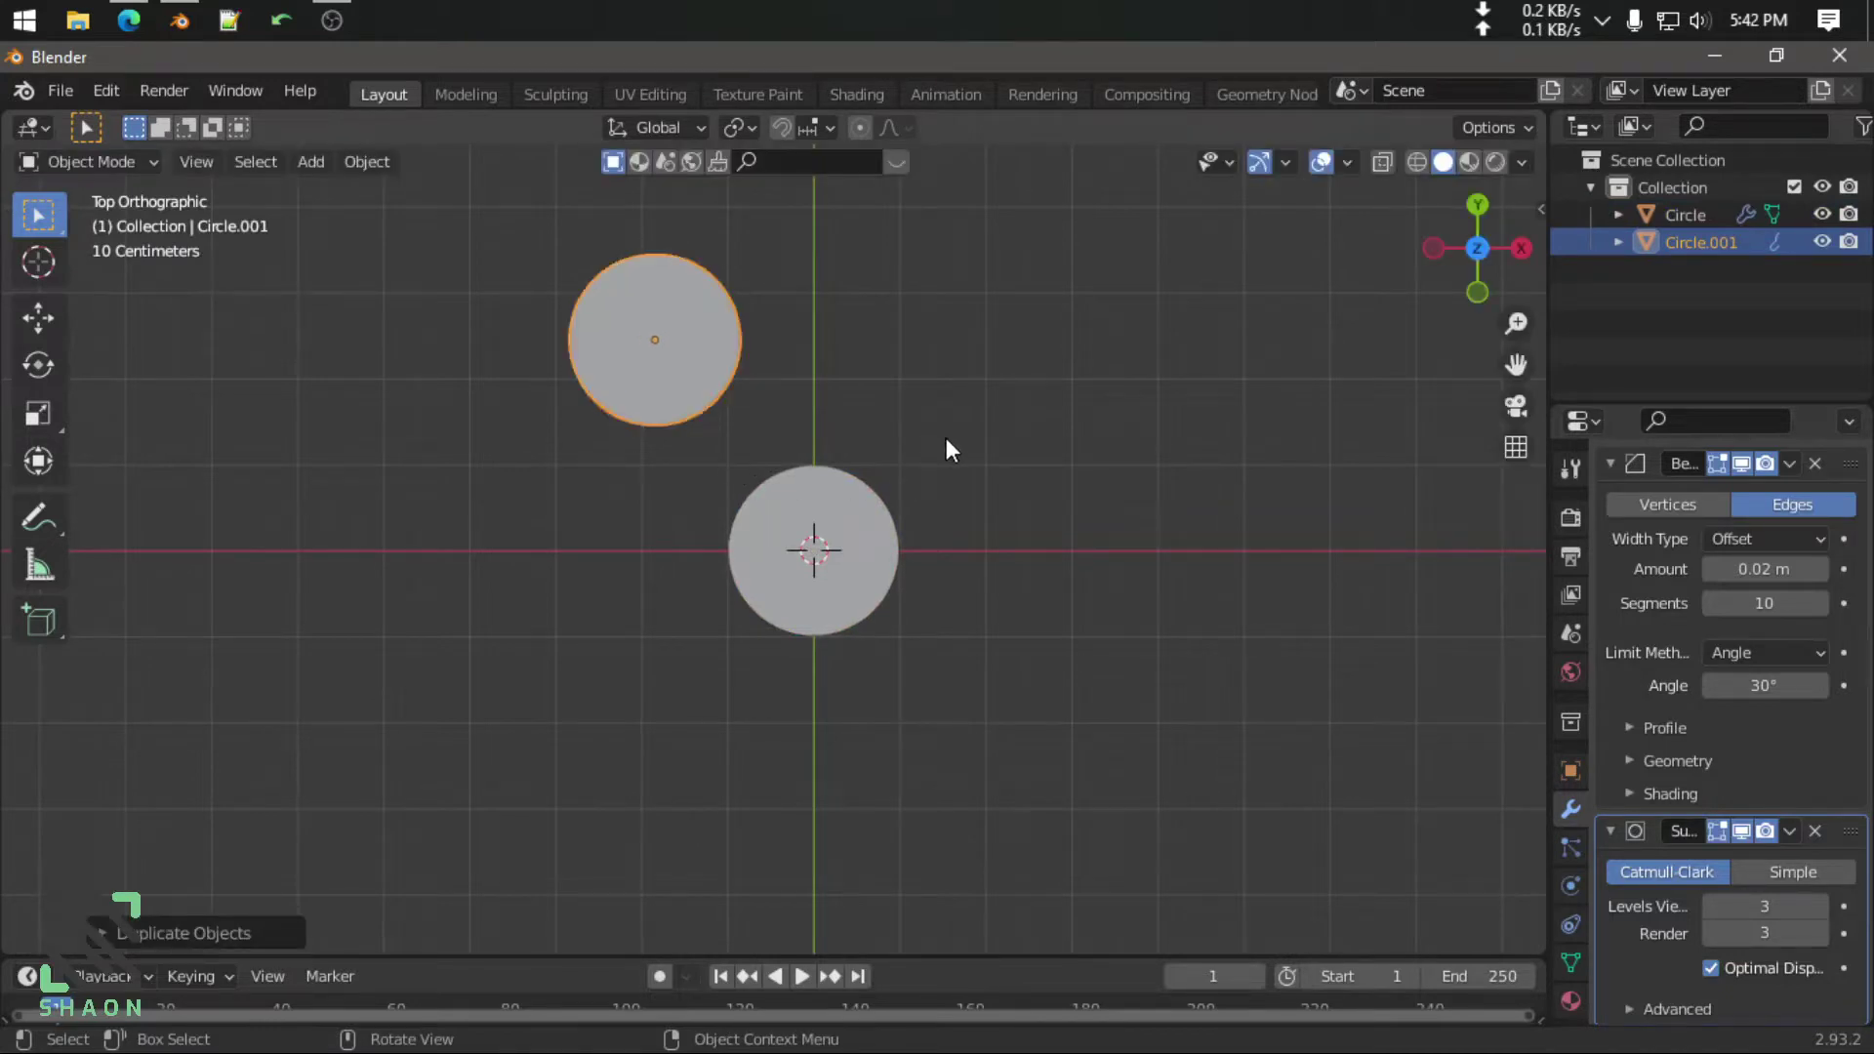
{"action": "key", "text": "KP_1"}
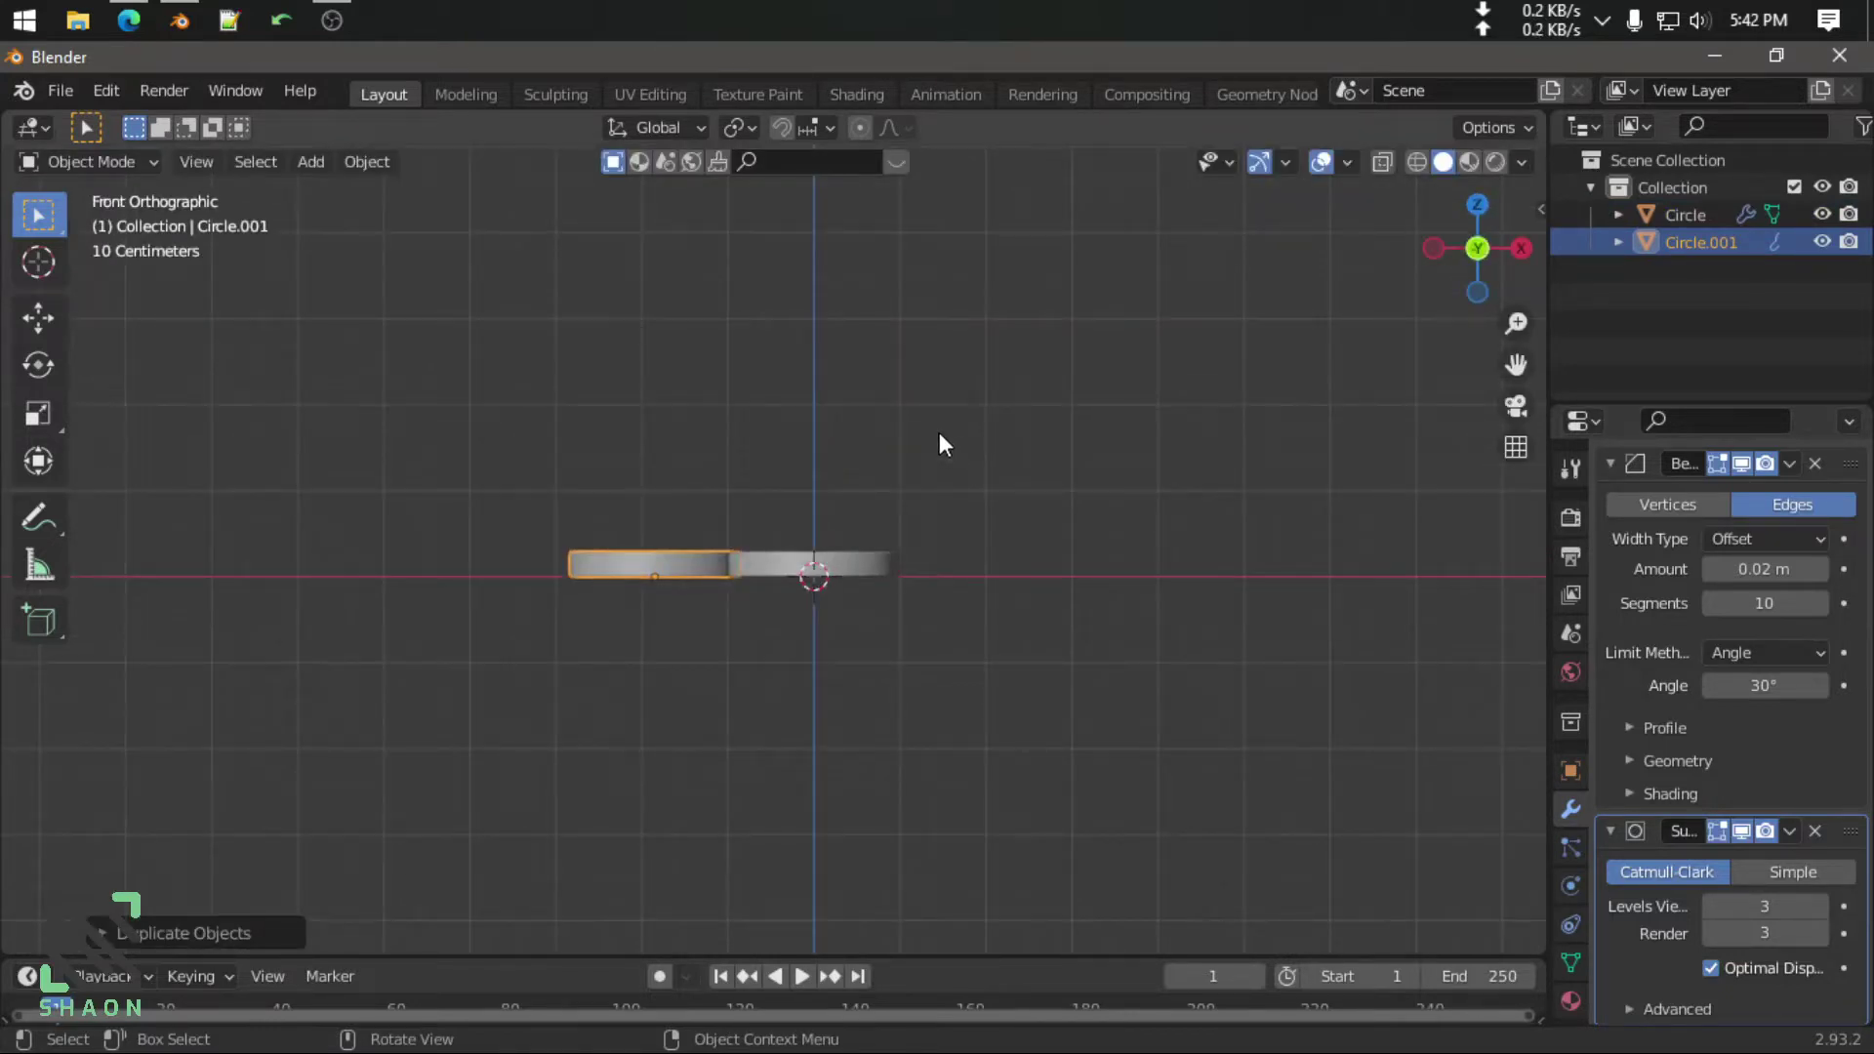
{"action": "key", "text": "KP_3"}
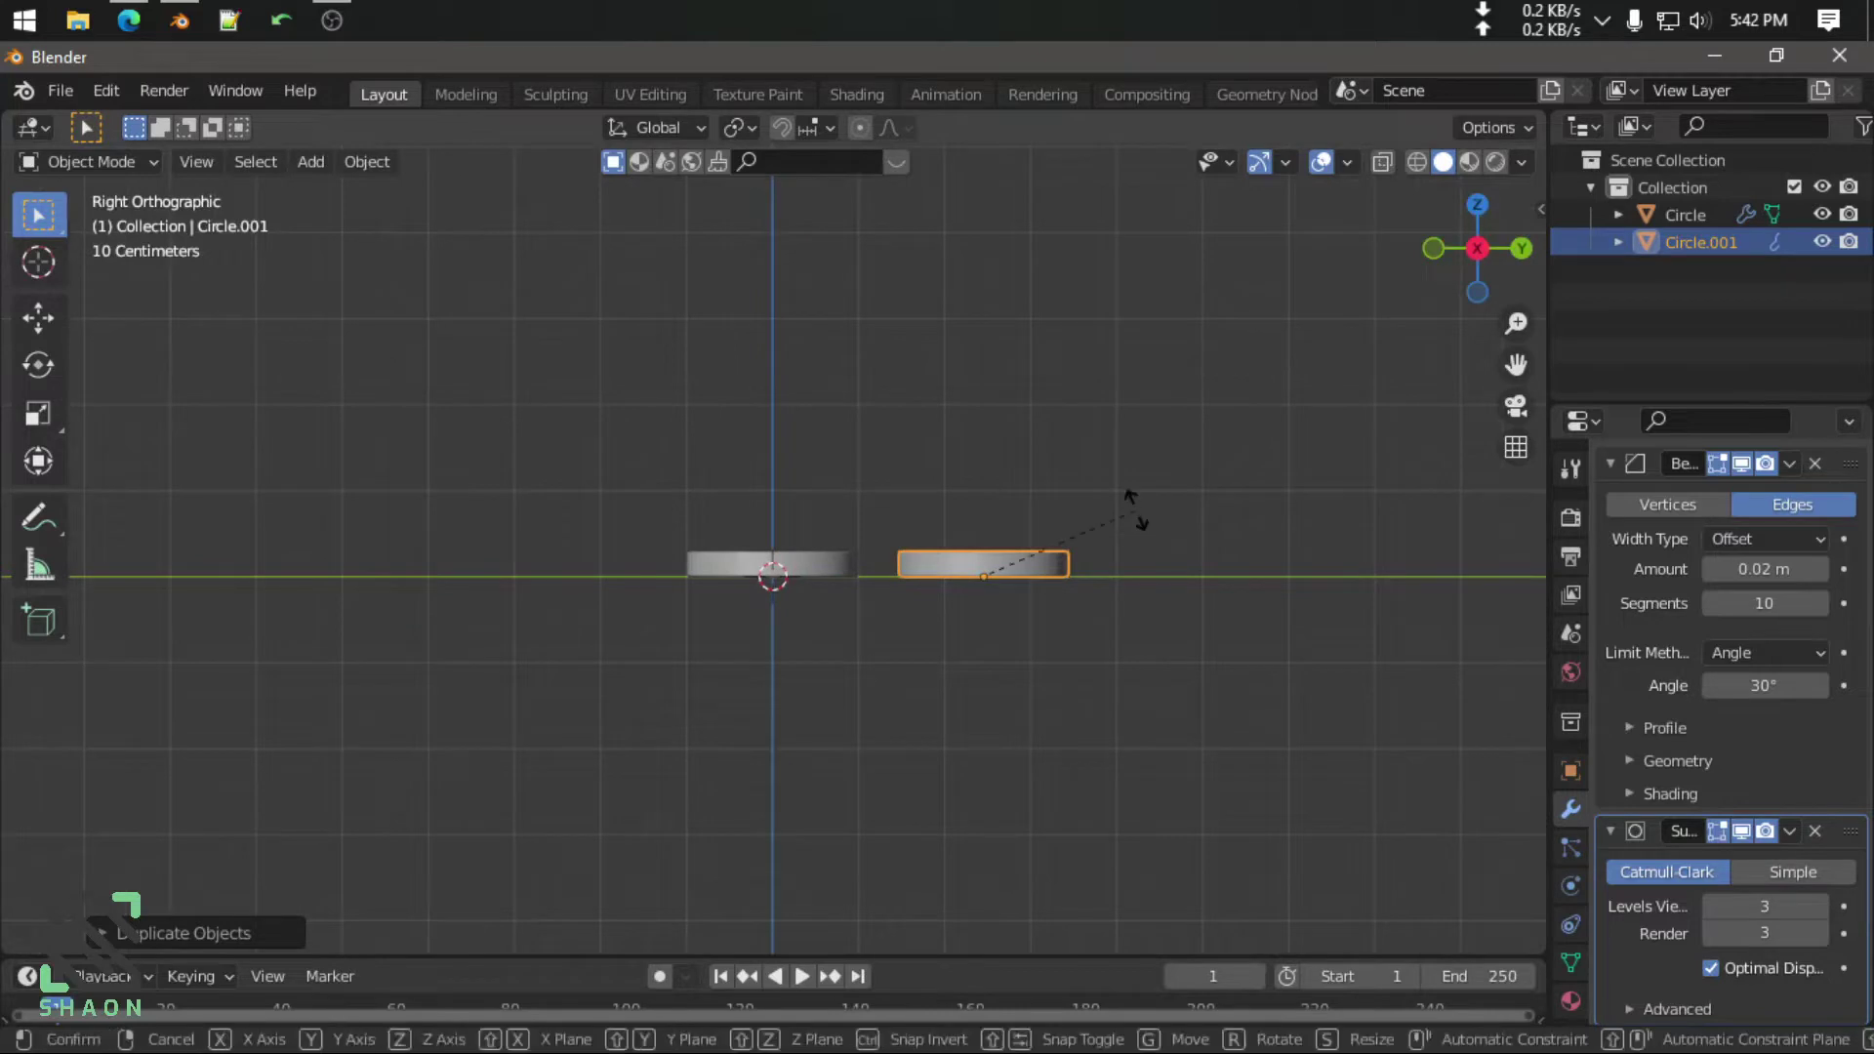
Rotate the copied disc -90 degrees so it stands upright
{"action": "key", "text": "r"}
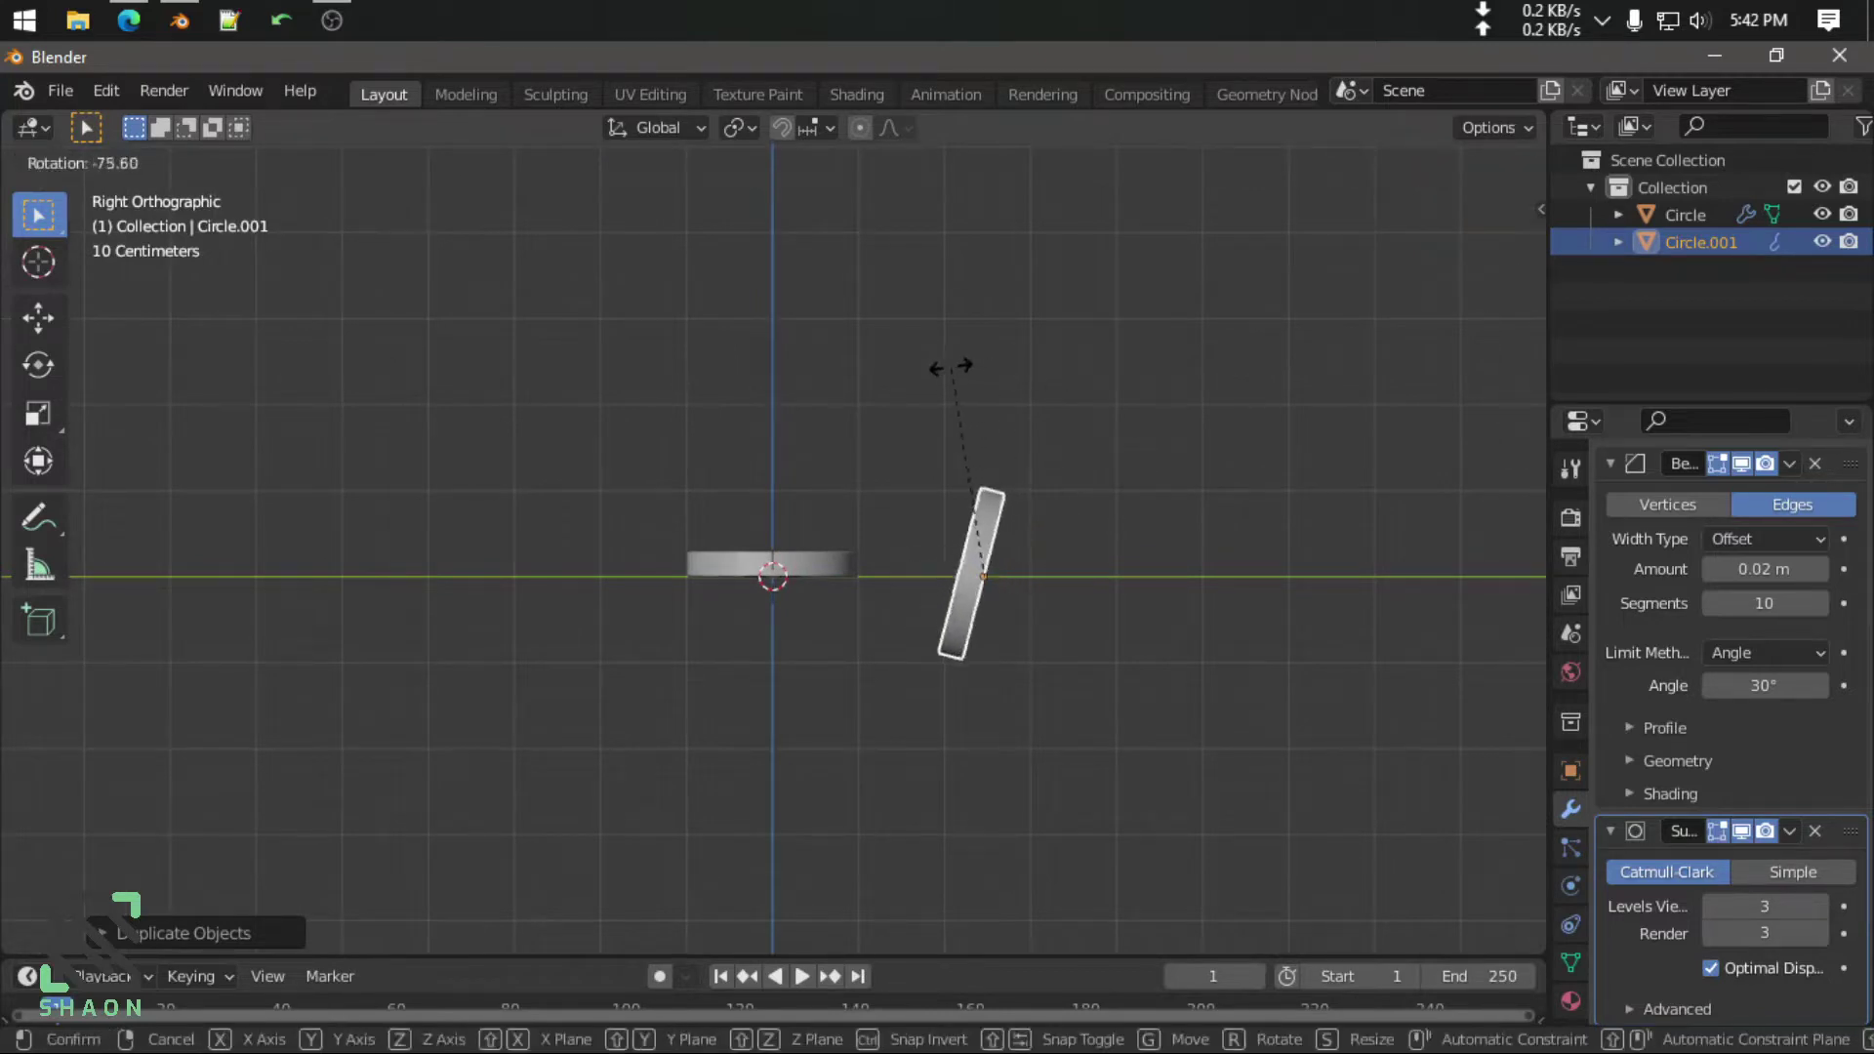
{"action": "key", "text": "9"}
{"action": "key", "text": "0"}
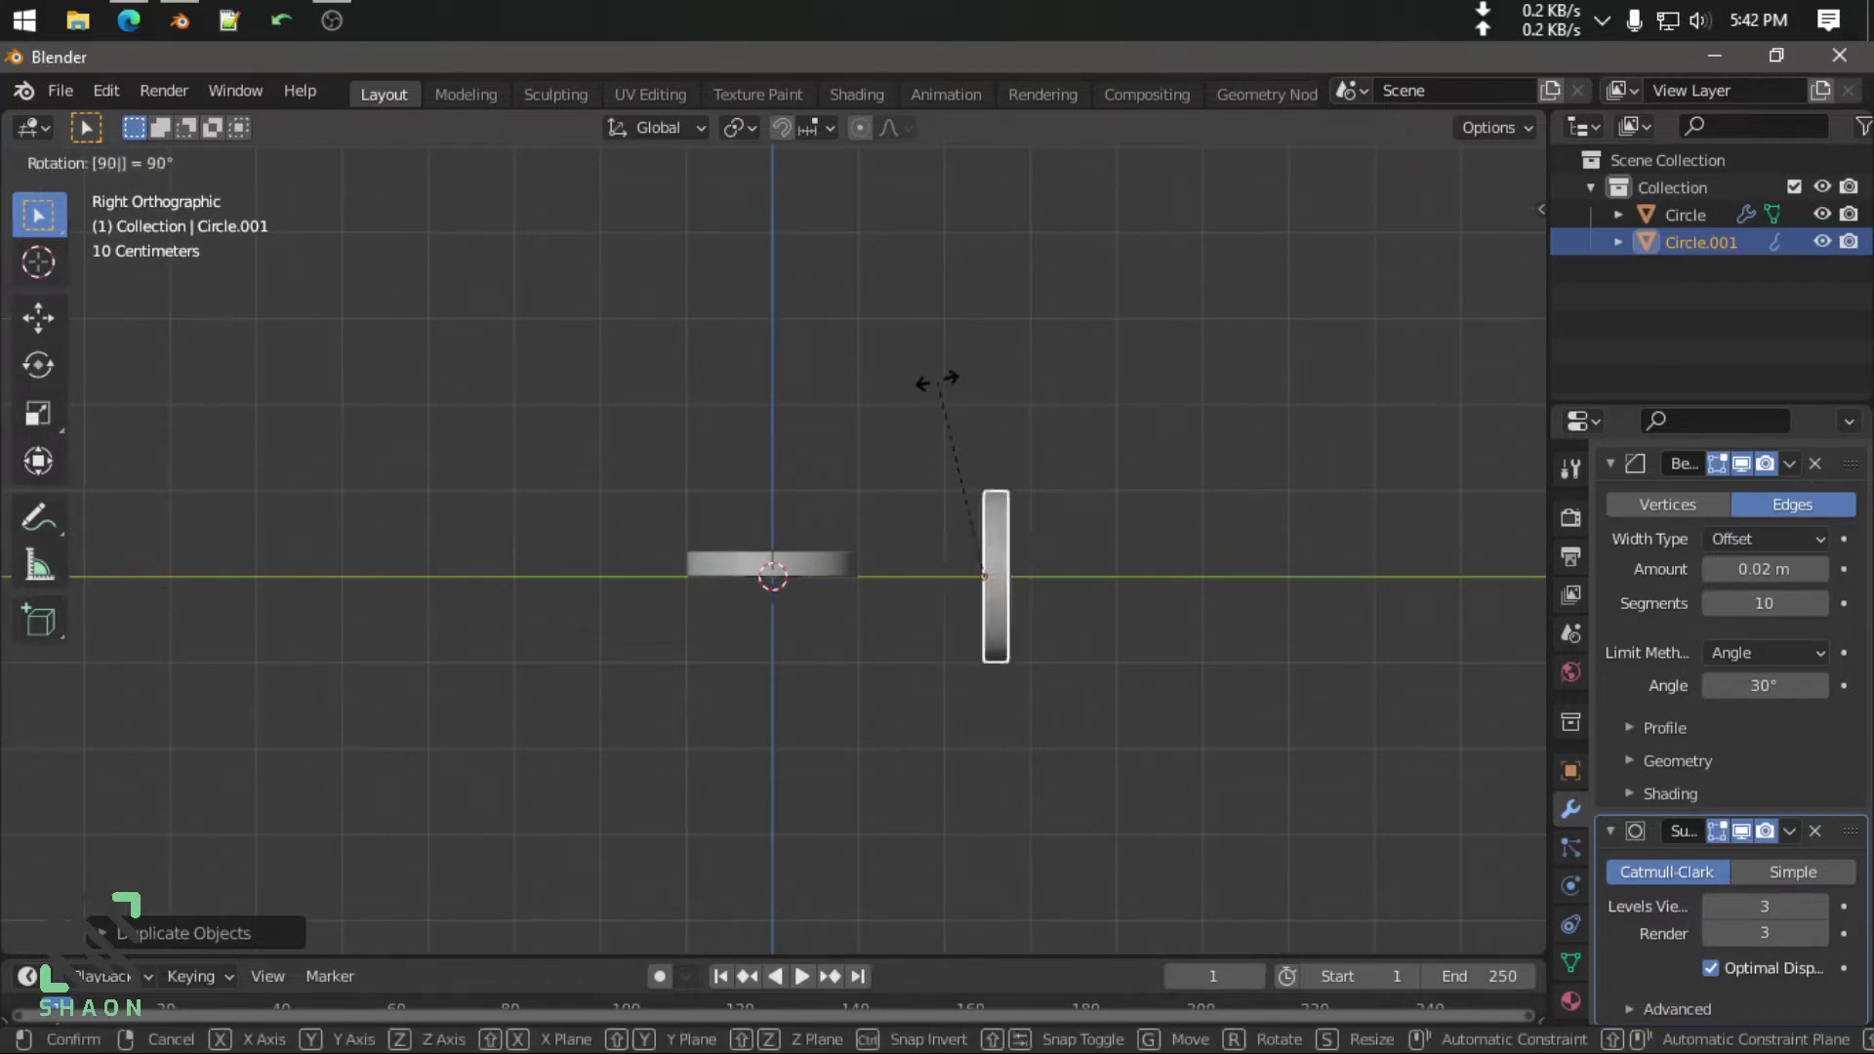
{"action": "key", "text": "minus"}
{"action": "key", "text": "Return"}
{"action": "scroll", "coordinate": [976, 585], "scroll_direction": "up", "scroll_amount": 3}
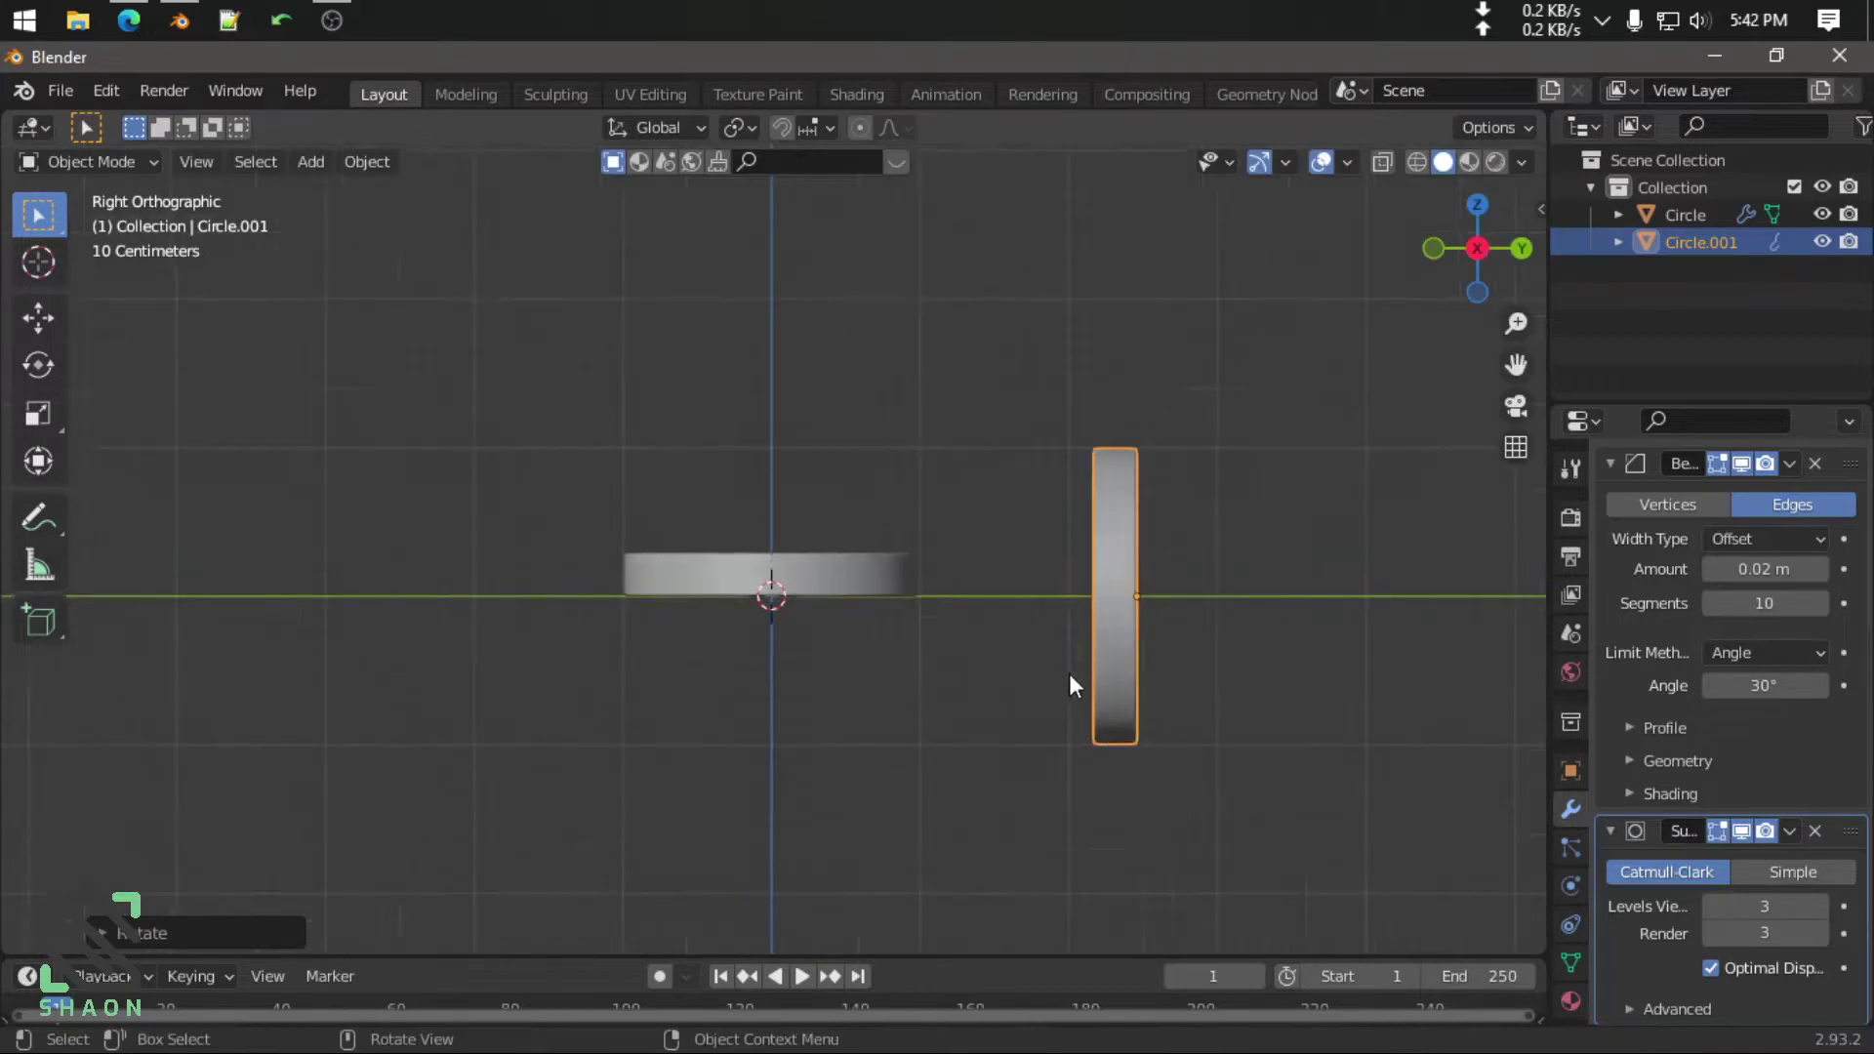
{"action": "scroll", "coordinate": [1072, 682], "scroll_direction": "up", "scroll_amount": 2}
Move the upright disc onto the ground line beside the podium
{"action": "key", "text": "g"}
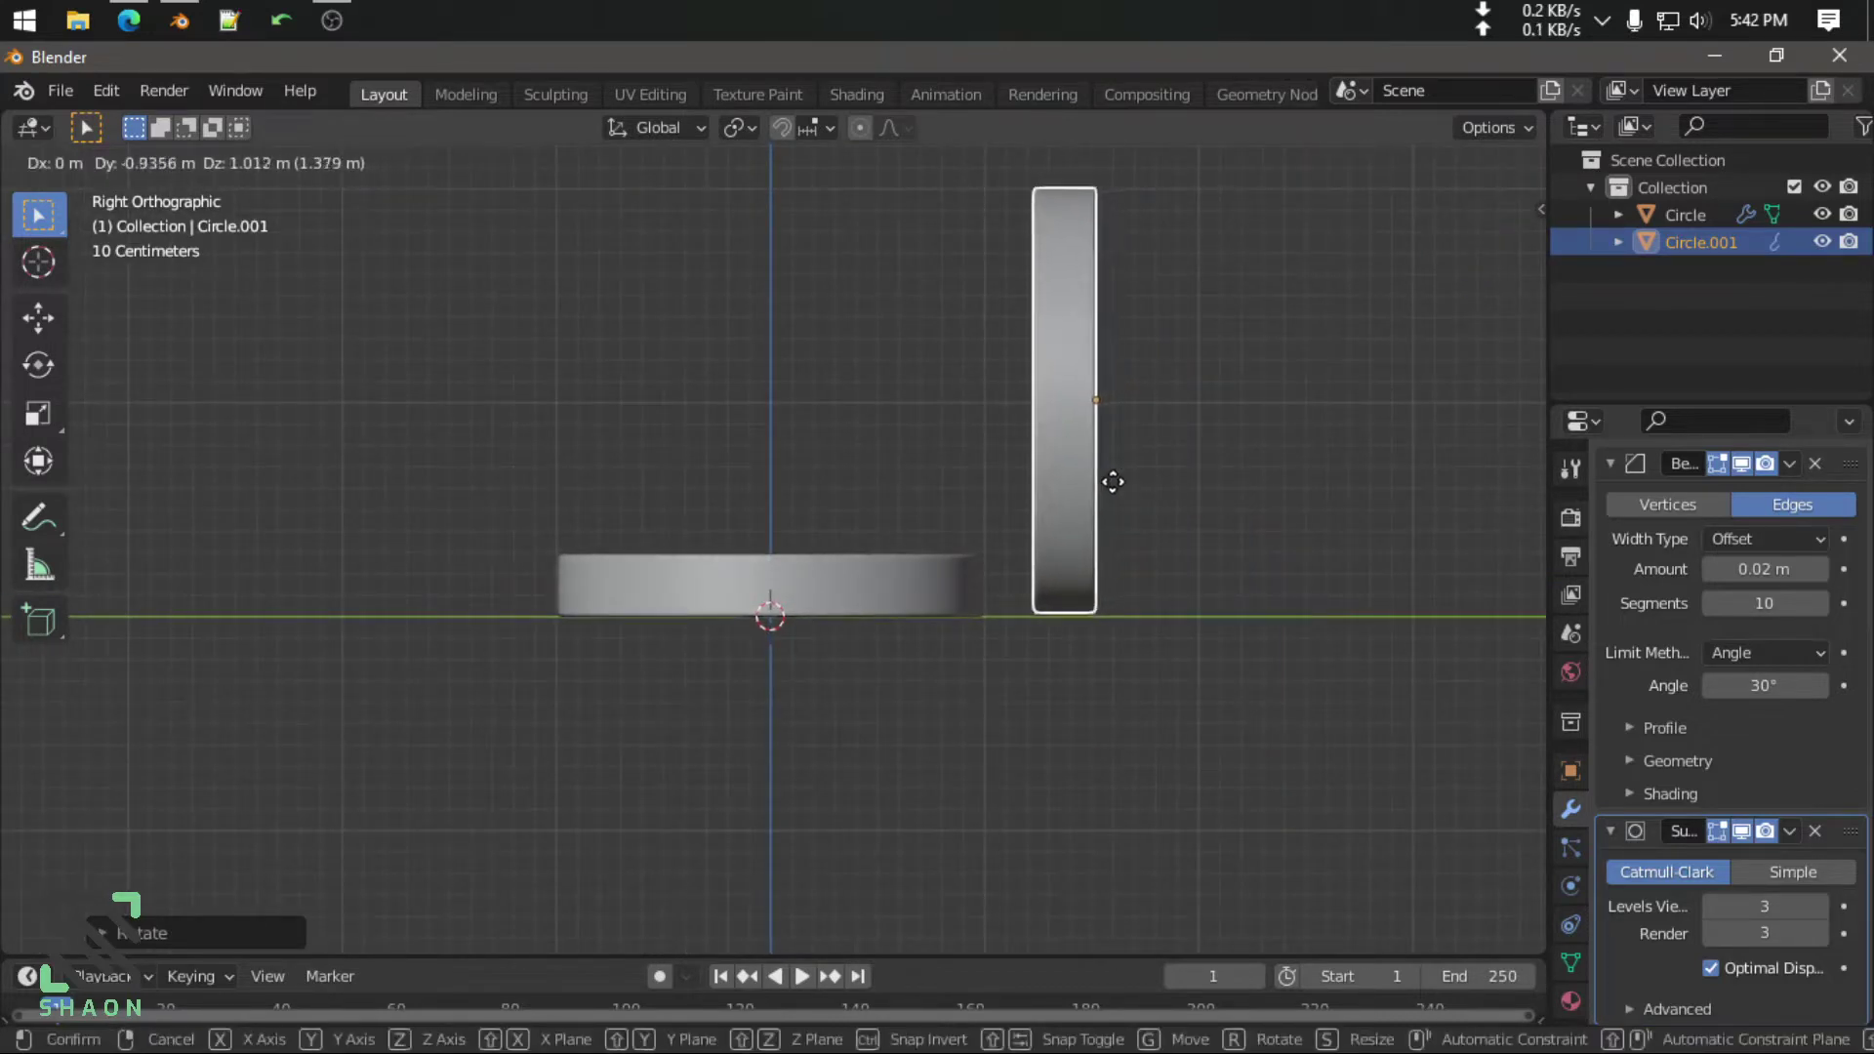
{"action": "left_click", "coordinate": [1182, 514]}
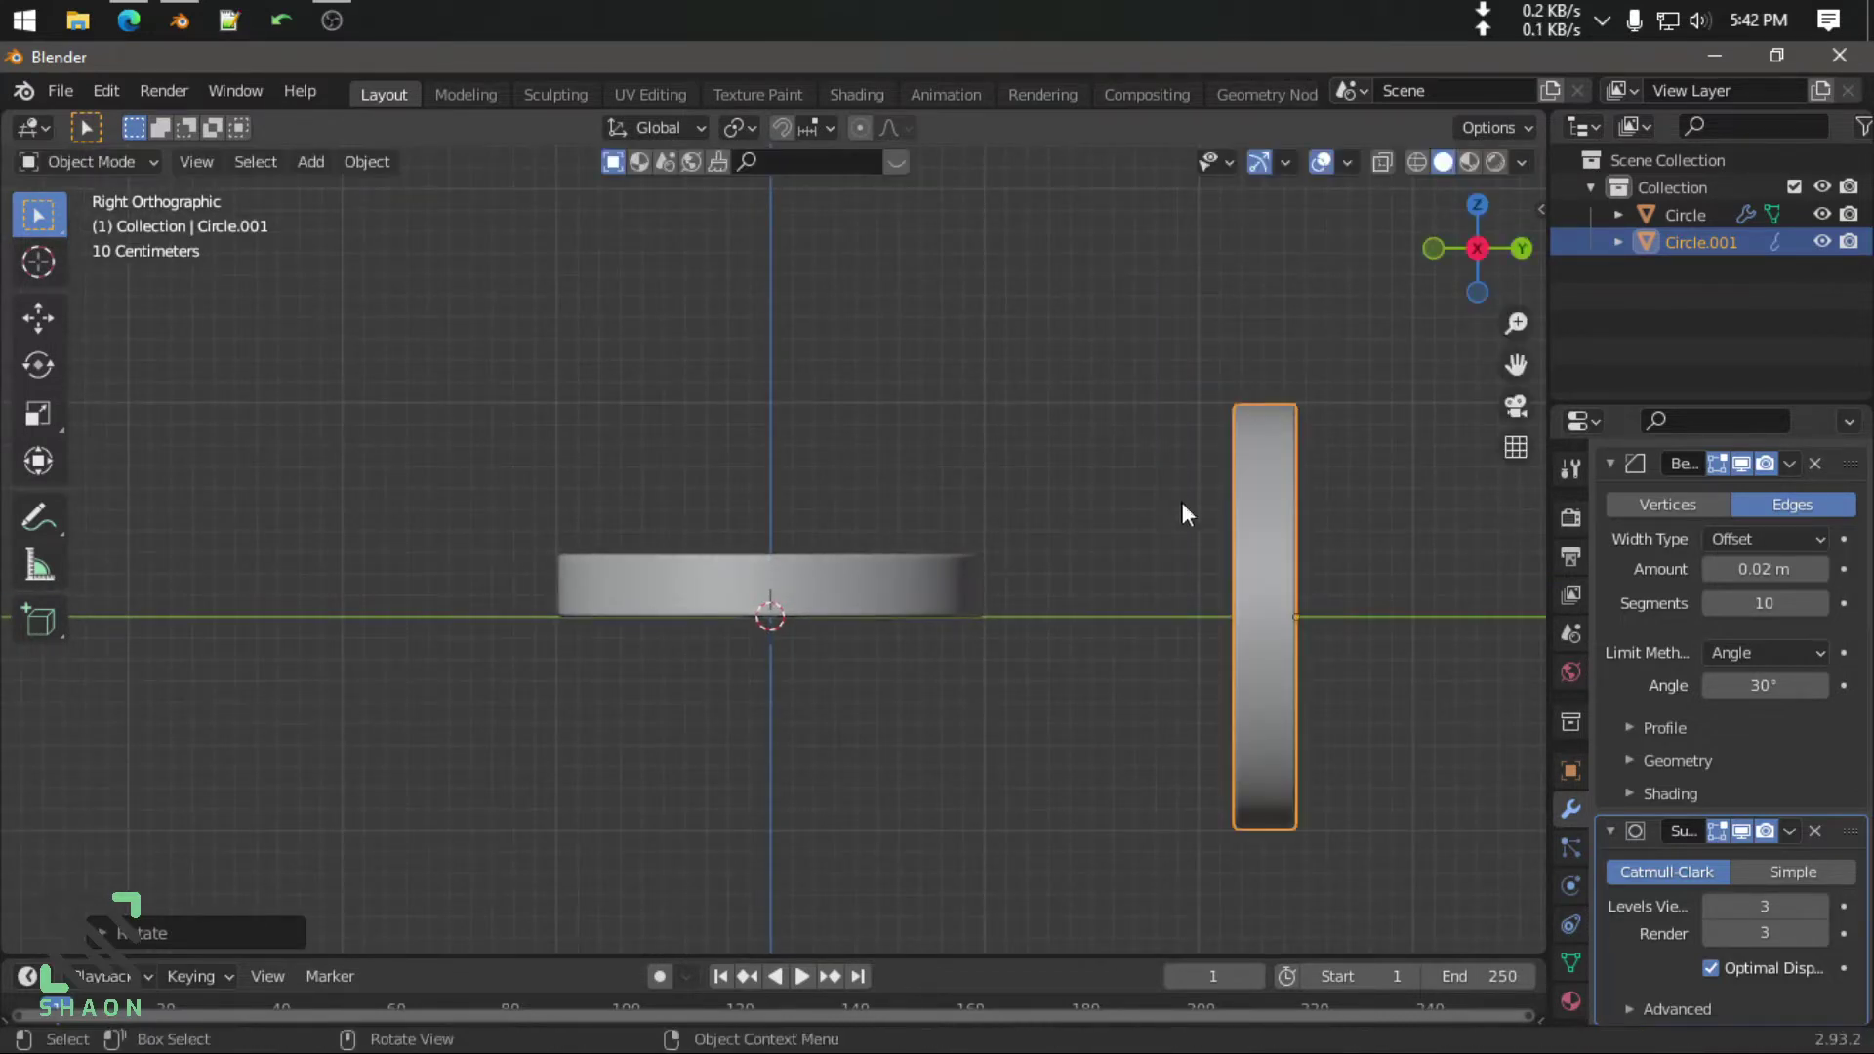
{"action": "left_click", "coordinate": [39, 318]}
{"action": "left_click_drag", "start_coordinate": [1296, 532], "coordinate": [1267, 302]}
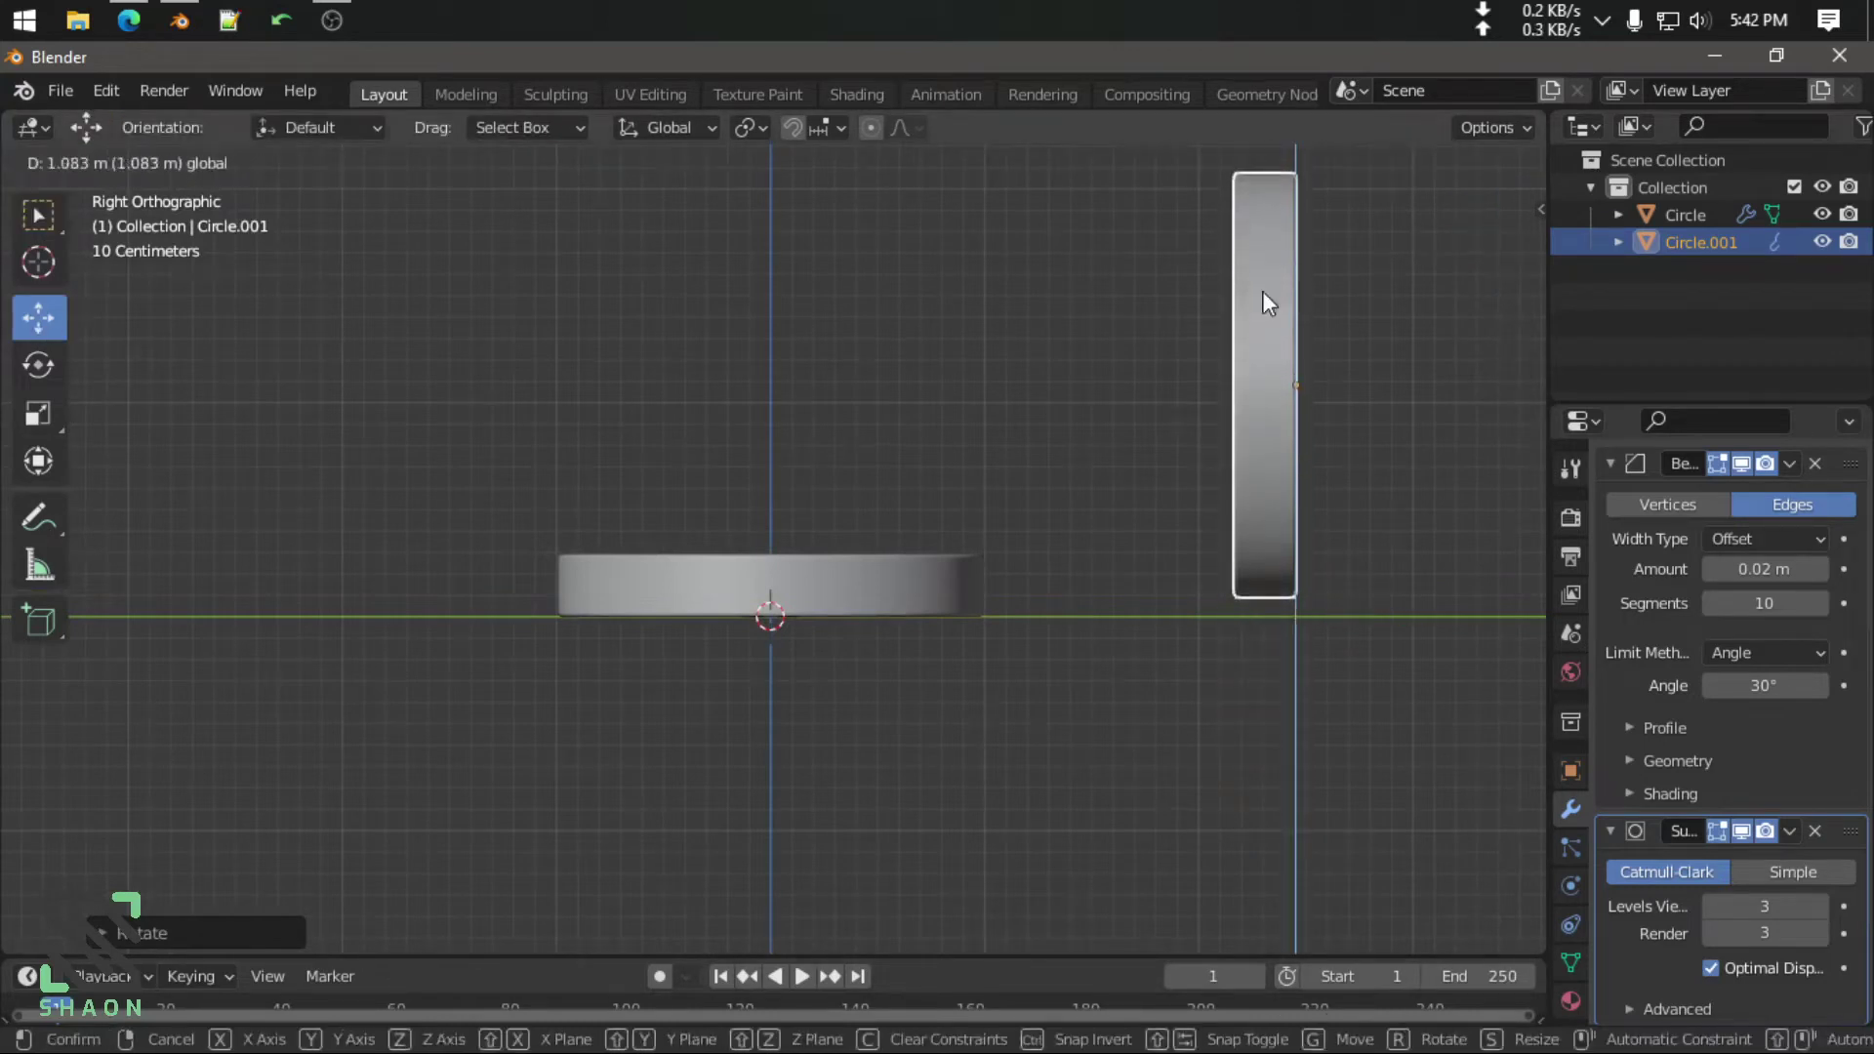
{"action": "key", "text": "g"}
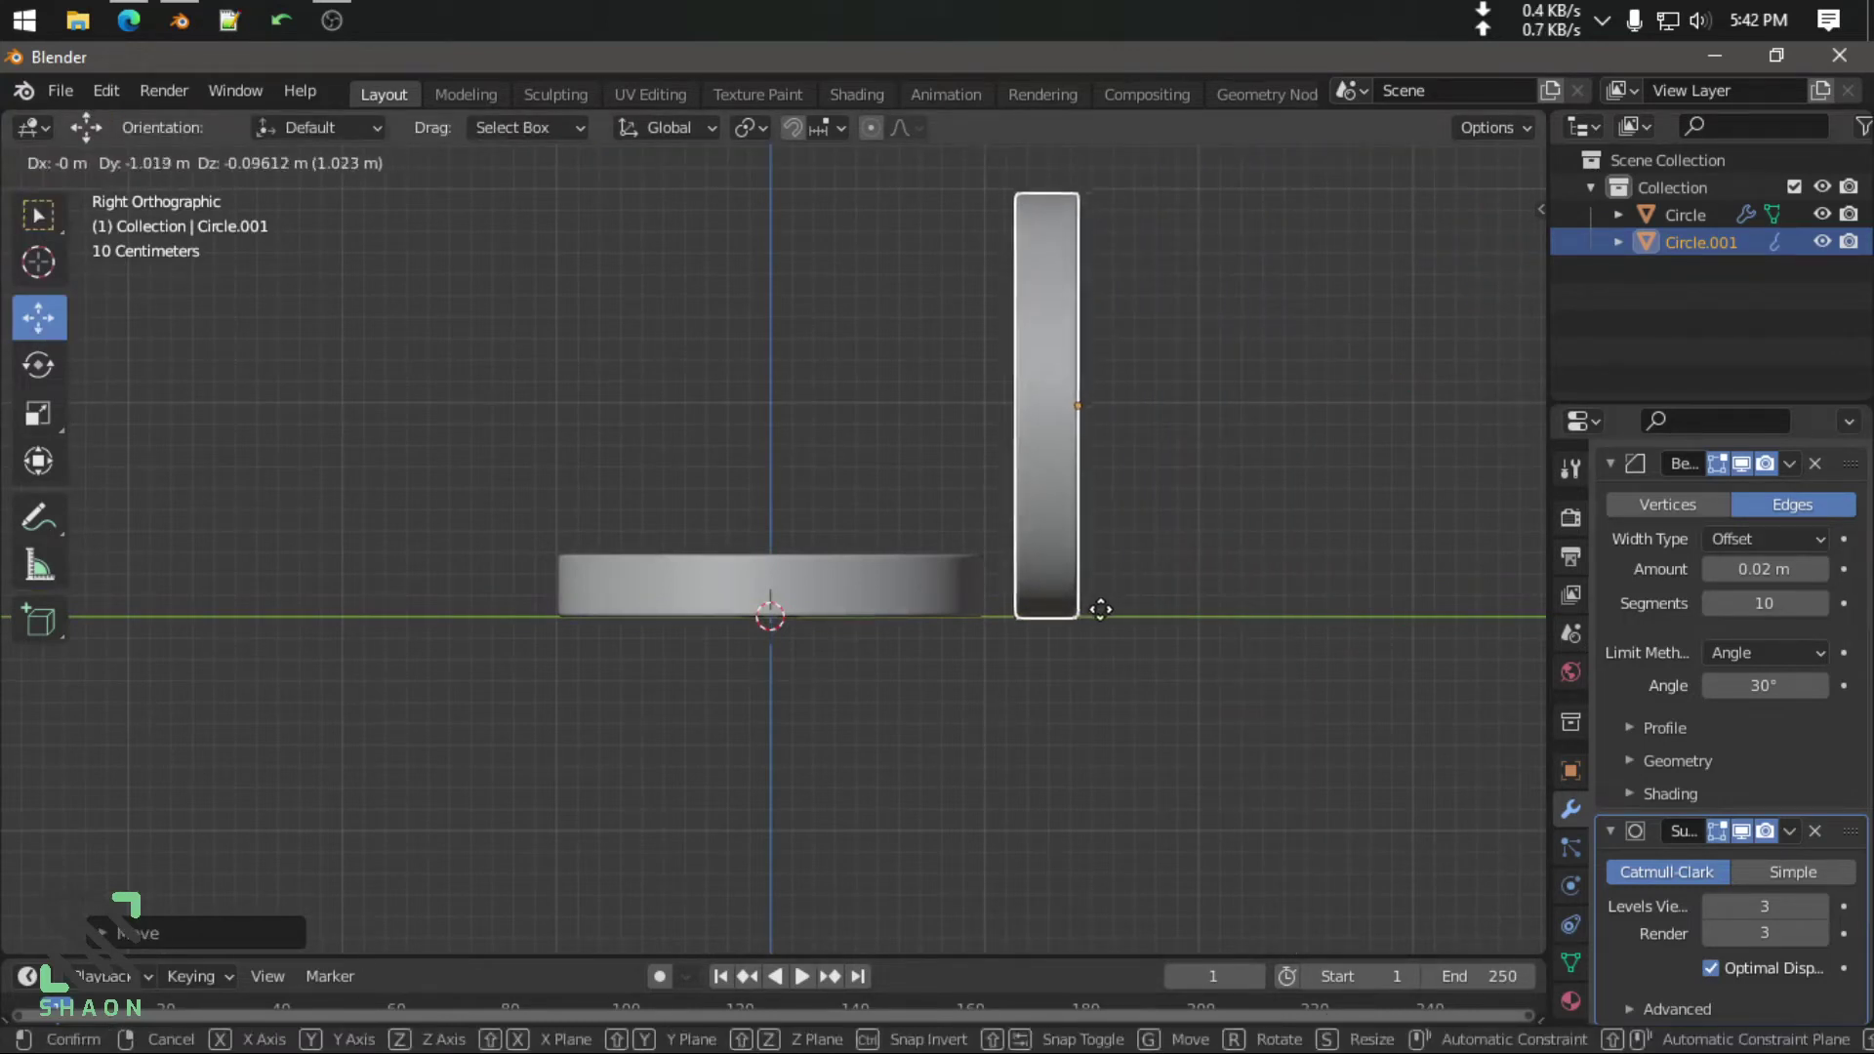
{"action": "left_click", "coordinate": [1167, 613]}
{"action": "scroll", "coordinate": [1186, 614], "scroll_direction": "down", "scroll_amount": 1}
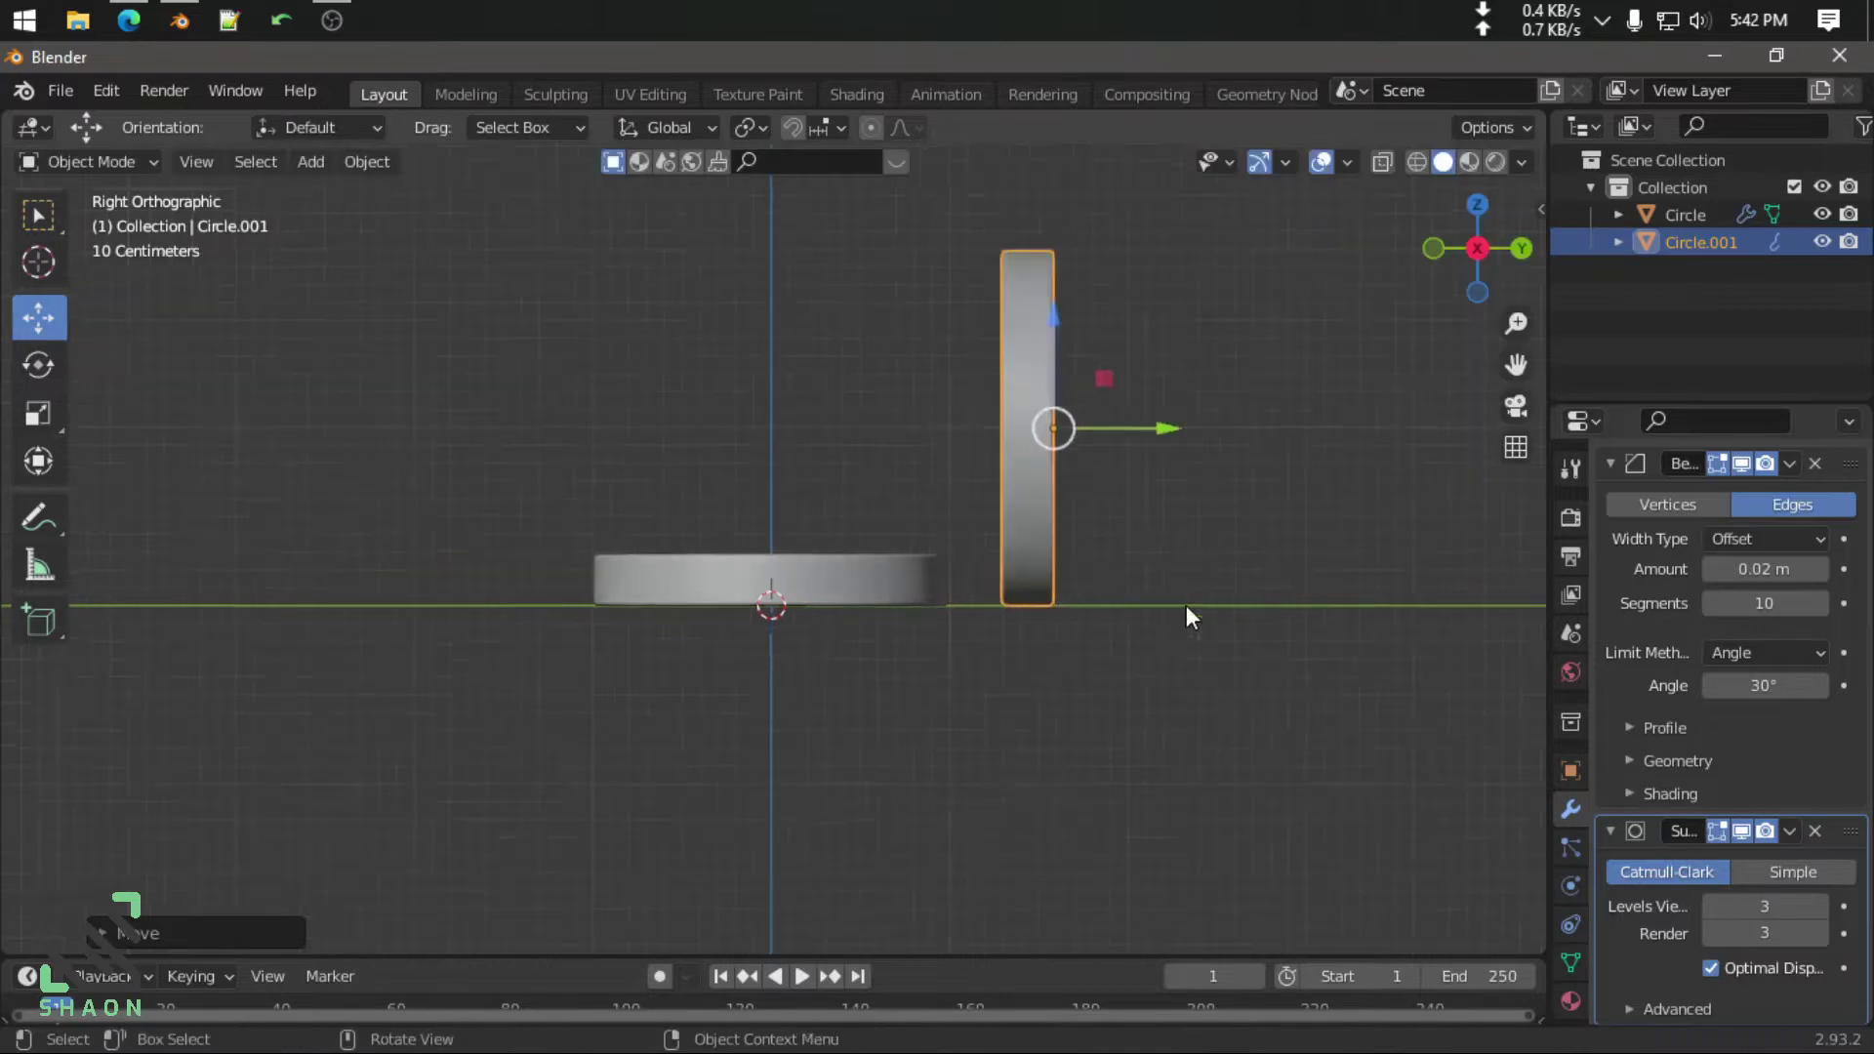
{"action": "mouse_move", "coordinate": [1185, 605]}
{"action": "middle_mouse_down"}
{"action": "mouse_move", "coordinate": [1221, 629]}
{"action": "mouse_move", "coordinate": [1158, 636]}
{"action": "mouse_move", "coordinate": [1175, 652]}
{"action": "mouse_move", "coordinate": [1062, 728]}
{"action": "middle_mouse_up"}
Add a plane and scale it up into a large floor
{"action": "key", "text": "shift+a"}
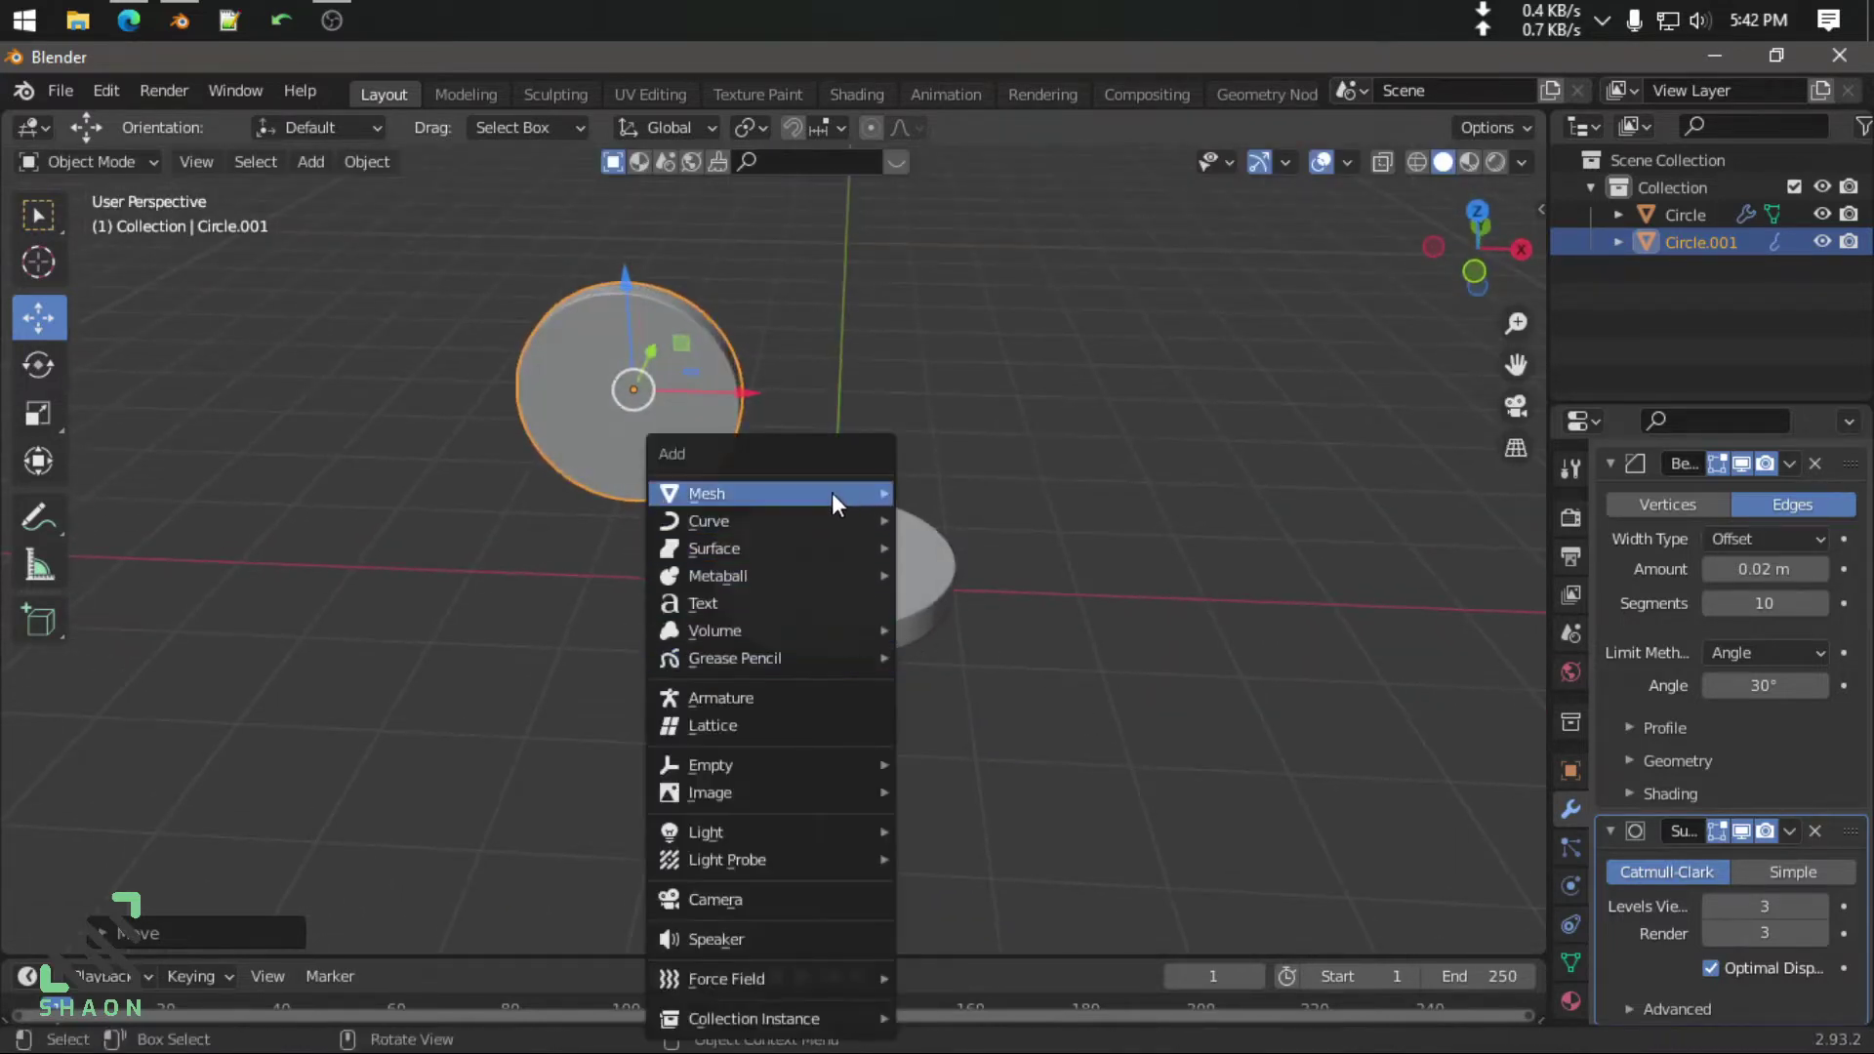
{"action": "left_click", "coordinate": [987, 500]}
{"action": "key", "text": "s"}
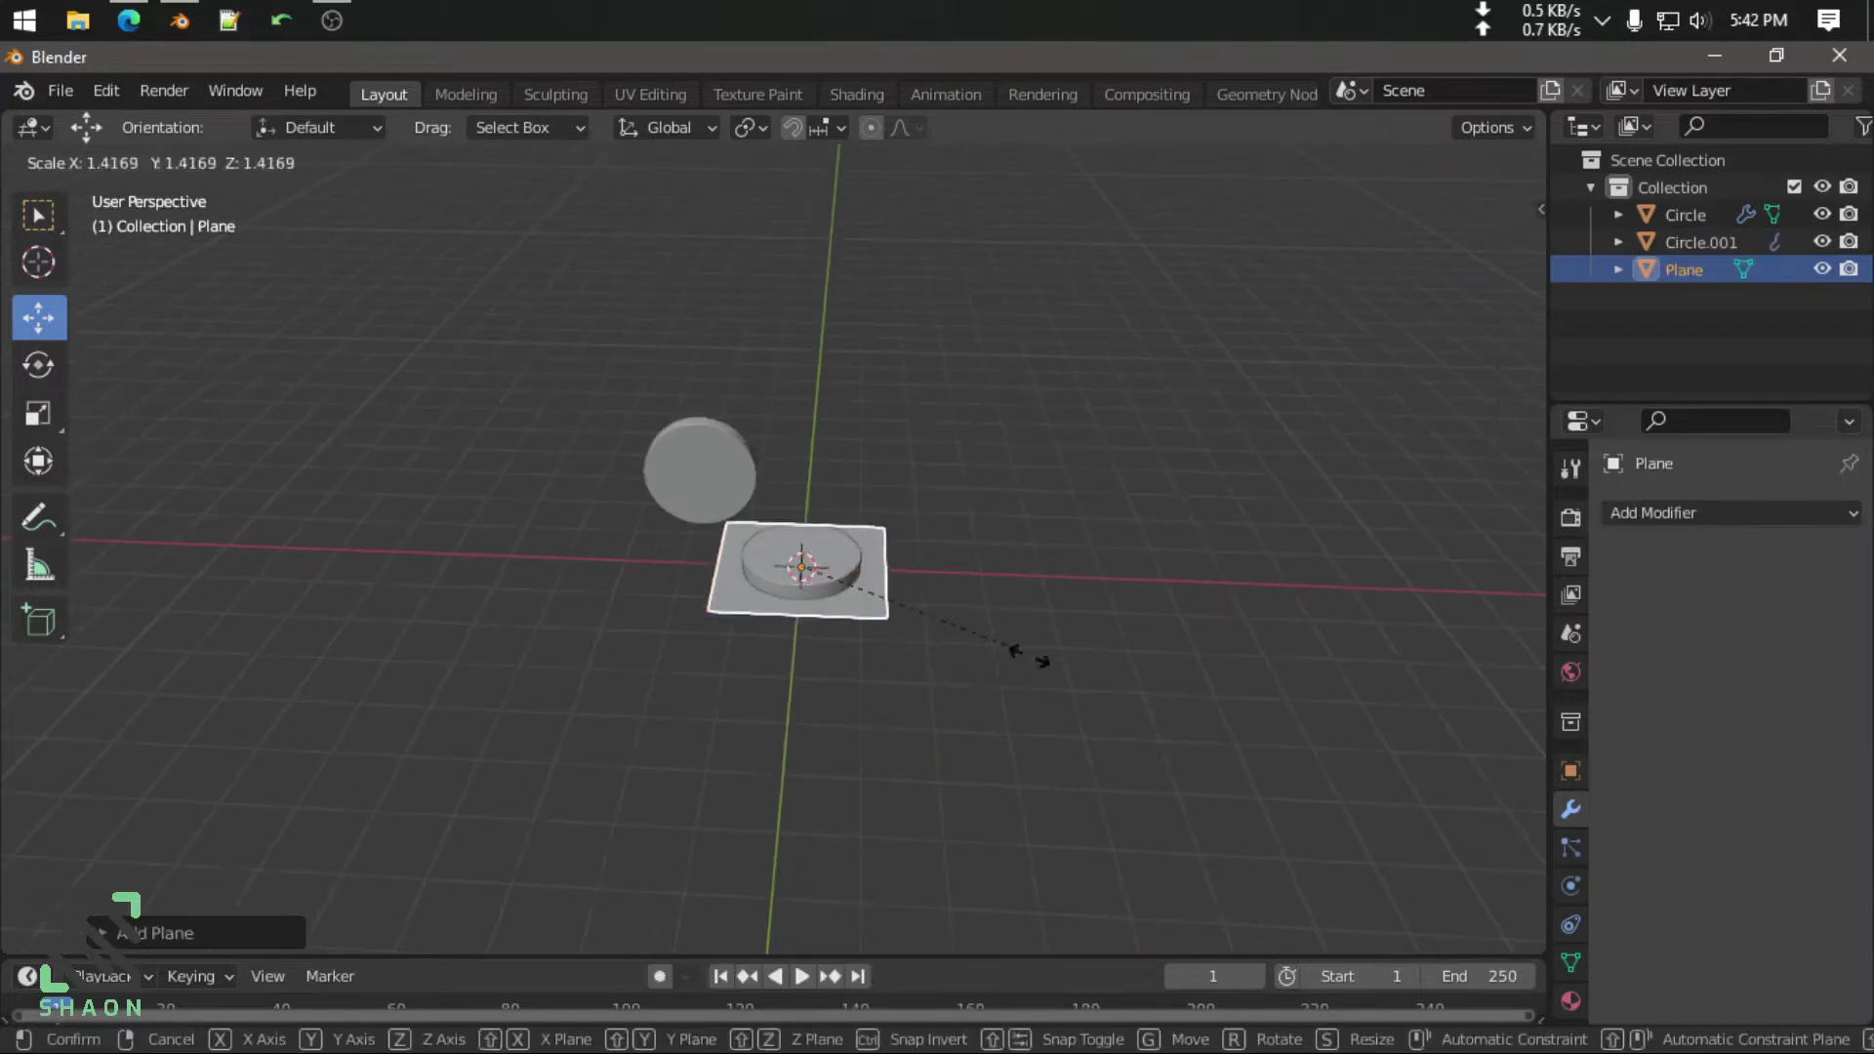
{"action": "left_click", "coordinate": [481, 886]}
{"action": "key", "text": "s"}
{"action": "left_click", "coordinate": [1100, 732]}
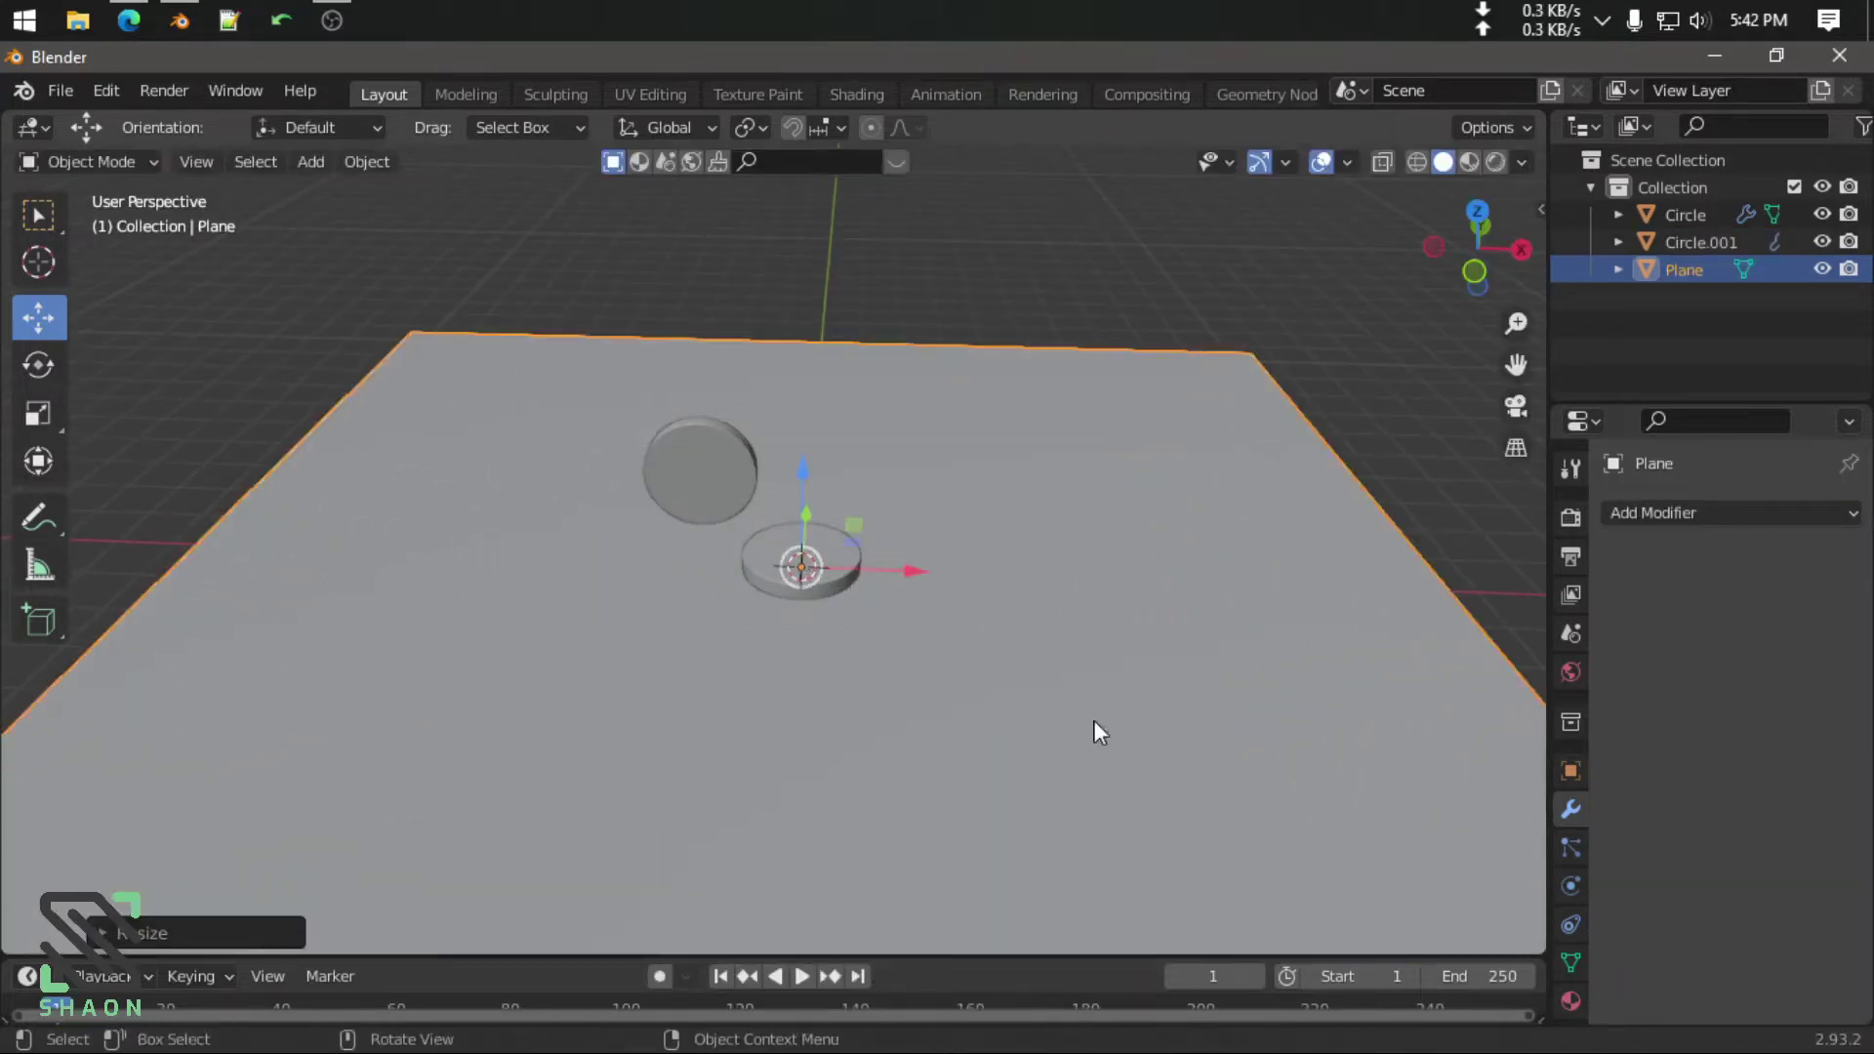
{"action": "scroll", "coordinate": [1093, 720], "scroll_direction": "down", "scroll_amount": 4}
{"action": "mouse_move", "coordinate": [1069, 683]}
{"action": "middle_mouse_down"}
{"action": "mouse_move", "coordinate": [945, 690]}
{"action": "mouse_move", "coordinate": [1209, 764]}
{"action": "mouse_move", "coordinate": [1017, 535]}
{"action": "middle_mouse_up"}
Extrude the plane's far edge straight up along Z into a back wall
{"action": "key", "text": "Tab"}
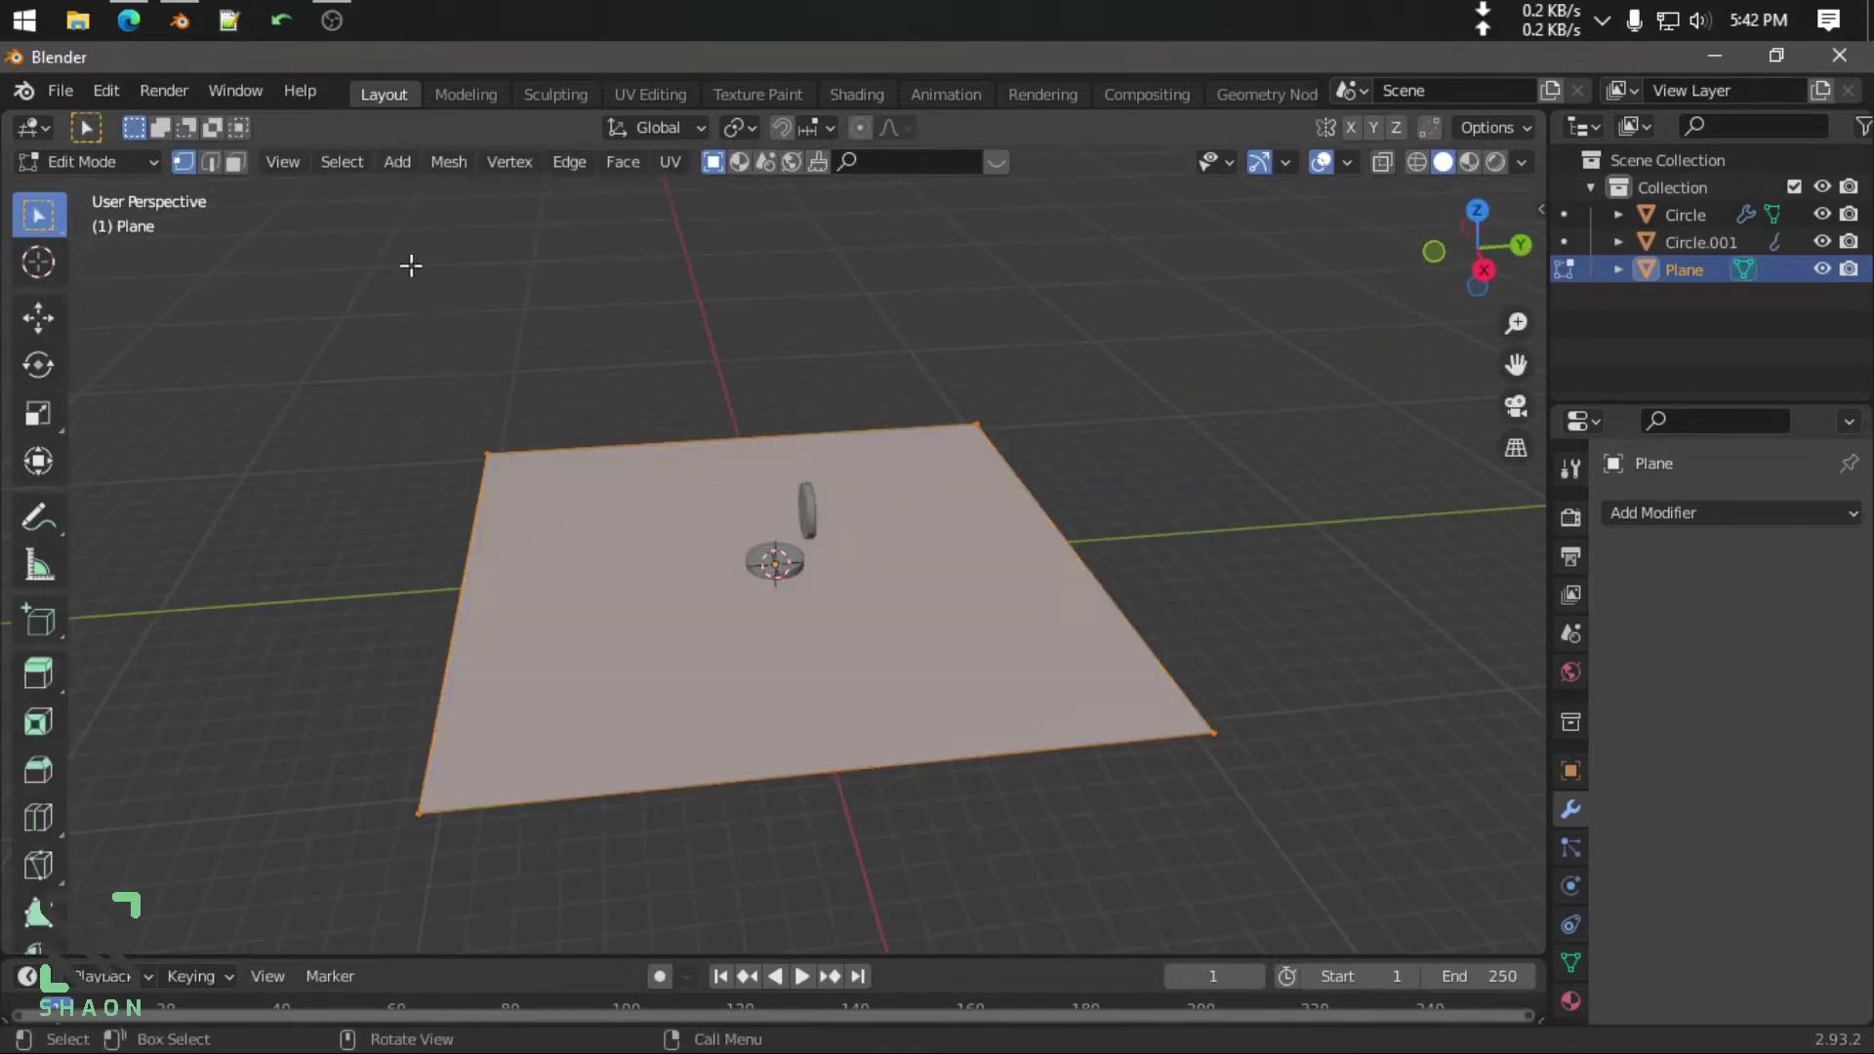
{"action": "left_click", "coordinate": [208, 162]}
{"action": "left_click", "coordinate": [1009, 591]}
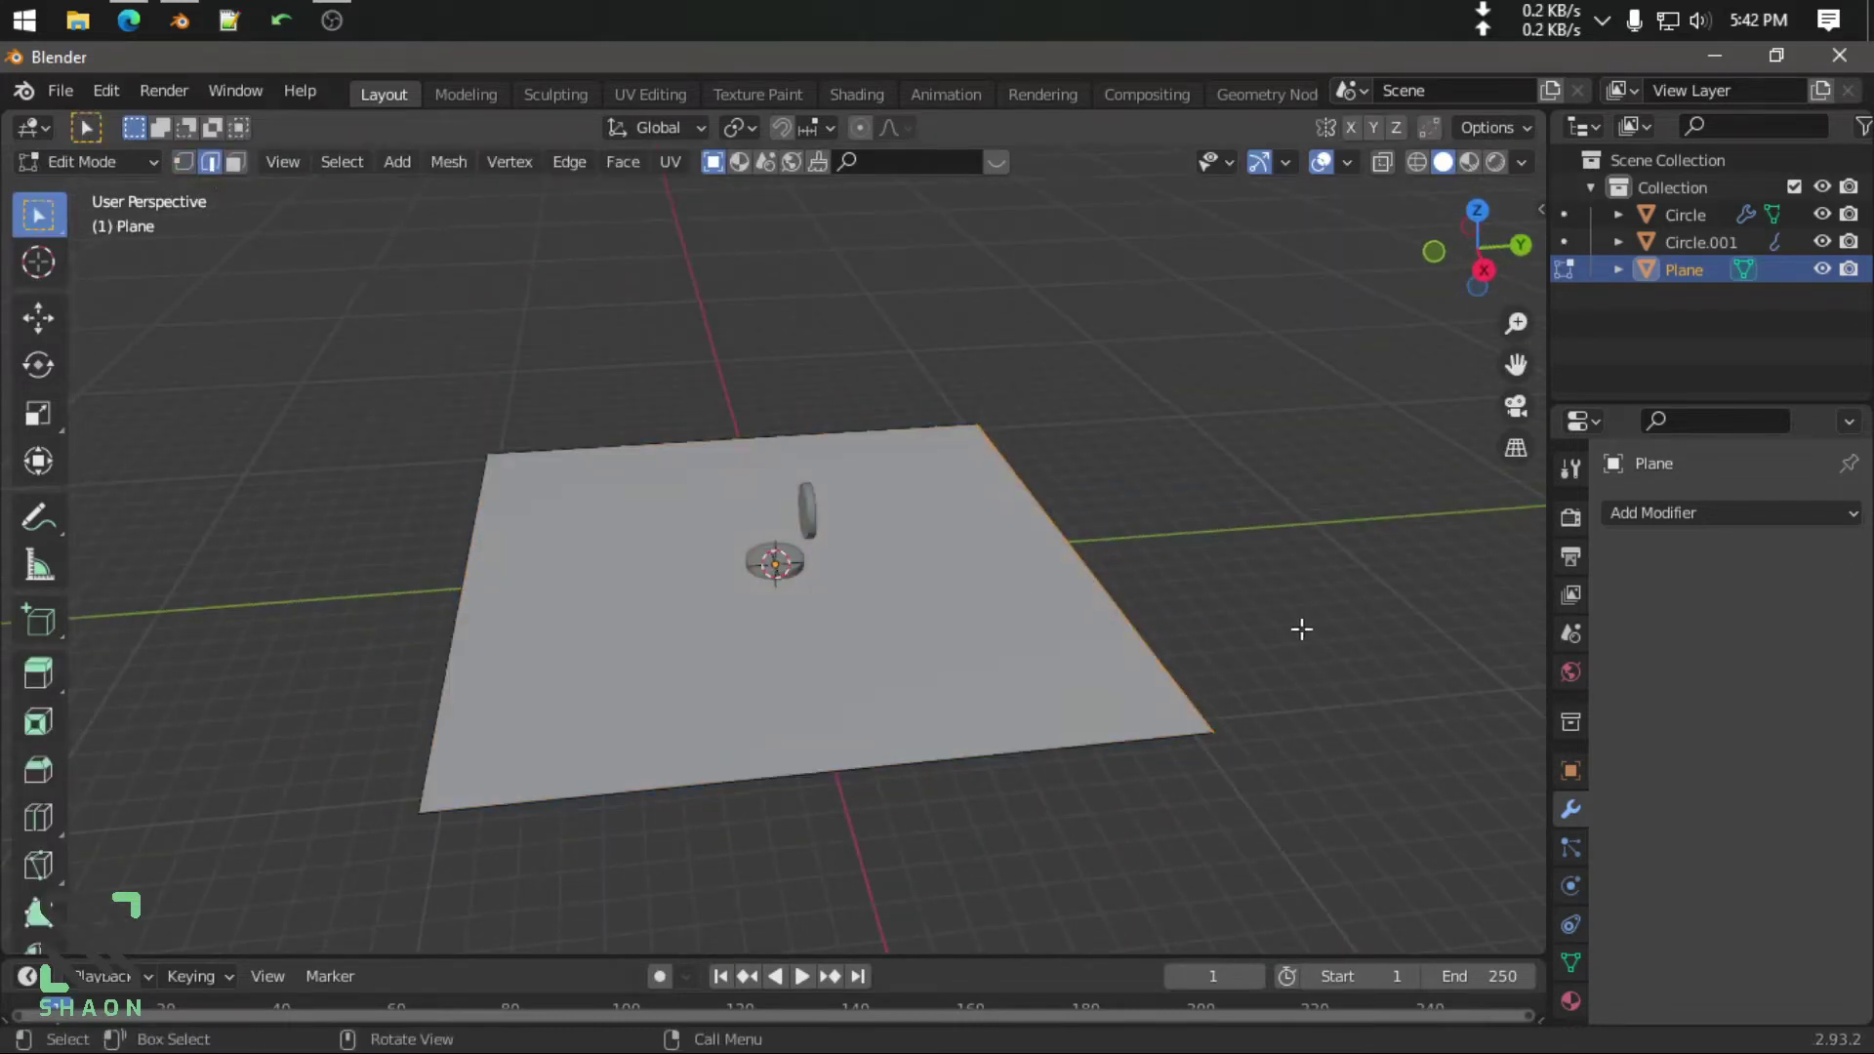
{"action": "key", "text": "e"}
{"action": "key", "text": "z"}
{"action": "left_click", "coordinate": [1237, 303]}
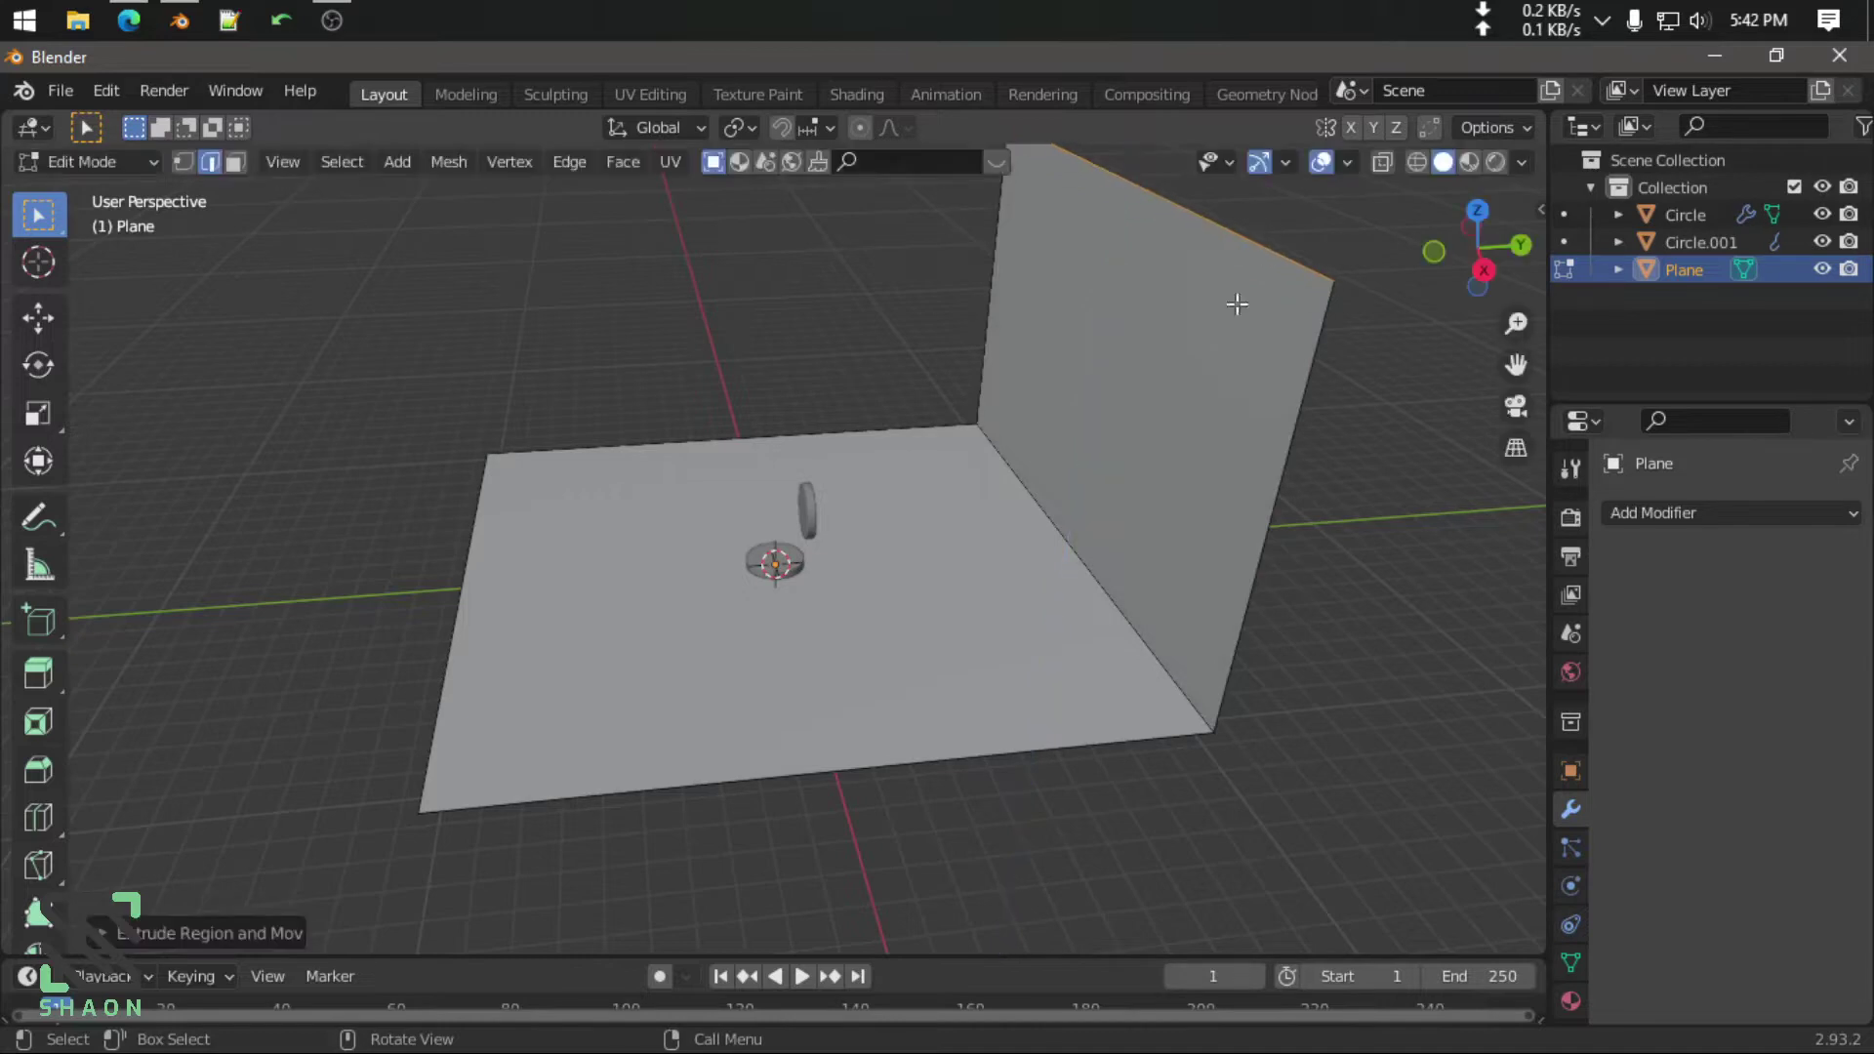
{"action": "middle_click_drag", "start_coordinate": [1122, 545], "coordinate": [1104, 511]}
{"action": "key", "text": "Tab"}
{"action": "key", "text": "Tab"}
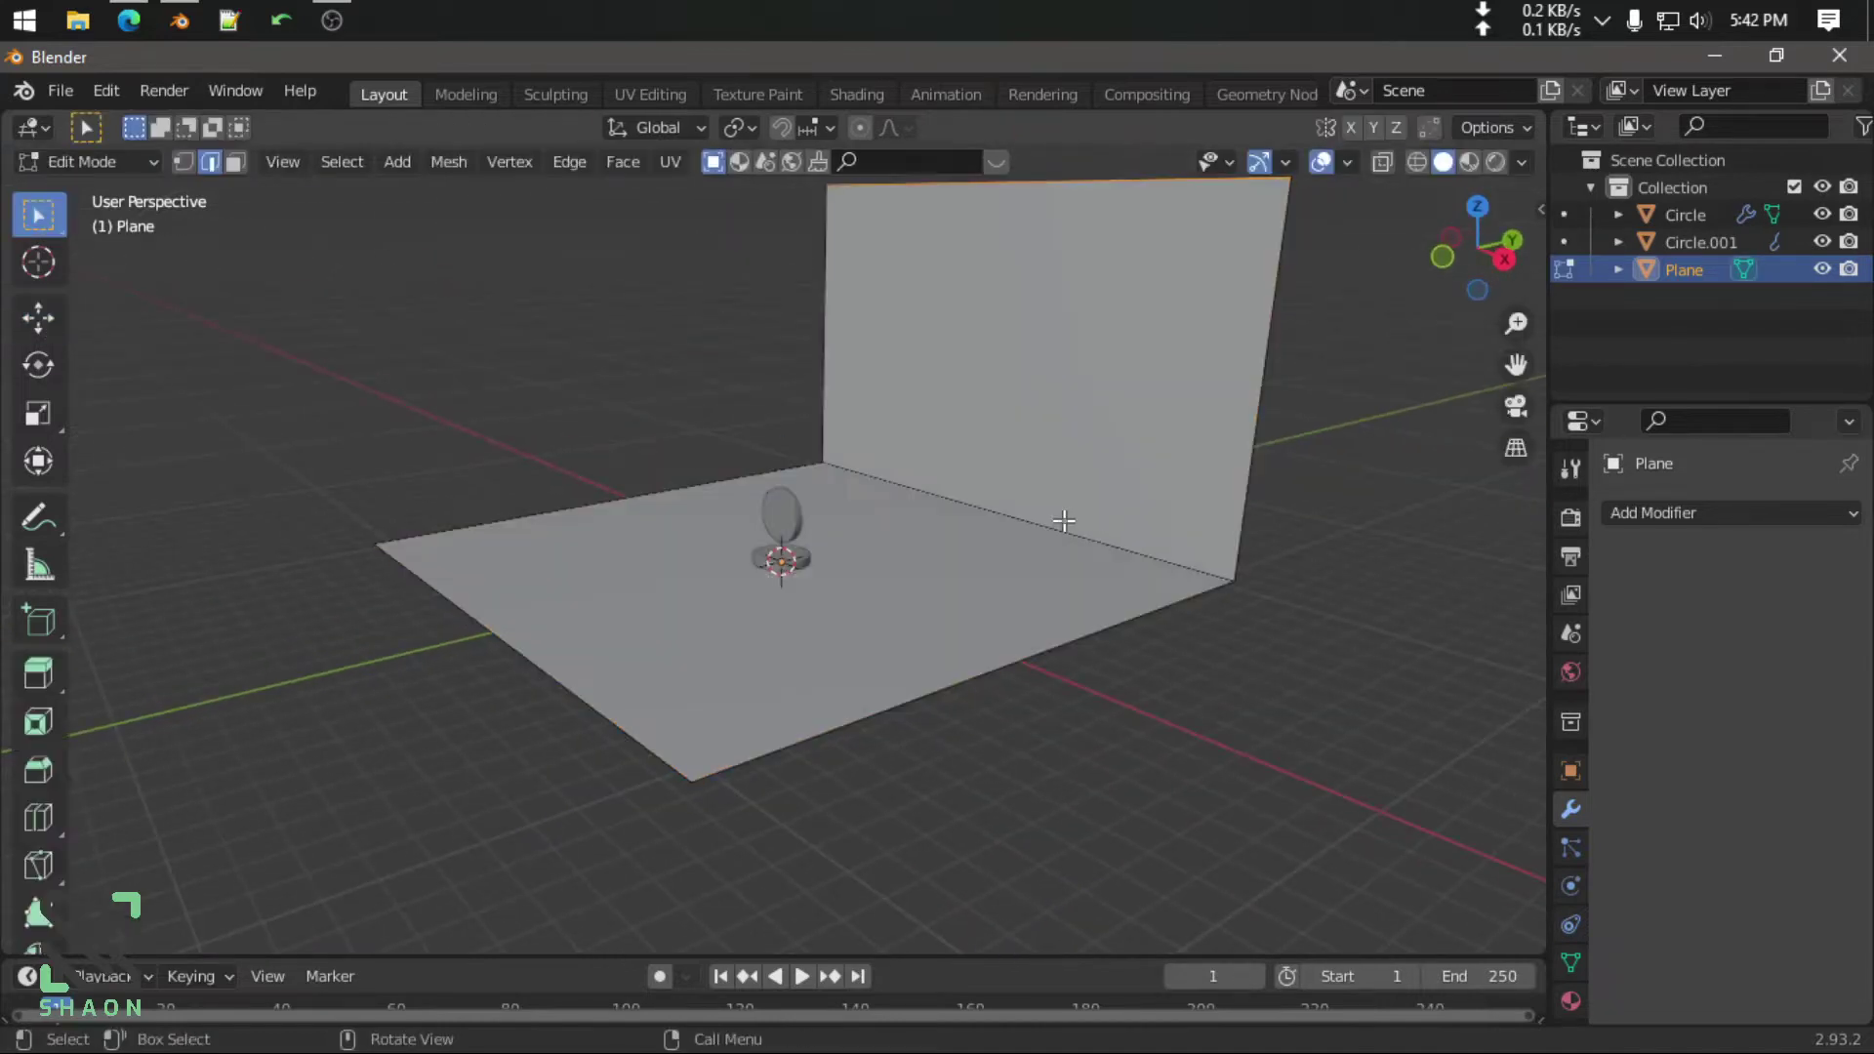
Bevel the floor-wall corner edge 0.134 m with 10 segments, back in Object Mode
{"action": "scroll", "coordinate": [1064, 521], "scroll_direction": "up", "scroll_amount": 1}
{"action": "scroll", "coordinate": [1054, 556], "scroll_direction": "up", "scroll_amount": 3}
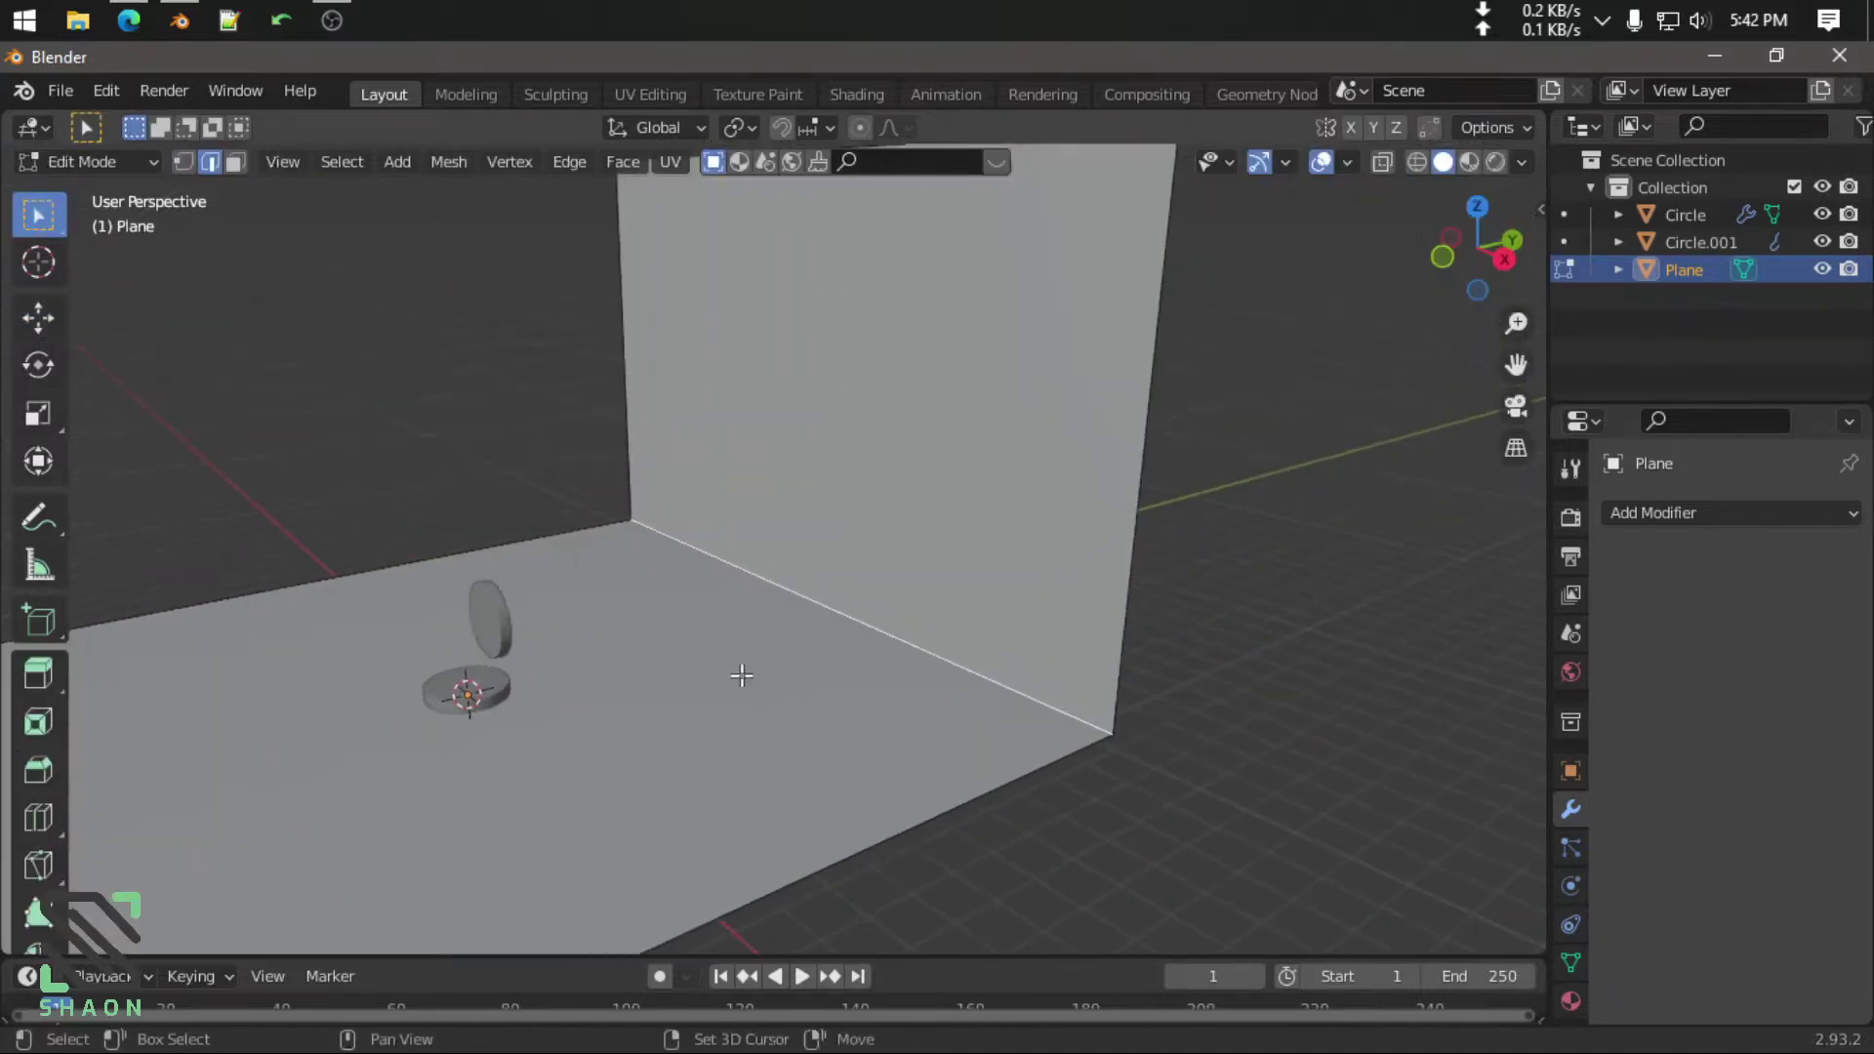
{"action": "right_click", "coordinate": [847, 629]}
{"action": "left_click", "coordinate": [840, 352]}
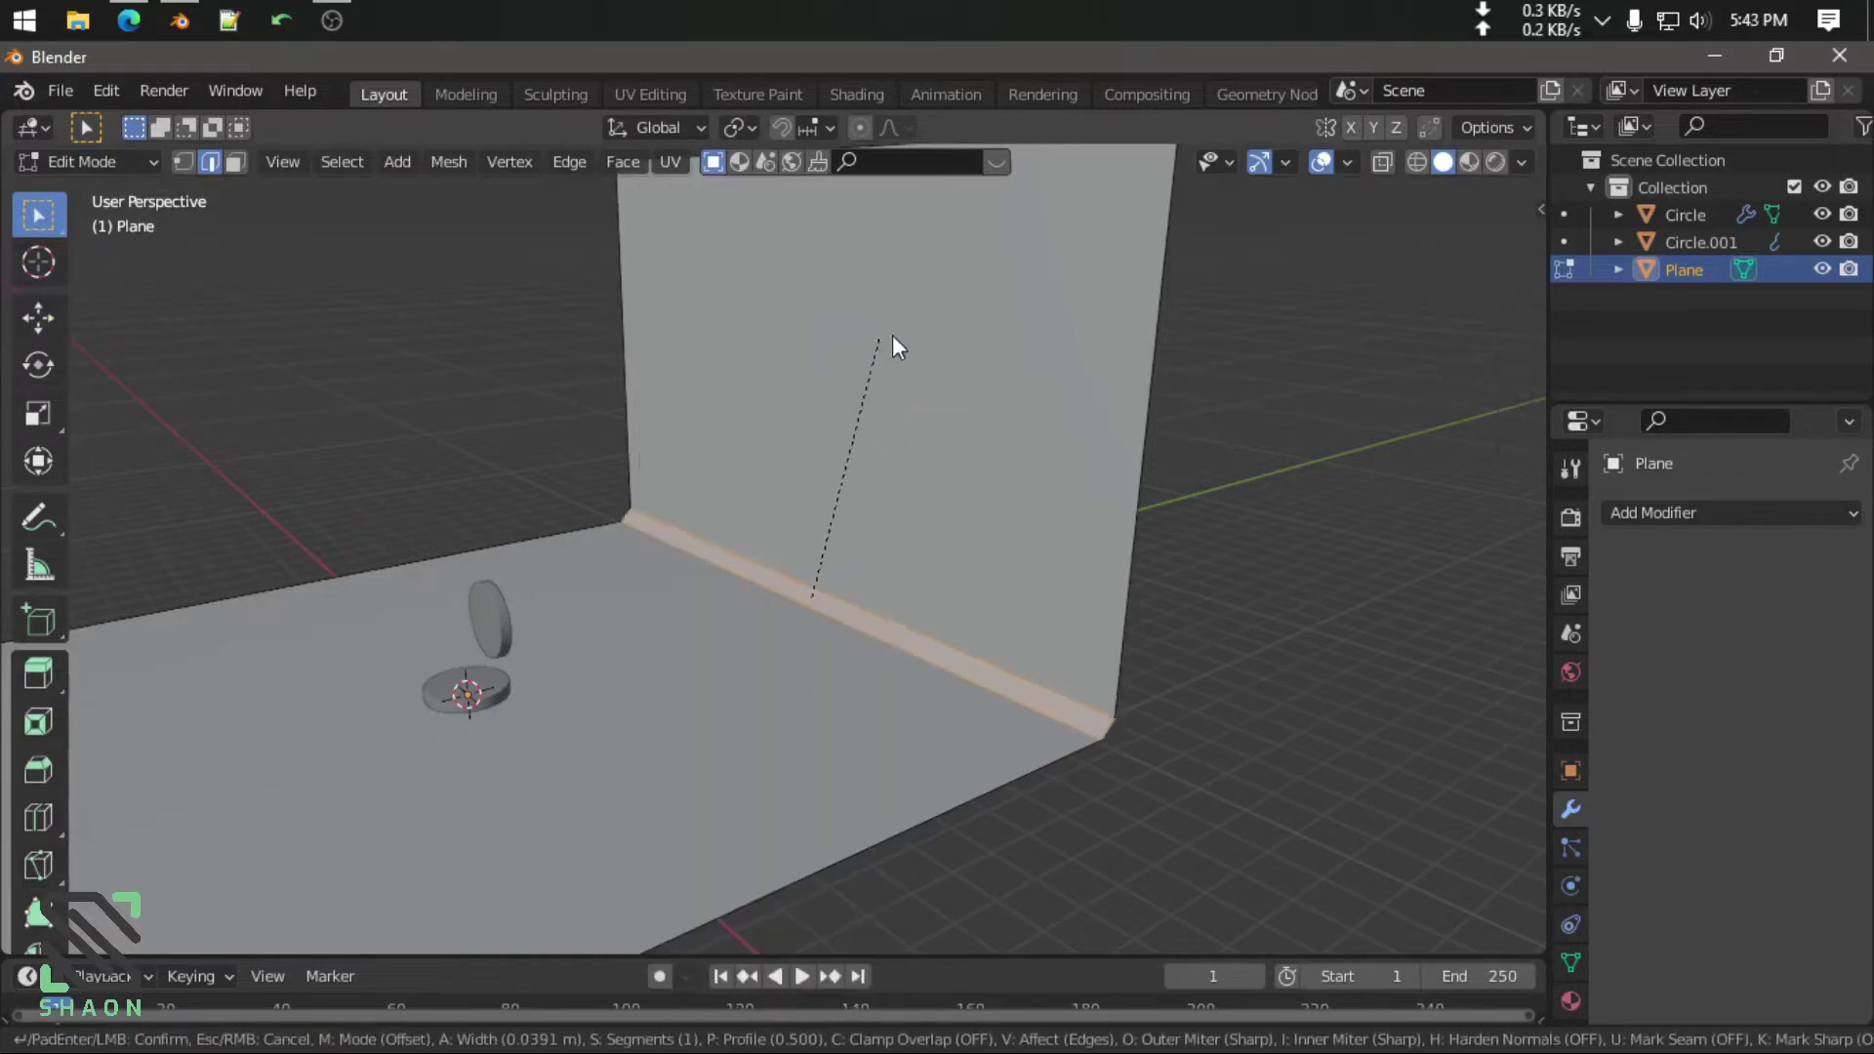
{"action": "scroll", "coordinate": [937, 328], "scroll_direction": "up", "scroll_amount": 9}
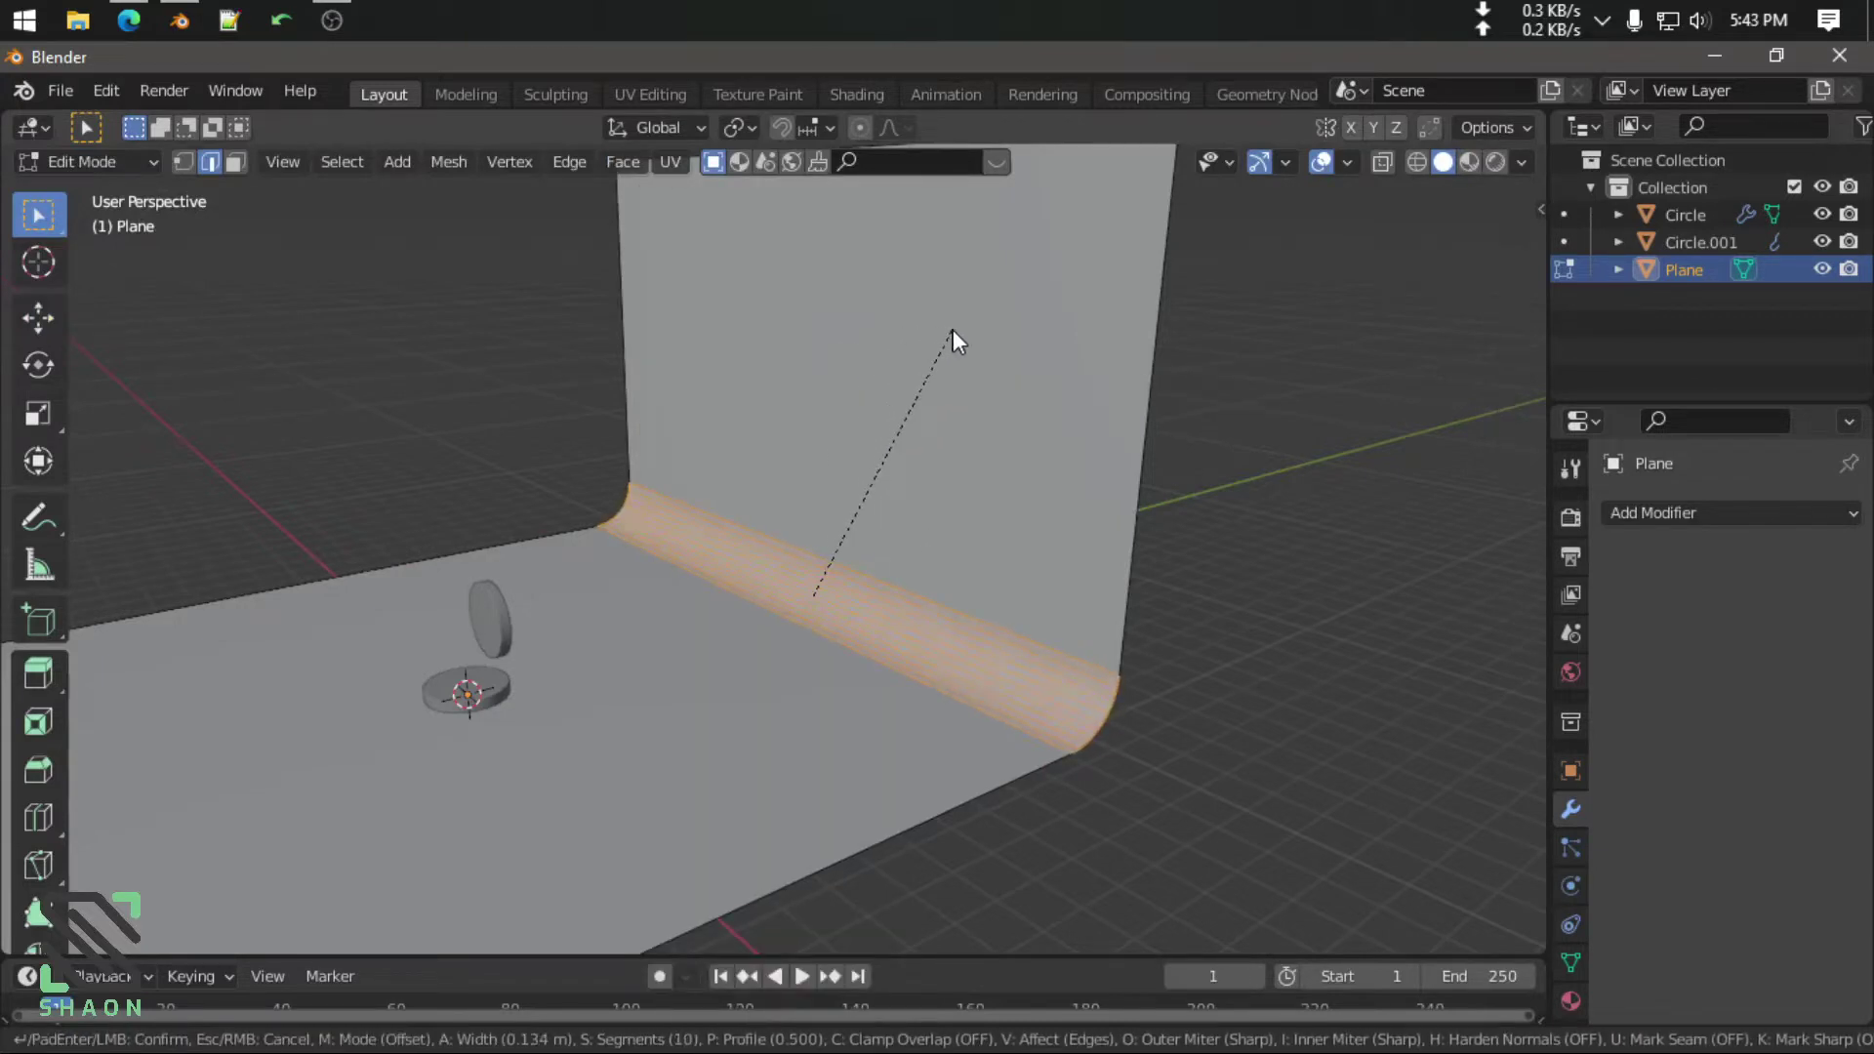
{"action": "scroll", "coordinate": [952, 330], "scroll_direction": "up", "scroll_amount": 1}
{"action": "left_click", "coordinate": [952, 330]}
{"action": "left_click", "coordinate": [178, 921]}
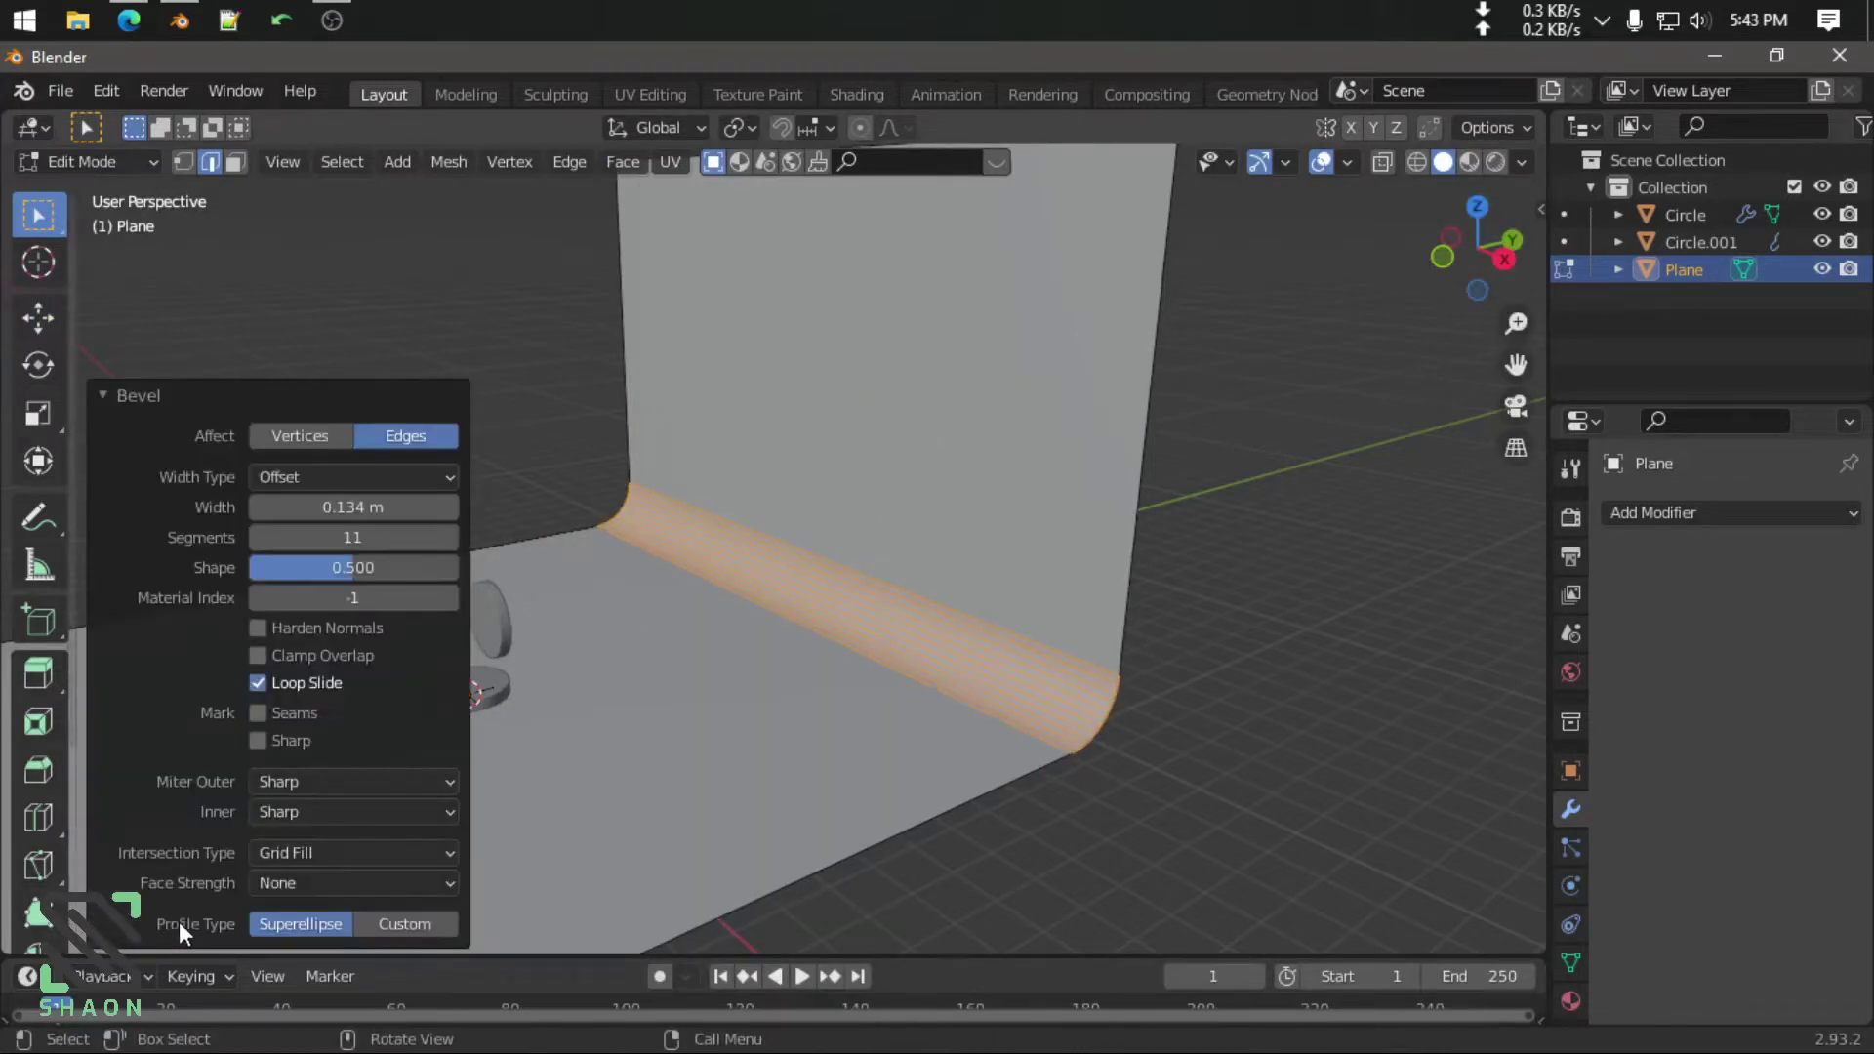
{"action": "left_click_drag", "start_coordinate": [351, 537], "coordinate": [420, 536]}
{"action": "left_click", "coordinate": [334, 537]}
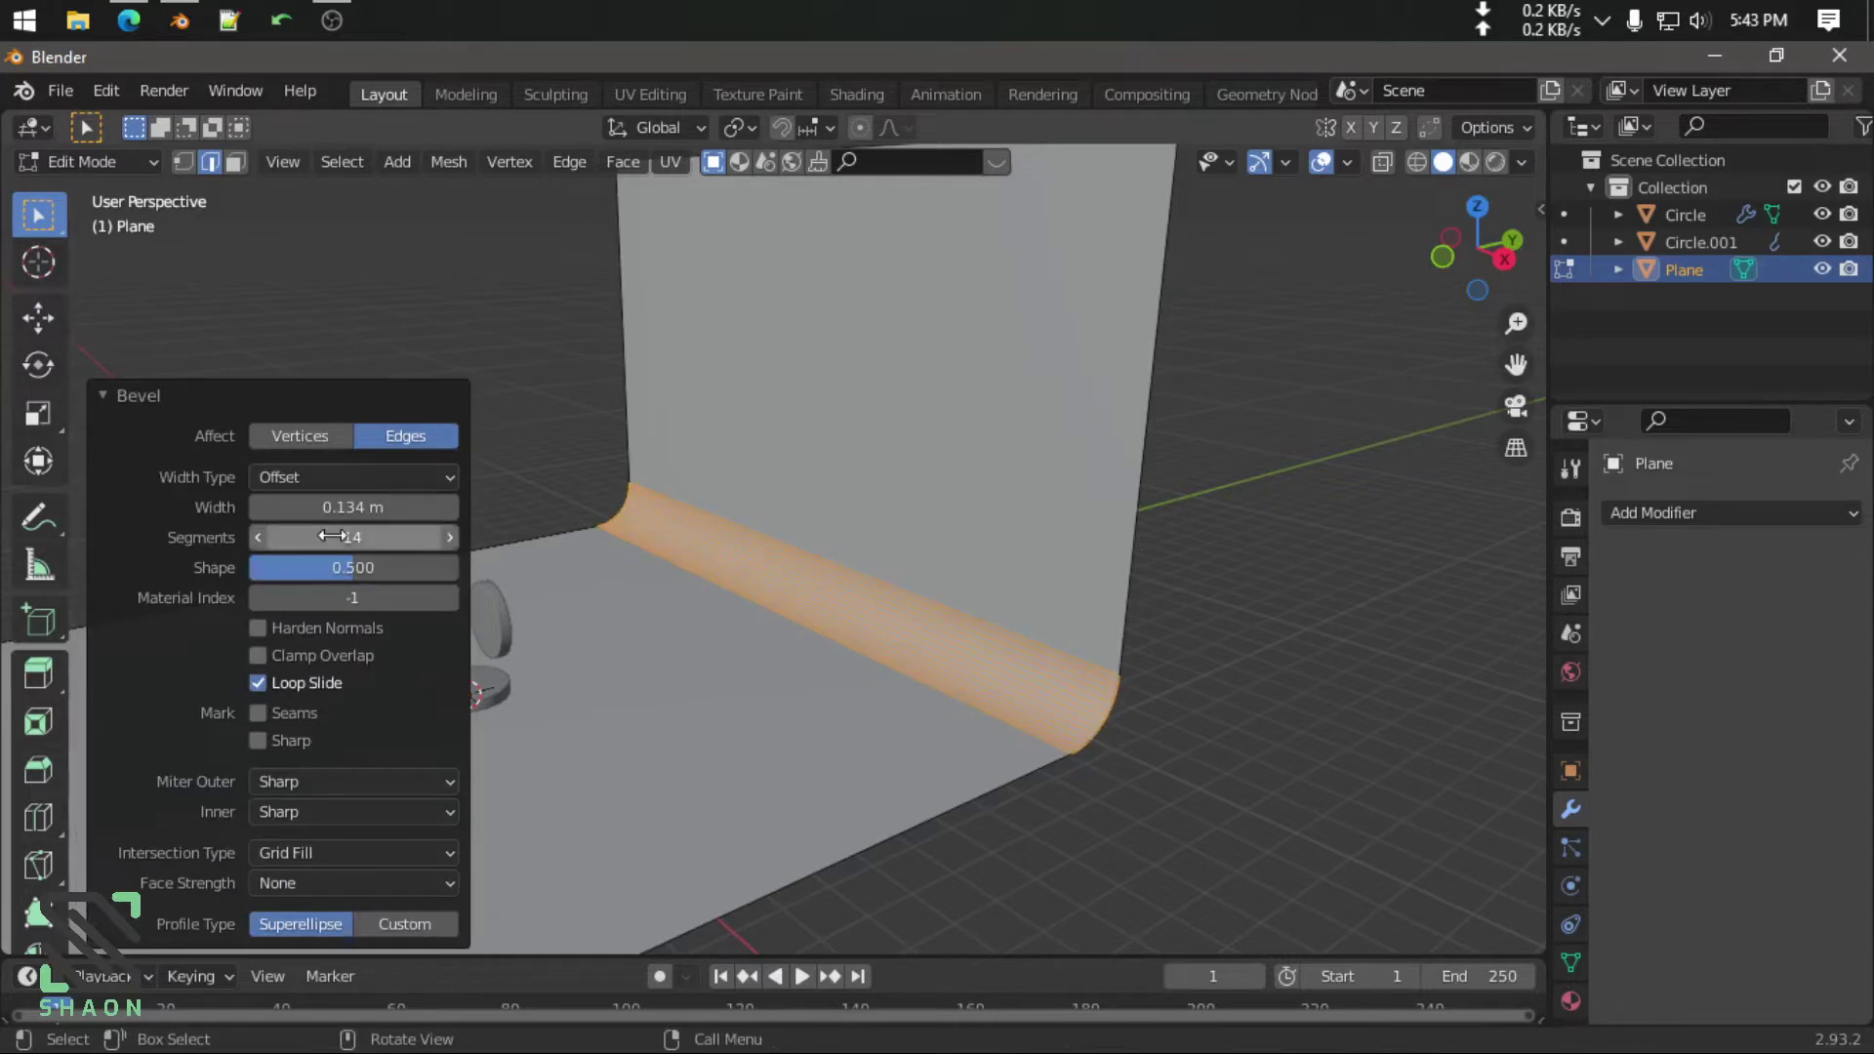
{"action": "type", "text": "14"}
{"action": "type", "text": "0"}
{"action": "key", "text": "Return"}
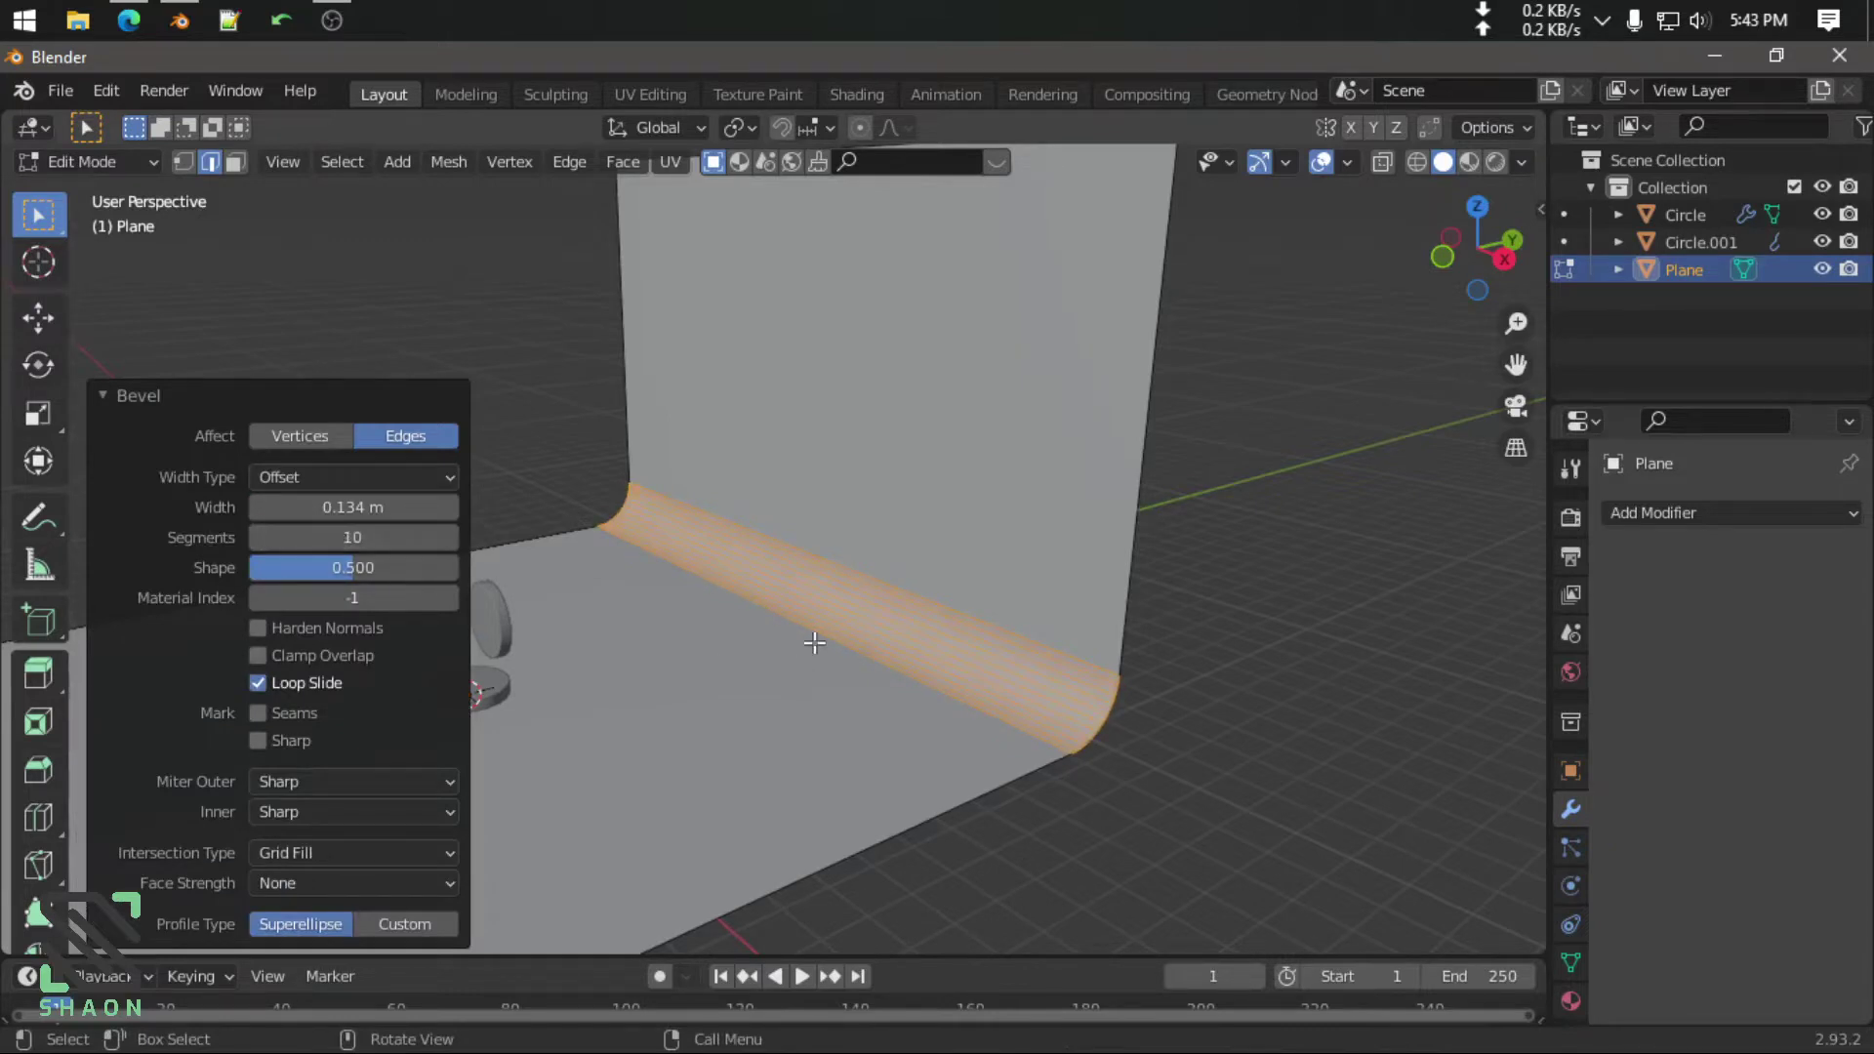
{"action": "key", "text": "Tab"}
{"action": "right_click", "coordinate": [950, 505]}
Give the curved backdrop smooth shading
{"action": "left_click", "coordinate": [920, 504]}
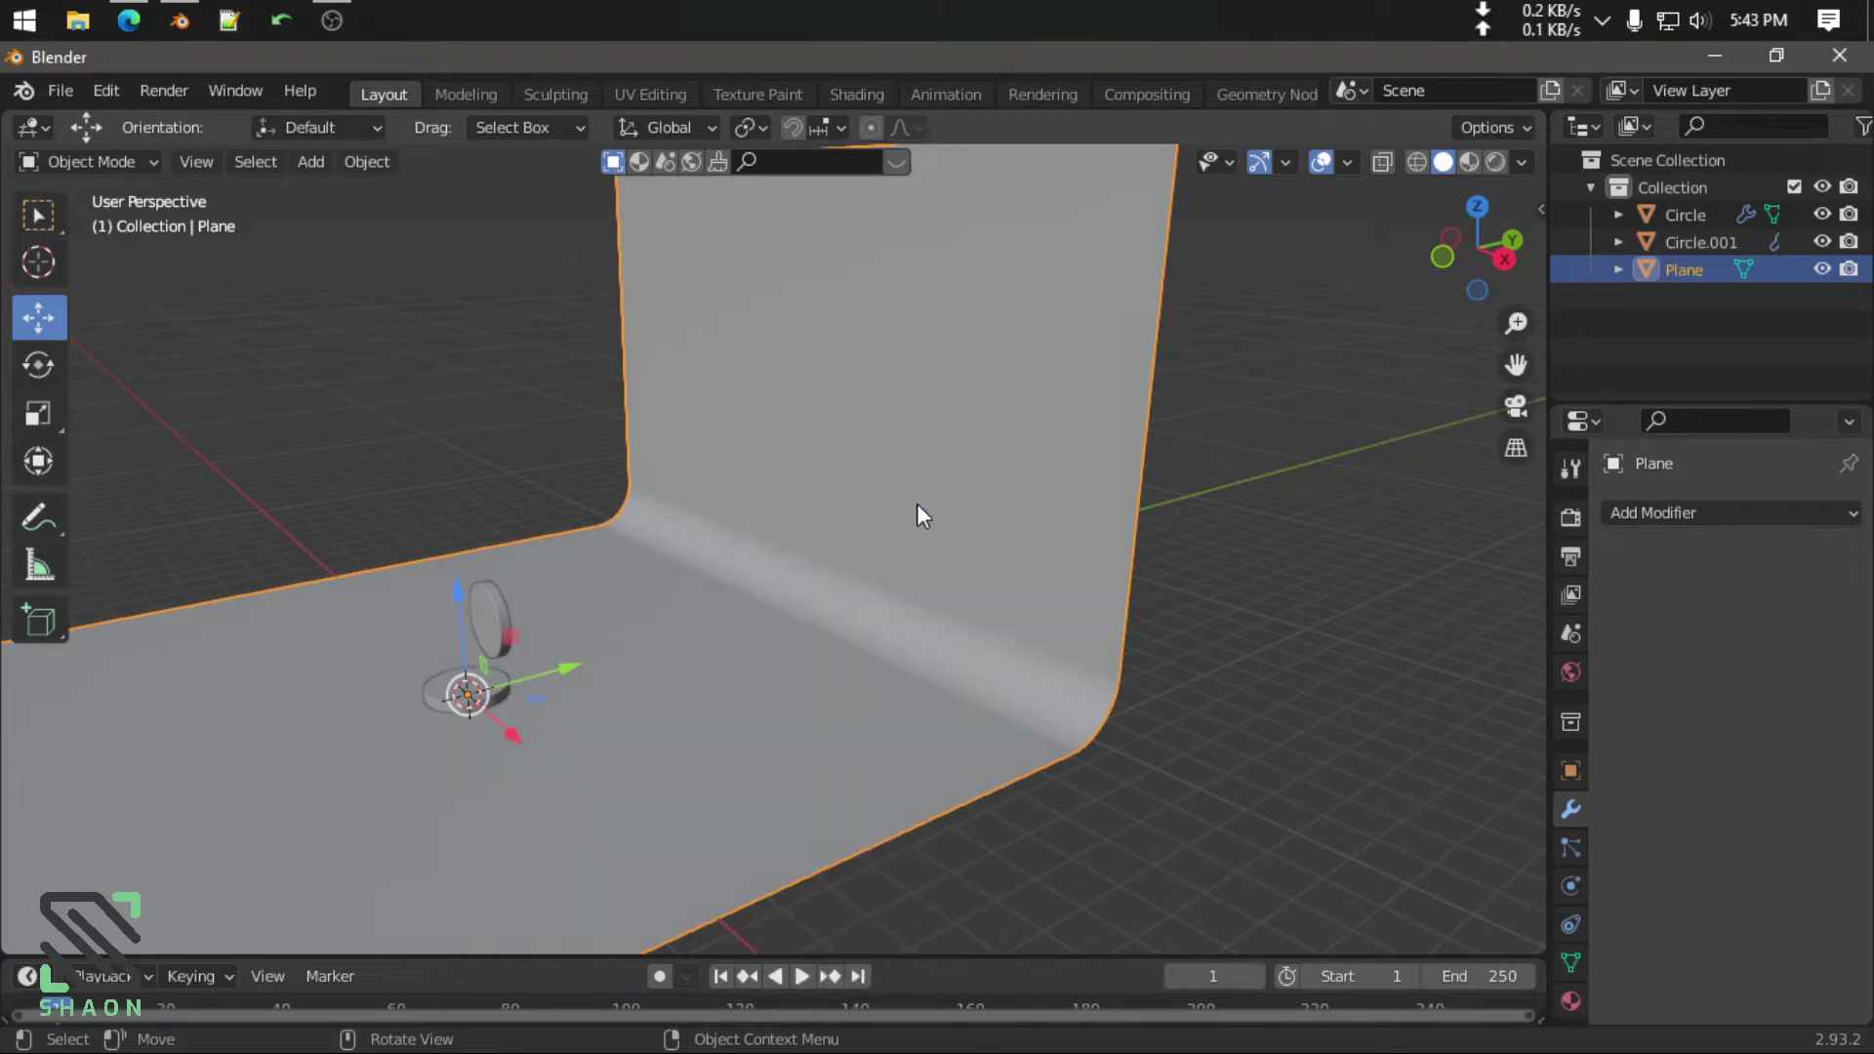
{"action": "scroll", "coordinate": [916, 503], "scroll_direction": "down", "scroll_amount": 5}
{"action": "mouse_move", "coordinate": [892, 524]}
{"action": "middle_mouse_down"}
{"action": "mouse_move", "coordinate": [994, 518]}
{"action": "mouse_move", "coordinate": [946, 517]}
{"action": "middle_mouse_up"}
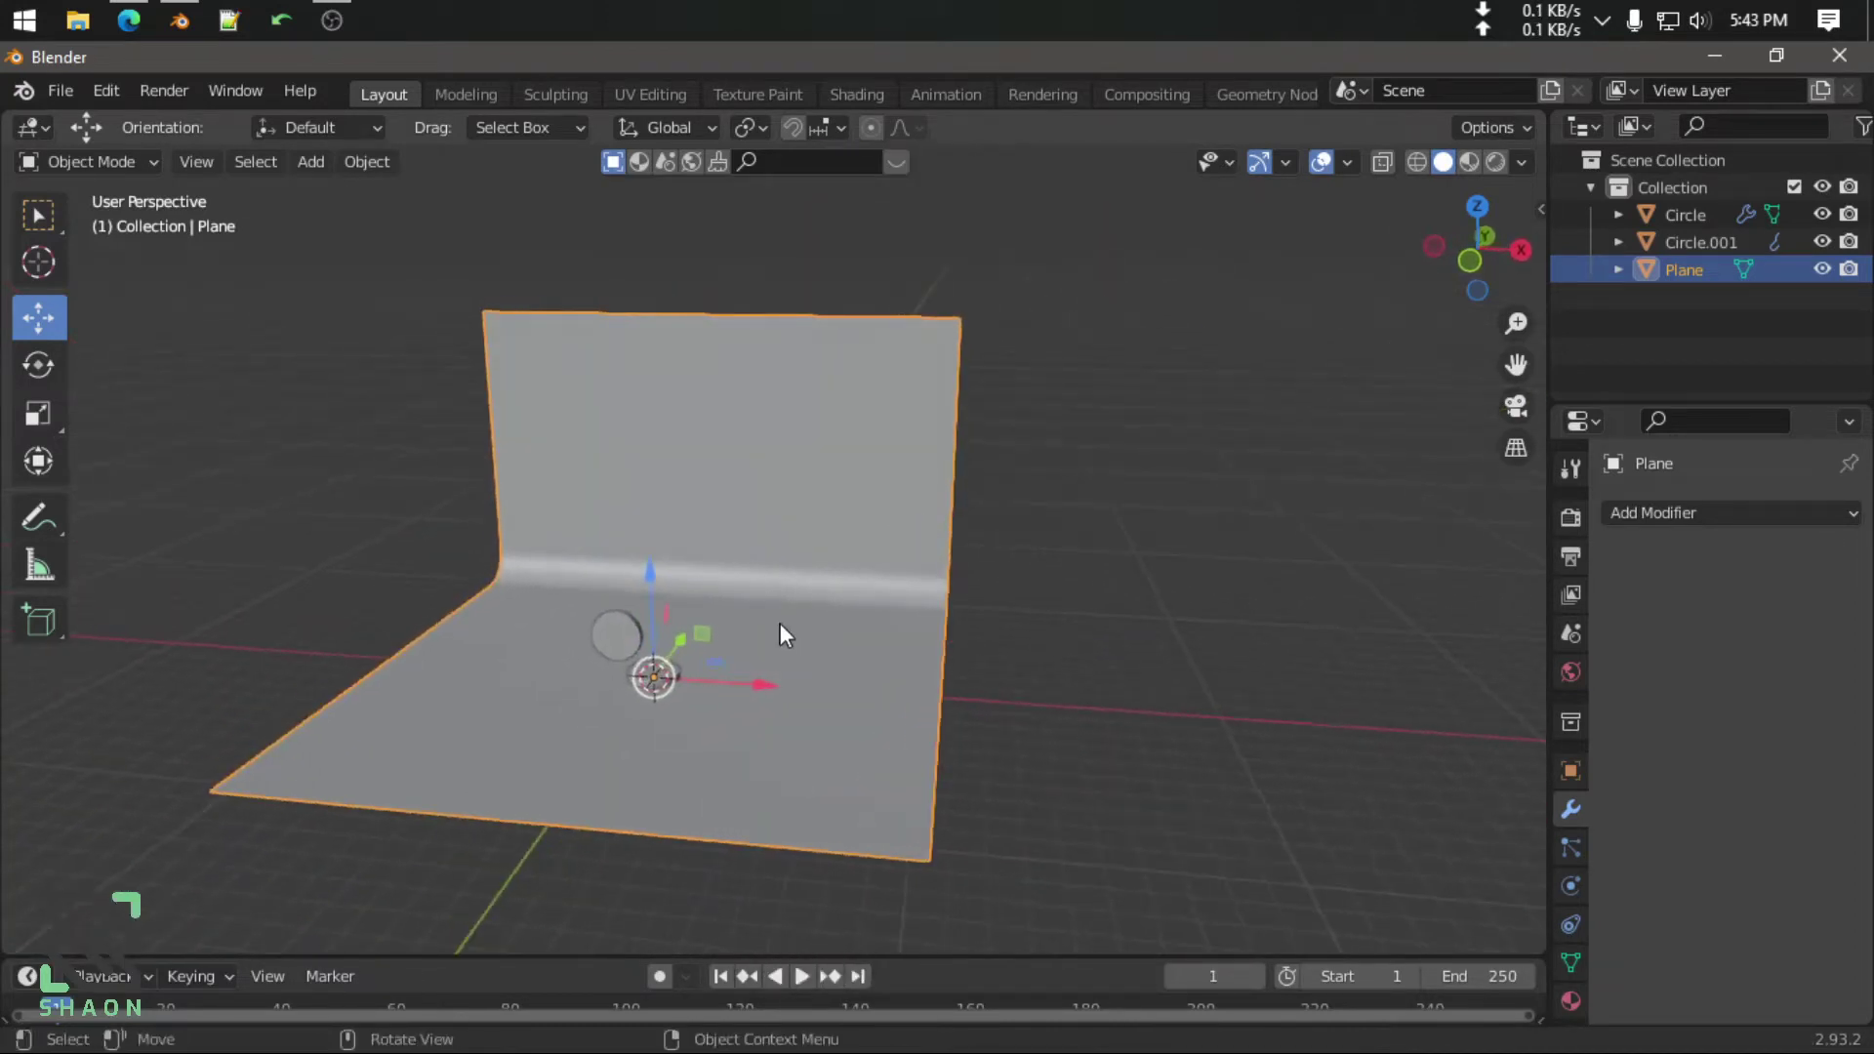
{"action": "scroll", "coordinate": [780, 629], "scroll_direction": "up", "scroll_amount": 2}
In front view, select the upright disc and scale it up by 1.111
{"action": "key", "text": "KP_1"}
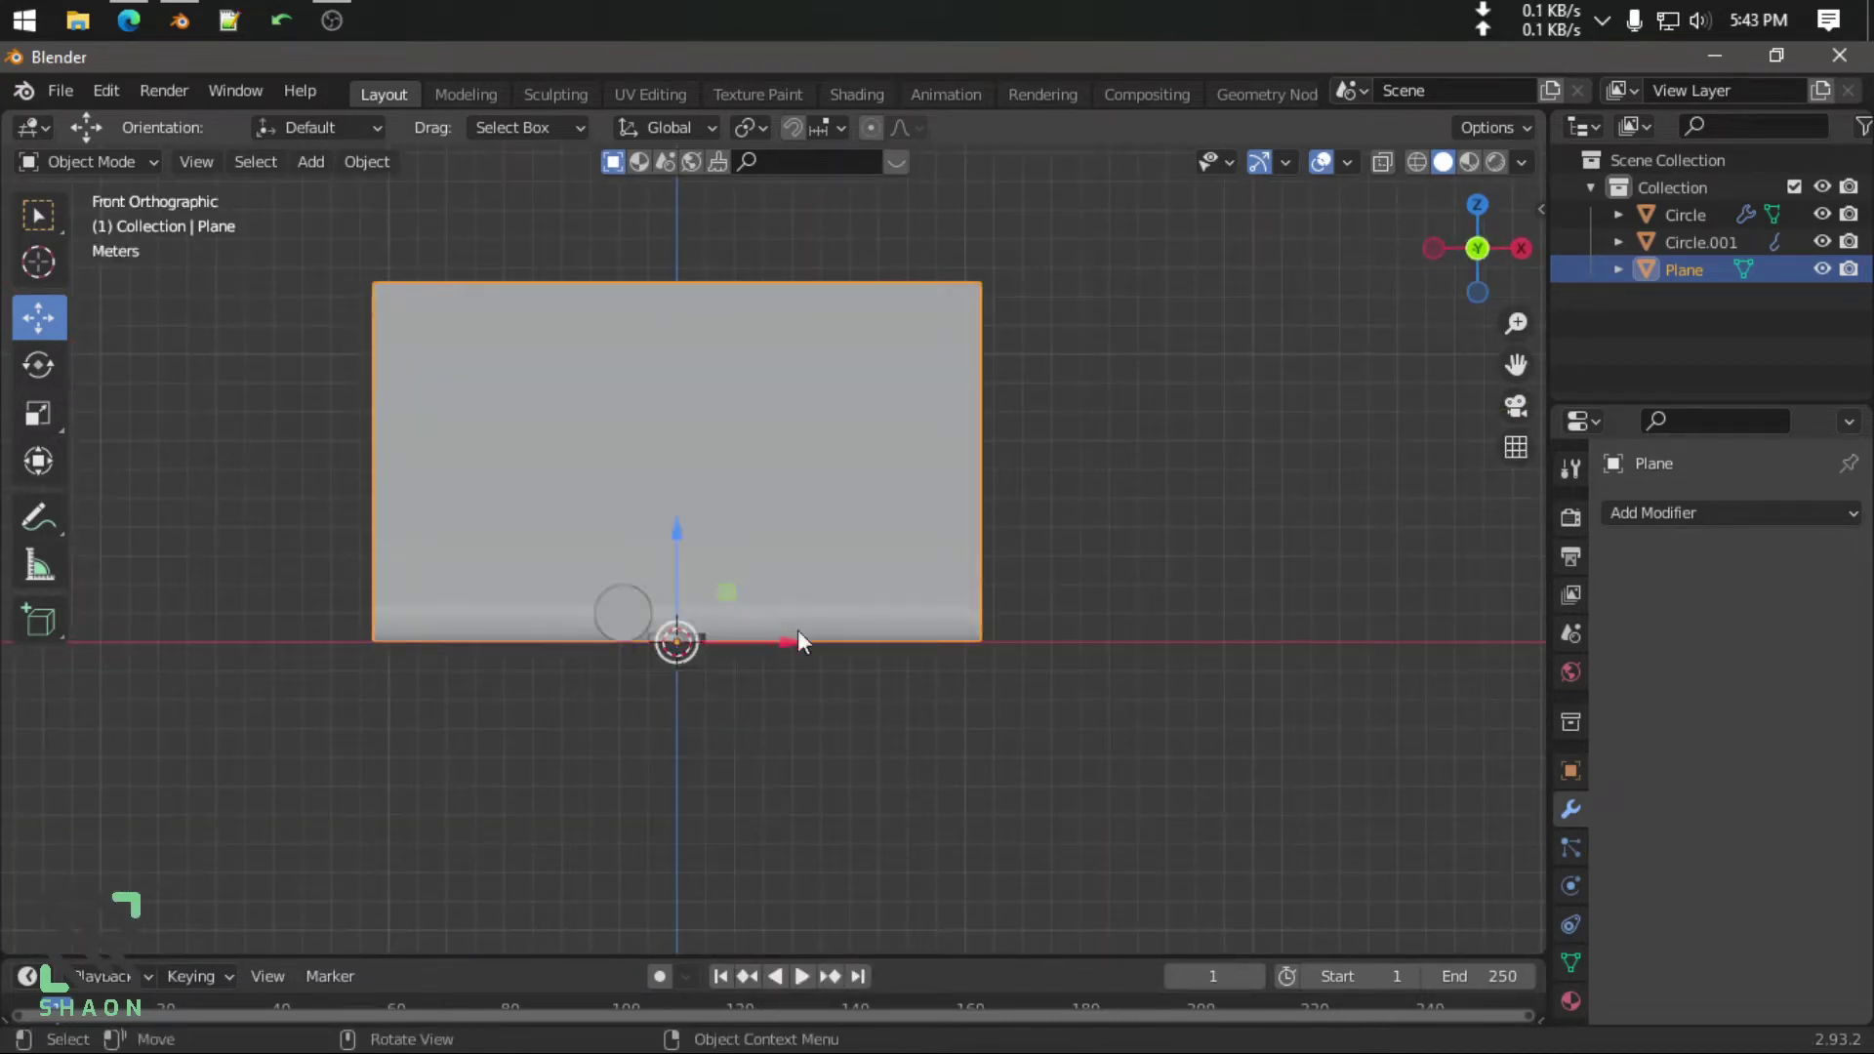
{"action": "scroll", "coordinate": [664, 778], "scroll_direction": "up", "scroll_amount": 5}
{"action": "scroll", "coordinate": [810, 771], "scroll_direction": "up", "scroll_amount": 4}
{"action": "middle_click_drag", "start_coordinate": [810, 771], "coordinate": [753, 562], "text": "shift"}
{"action": "scroll", "coordinate": [753, 562], "scroll_direction": "up", "scroll_amount": 2}
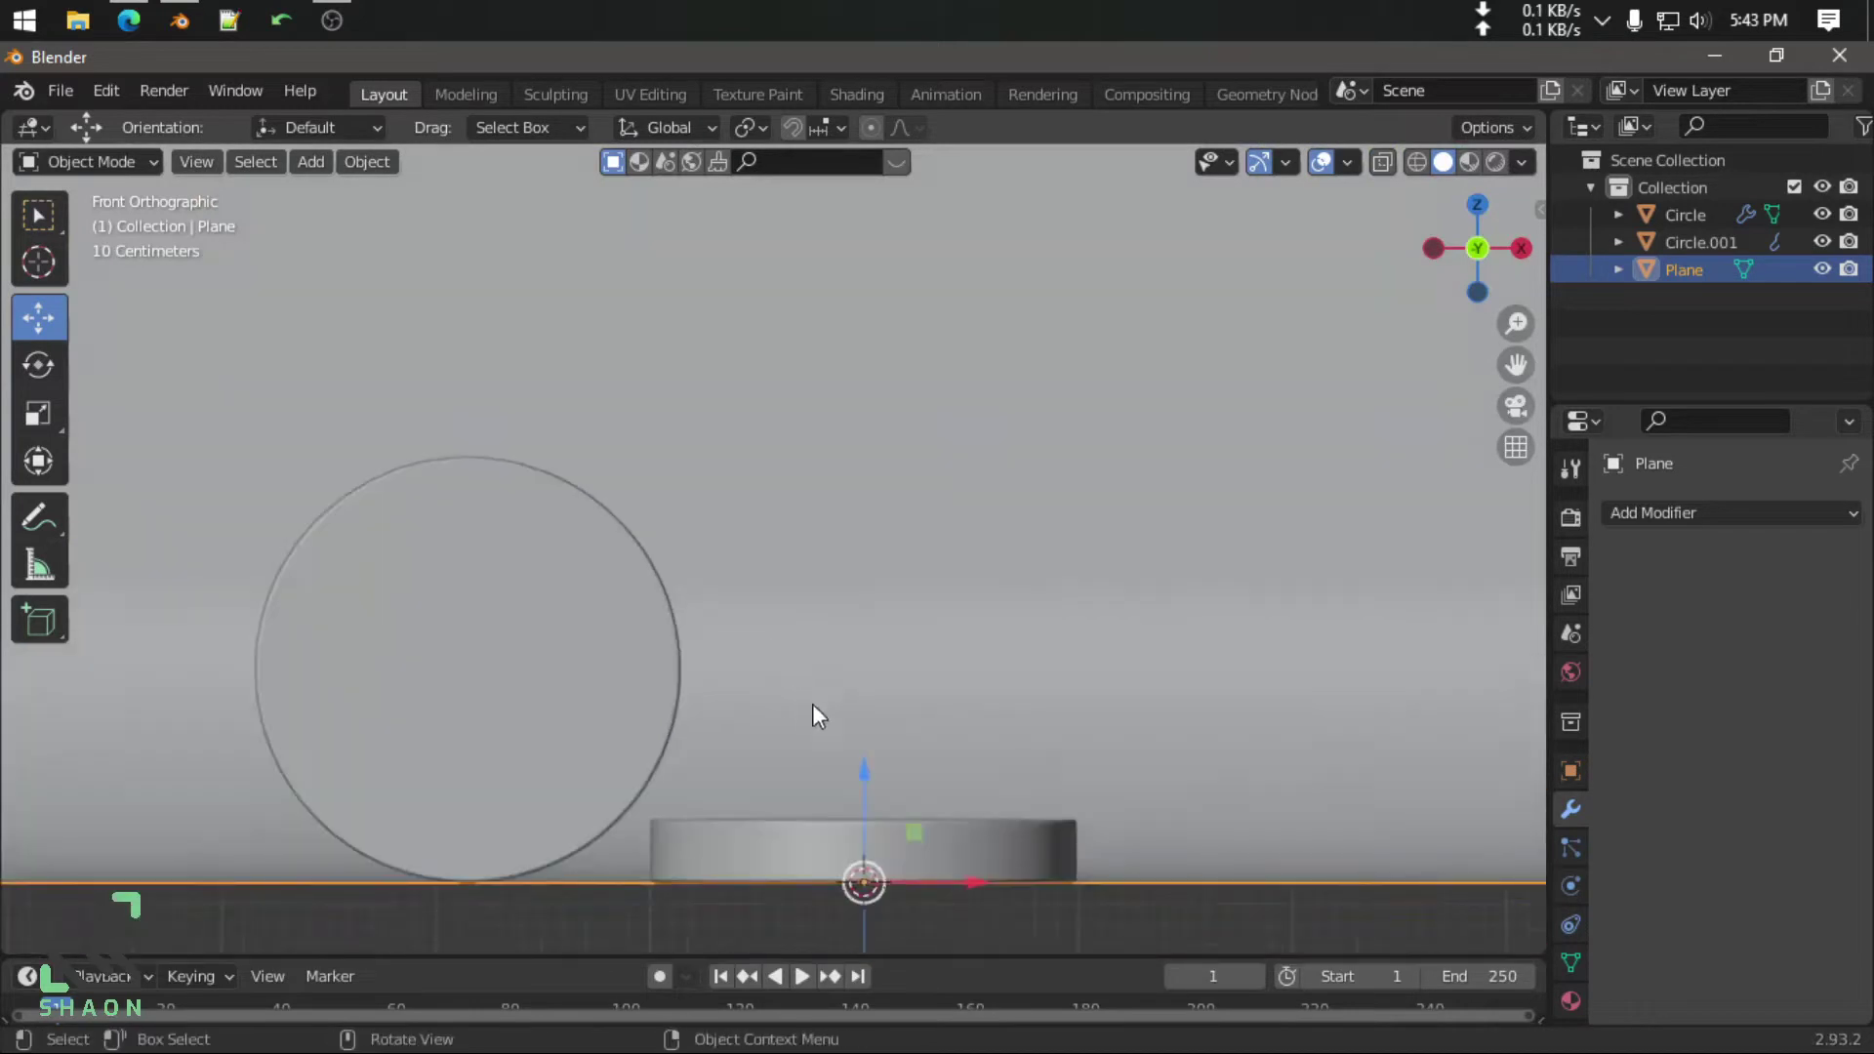
{"action": "left_click", "coordinate": [695, 548]}
{"action": "key", "text": "s"}
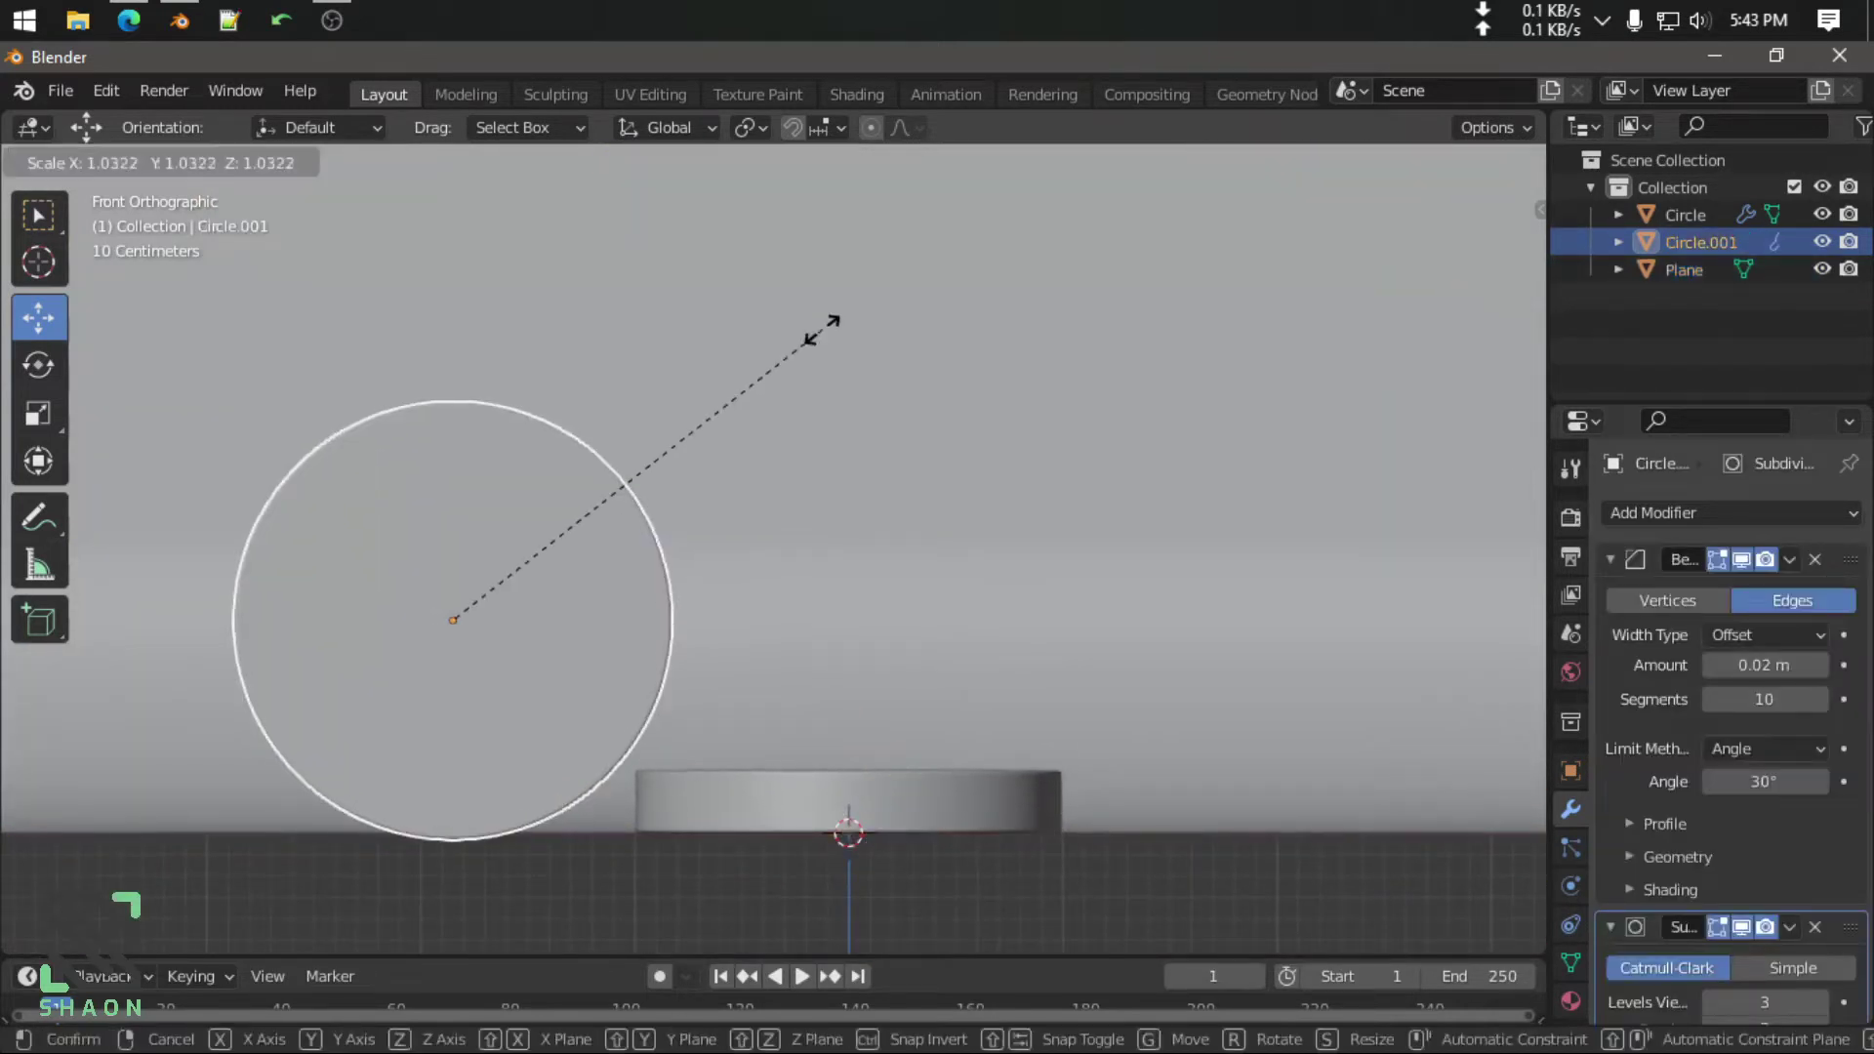
{"action": "left_click", "coordinate": [672, 634]}
Raise the disc 0.12175 m along Z above the podium
{"action": "key", "text": "g"}
{"action": "key", "text": "z"}
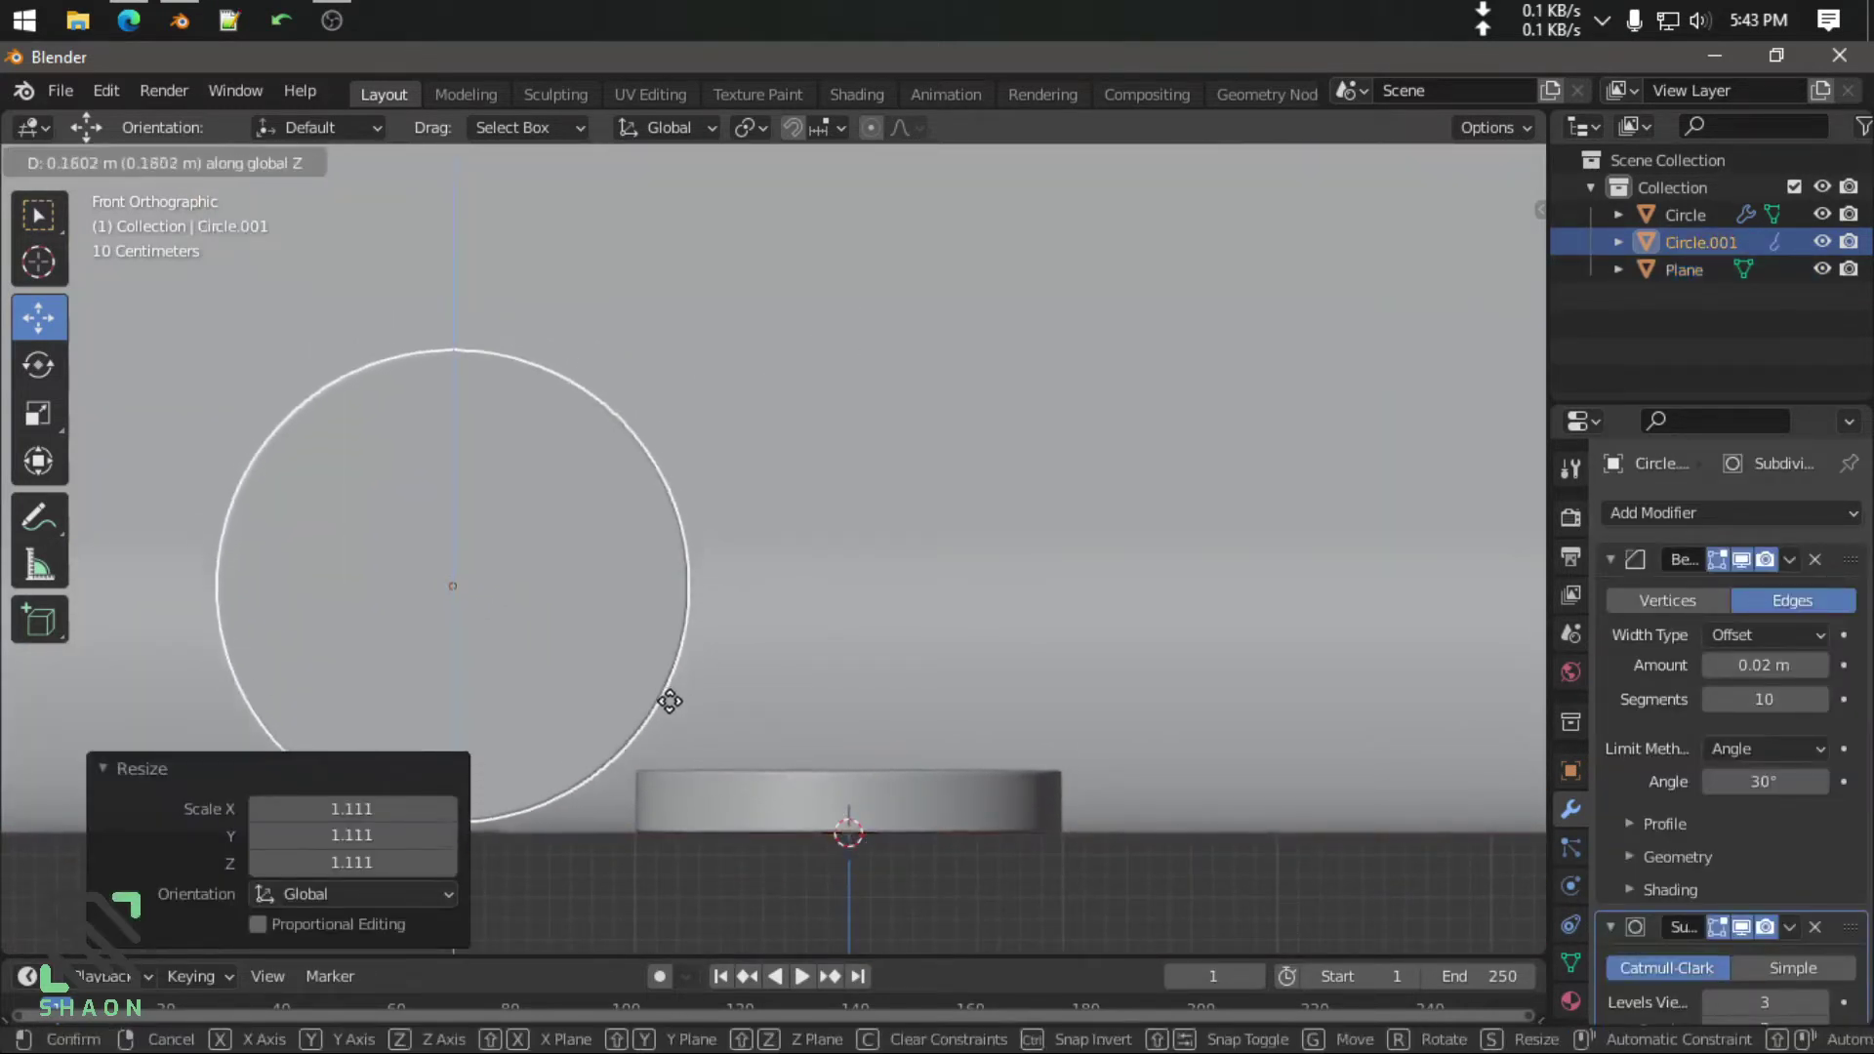
{"action": "left_click", "coordinate": [670, 712]}
{"action": "mouse_move", "coordinate": [748, 676]}
{"action": "middle_mouse_down", "text": "shift"}
{"action": "mouse_move", "coordinate": [842, 626]}
{"action": "mouse_move", "coordinate": [816, 577]}
{"action": "middle_mouse_up", "text": "shift"}
{"action": "scroll", "coordinate": [902, 586], "scroll_direction": "down", "scroll_amount": 3}
{"action": "key", "text": "shift+a"}
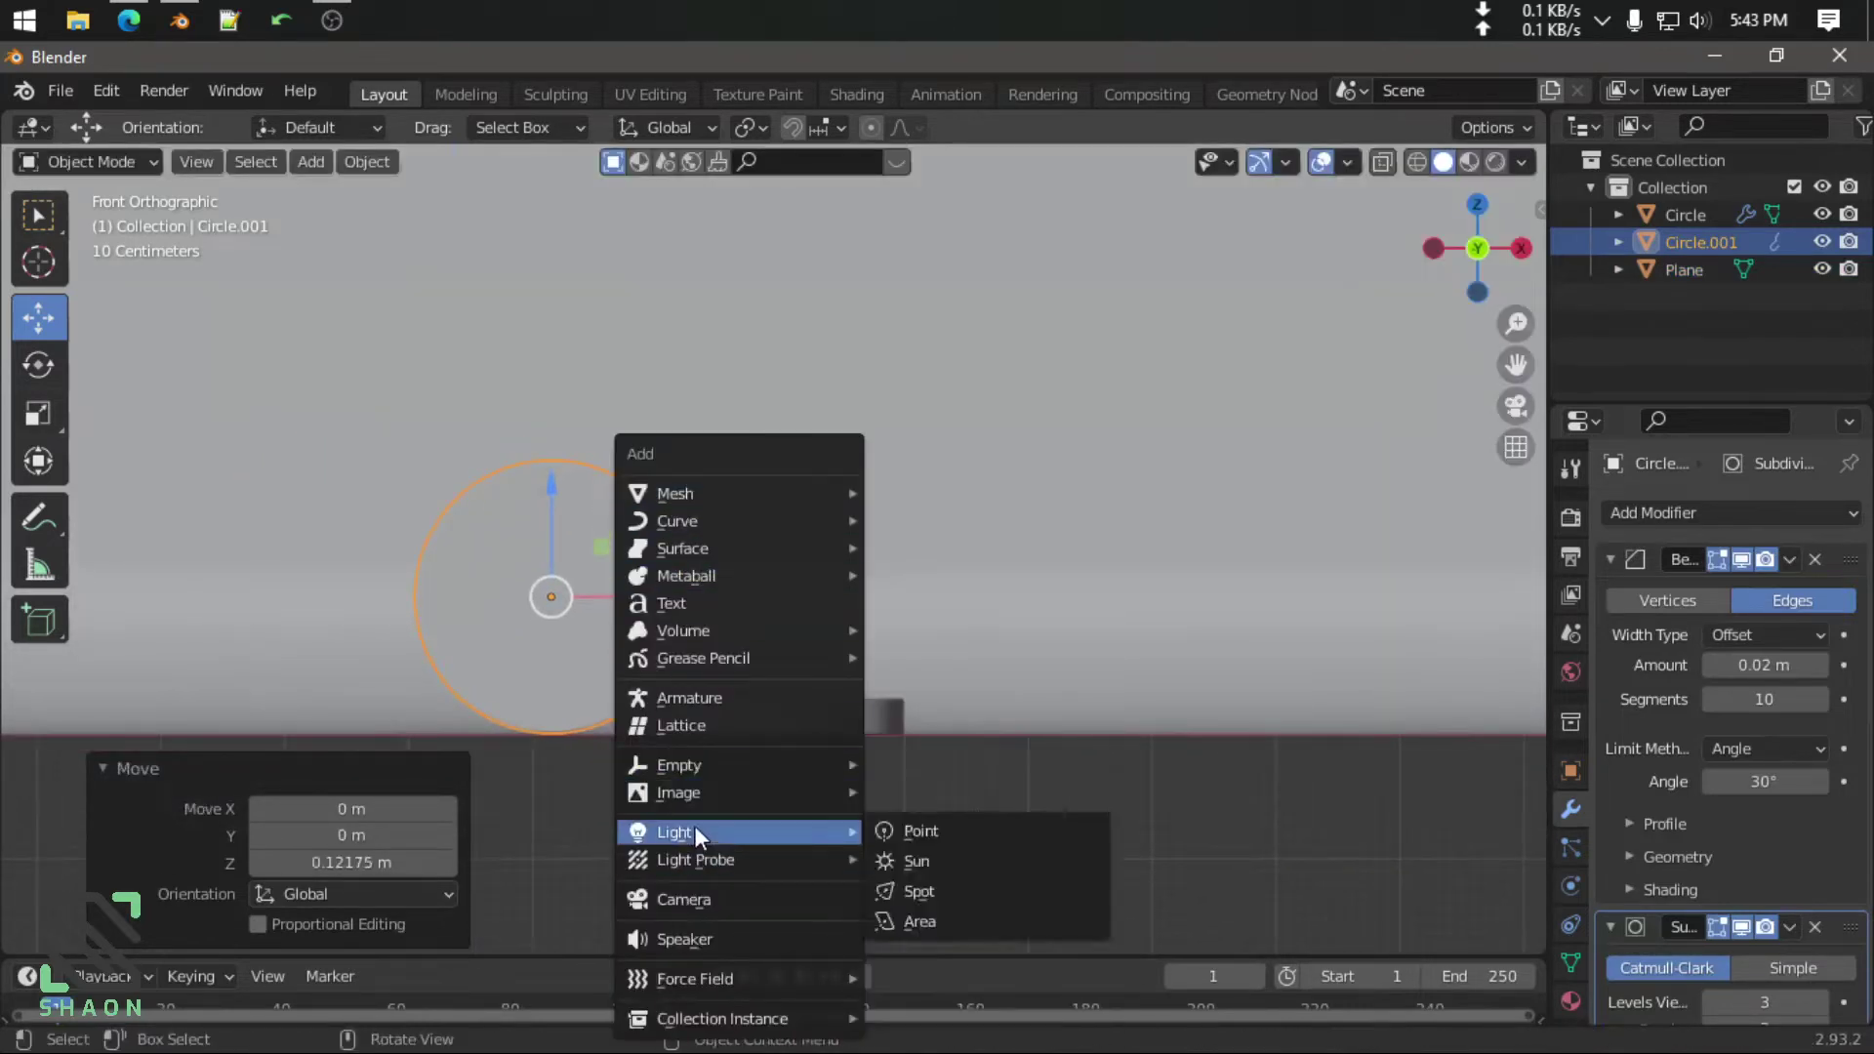
Add a camera and align it to the current view
{"action": "left_click", "coordinate": [684, 899]}
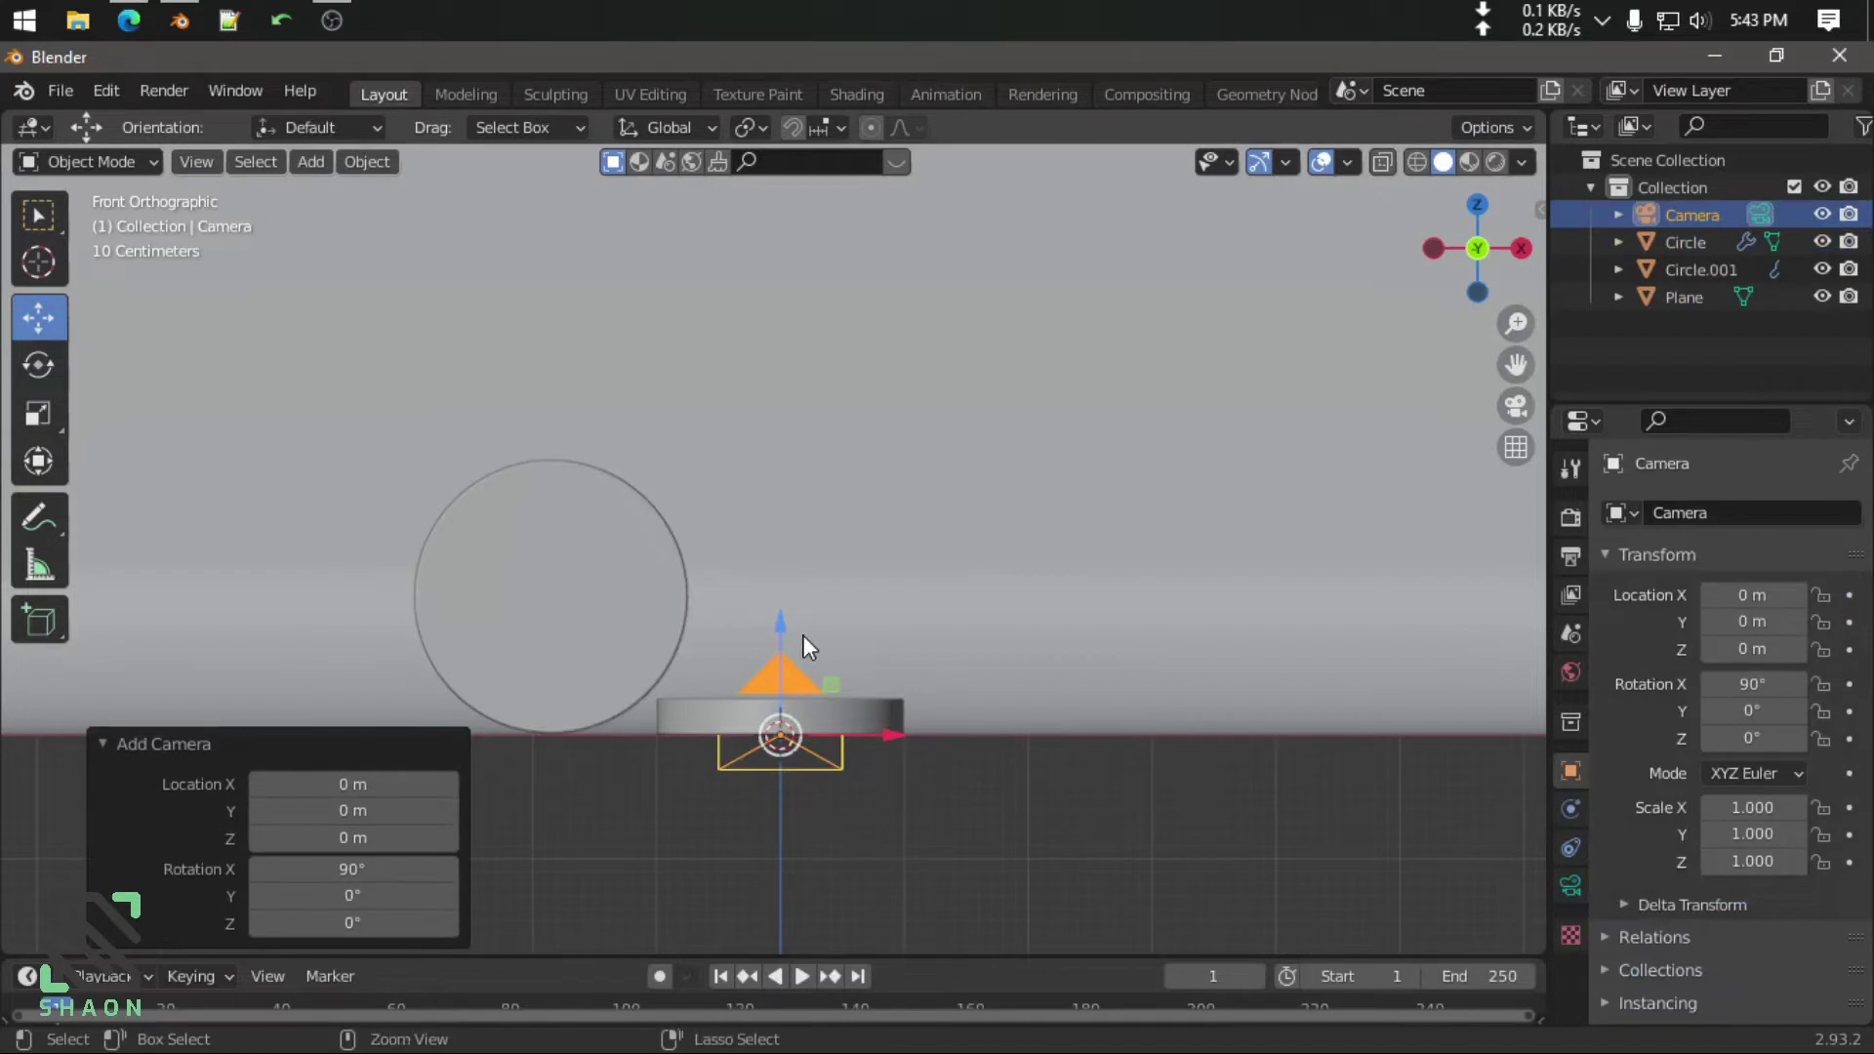
{"action": "key", "text": "ctrl+alt+KP_0"}
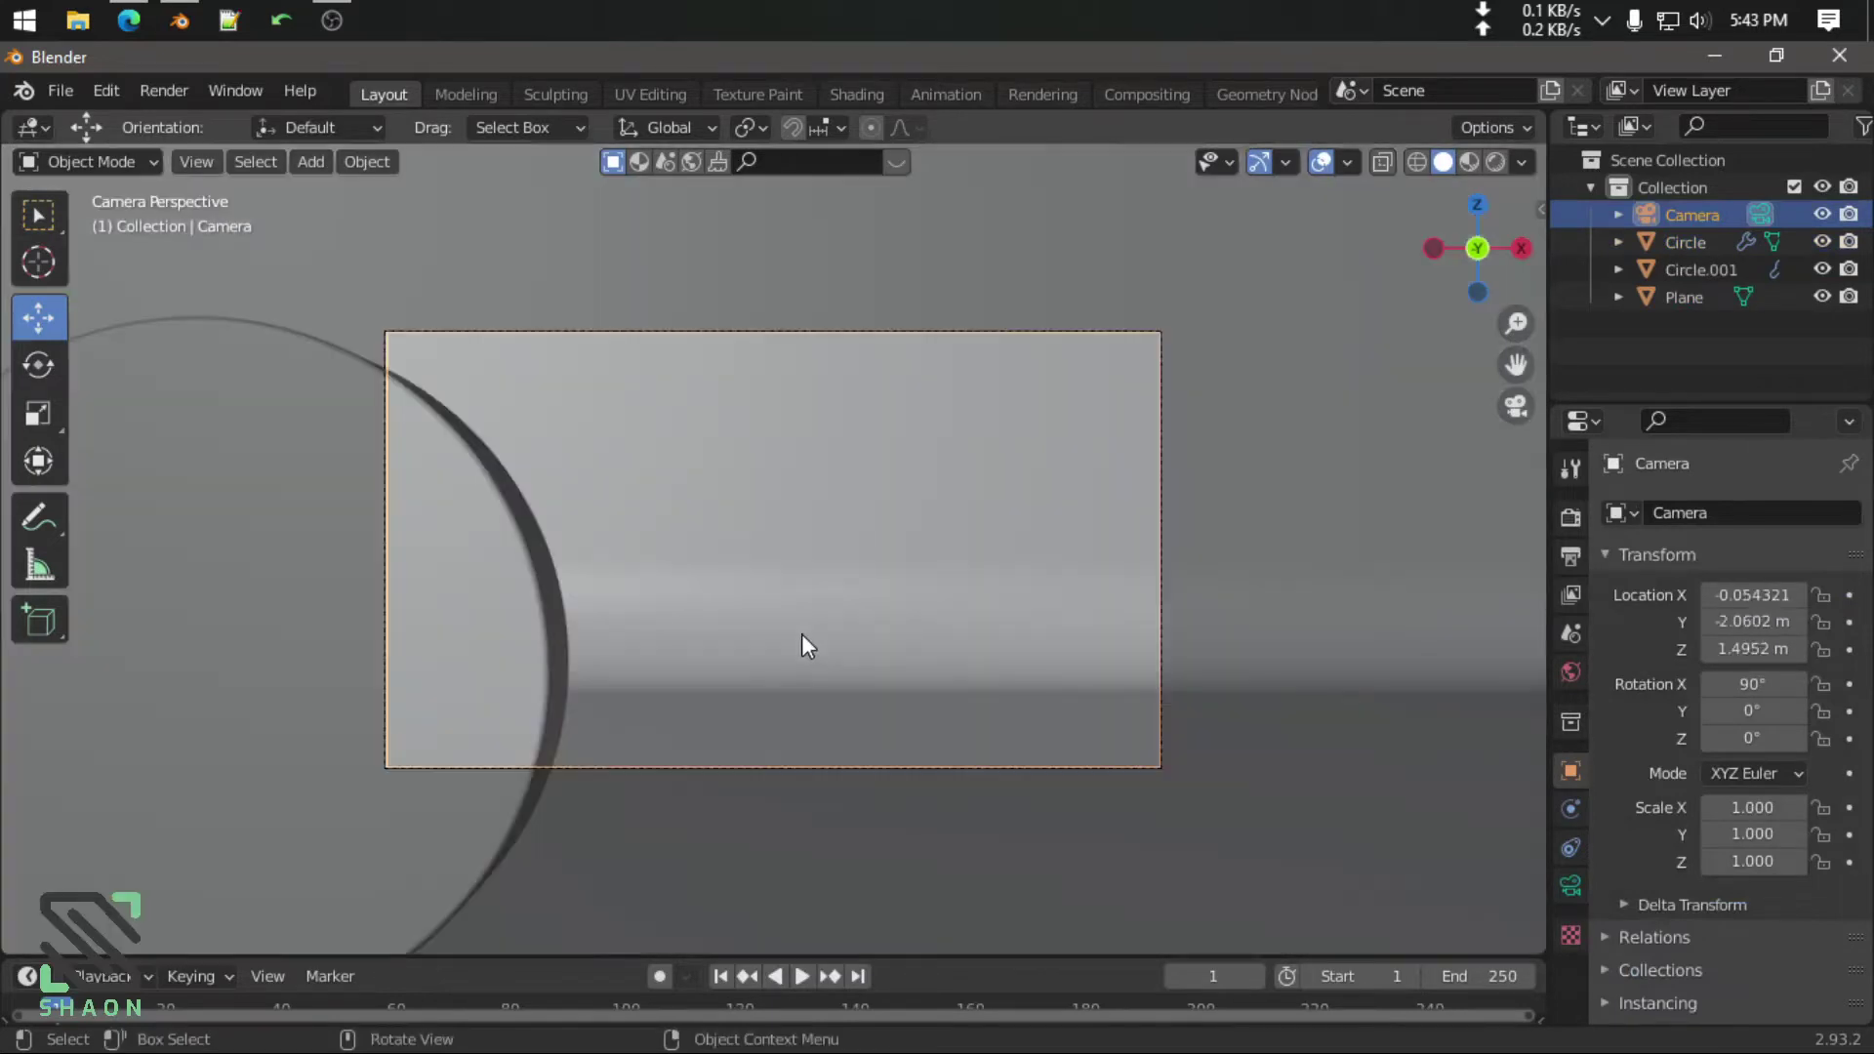
{"action": "scroll", "coordinate": [566, 579], "scroll_direction": "down", "scroll_amount": 2}
{"action": "scroll", "coordinate": [566, 579], "scroll_direction": "up", "scroll_amount": 1}
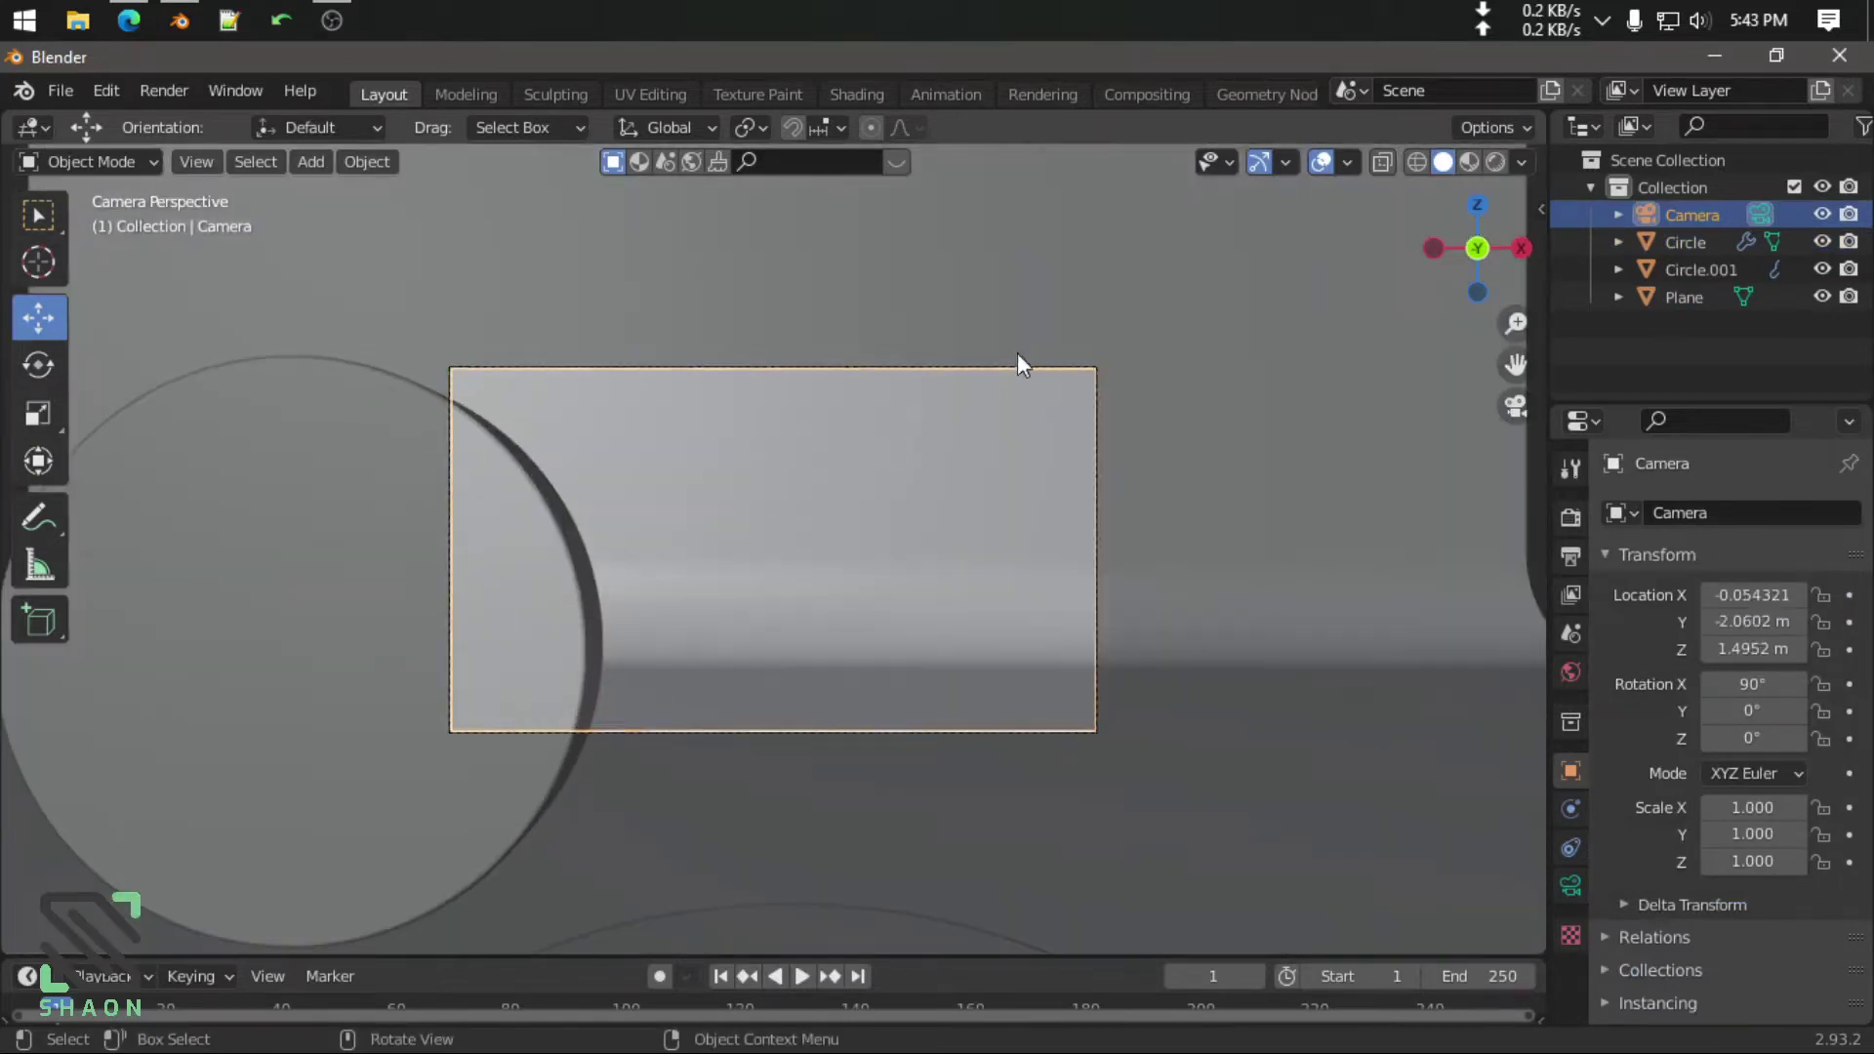
Lock the camera to the view and pan it to frame the podium and upright disc
{"action": "key", "text": "n"}
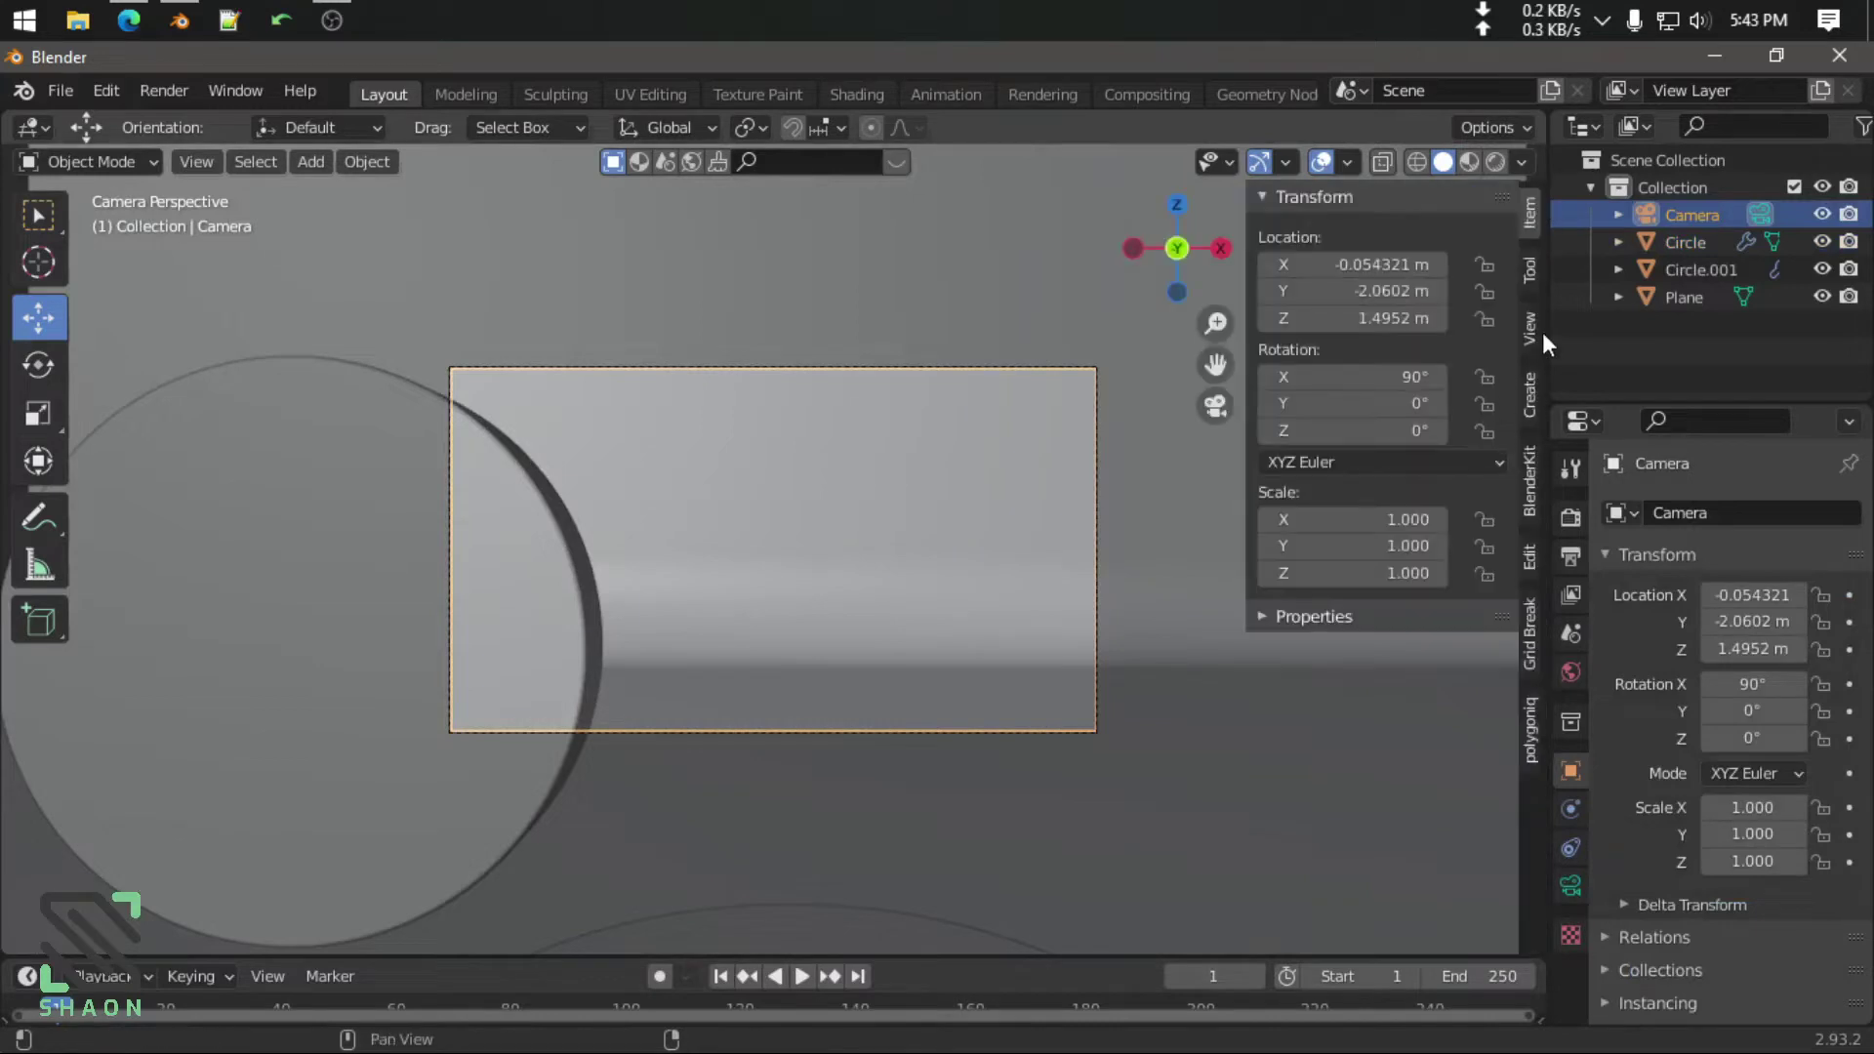
{"action": "left_click", "coordinate": [1529, 328]}
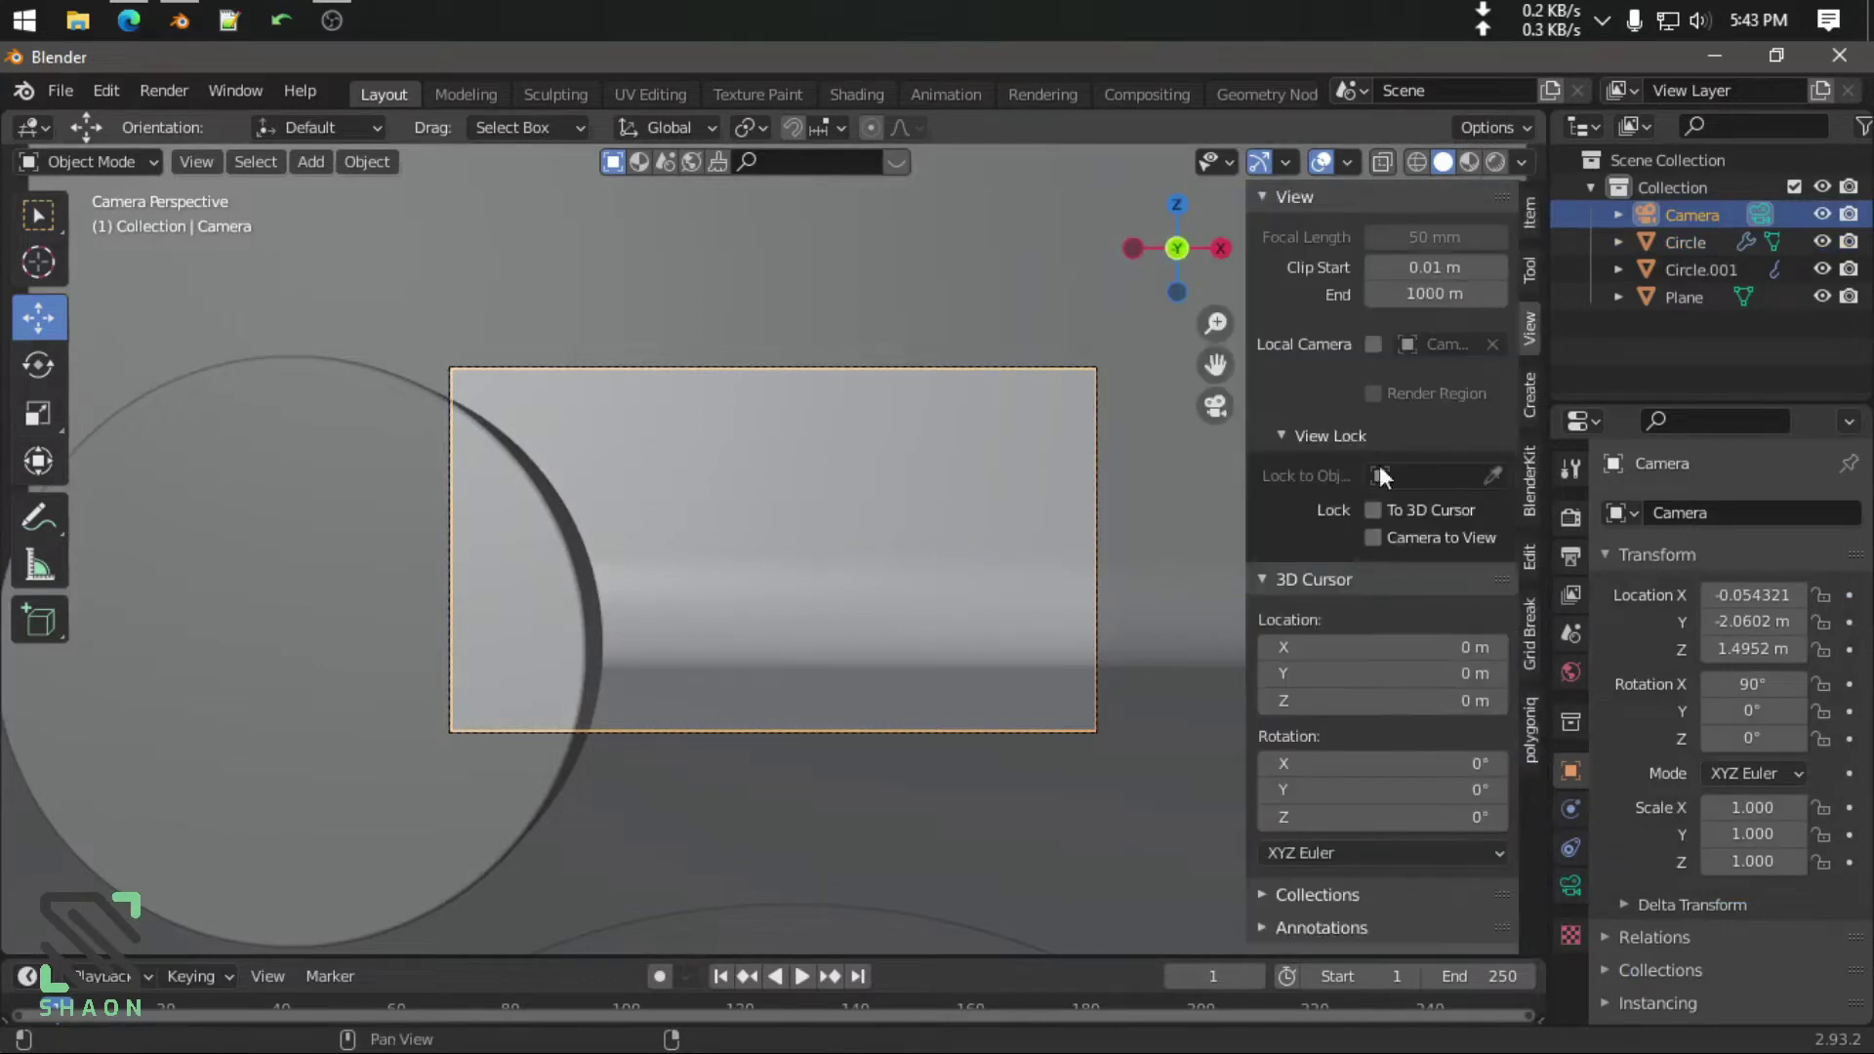
{"action": "left_click", "coordinate": [1417, 542]}
{"action": "scroll", "coordinate": [612, 688], "scroll_direction": "down", "scroll_amount": 5}
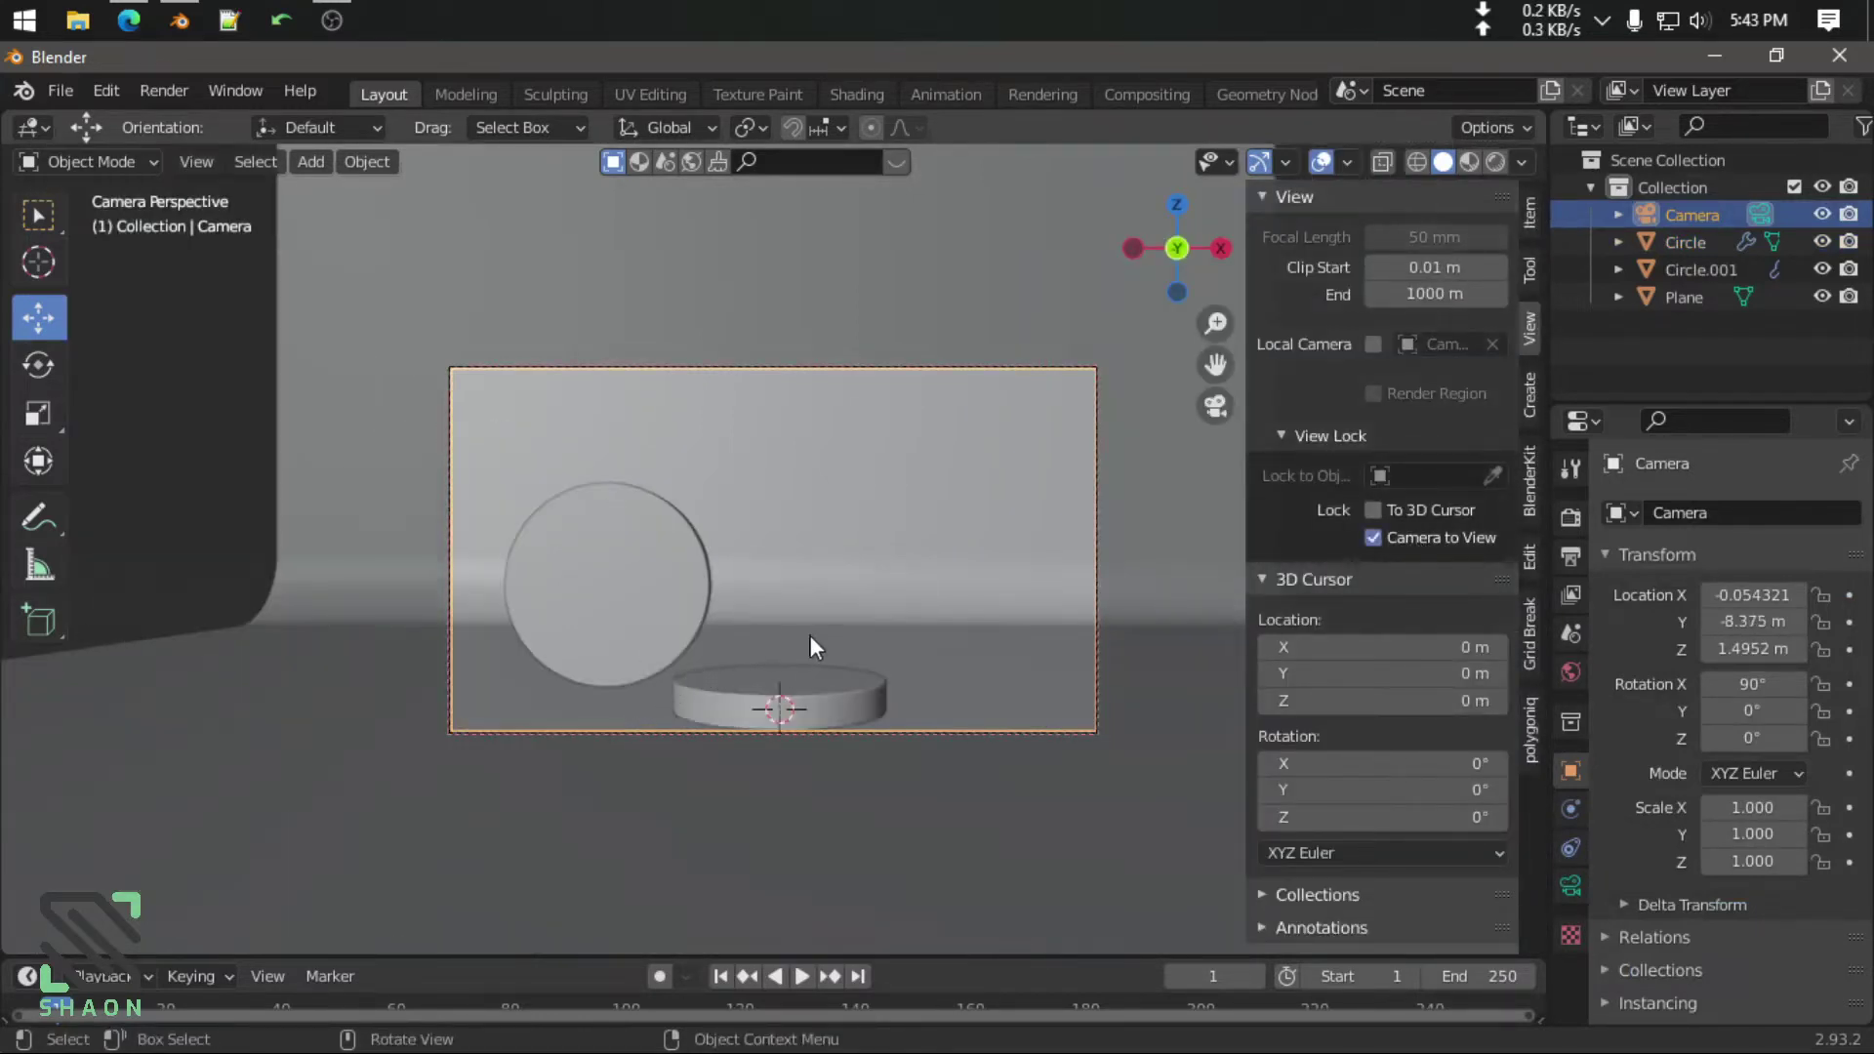
{"action": "mouse_move", "coordinate": [810, 636]}
{"action": "middle_mouse_down", "text": "shift"}
{"action": "mouse_move", "coordinate": [832, 599]}
{"action": "mouse_move", "coordinate": [845, 613]}
{"action": "middle_mouse_up", "text": "shift"}
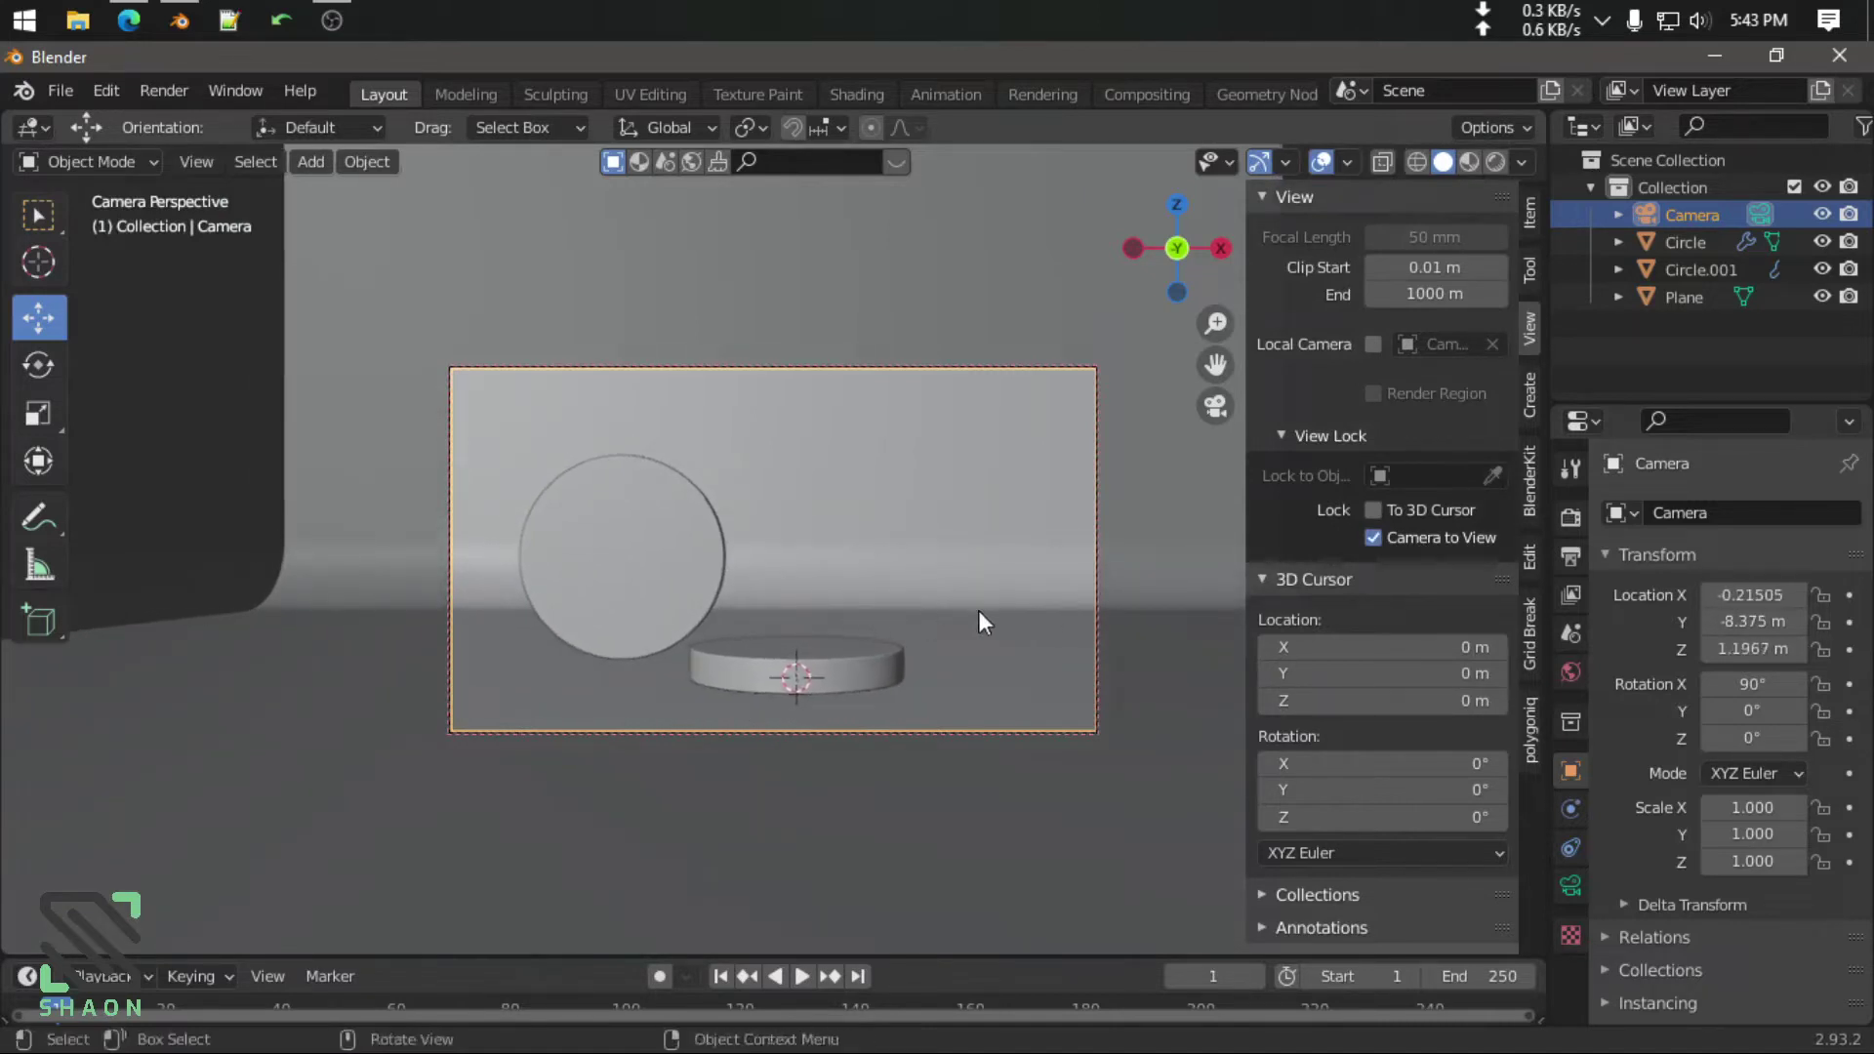
{"action": "left_click", "coordinate": [1386, 543]}
Move the upright disc about 0.58 m right along X
{"action": "left_click", "coordinate": [623, 576]}
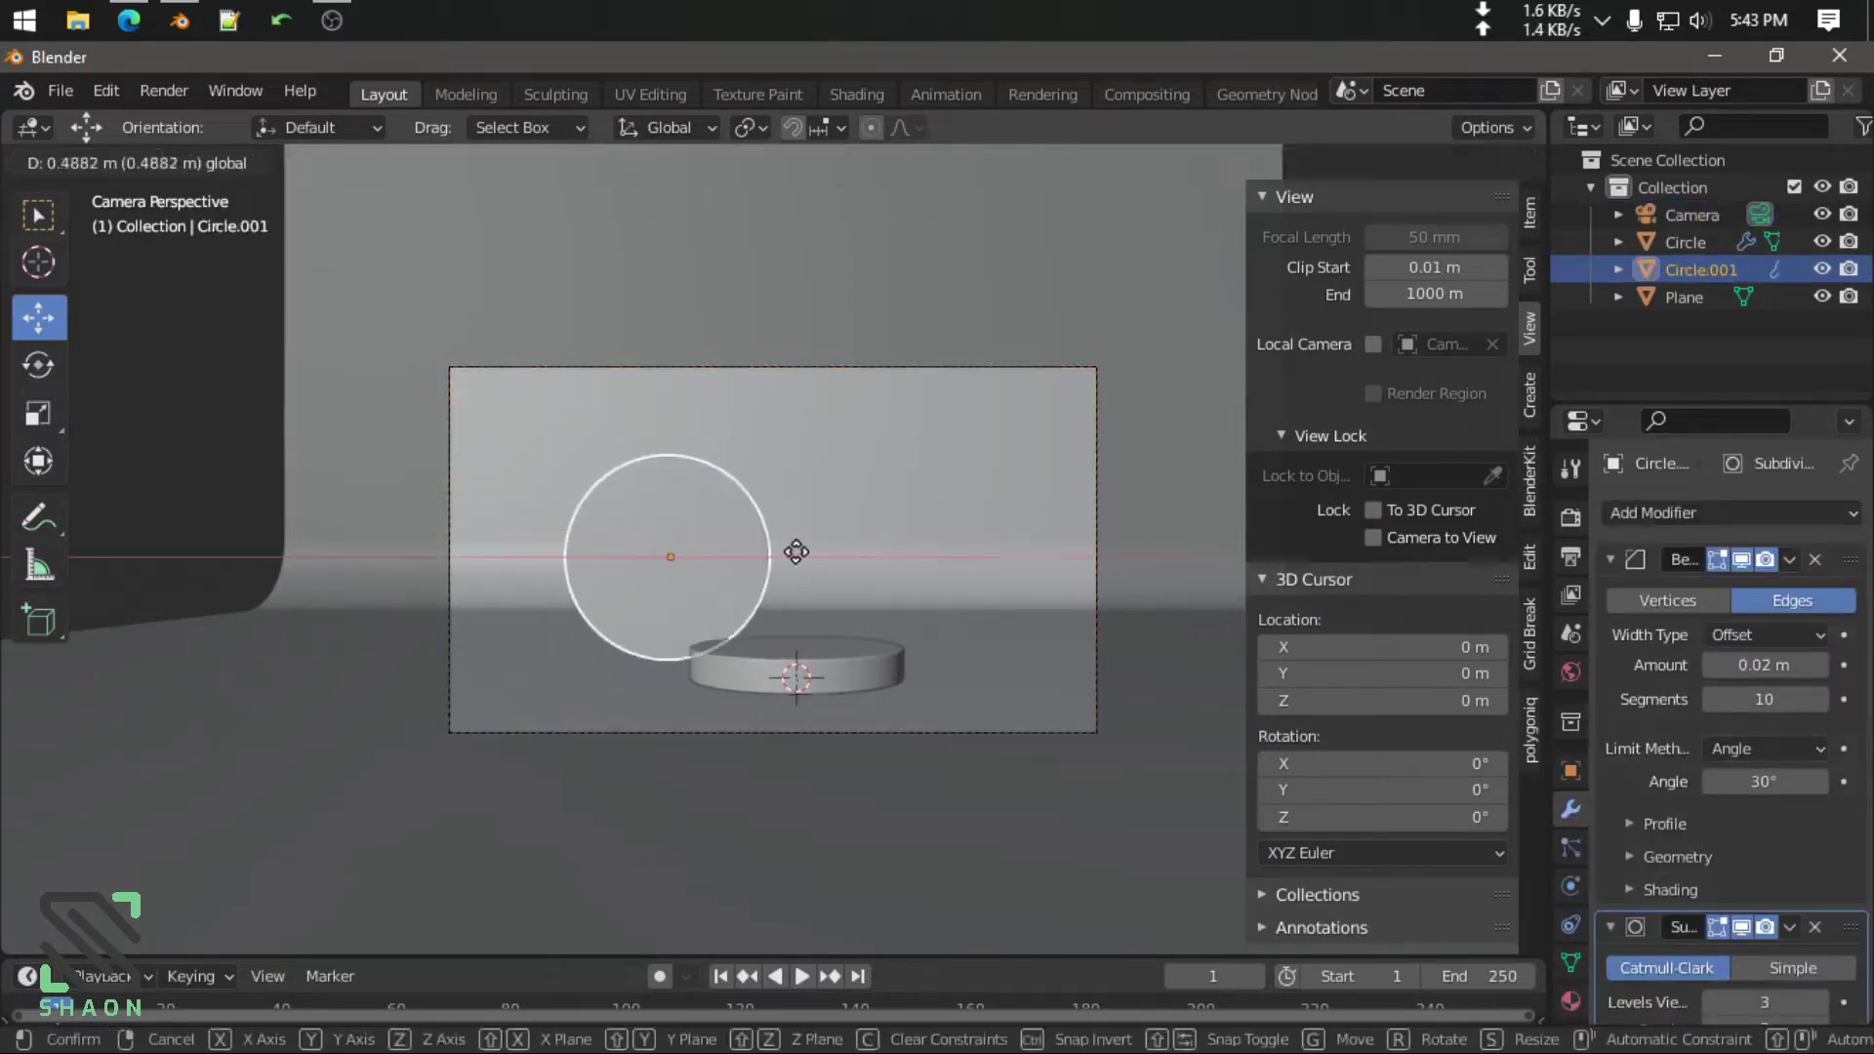
{"action": "left_click_drag", "start_coordinate": [705, 562], "coordinate": [757, 562]}
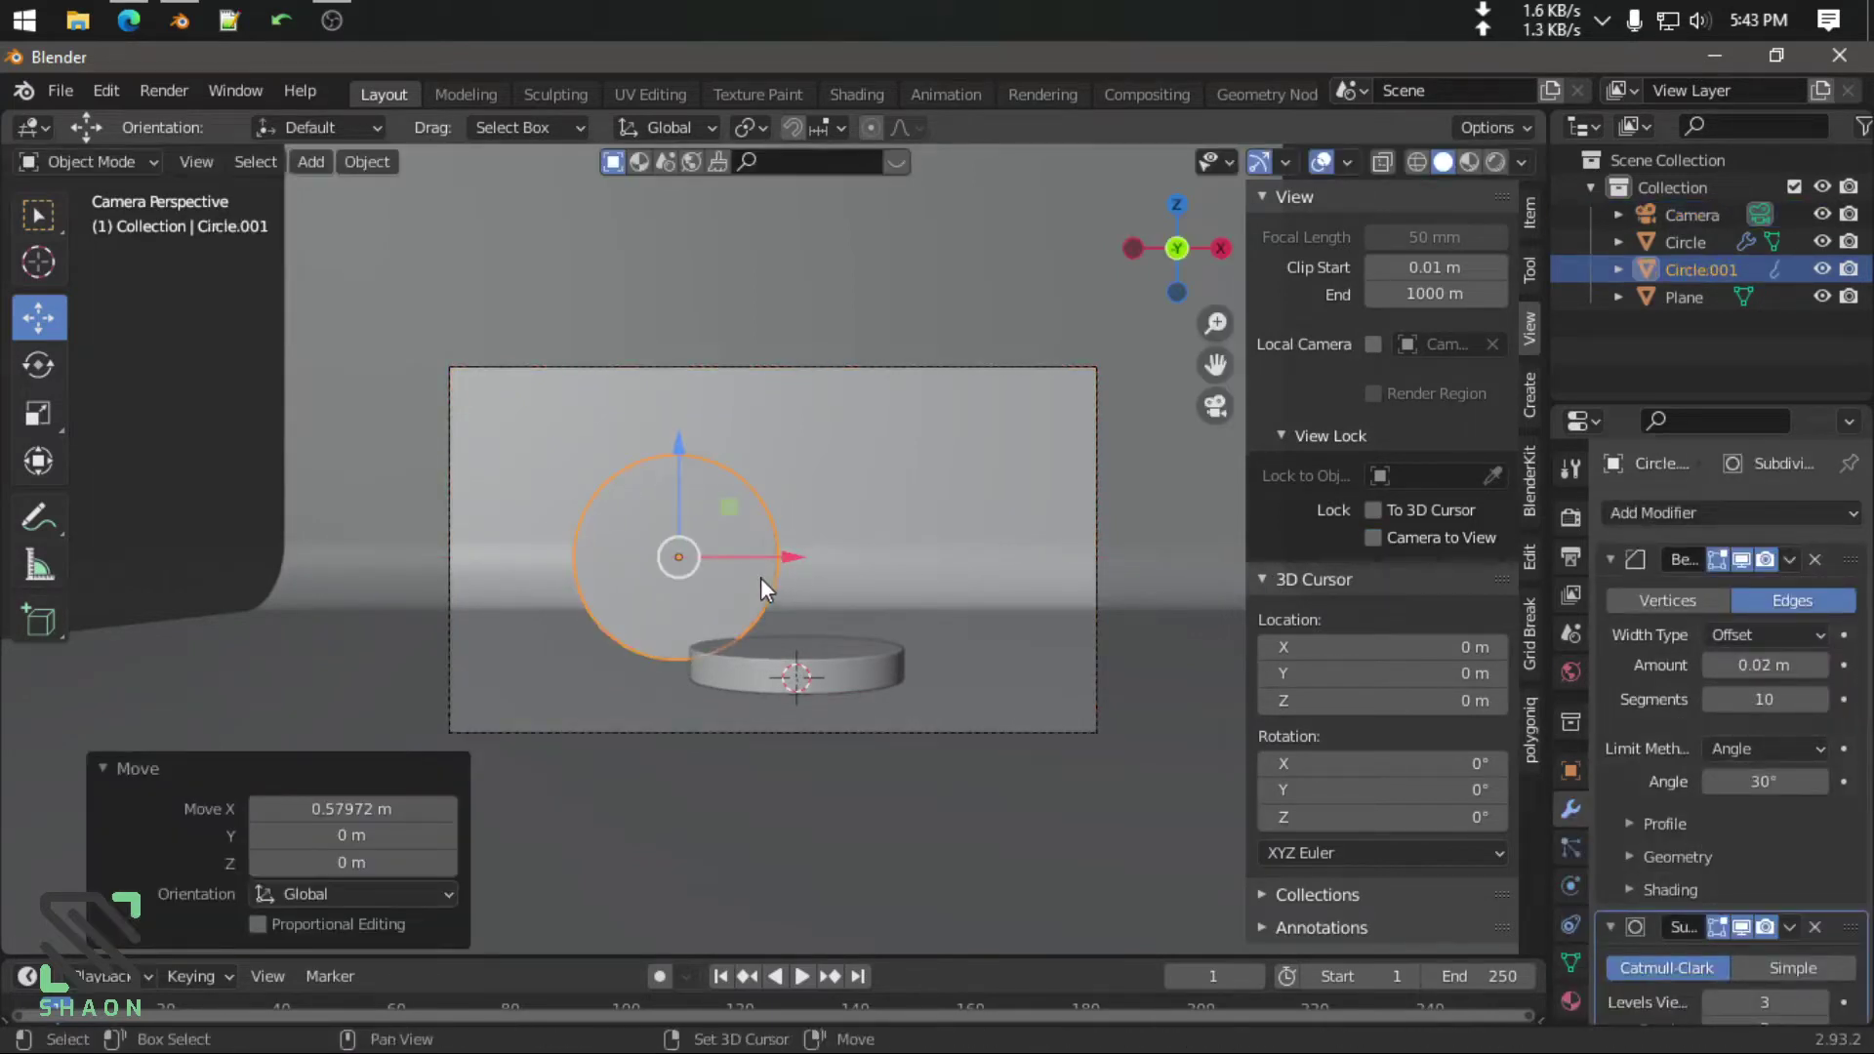
{"action": "scroll", "coordinate": [1044, 495], "scroll_direction": "down", "scroll_amount": 2}
Orbit to see more of the wall and floor, then compare with the reference photo
{"action": "middle_click_drag", "start_coordinate": [894, 470], "coordinate": [648, 521]}
{"action": "scroll", "coordinate": [635, 603], "scroll_direction": "down", "scroll_amount": 2}
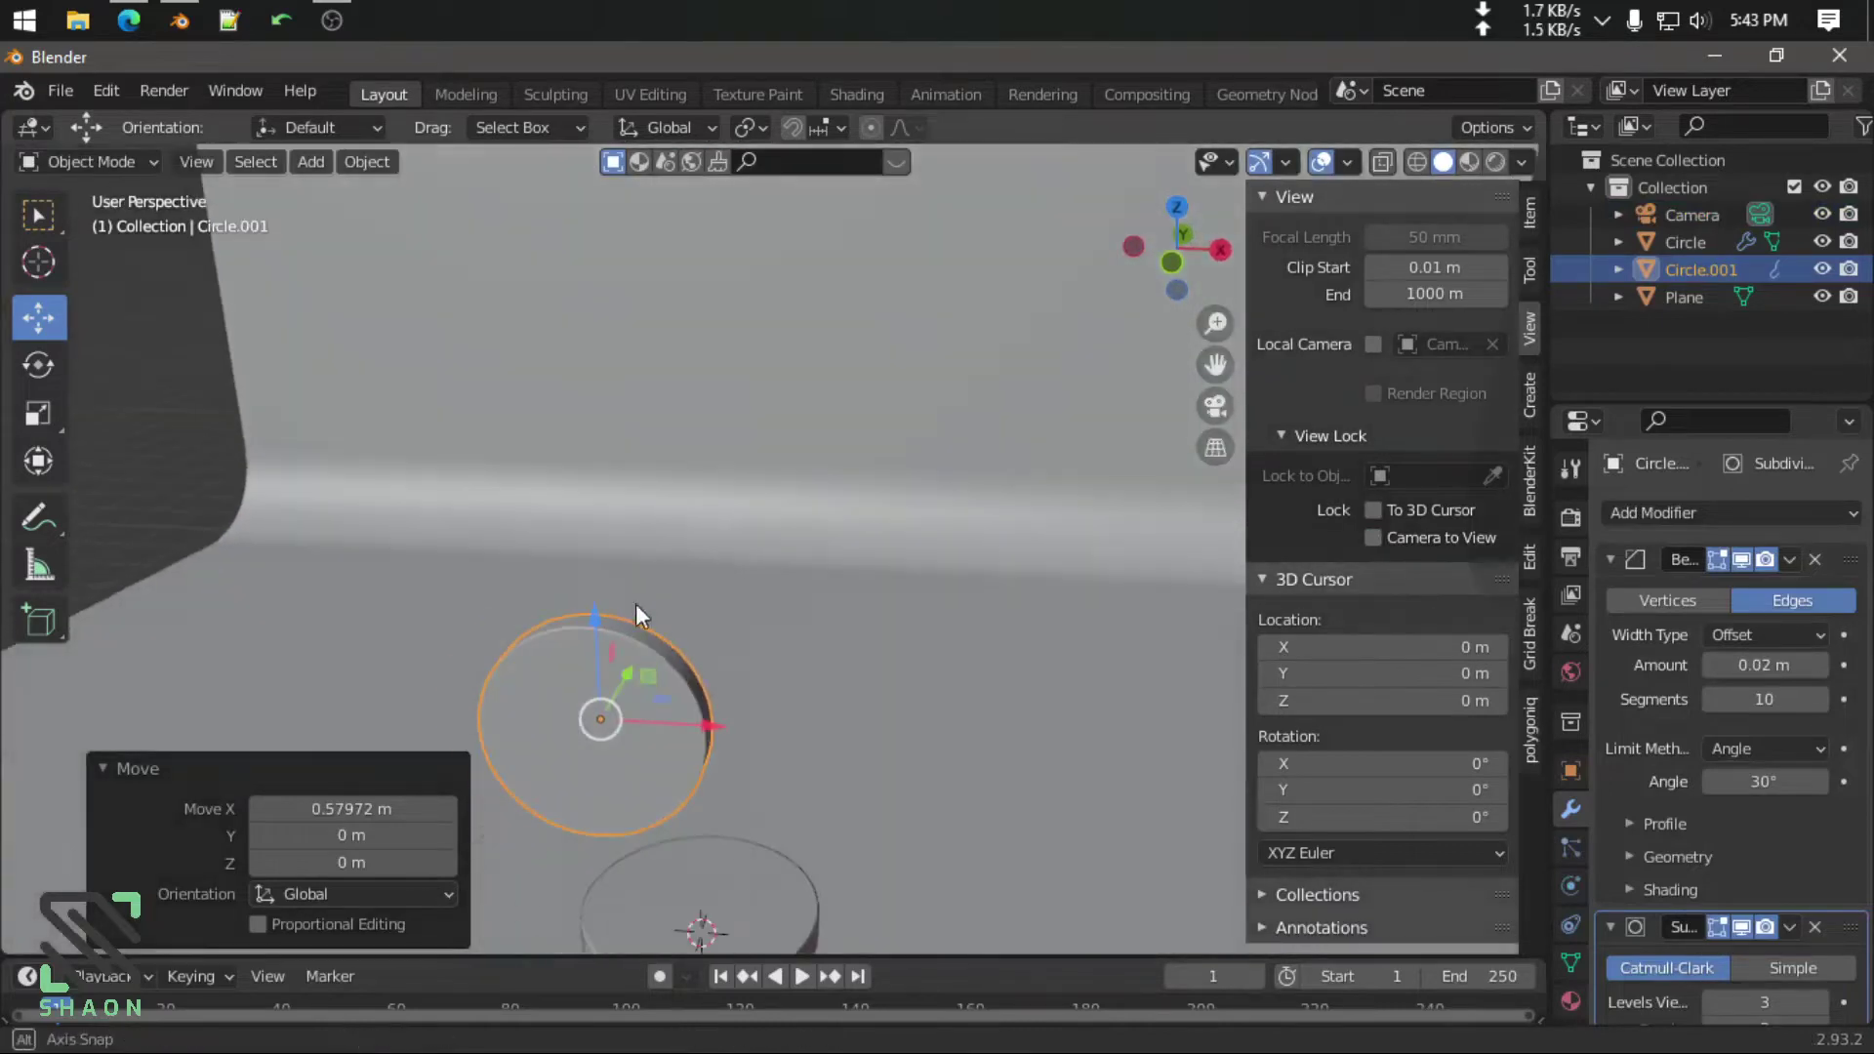
{"action": "scroll", "coordinate": [758, 659], "scroll_direction": "down", "scroll_amount": 1}
{"action": "mouse_move", "coordinate": [757, 660]}
{"action": "middle_mouse_down"}
{"action": "mouse_move", "coordinate": [642, 646]}
{"action": "mouse_move", "coordinate": [710, 630]}
{"action": "middle_mouse_up"}
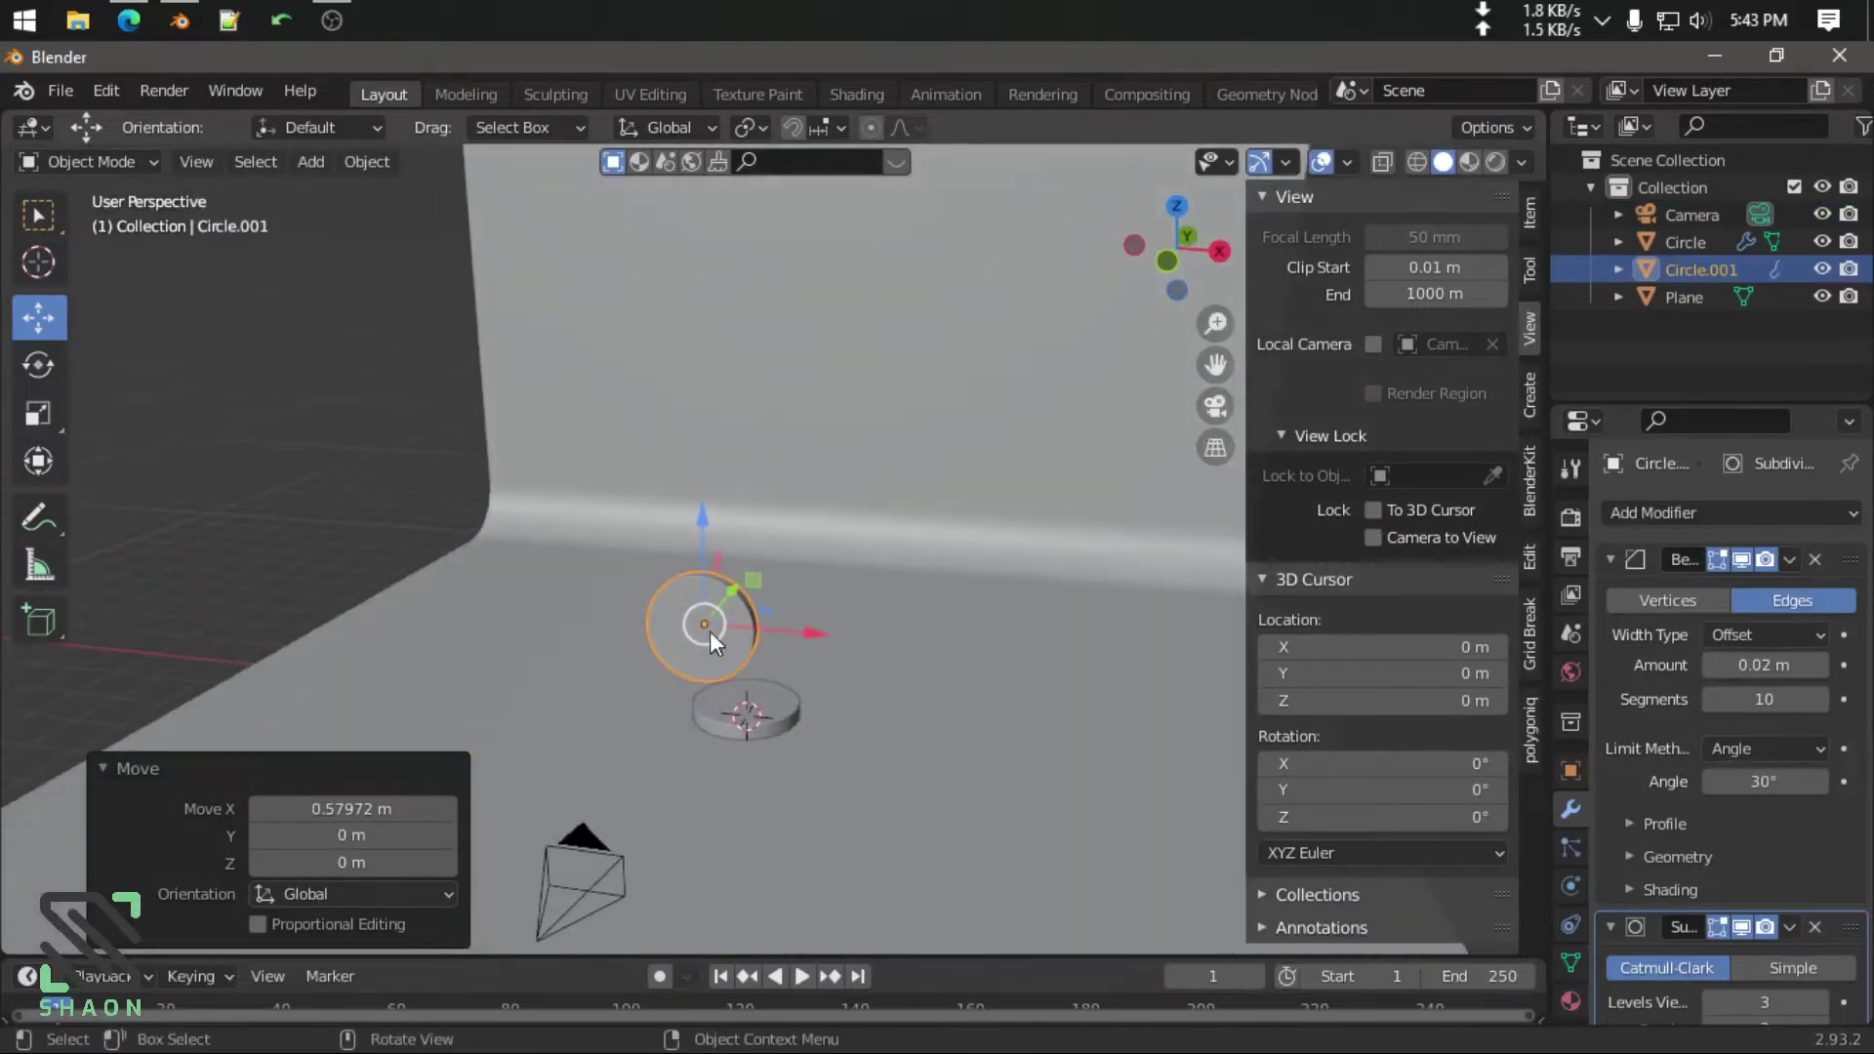
{"action": "left_click", "coordinate": [129, 19]}
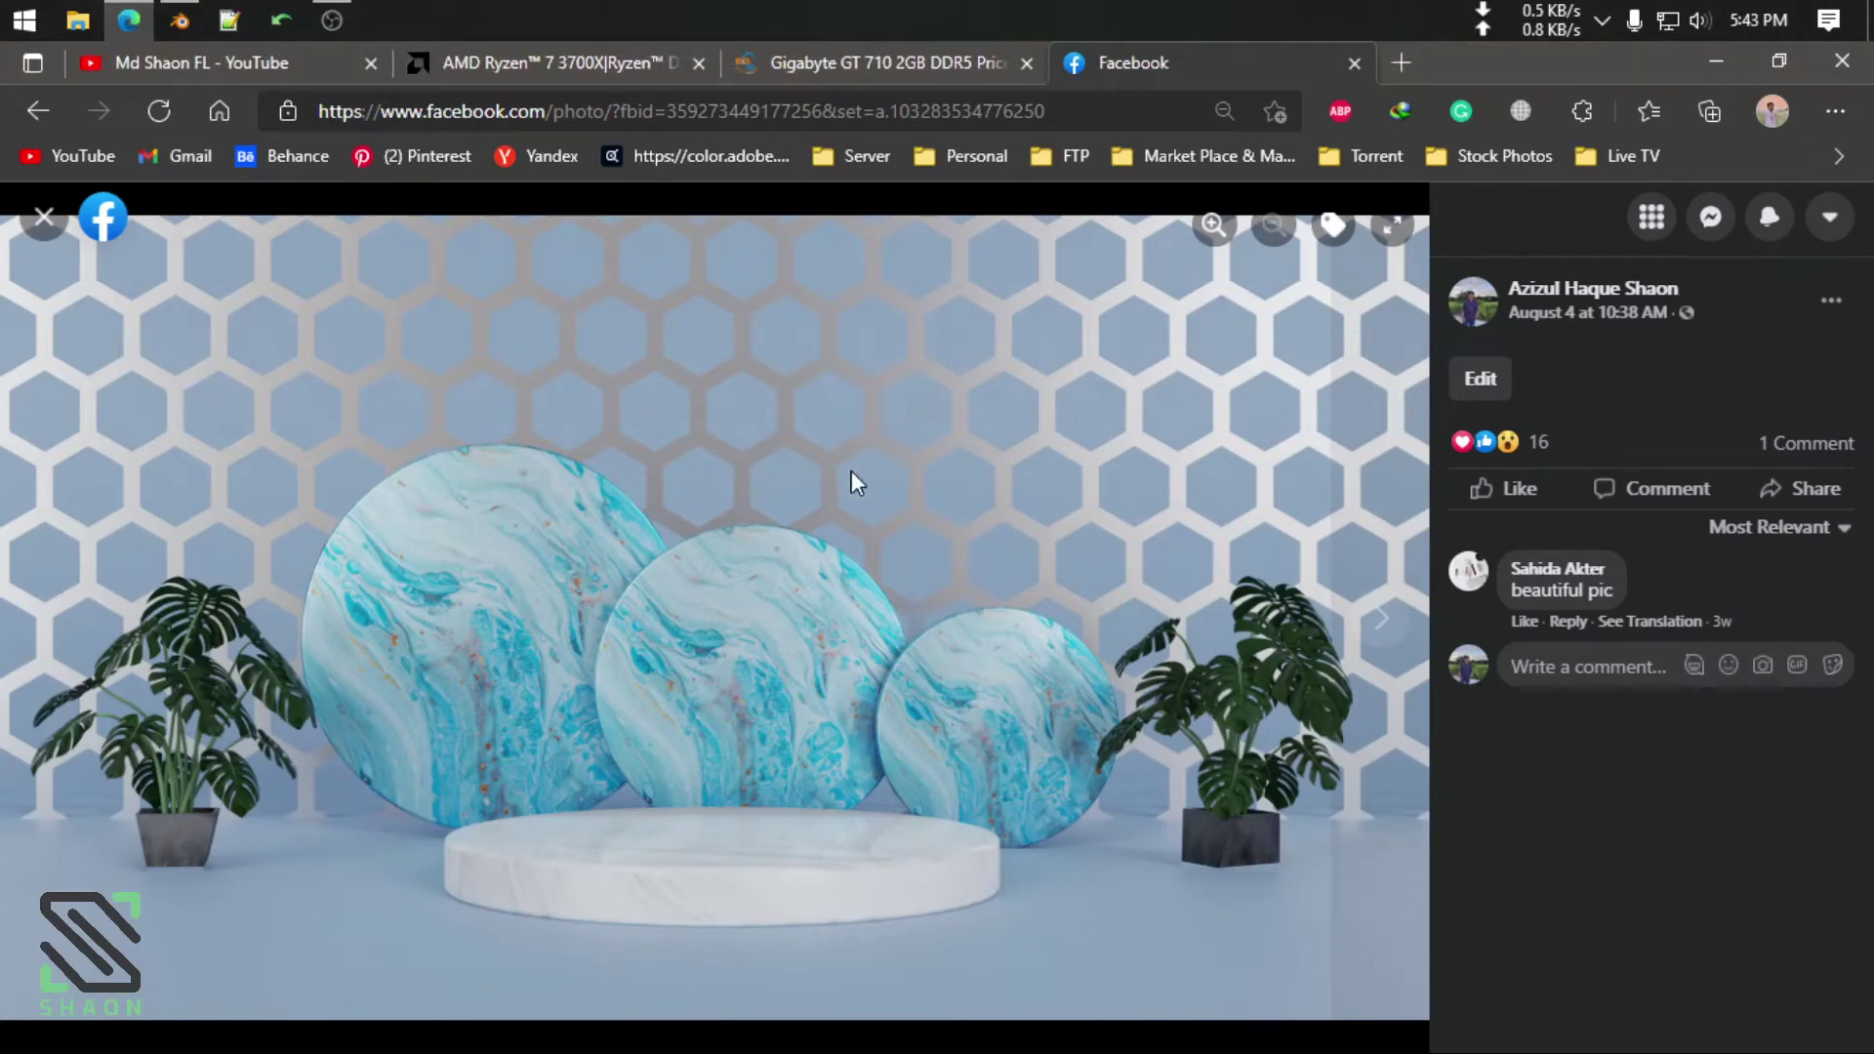
{"action": "left_click", "coordinate": [178, 20]}
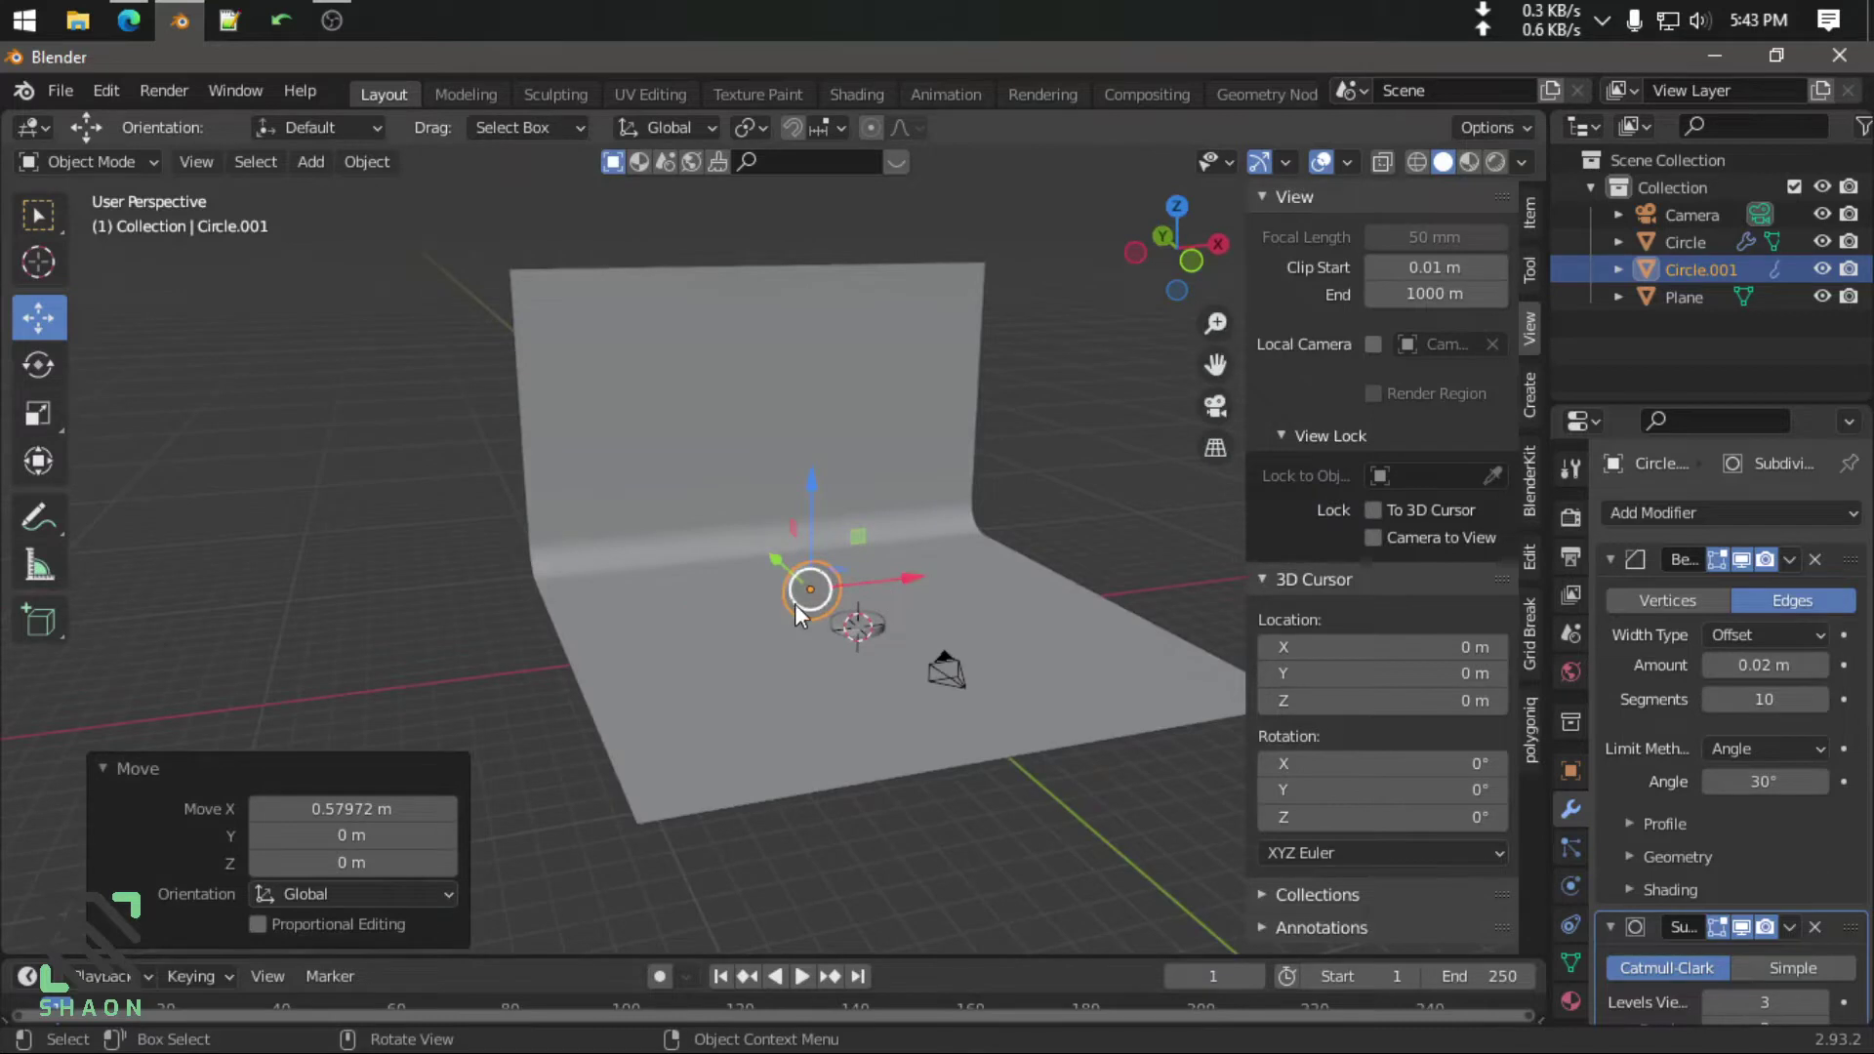
Confirm the Add Mesh: Extra Objects add-on is enabled in Preferences, then bring up the Add menu
{"action": "mouse_move", "coordinate": [903, 640]}
{"action": "middle_mouse_down", "text": "shift"}
{"action": "mouse_move", "coordinate": [808, 613]}
{"action": "mouse_move", "coordinate": [827, 617]}
{"action": "middle_mouse_up", "text": "shift"}
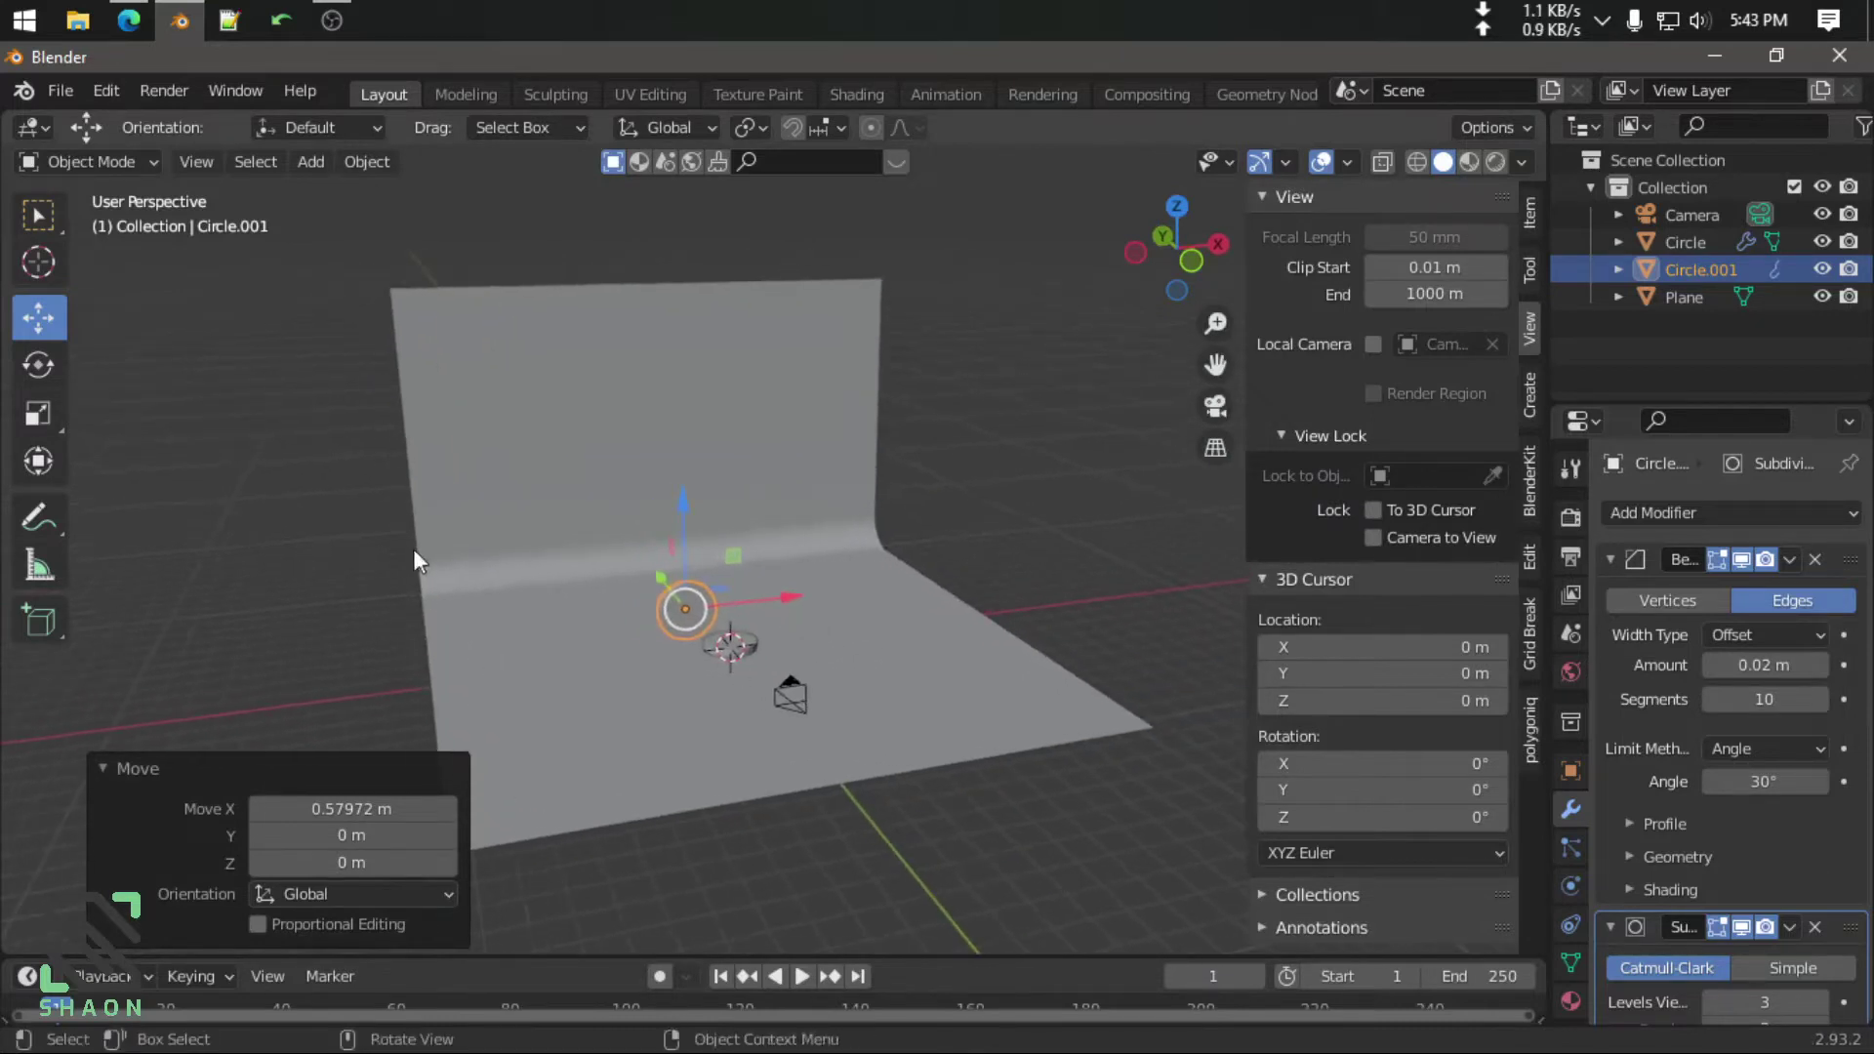
{"action": "left_click", "coordinate": [236, 484]}
{"action": "left_click", "coordinate": [96, 90]}
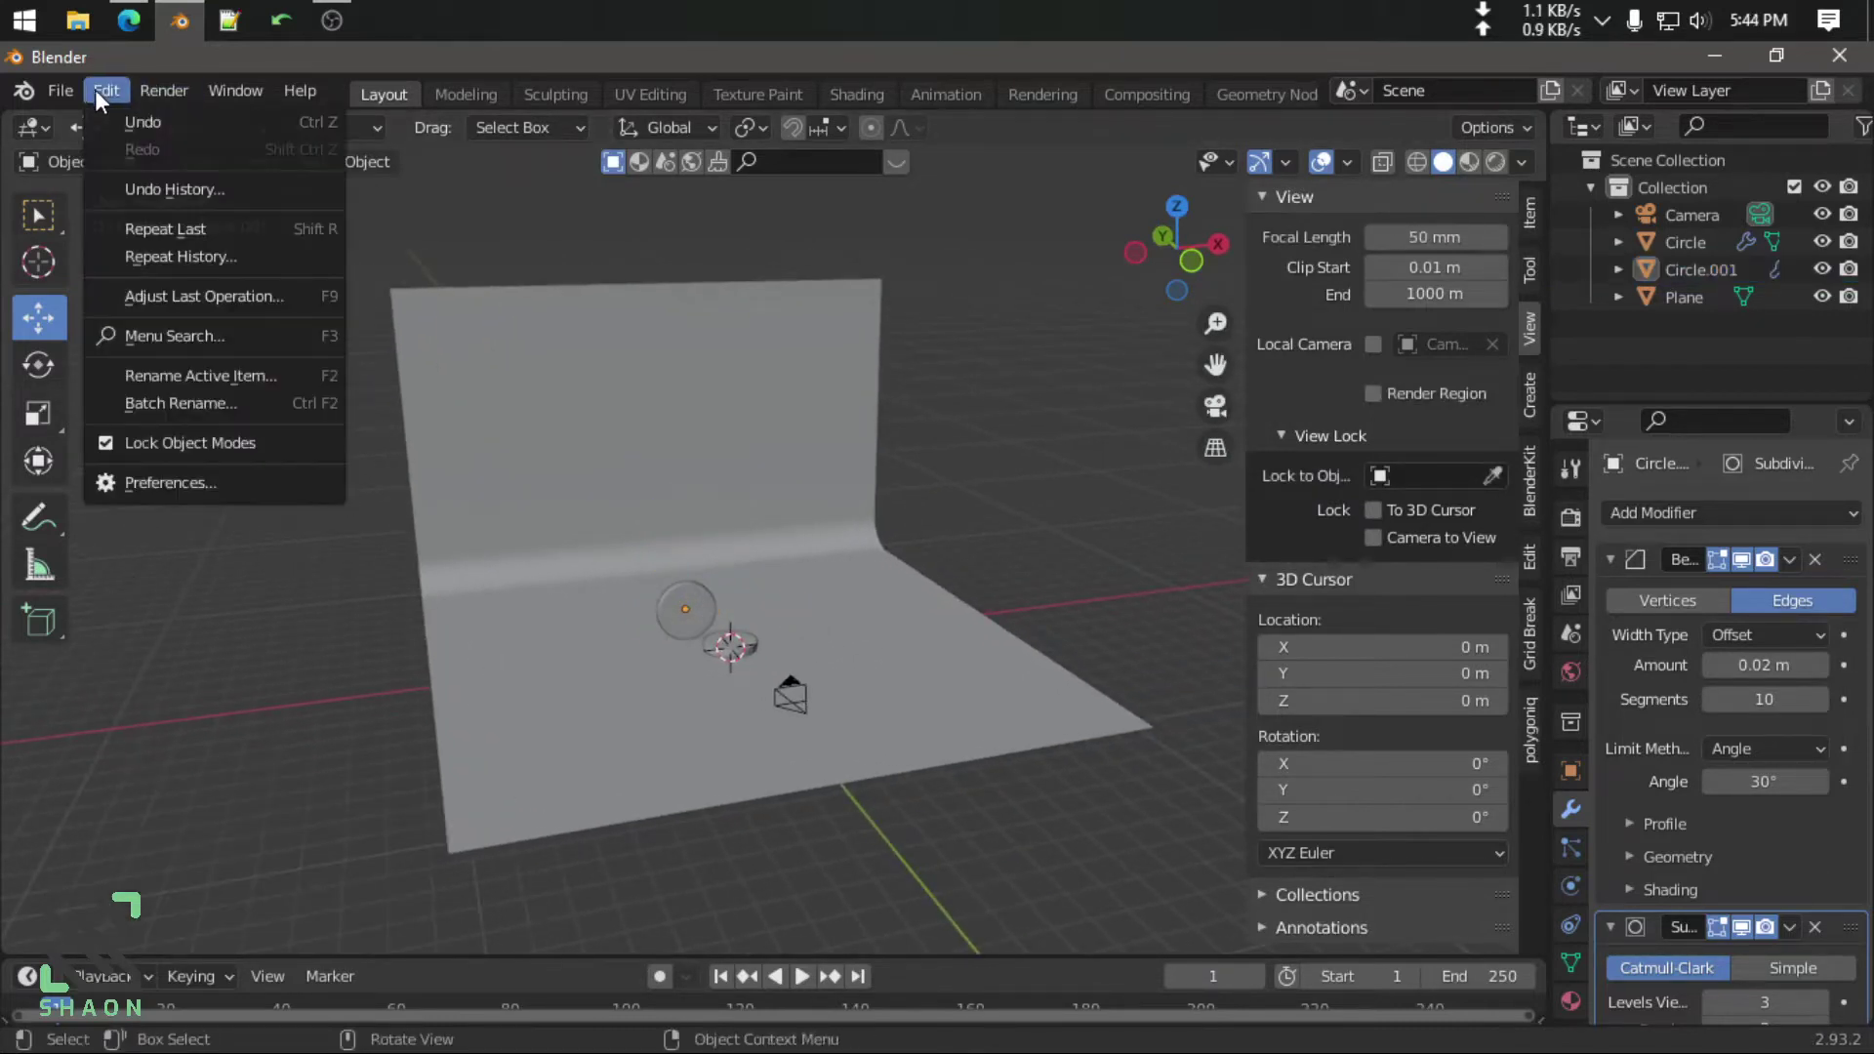
{"action": "left_click", "coordinate": [155, 484]}
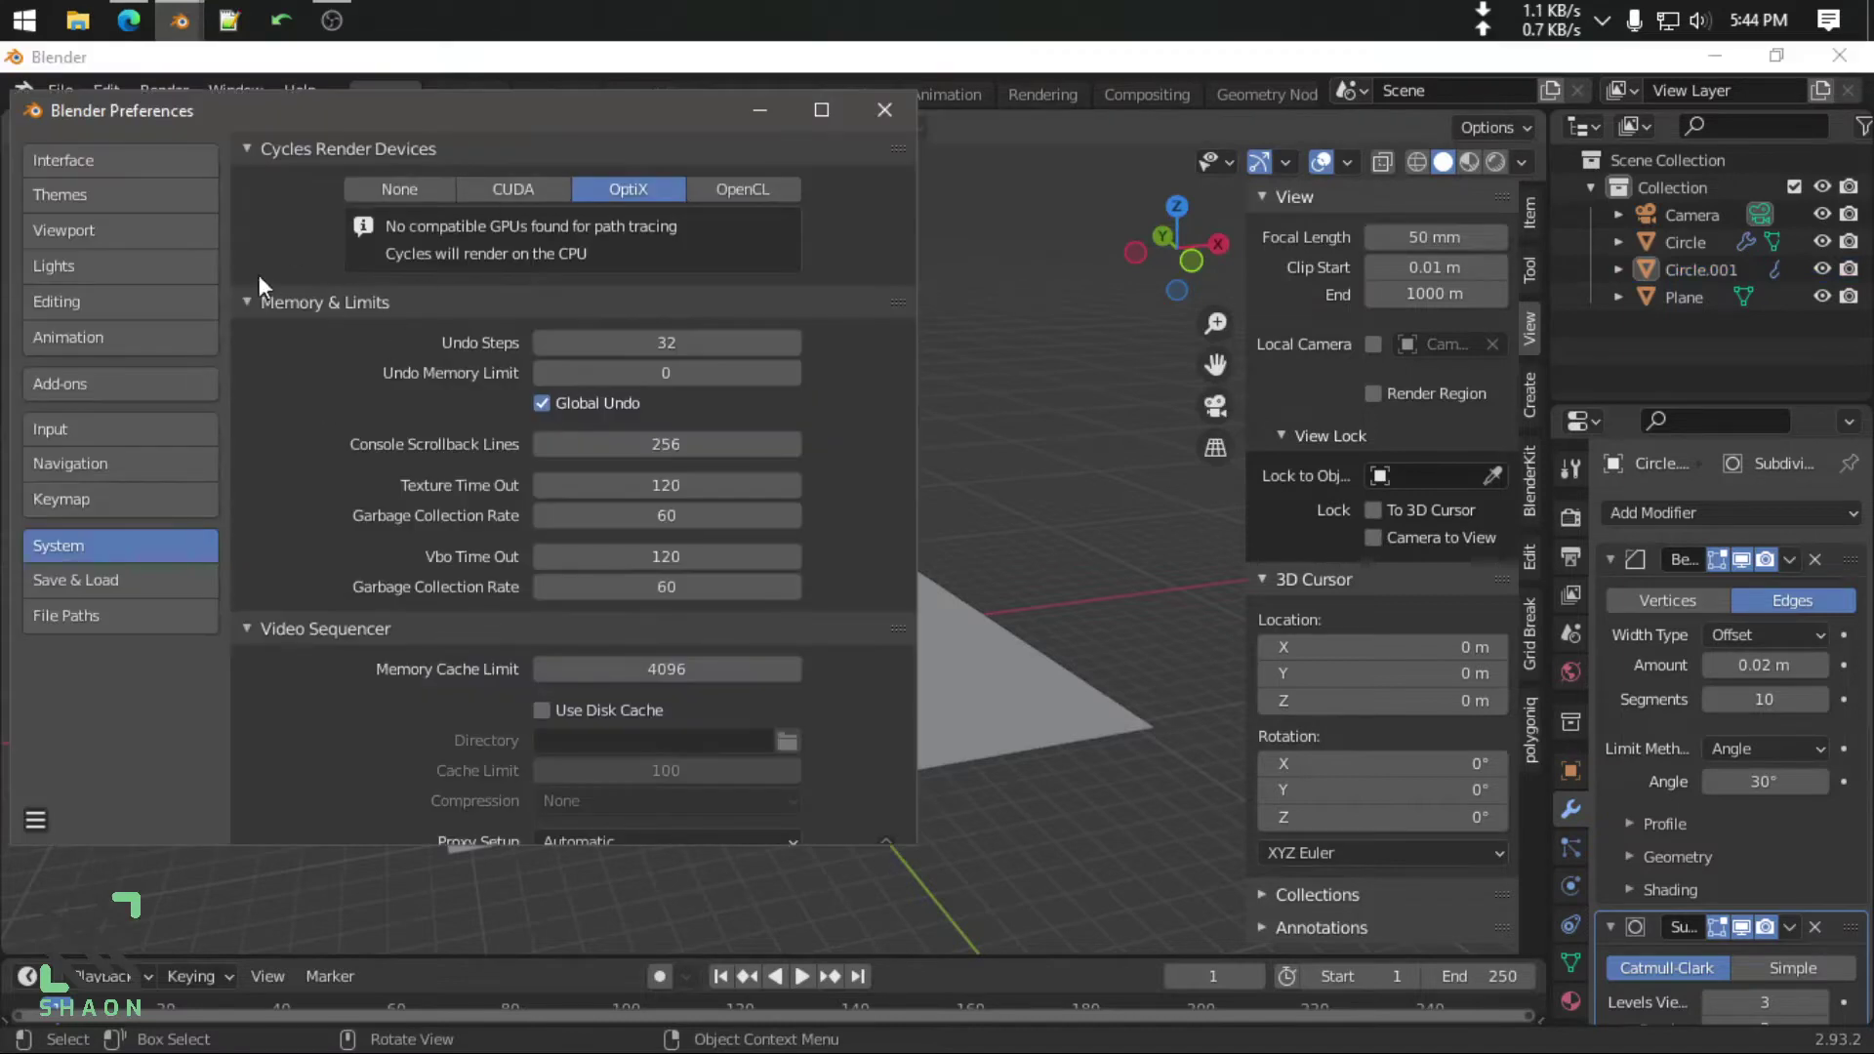
{"action": "left_click", "coordinate": [93, 385]}
{"action": "left_click", "coordinate": [745, 190]}
{"action": "type", "text": "ex"}
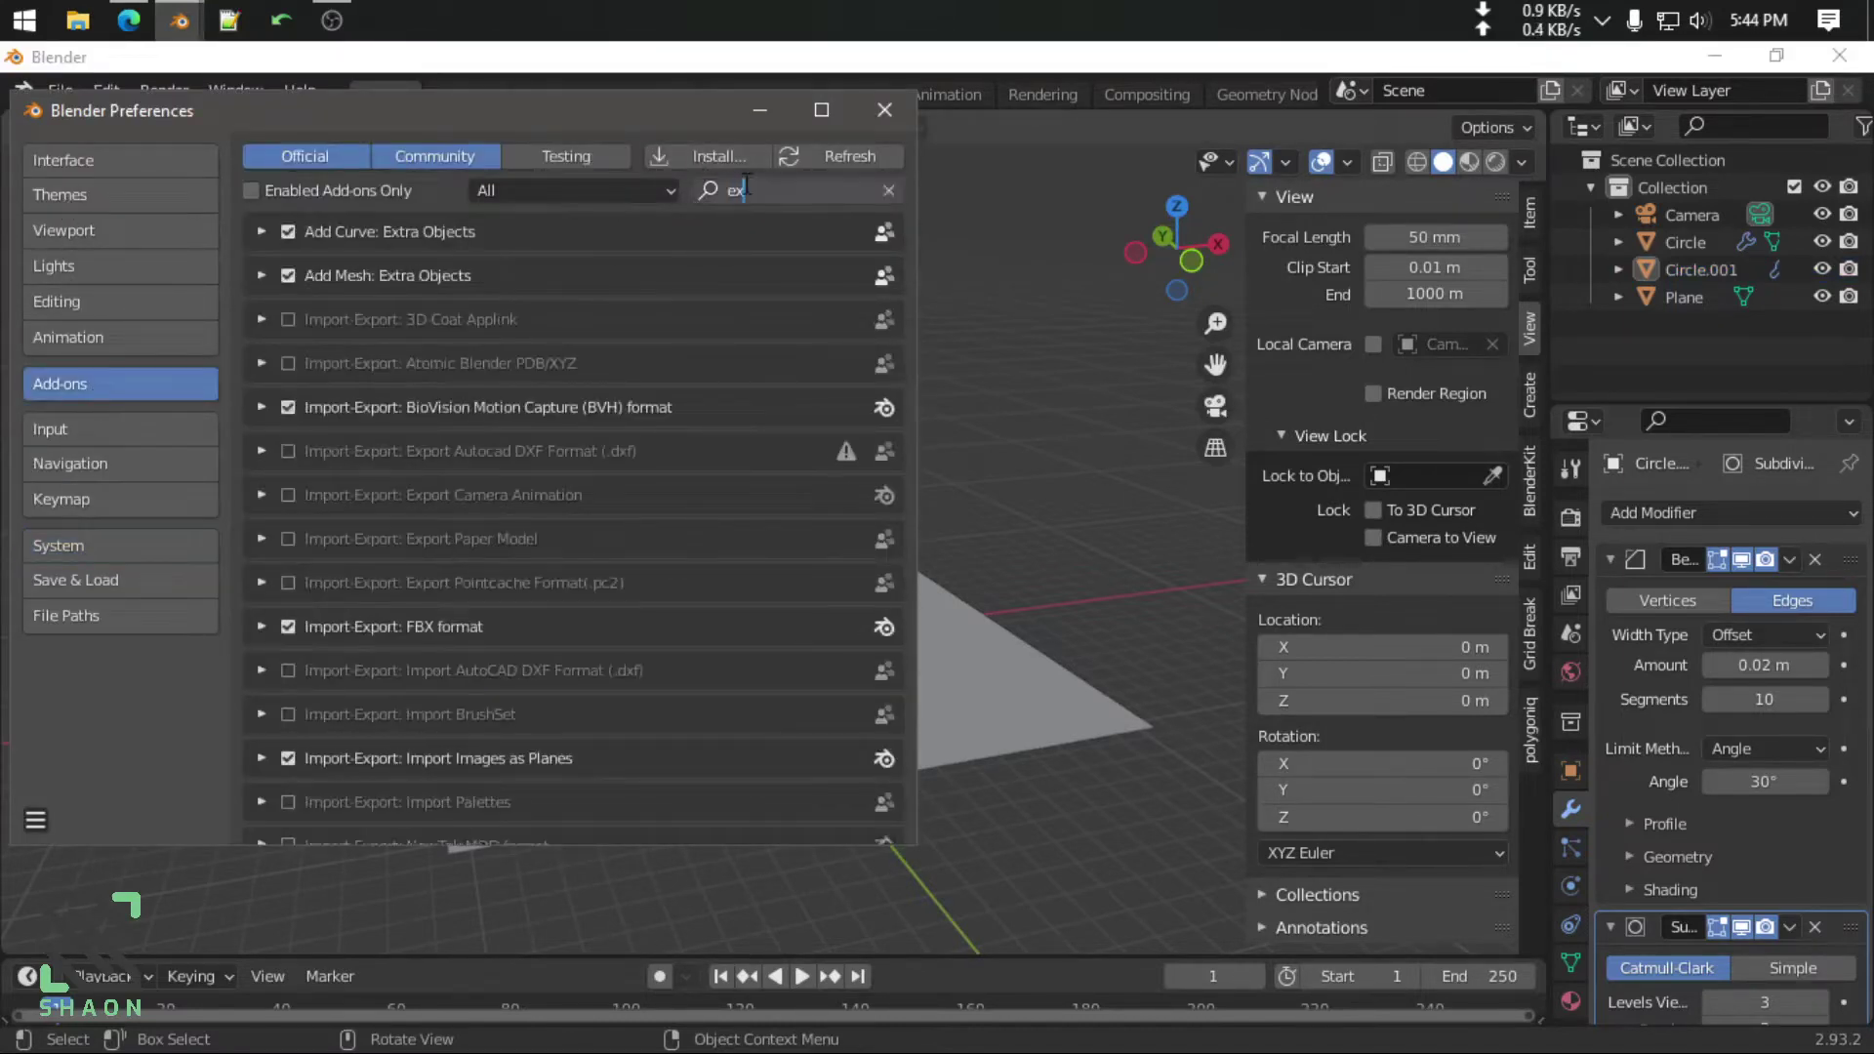
{"action": "type", "text": "tra"}
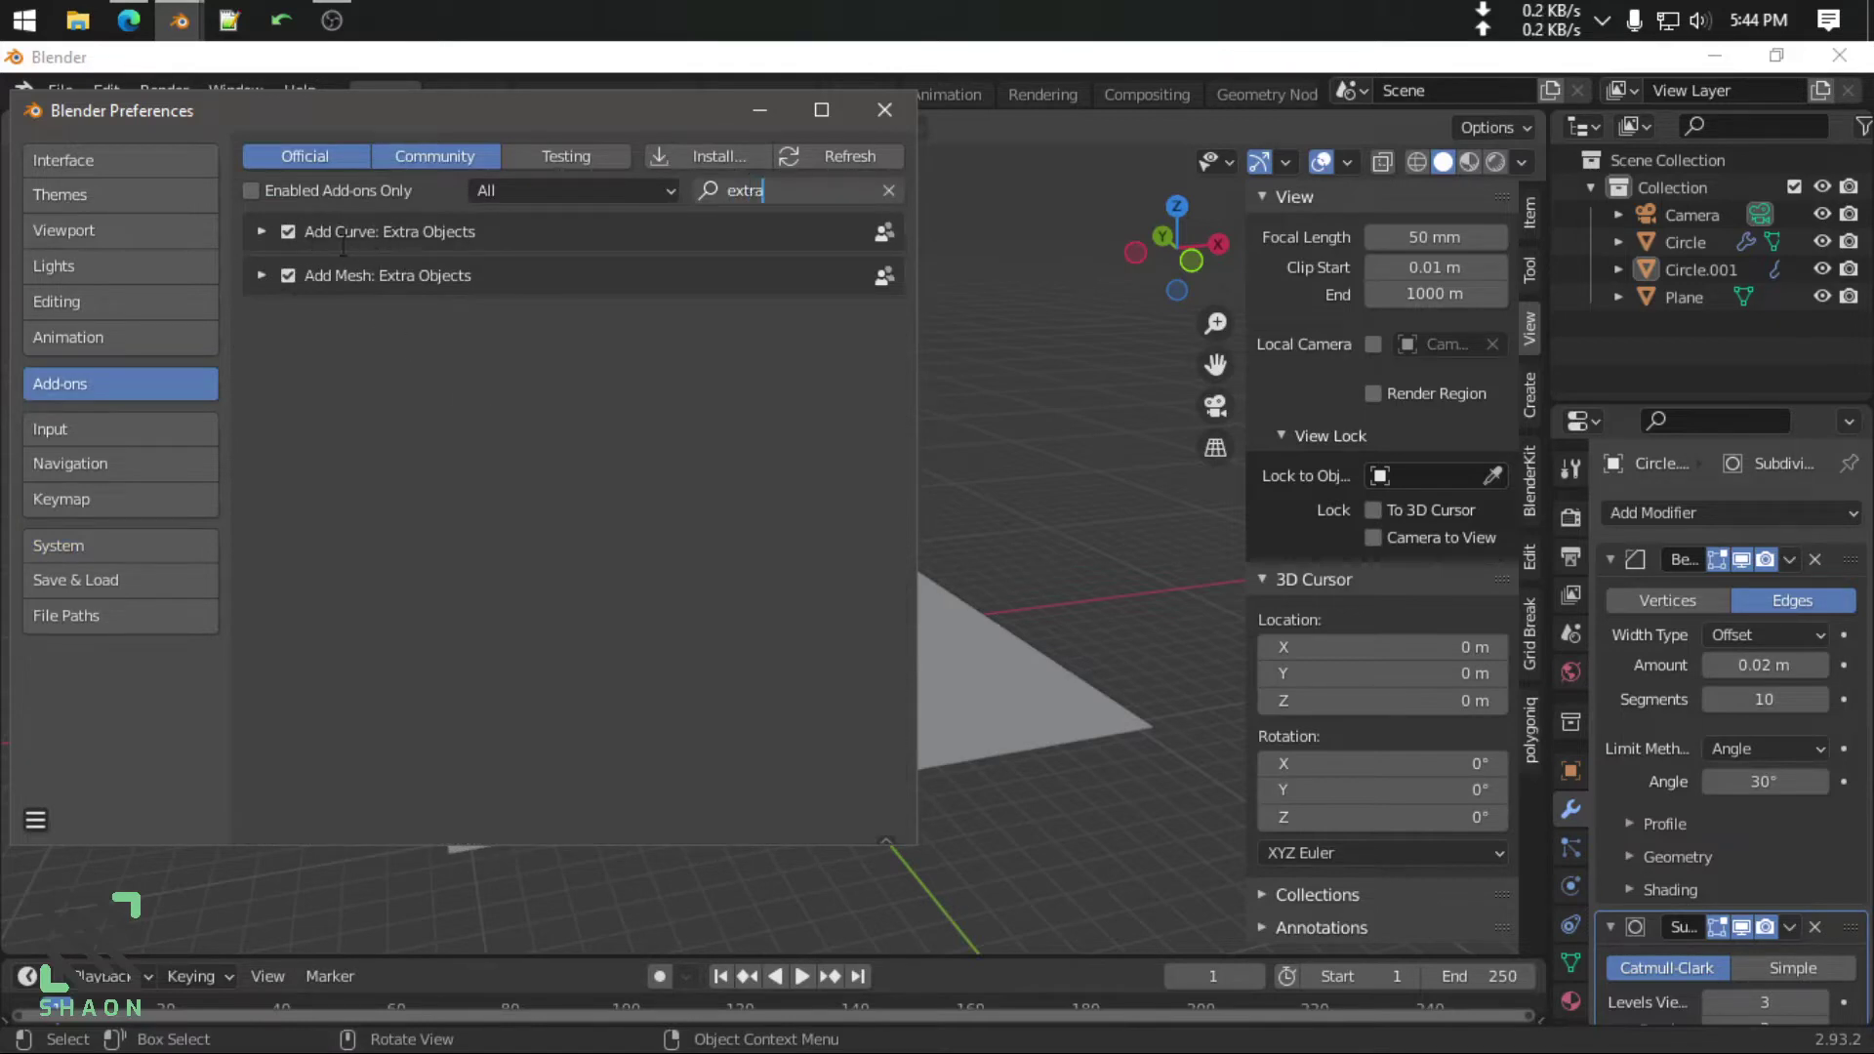
{"action": "left_click", "coordinate": [261, 276]}
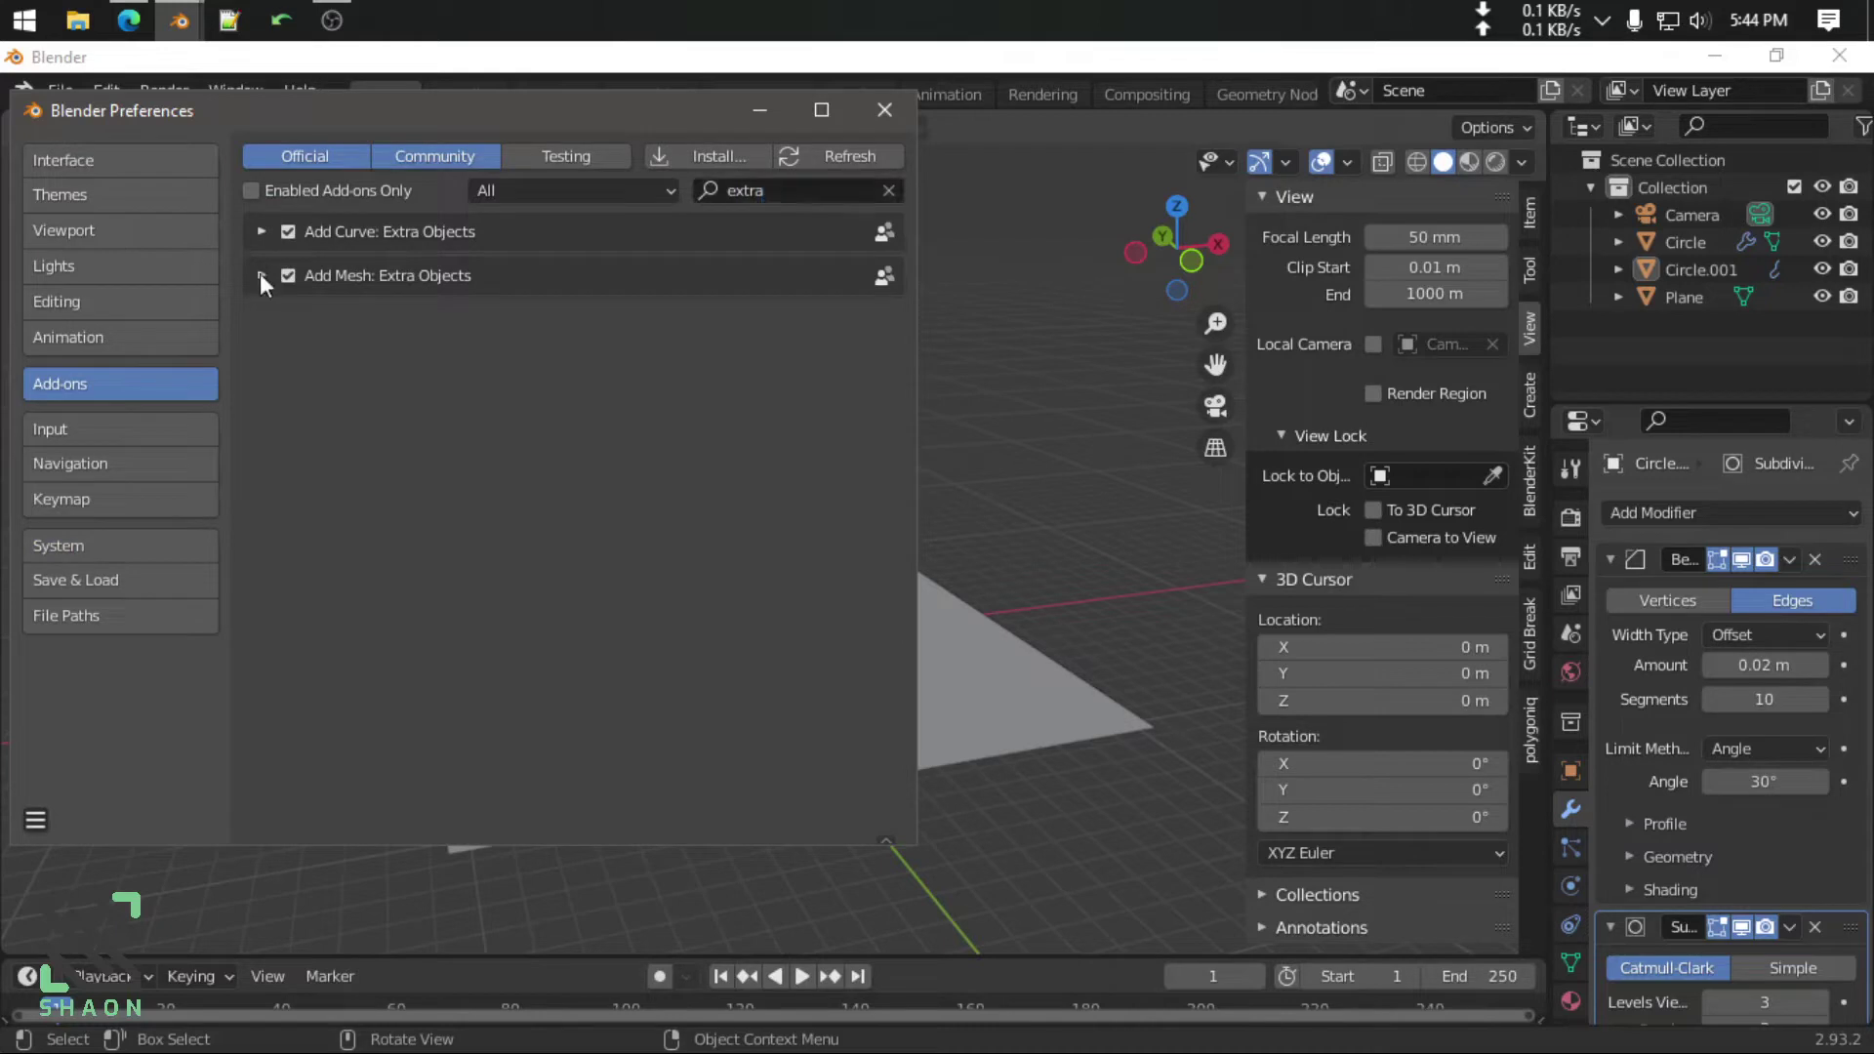
{"action": "left_click", "coordinate": [267, 275]}
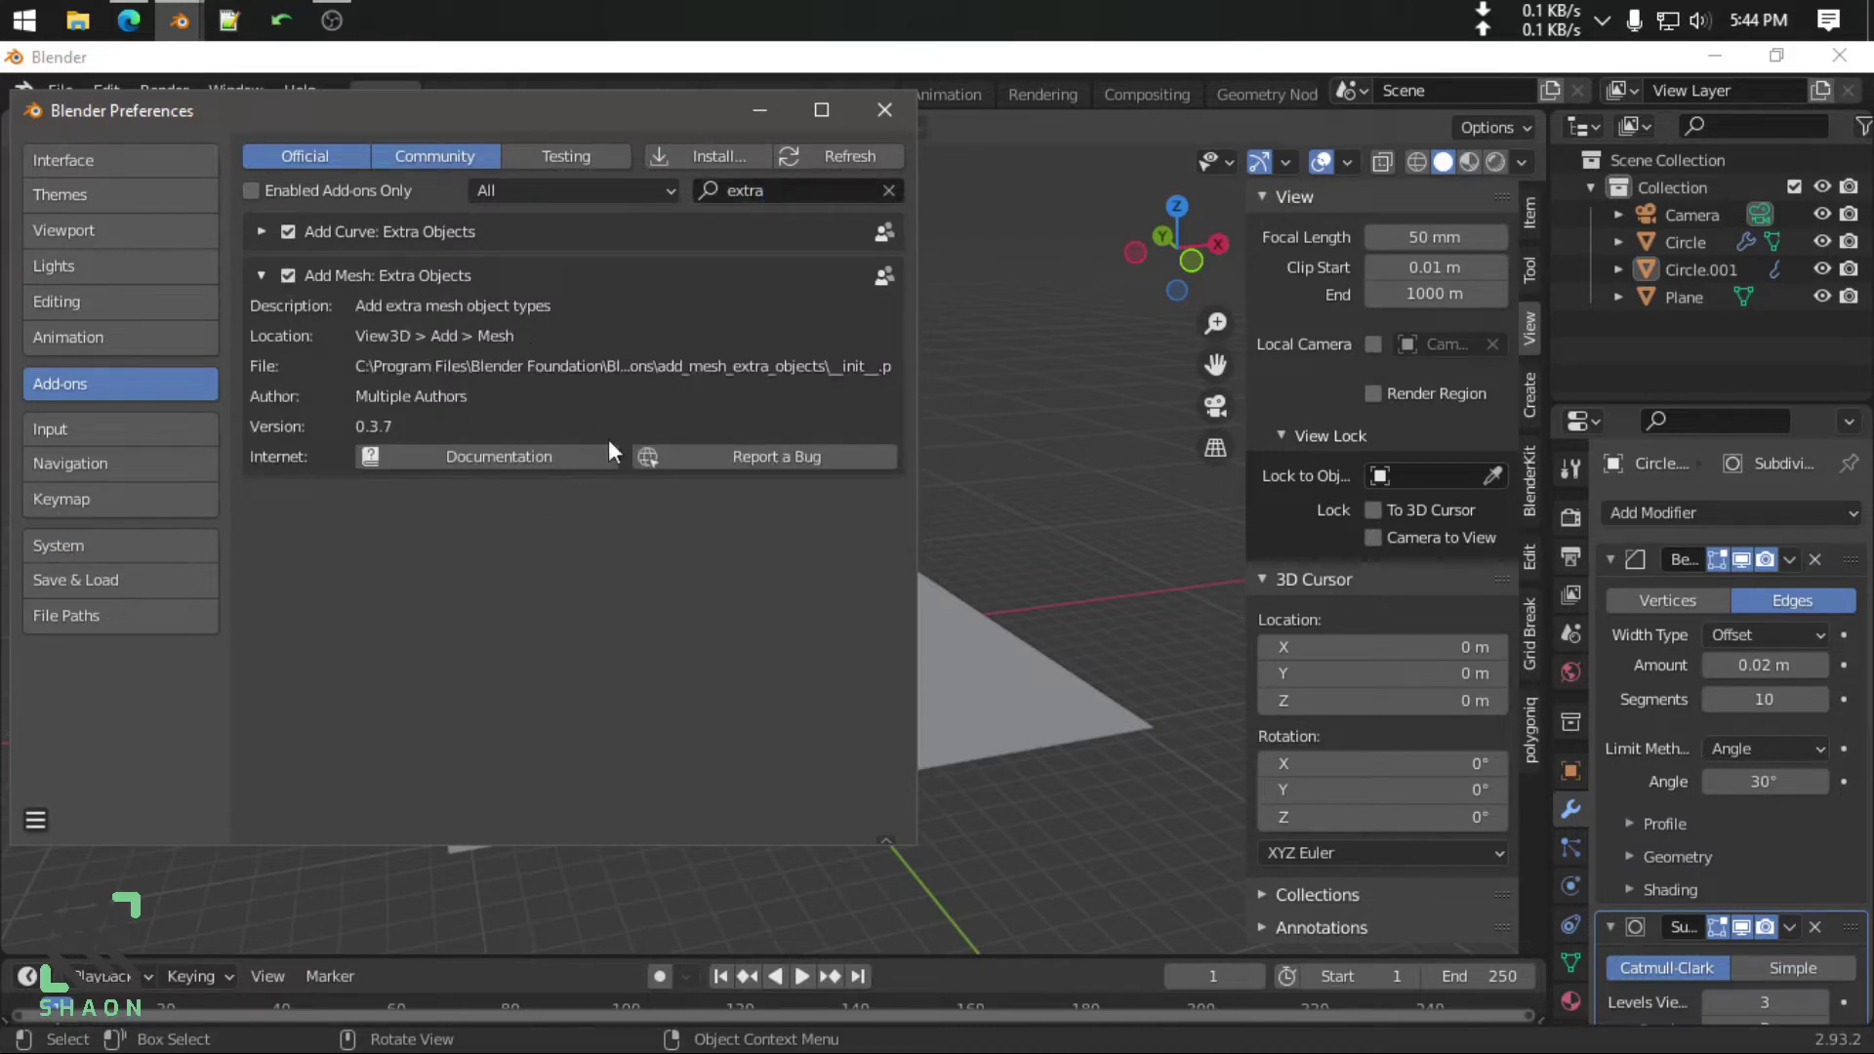
{"action": "left_click", "coordinate": [873, 104]}
{"action": "key", "text": "shift+a"}
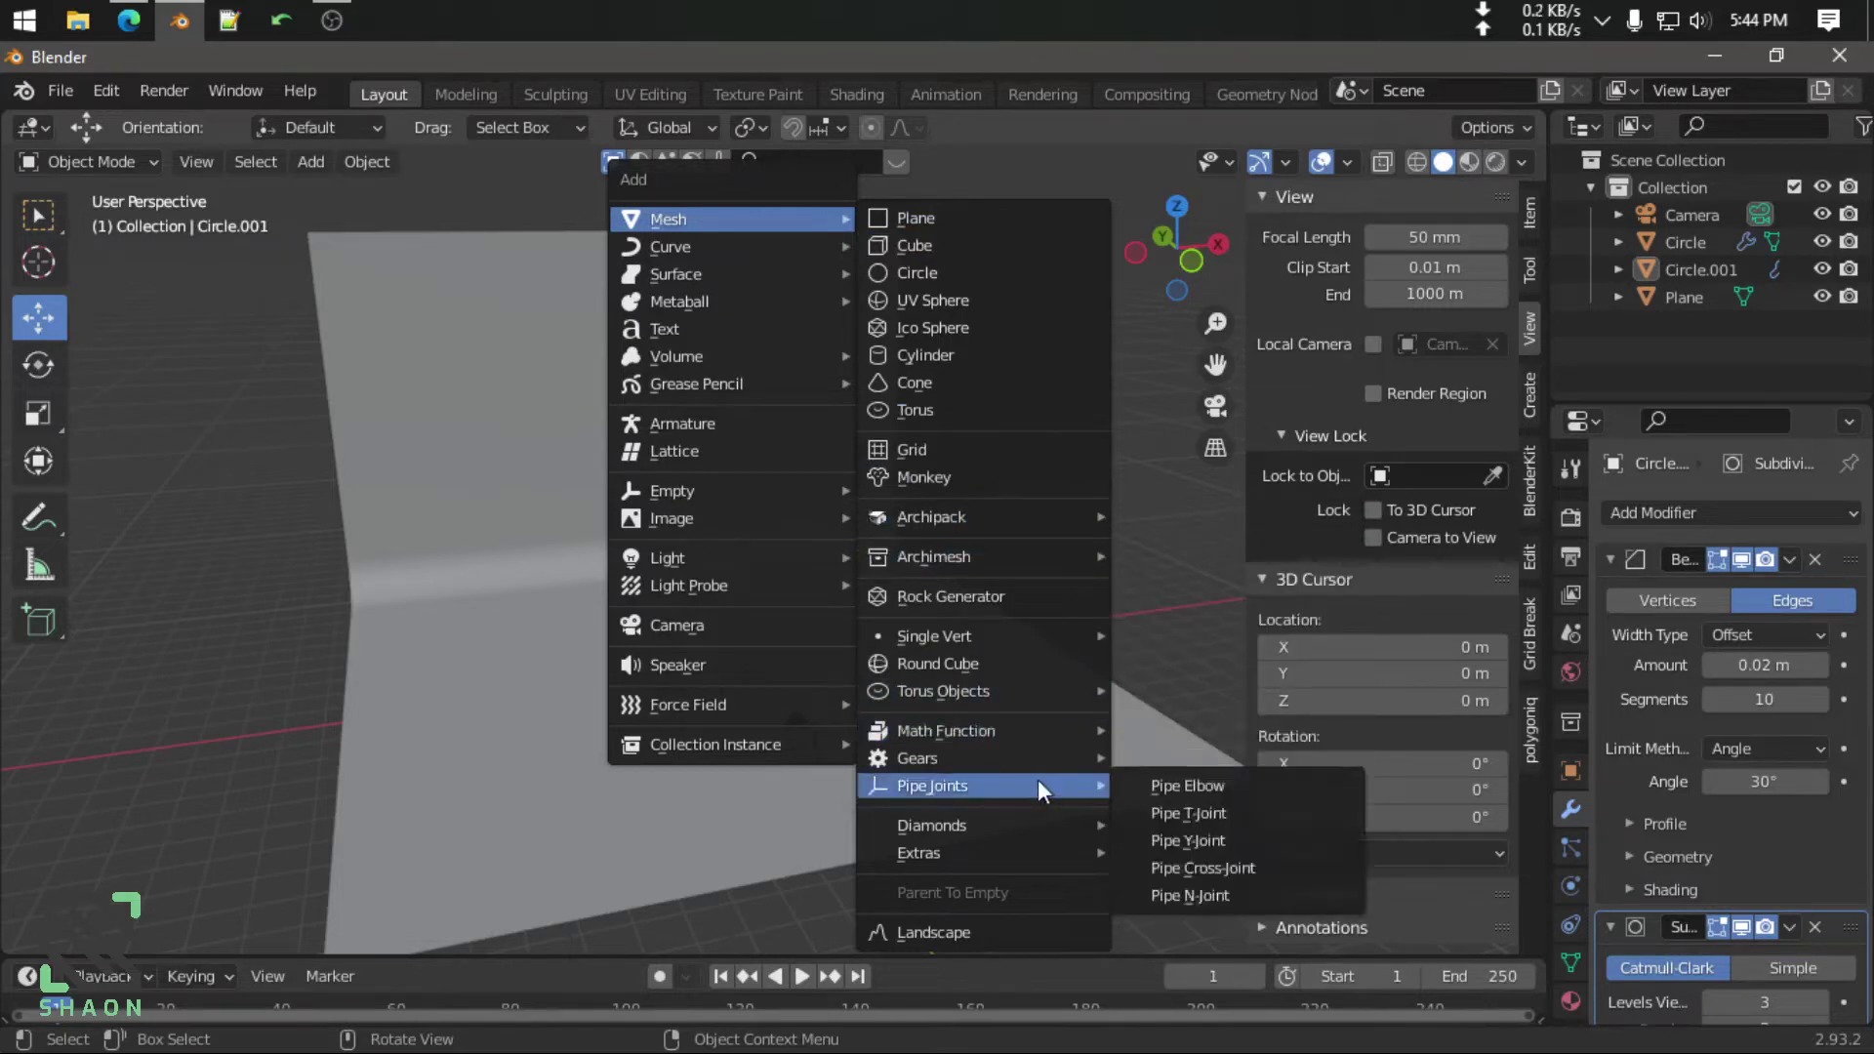
{"action": "mouse_move", "coordinate": [966, 852]}
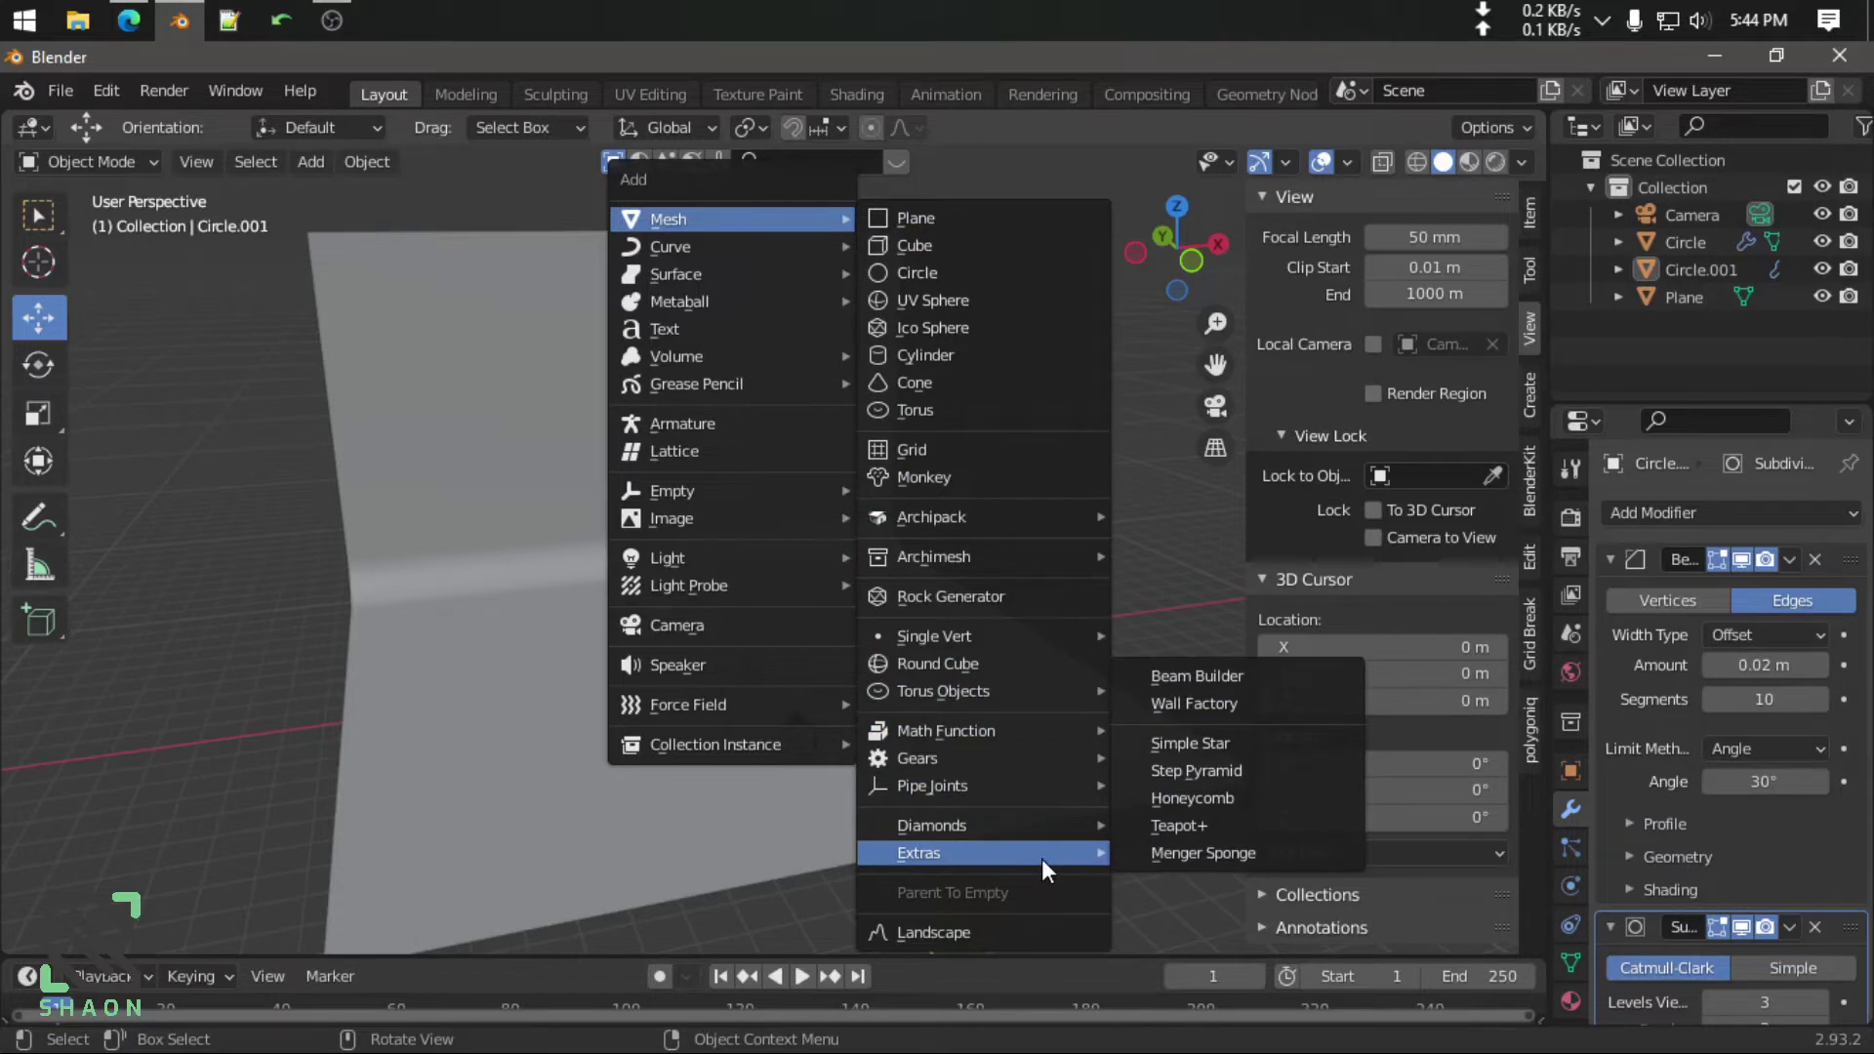
Add a honeycomb mesh, inspect it from above, then delete it
{"action": "left_click", "coordinate": [1186, 799]}
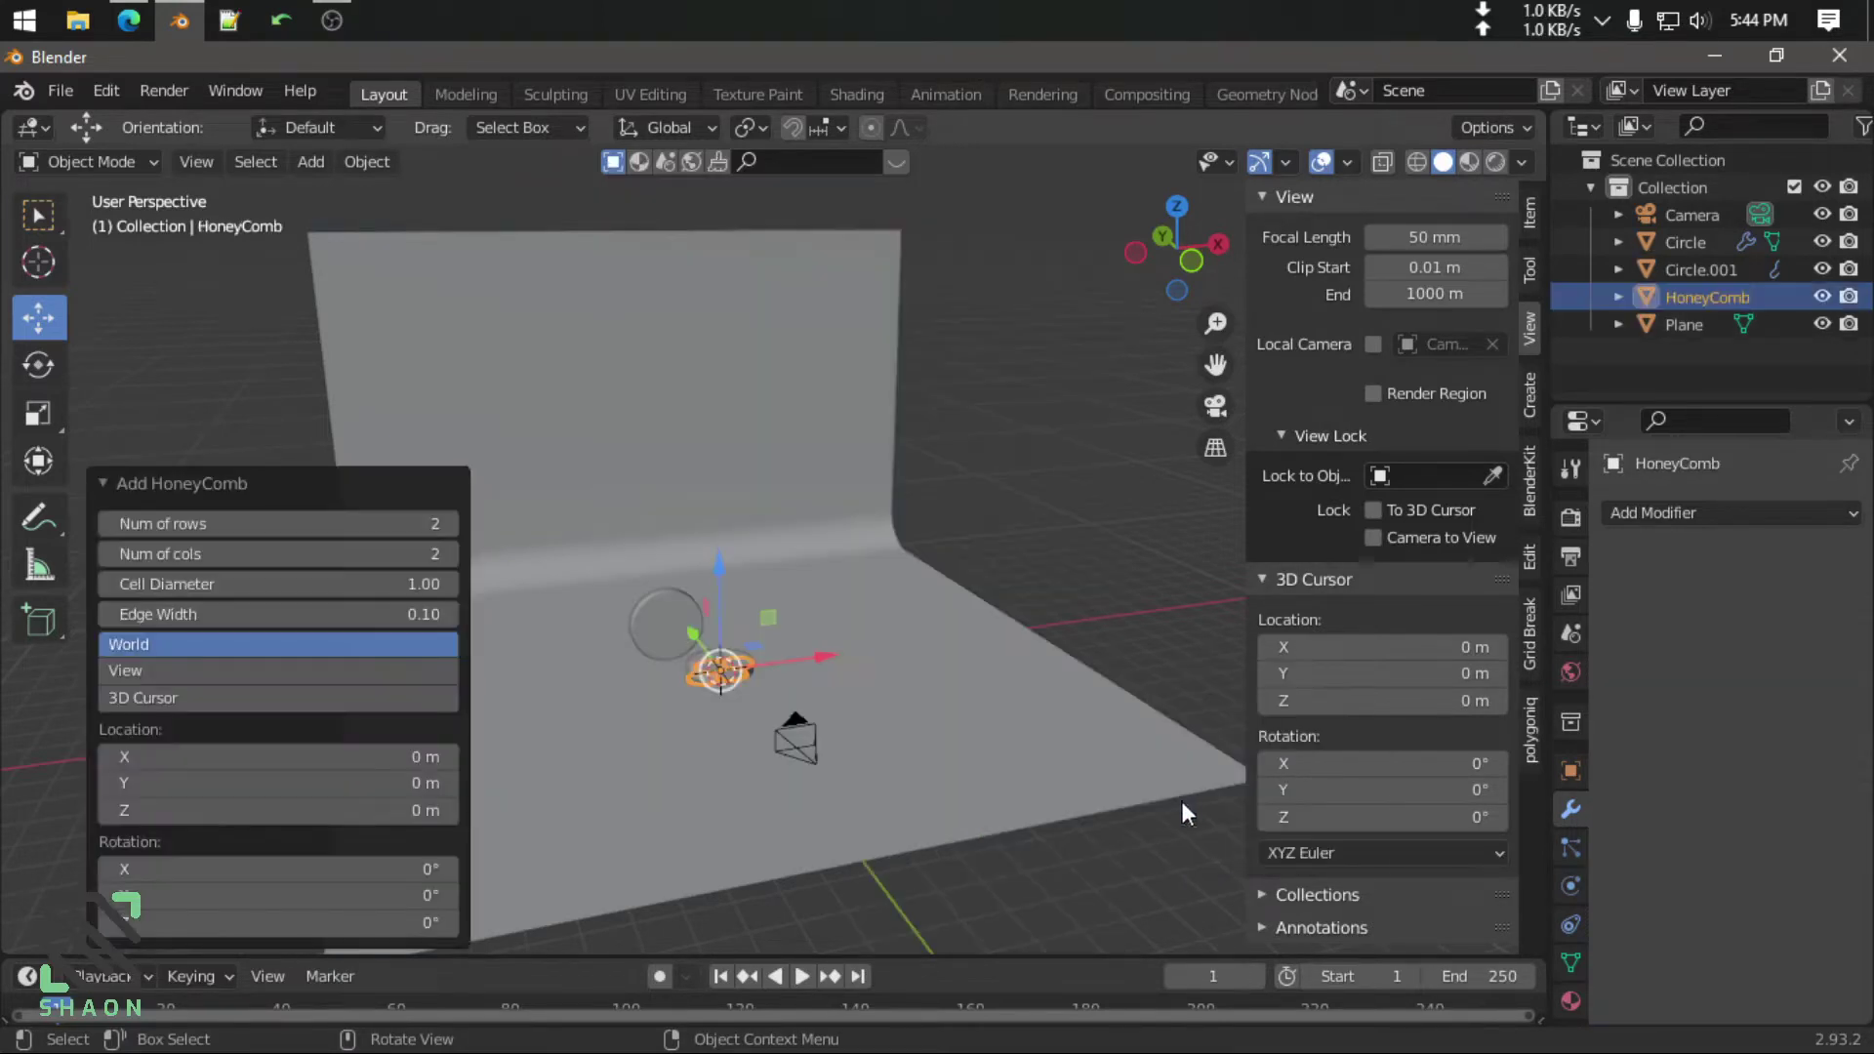
{"action": "mouse_move", "coordinate": [873, 734]}
{"action": "middle_mouse_down"}
{"action": "mouse_move", "coordinate": [671, 756]}
{"action": "mouse_move", "coordinate": [622, 742]}
{"action": "mouse_move", "coordinate": [816, 793]}
{"action": "middle_mouse_up"}
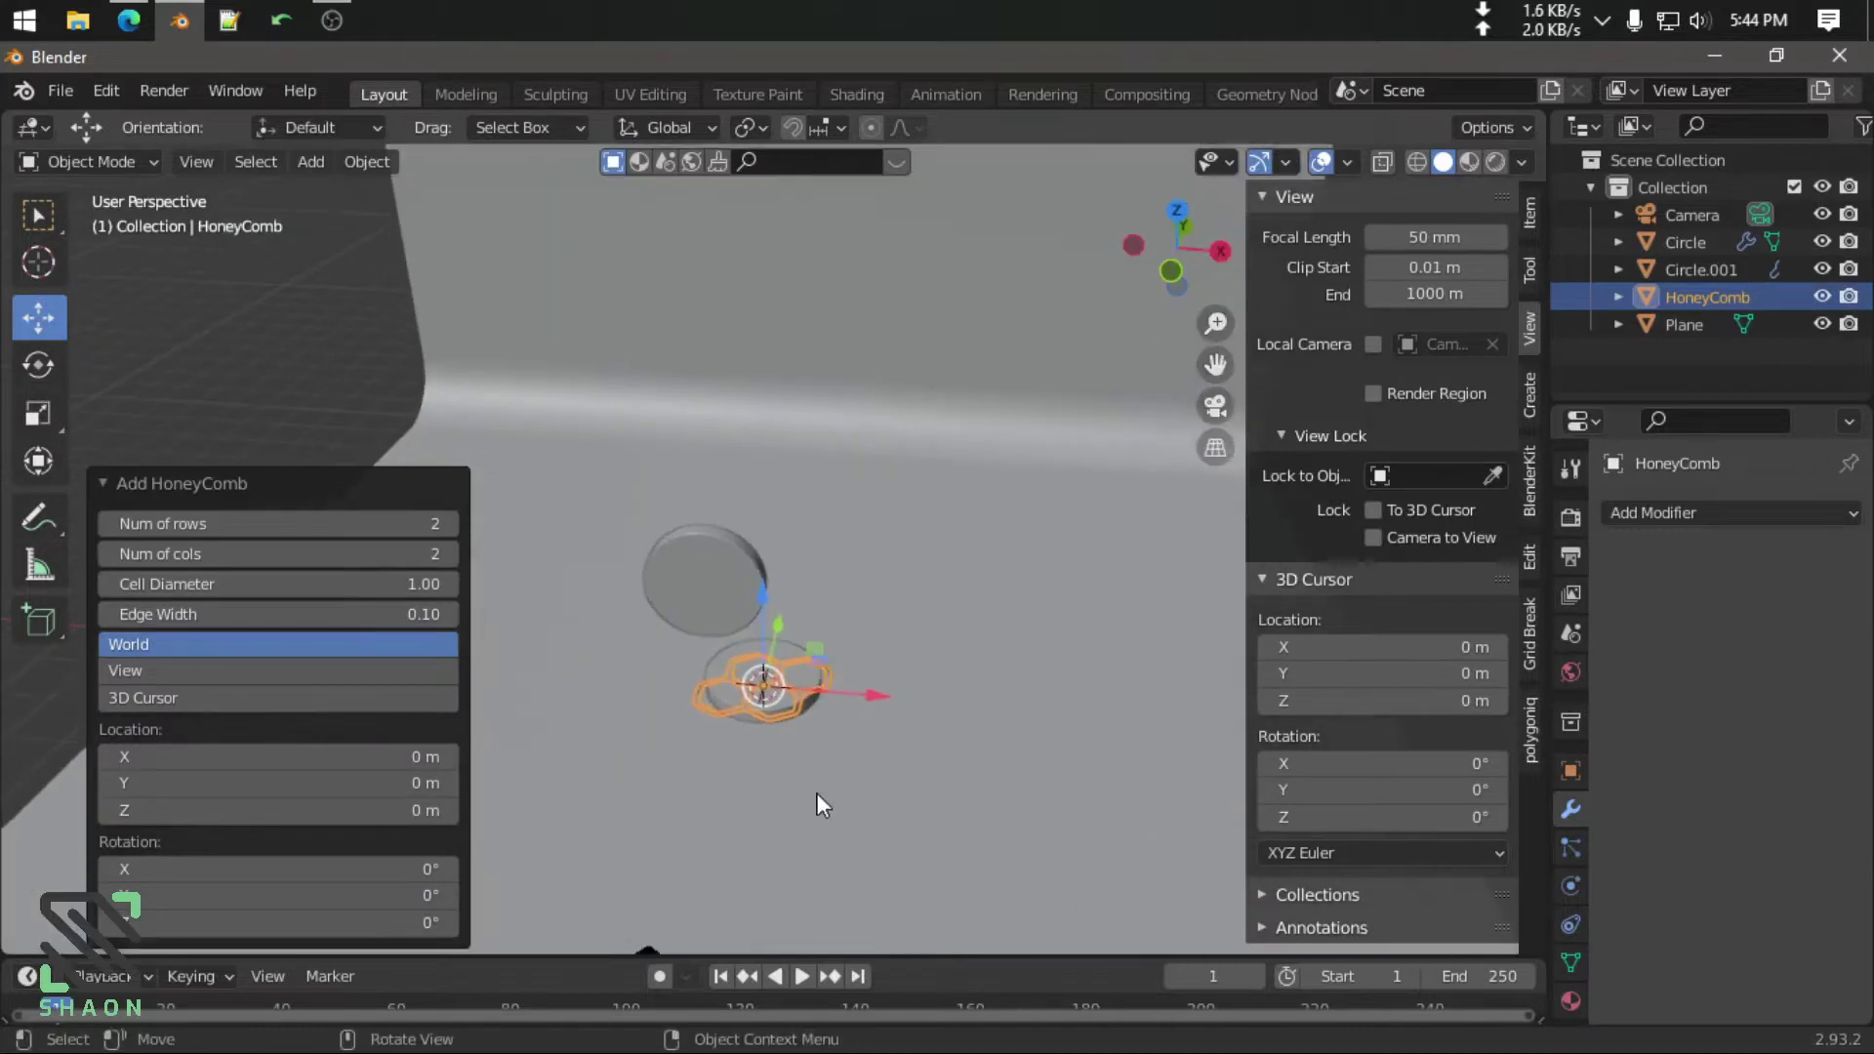
{"action": "scroll", "coordinate": [817, 792], "scroll_direction": "up", "scroll_amount": 3}
{"action": "mouse_move", "coordinate": [912, 599]}
{"action": "middle_mouse_down"}
{"action": "mouse_move", "coordinate": [880, 653]}
{"action": "mouse_move", "coordinate": [899, 689]}
{"action": "mouse_move", "coordinate": [874, 708]}
{"action": "middle_mouse_up"}
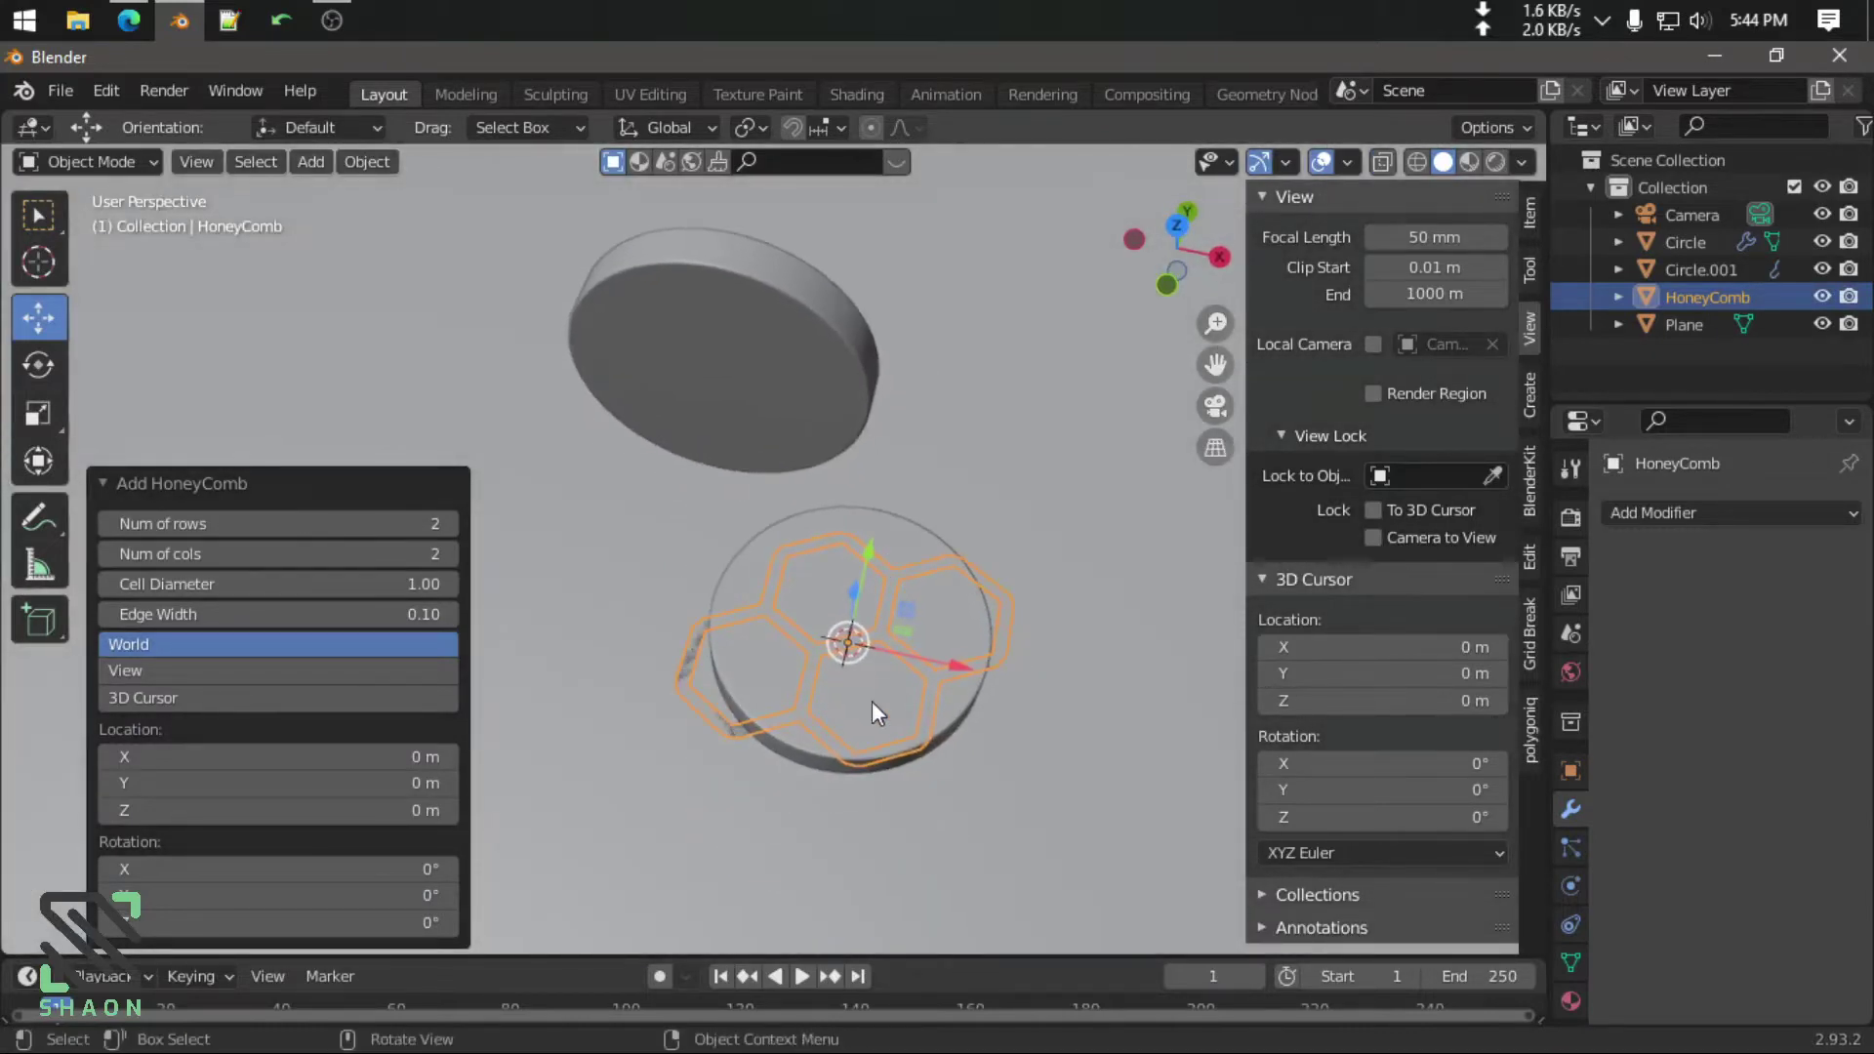
{"action": "scroll", "coordinate": [881, 709], "scroll_direction": "up", "scroll_amount": 3}
{"action": "scroll", "coordinate": [840, 625], "scroll_direction": "down", "scroll_amount": 4}
{"action": "middle_click_drag", "start_coordinate": [803, 544], "coordinate": [829, 502]}
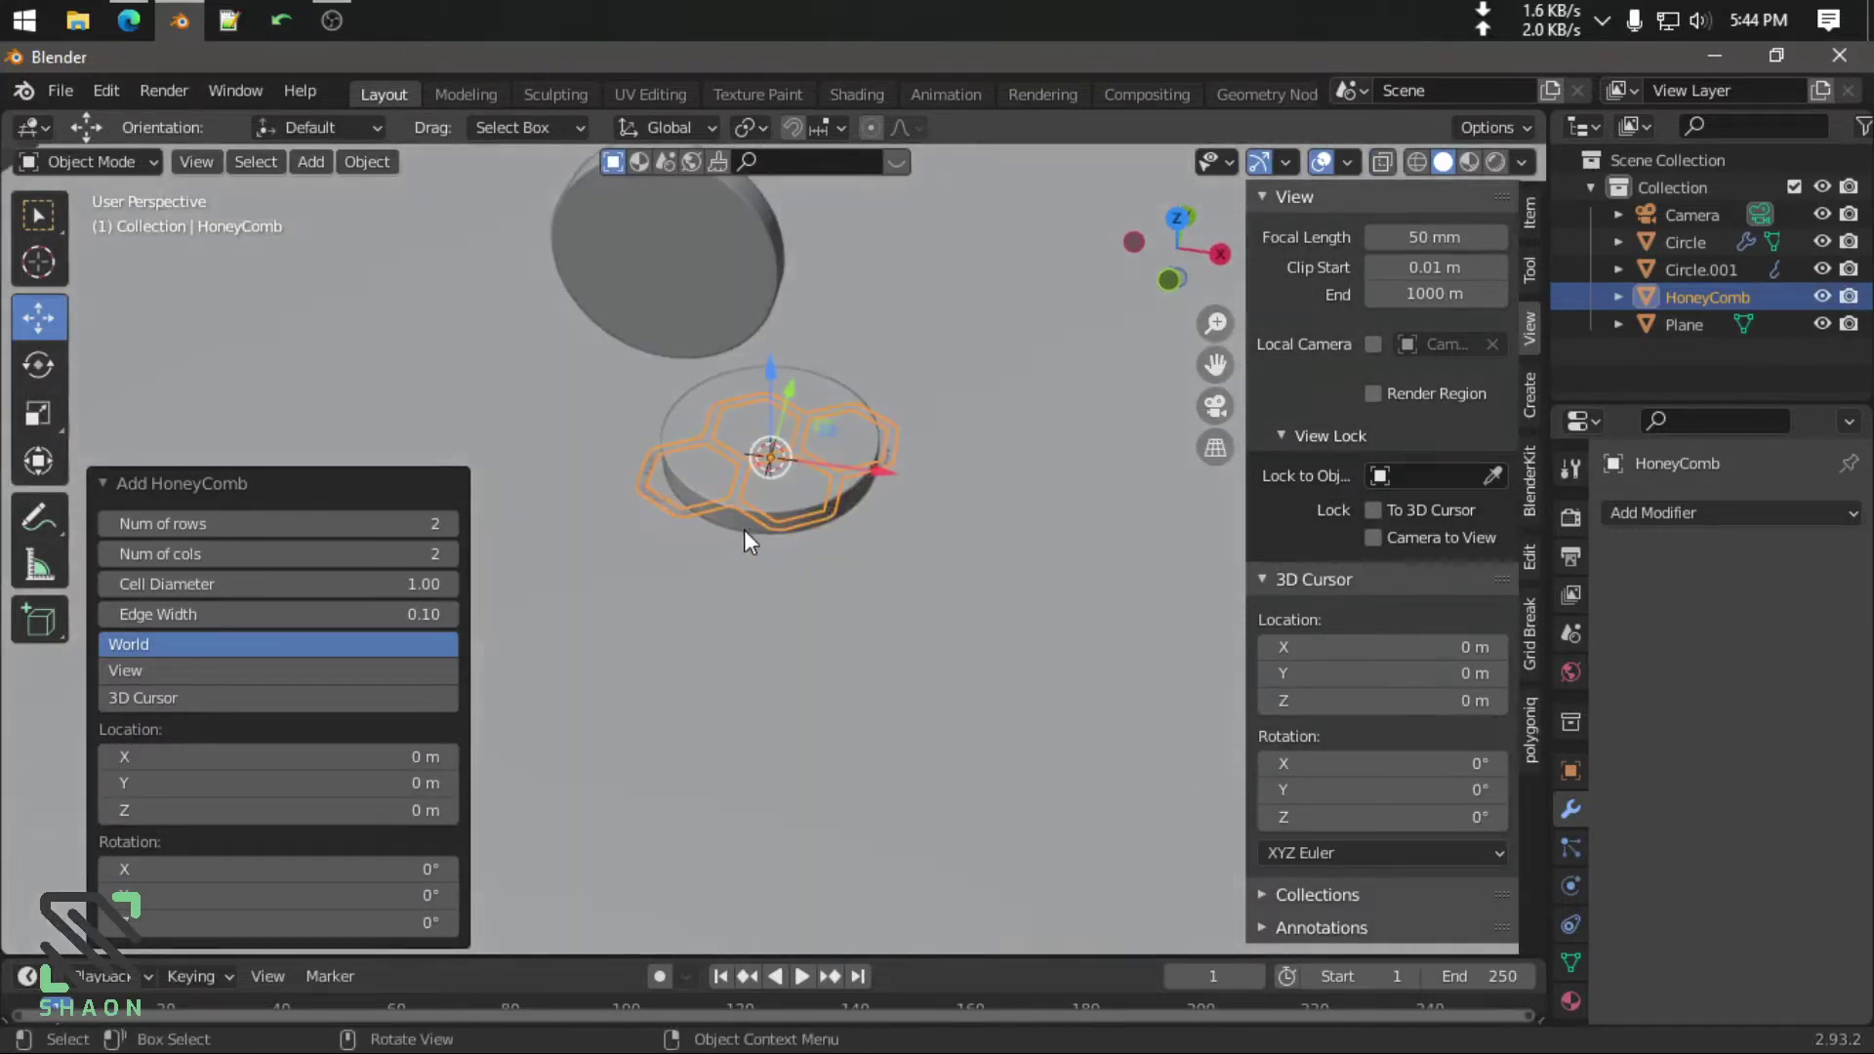
{"action": "key", "text": "Delete"}
Hide the podium base disc and add a 2-by-2 Honeycomb from Extras at the origin
{"action": "left_click", "coordinate": [777, 482]}
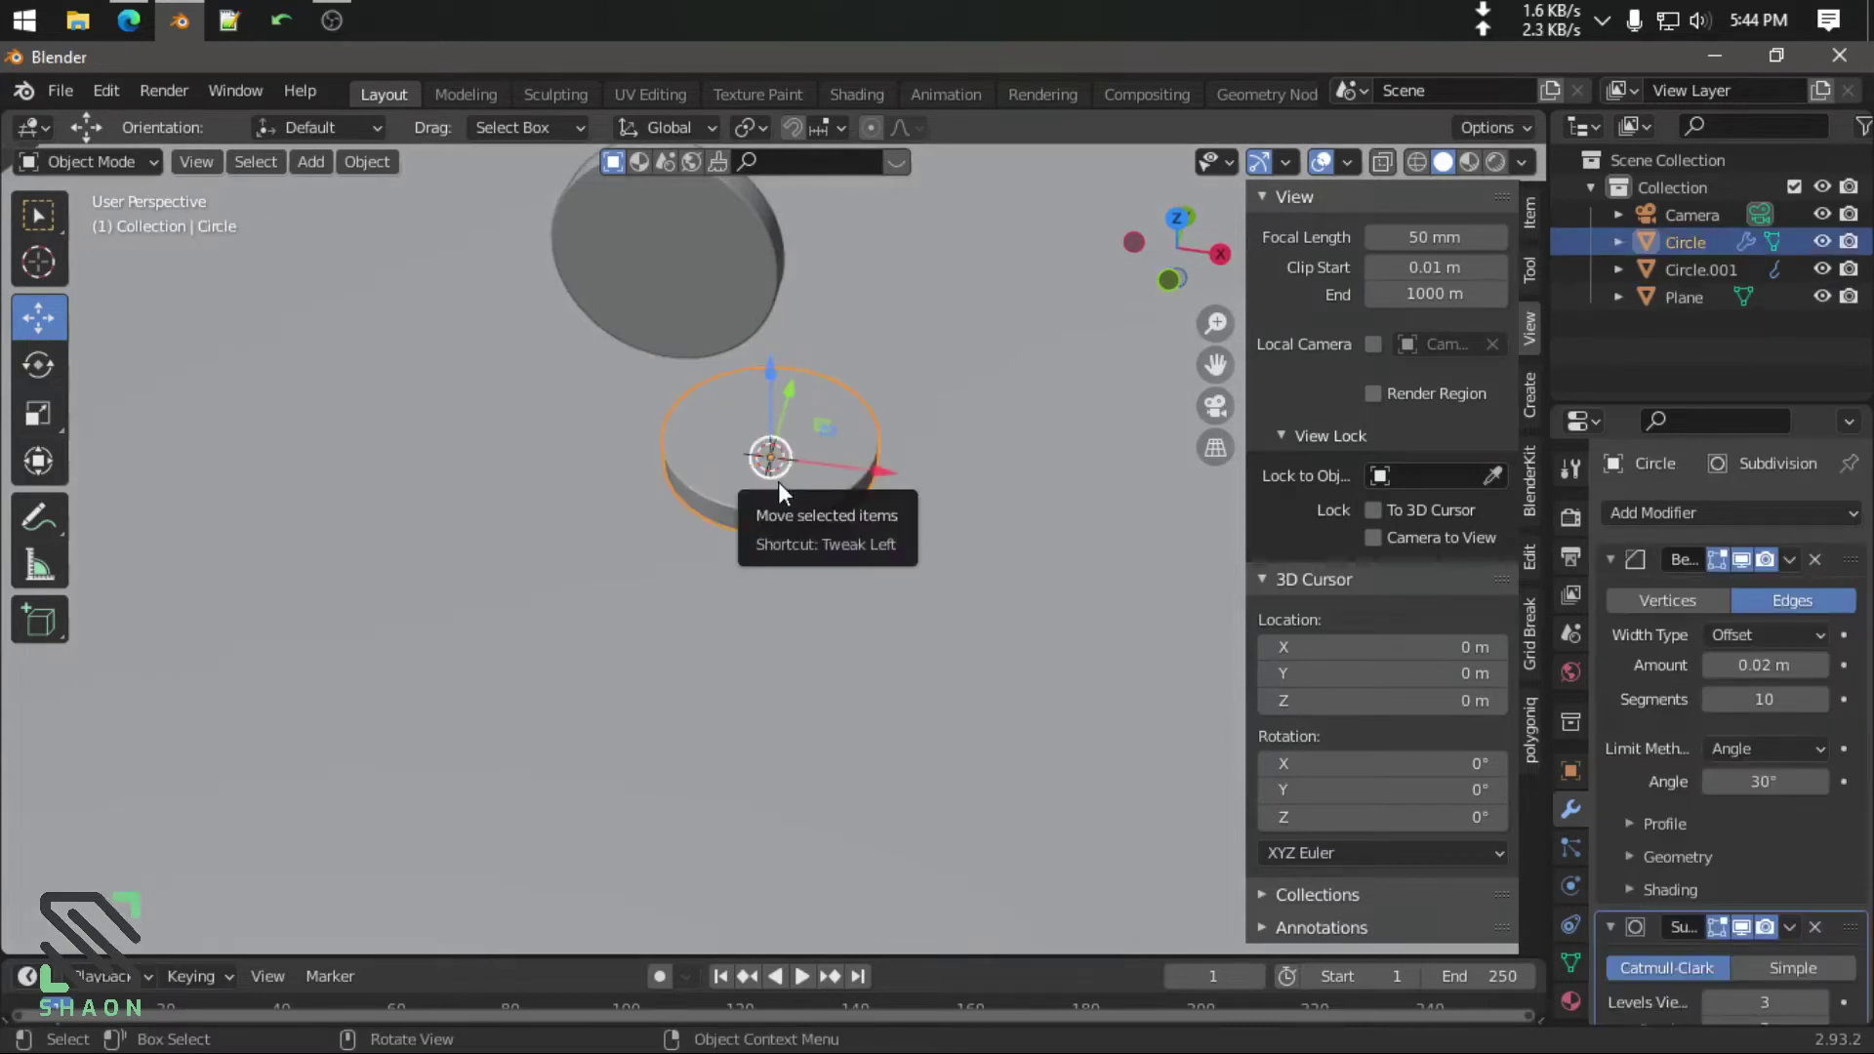
{"action": "key", "text": "h"}
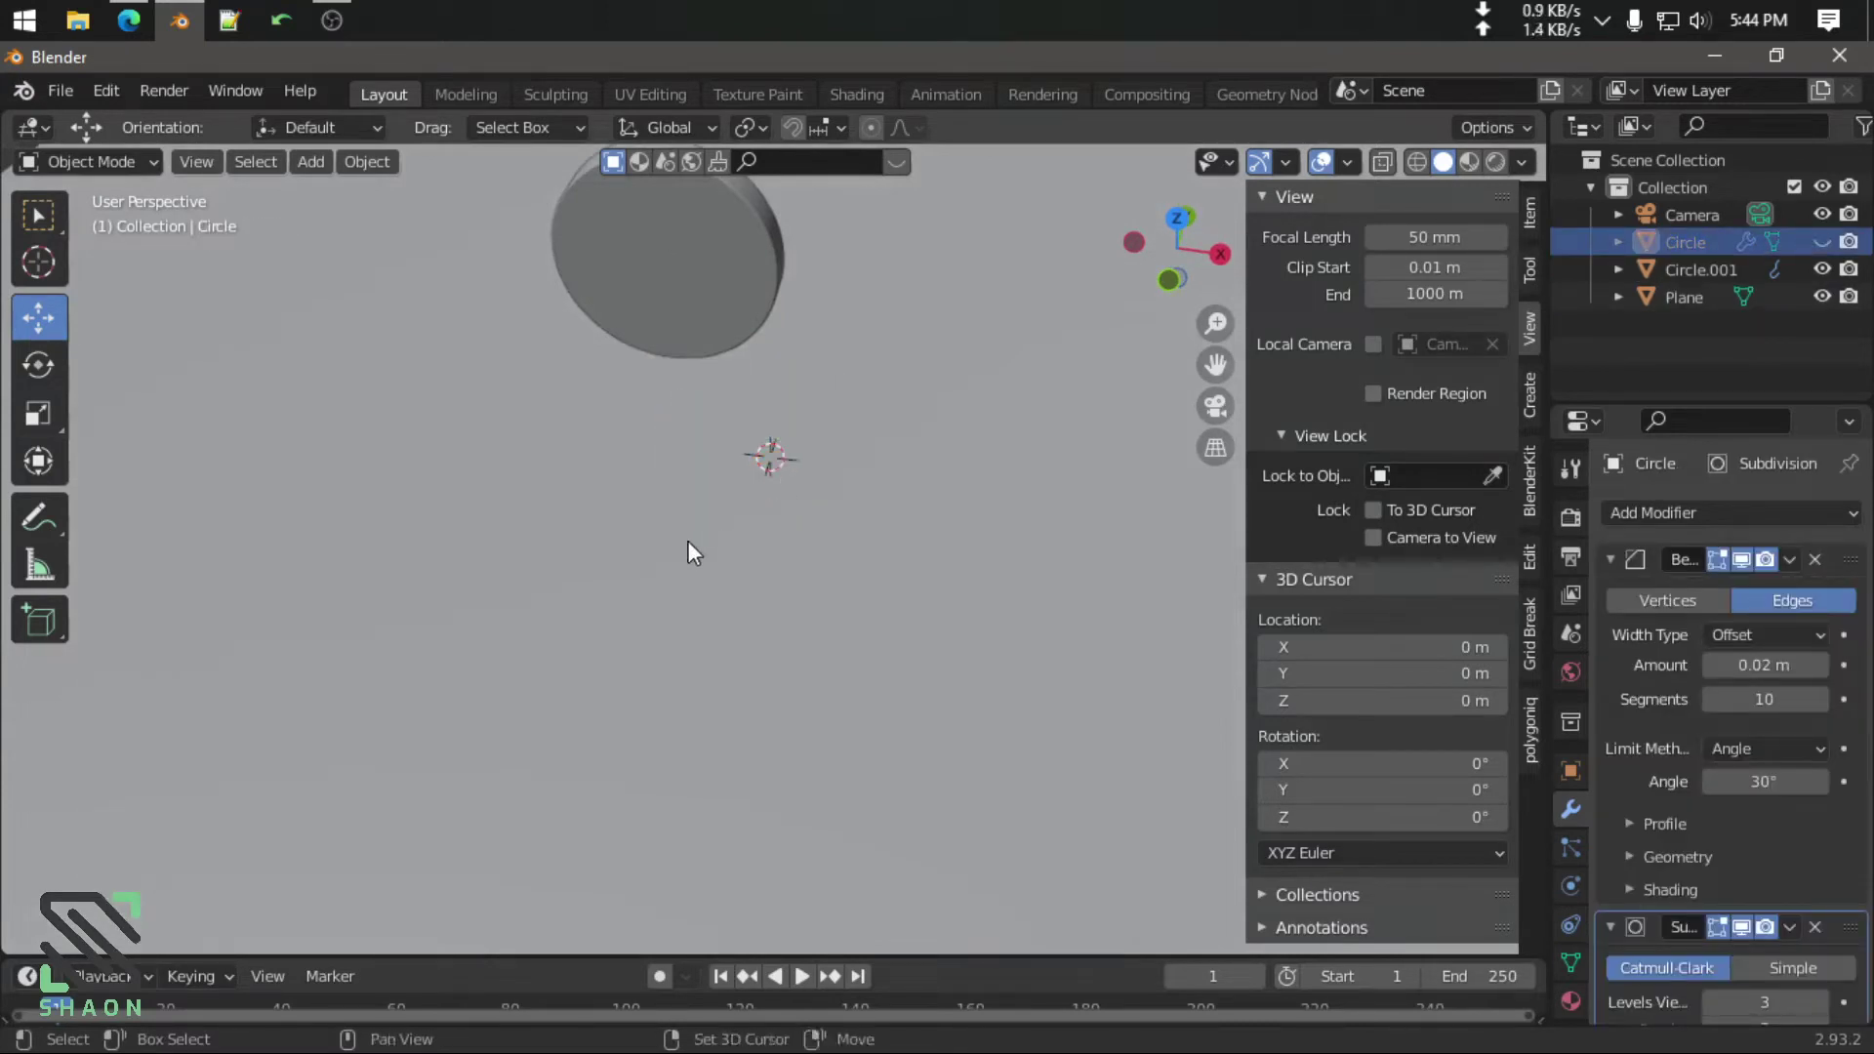
{"action": "key", "text": "shift+a"}
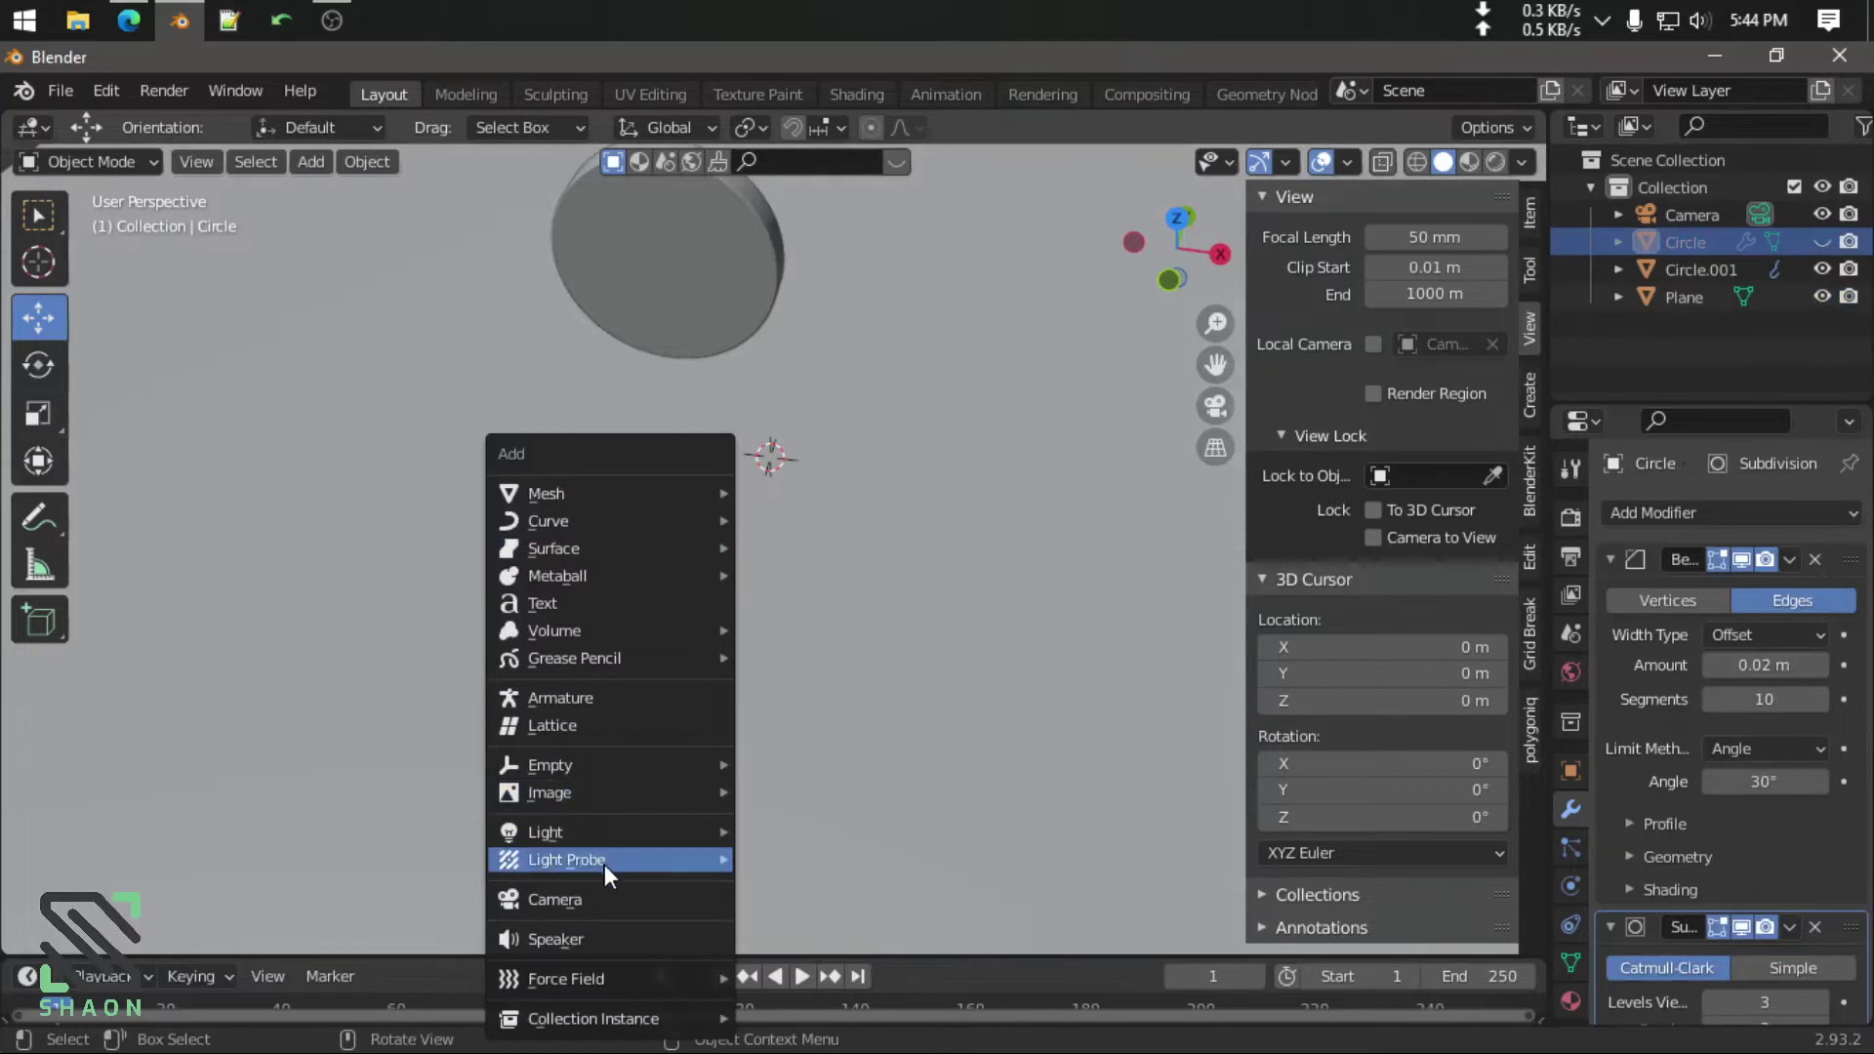
{"action": "mouse_move", "coordinate": [600, 494]}
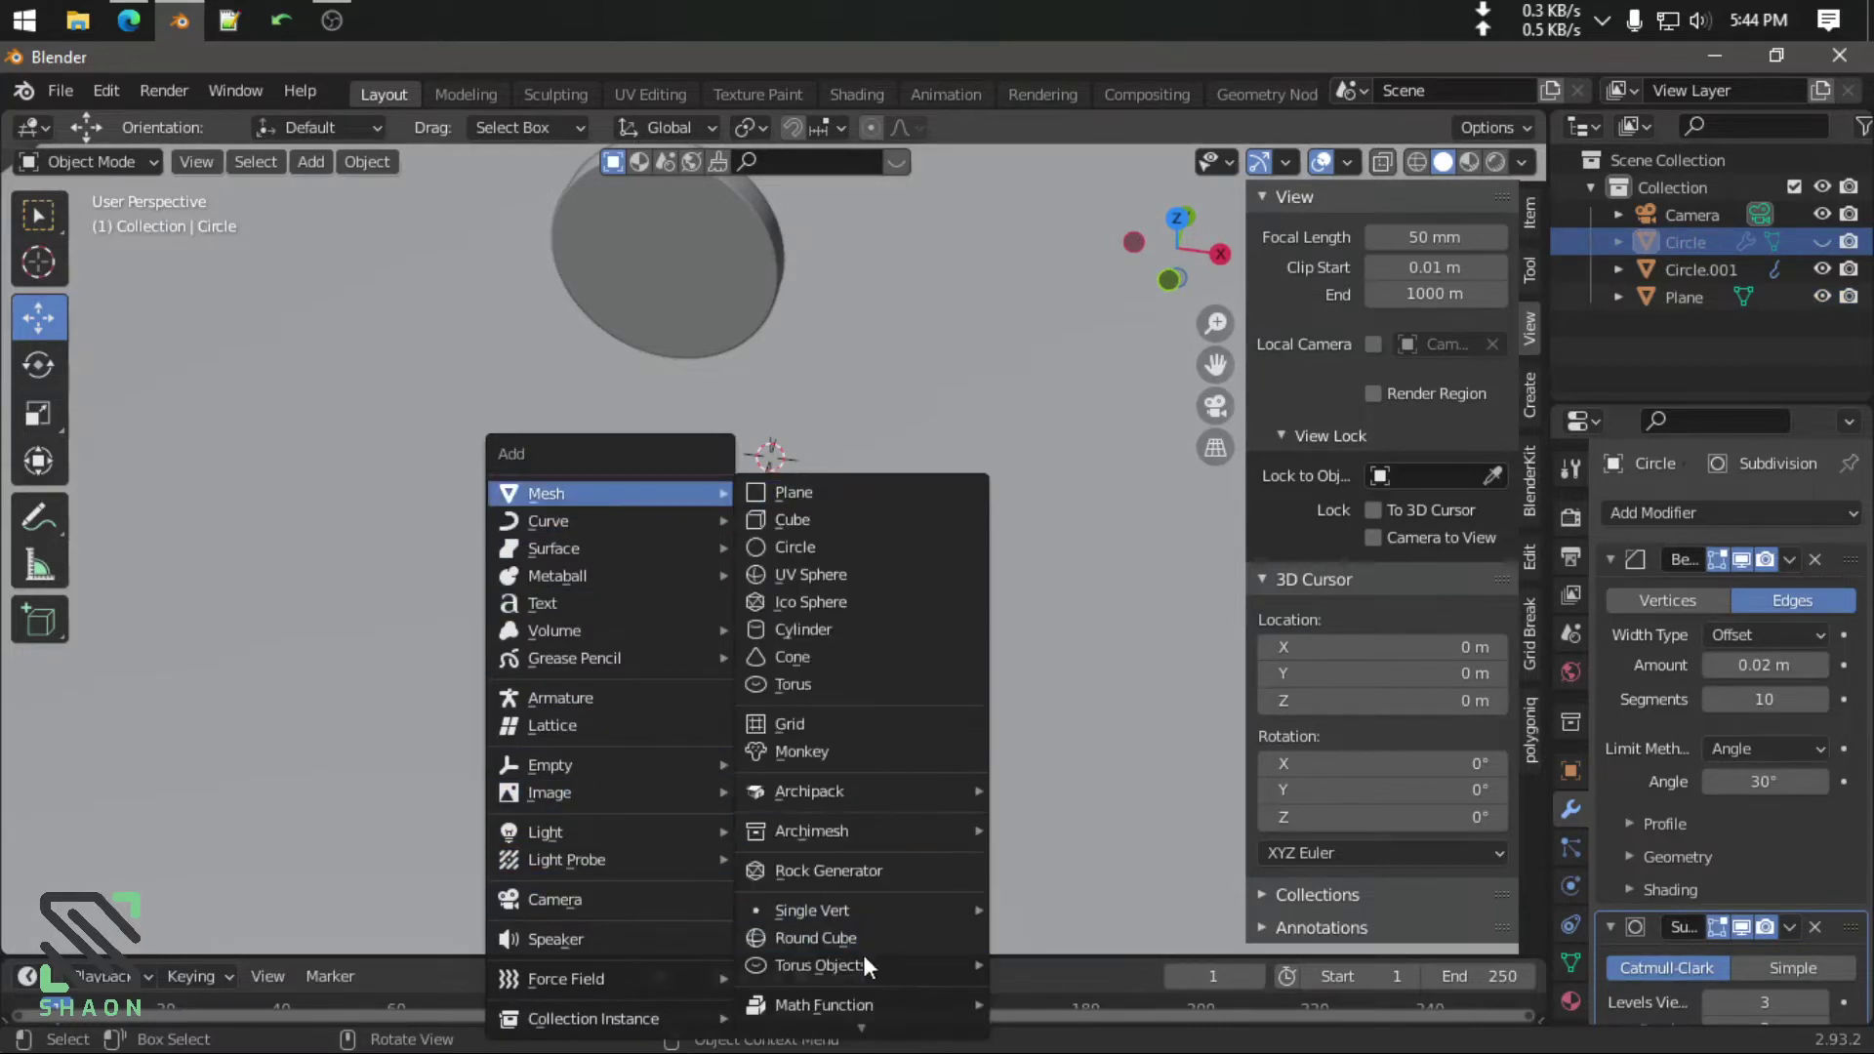
{"action": "scroll", "coordinate": [853, 986], "scroll_direction": "down", "scroll_amount": 5}
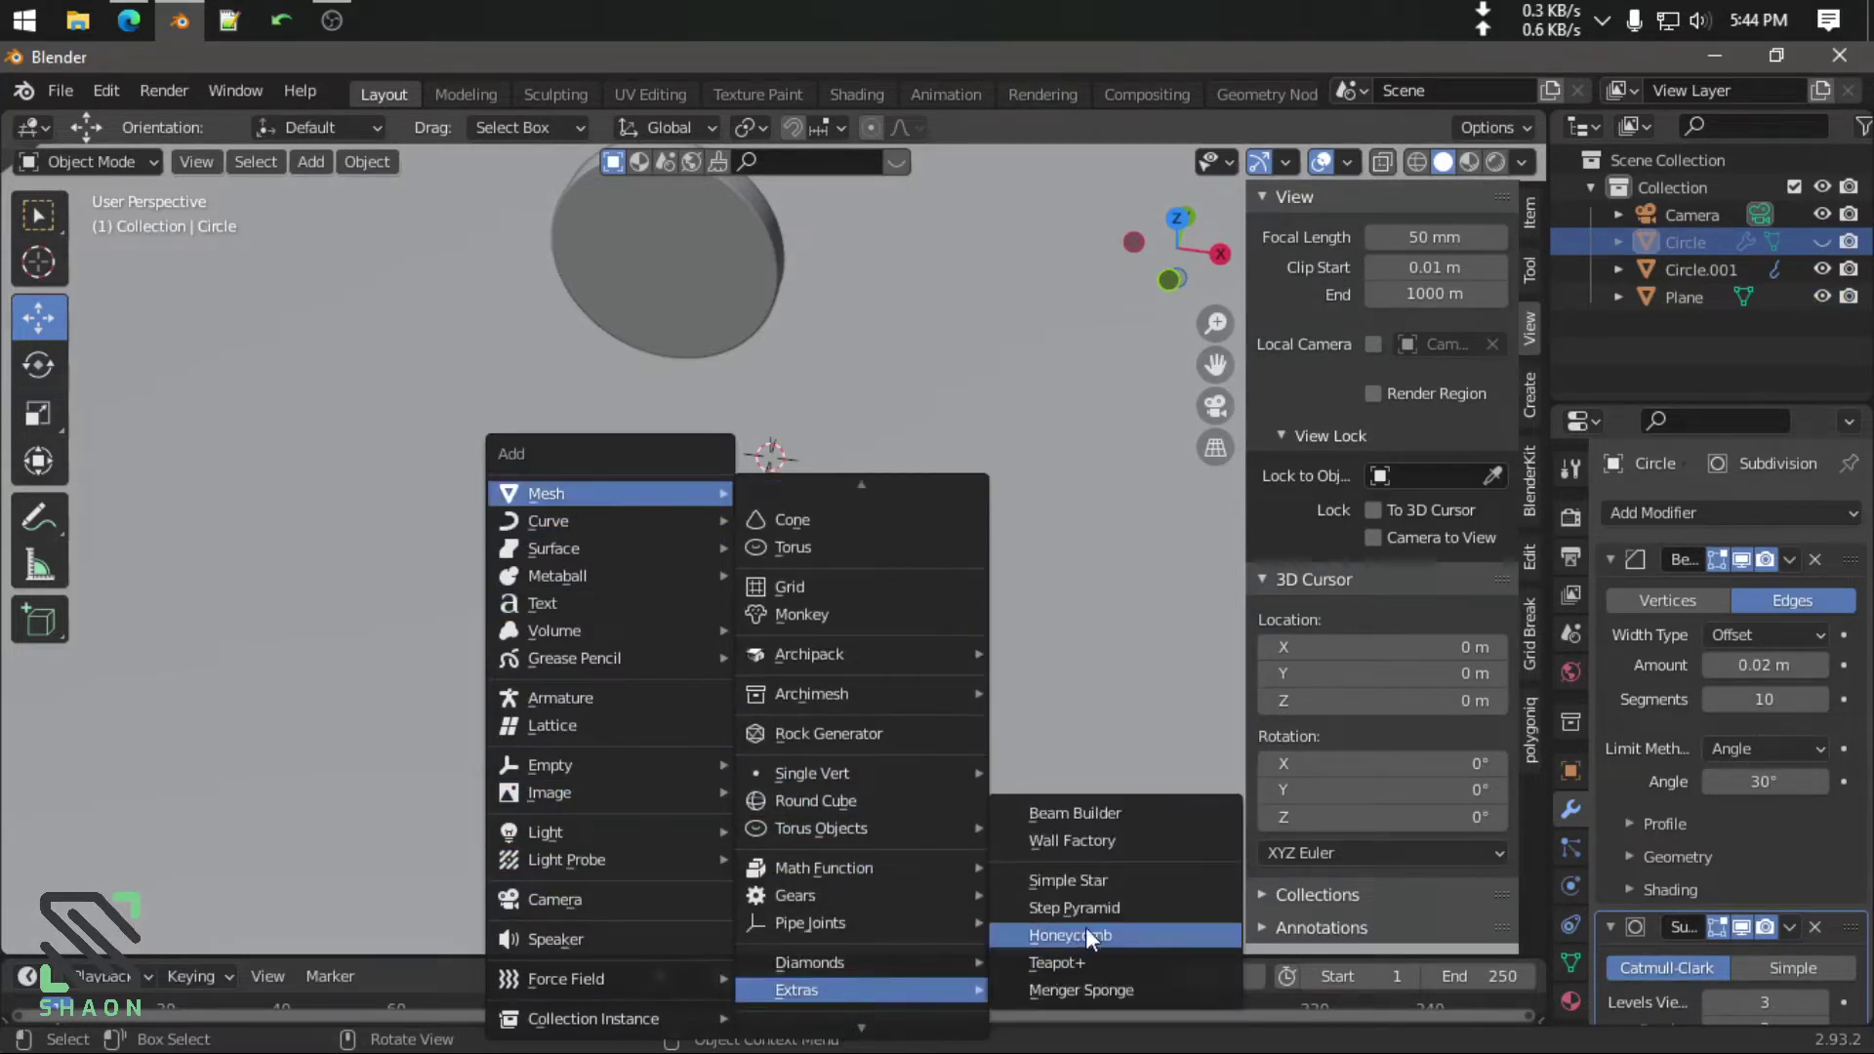
{"action": "left_click", "coordinate": [1083, 934]}
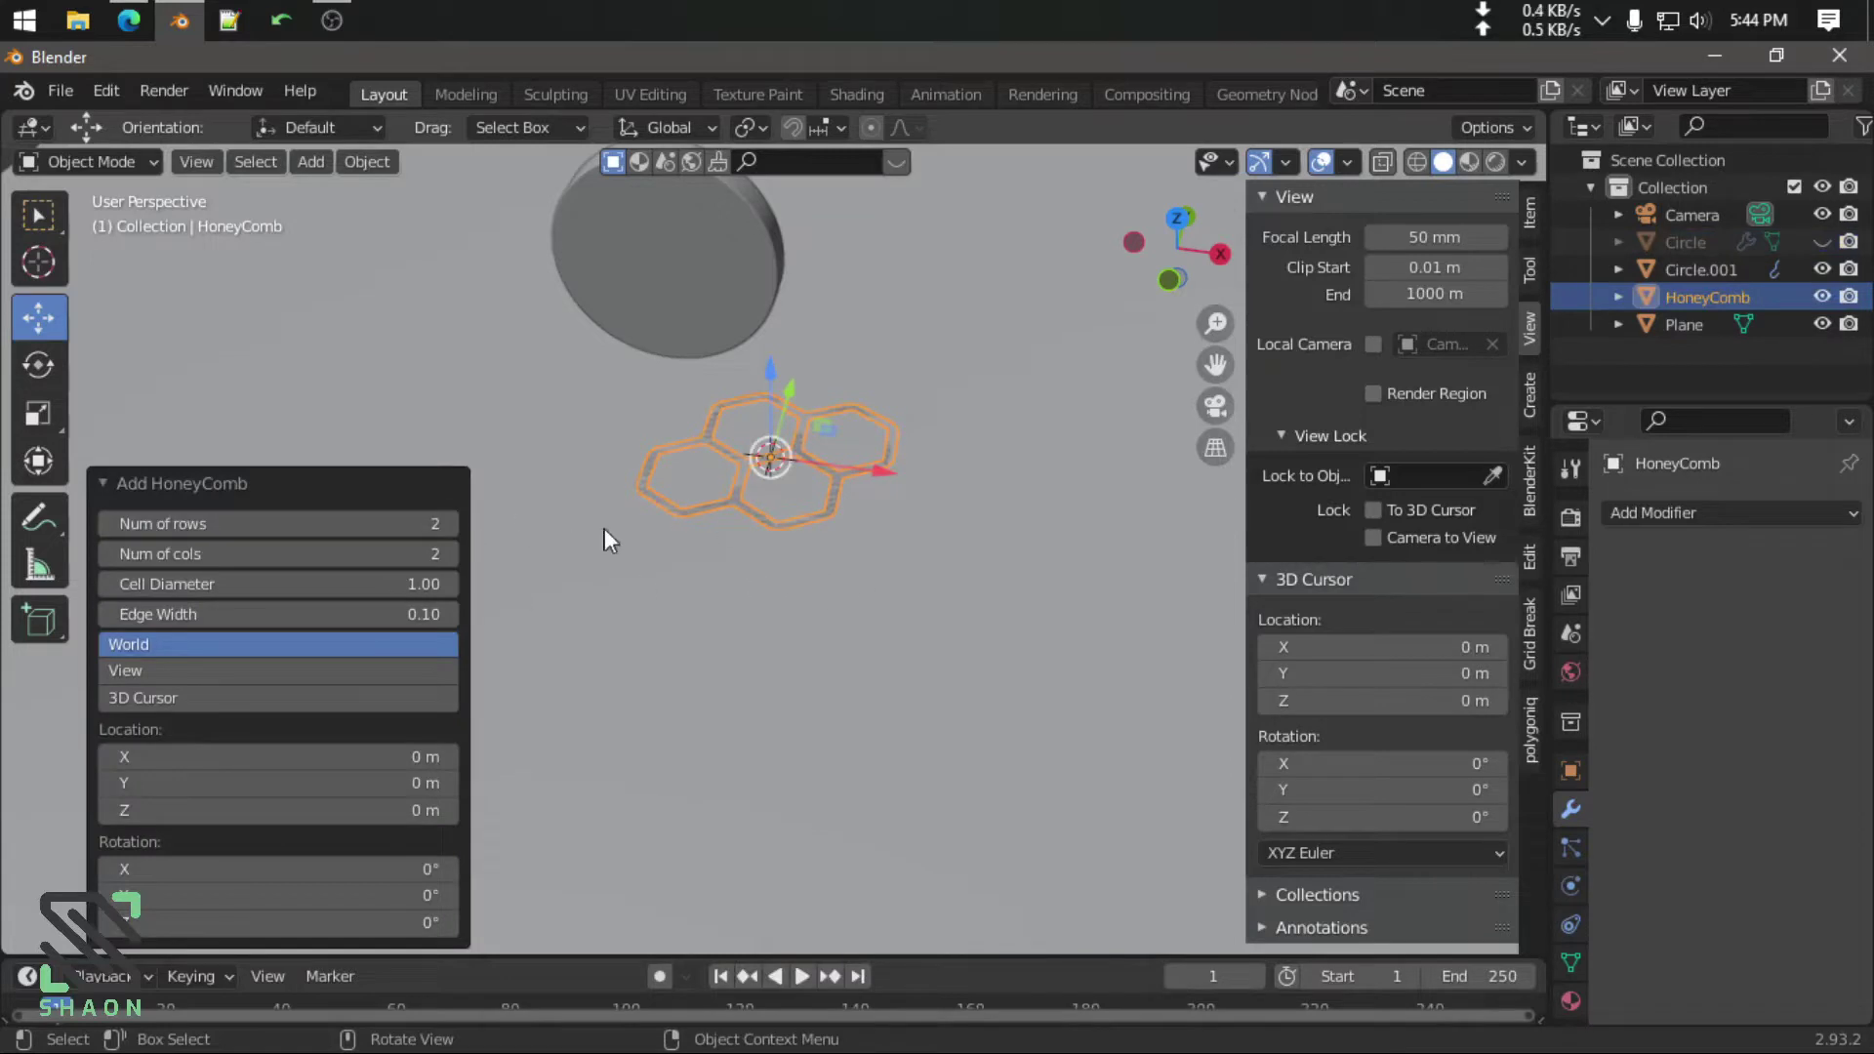
Give the honeycomb 30 rows and 30 columns and adjust its cell diameter
{"action": "scroll", "coordinate": [775, 511], "scroll_direction": "down", "scroll_amount": 2}
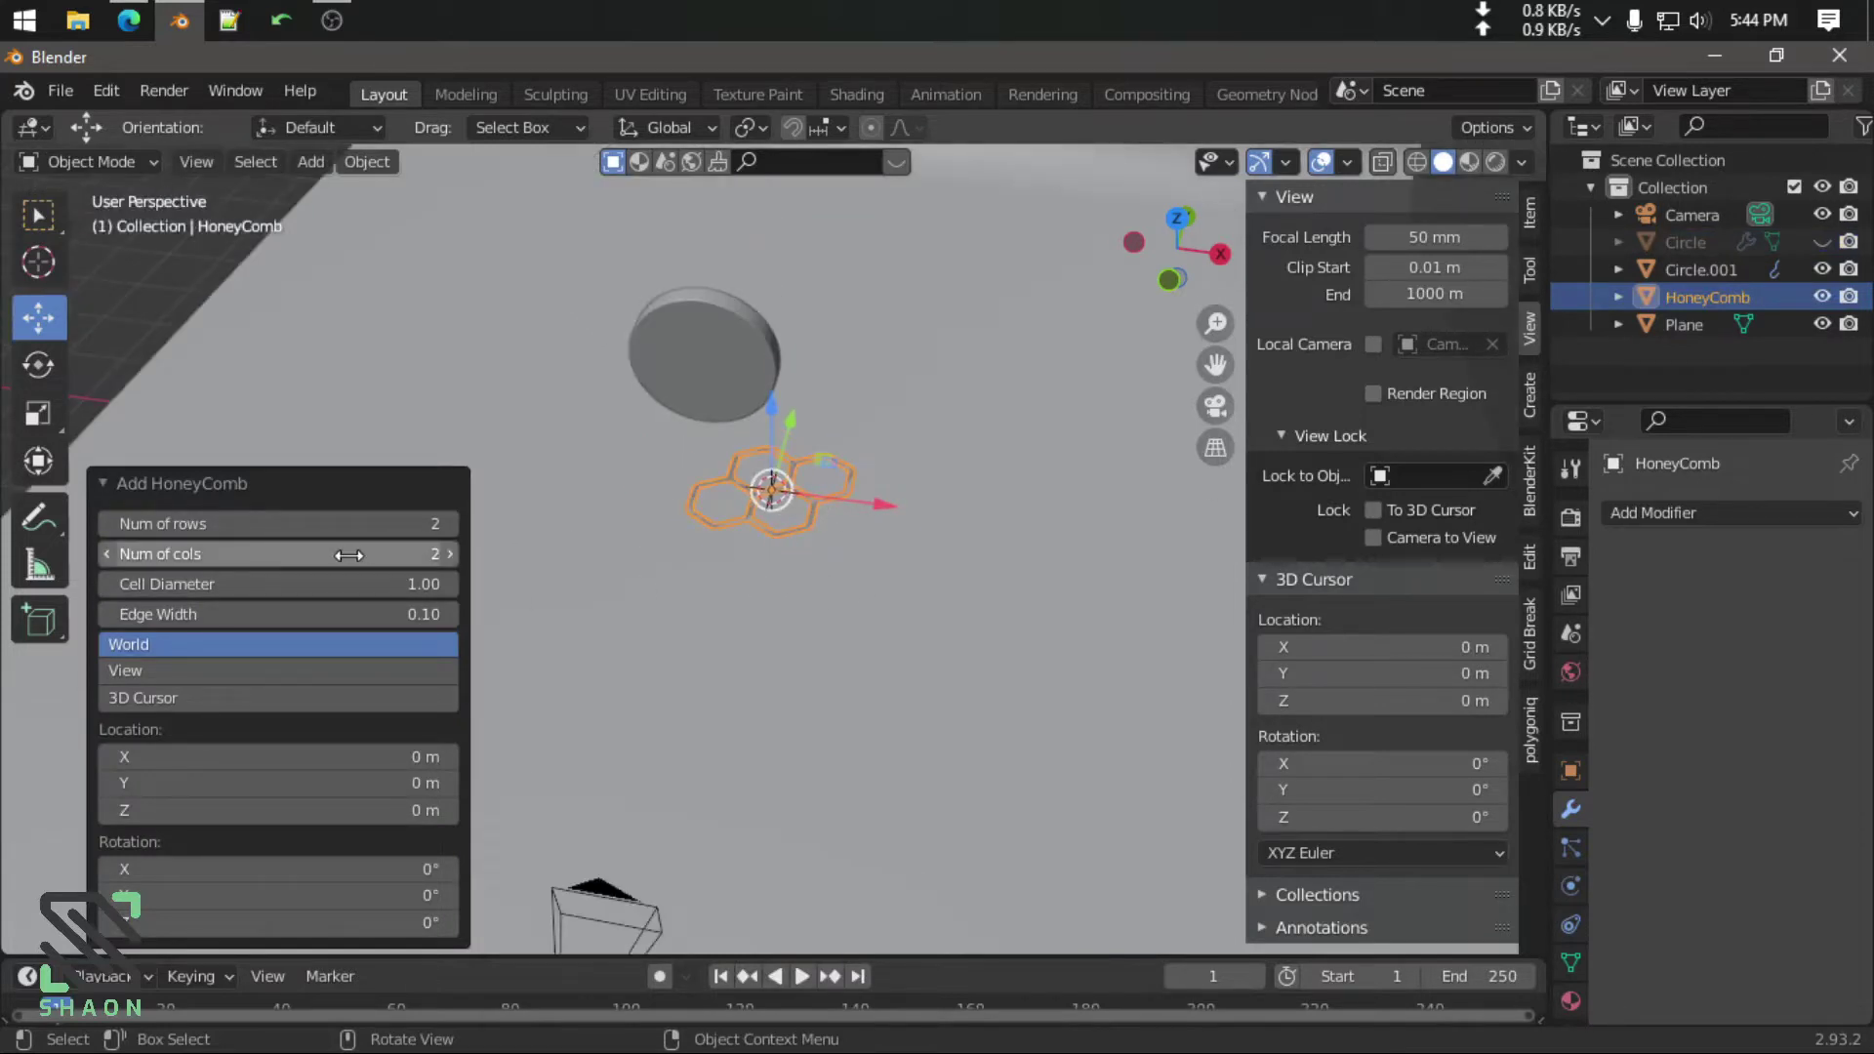
{"action": "left_click", "coordinate": [361, 522]}
{"action": "type", "text": "30"}
{"action": "key", "text": "Return"}
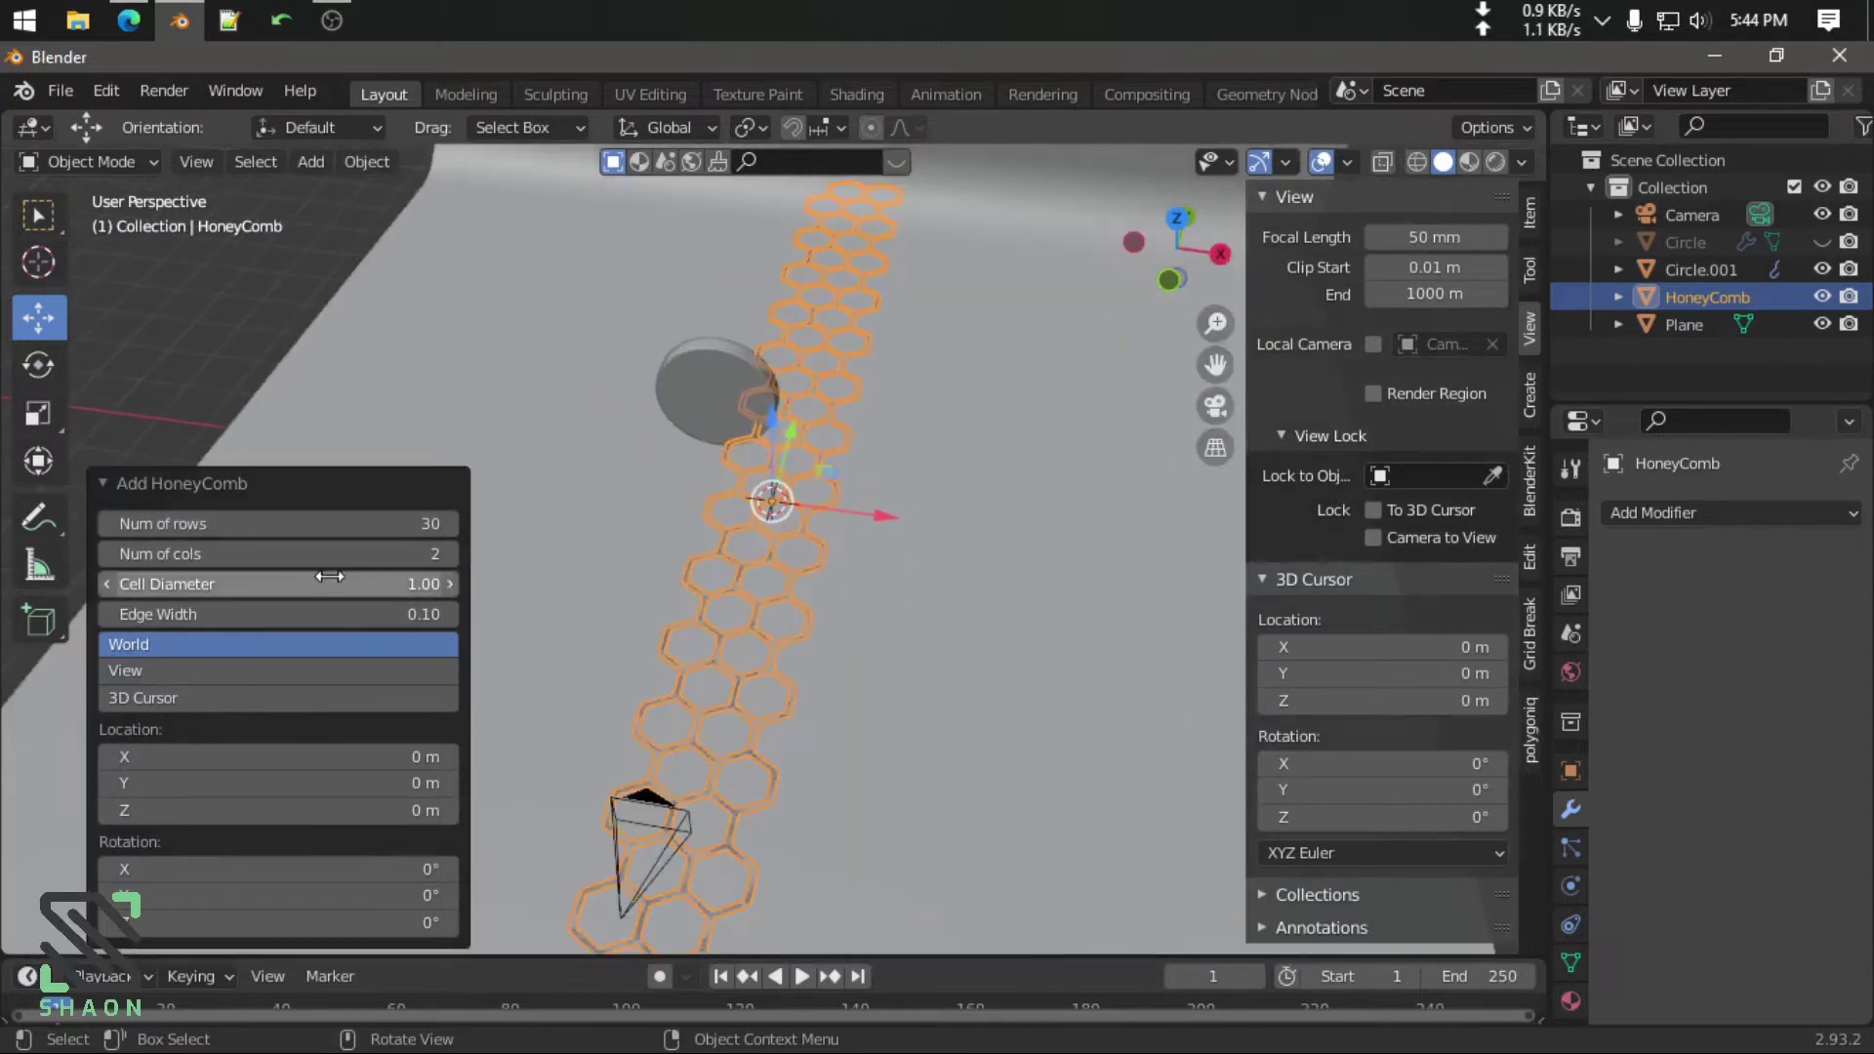
{"action": "left_click", "coordinate": [368, 553]}
{"action": "type", "text": "30"}
{"action": "key", "text": "Return"}
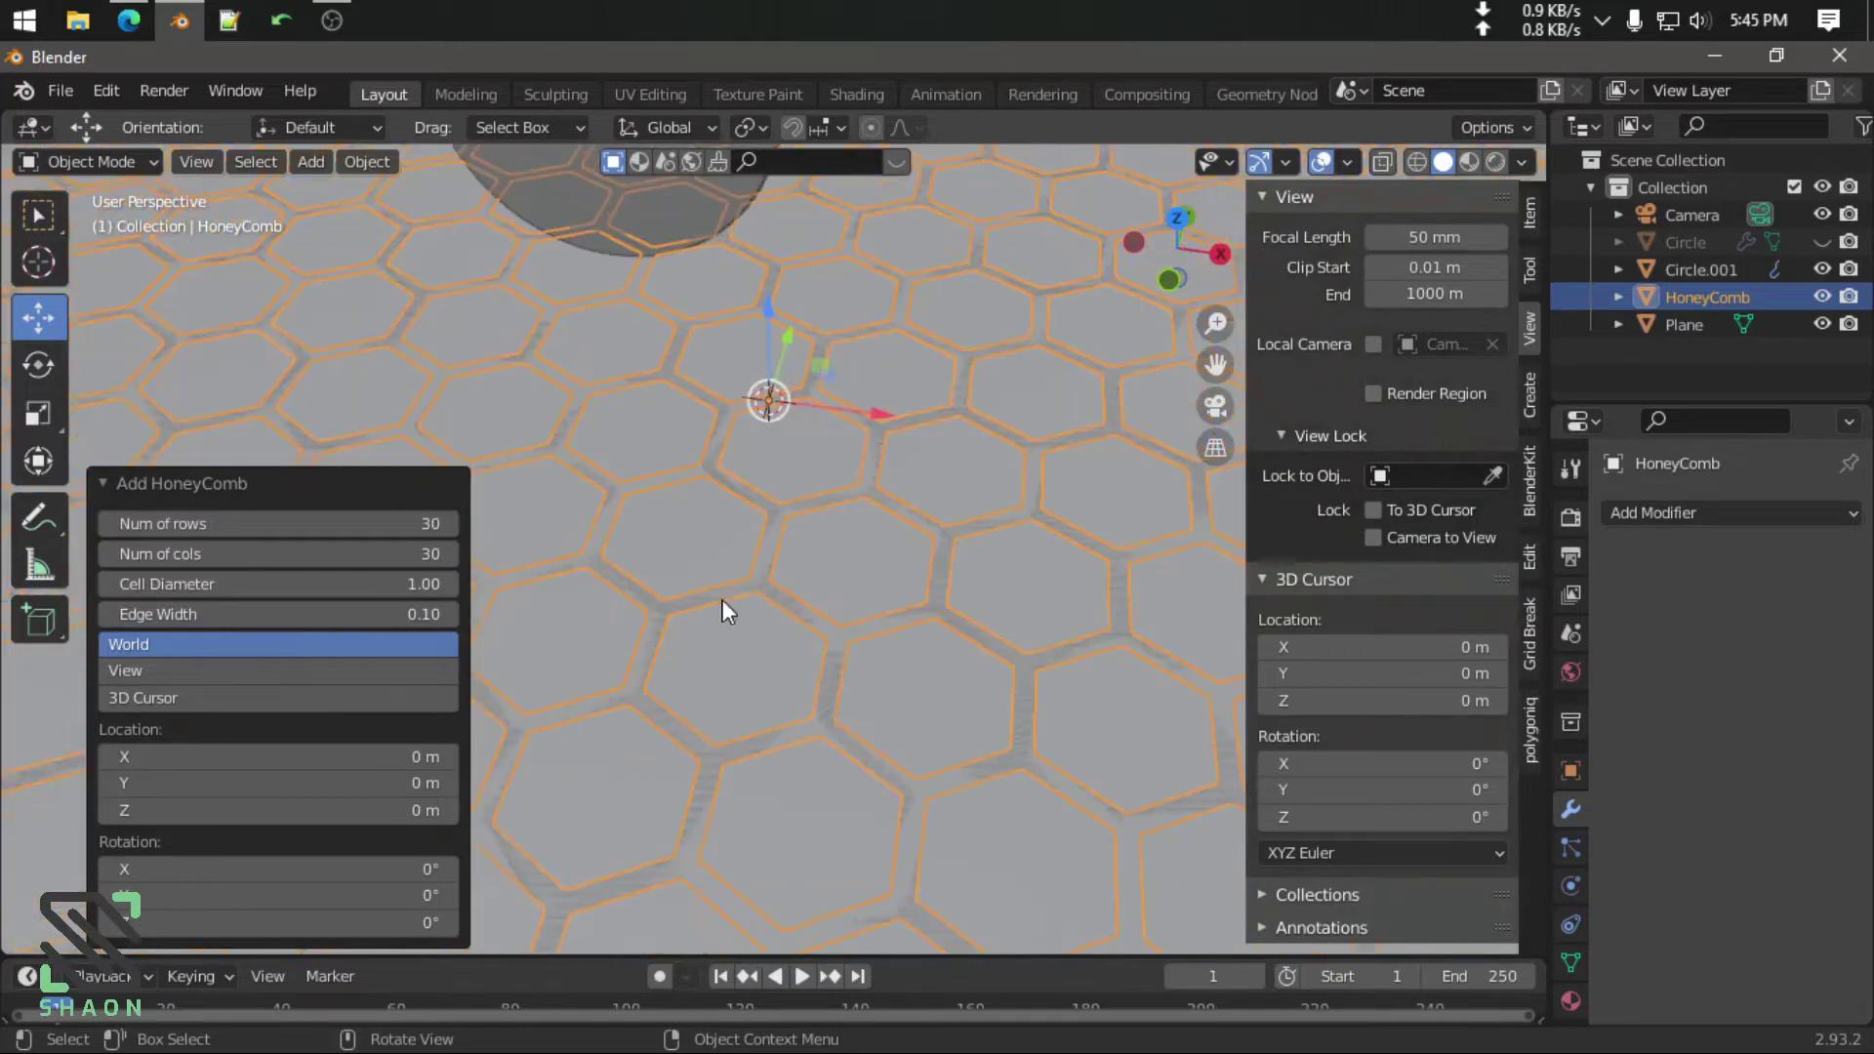
{"action": "mouse_move", "coordinate": [280, 583]}
{"action": "left_mouse_down"}
{"action": "mouse_move", "coordinate": [312, 584]}
{"action": "mouse_move", "coordinate": [191, 584]}
{"action": "mouse_move", "coordinate": [272, 583]}
{"action": "left_mouse_up"}
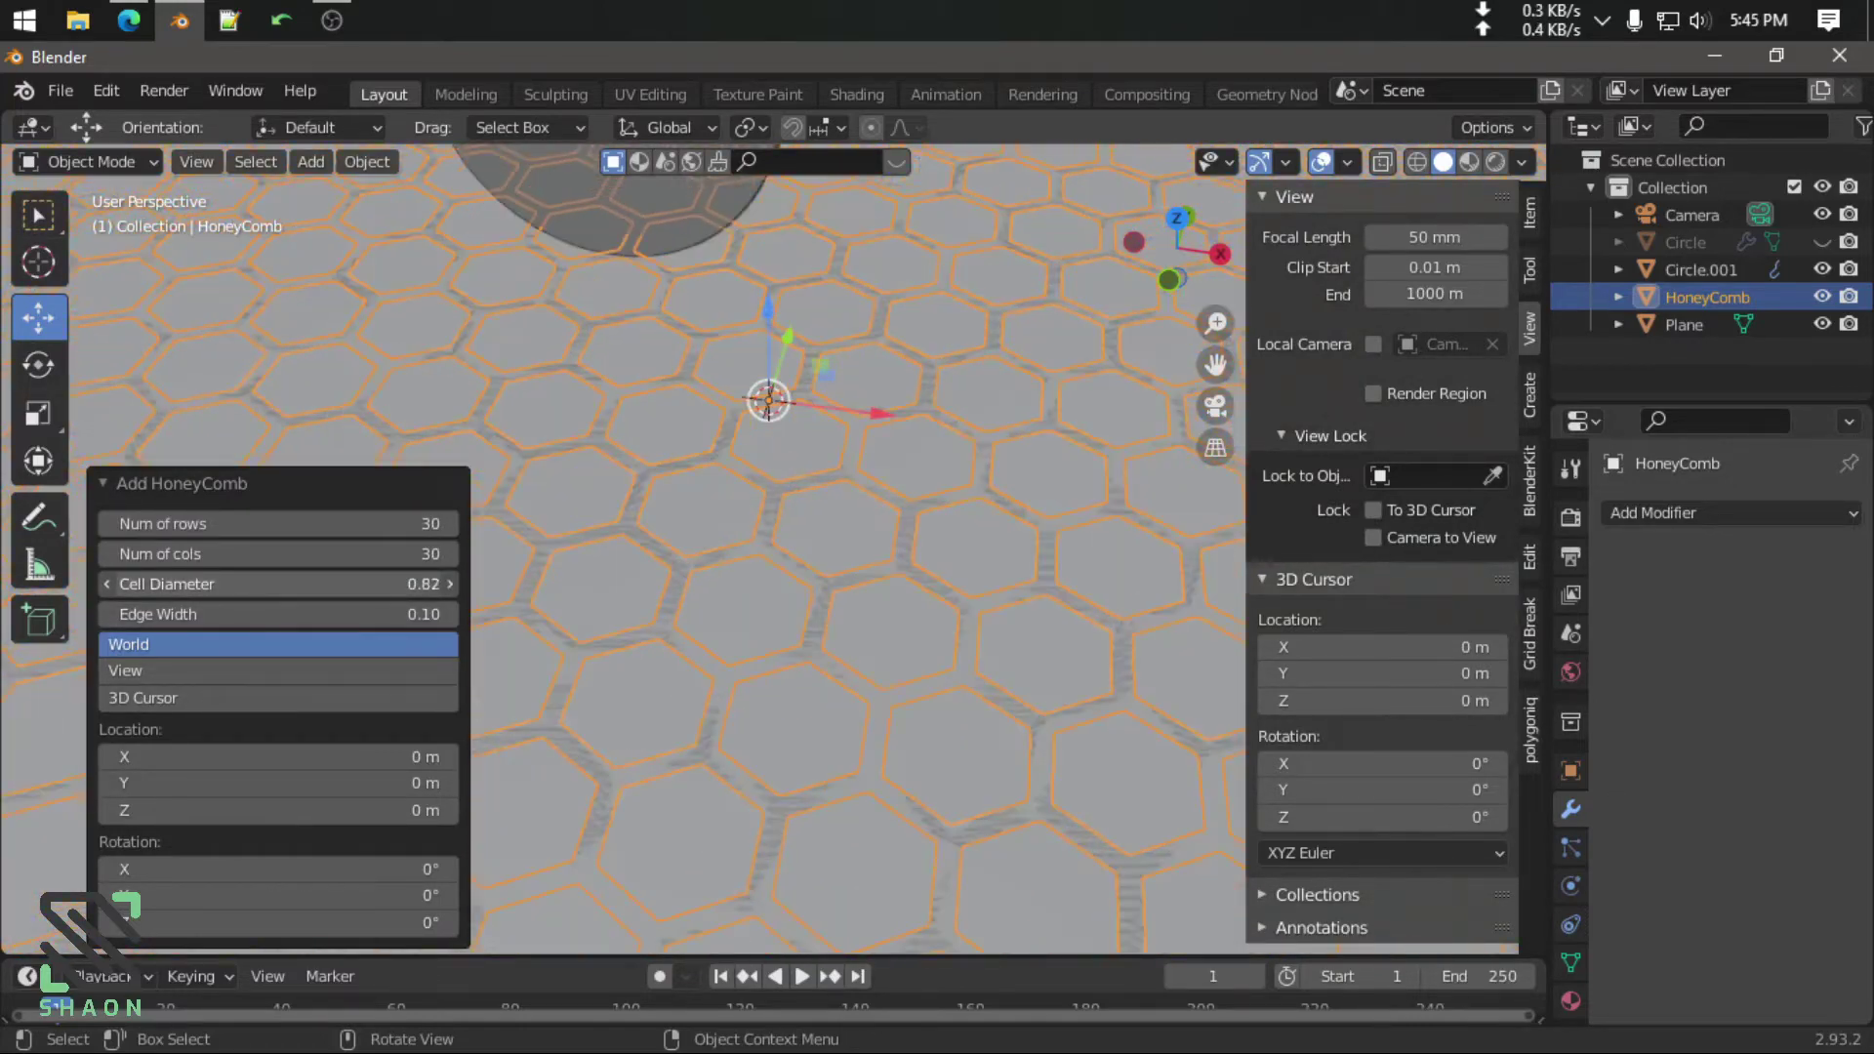
Bring the honeycomb edge width to 0.07 and view the whole grid
{"action": "left_click", "coordinate": [106, 614]}
{"action": "left_click", "coordinate": [106, 614]}
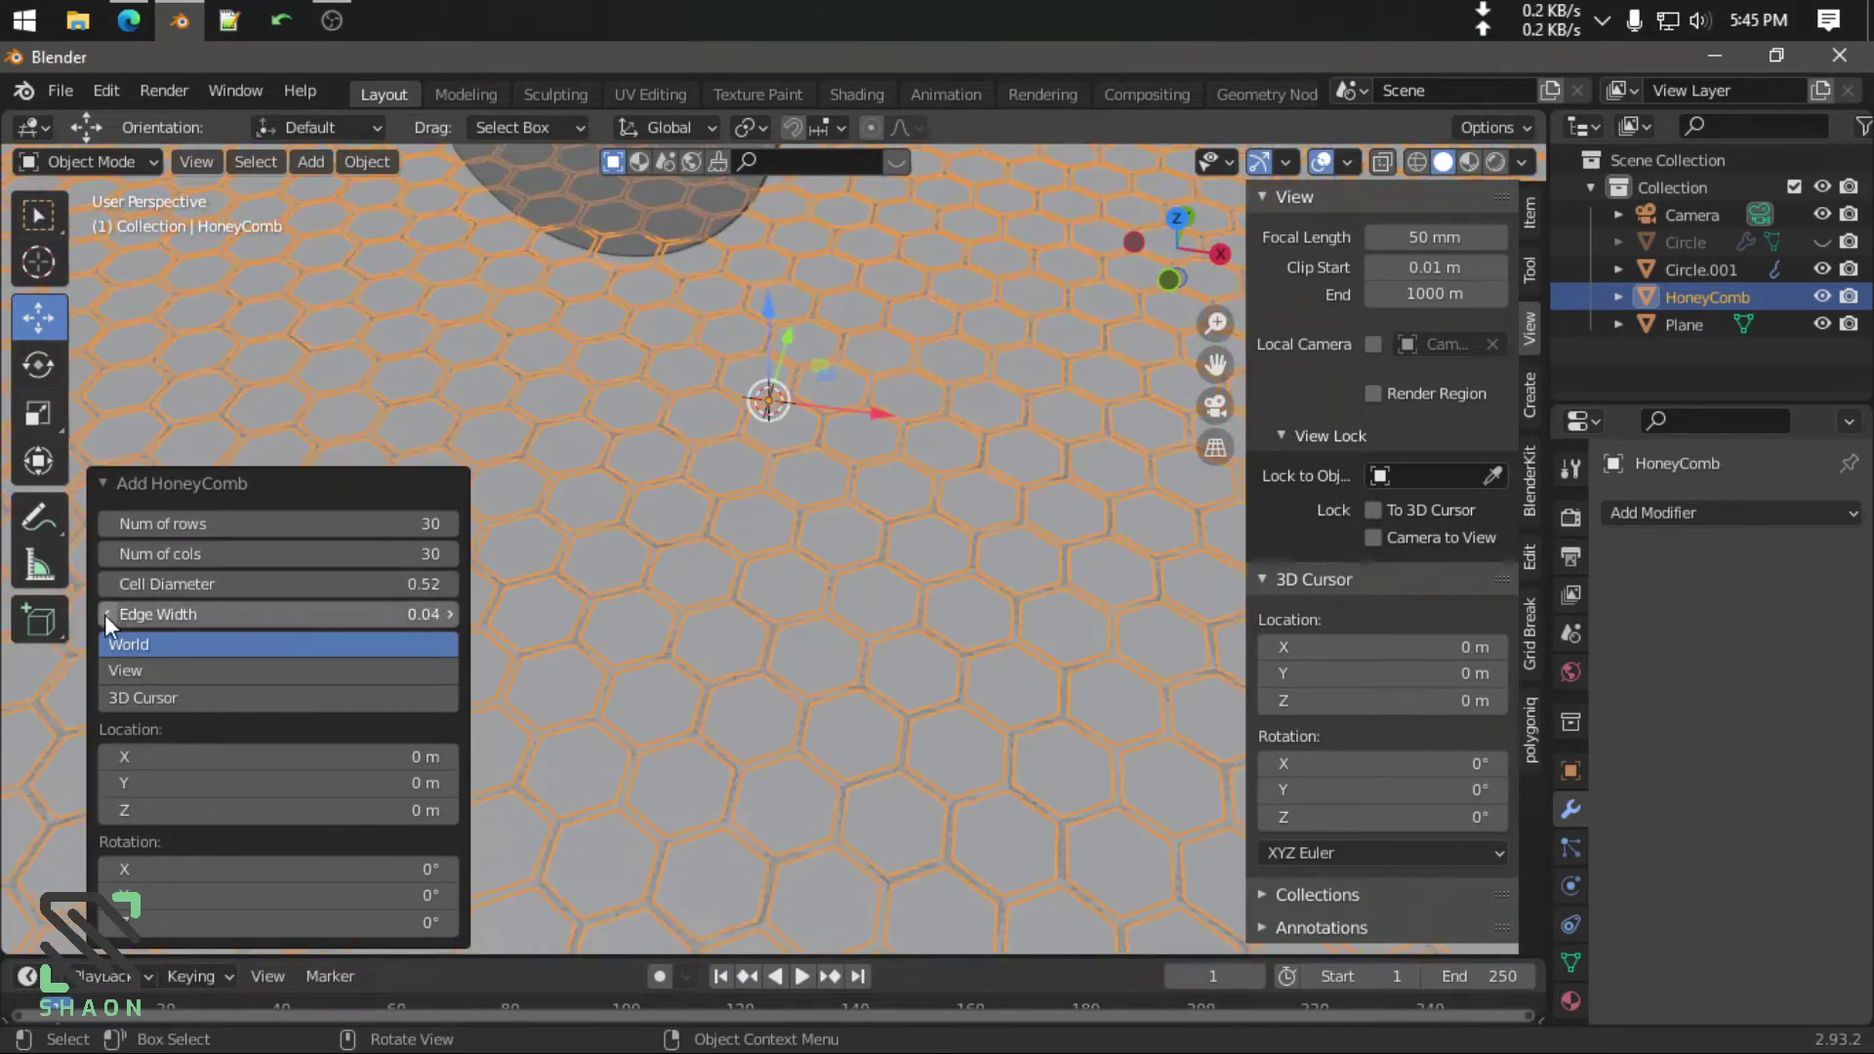
{"action": "left_click", "coordinate": [445, 616]}
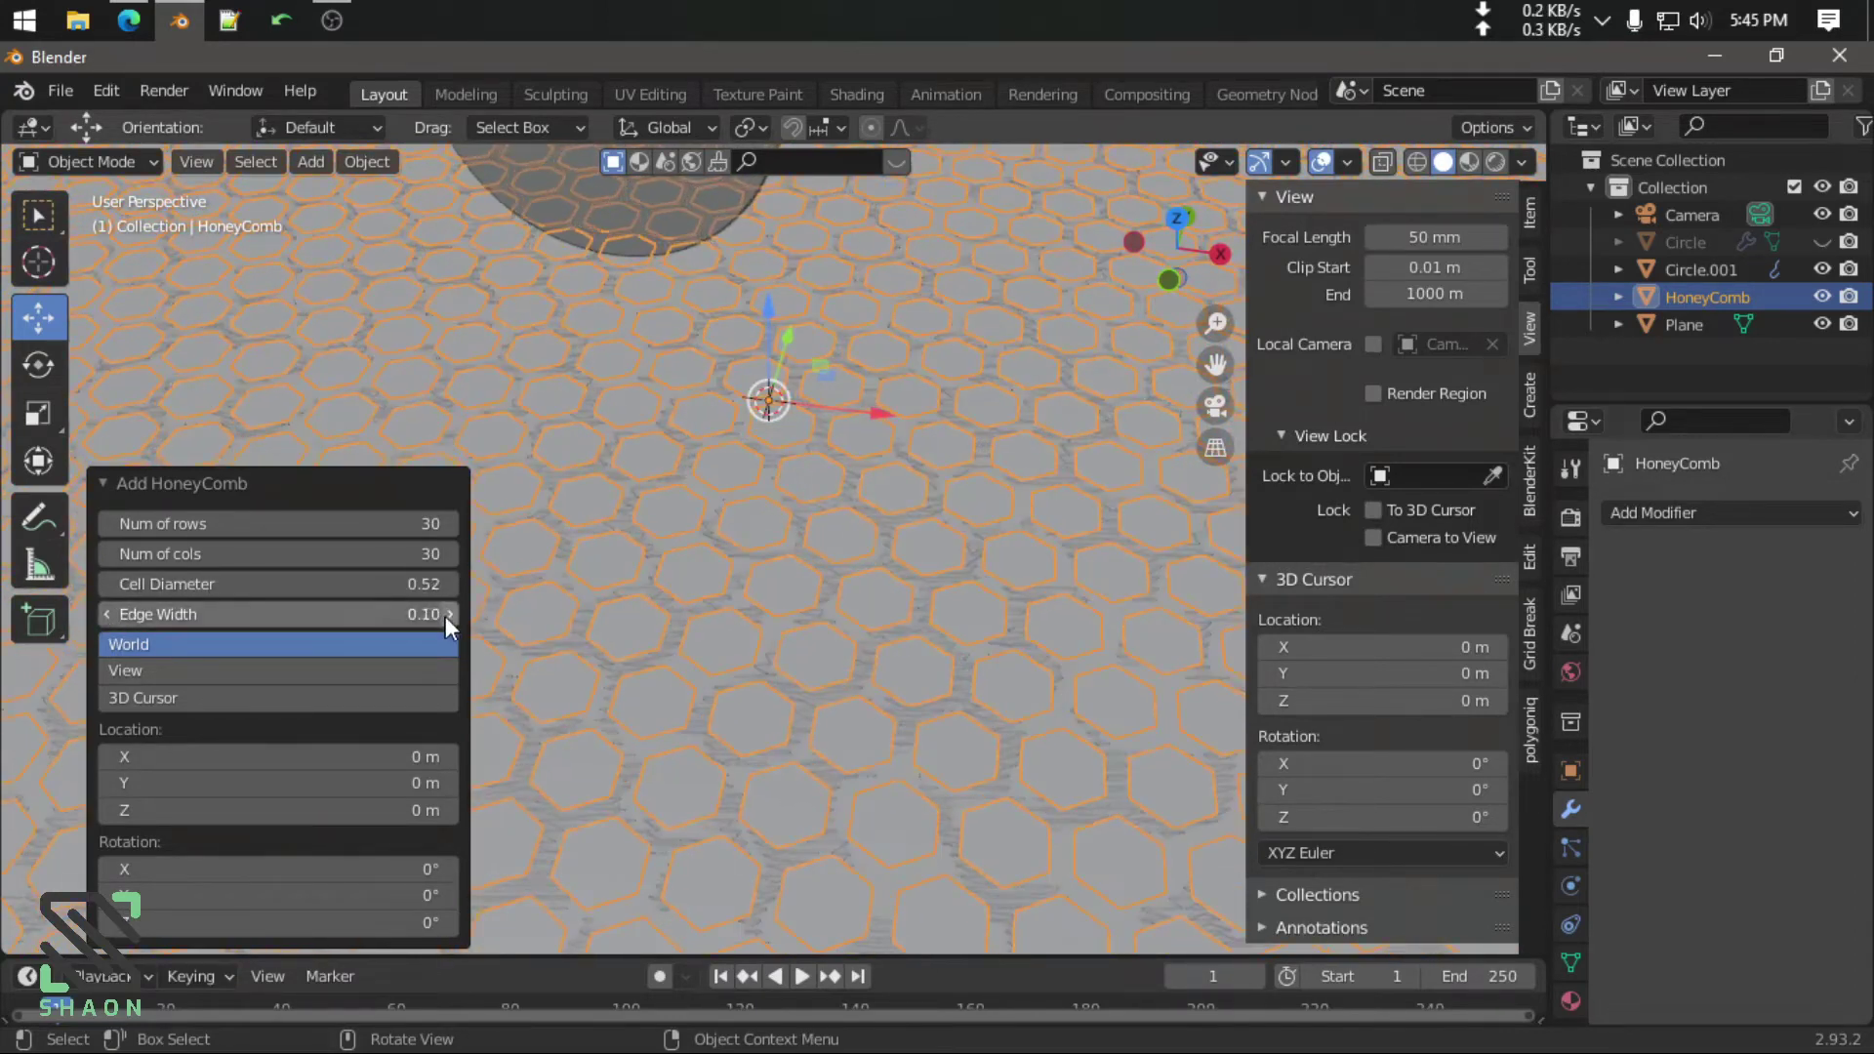
{"action": "left_click", "coordinate": [109, 619]}
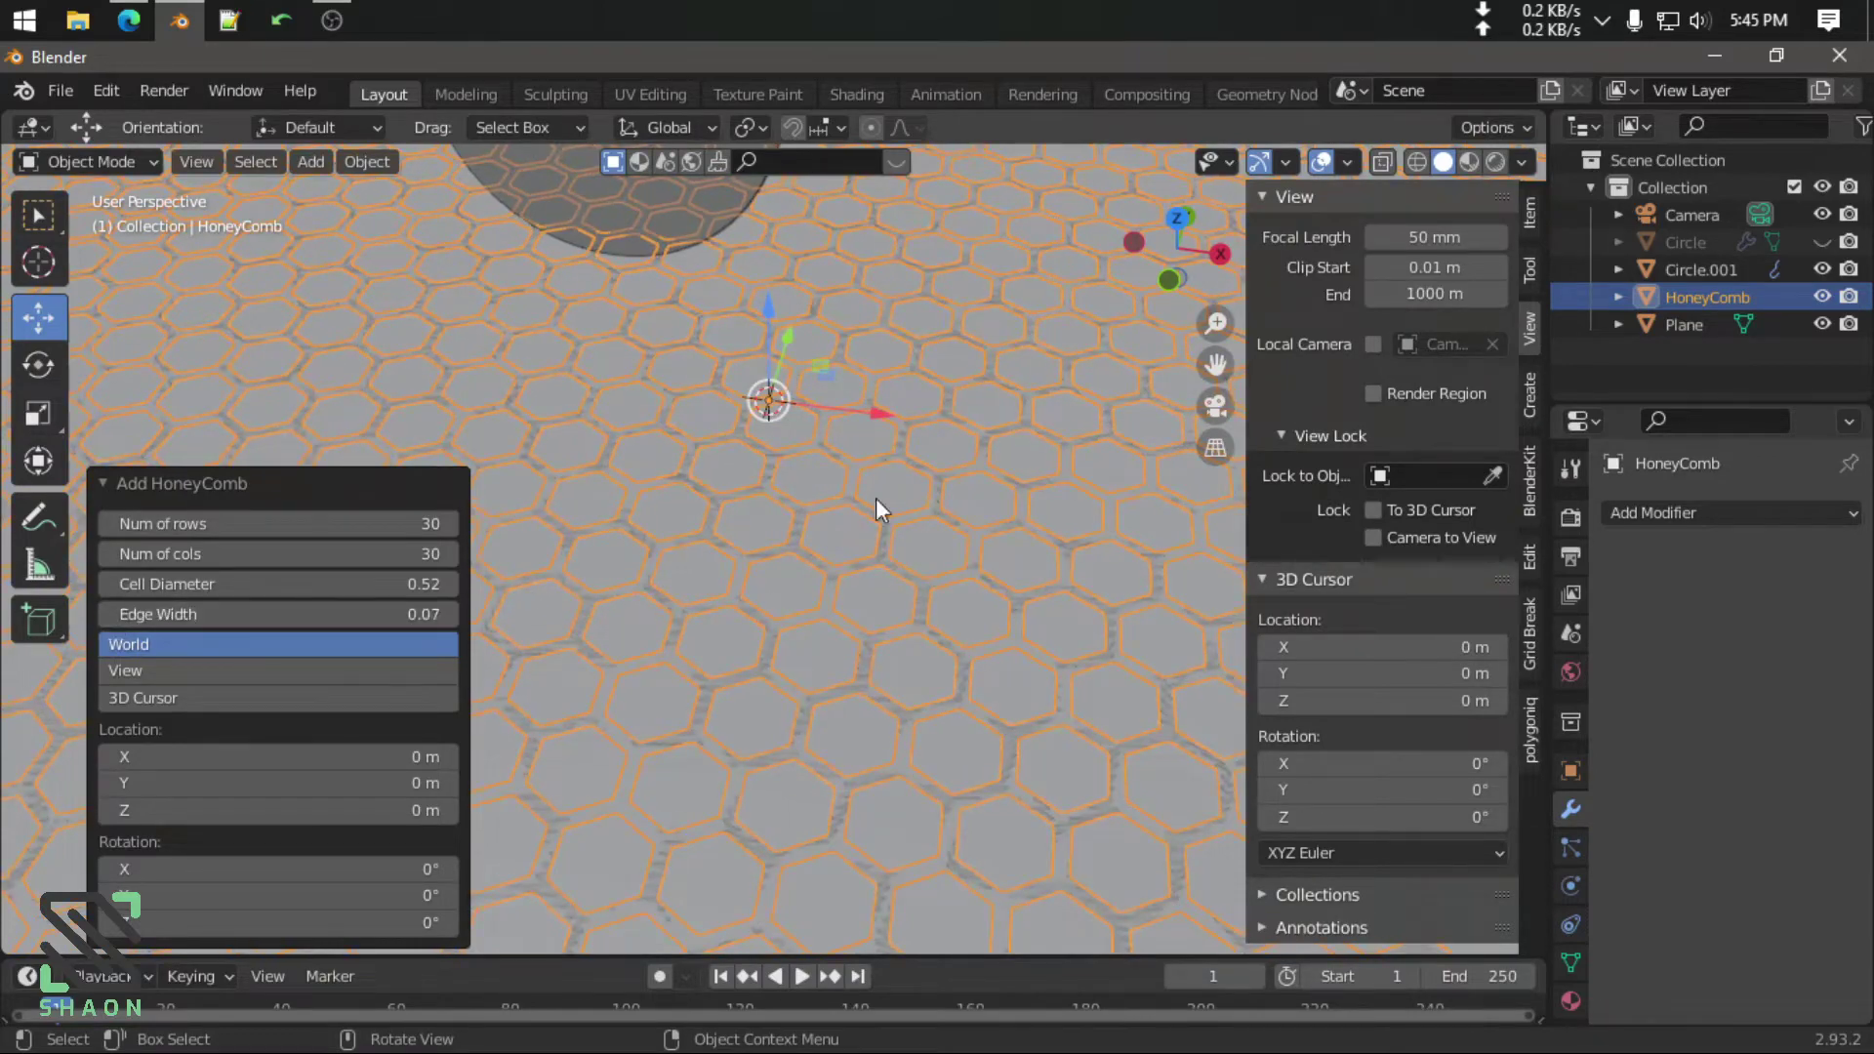
{"action": "scroll", "coordinate": [875, 497], "scroll_direction": "down", "scroll_amount": 5}
{"action": "mouse_move", "coordinate": [824, 541]}
{"action": "middle_mouse_down"}
{"action": "mouse_move", "coordinate": [718, 459]}
{"action": "mouse_move", "coordinate": [741, 461]}
{"action": "mouse_move", "coordinate": [708, 496]}
{"action": "mouse_move", "coordinate": [639, 512]}
{"action": "middle_mouse_up"}
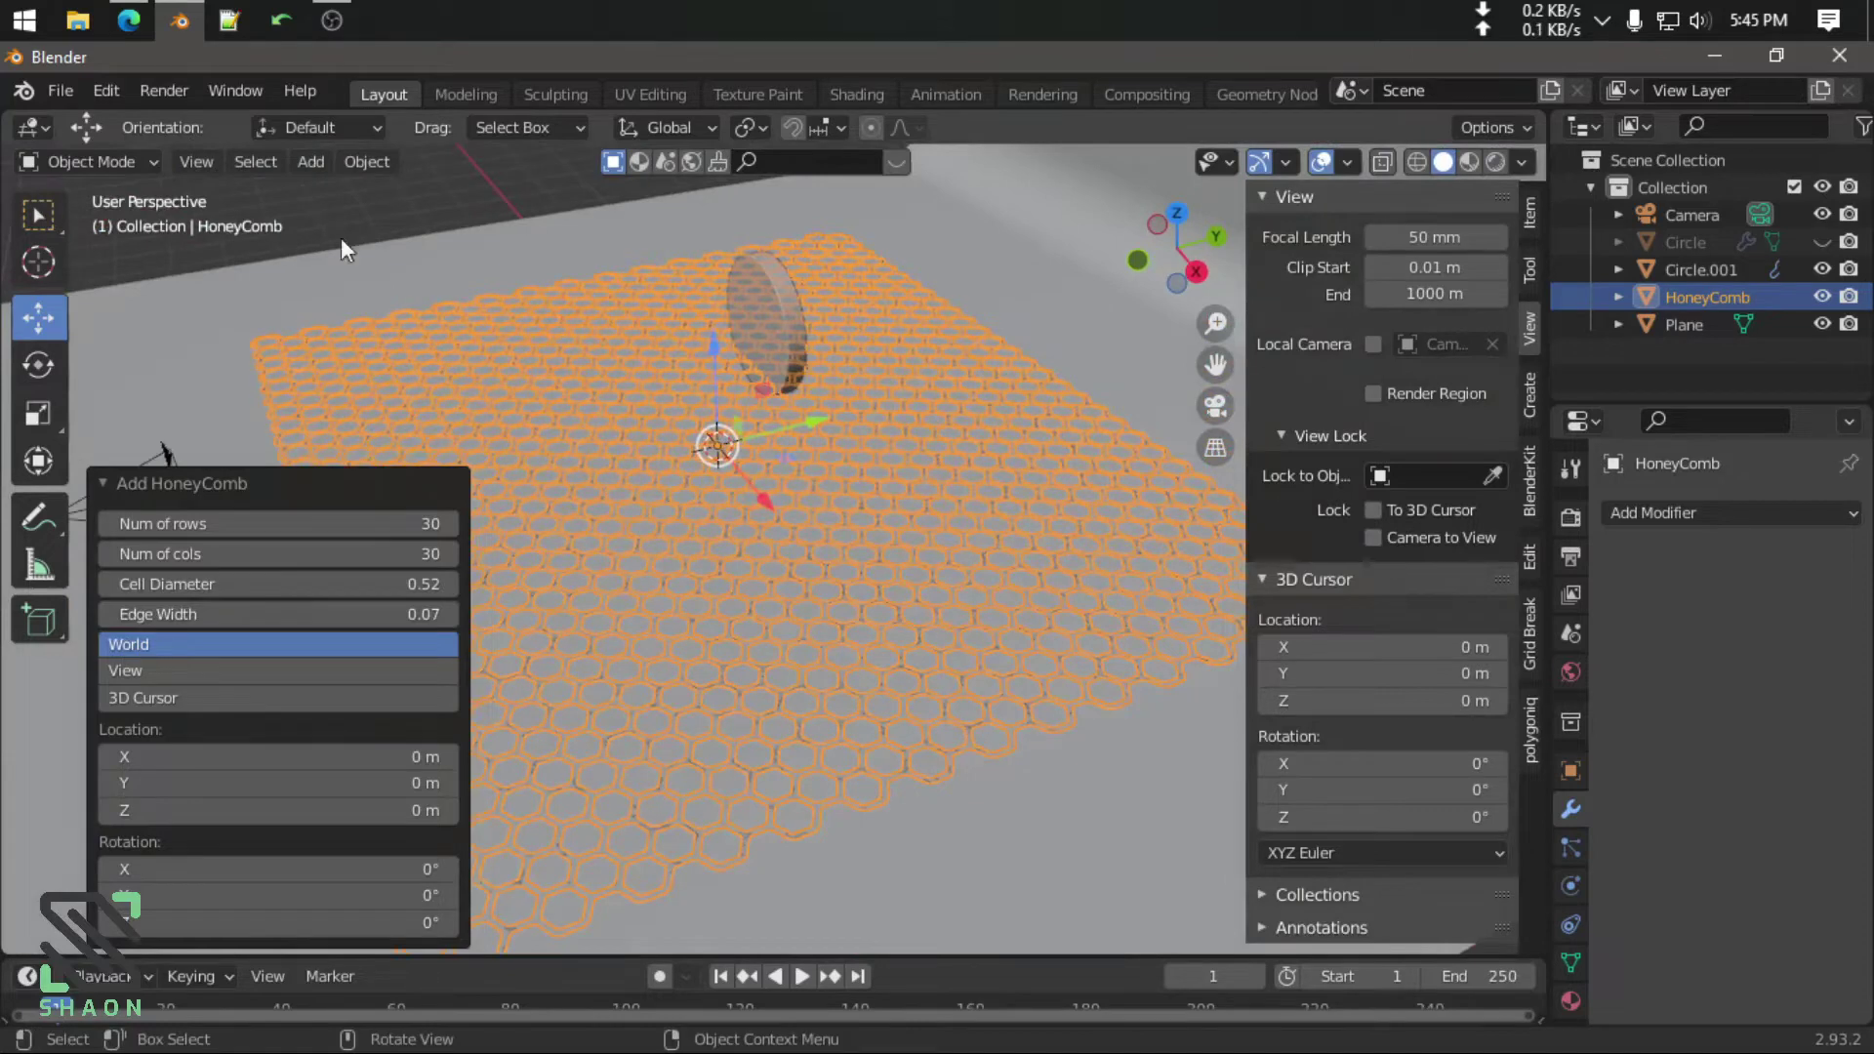
Unhide the Circle disc and select the HoneyComb
{"action": "middle_click_drag", "start_coordinate": [403, 326], "coordinate": [266, 278]}
{"action": "scroll", "coordinate": [555, 373], "scroll_direction": "down", "scroll_amount": 4}
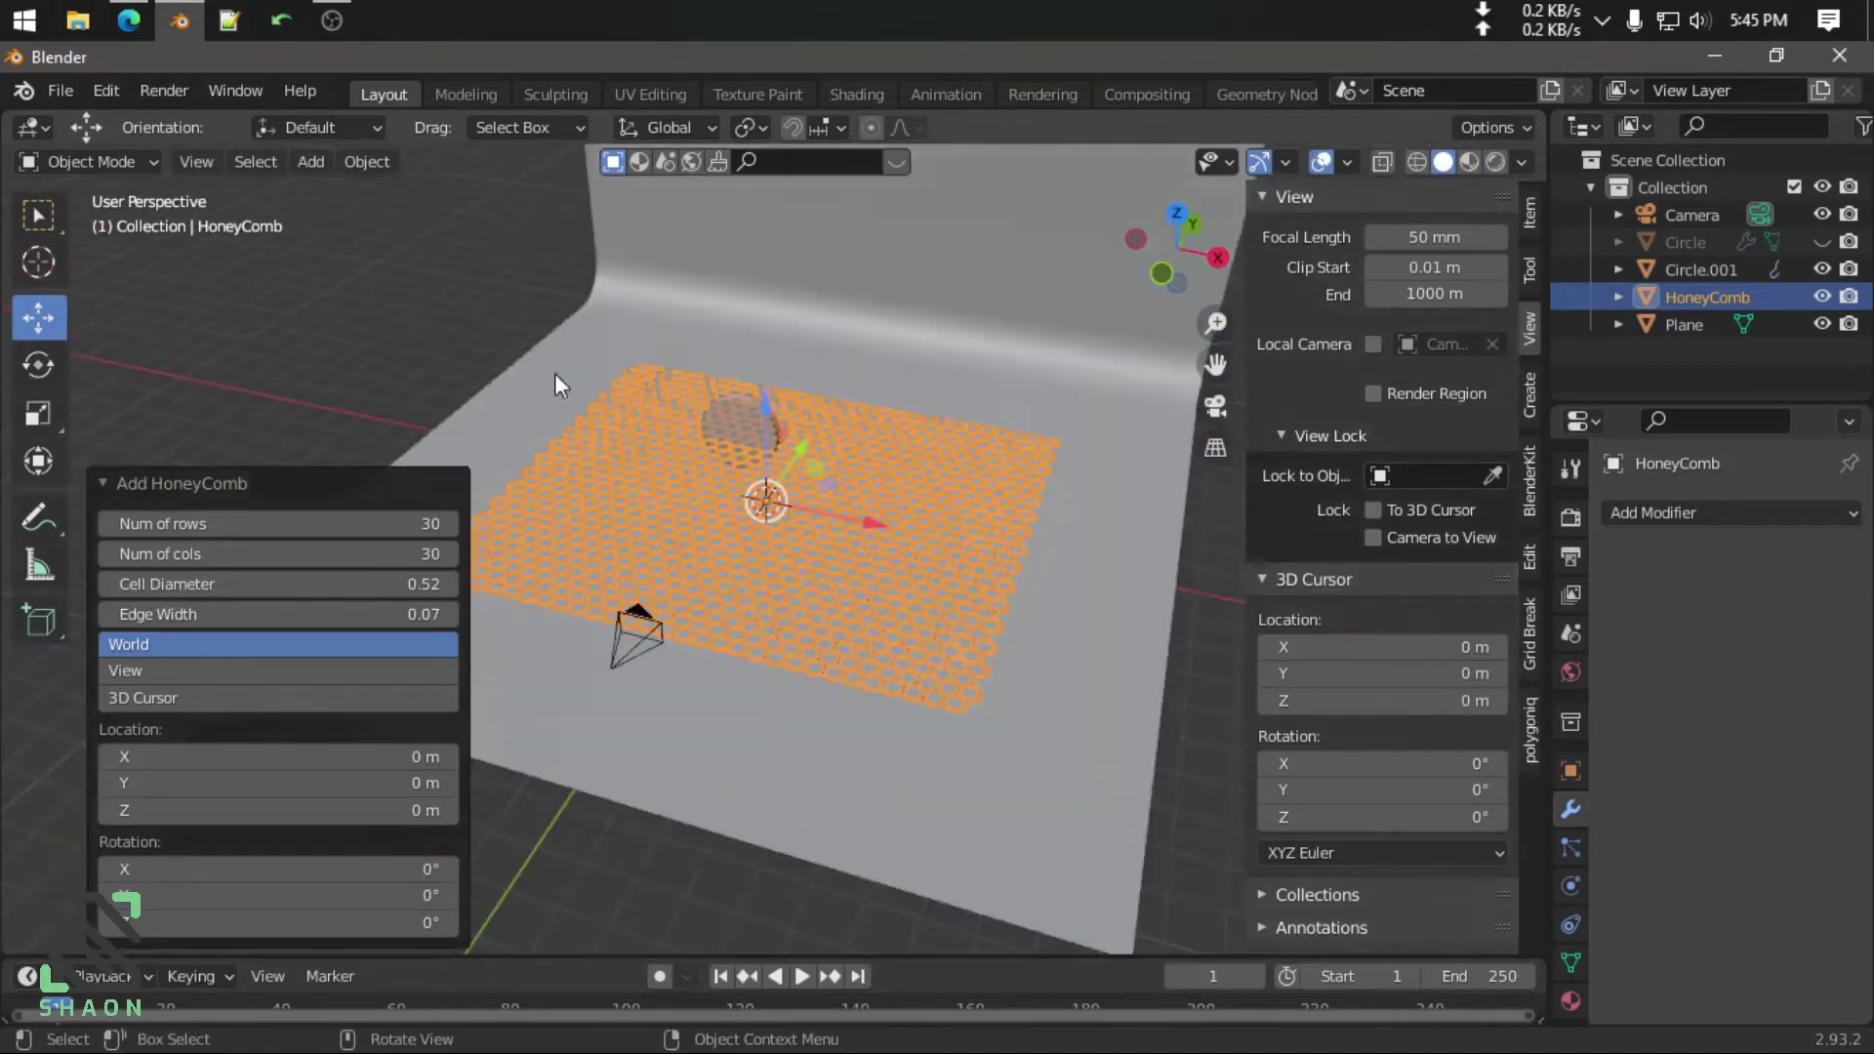
{"action": "left_click", "coordinate": [337, 338]}
{"action": "scroll", "coordinate": [782, 536], "scroll_direction": "up", "scroll_amount": 3}
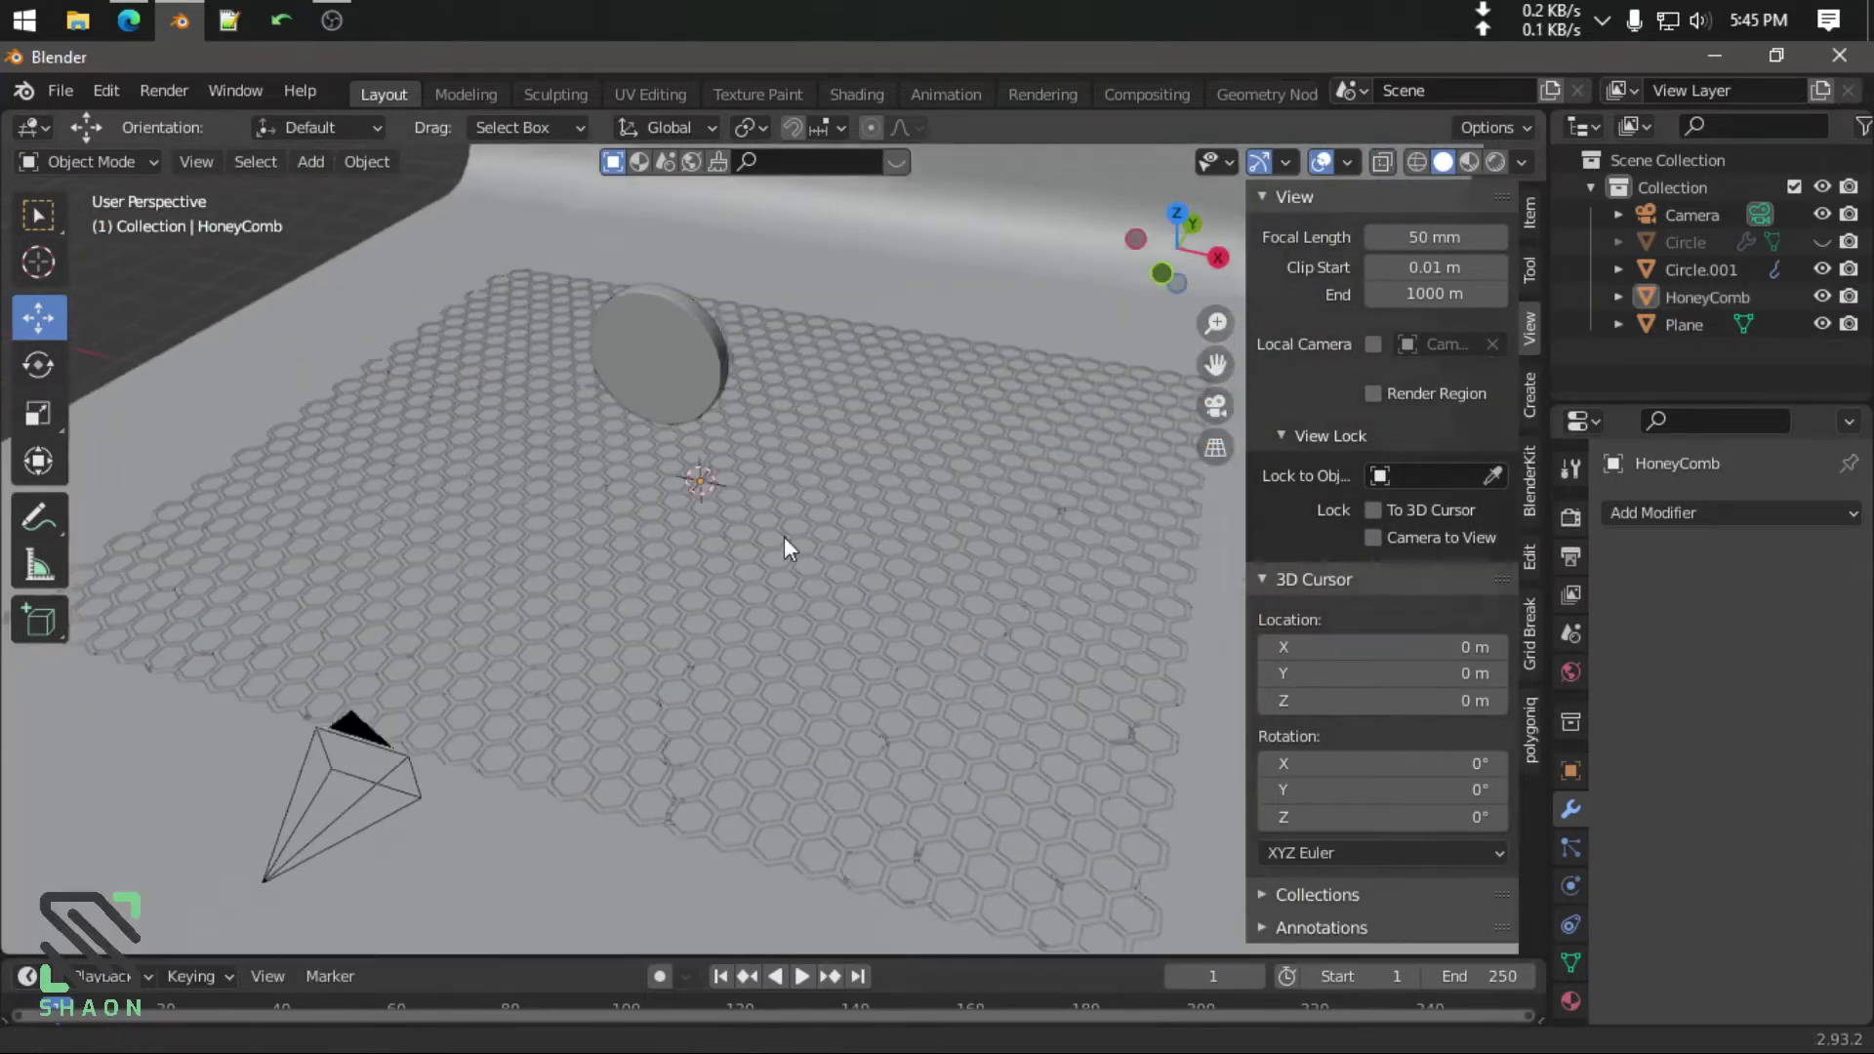
{"action": "scroll", "coordinate": [693, 541], "scroll_direction": "up", "scroll_amount": 2}
{"action": "left_click", "coordinate": [1821, 241]}
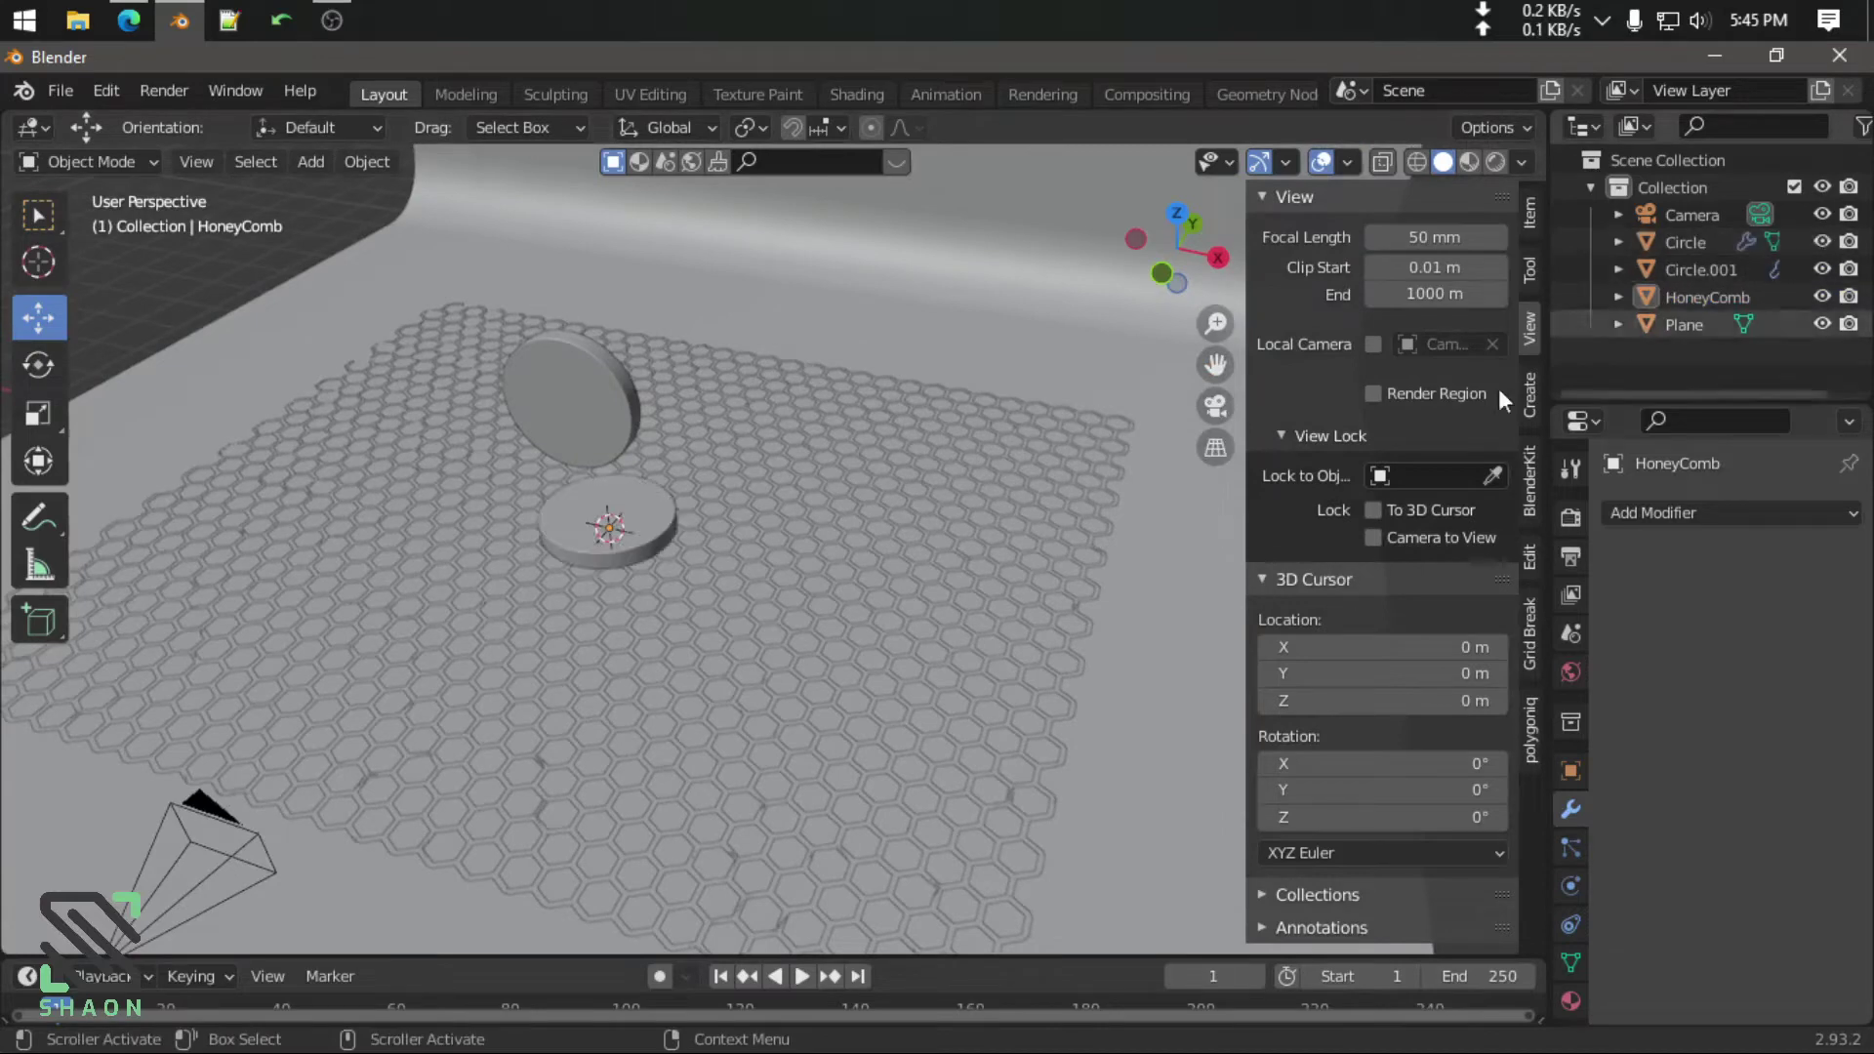
{"action": "left_click", "coordinate": [882, 656]}
From the right-side view, rotate the honeycomb 90 degrees to stand upright
{"action": "scroll", "coordinate": [915, 658], "scroll_direction": "down", "scroll_amount": 3}
{"action": "middle_click_drag", "start_coordinate": [916, 658], "coordinate": [806, 617]}
{"action": "scroll", "coordinate": [806, 617], "scroll_direction": "up", "scroll_amount": 3}
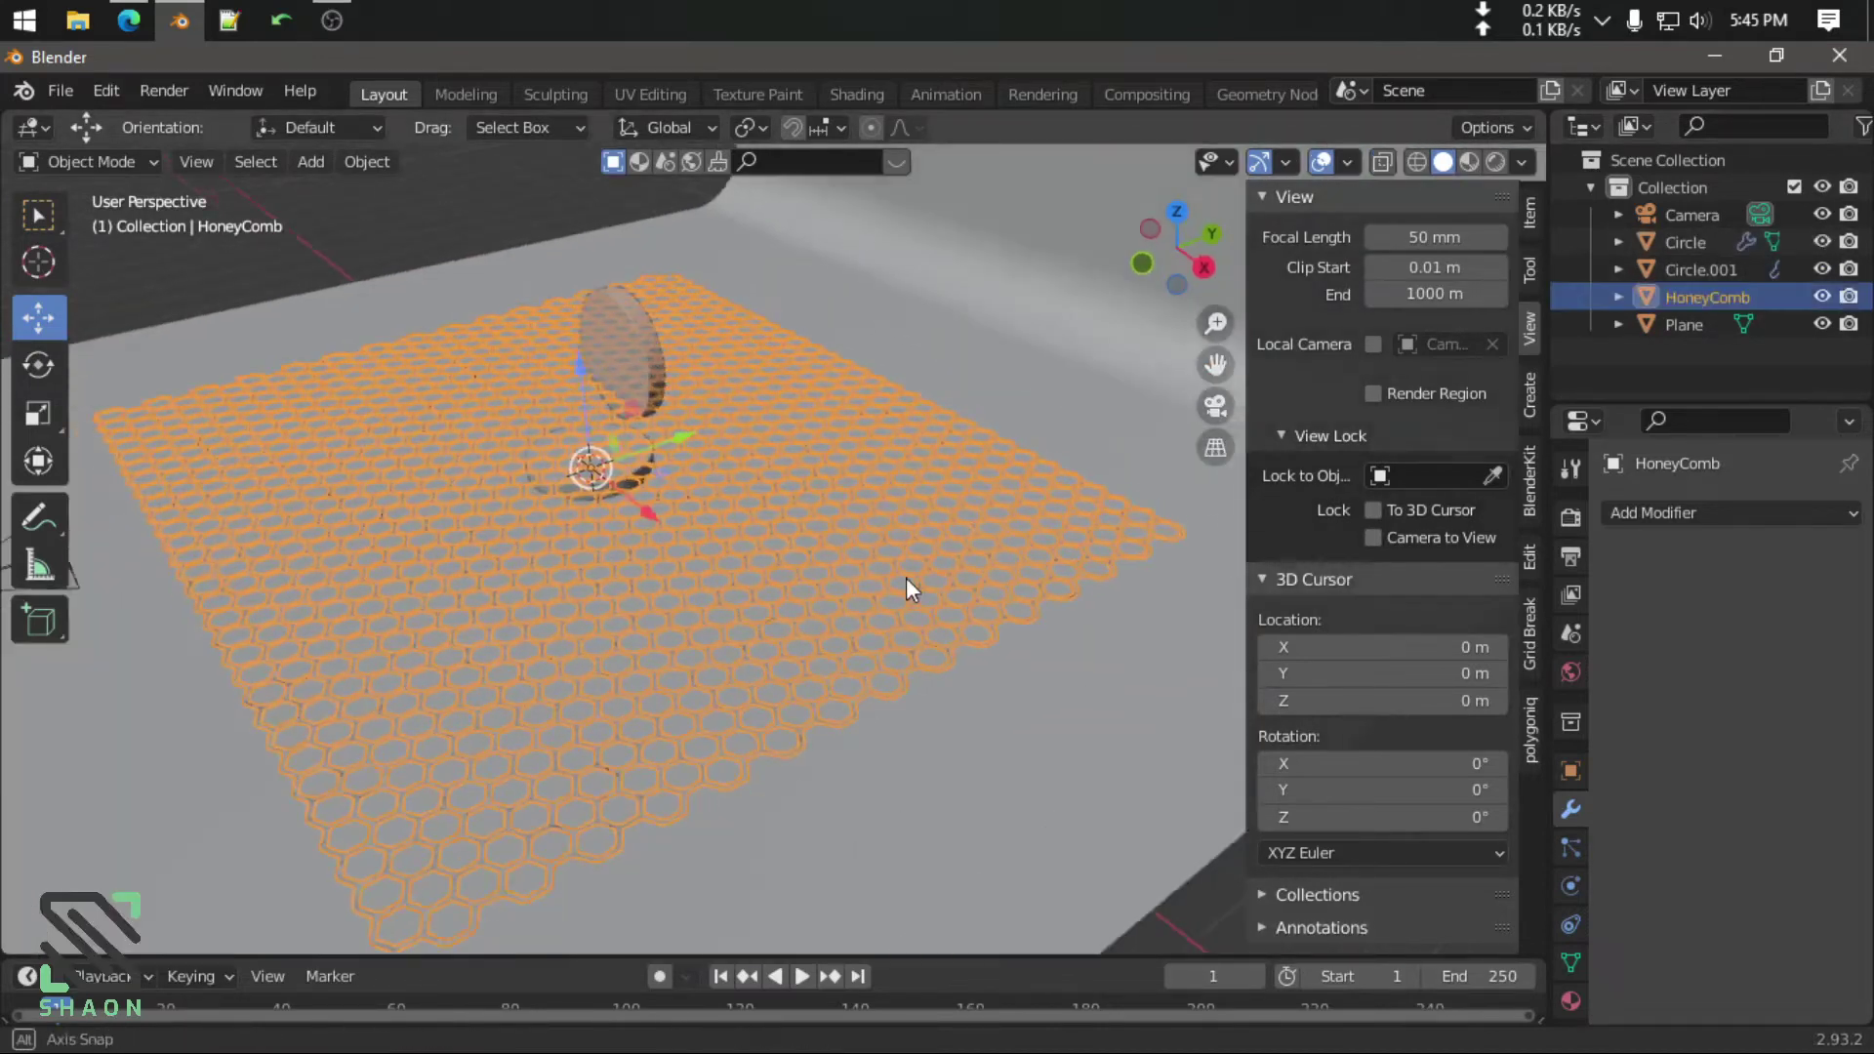
{"action": "middle_click_drag", "start_coordinate": [906, 577], "coordinate": [841, 570]}
{"action": "key", "text": "KP_3"}
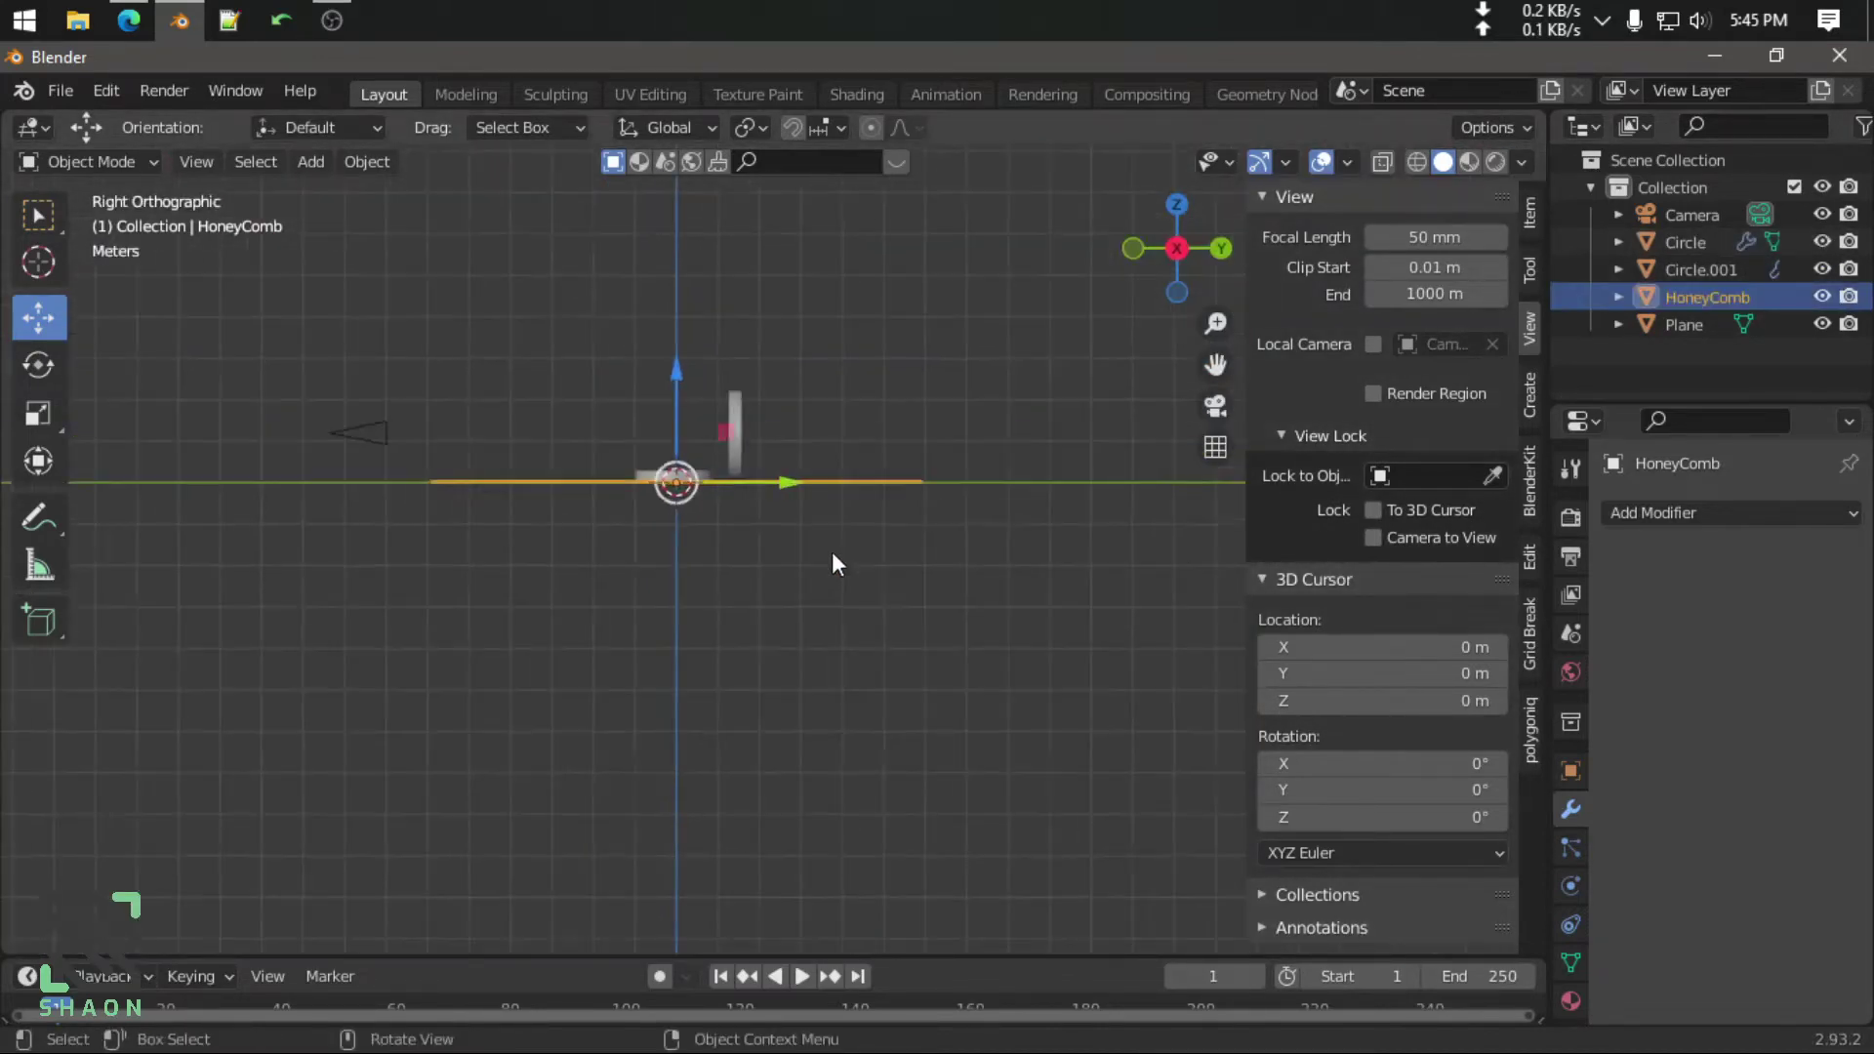
{"action": "key", "text": "r"}
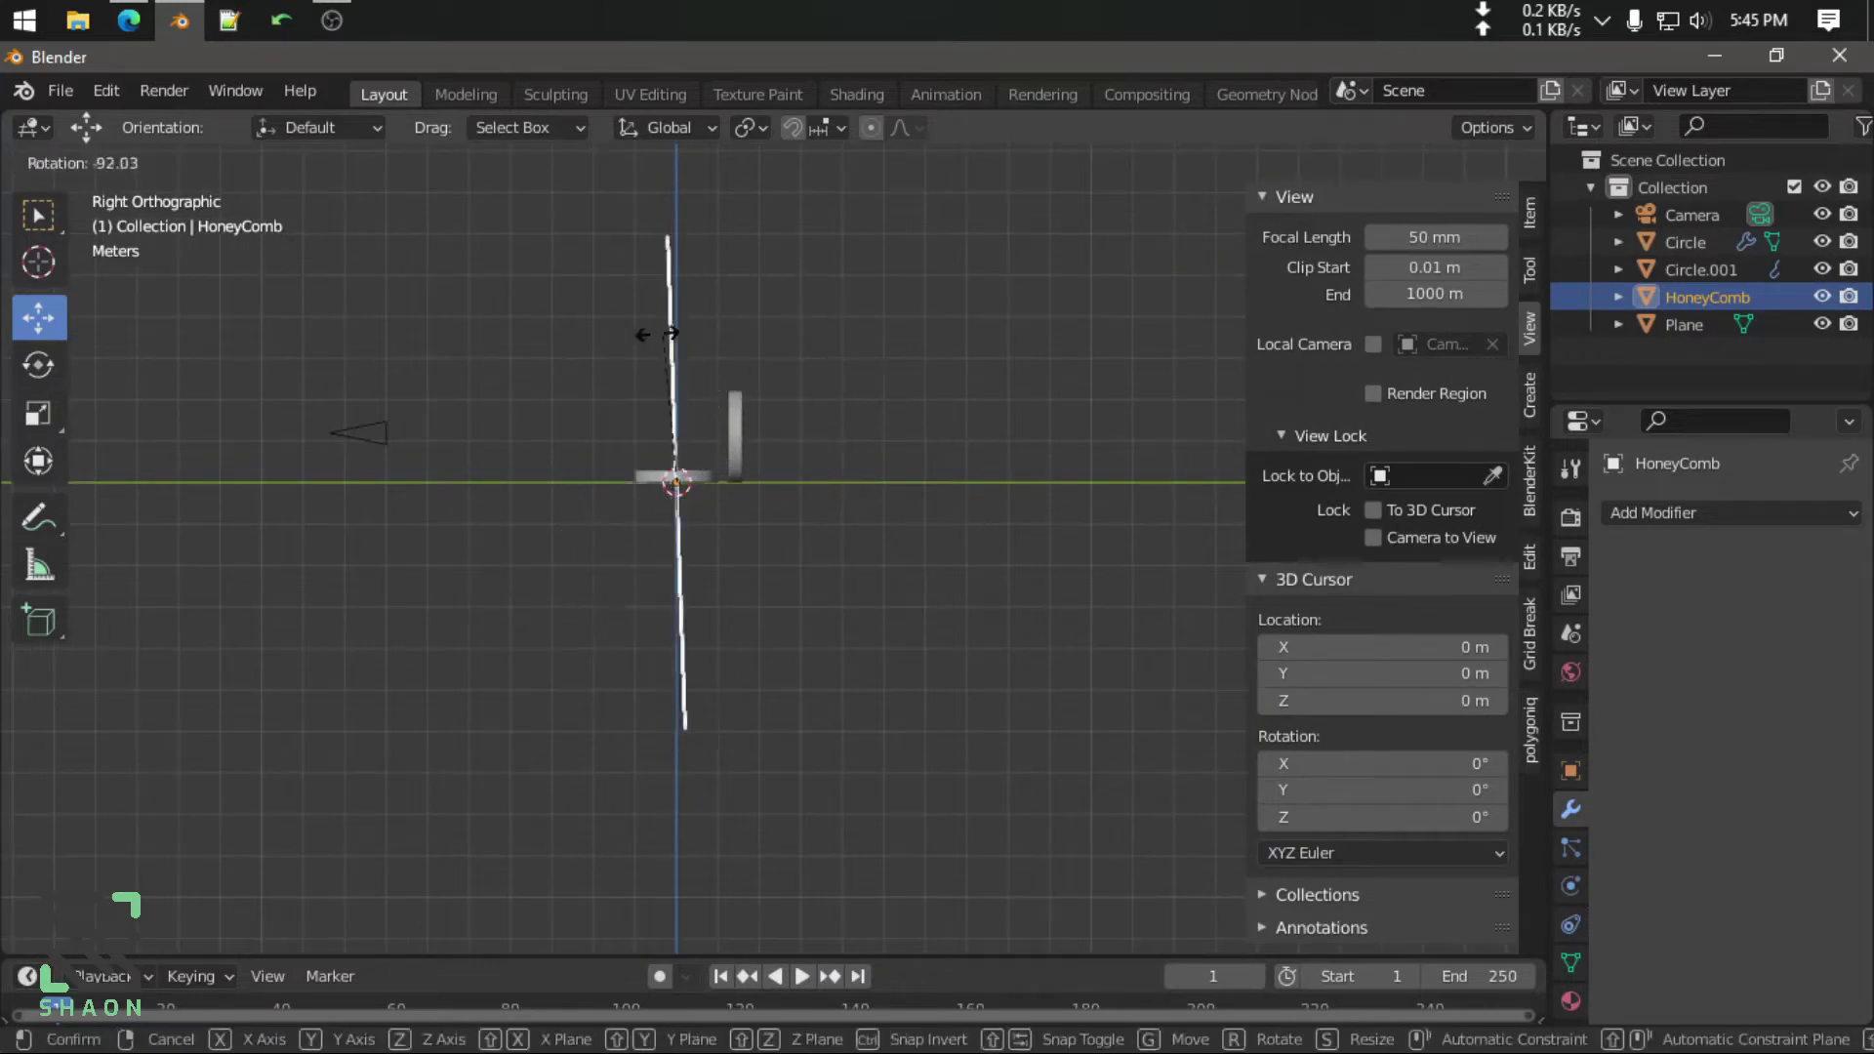
{"action": "type", "text": "90"}
{"action": "key", "text": "Return"}
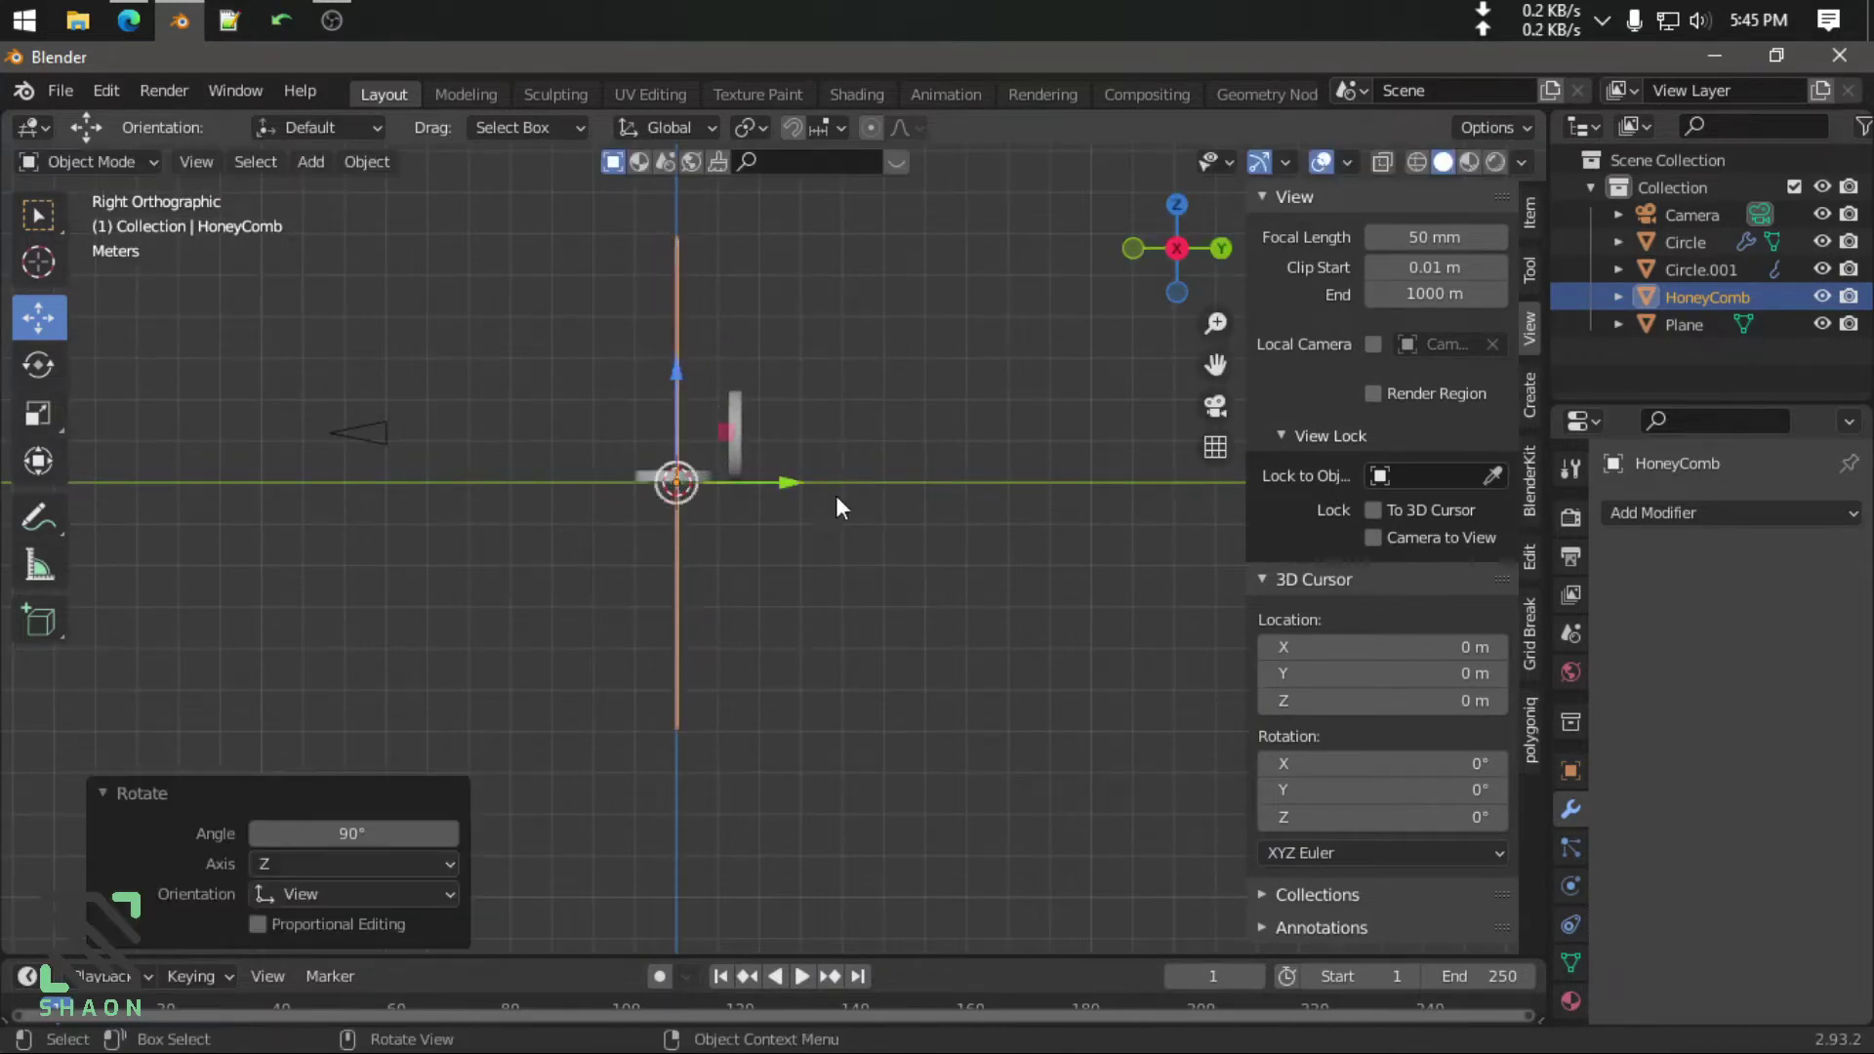
Move the honeycomb wall behind the discs and check it through the camera view
{"action": "scroll", "coordinate": [836, 495], "scroll_direction": "up", "scroll_amount": 4}
{"action": "key", "text": "g"}
{"action": "left_click", "coordinate": [900, 332]}
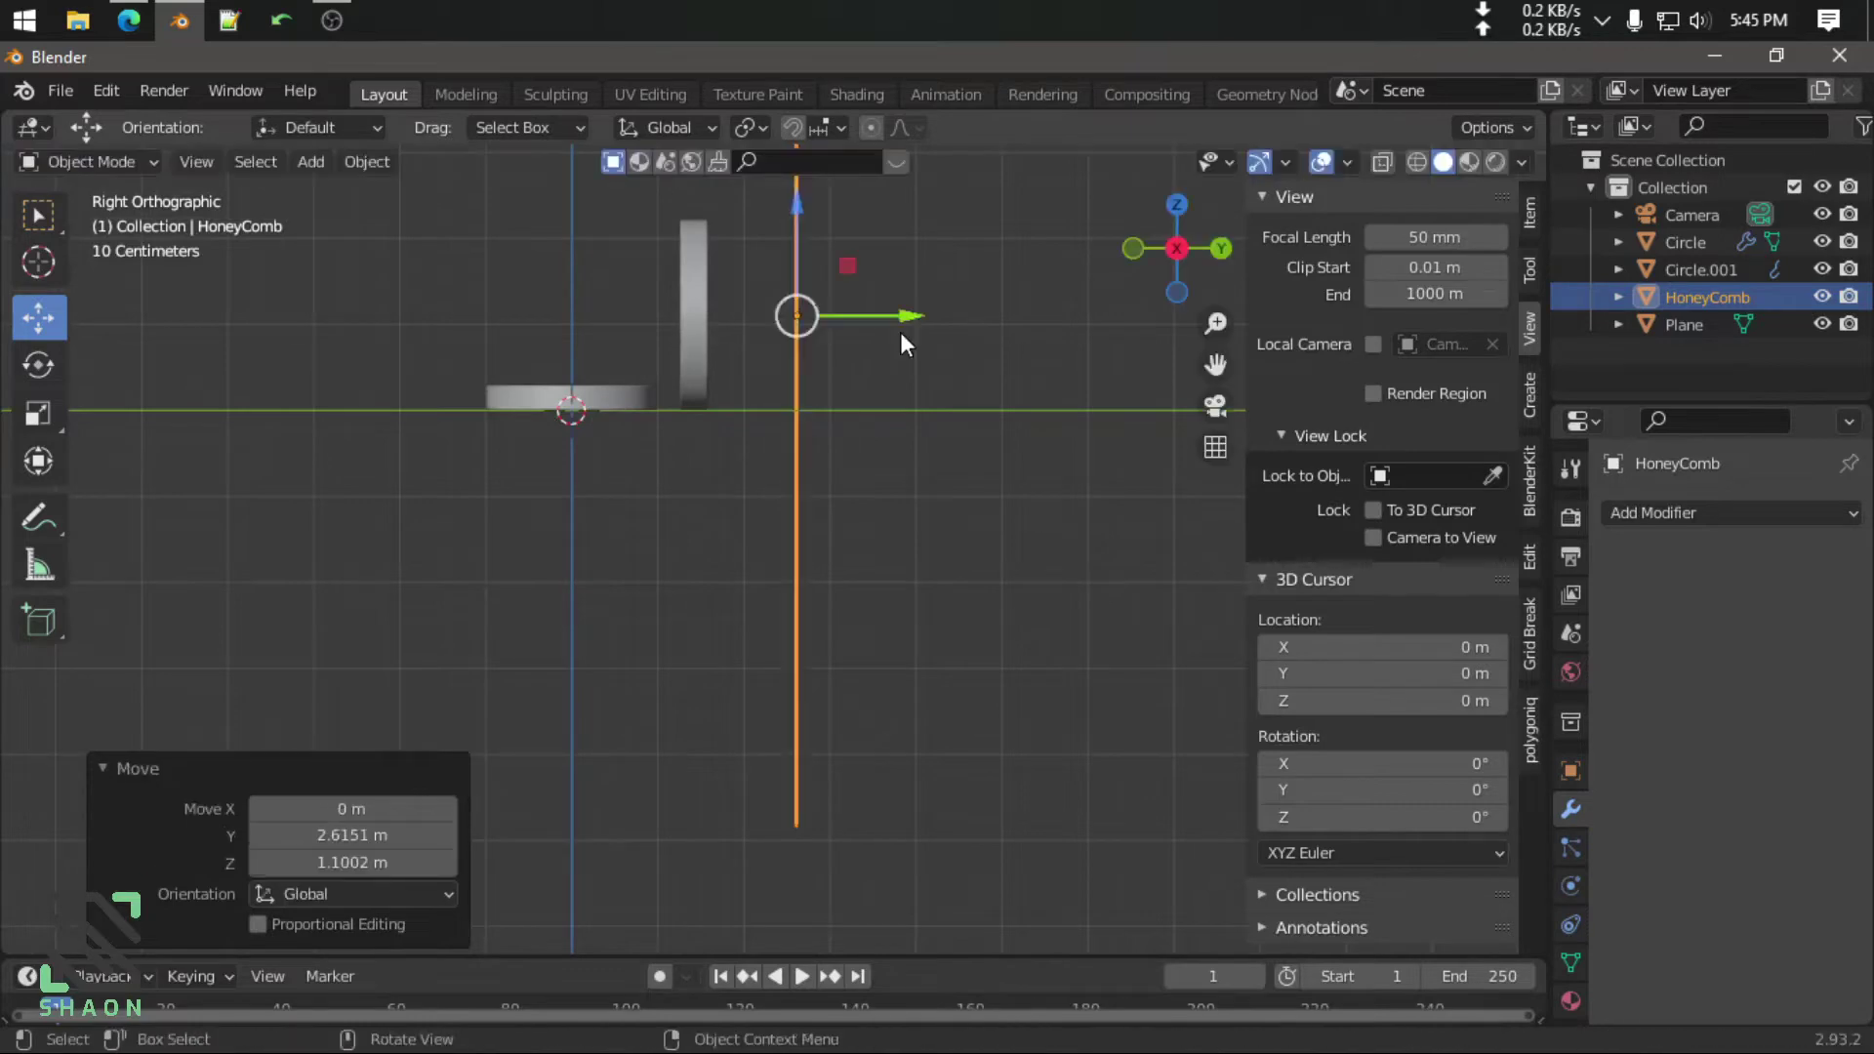
{"action": "key", "text": "g"}
{"action": "left_click", "coordinate": [852, 312]}
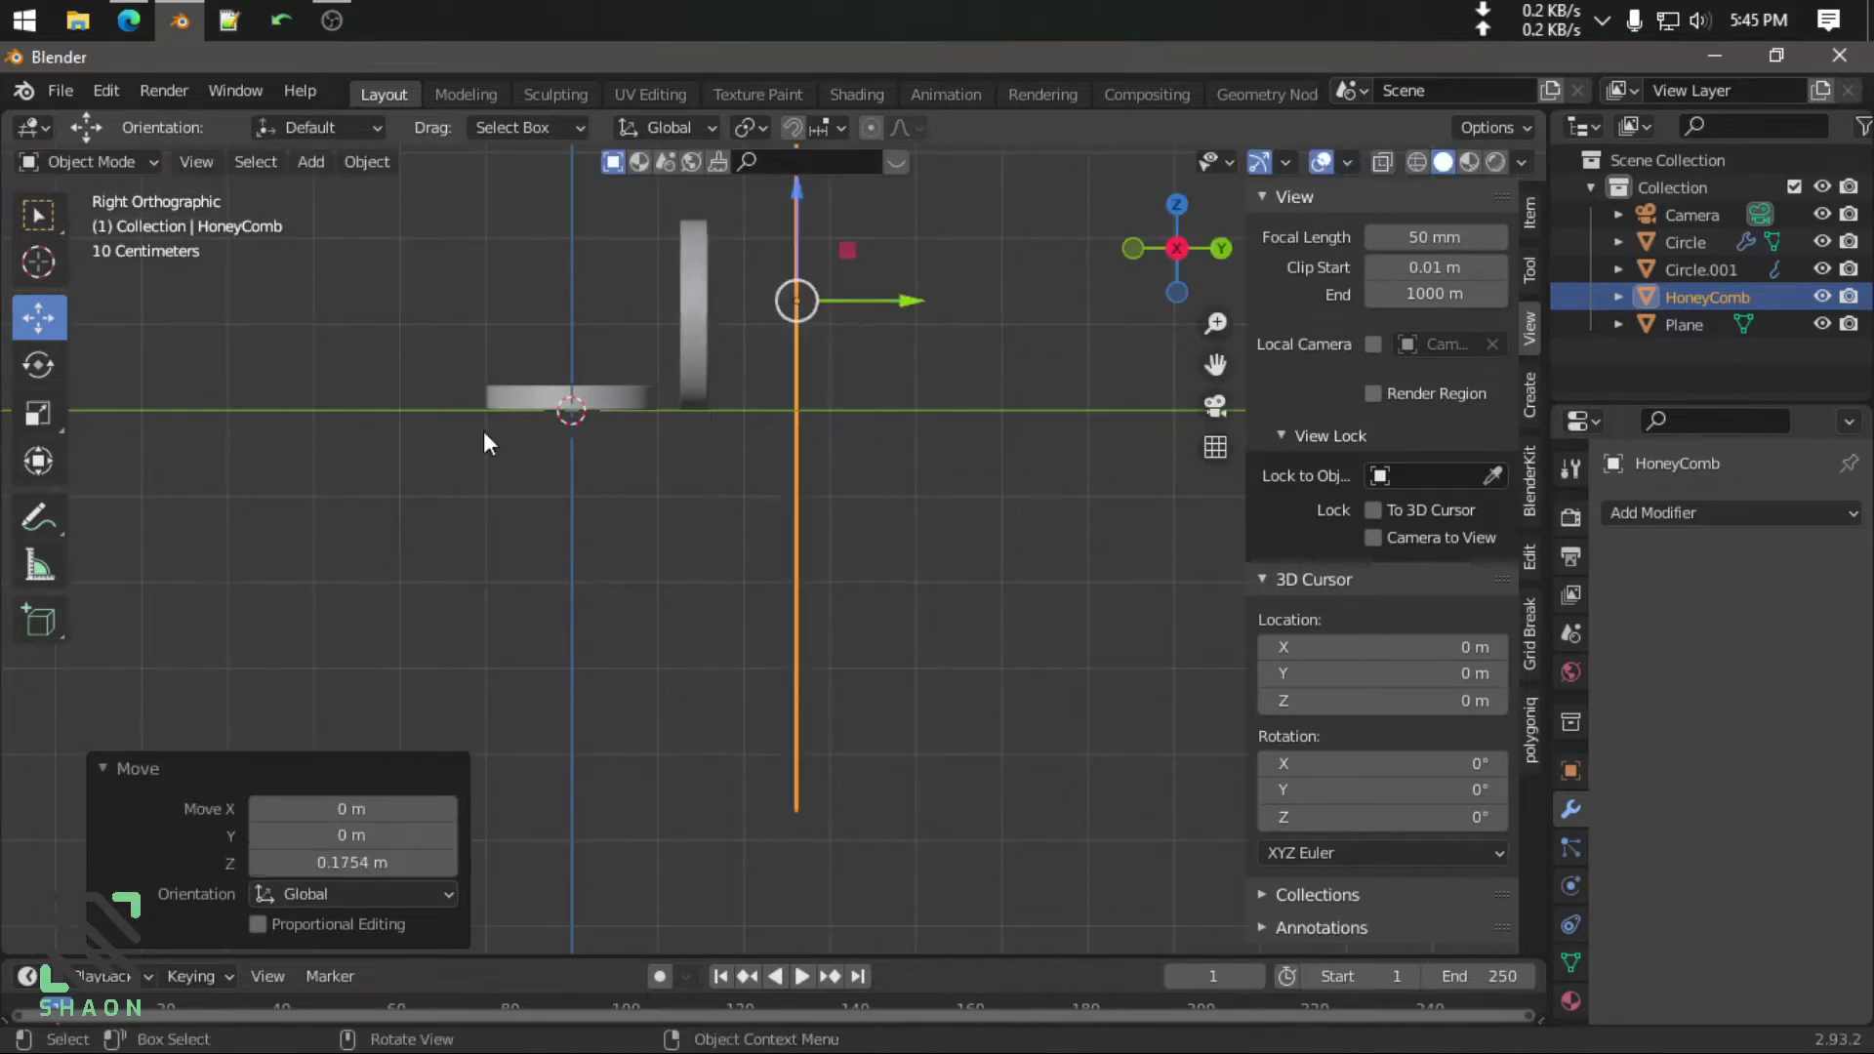
{"action": "key", "text": "KP_0"}
{"action": "key", "text": "Home"}
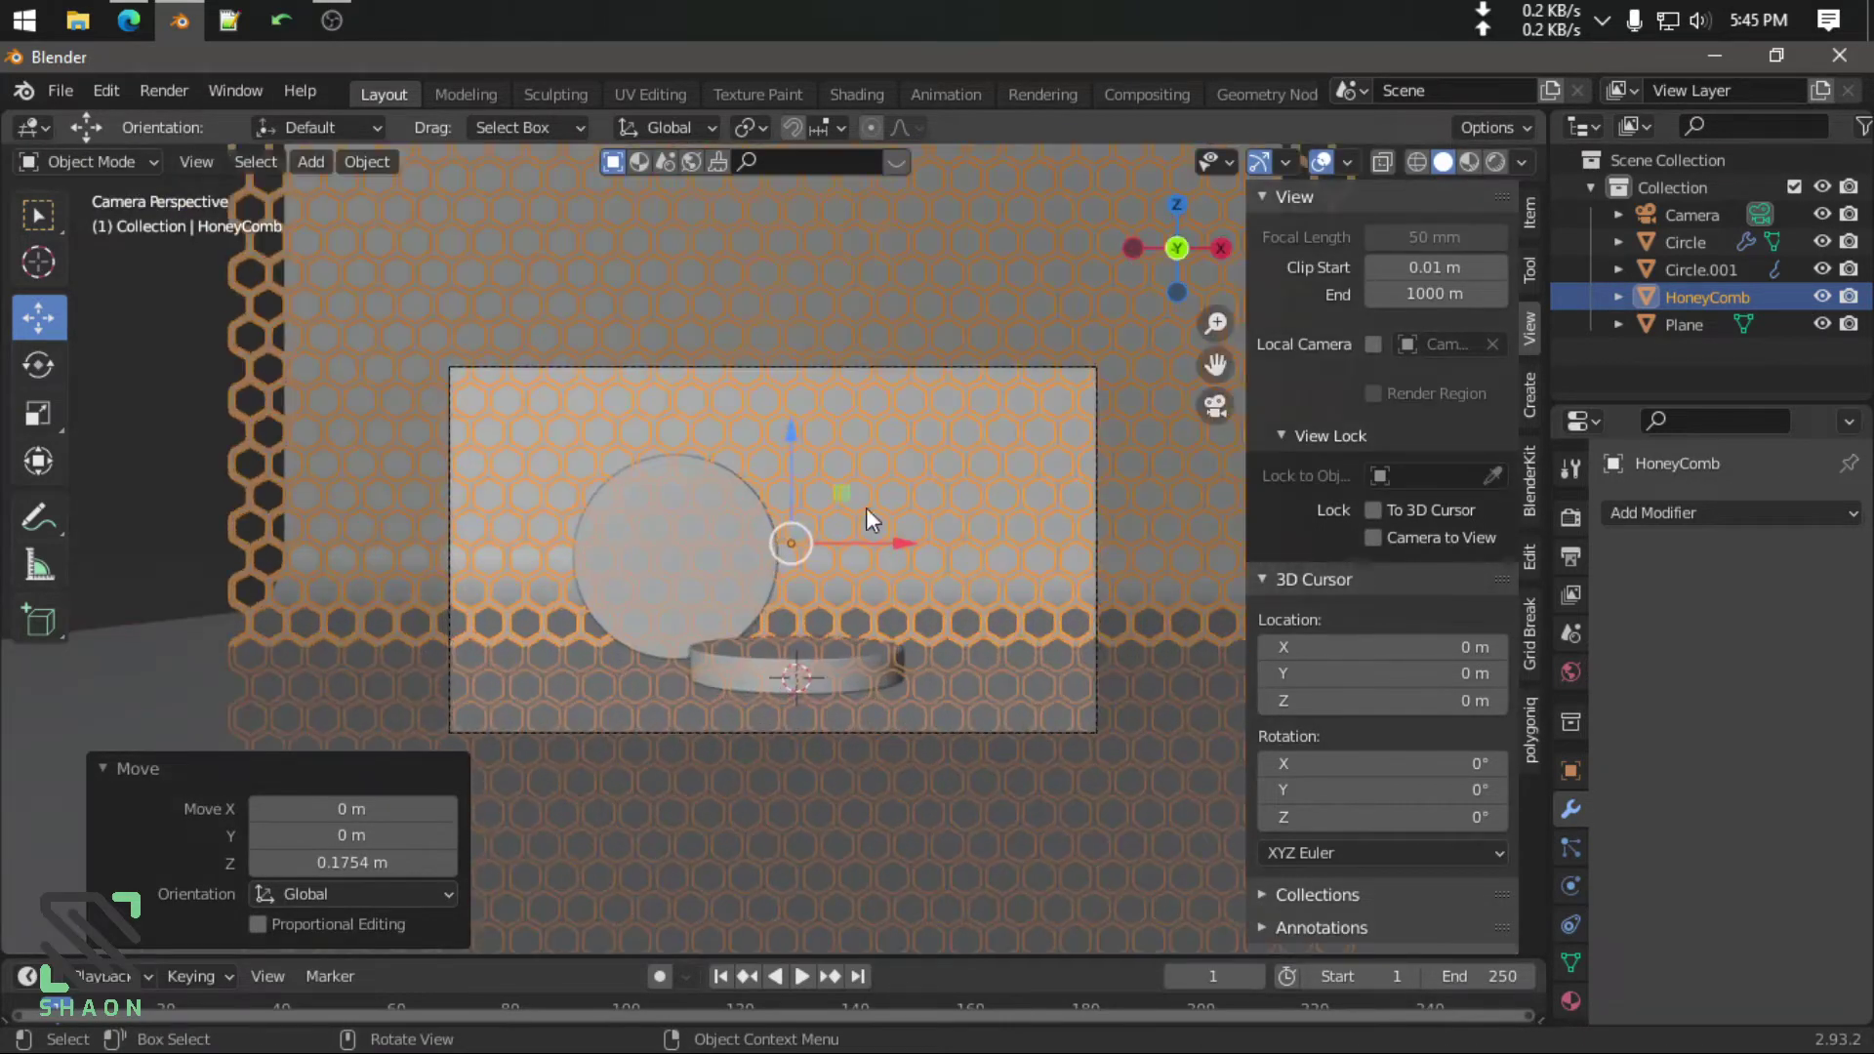
{"action": "left_click", "coordinate": [96, 421]}
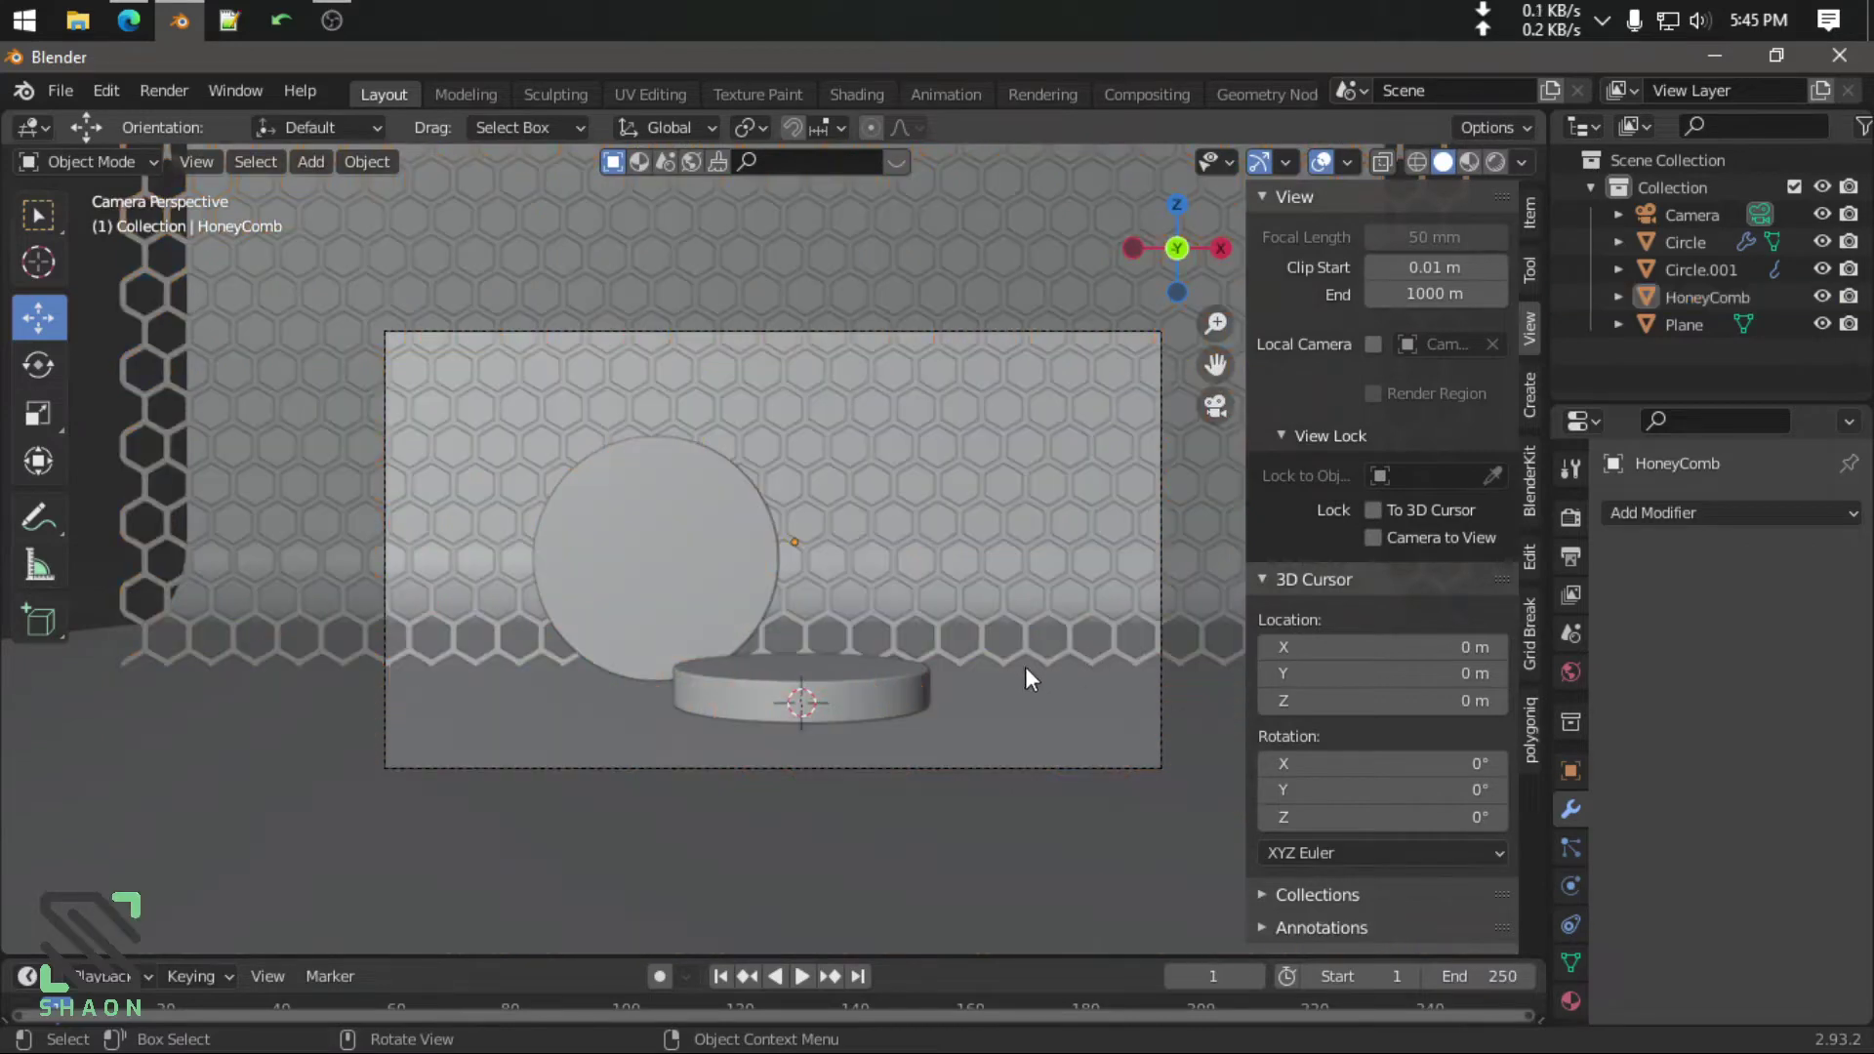
{"action": "middle_click_drag", "start_coordinate": [976, 601], "coordinate": [858, 699], "text": "shift"}
{"action": "scroll", "coordinate": [920, 653], "scroll_direction": "down", "scroll_amount": 2}
{"action": "scroll", "coordinate": [857, 699], "scroll_direction": "up", "scroll_amount": 2}
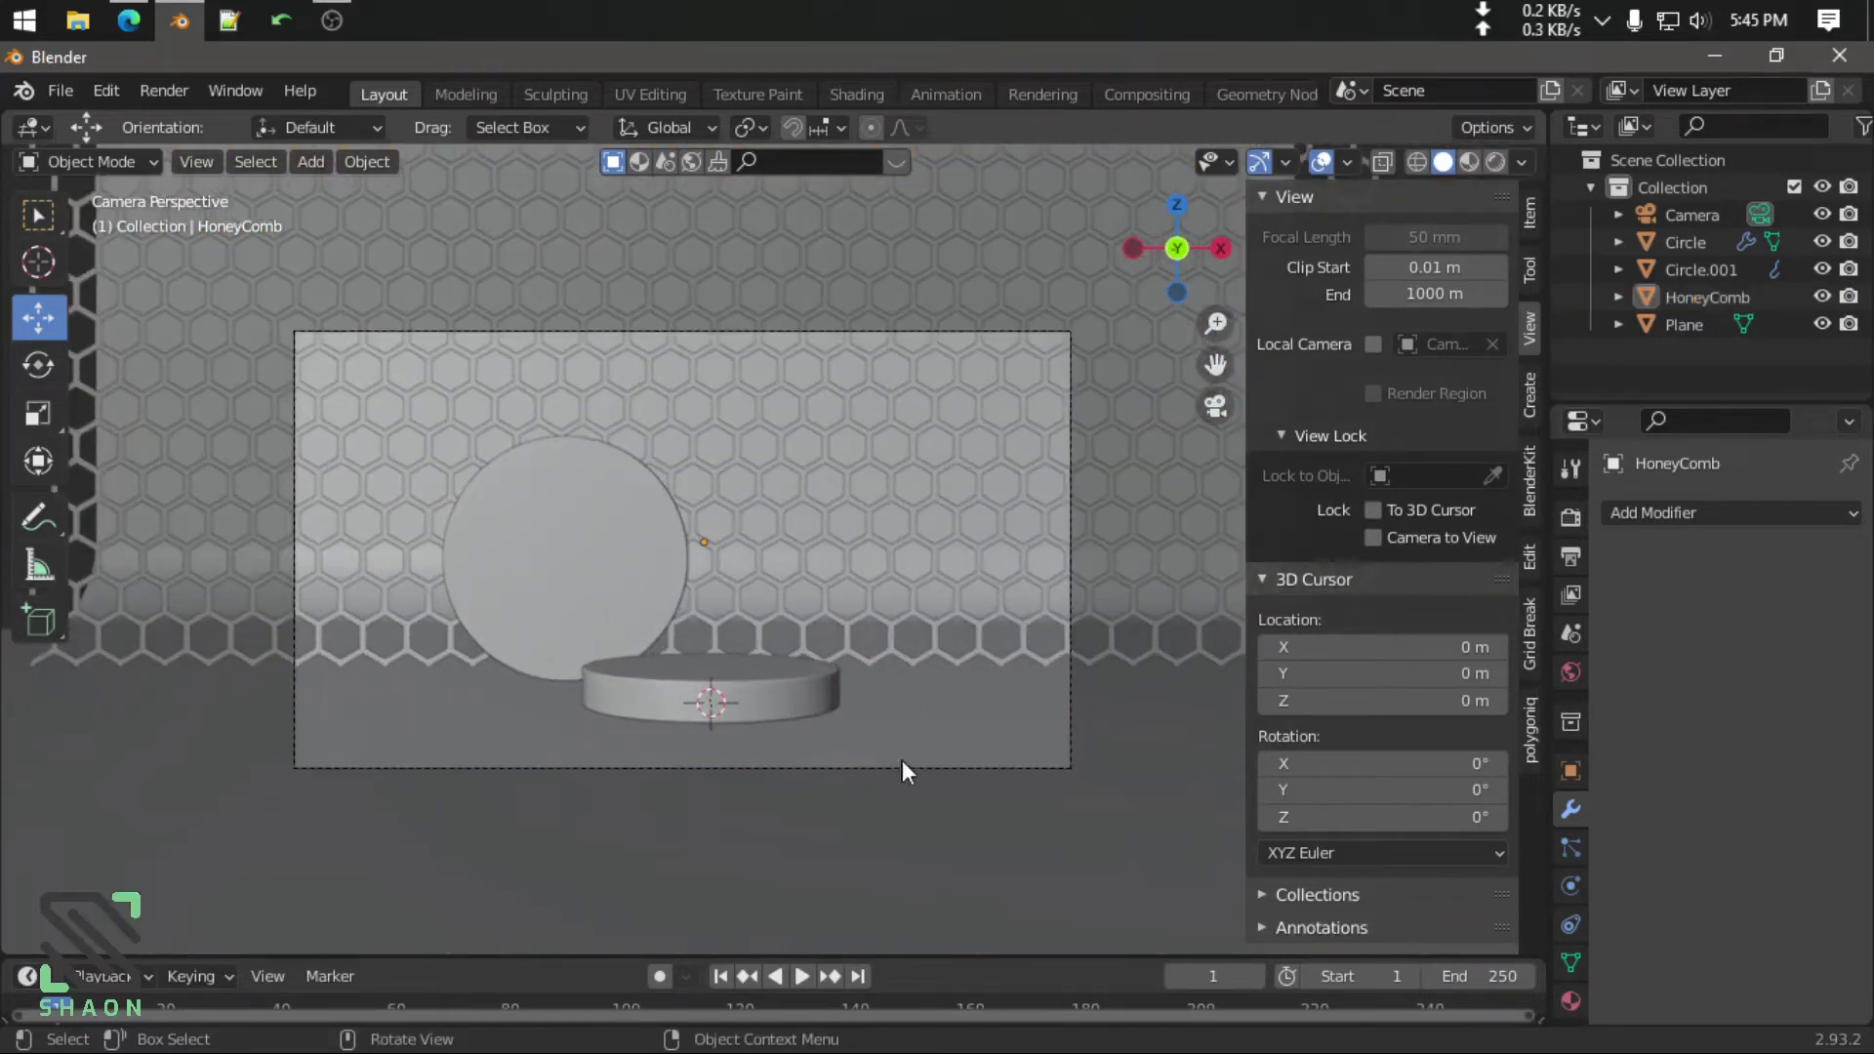
Save the scene as untitled.blend in a new folder on the Desktop
{"action": "key", "text": "ctrl+s"}
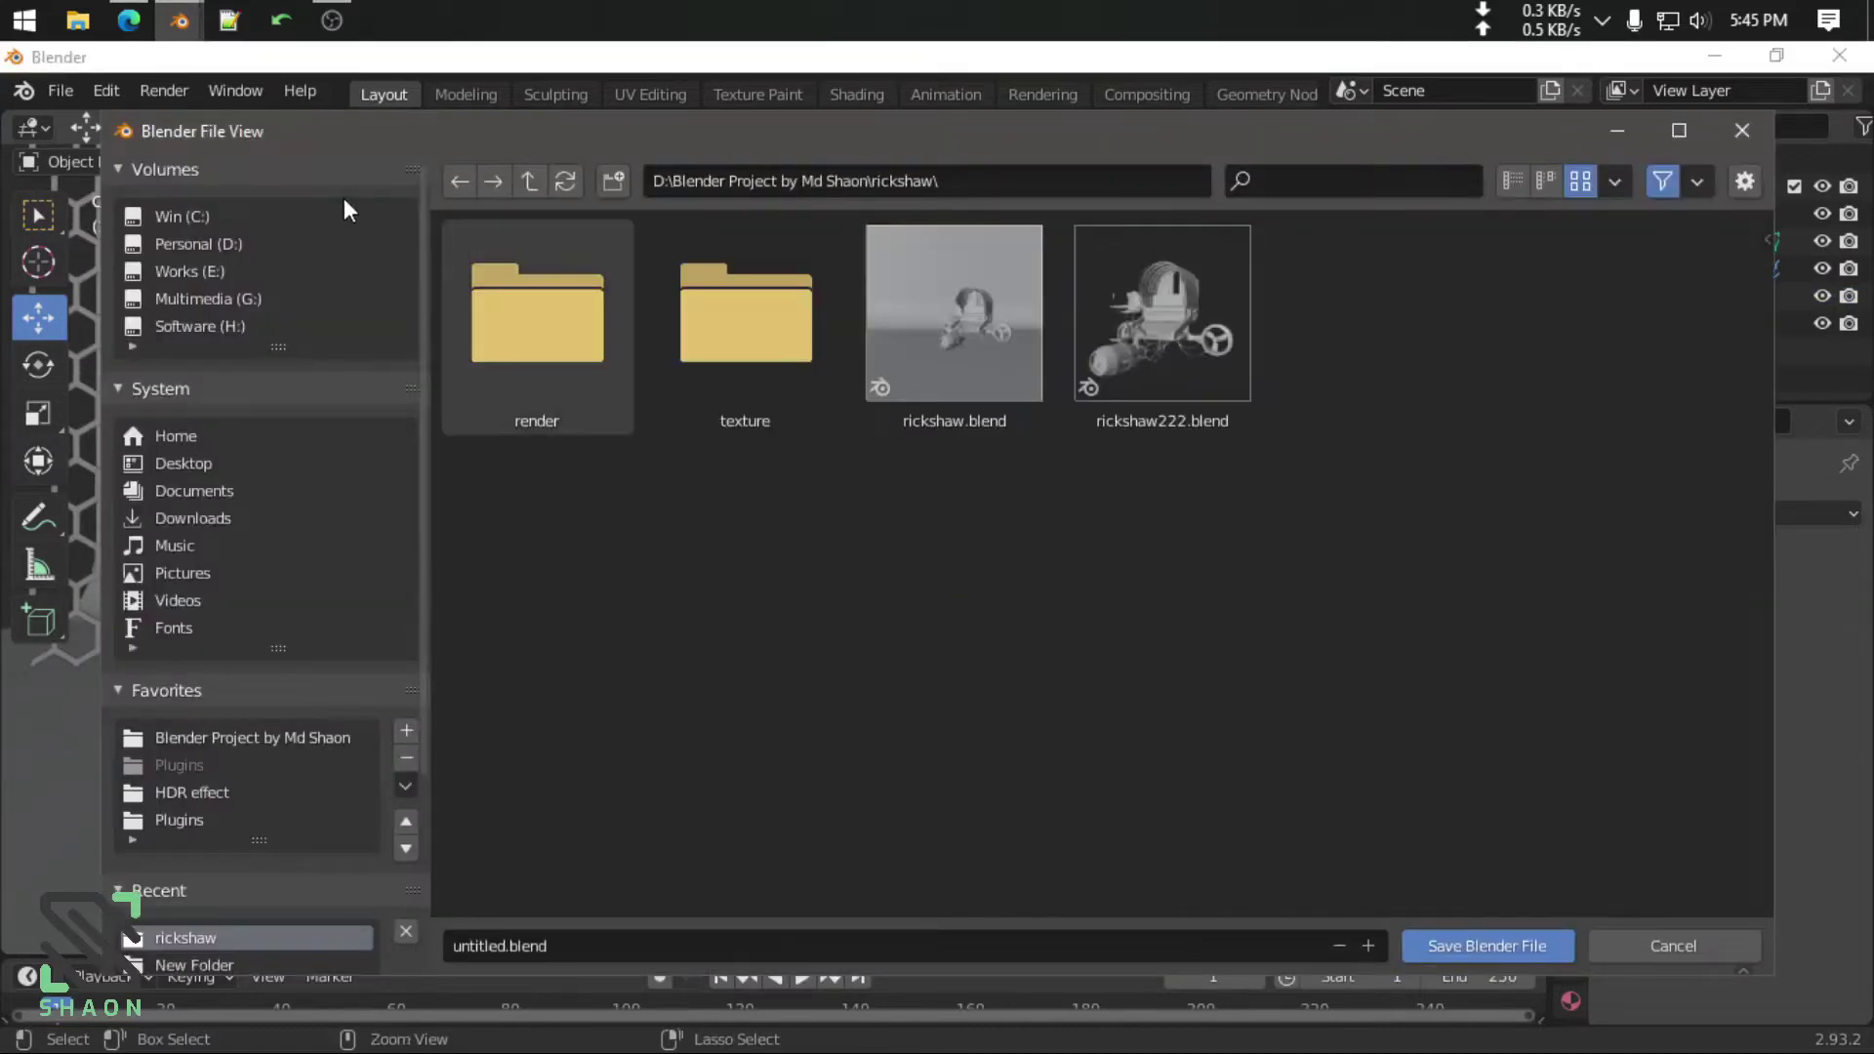
{"action": "left_click", "coordinate": [182, 462]}
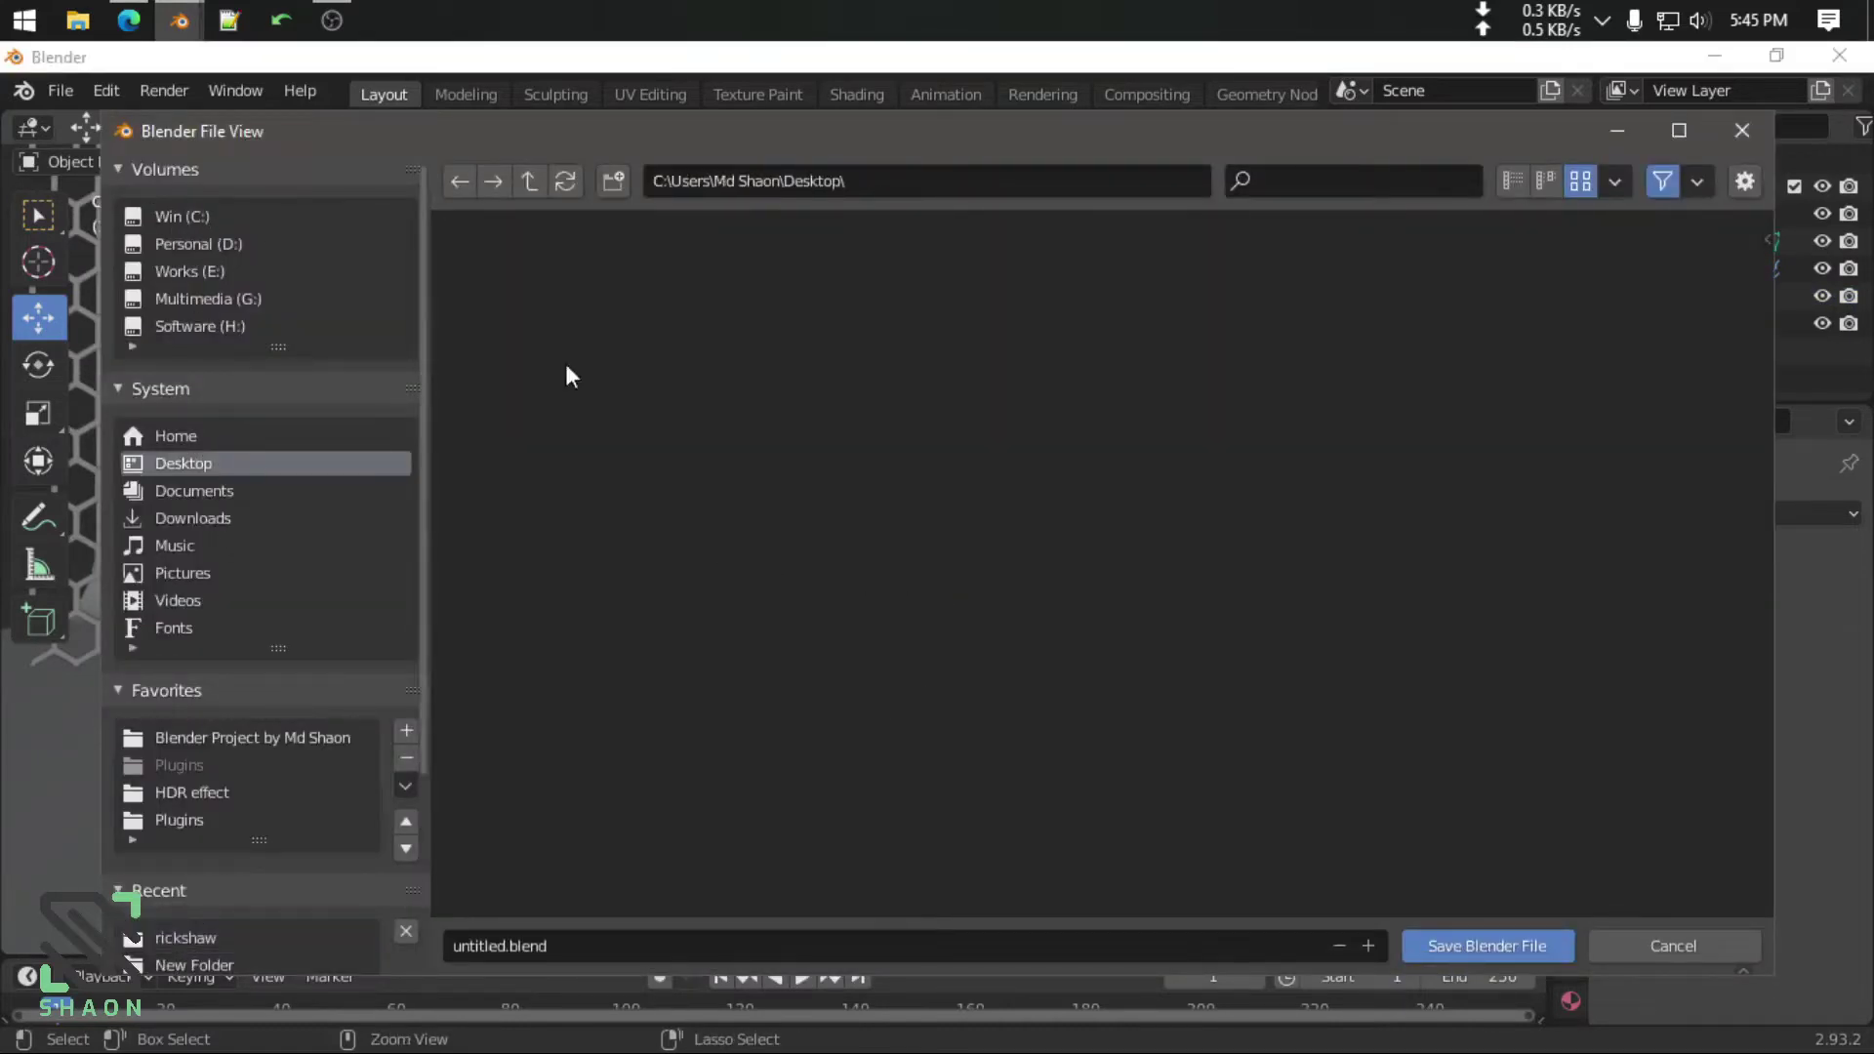
{"action": "left_click", "coordinate": [613, 180]}
{"action": "double_click", "coordinate": [945, 342]}
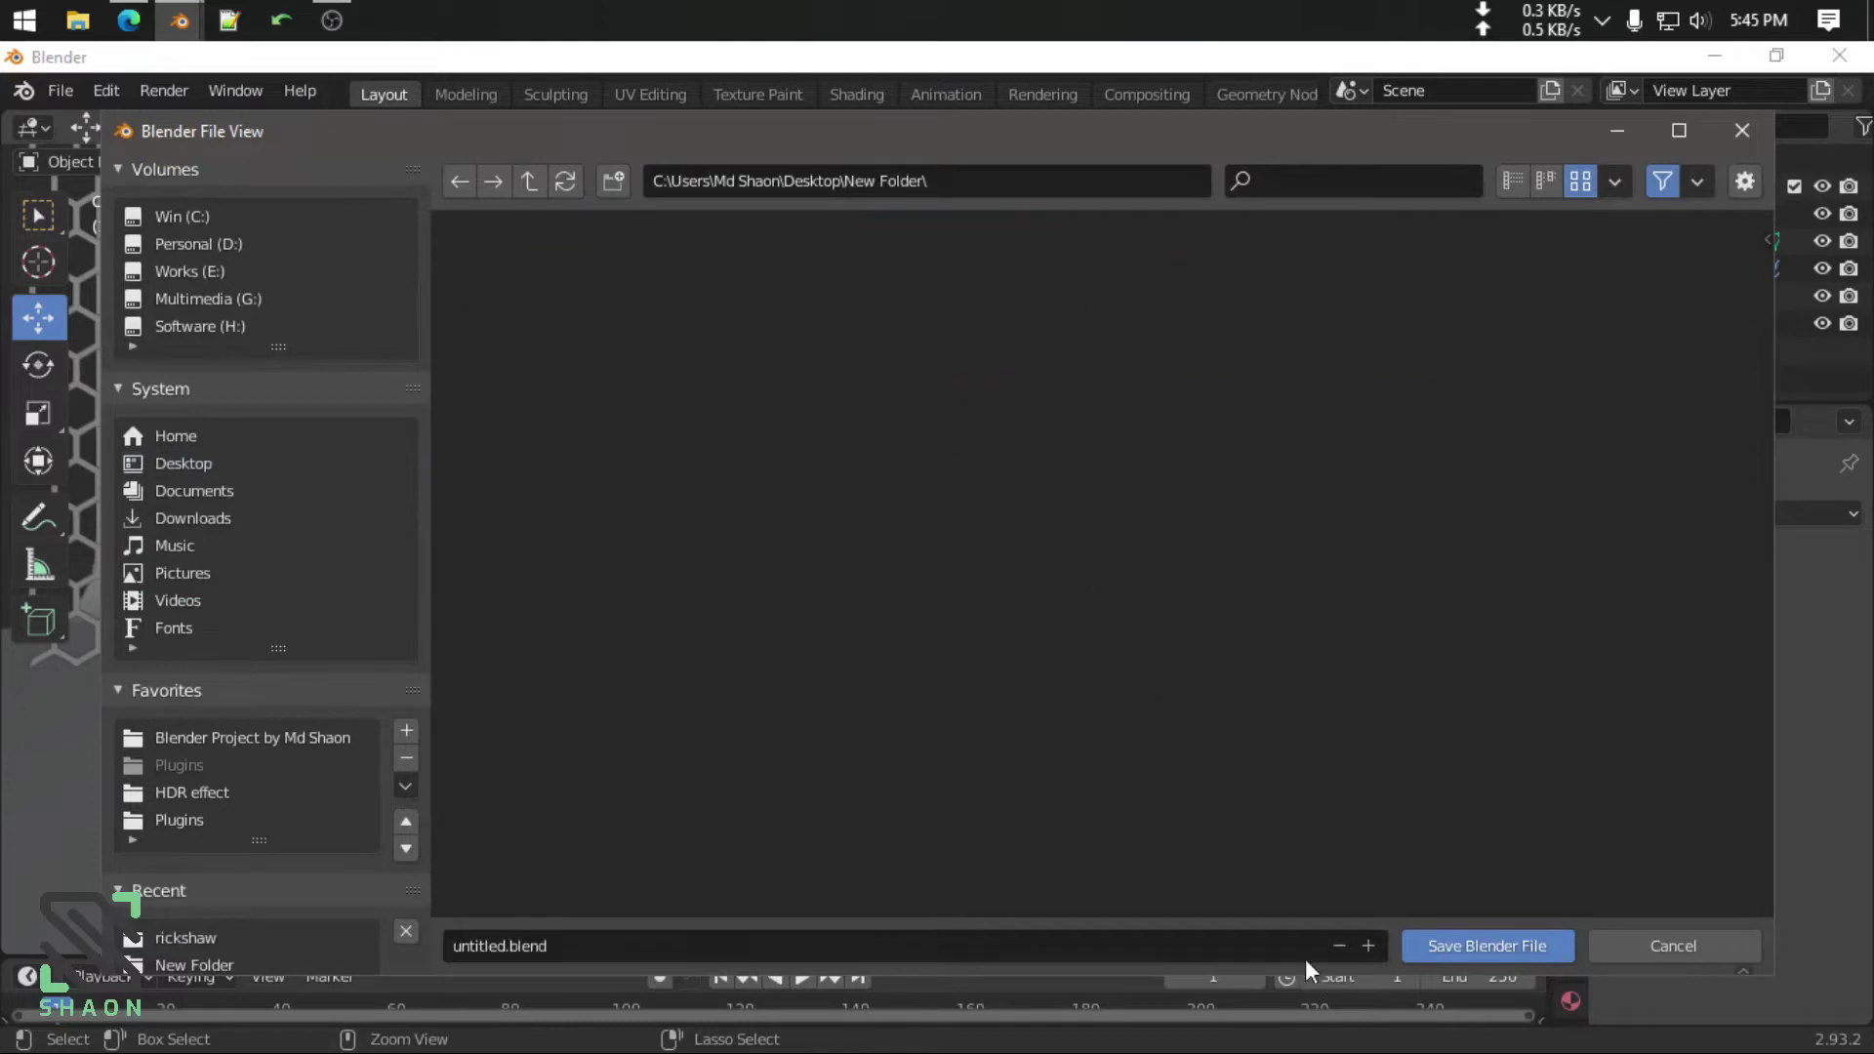
{"action": "left_click", "coordinate": [1461, 943]}
Nudge the upright circle Circle.001 about -0.14 m along X
{"action": "scroll", "coordinate": [919, 664], "scroll_direction": "down", "scroll_amount": 2}
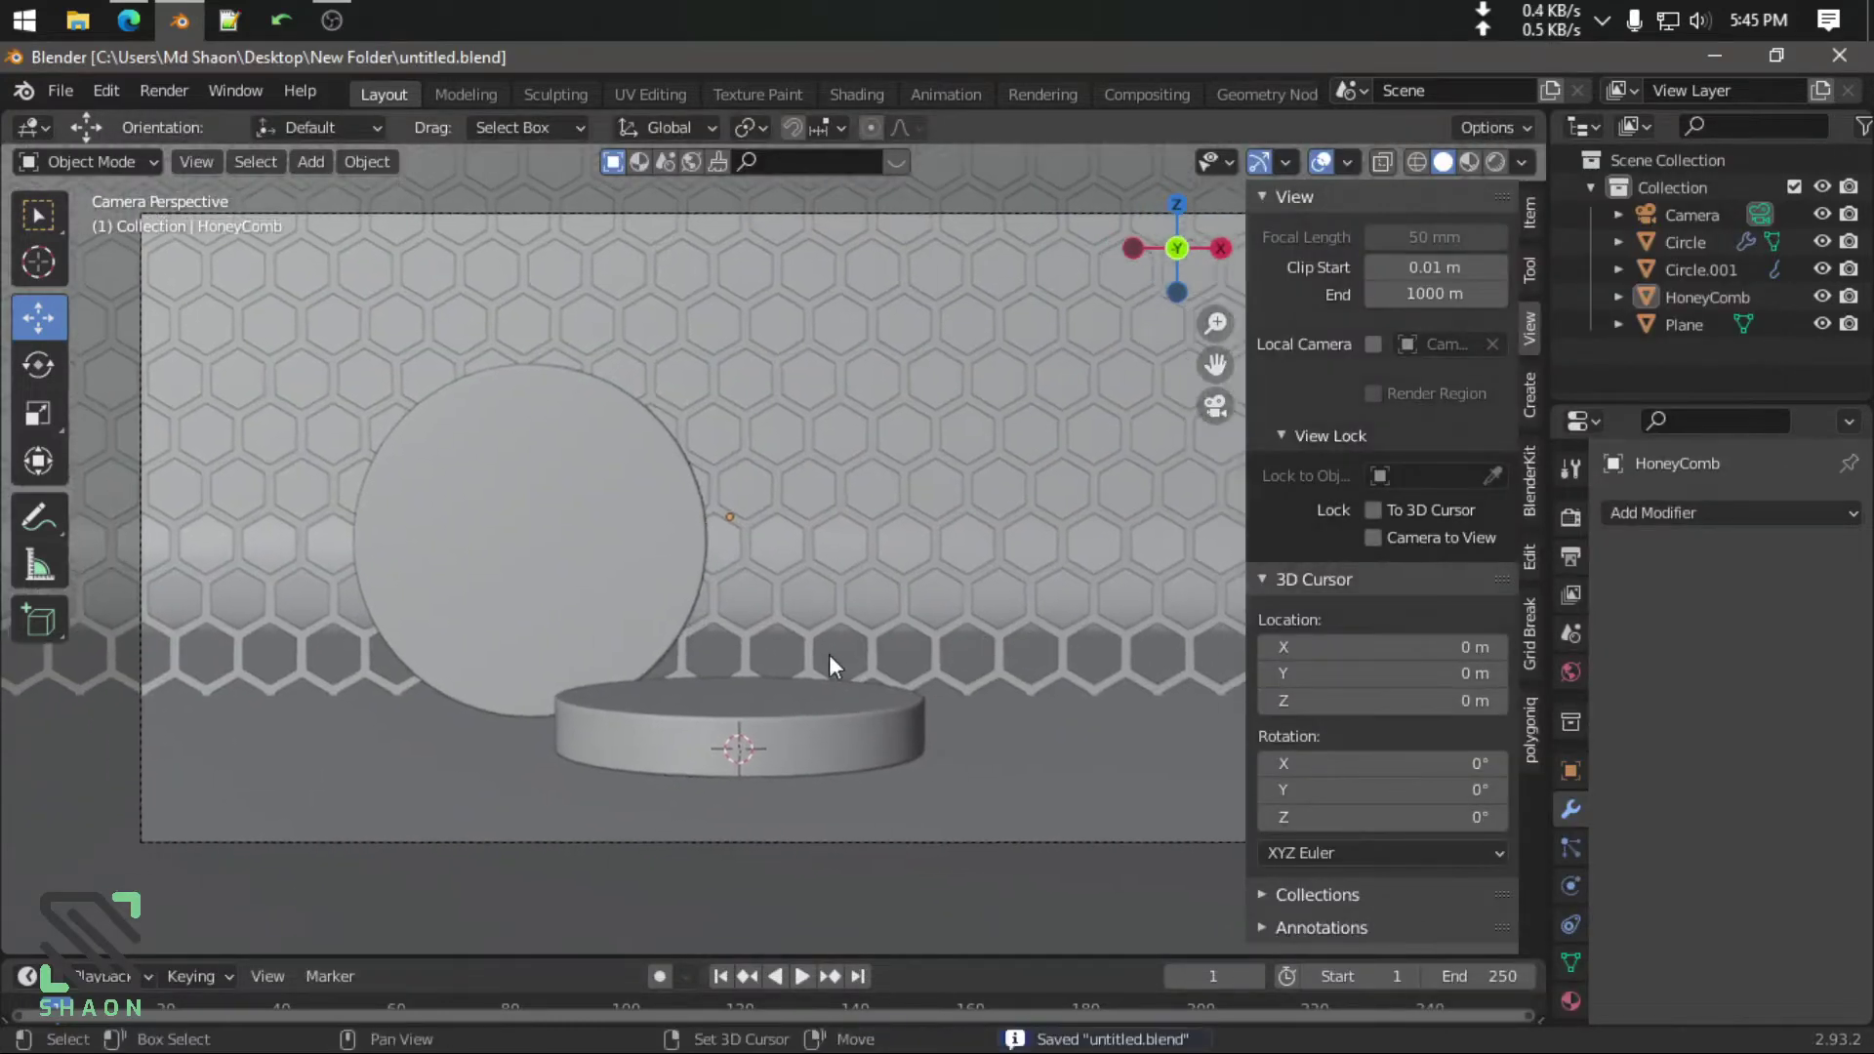
{"action": "scroll", "coordinate": [828, 654], "scroll_direction": "down", "scroll_amount": 1}
{"action": "left_click", "coordinate": [1107, 679]}
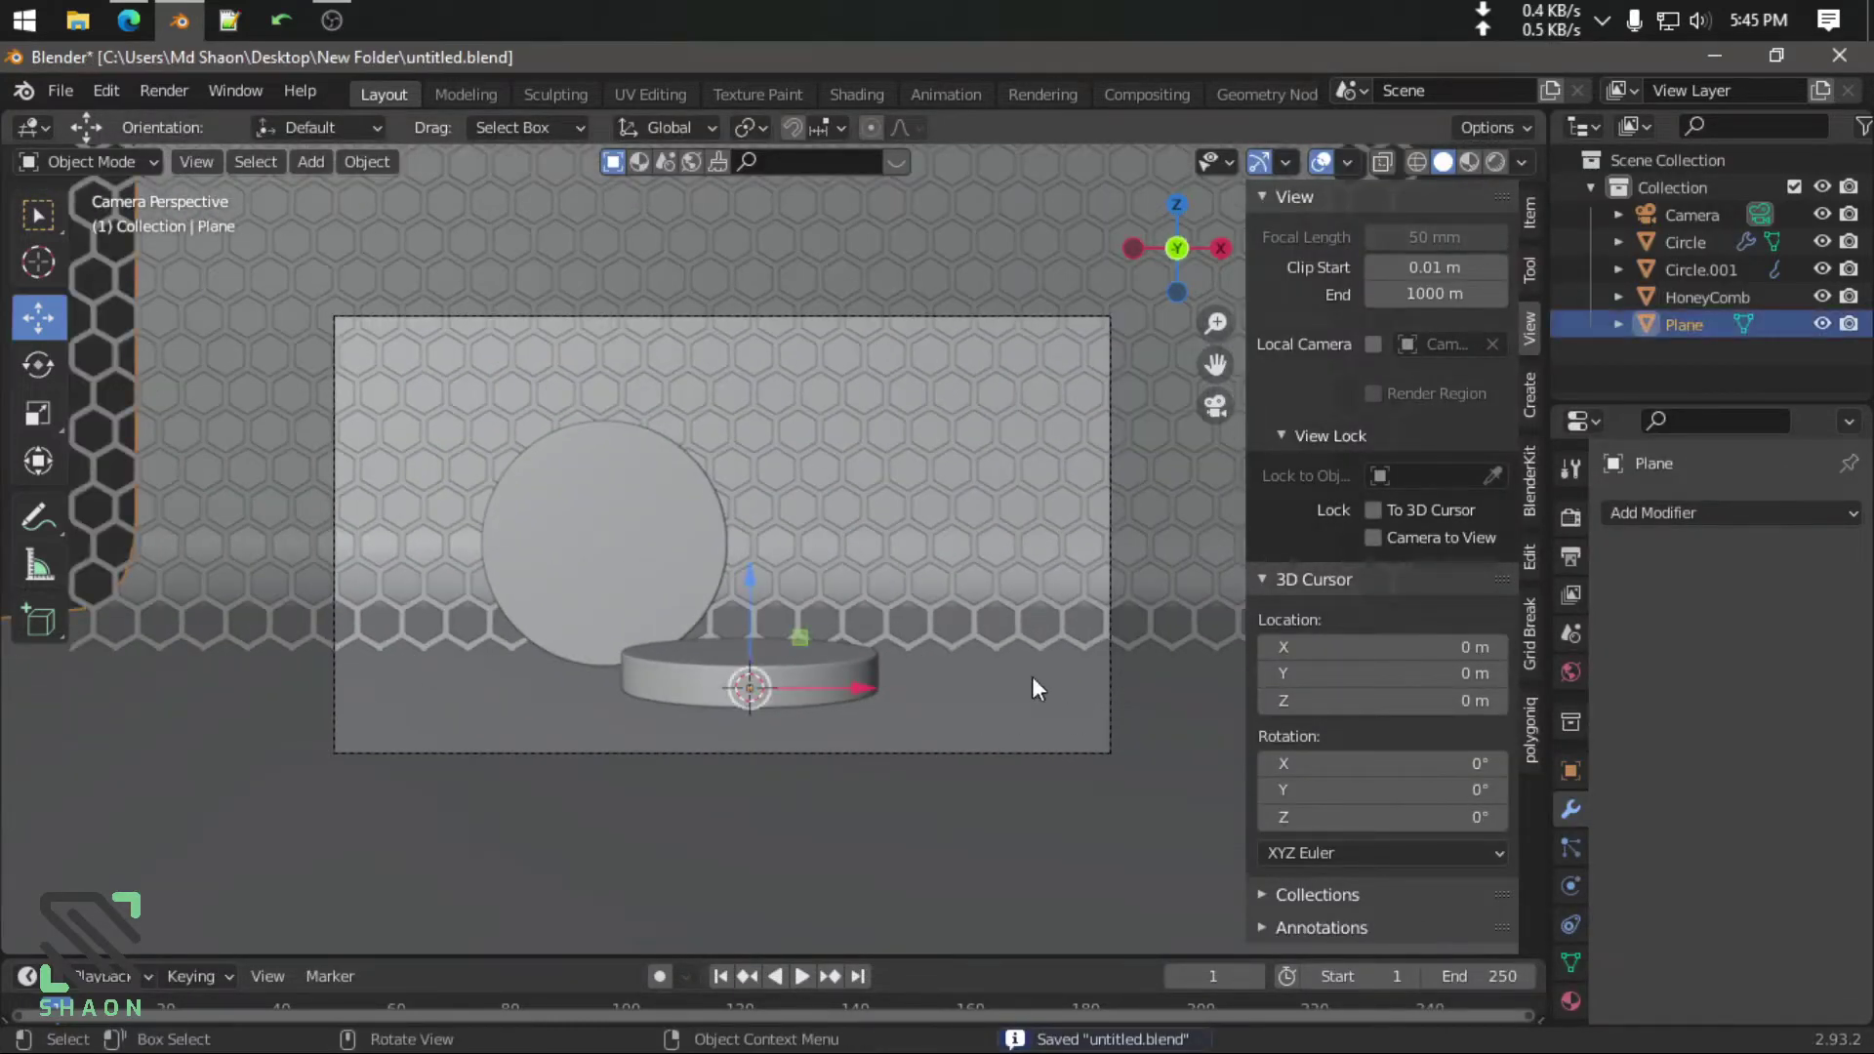
{"action": "left_click", "coordinate": [703, 576]}
{"action": "left_click_drag", "start_coordinate": [710, 546], "coordinate": [695, 545]}
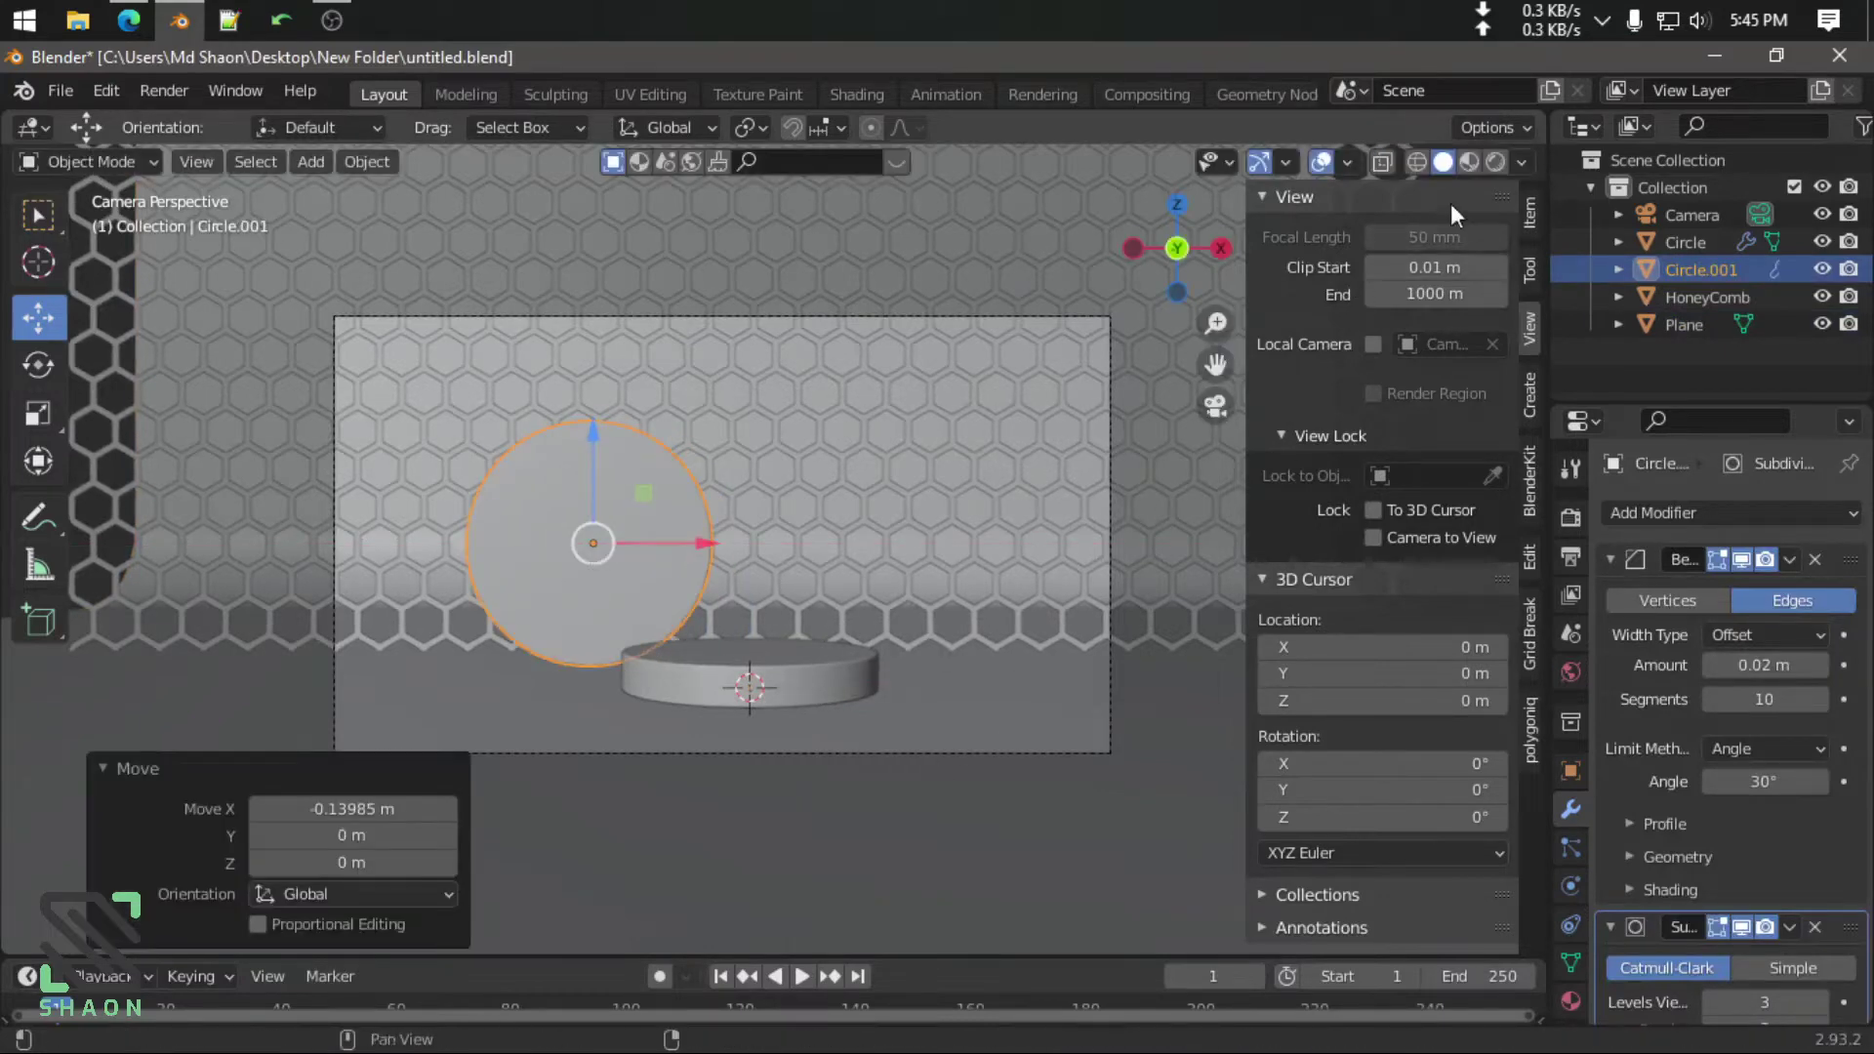
Enable Material Preview shading and set the render engine to Cycles
{"action": "left_click", "coordinate": [1470, 161]}
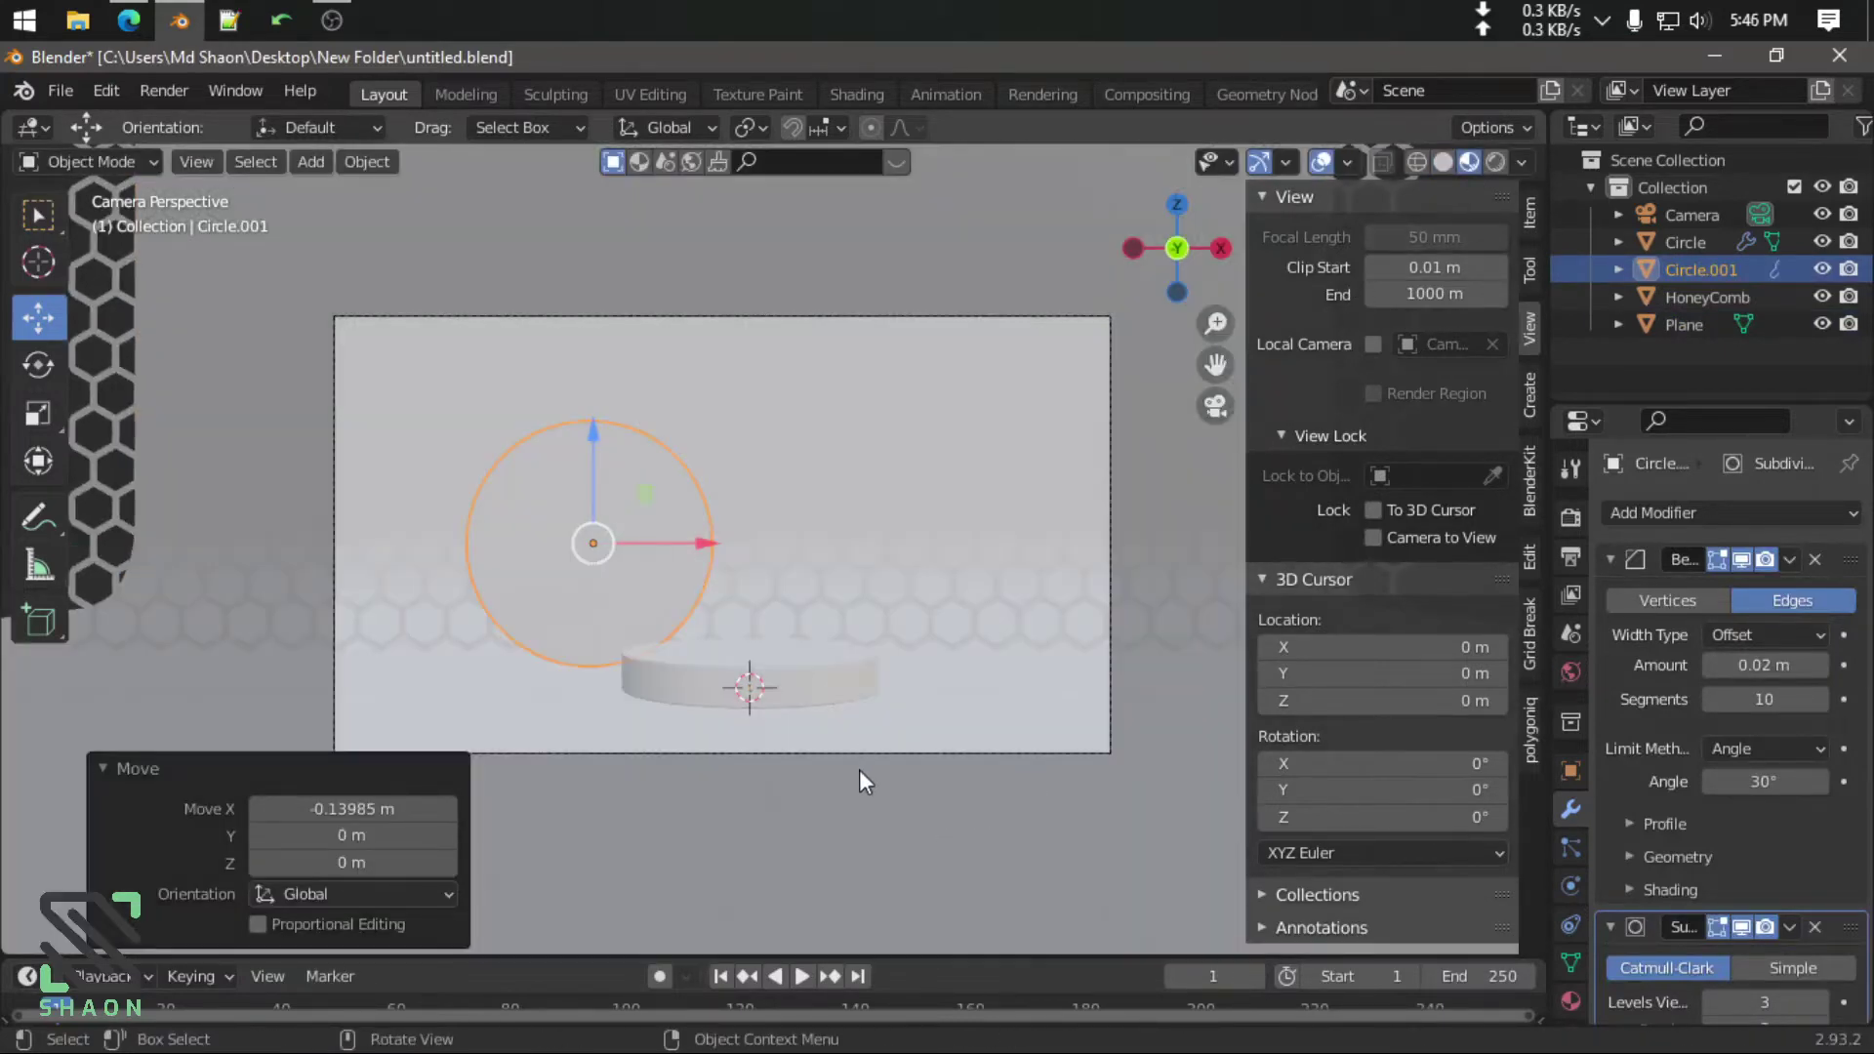
{"action": "left_click", "coordinate": [1569, 517]}
{"action": "left_click", "coordinate": [1806, 512]}
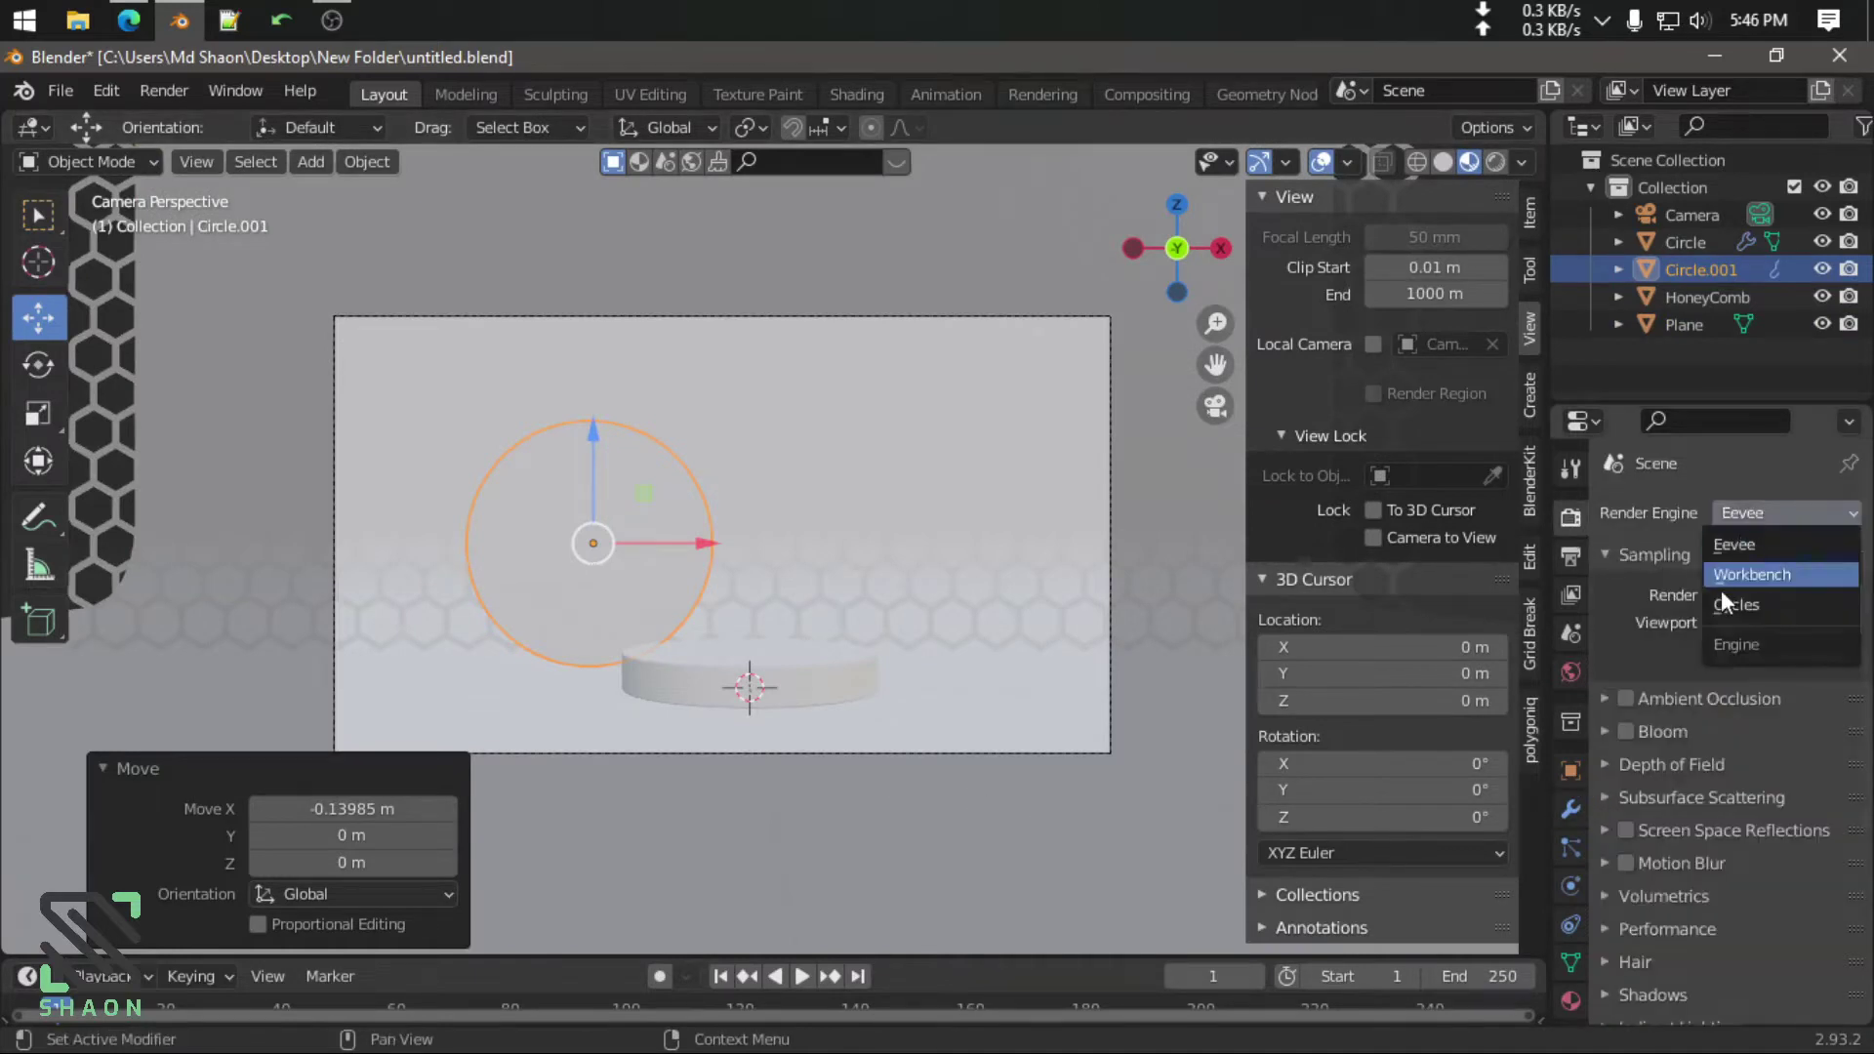
{"action": "left_click", "coordinate": [1747, 609]}
{"action": "scroll", "coordinate": [1022, 870], "scroll_direction": "up", "scroll_amount": 2}
{"action": "middle_click_drag", "start_coordinate": [1031, 849], "coordinate": [1058, 758], "text": "shift"}
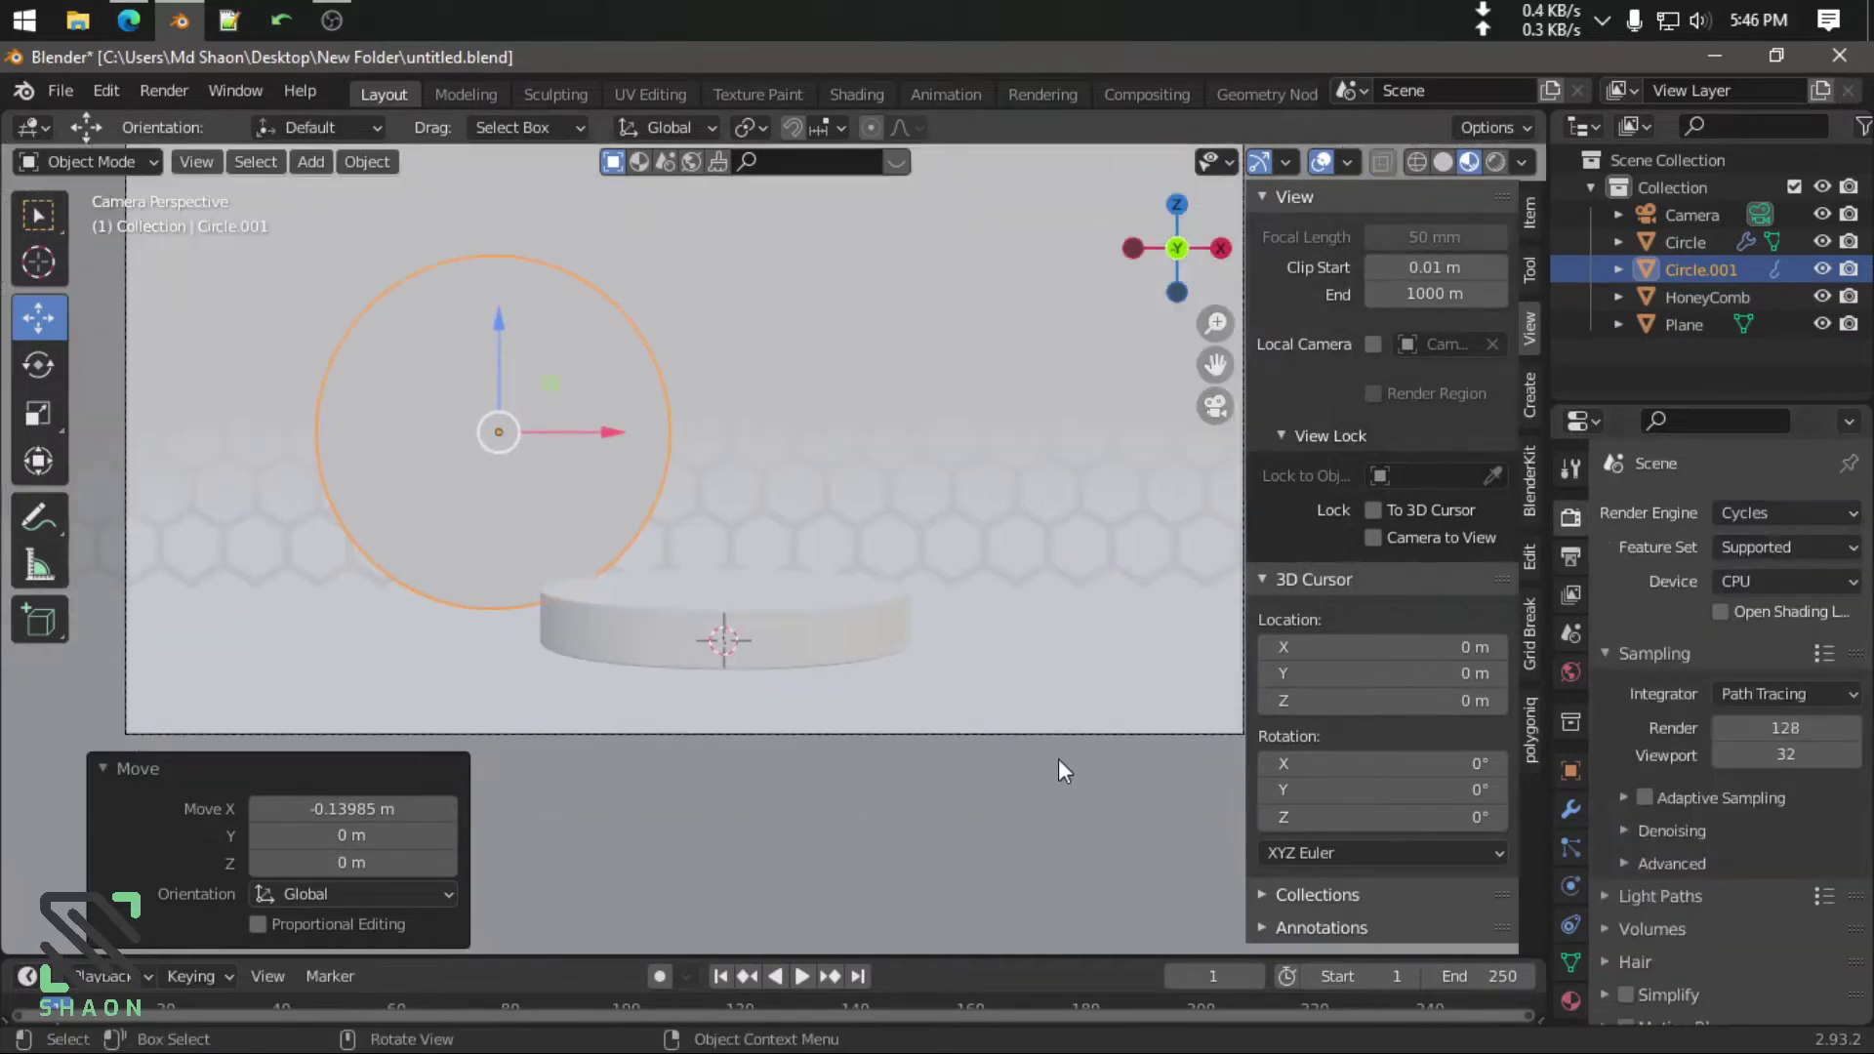
{"action": "left_click", "coordinate": [953, 762]}
Give the Plane backdrop a new material with a blue base colour
{"action": "scroll", "coordinate": [966, 749], "scroll_direction": "down", "scroll_amount": 3}
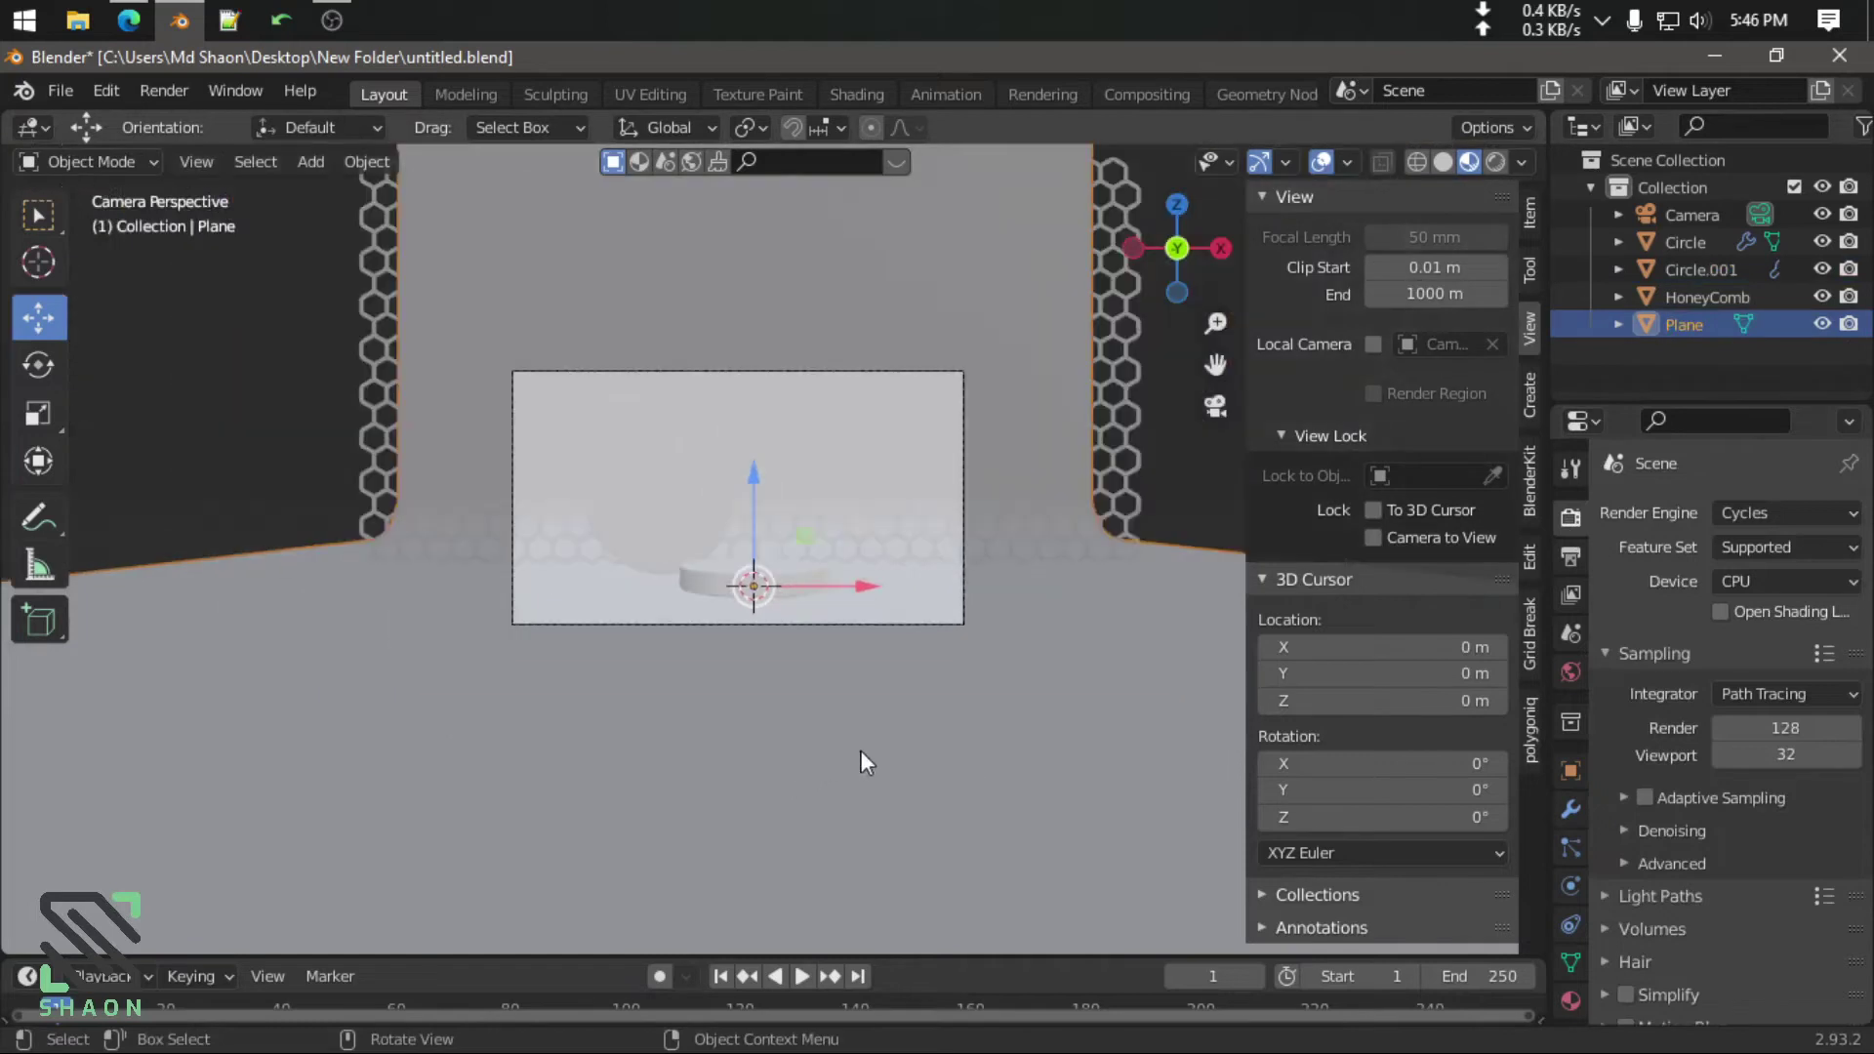
{"action": "scroll", "coordinate": [861, 751], "scroll_direction": "up", "scroll_amount": 1}
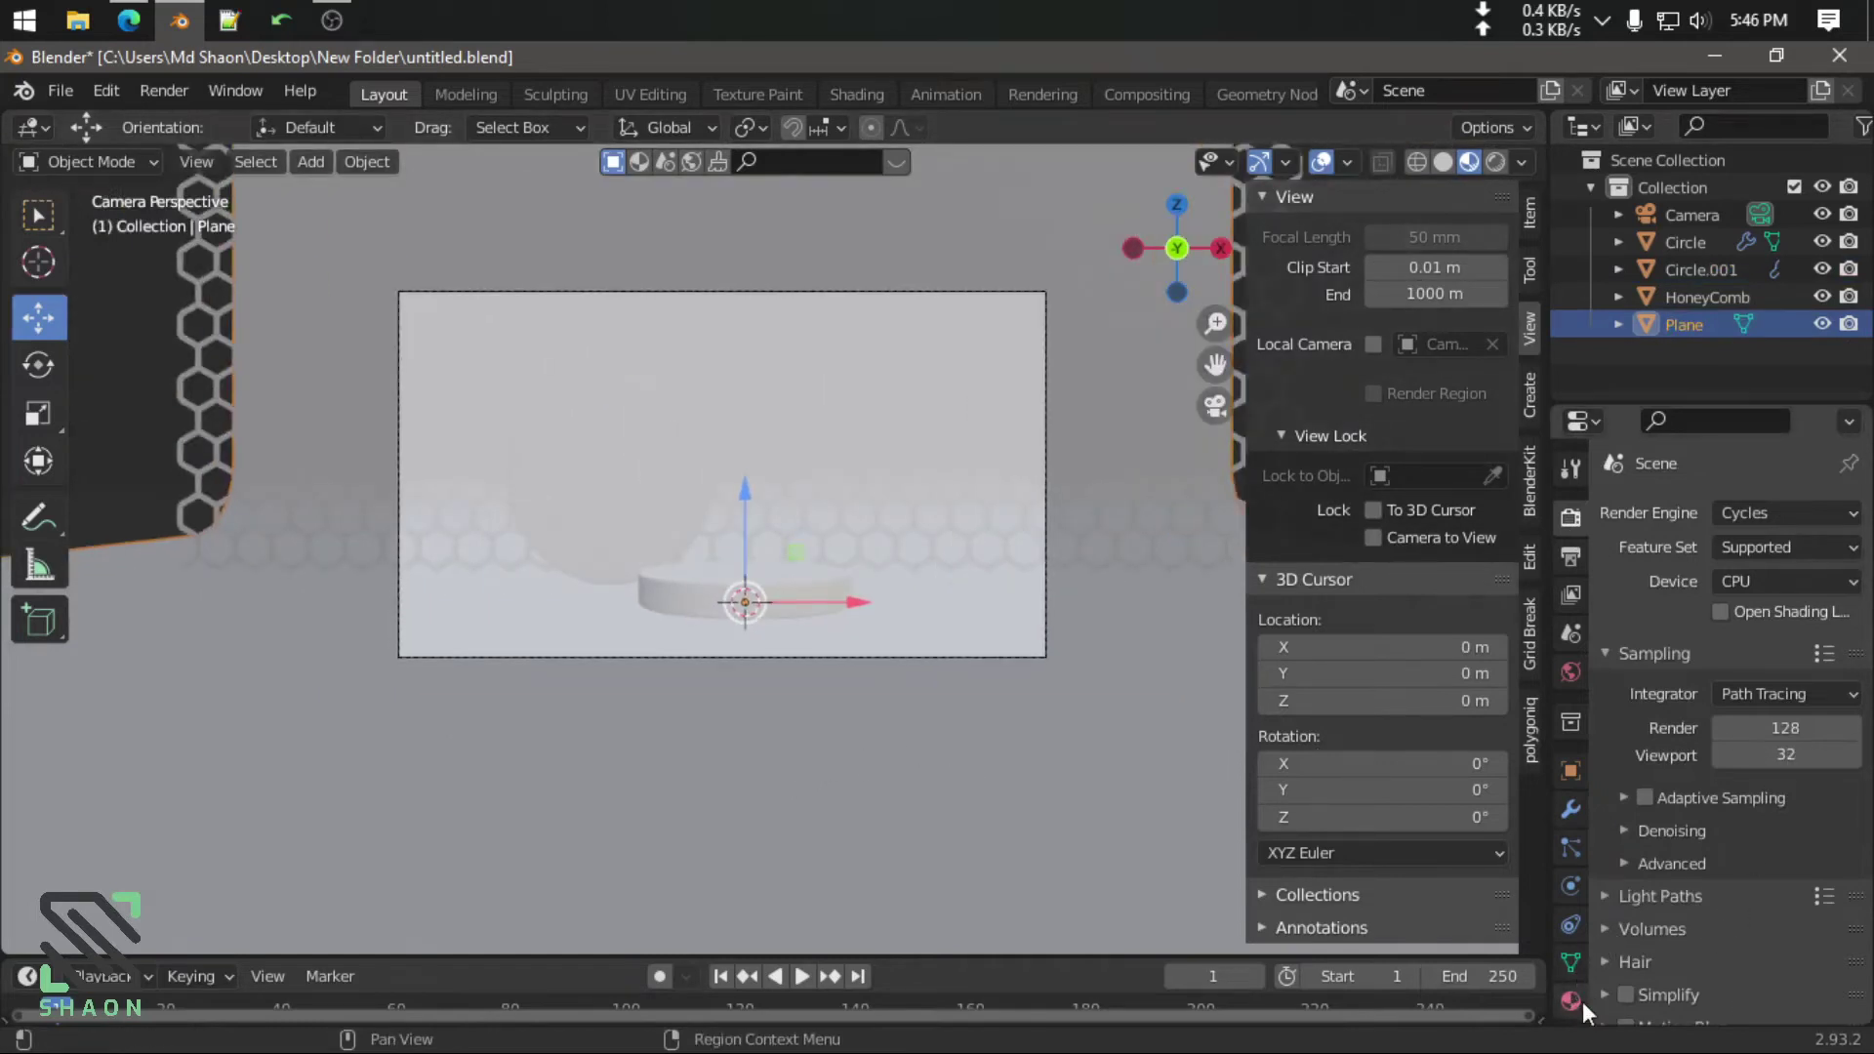
{"action": "left_click", "coordinate": [1570, 1000]}
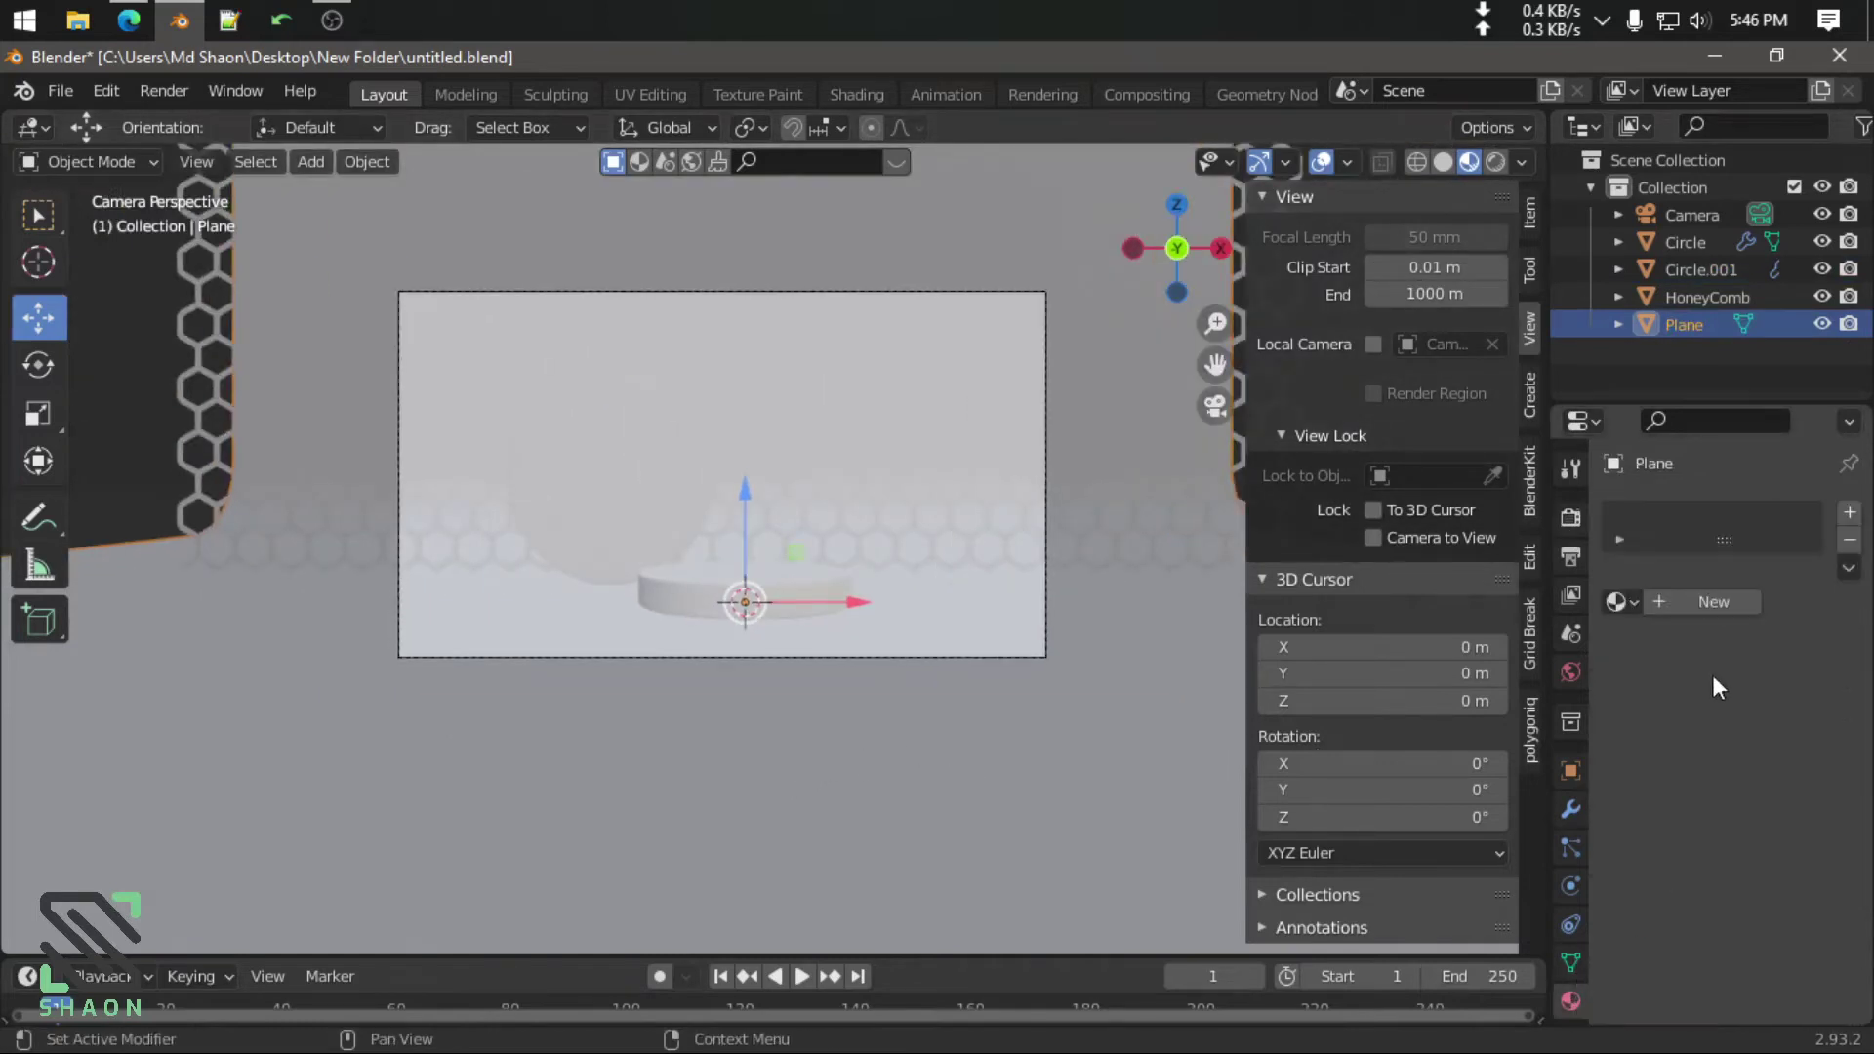
{"action": "left_click", "coordinate": [1747, 601]}
{"action": "left_click", "coordinate": [1747, 839]}
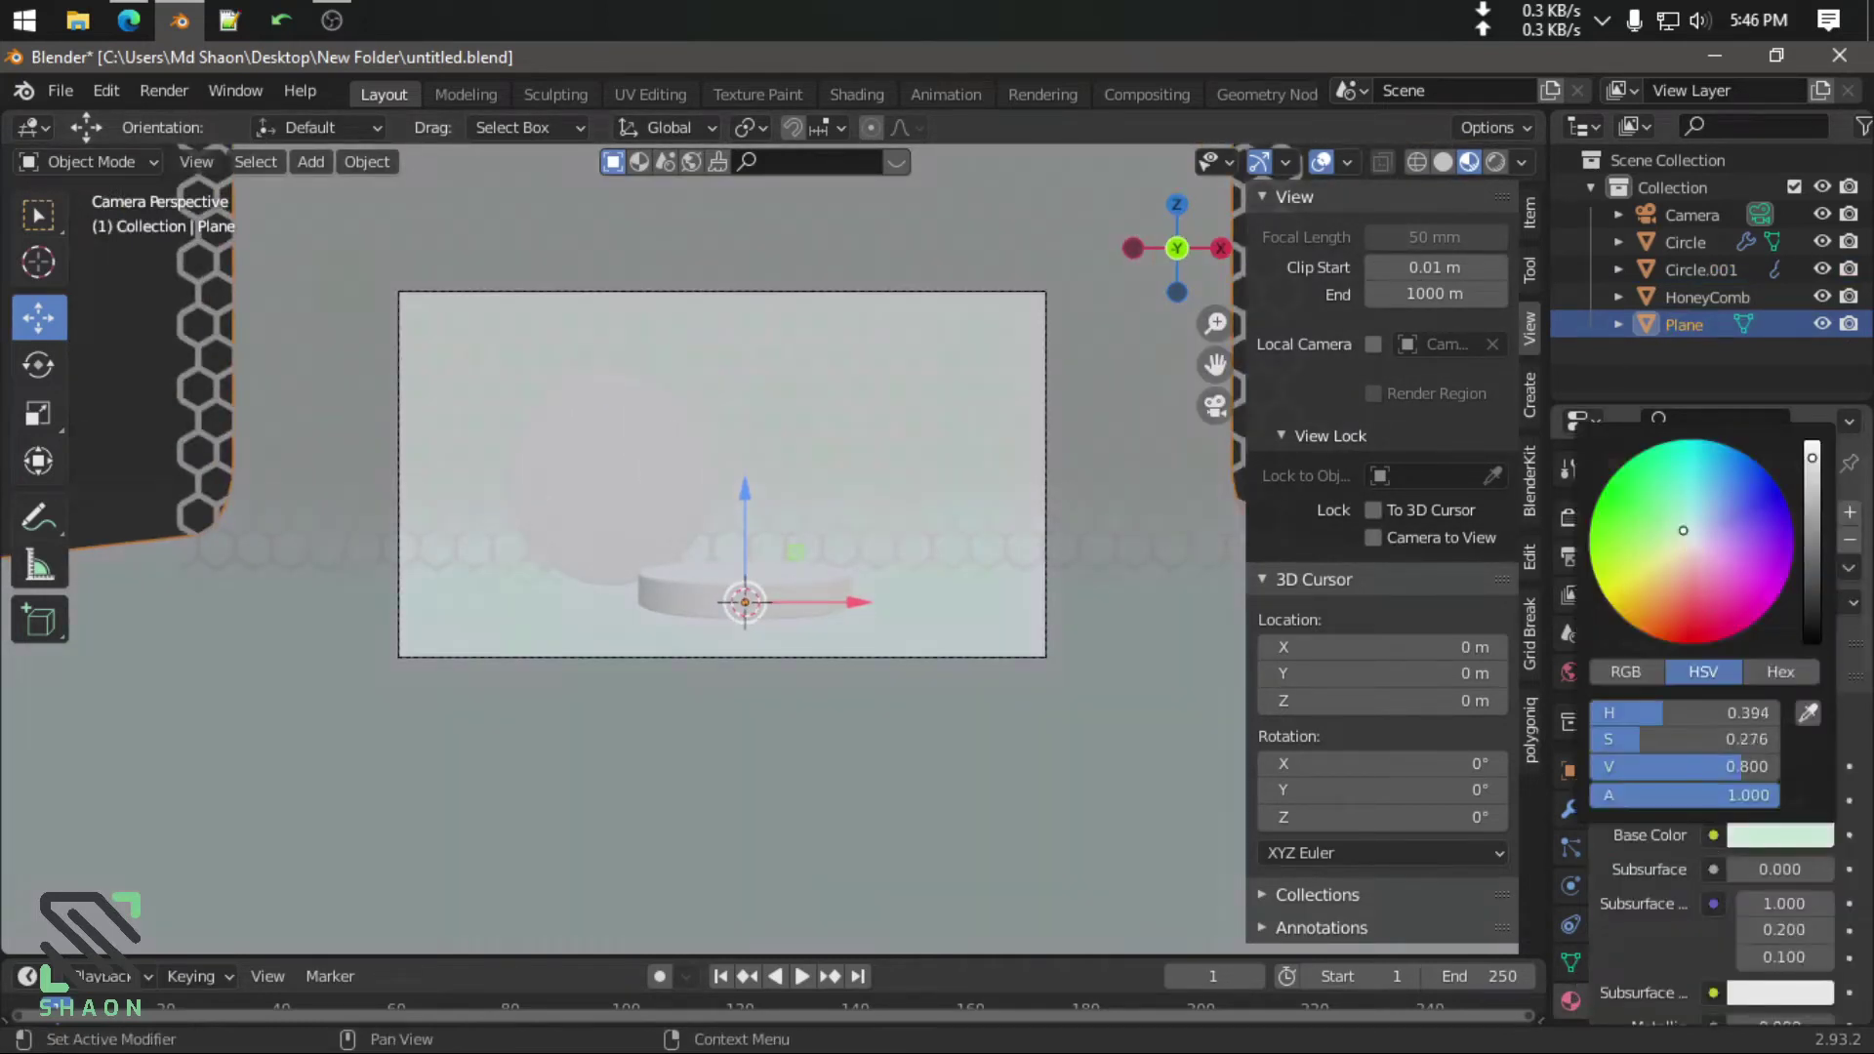
{"action": "mouse_move", "coordinate": [1654, 561]}
{"action": "left_mouse_down"}
{"action": "mouse_move", "coordinate": [1721, 502]}
{"action": "mouse_move", "coordinate": [1811, 548]}
{"action": "left_mouse_up"}
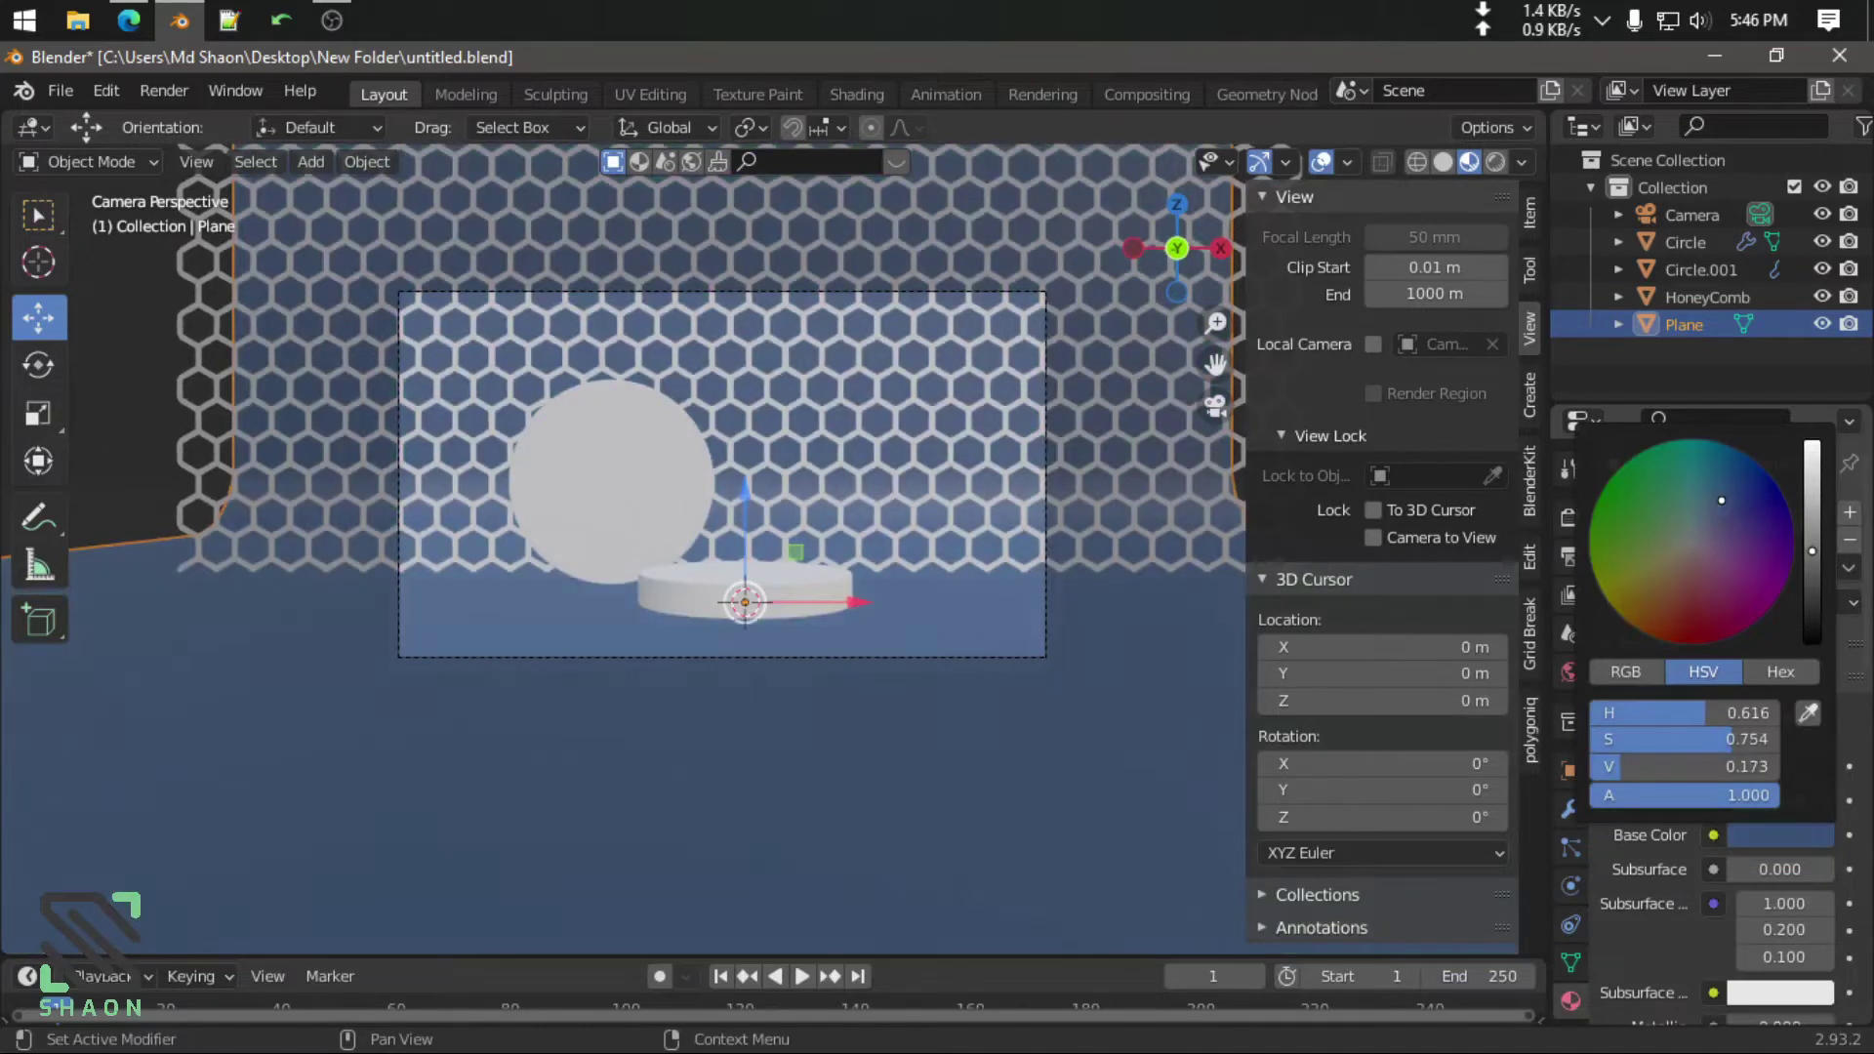
Create a new honeycomb material and tint its base colour gold
{"action": "scroll", "coordinate": [1054, 554], "scroll_direction": "up", "scroll_amount": 2}
{"action": "left_click", "coordinate": [1027, 521]}
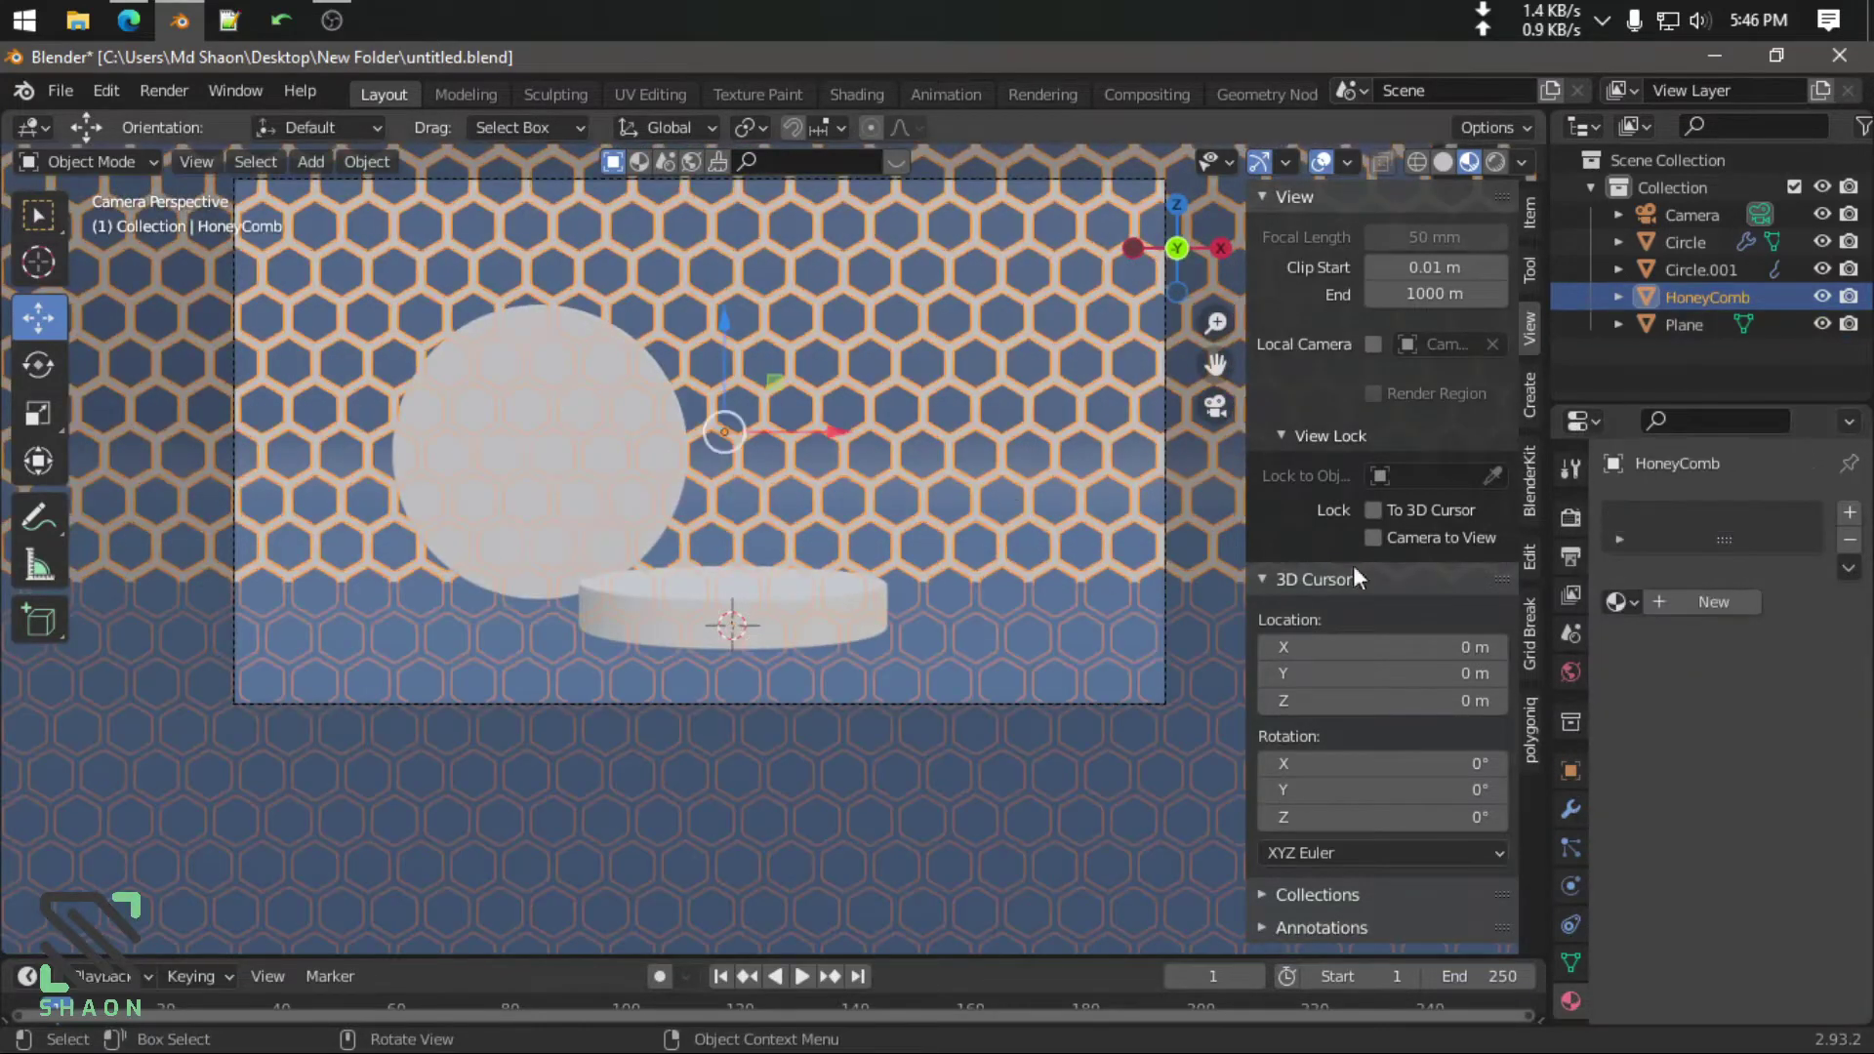
{"action": "left_click", "coordinate": [1718, 603]}
{"action": "left_click", "coordinate": [1774, 835]}
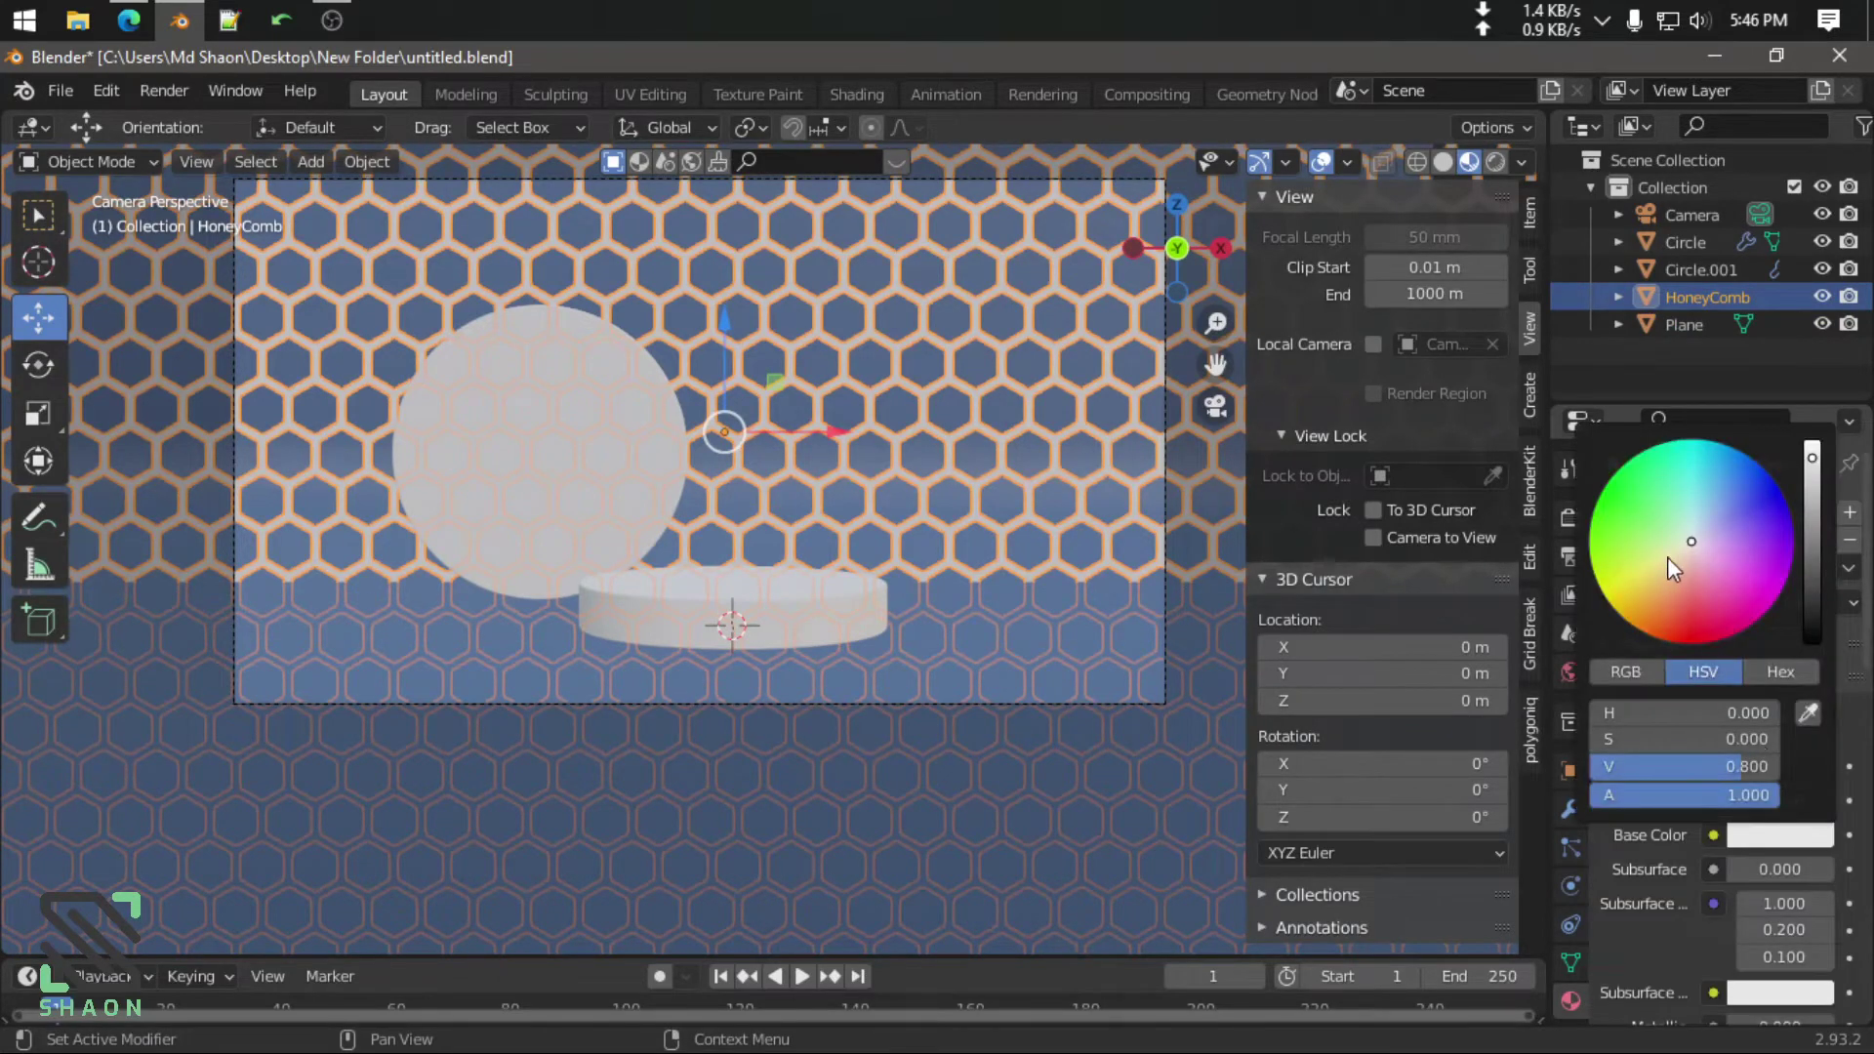
{"action": "left_click_drag", "start_coordinate": [1667, 557], "coordinate": [1664, 583]}
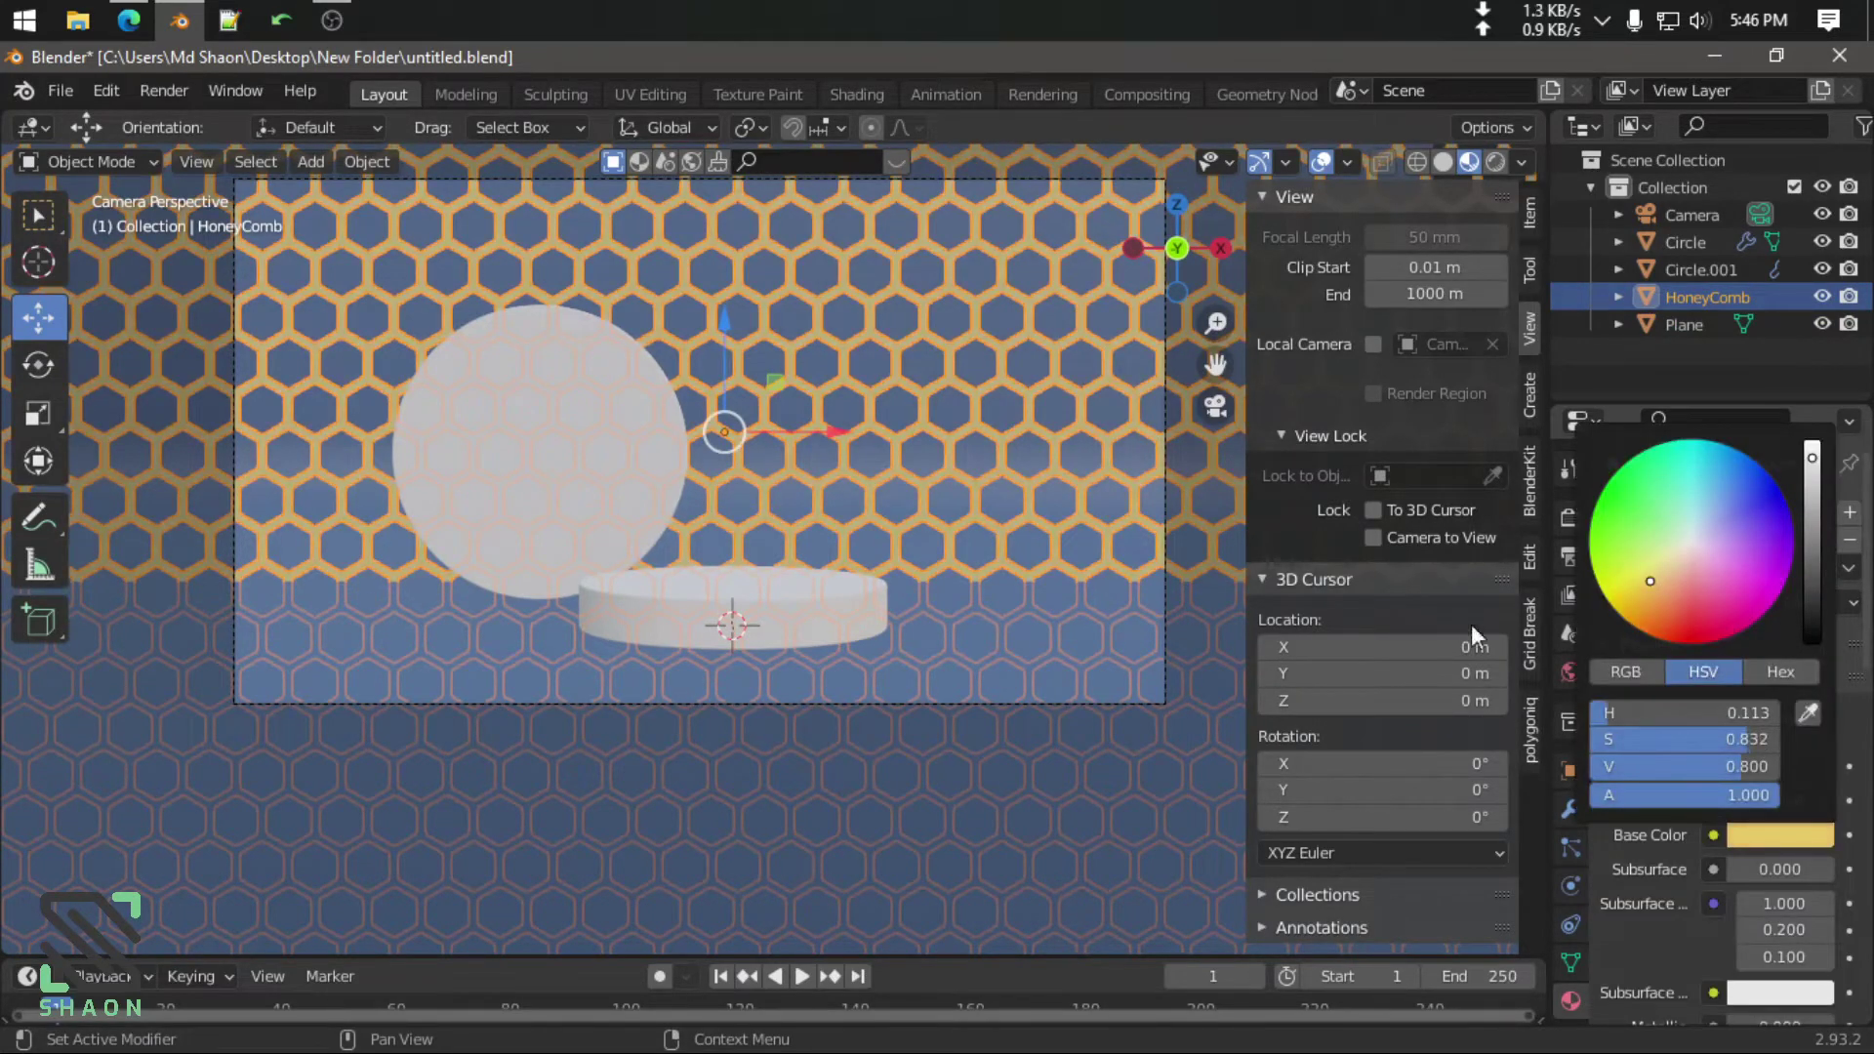
Make the honeycomb wall material fully metallic, Metallic 1.0
{"action": "left_click", "coordinate": [937, 815]}
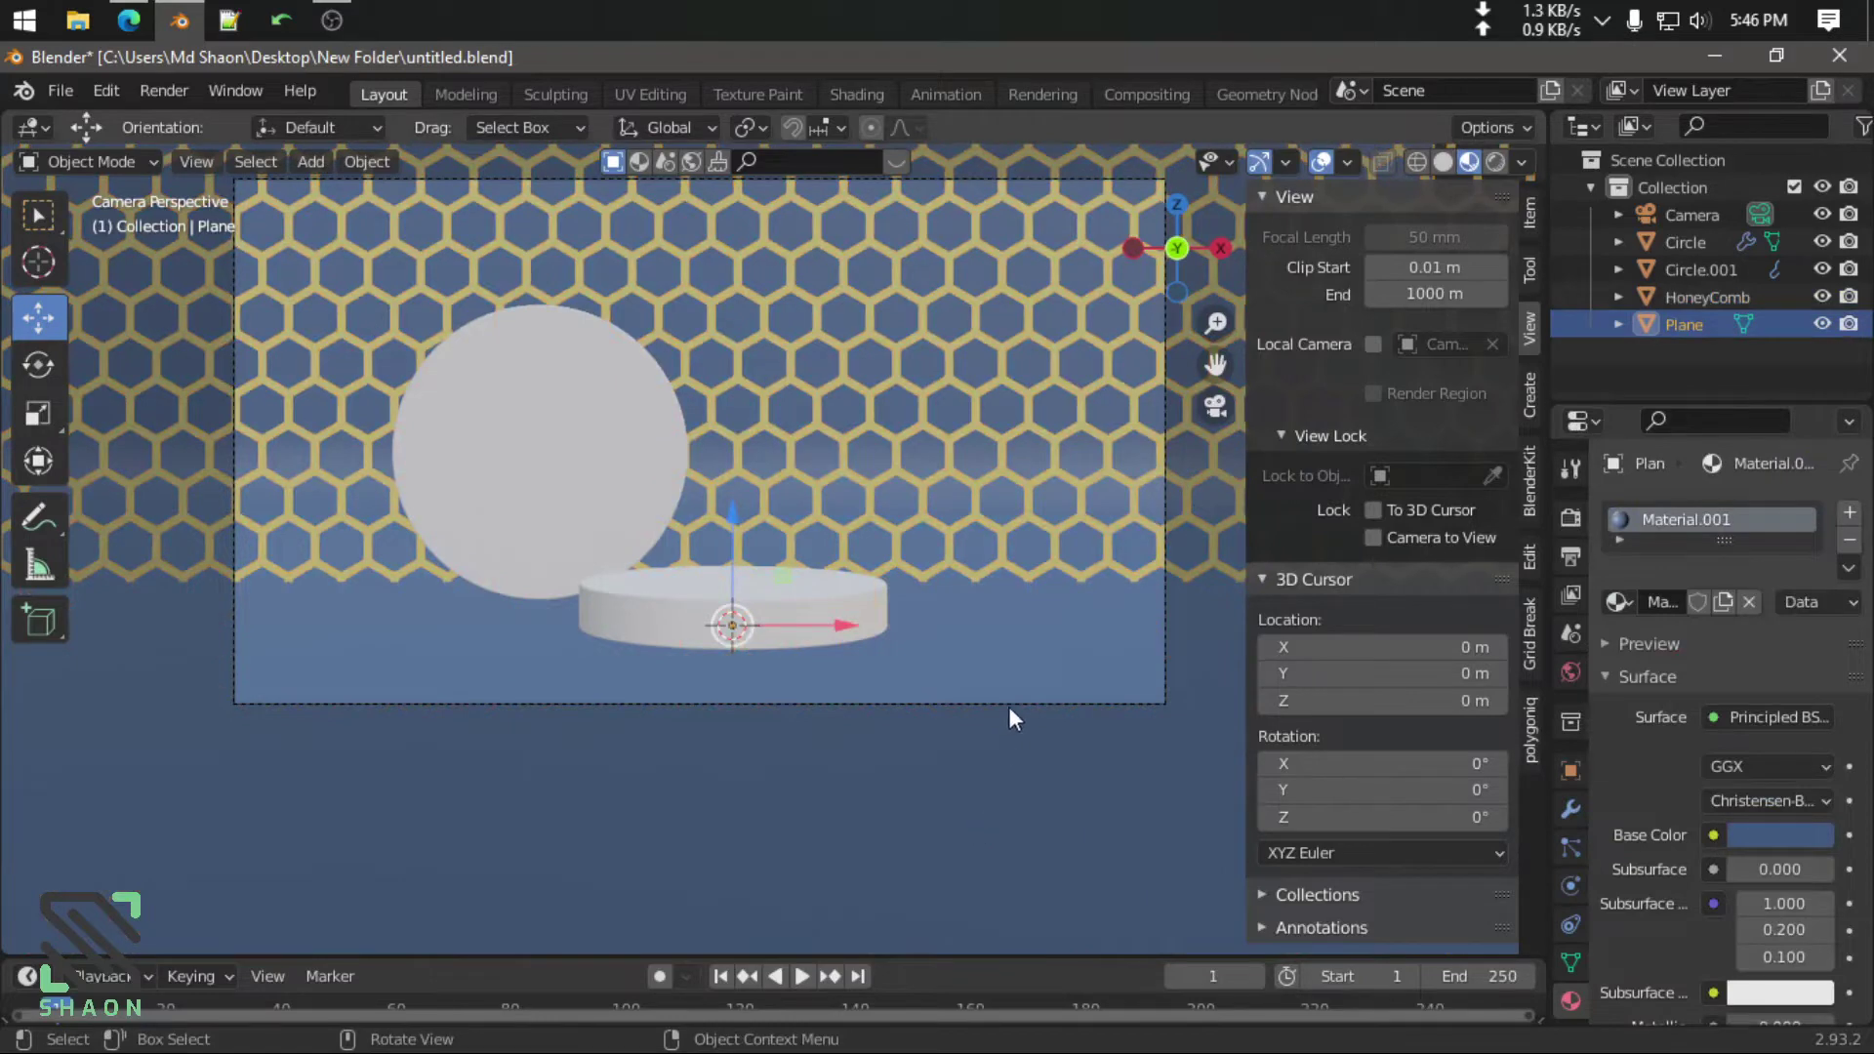
{"action": "left_click", "coordinate": [852, 447]}
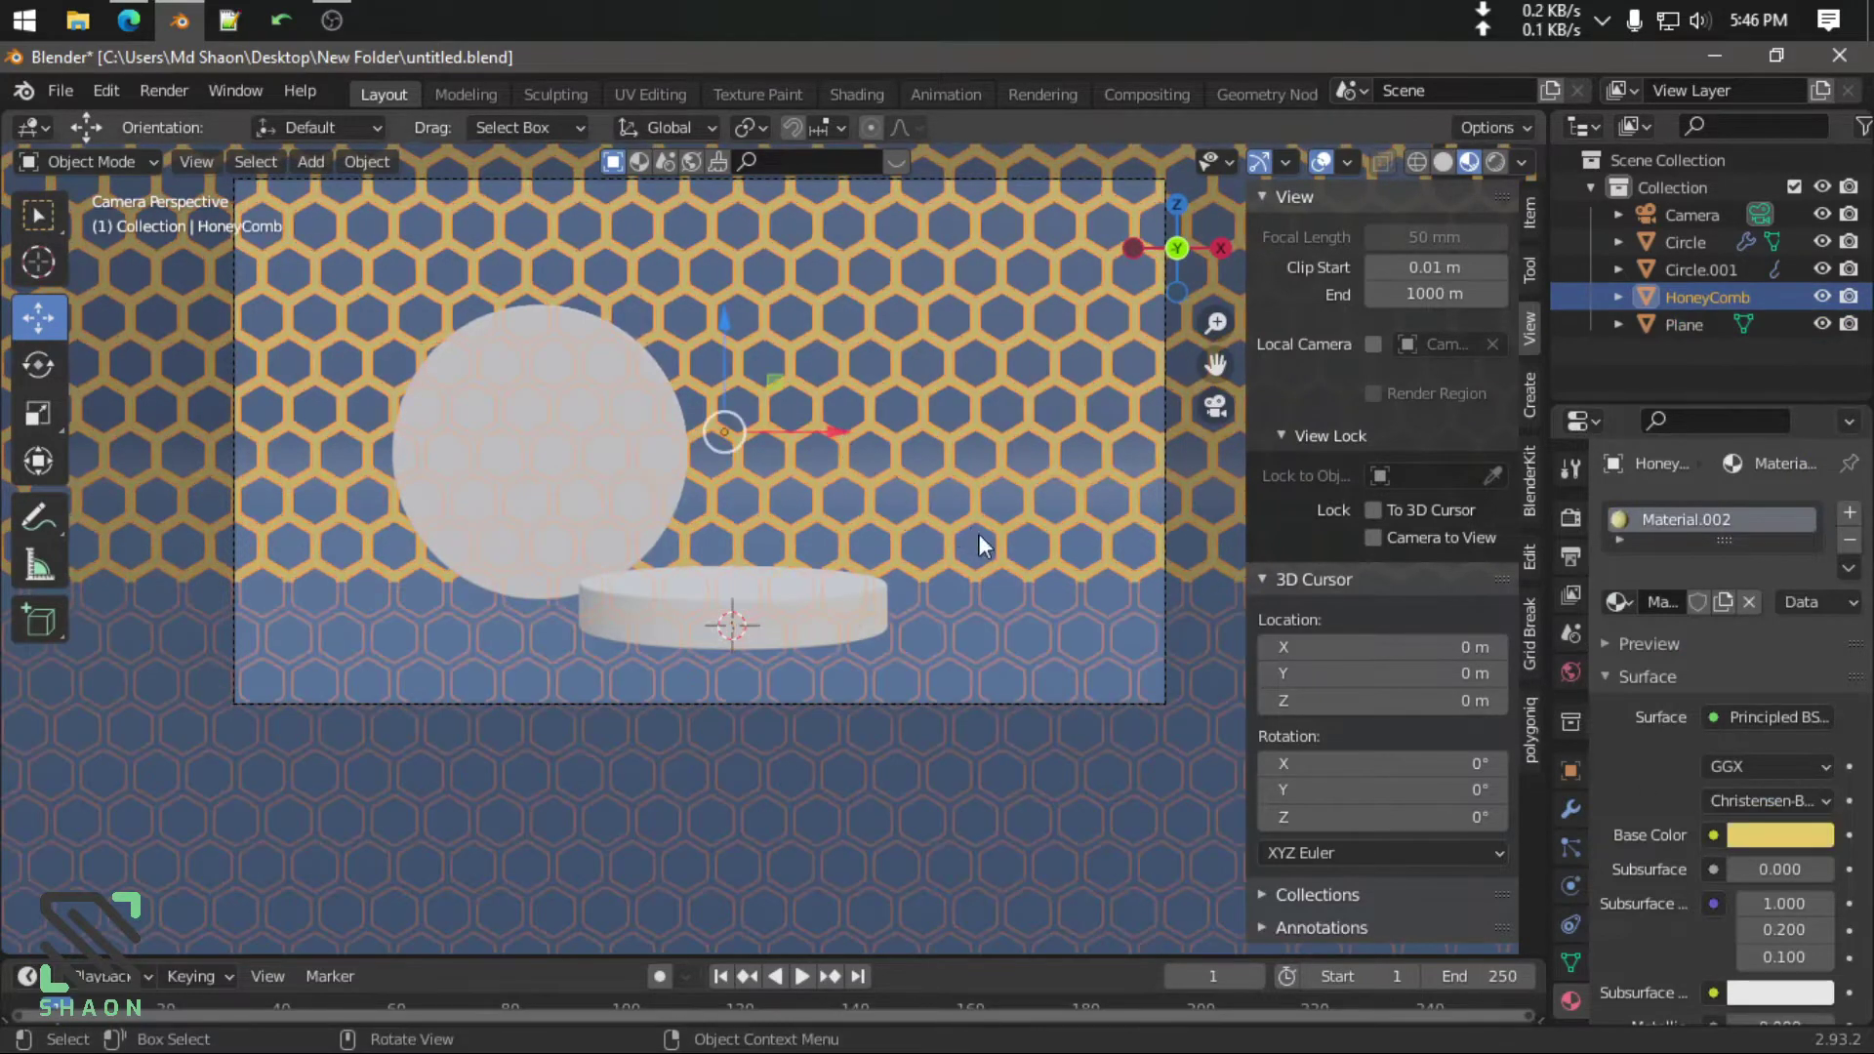
{"action": "scroll", "coordinate": [994, 545], "scroll_direction": "down", "scroll_amount": 2}
{"action": "scroll", "coordinate": [997, 541], "scroll_direction": "up", "scroll_amount": 1}
{"action": "scroll", "coordinate": [997, 548], "scroll_direction": "up", "scroll_amount": 3}
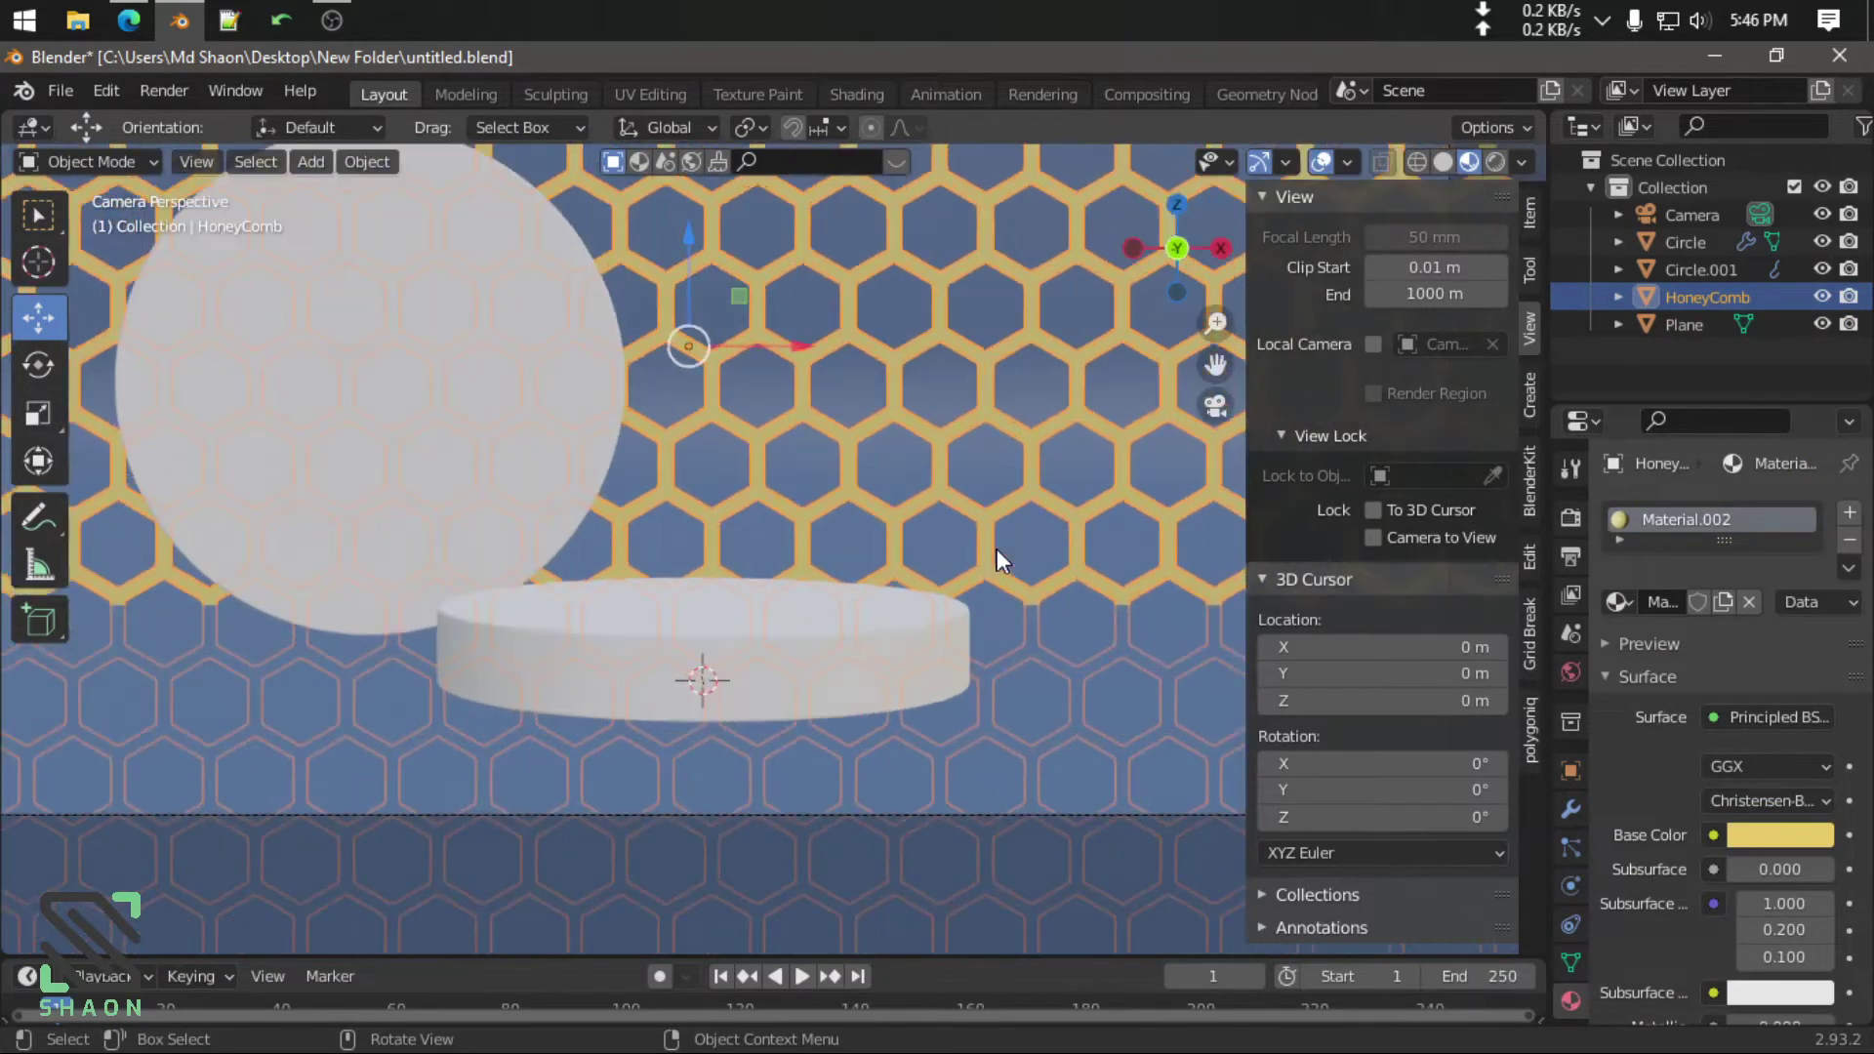
{"action": "scroll", "coordinate": [997, 549], "scroll_direction": "down", "scroll_amount": 2}
{"action": "scroll", "coordinate": [997, 589], "scroll_direction": "up", "scroll_amount": 1}
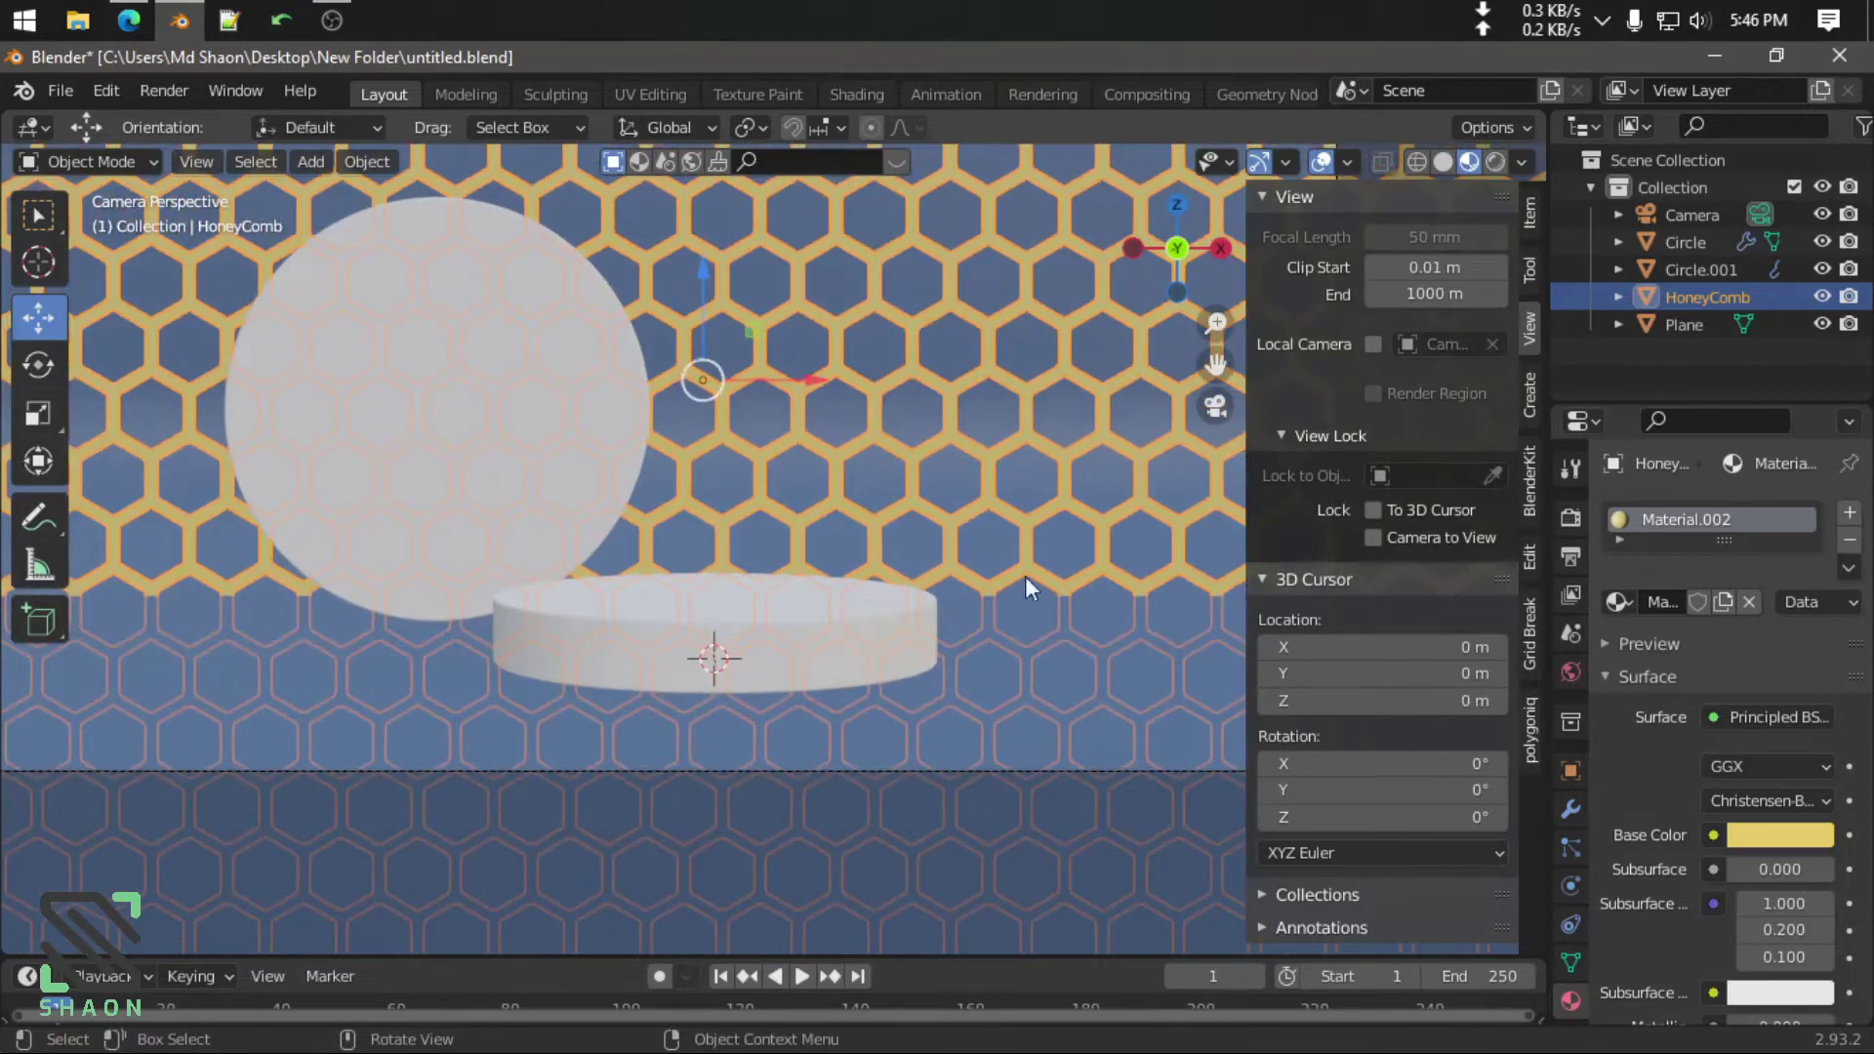
{"action": "scroll", "coordinate": [963, 549], "scroll_direction": "down", "scroll_amount": 3}
{"action": "left_click", "coordinate": [1062, 759]}
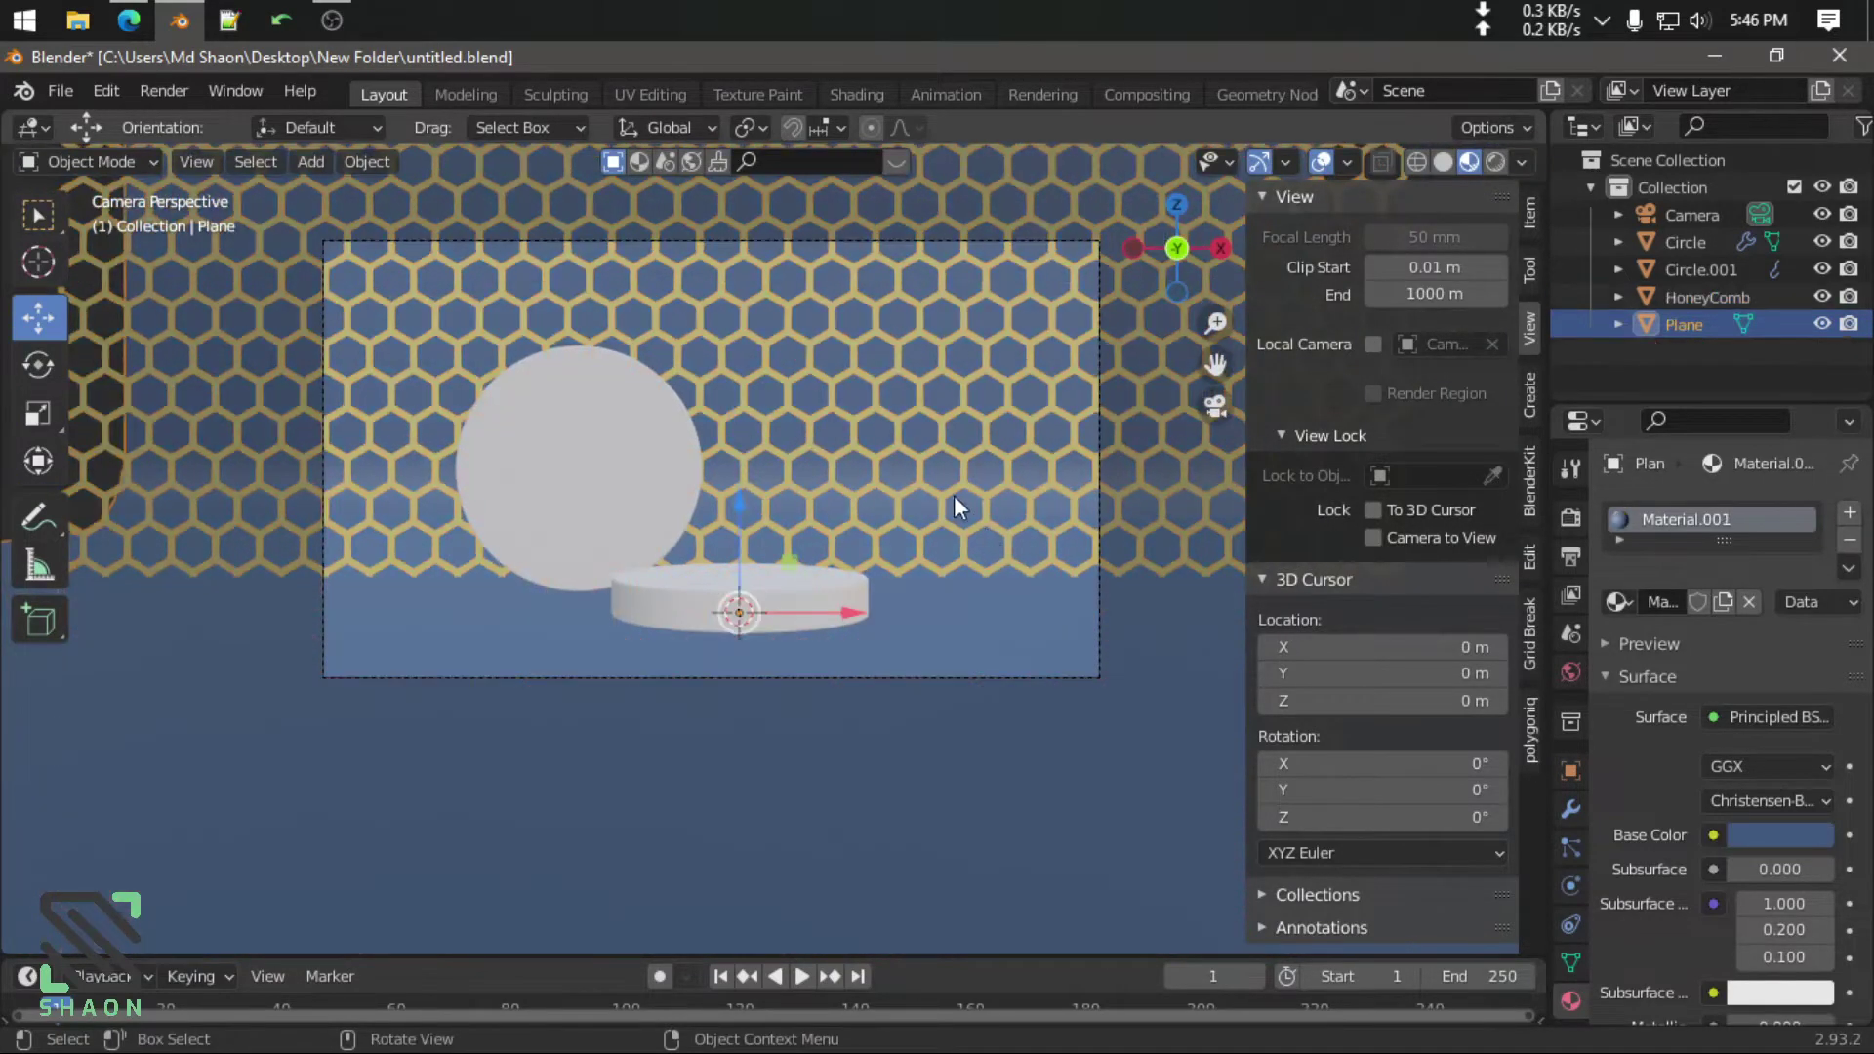
{"action": "scroll", "coordinate": [921, 472], "scroll_direction": "up", "scroll_amount": 1}
{"action": "scroll", "coordinate": [882, 400], "scroll_direction": "up", "scroll_amount": 1}
{"action": "left_click", "coordinate": [884, 396]}
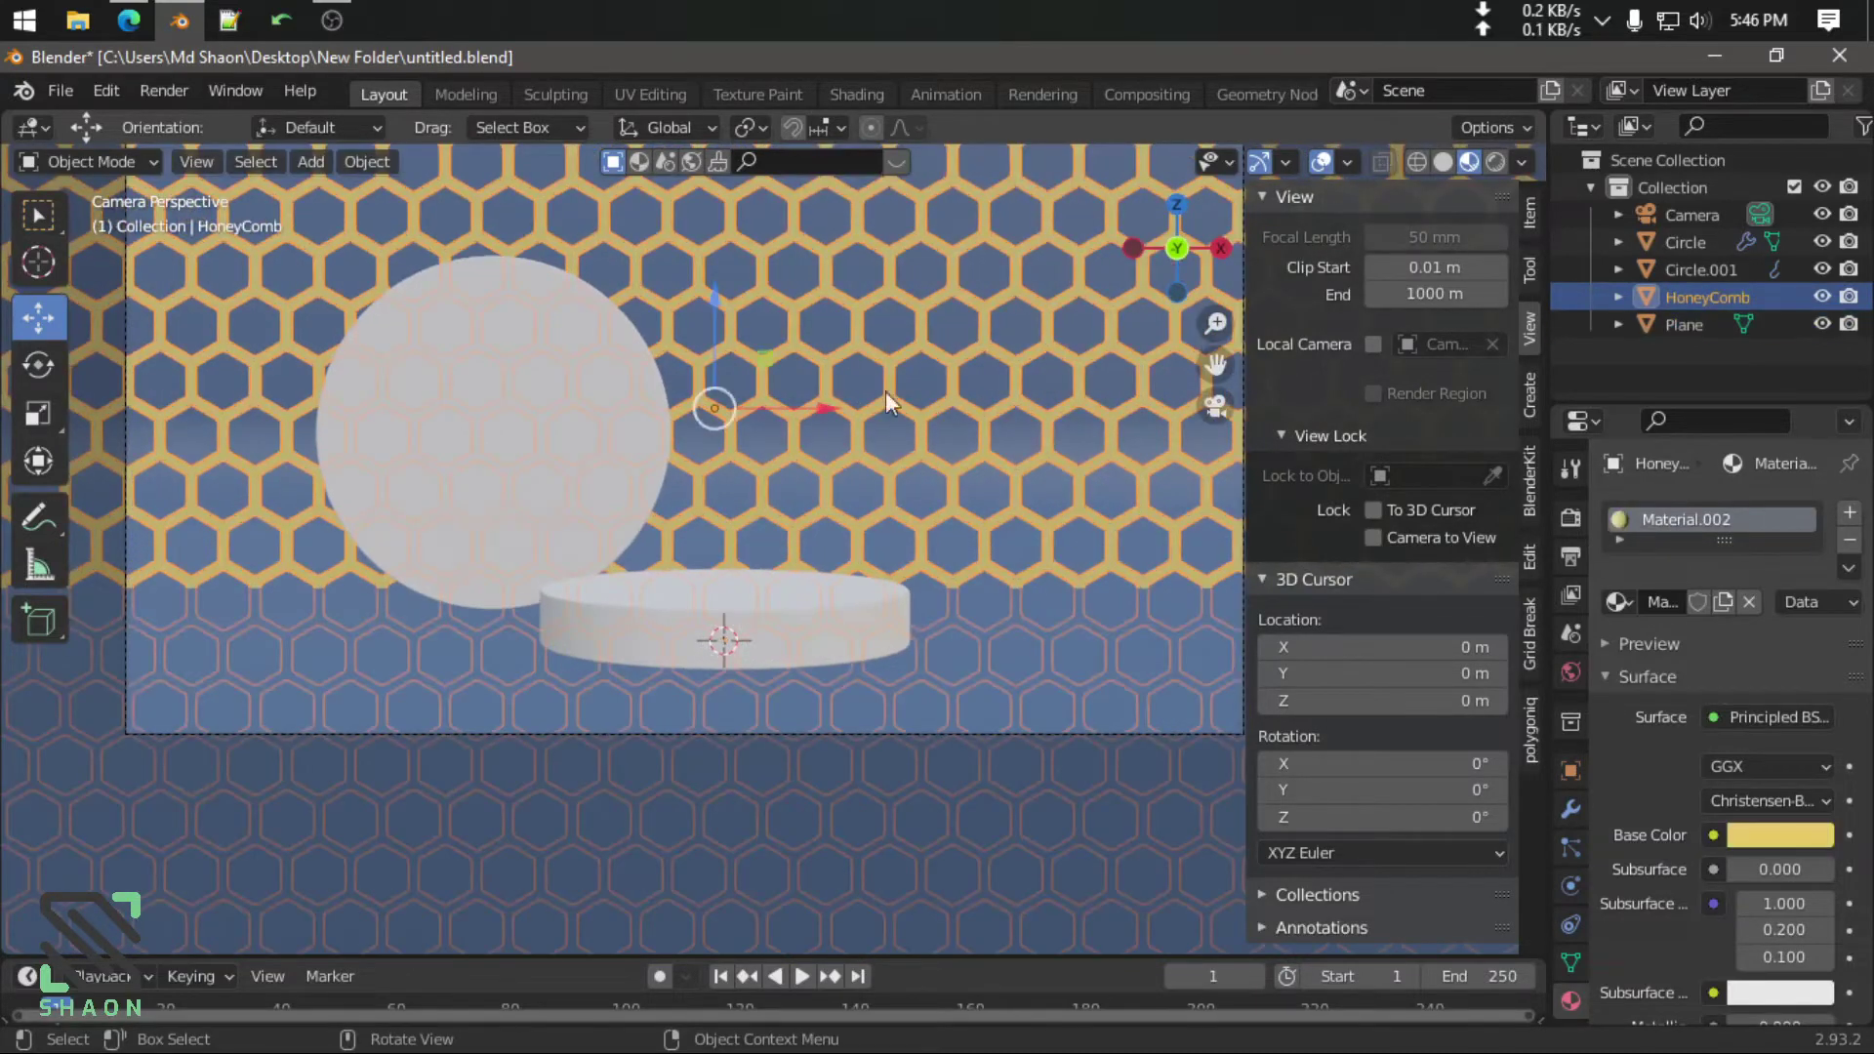
{"action": "scroll", "coordinate": [1754, 875], "scroll_direction": "down", "scroll_amount": 3}
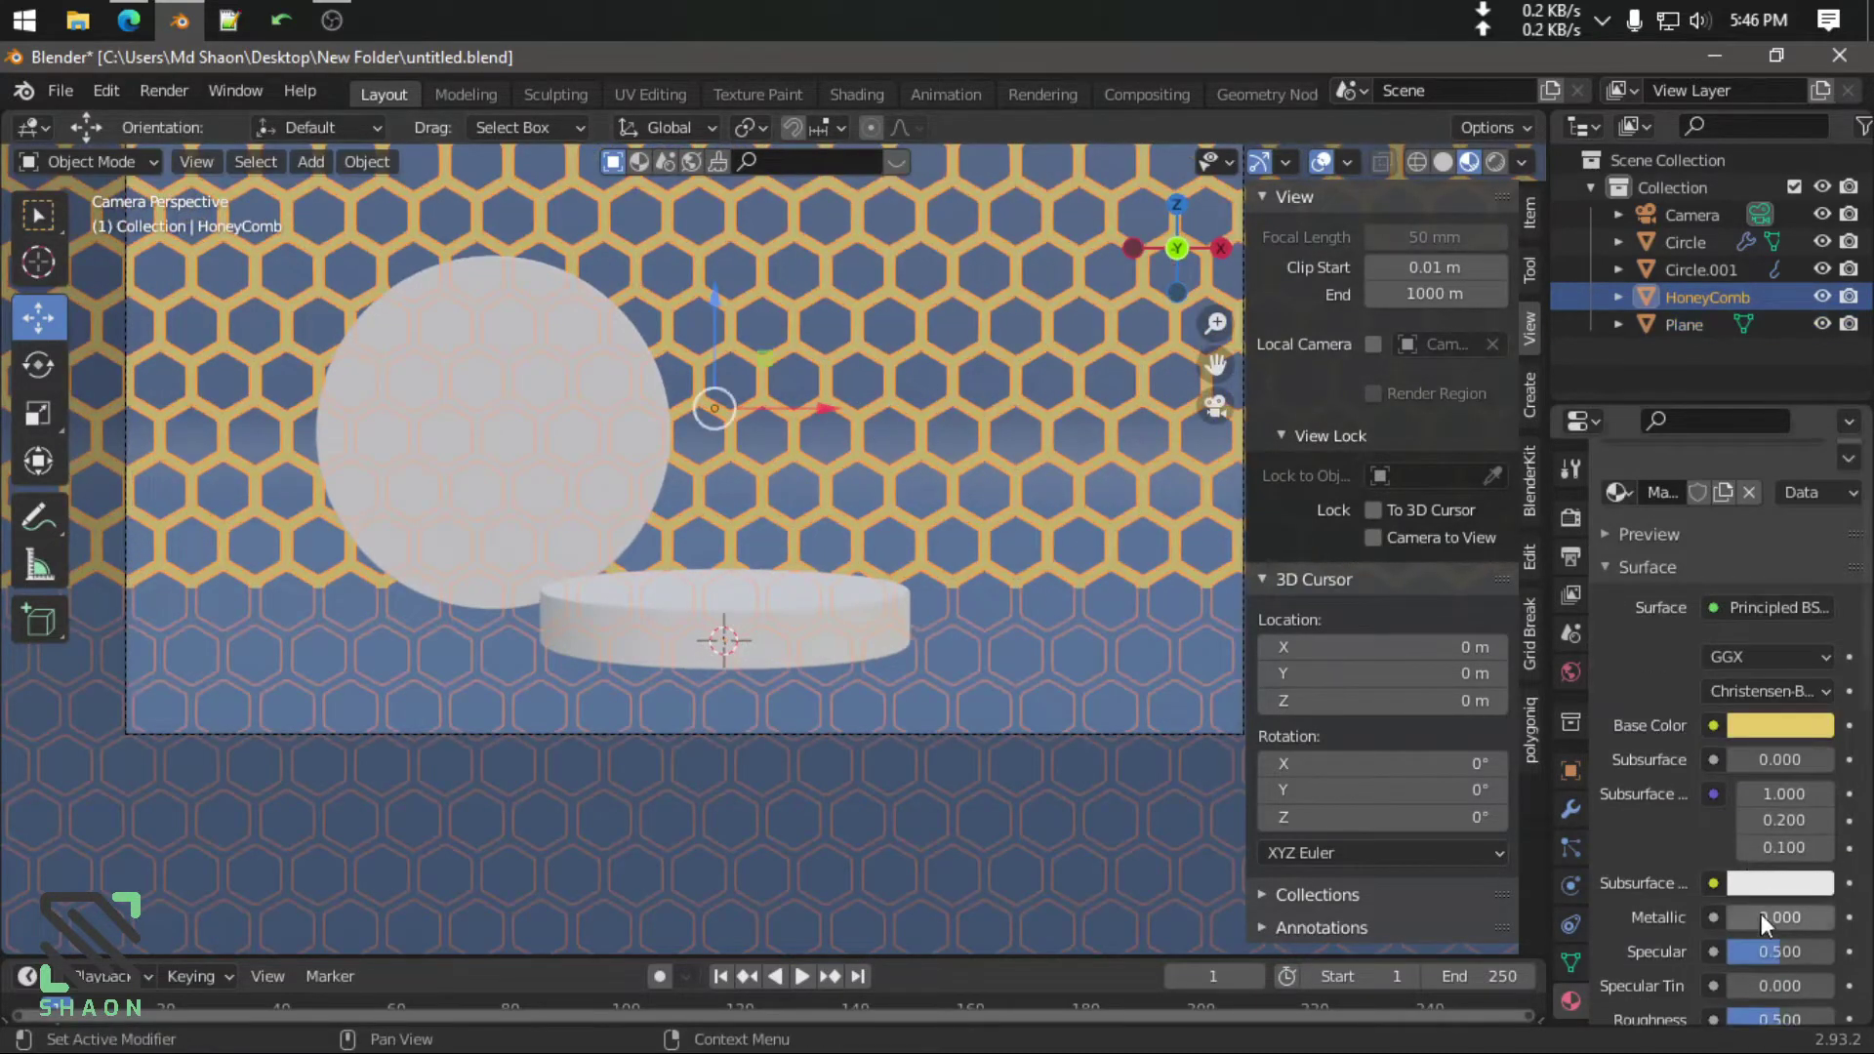
{"action": "left_click_drag", "start_coordinate": [1757, 918], "coordinate": [1815, 916]}
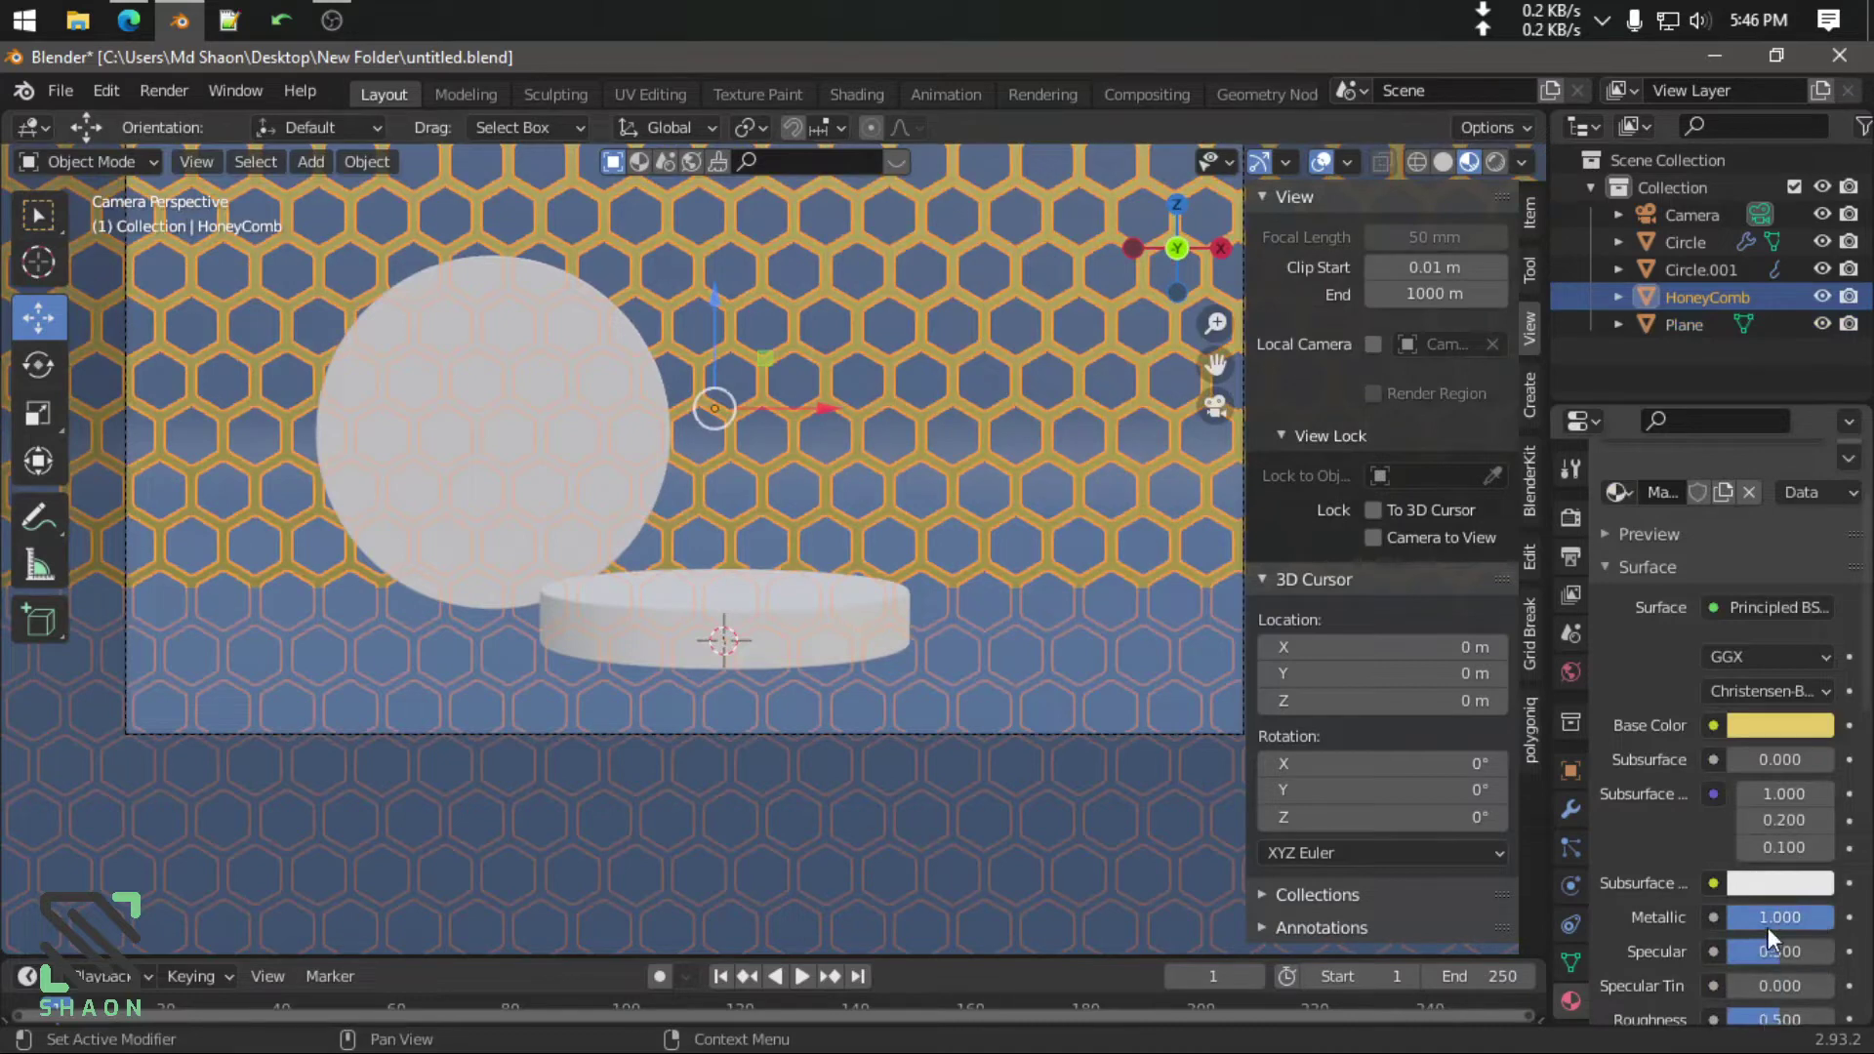
{"action": "scroll", "coordinate": [1767, 927], "scroll_direction": "down", "scroll_amount": 4}
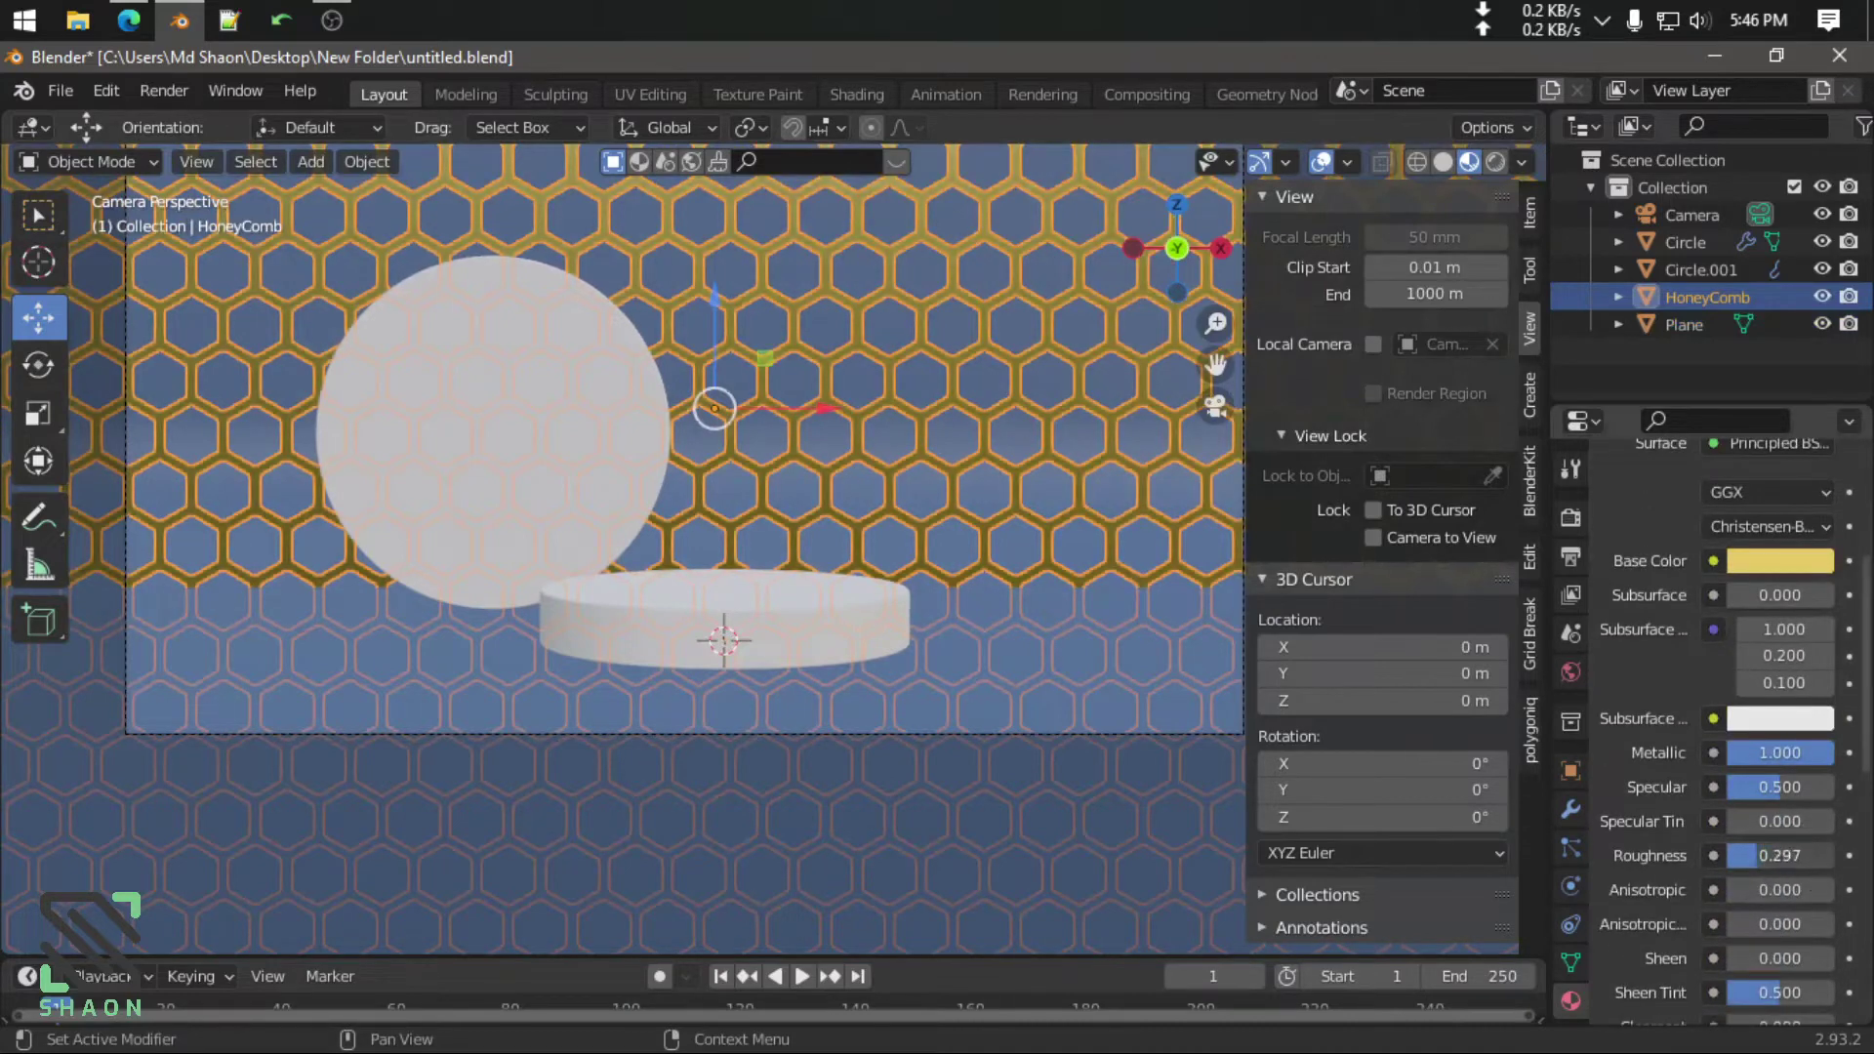
Lighten the honeycomb's base colour to a paler gold
{"action": "left_click", "coordinate": [846, 431]}
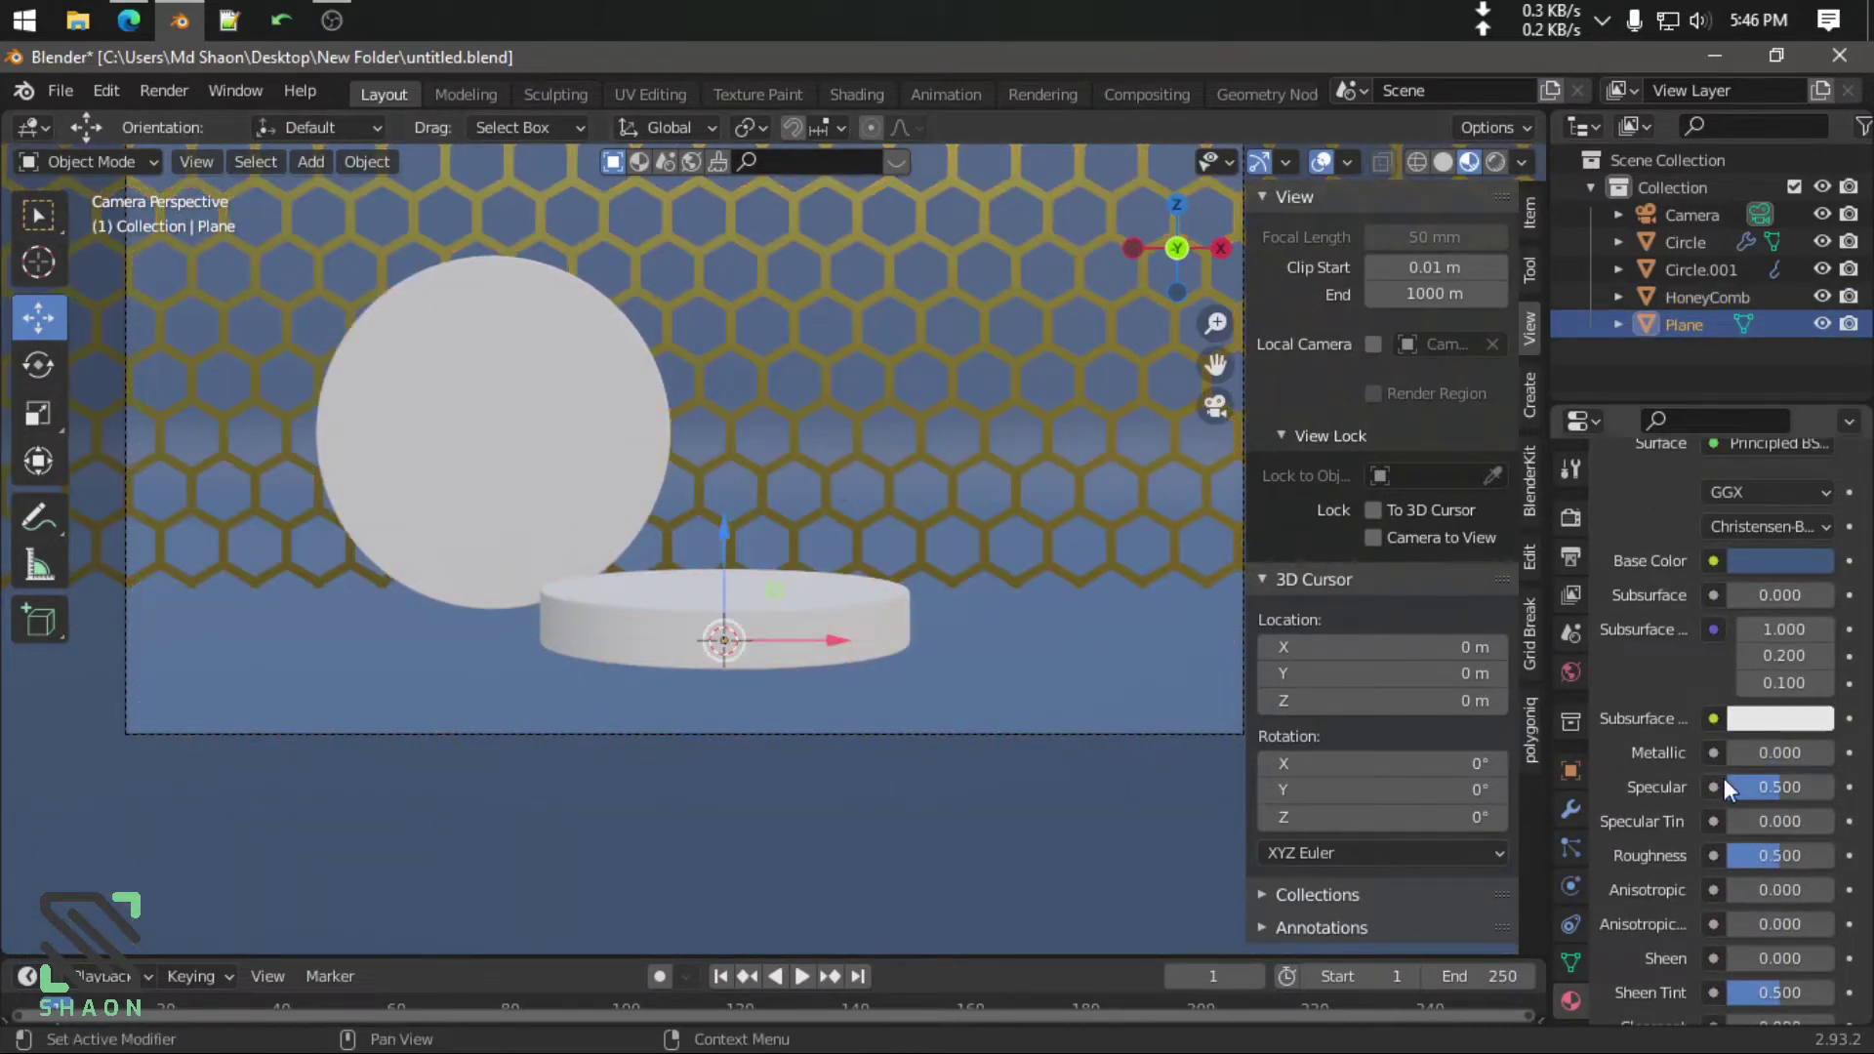
{"action": "left_click", "coordinate": [1042, 517]}
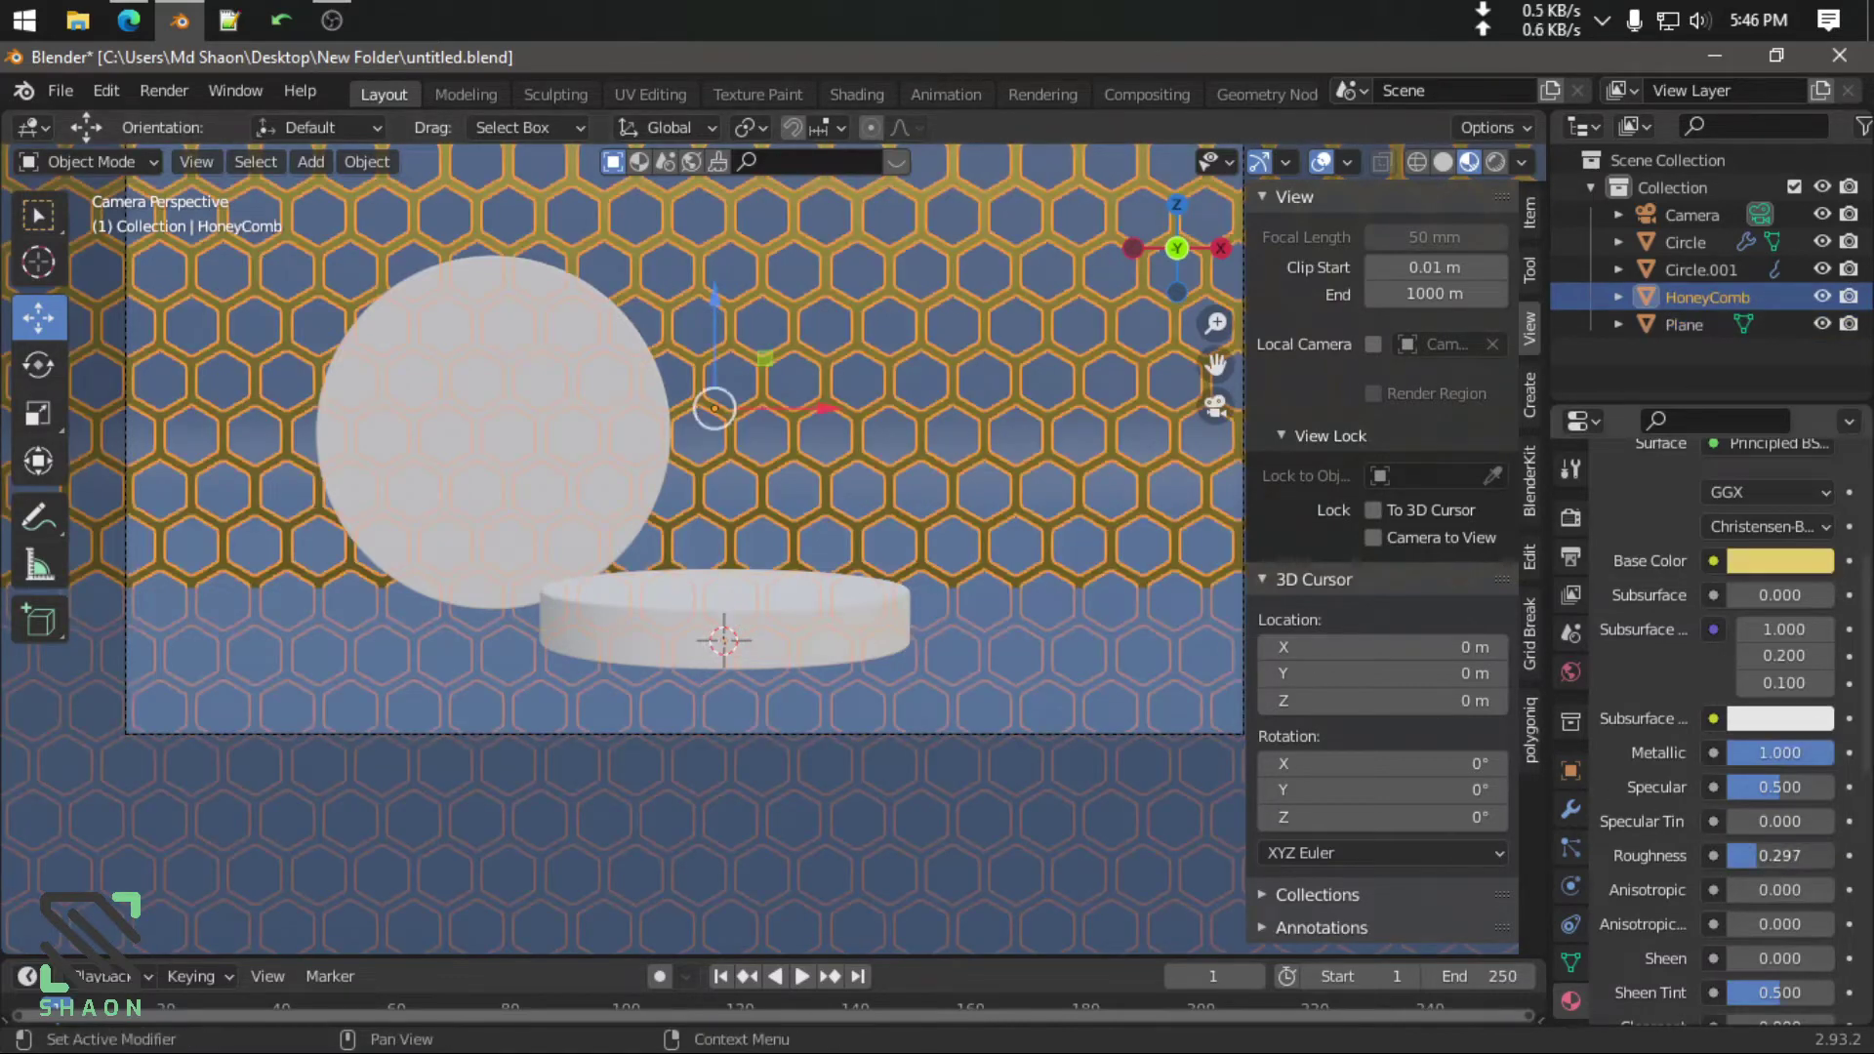
{"action": "left_click", "coordinate": [1768, 560]}
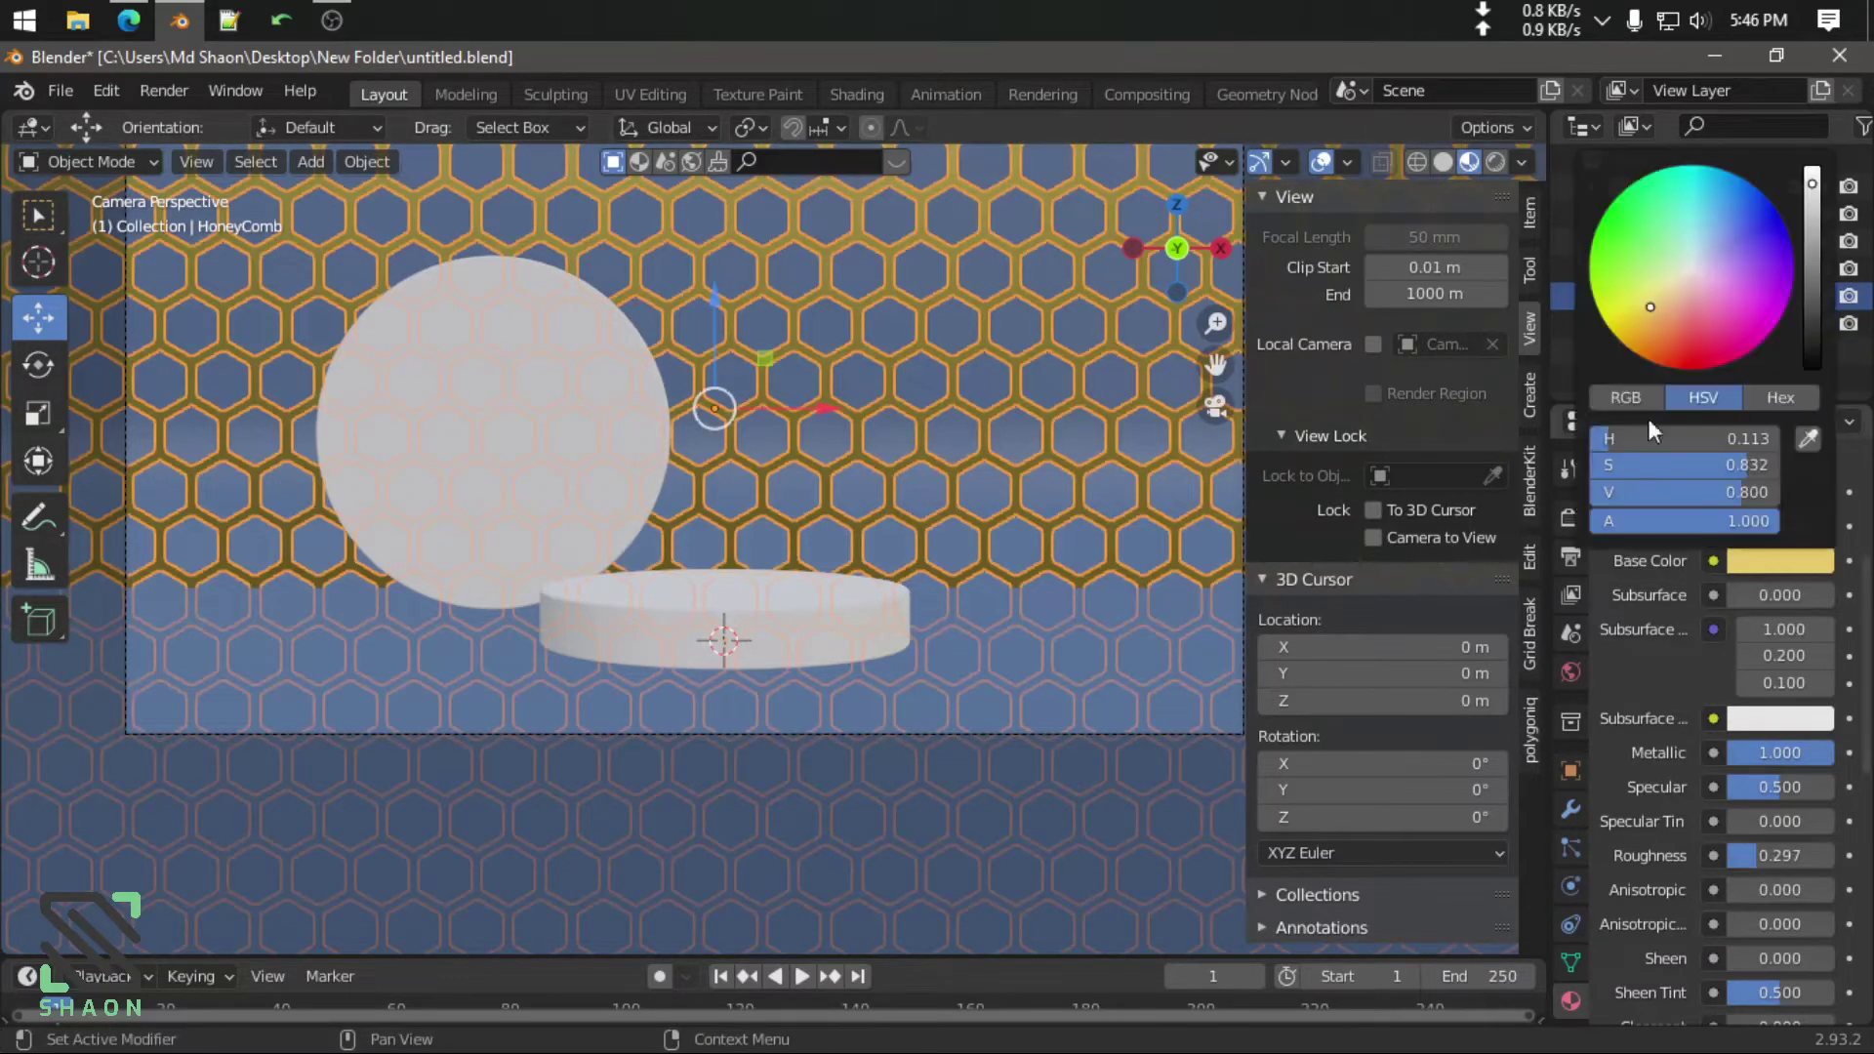
{"action": "left_click_drag", "start_coordinate": [1655, 313], "coordinate": [1667, 295]}
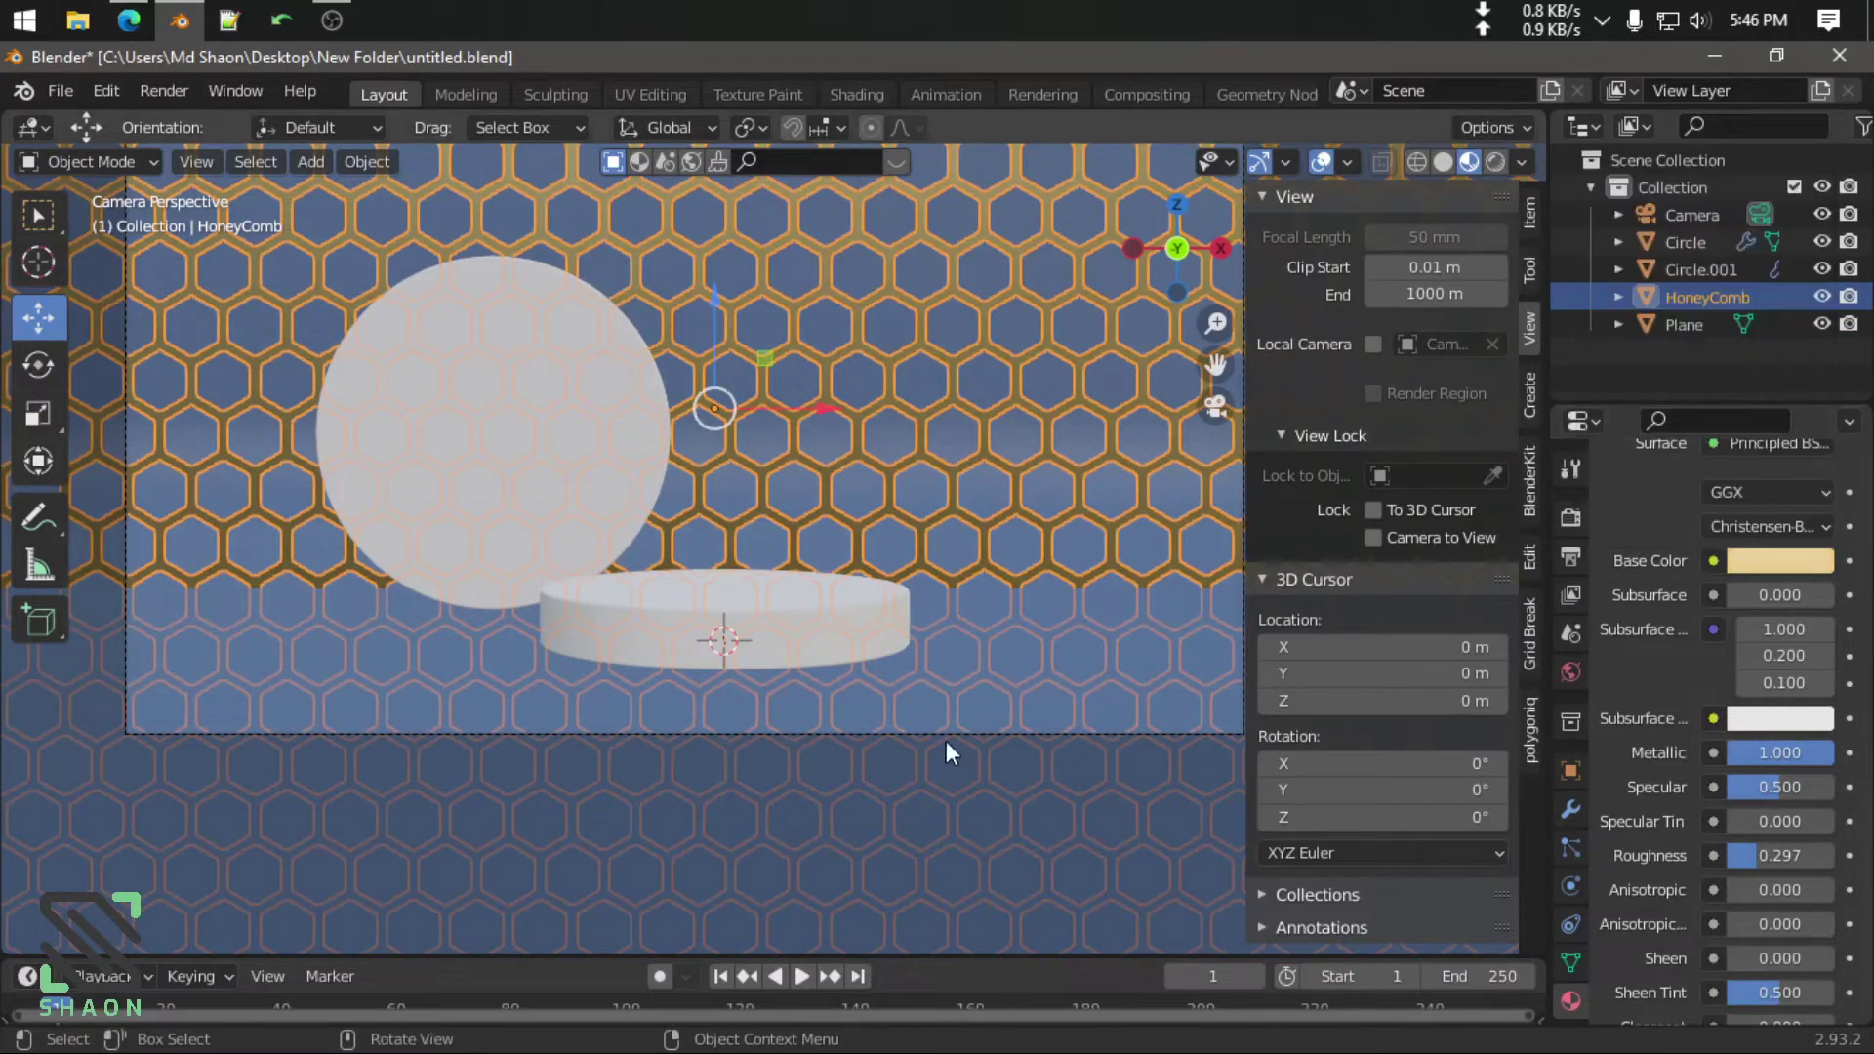
{"action": "left_click", "coordinate": [818, 674]}
{"action": "scroll", "coordinate": [805, 687], "scroll_direction": "up", "scroll_amount": 3}
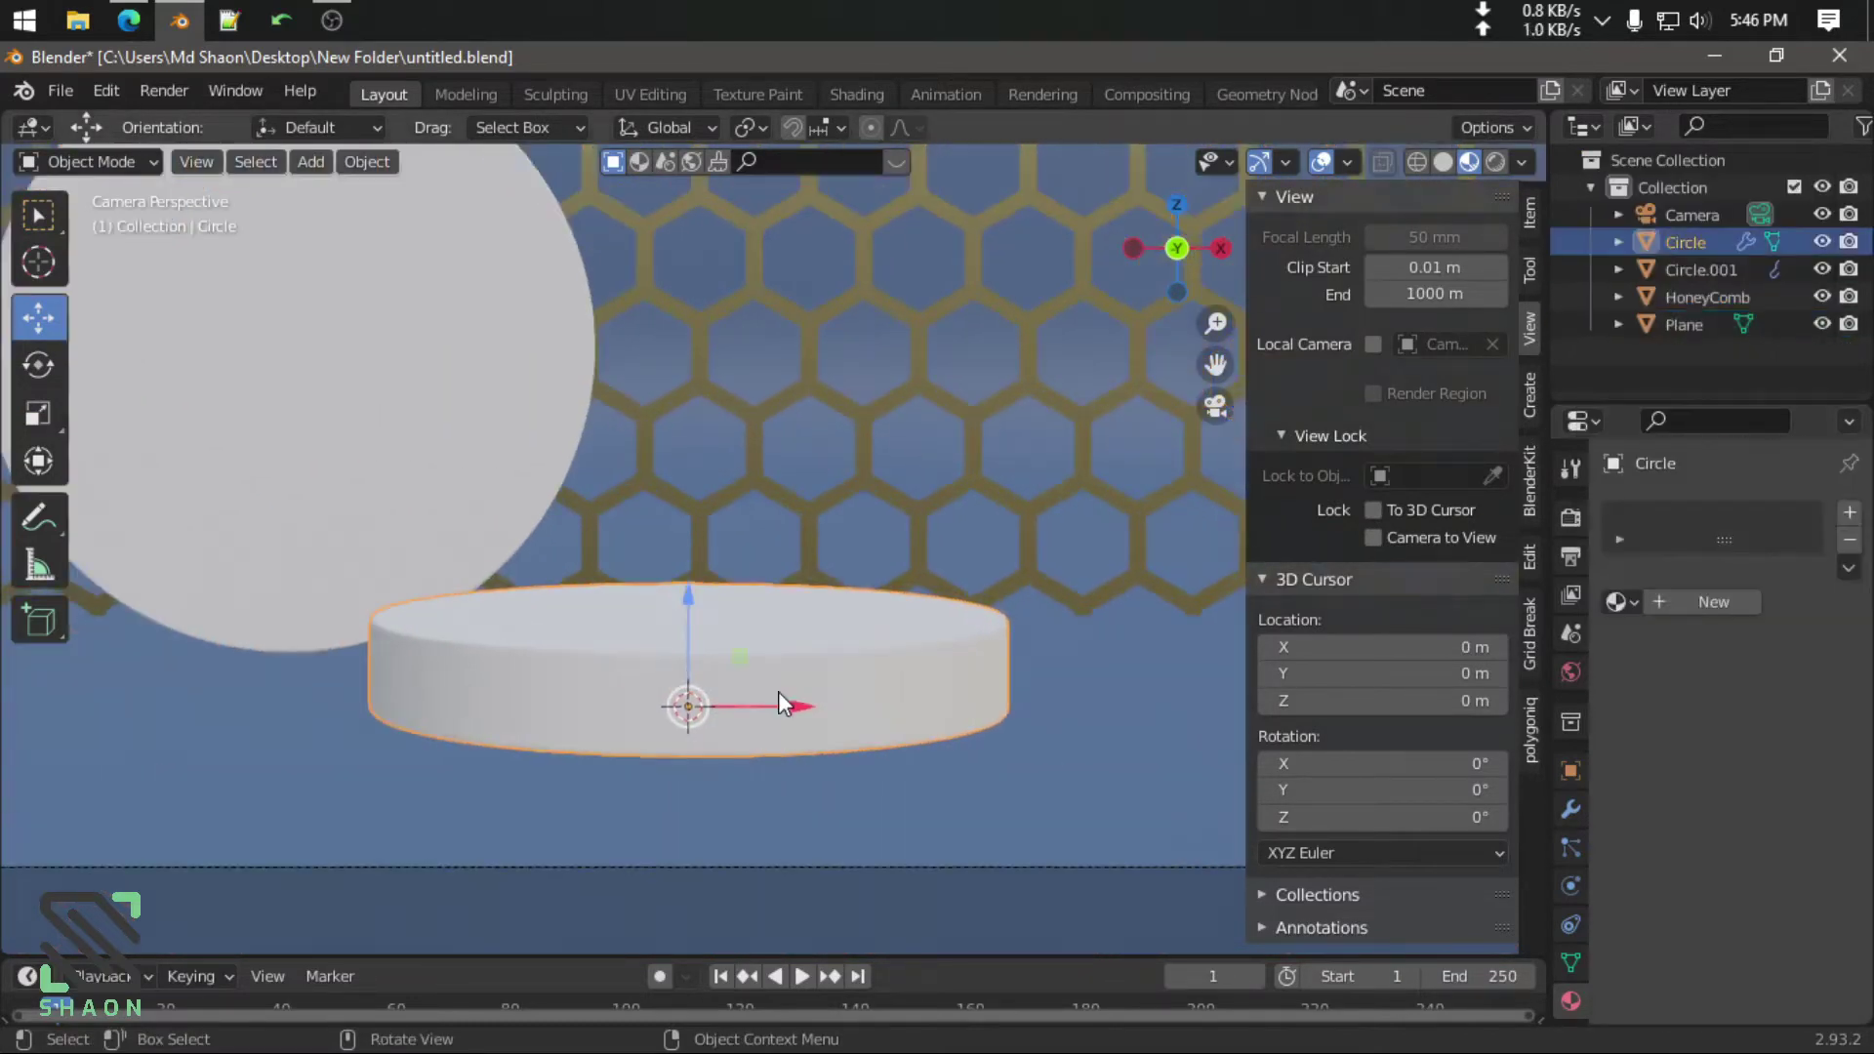
{"action": "scroll", "coordinate": [777, 691], "scroll_direction": "down", "scroll_amount": 3}
{"action": "scroll", "coordinate": [812, 794], "scroll_direction": "up", "scroll_amount": 1}
Open the Pexels website in a new Edge tab
{"action": "left_click", "coordinate": [125, 18]}
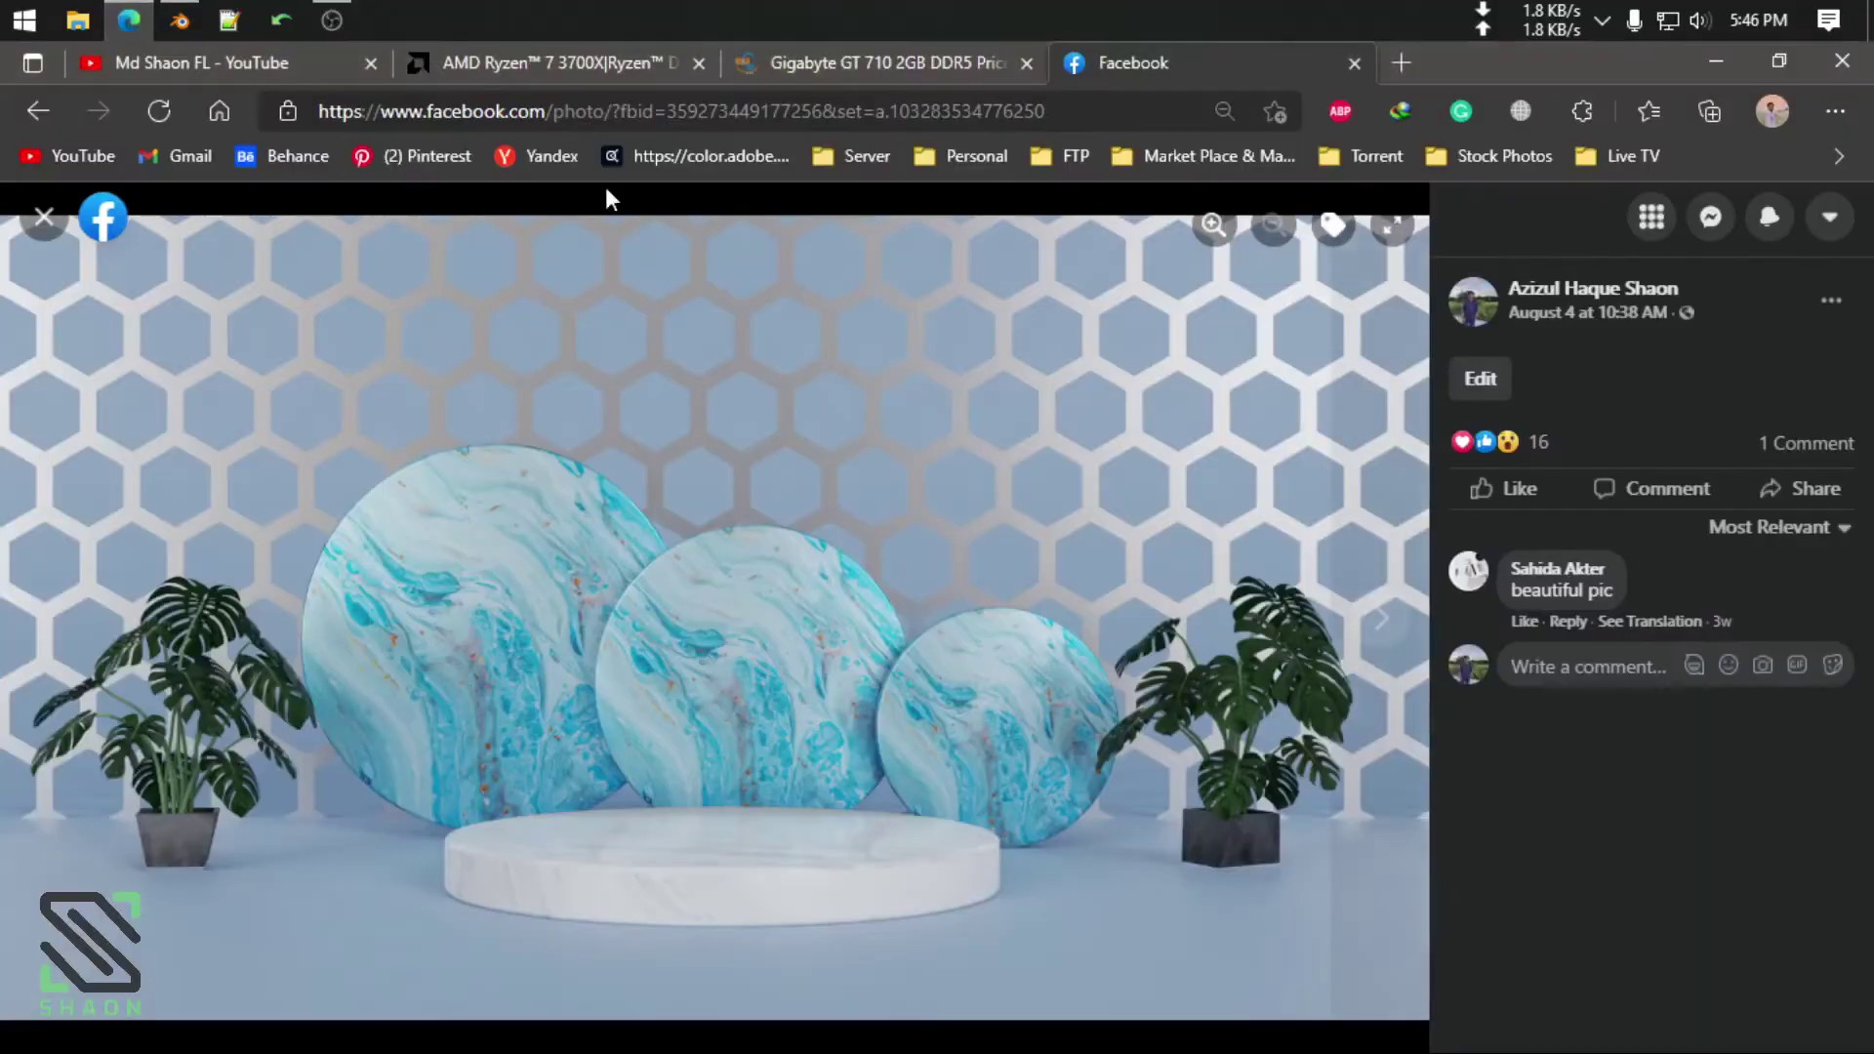
{"action": "left_click", "coordinate": [1401, 64]}
{"action": "type", "text": "pexels.com"}
{"action": "key", "text": "Return"}
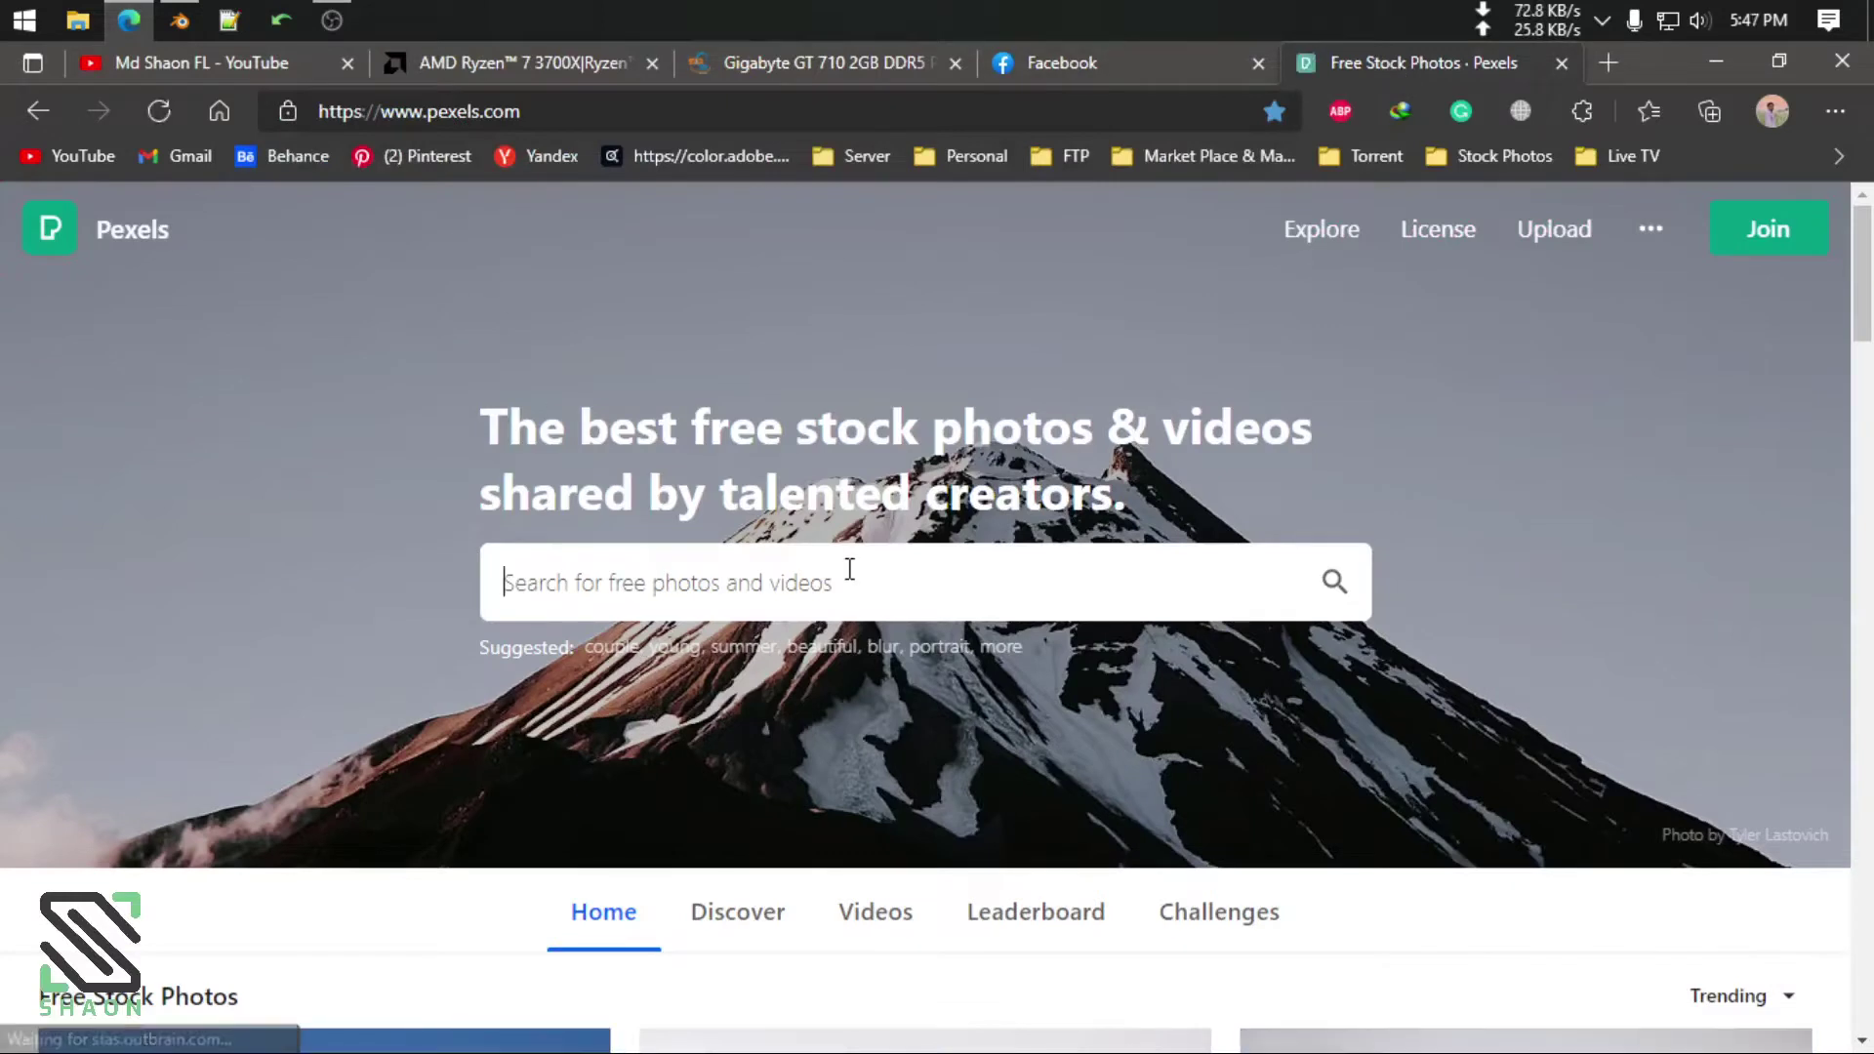
Search Pexels for 'marvel texture' and browse the results
{"action": "type", "text": "marvel te"}
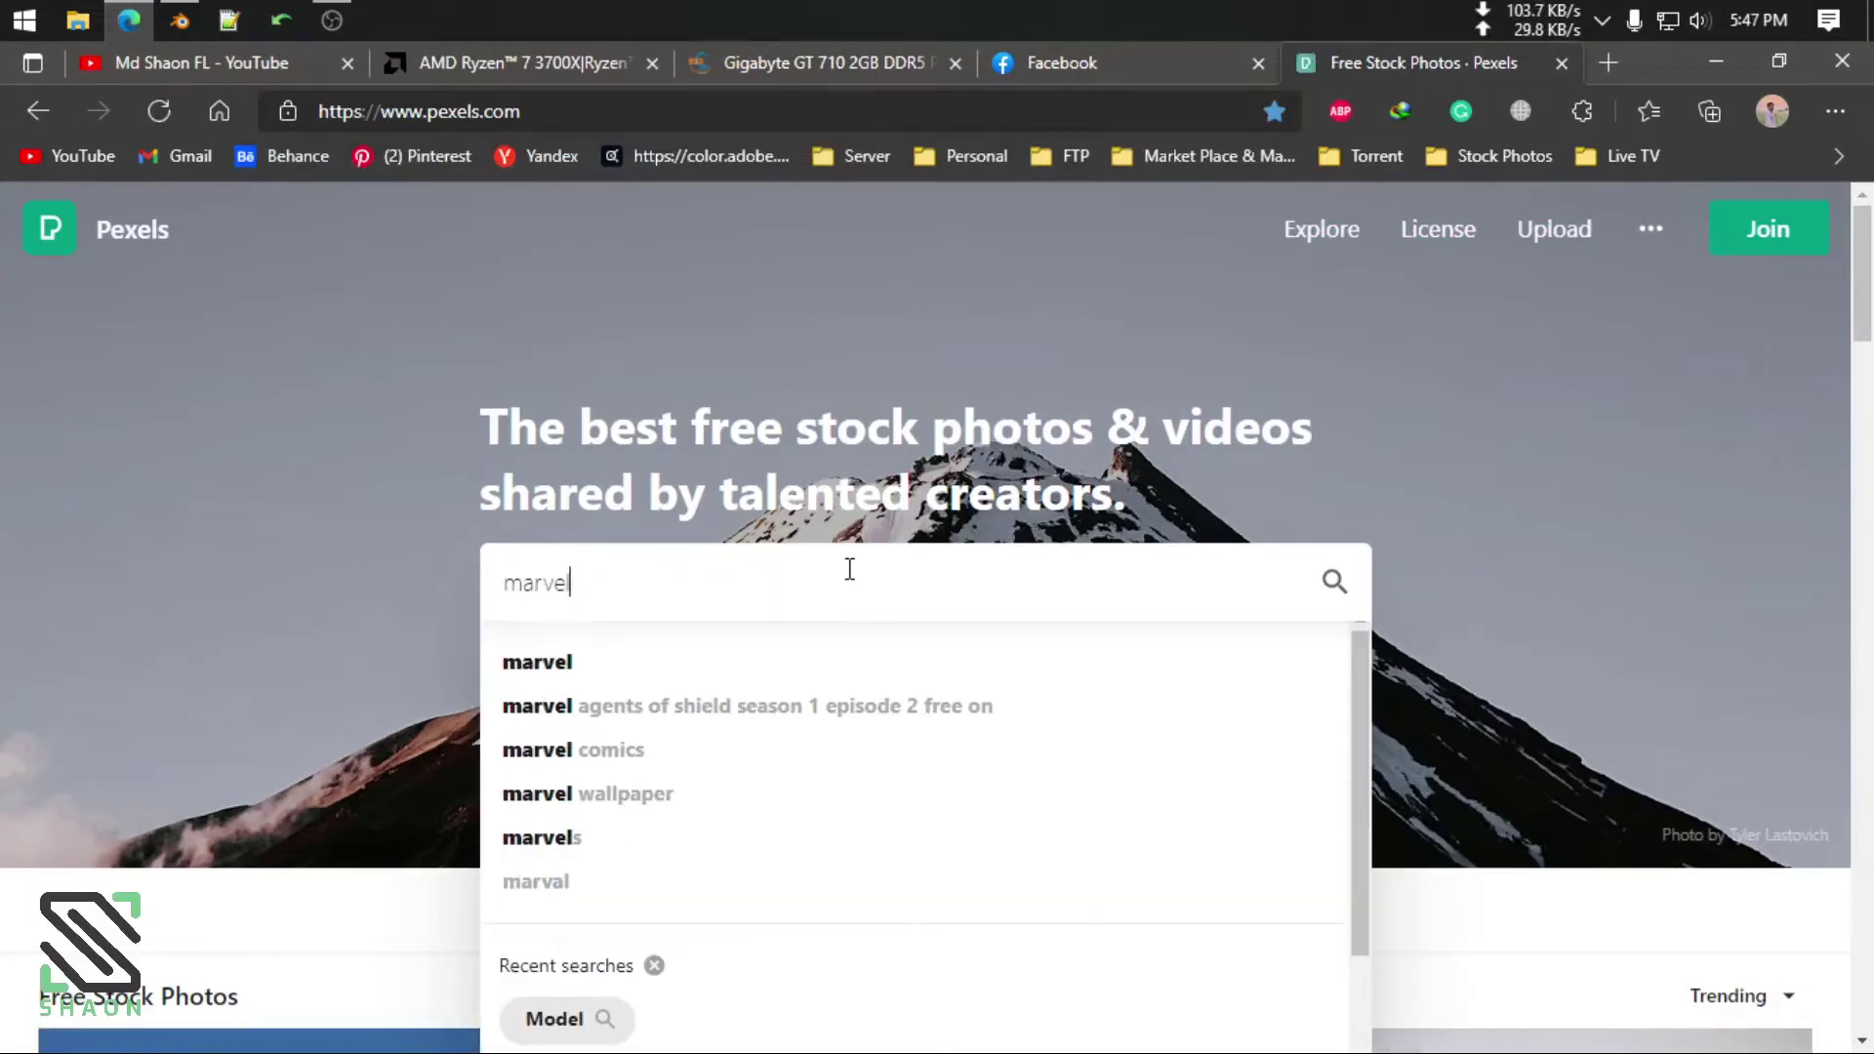
{"action": "type", "text": "x"}
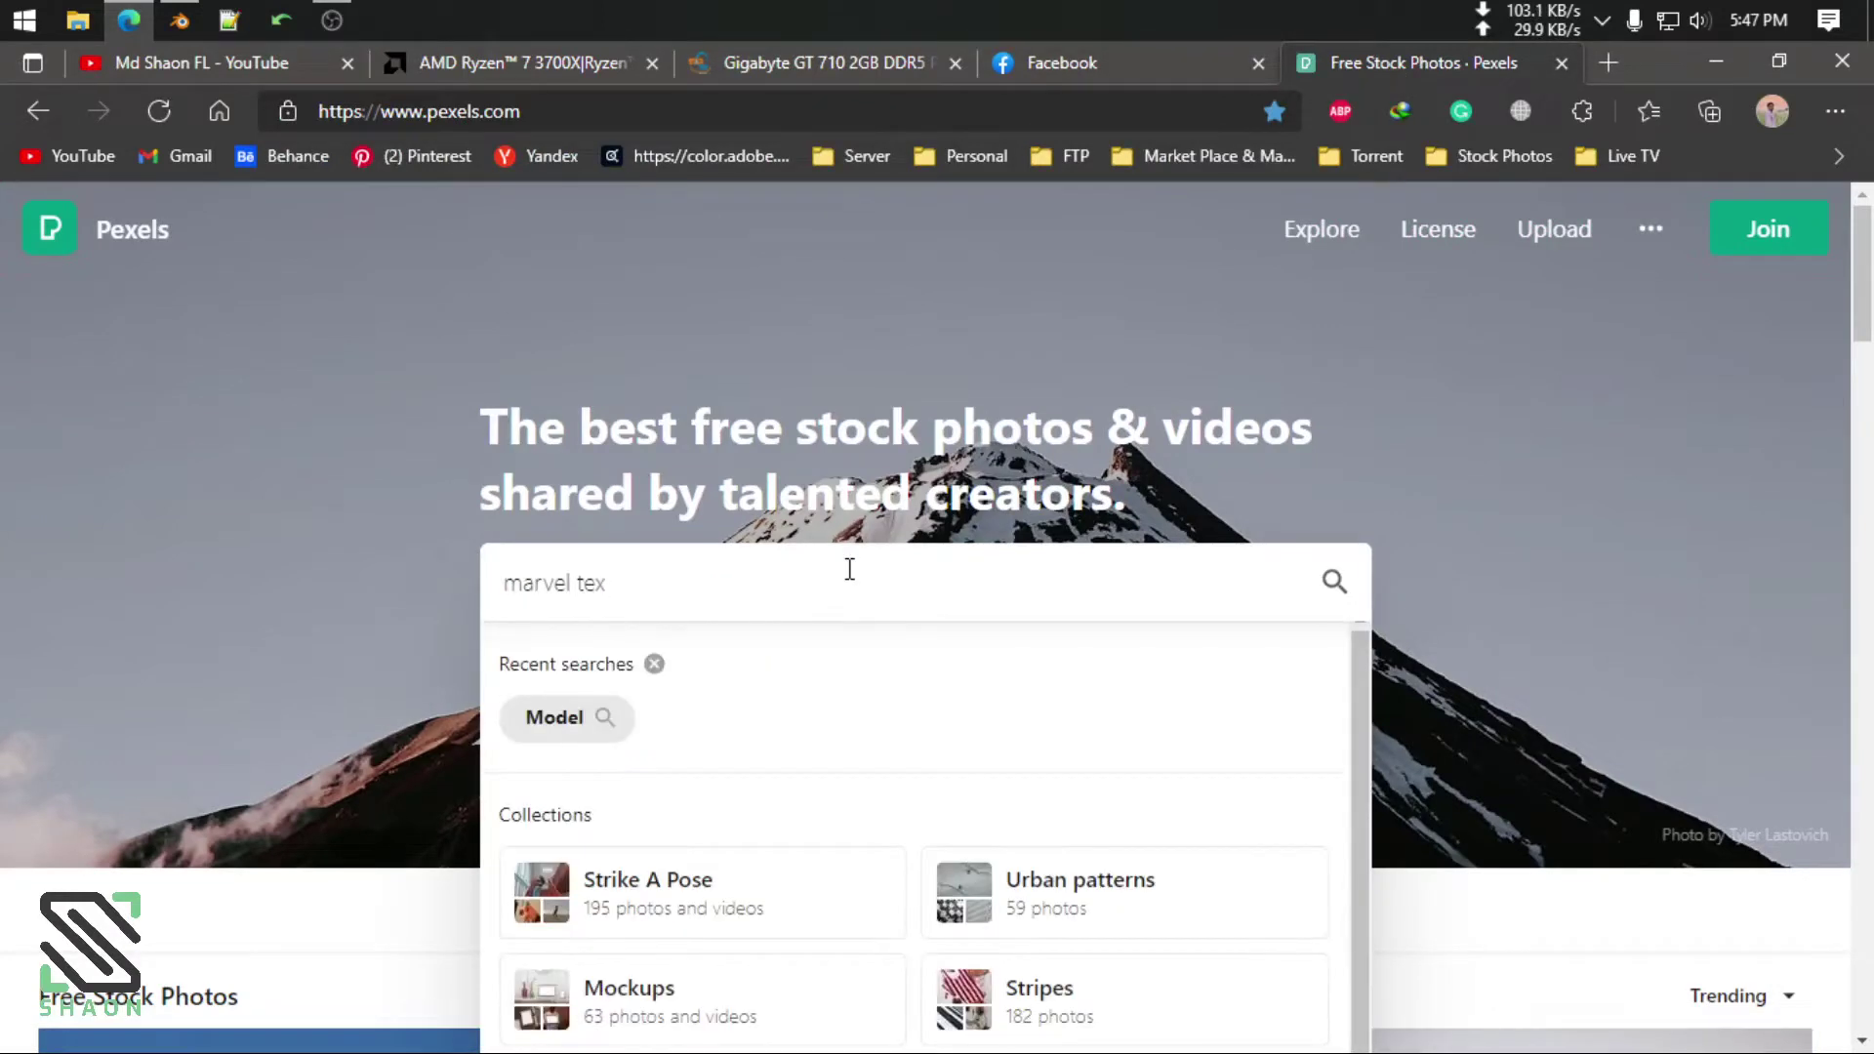
{"action": "type", "text": "ture"}
{"action": "key", "text": "Return"}
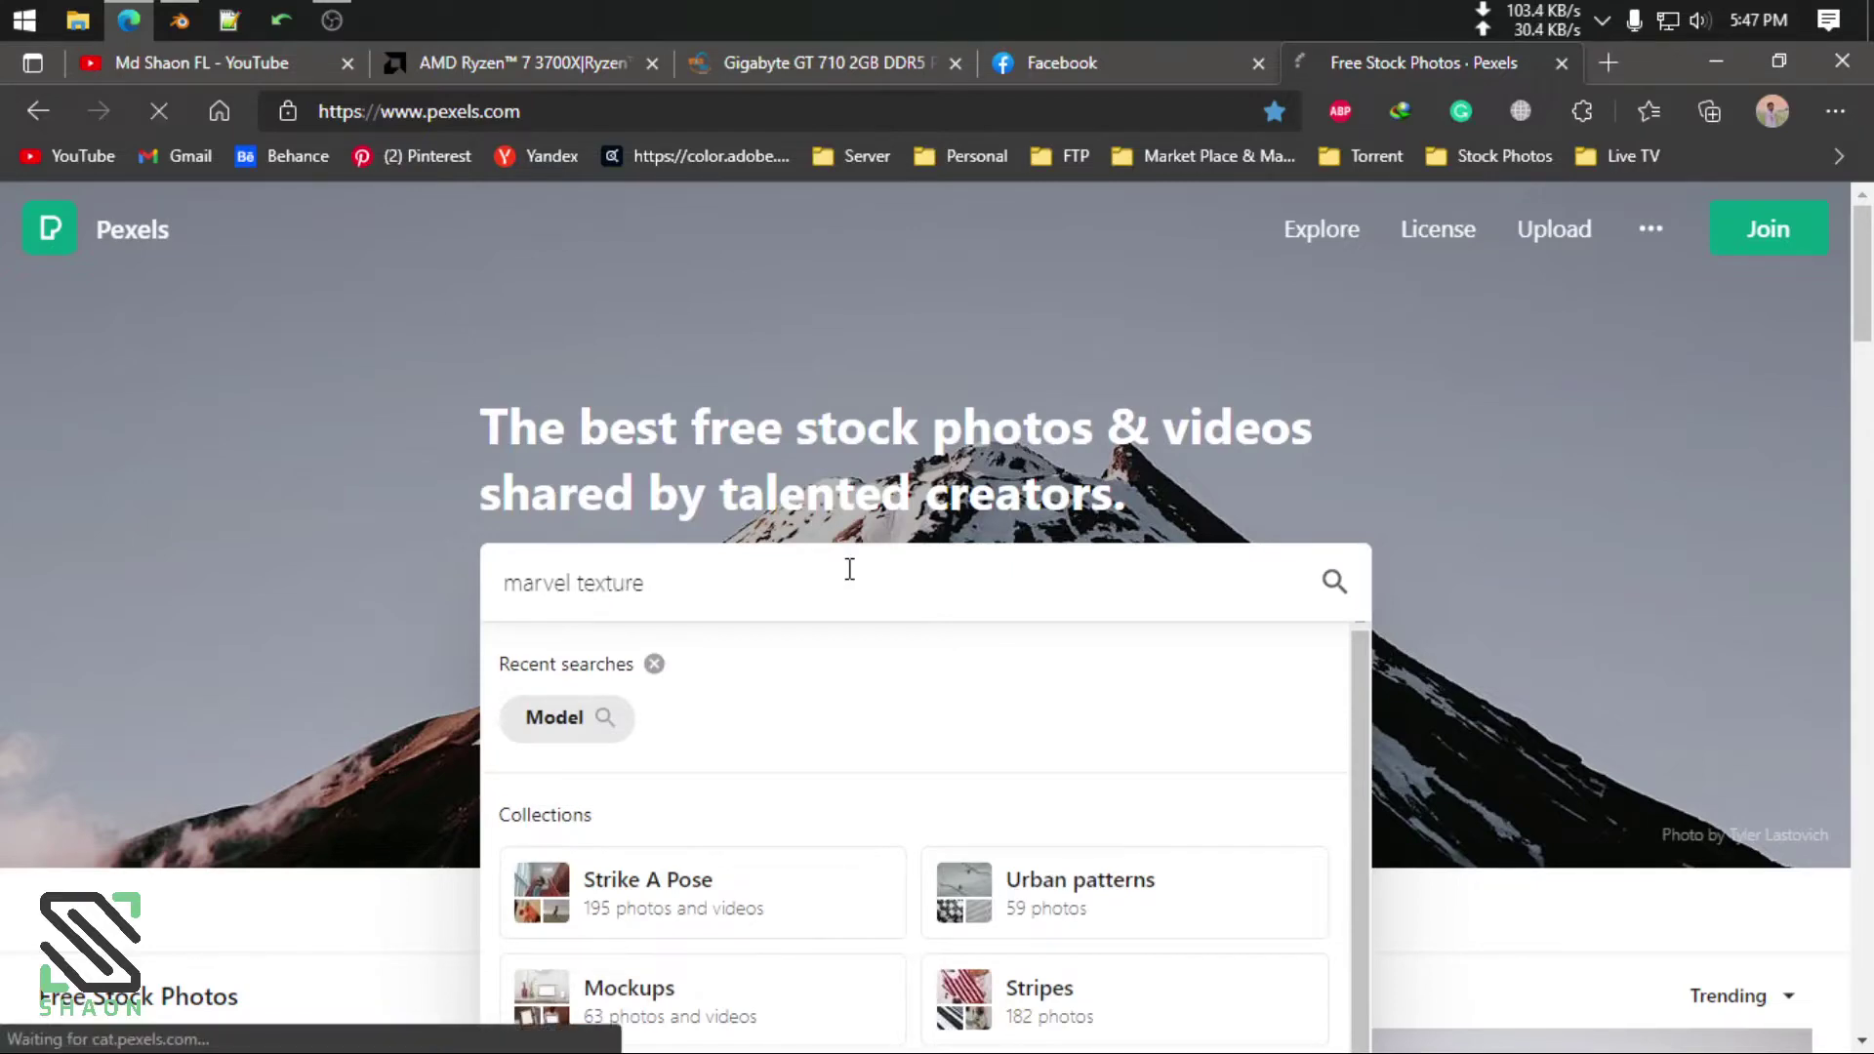
{"action": "scroll", "coordinate": [1196, 918], "scroll_direction": "down", "scroll_amount": 5}
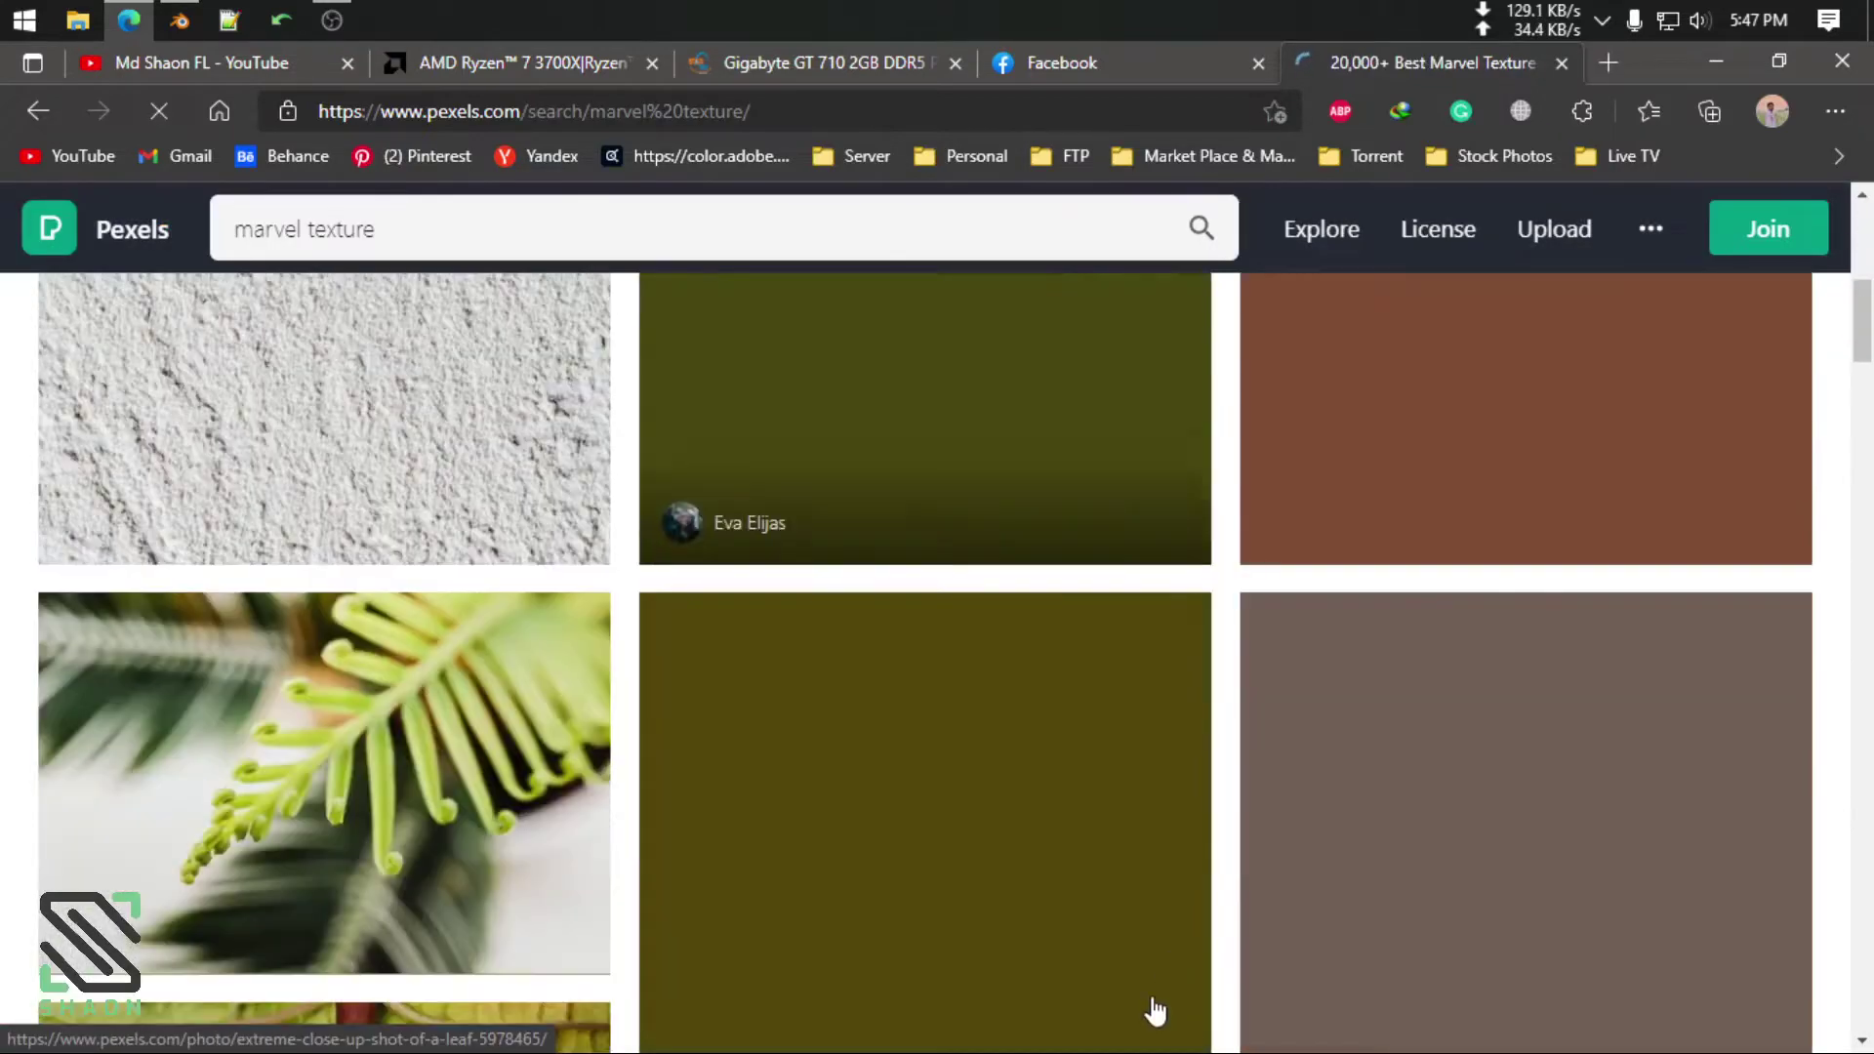
{"action": "scroll", "coordinate": [1142, 611], "scroll_direction": "down", "scroll_amount": 3}
{"action": "scroll", "coordinate": [879, 664], "scroll_direction": "down", "scroll_amount": 2}
{"action": "scroll", "coordinate": [940, 723], "scroll_direction": "down", "scroll_amount": 3}
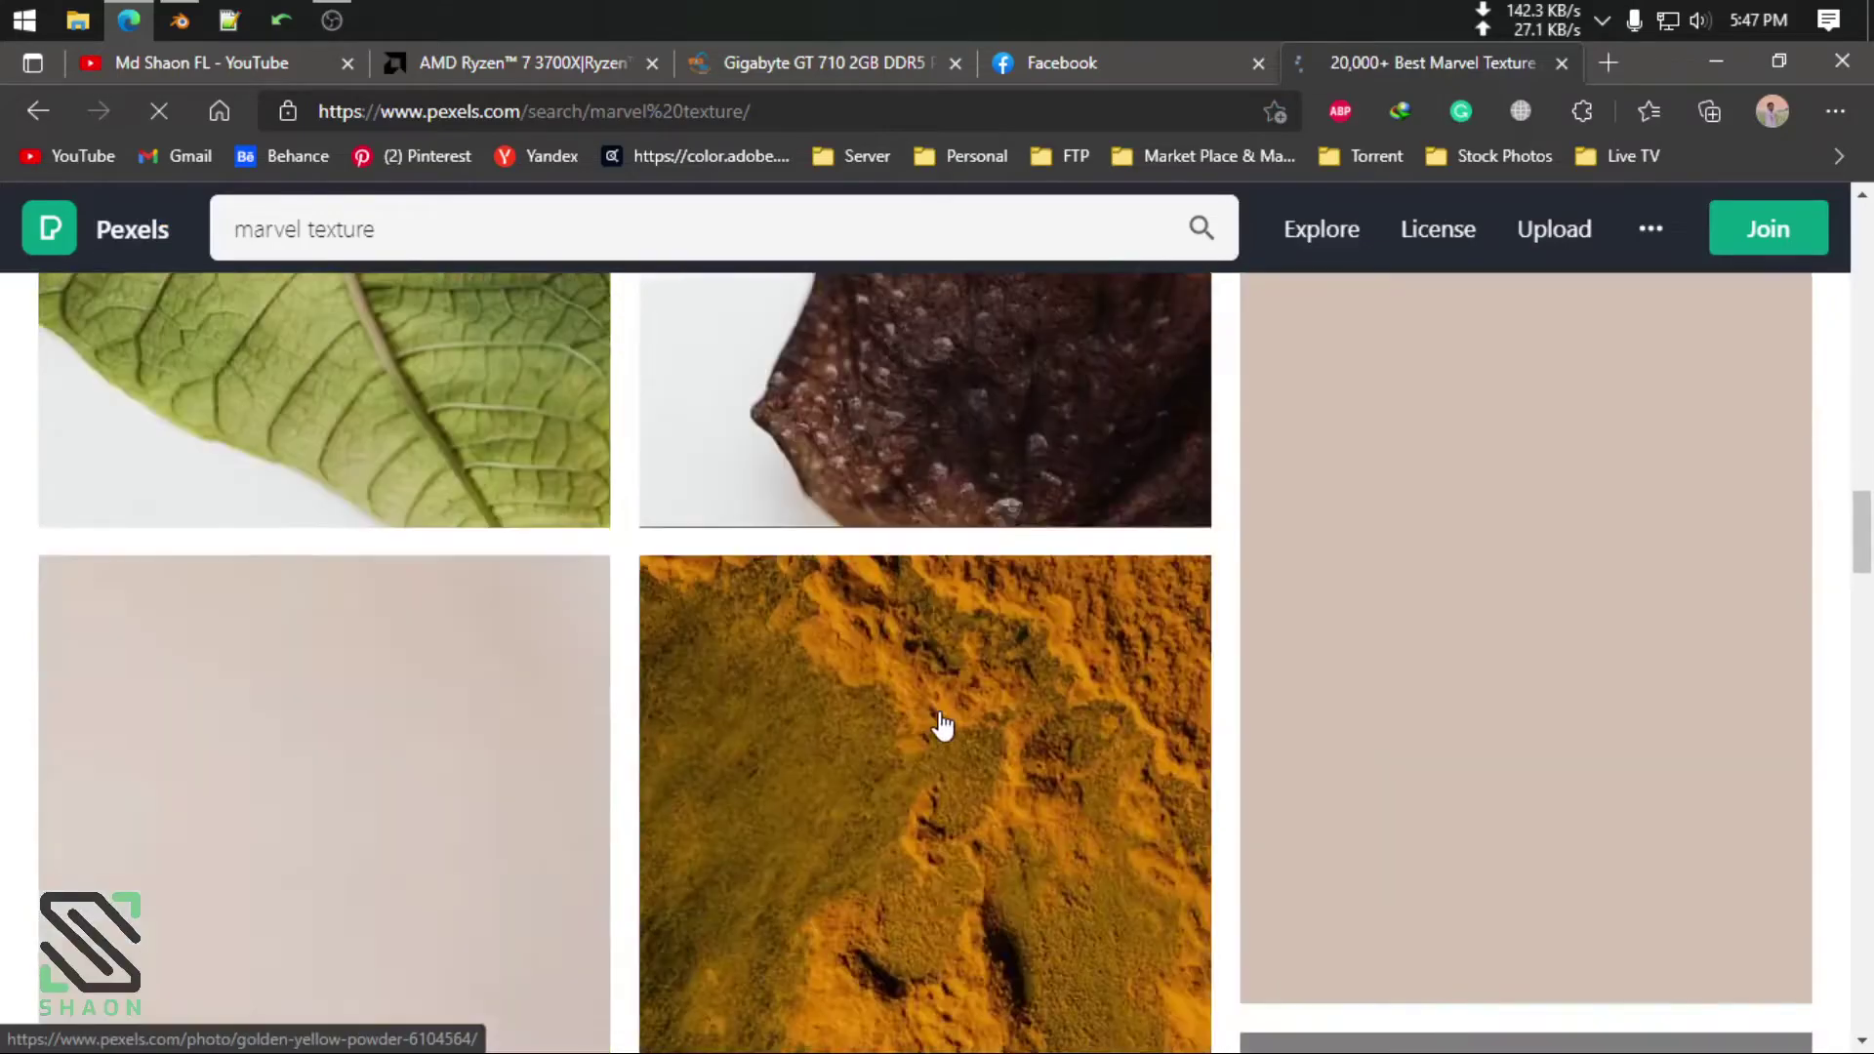
{"action": "scroll", "coordinate": [941, 724], "scroll_direction": "down", "scroll_amount": 5}
{"action": "scroll", "coordinate": [1259, 661], "scroll_direction": "down", "scroll_amount": 5}
{"action": "scroll", "coordinate": [1399, 640], "scroll_direction": "up", "scroll_amount": 4}
{"action": "scroll", "coordinate": [1399, 639], "scroll_direction": "down", "scroll_amount": 5}
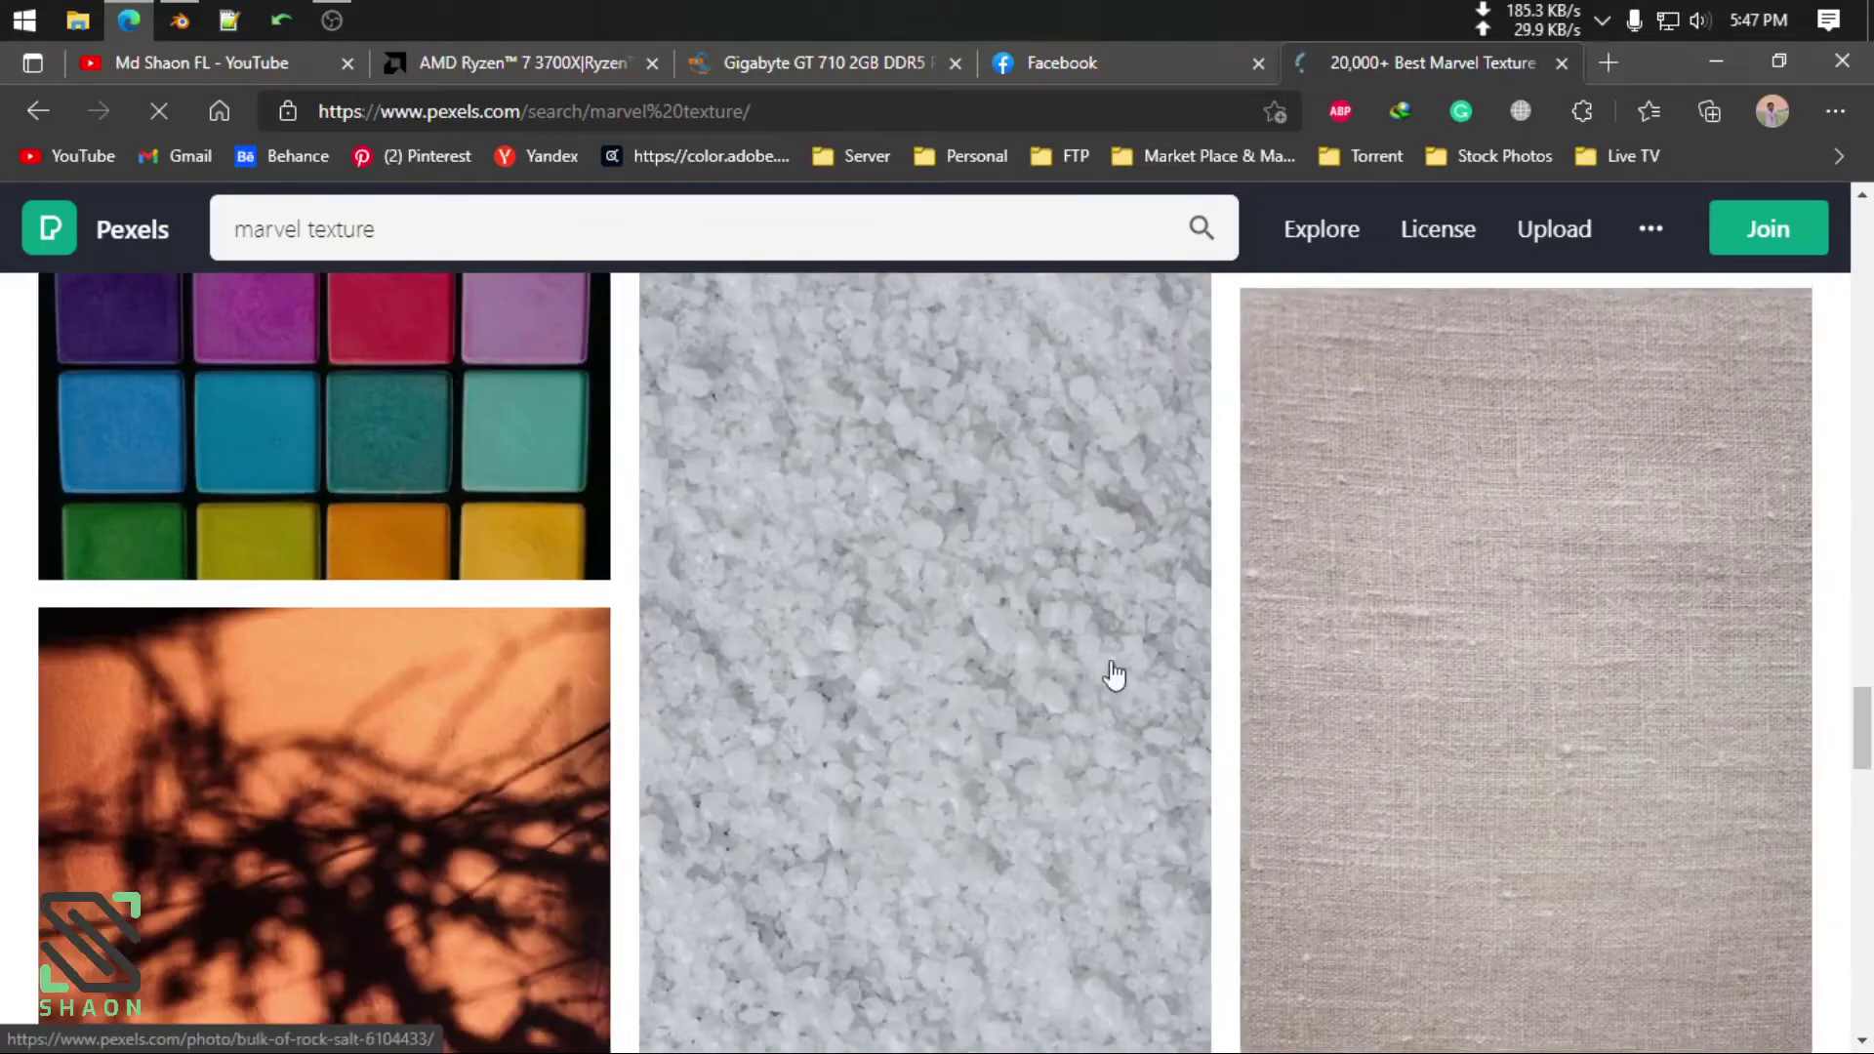
{"action": "scroll", "coordinate": [1113, 677], "scroll_direction": "down", "scroll_amount": 3}
{"action": "scroll", "coordinate": [975, 682], "scroll_direction": "down", "scroll_amount": 4}
{"action": "scroll", "coordinate": [970, 677], "scroll_direction": "down", "scroll_amount": 5}
{"action": "scroll", "coordinate": [937, 683], "scroll_direction": "down", "scroll_amount": 4}
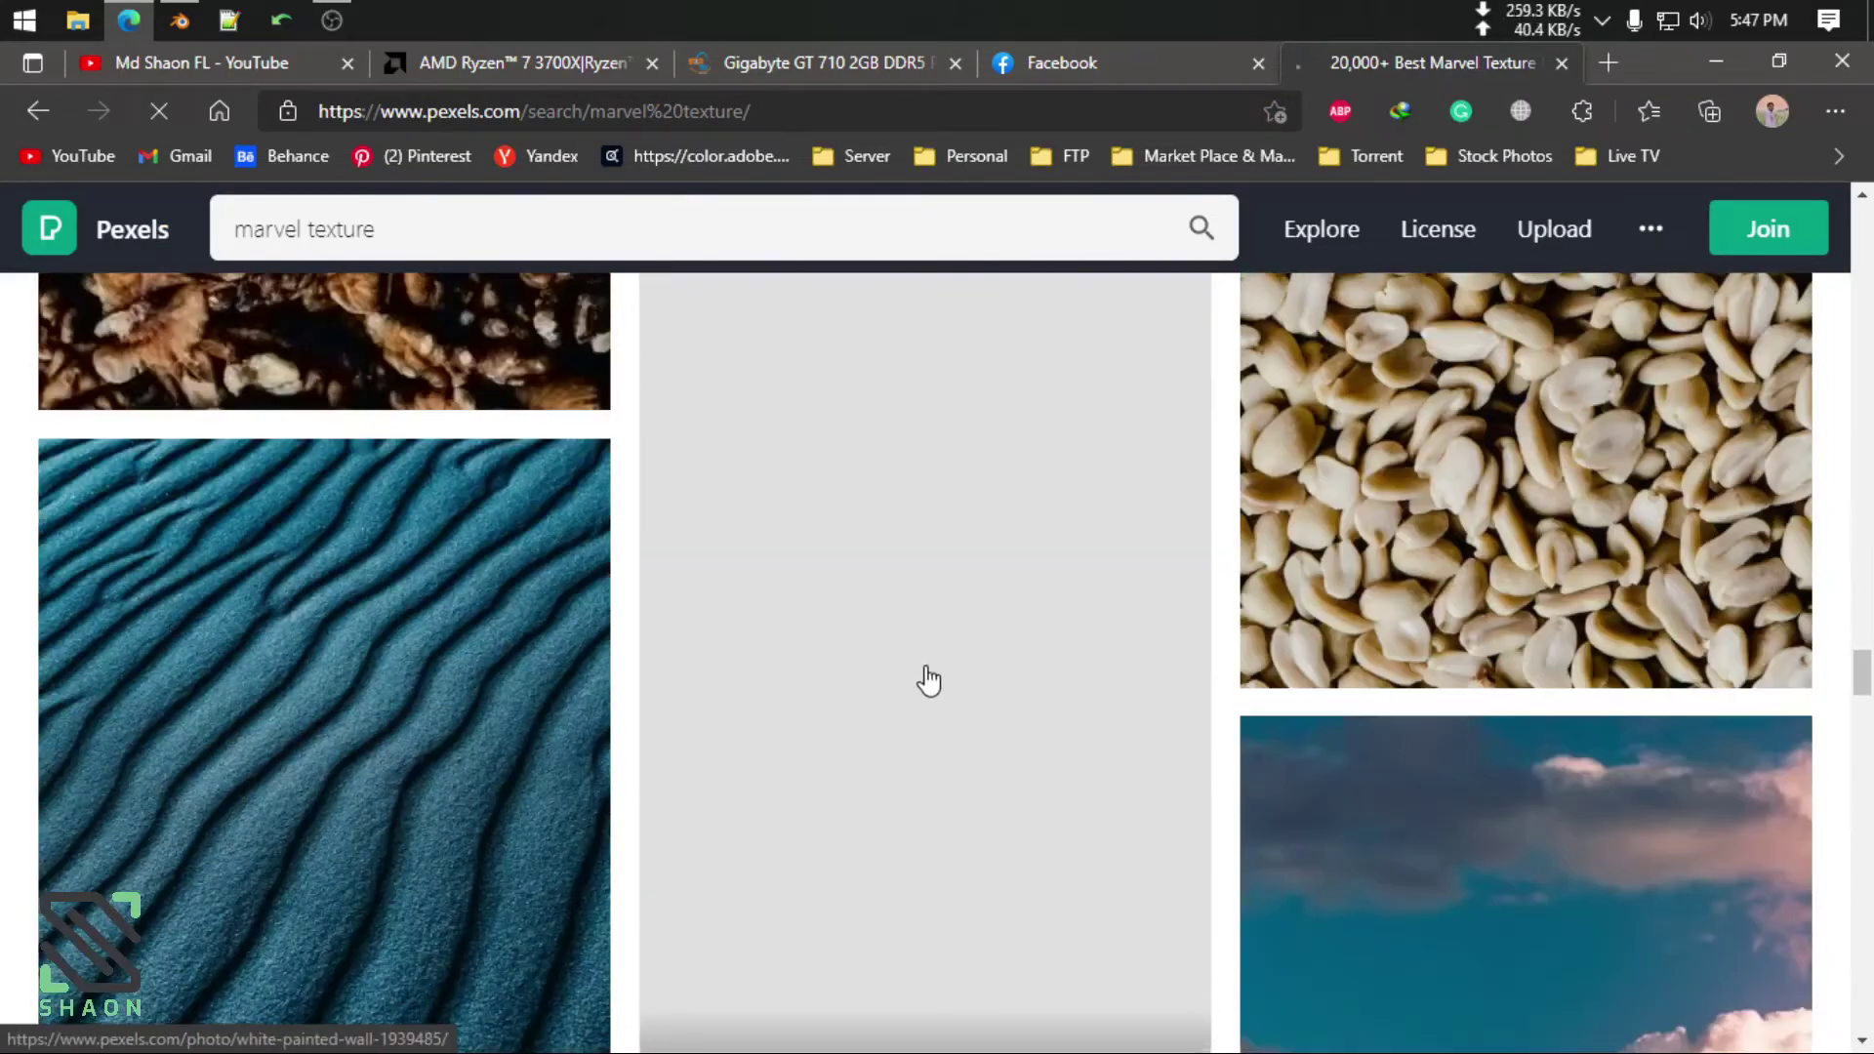
{"action": "scroll", "coordinate": [954, 669], "scroll_direction": "up", "scroll_amount": 7}
{"action": "scroll", "coordinate": [354, 243], "scroll_direction": "up", "scroll_amount": 10}
Shorten the Pexels query to 'marvel' and retry it with an adjusted spelling
{"action": "double_click", "coordinate": [354, 243]}
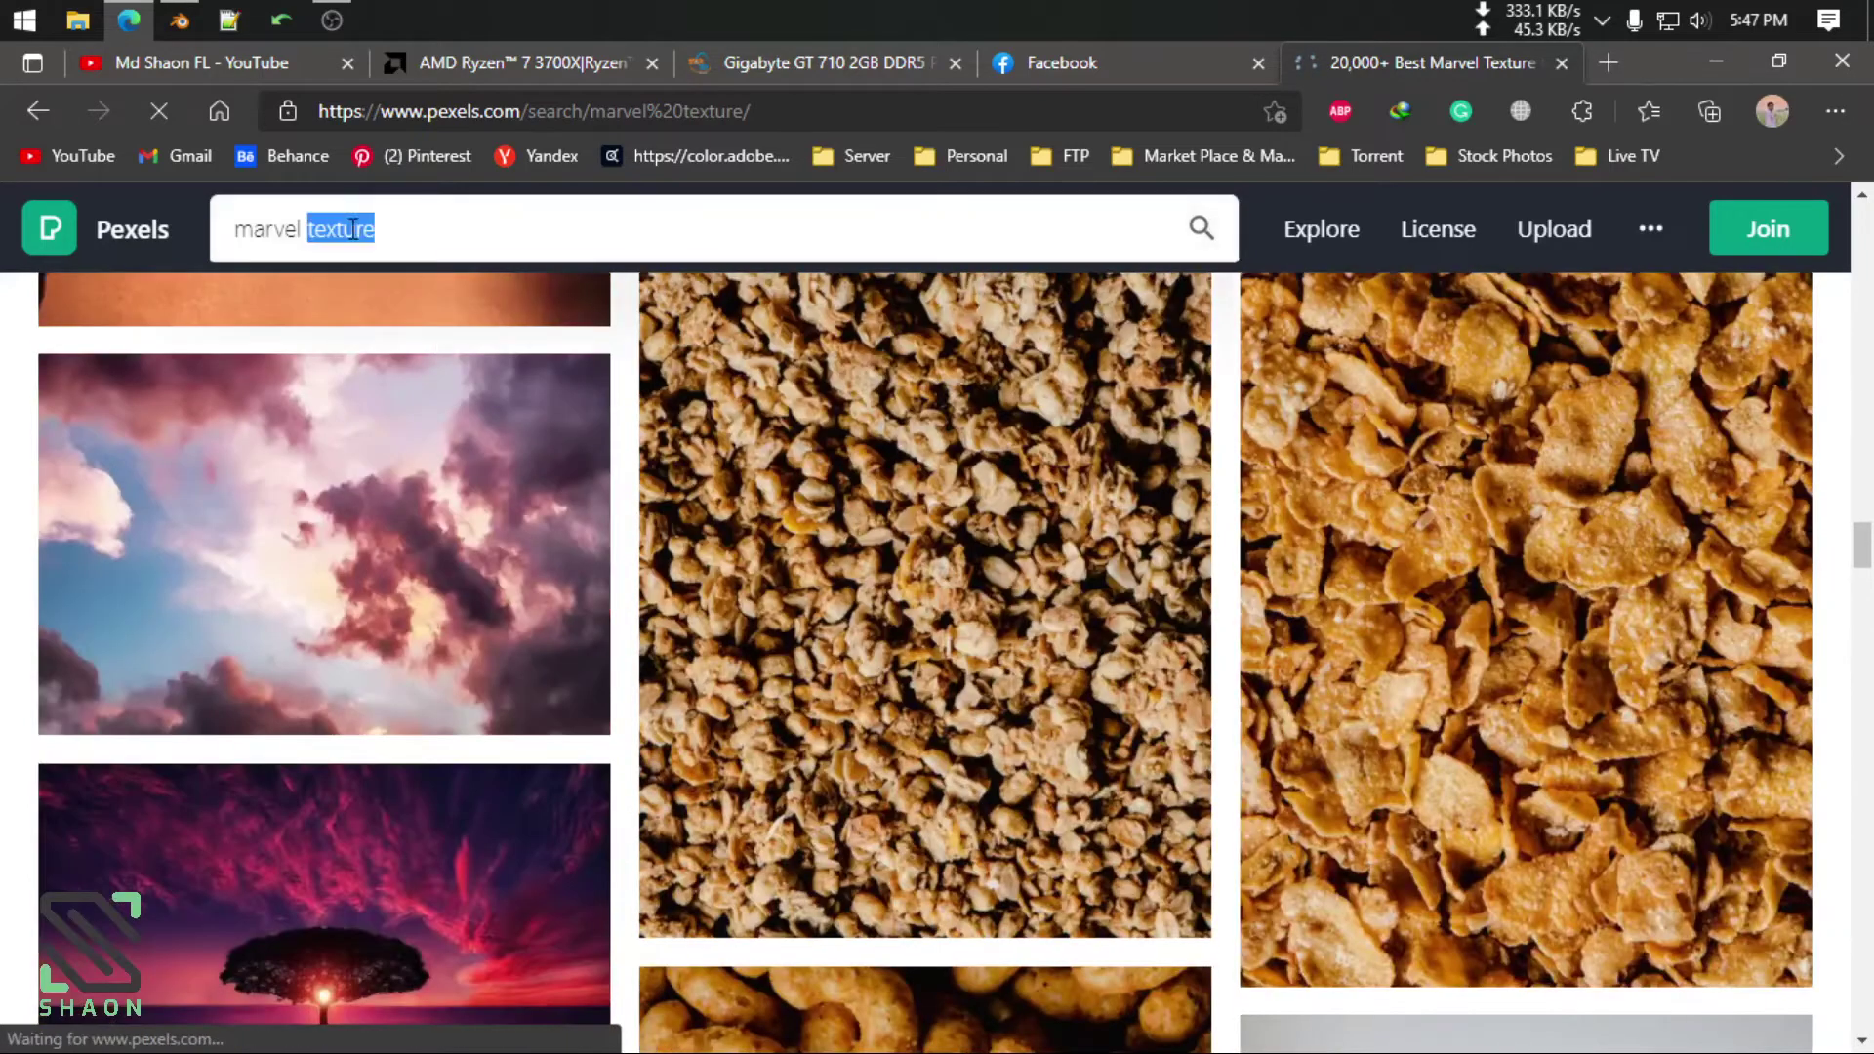
{"action": "key", "text": "BackSpace"}
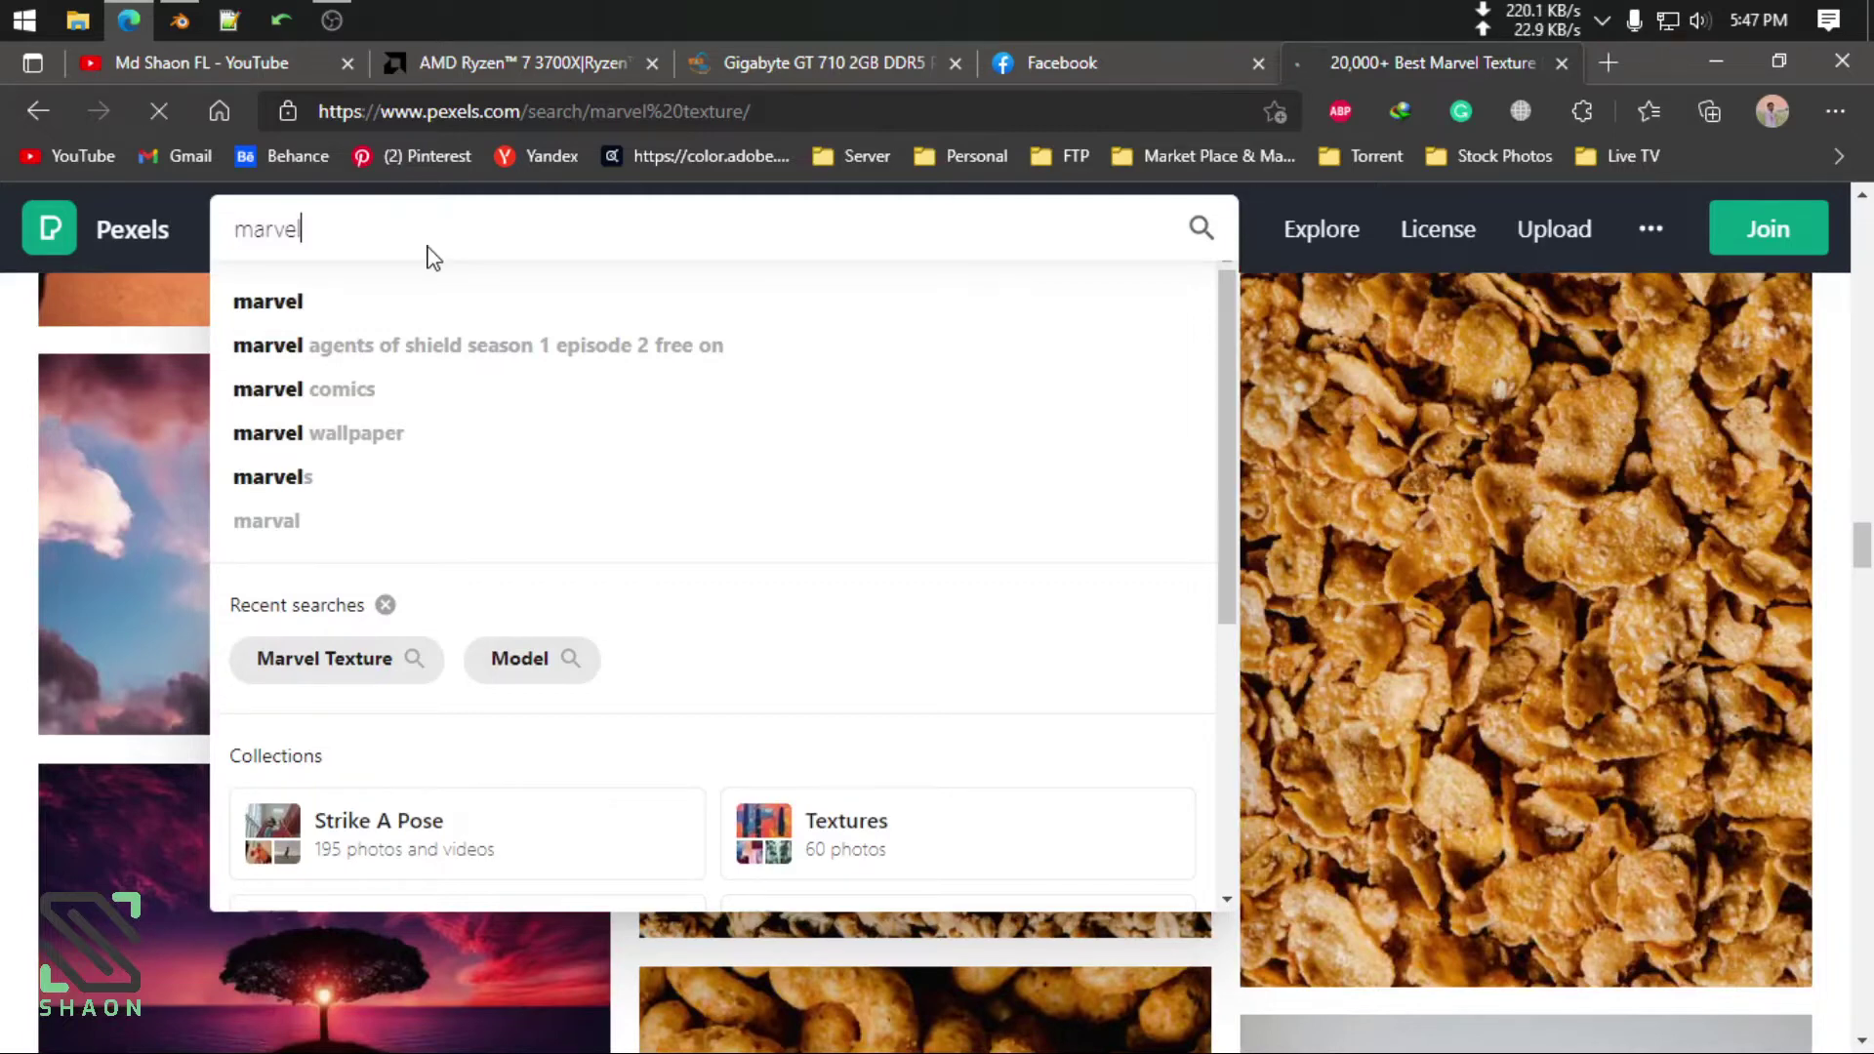
{"action": "key", "text": "Return"}
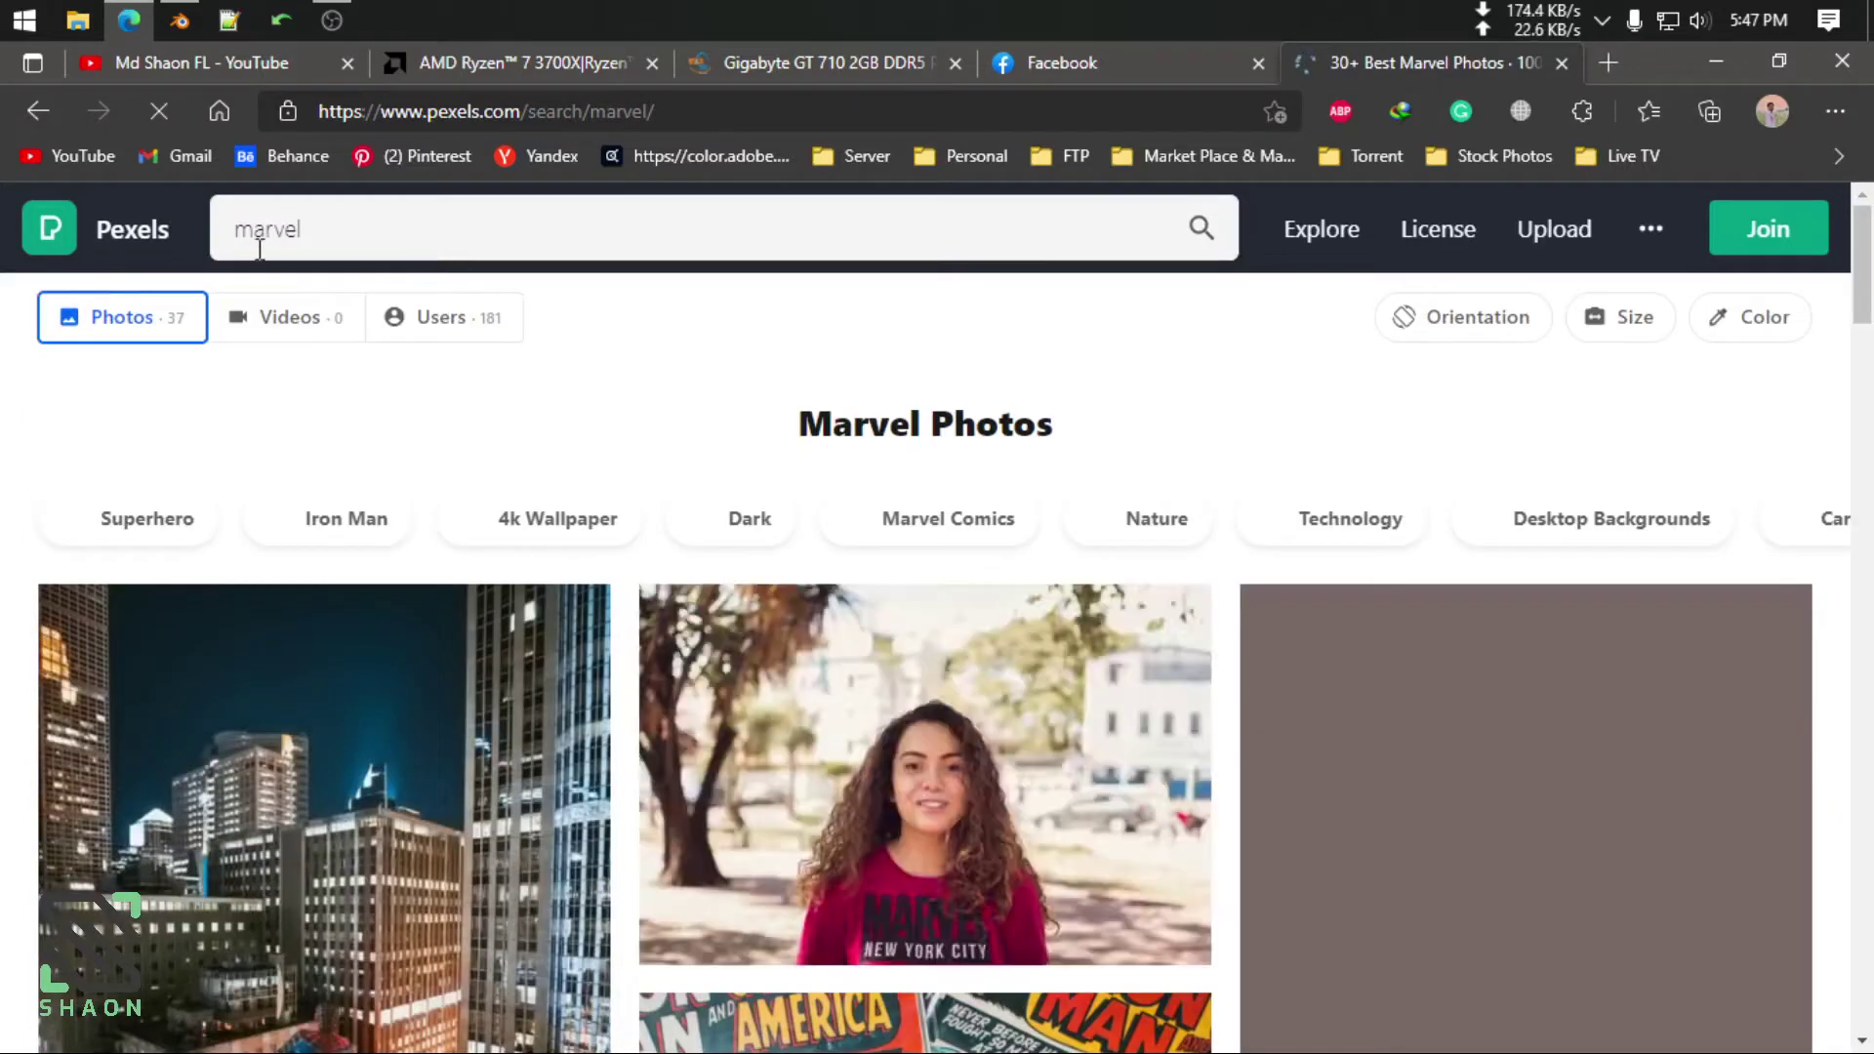
{"action": "left_click", "coordinate": [255, 235]}
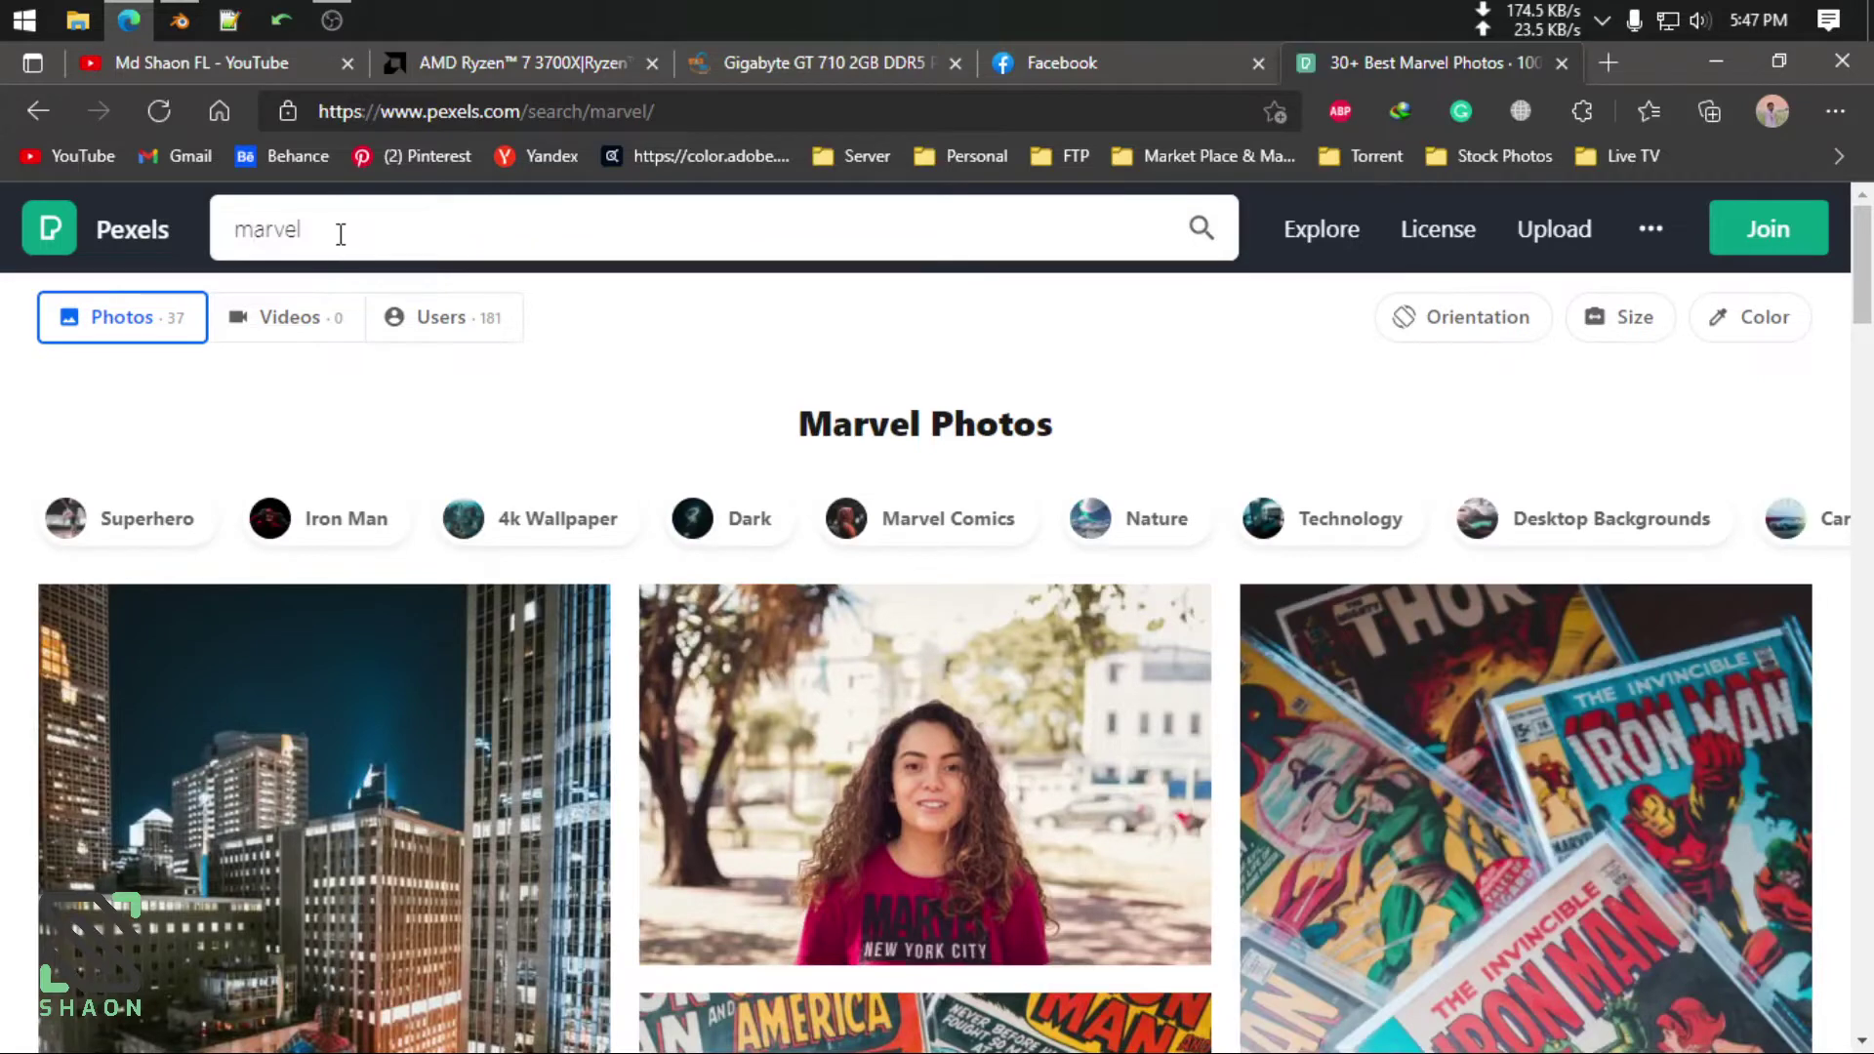
{"action": "key", "text": "BackSpace"}
{"action": "type", "text": "e"}
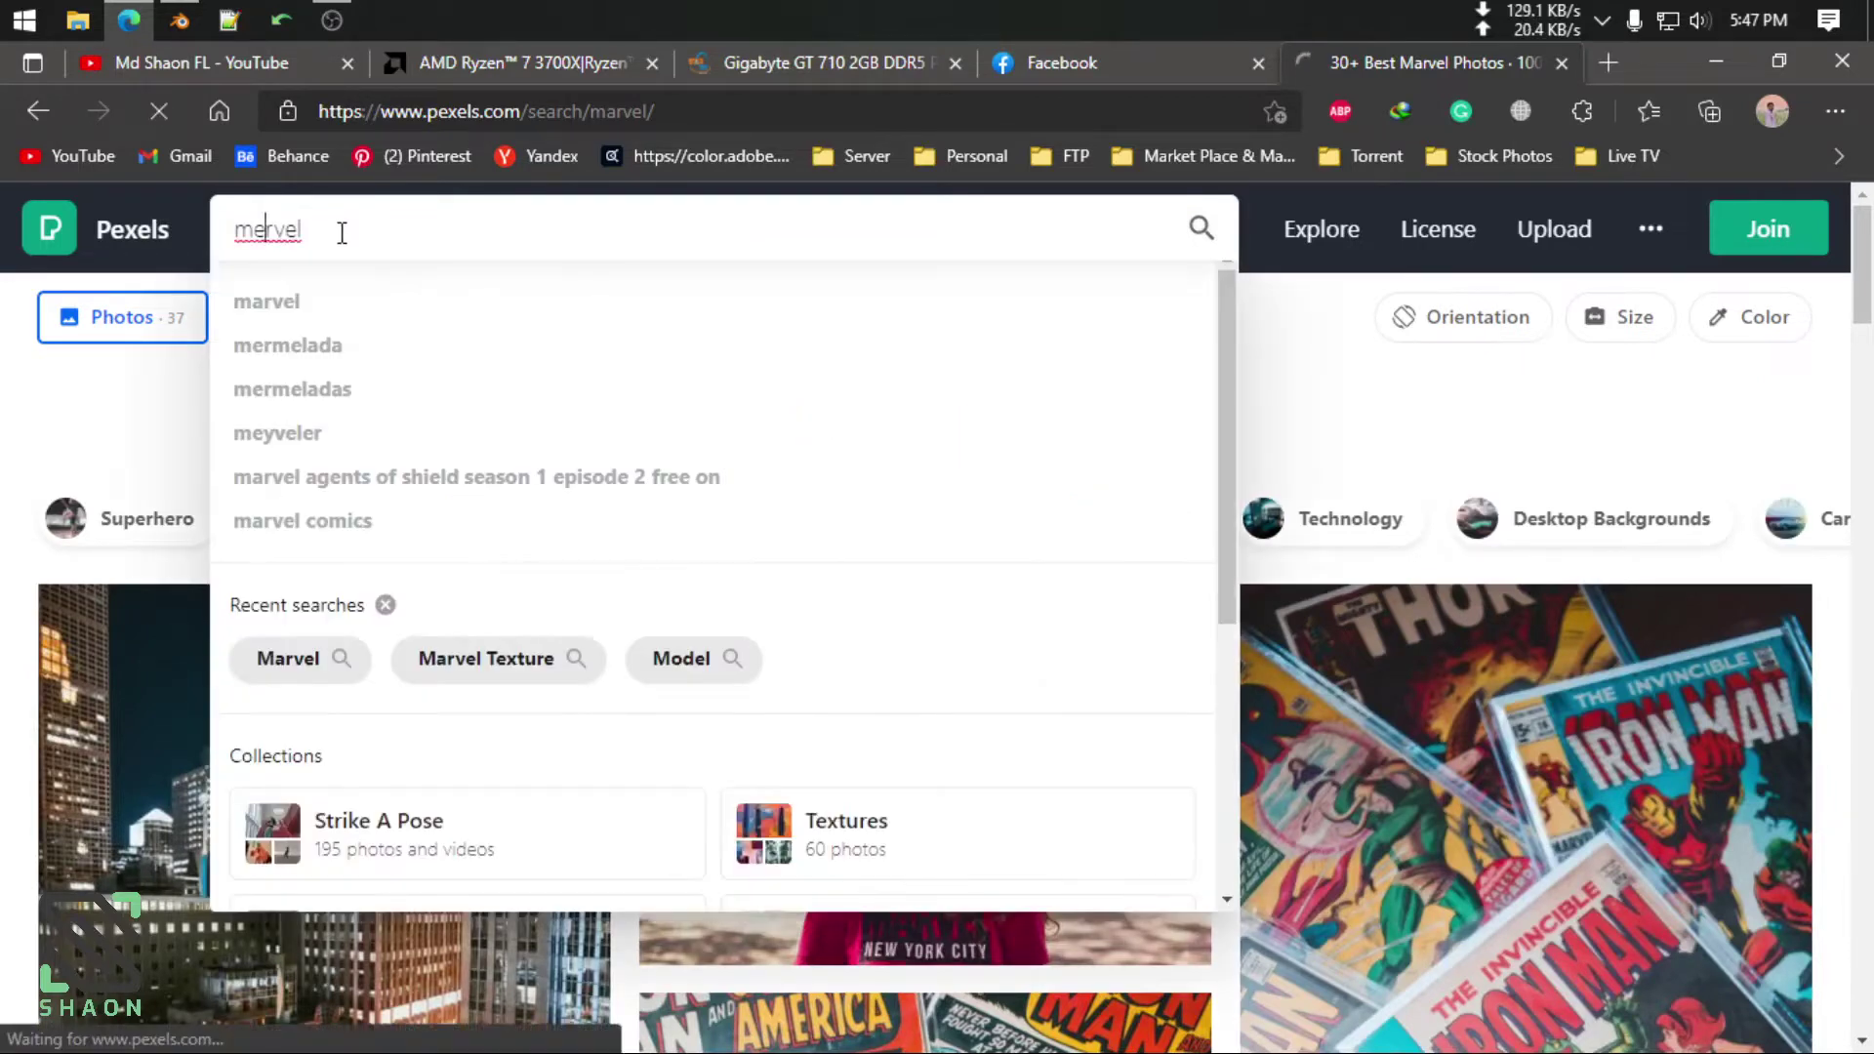
{"action": "key", "text": "Return"}
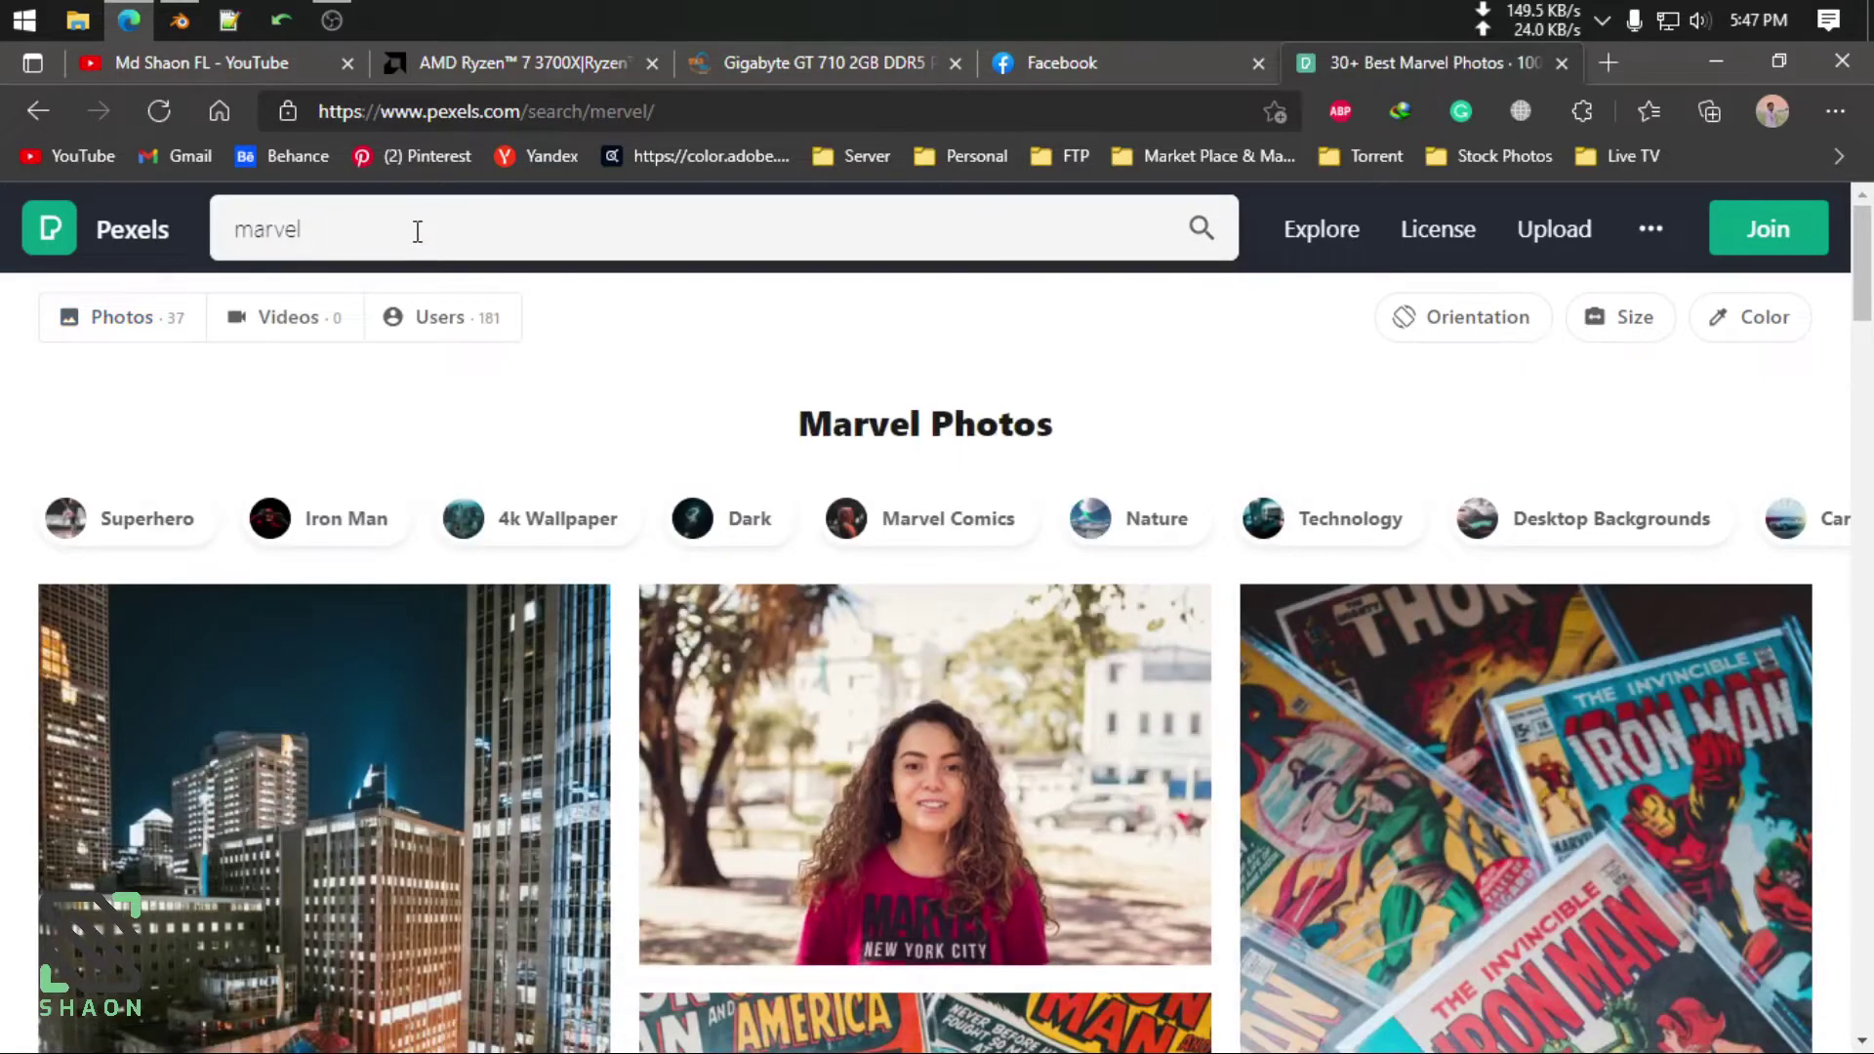
{"action": "left_click", "coordinate": [417, 231]}
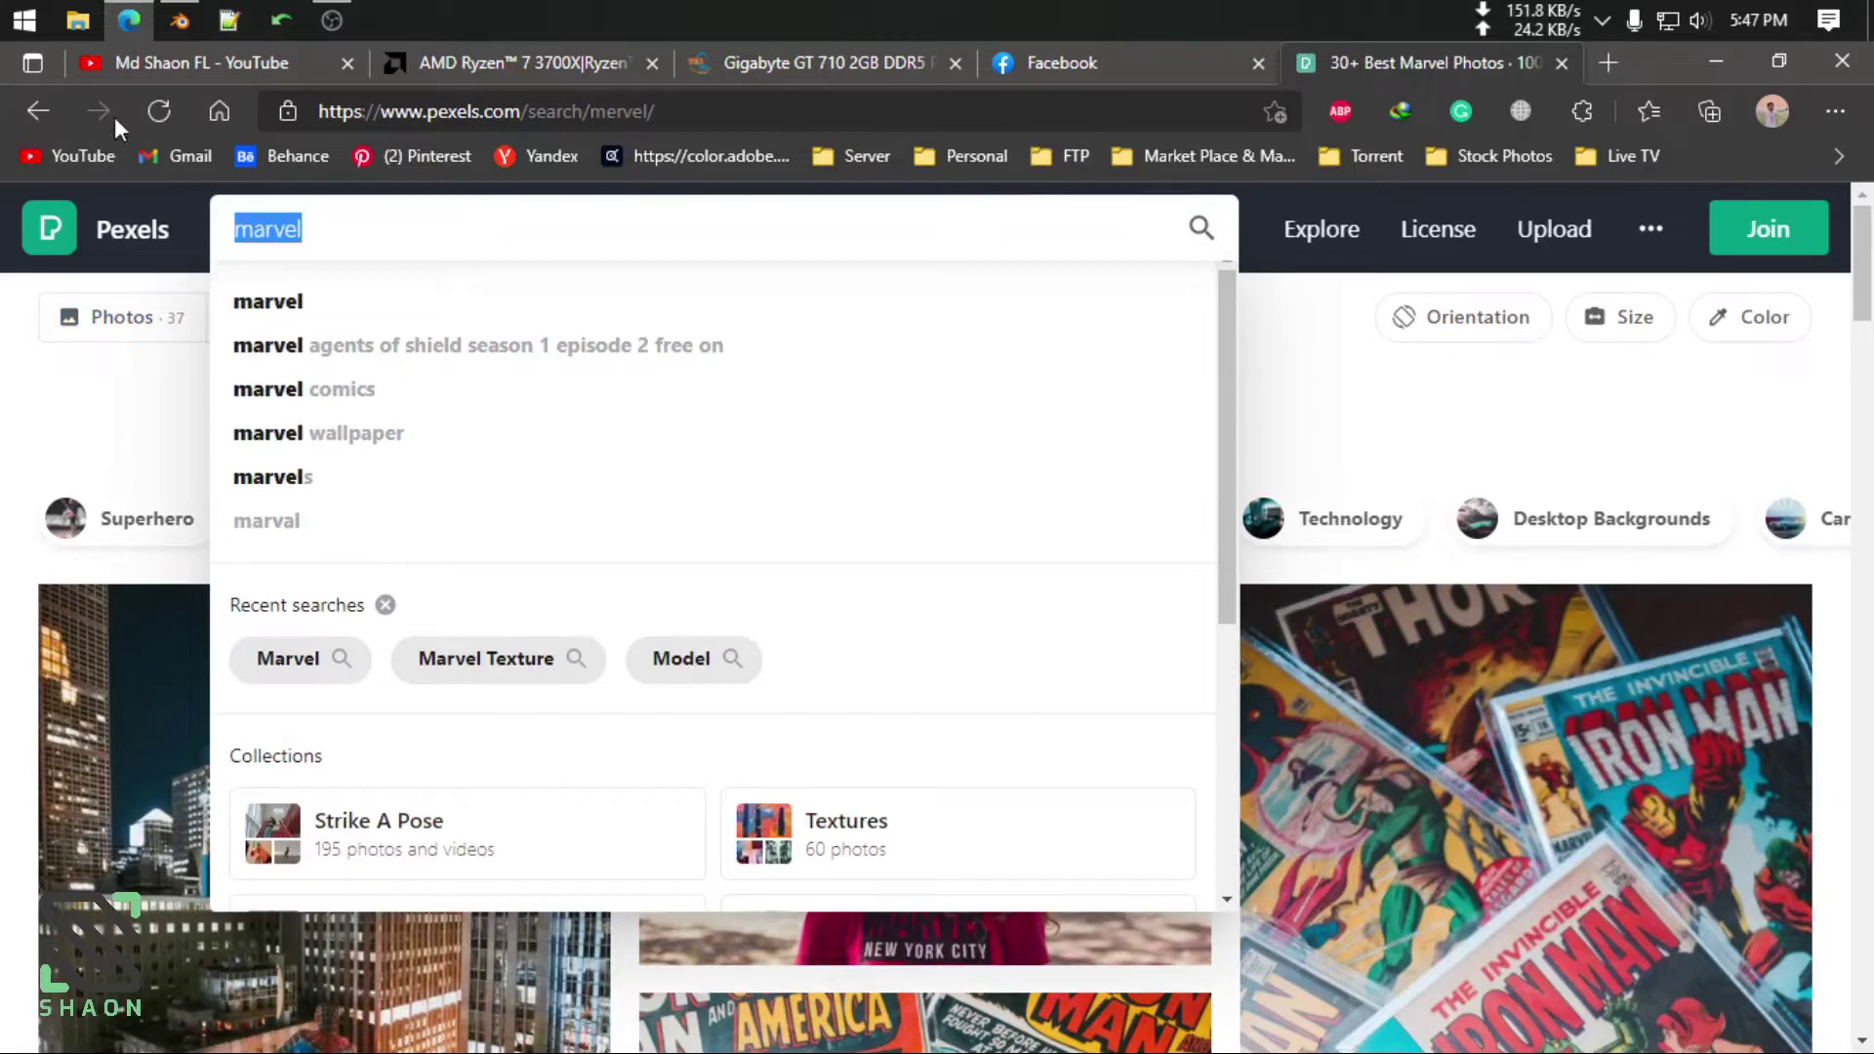
Get 'marvel stone texture' via a web search and run it on Pexels
{"action": "left_click", "coordinate": [1605, 64]}
{"action": "type", "text": "marvel"}
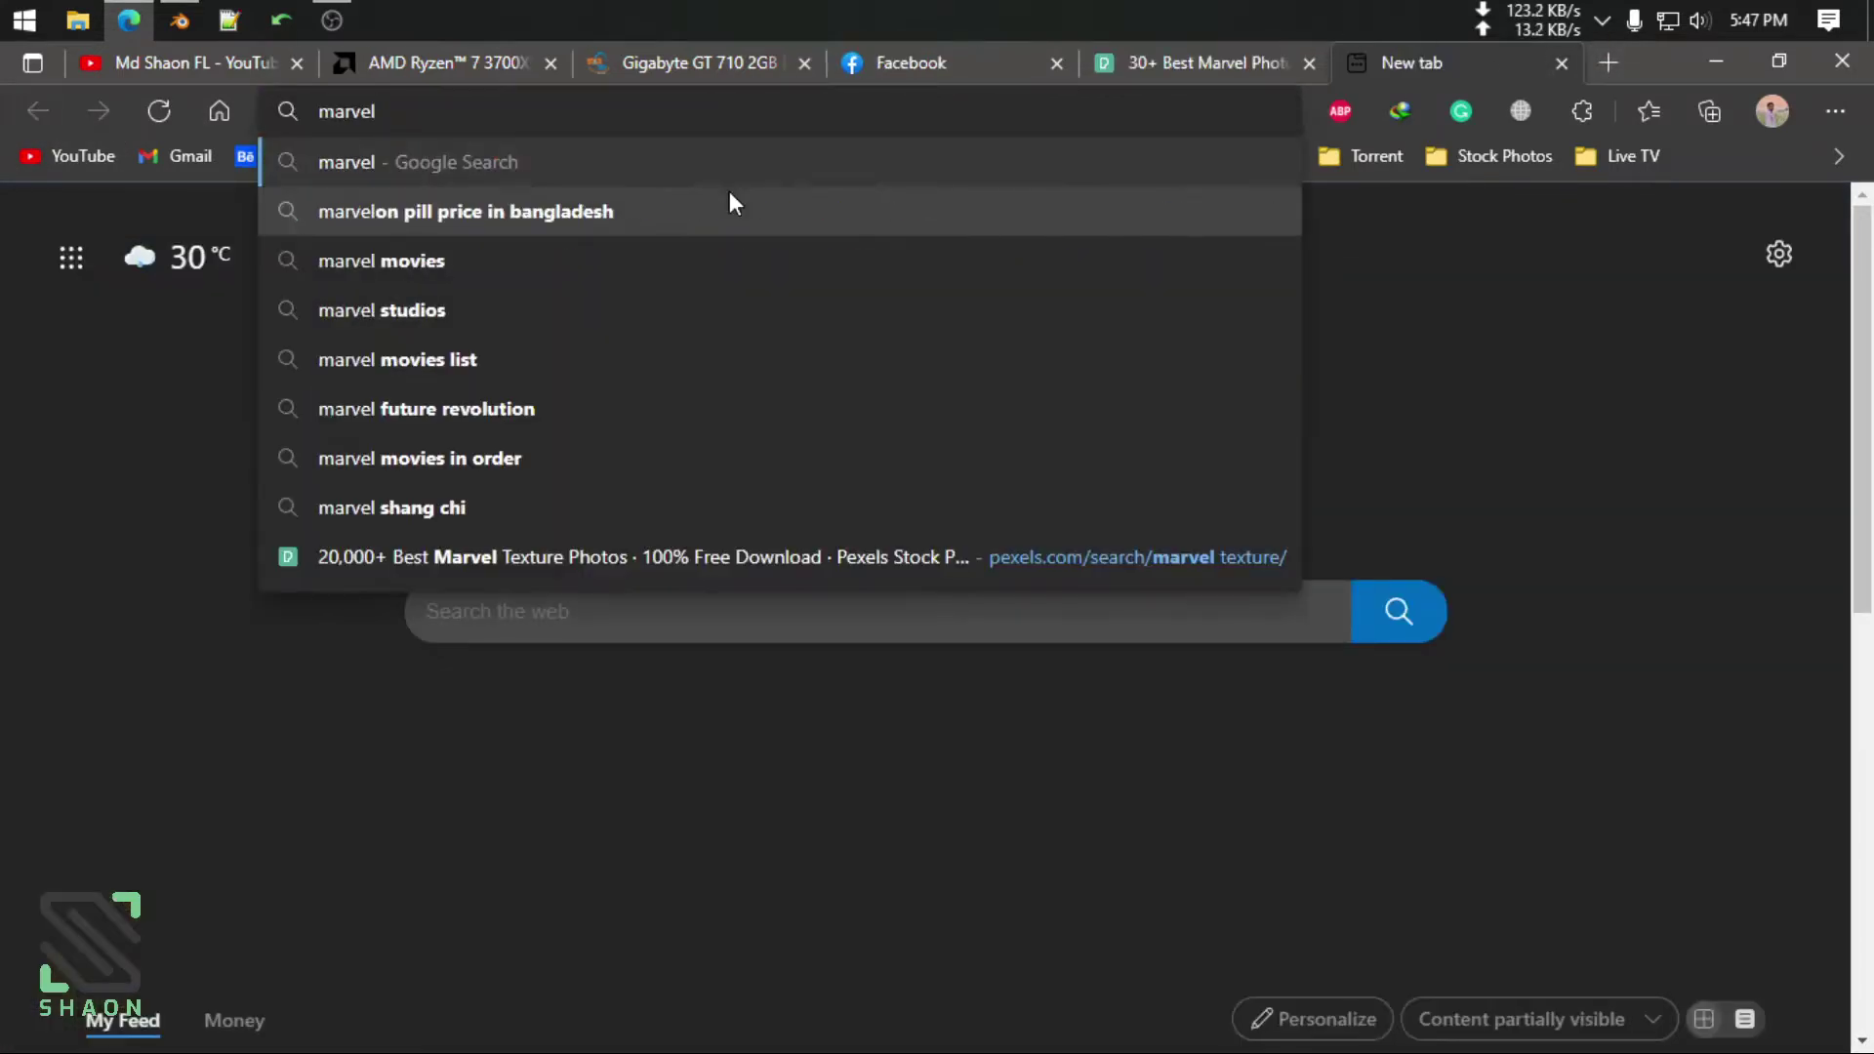
{"action": "type", "text": " ns"}
{"action": "key", "text": "BackSpace"}
{"action": "key", "text": "BackSpace"}
{"action": "type", "text": "stone "}
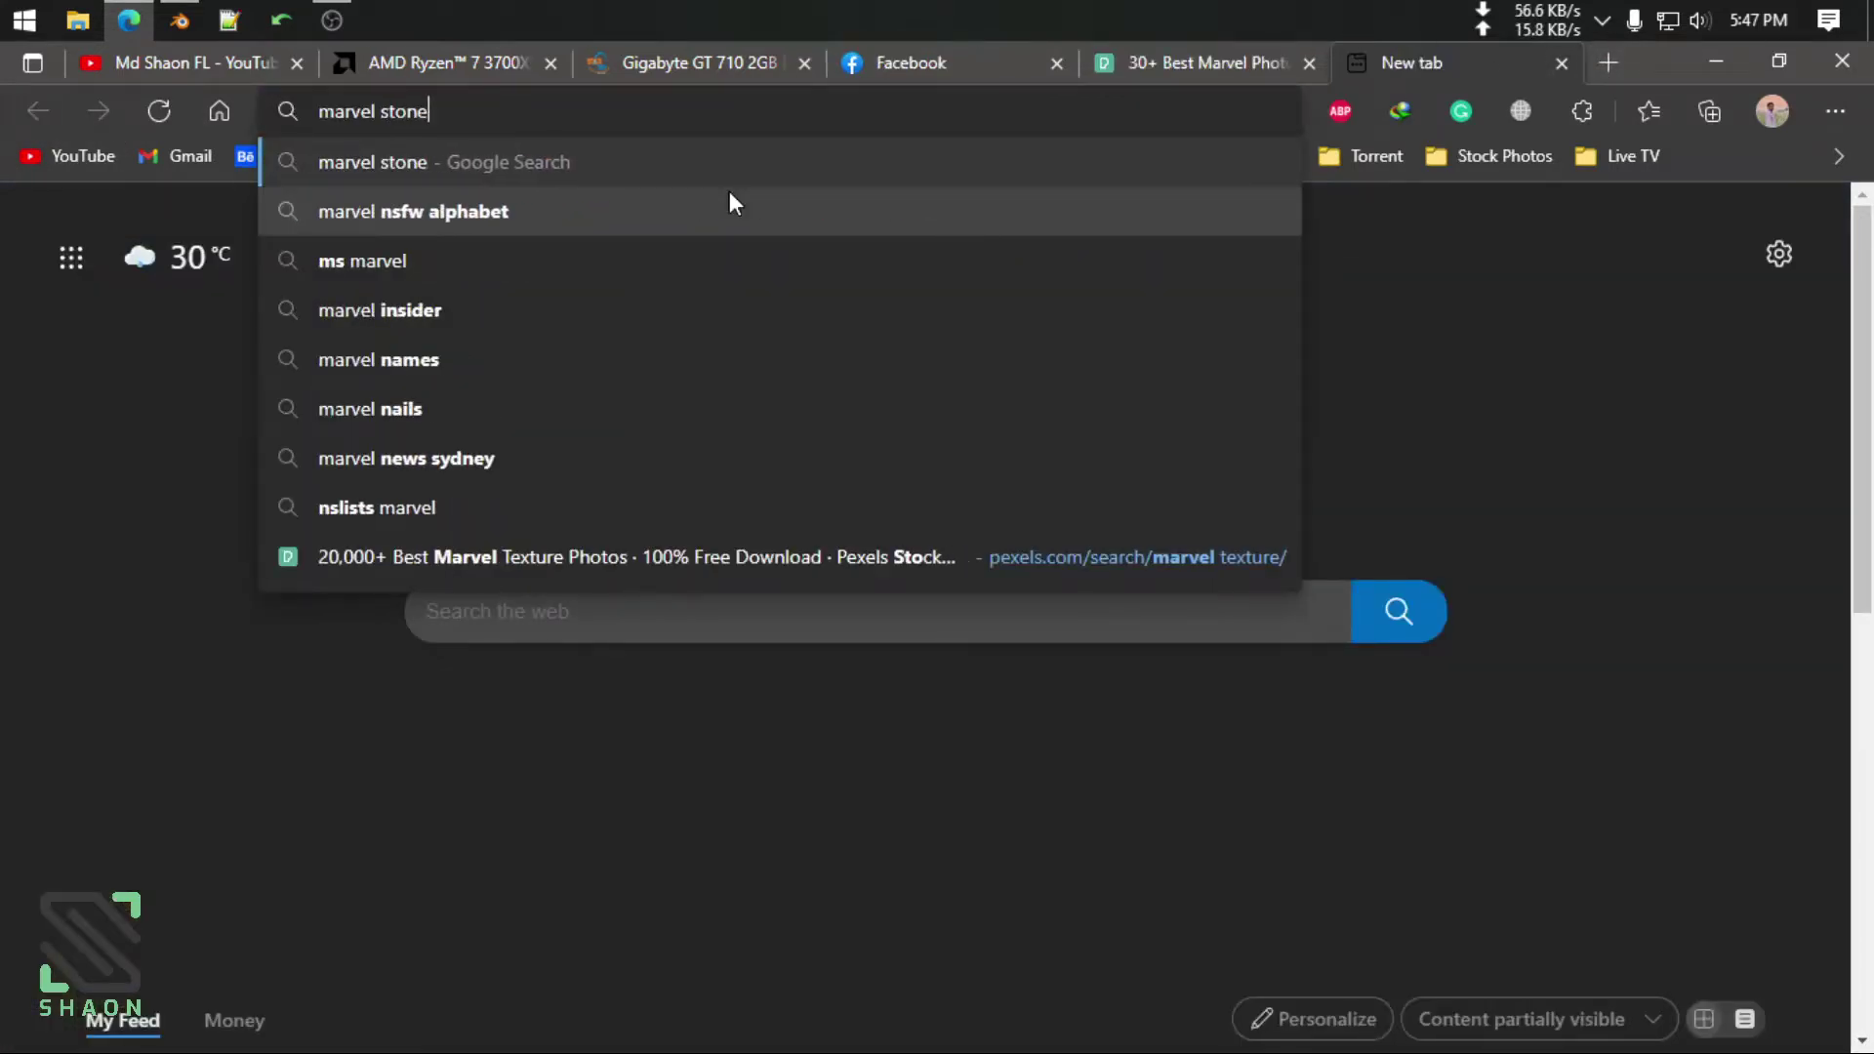
{"action": "type", "text": "texuire"}
{"action": "key", "text": "Return"}
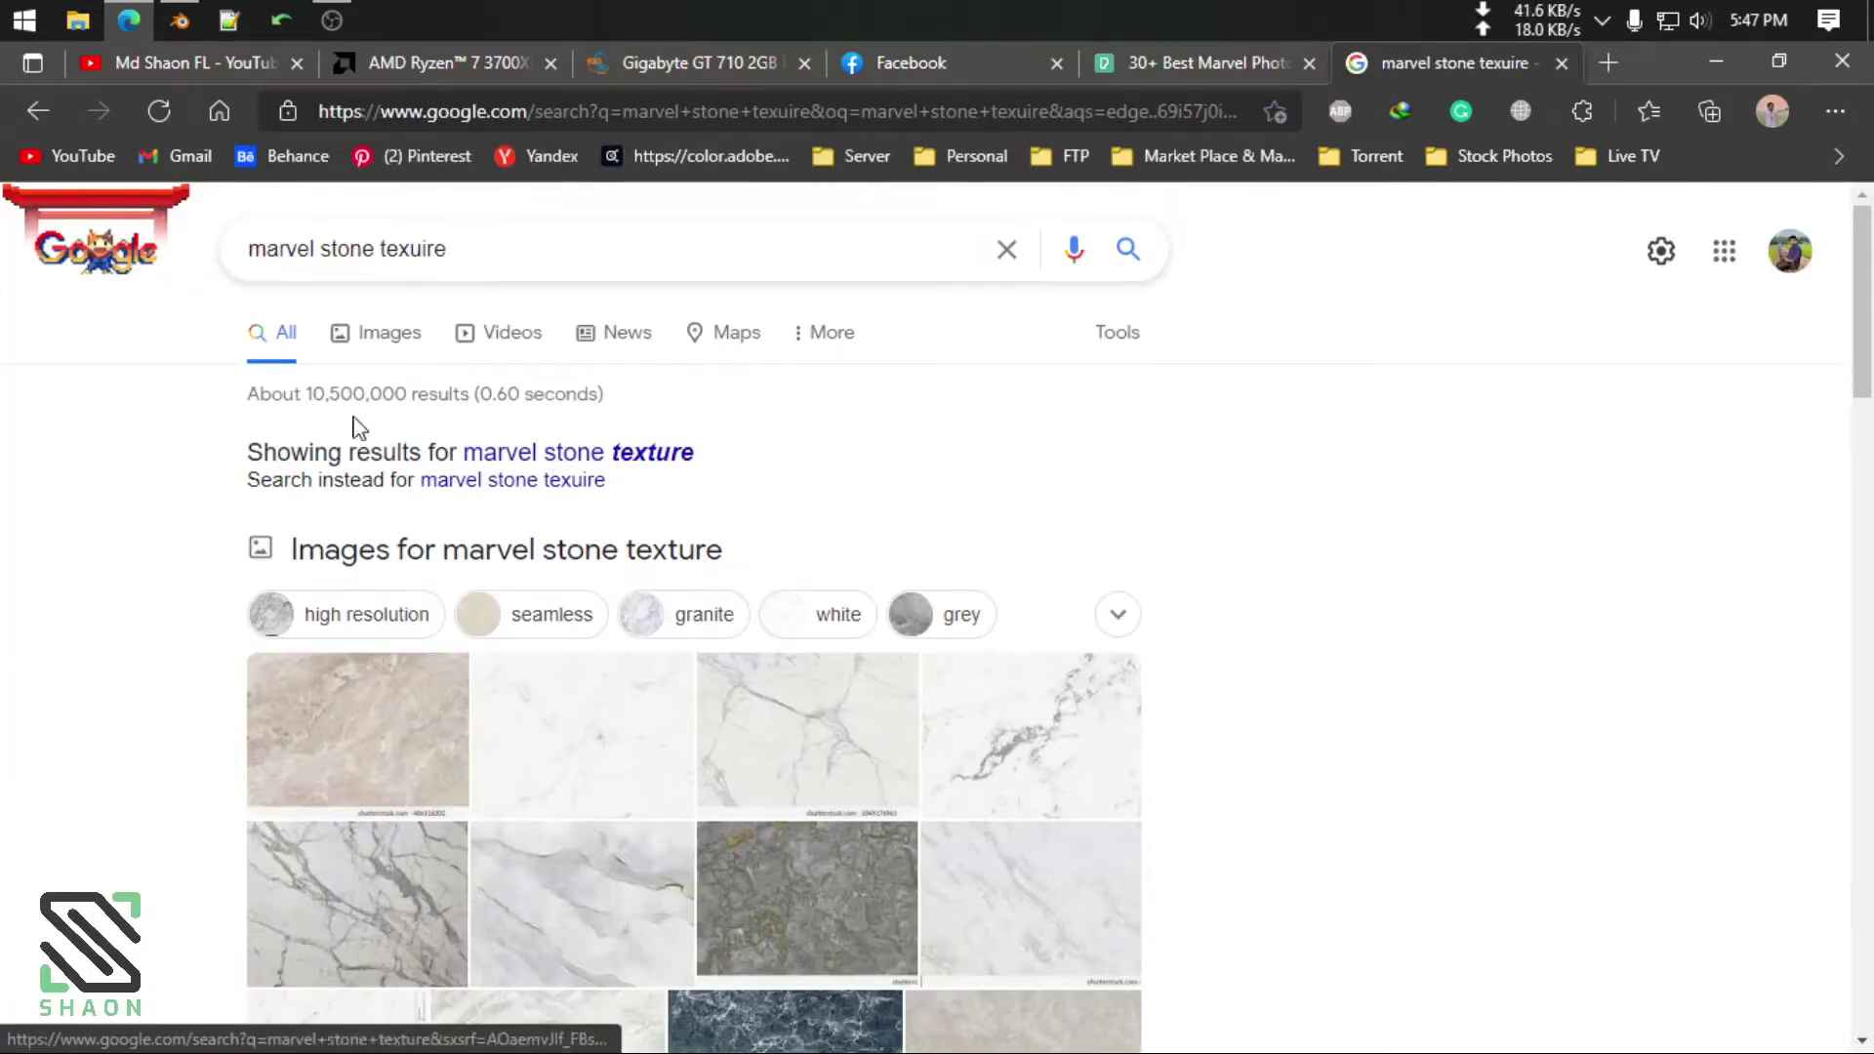
{"action": "left_click", "coordinate": [626, 452]}
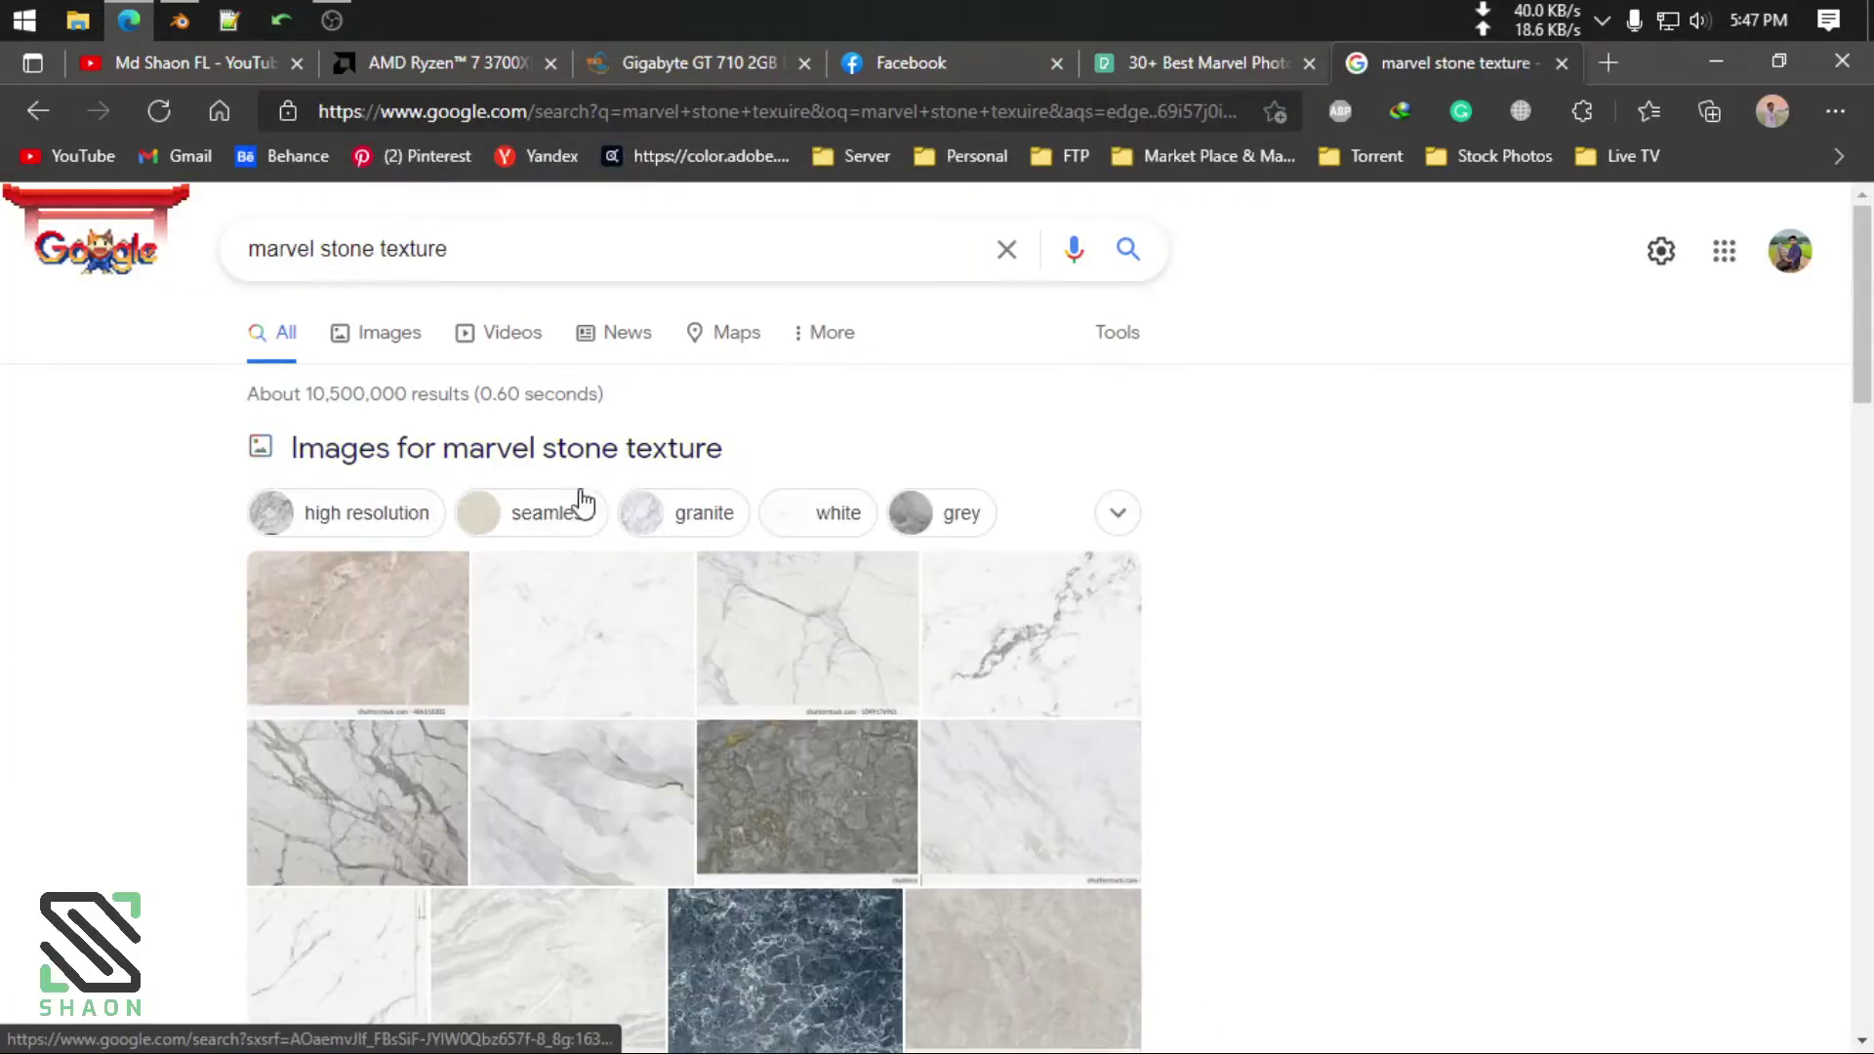
{"action": "triple_click", "coordinate": [481, 251]}
{"action": "key", "text": "ctrl+c"}
{"action": "left_click", "coordinate": [1174, 73]}
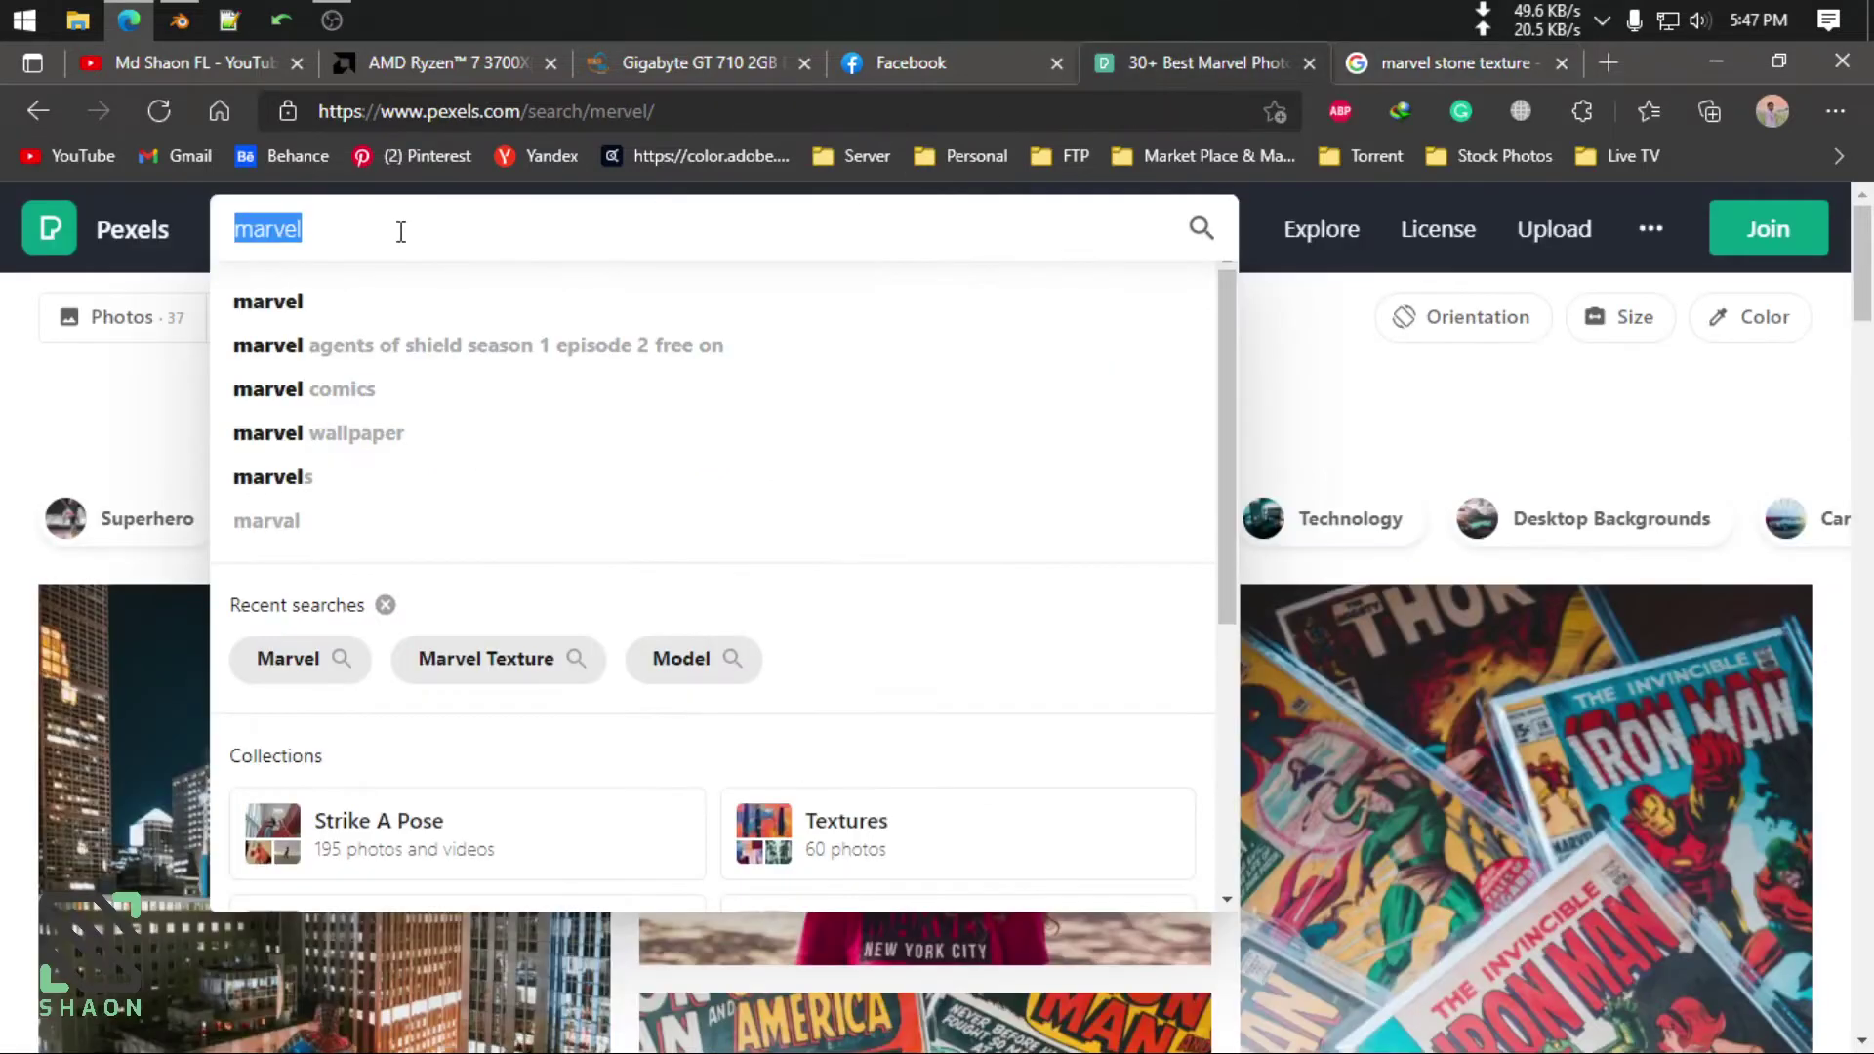
{"action": "key", "text": "ctrl+v"}
{"action": "key", "text": "Return"}
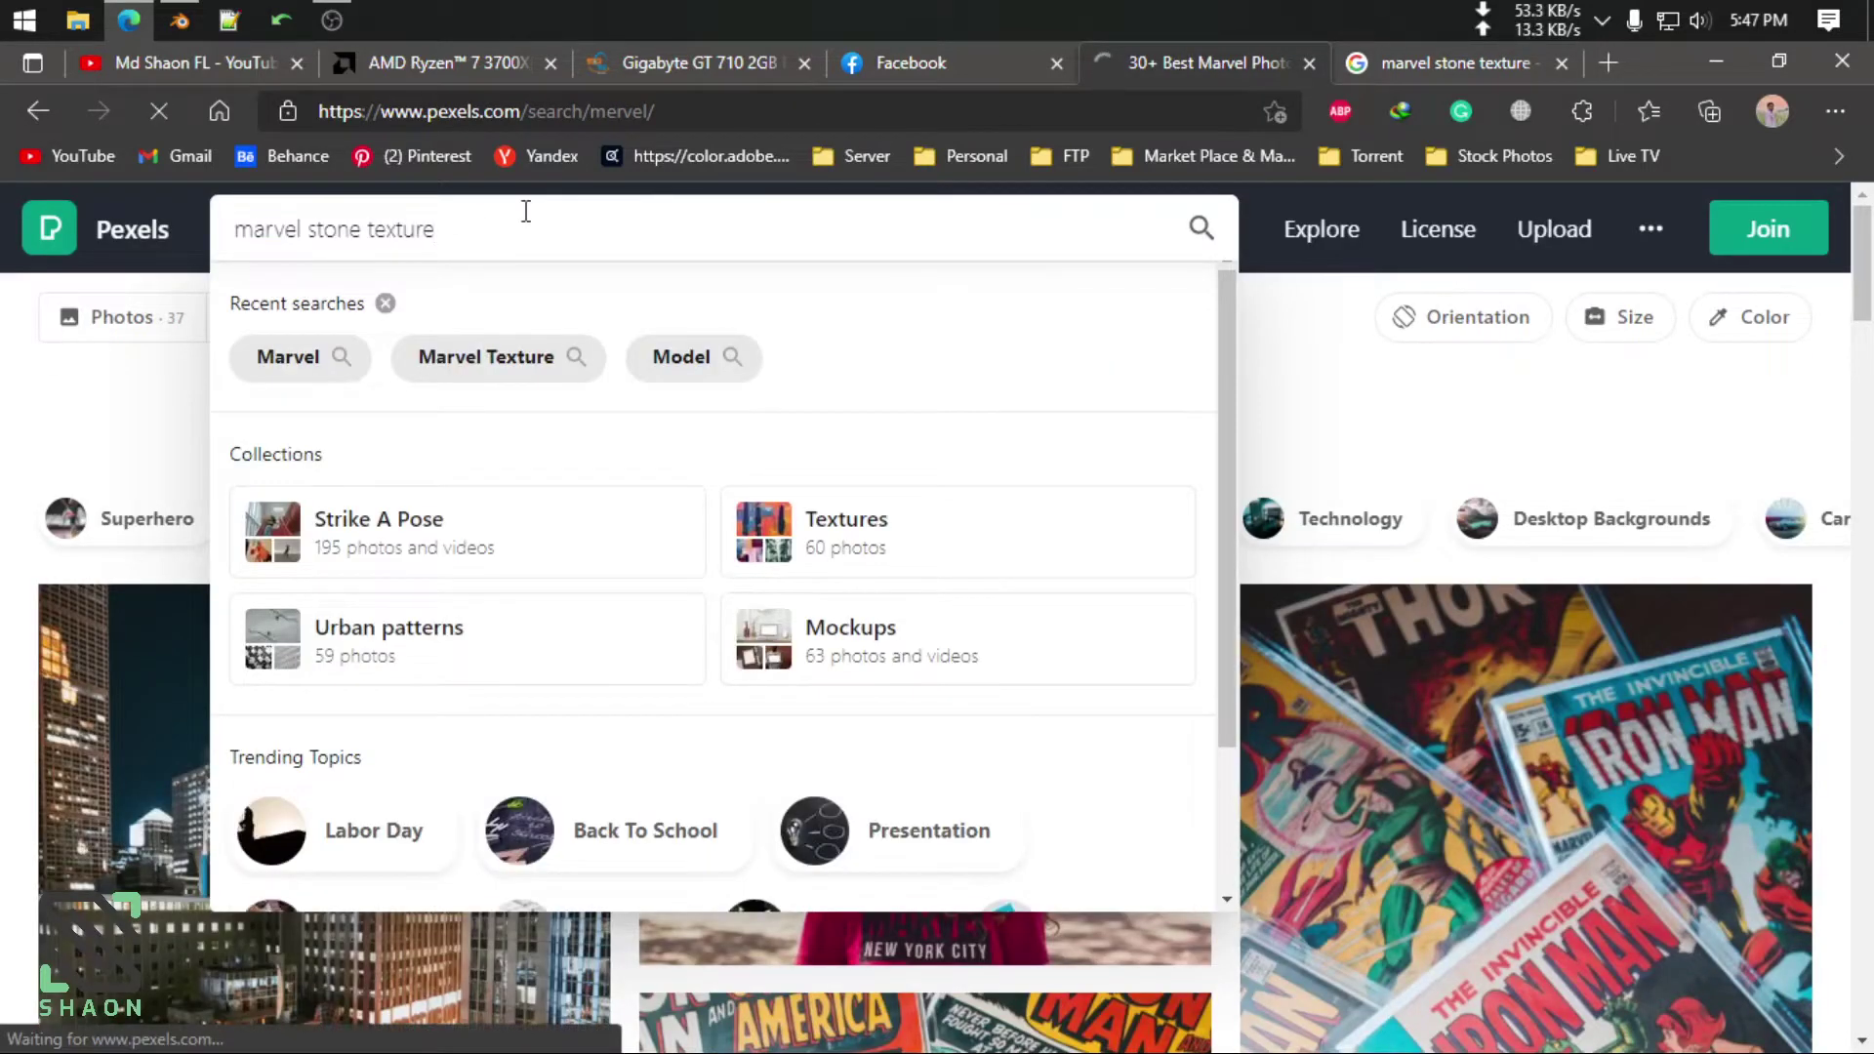
Open the white-and-grey marble photo from the results in a new tab
{"action": "scroll", "coordinate": [899, 628], "scroll_direction": "down", "scroll_amount": 4}
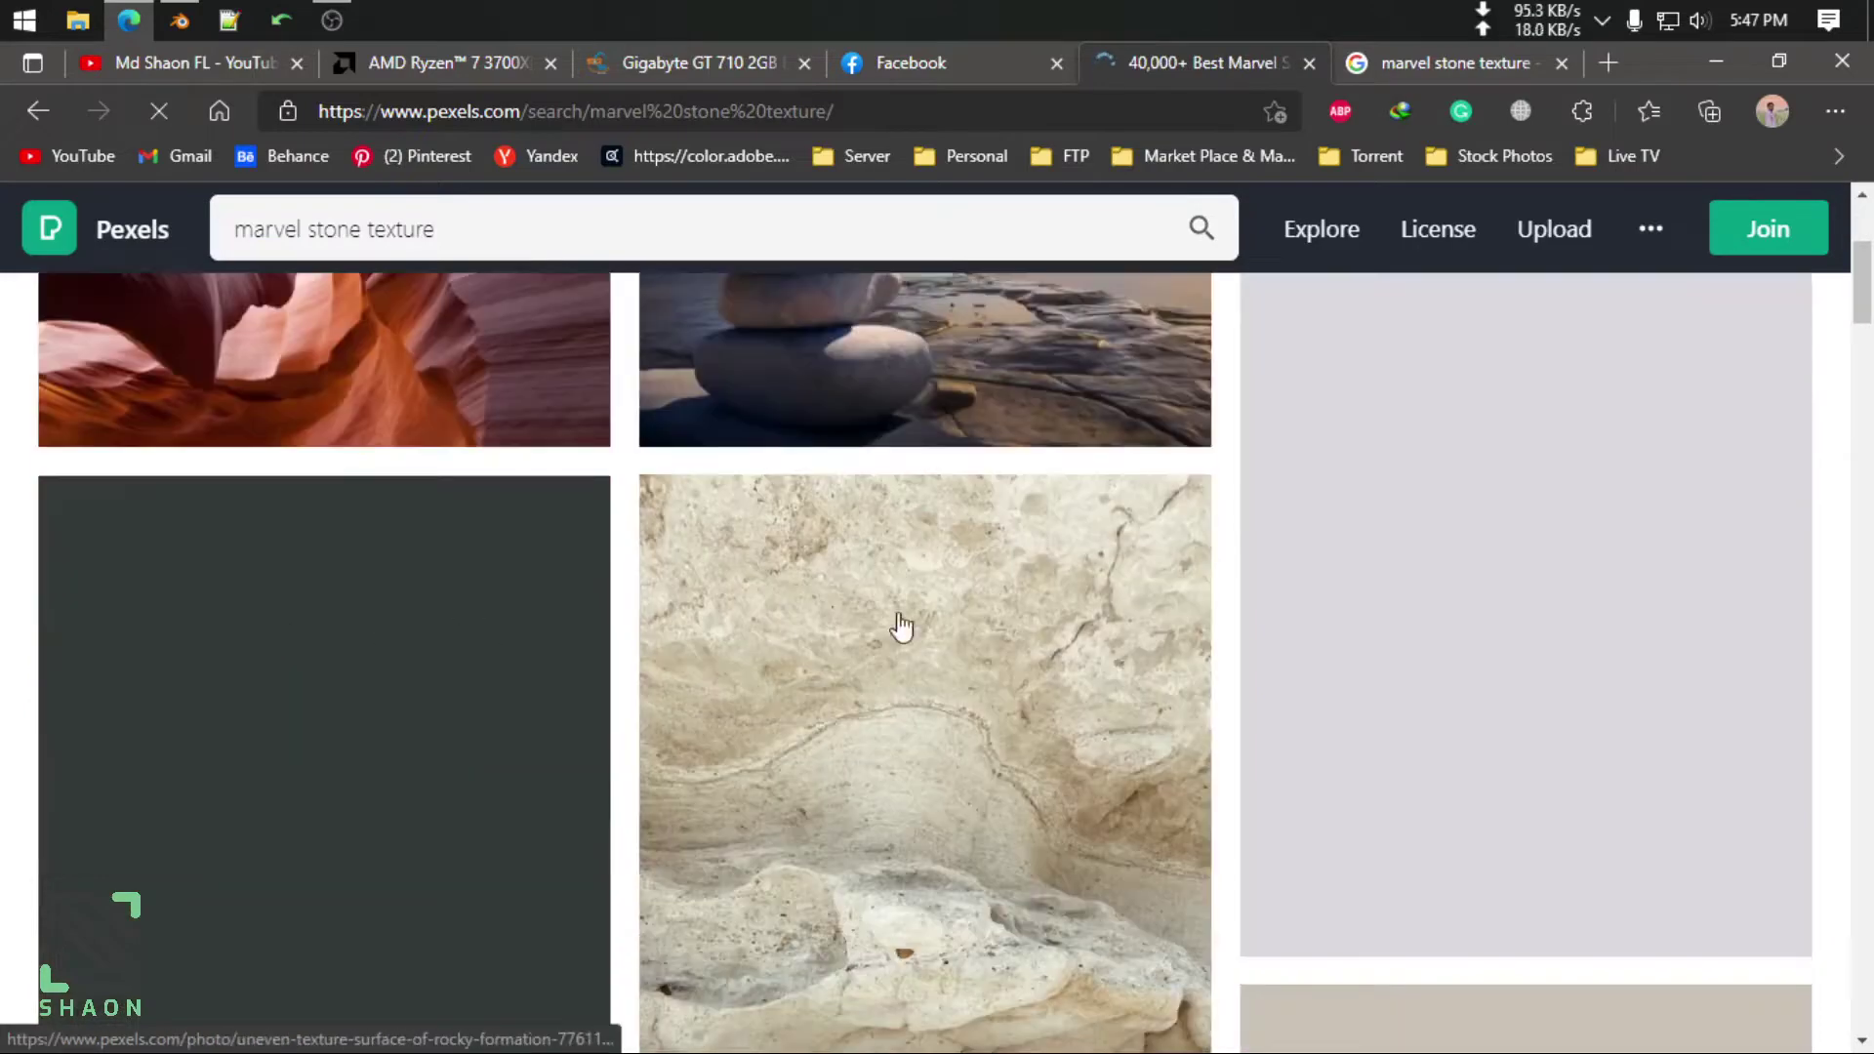
{"action": "scroll", "coordinate": [1189, 662], "scroll_direction": "down", "scroll_amount": 4}
{"action": "scroll", "coordinate": [1141, 660], "scroll_direction": "down", "scroll_amount": 5}
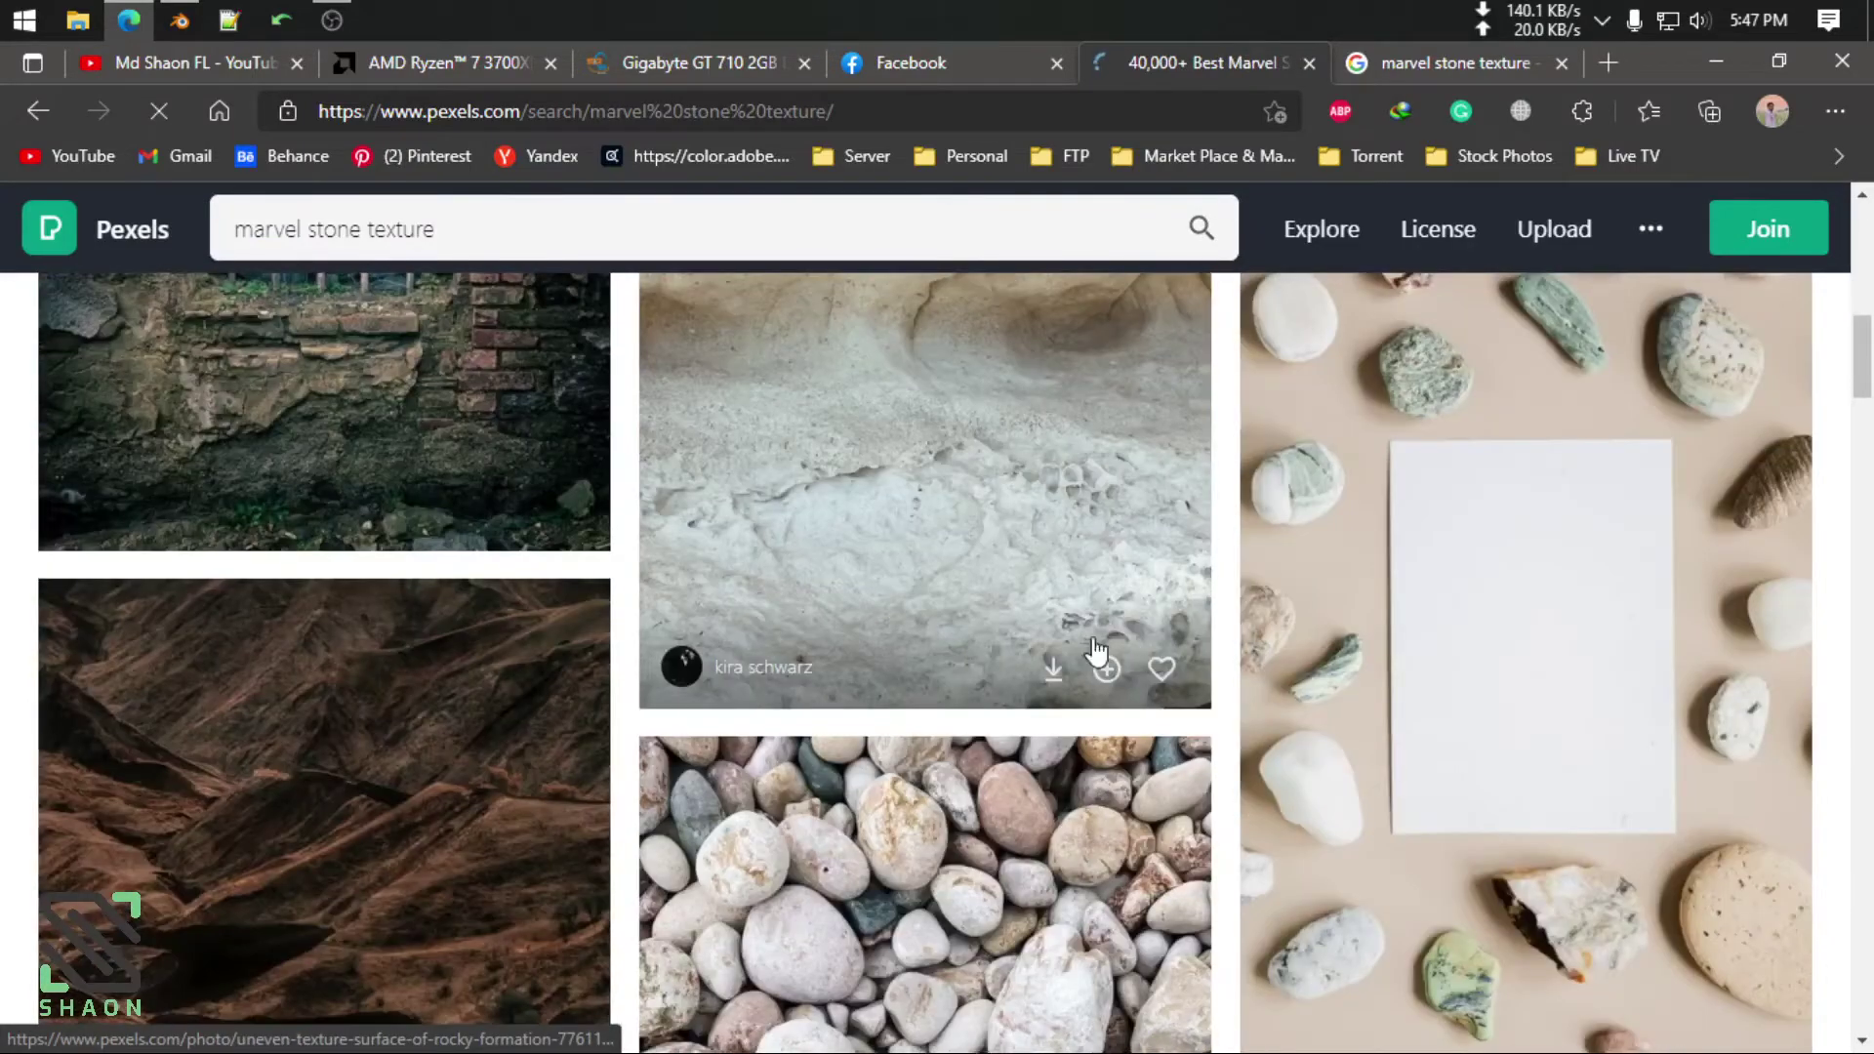
{"action": "scroll", "coordinate": [929, 662], "scroll_direction": "down", "scroll_amount": 5}
{"action": "scroll", "coordinate": [928, 665], "scroll_direction": "down", "scroll_amount": 4}
{"action": "scroll", "coordinate": [928, 666], "scroll_direction": "down", "scroll_amount": 2}
{"action": "scroll", "coordinate": [1485, 635], "scroll_direction": "up", "scroll_amount": 1}
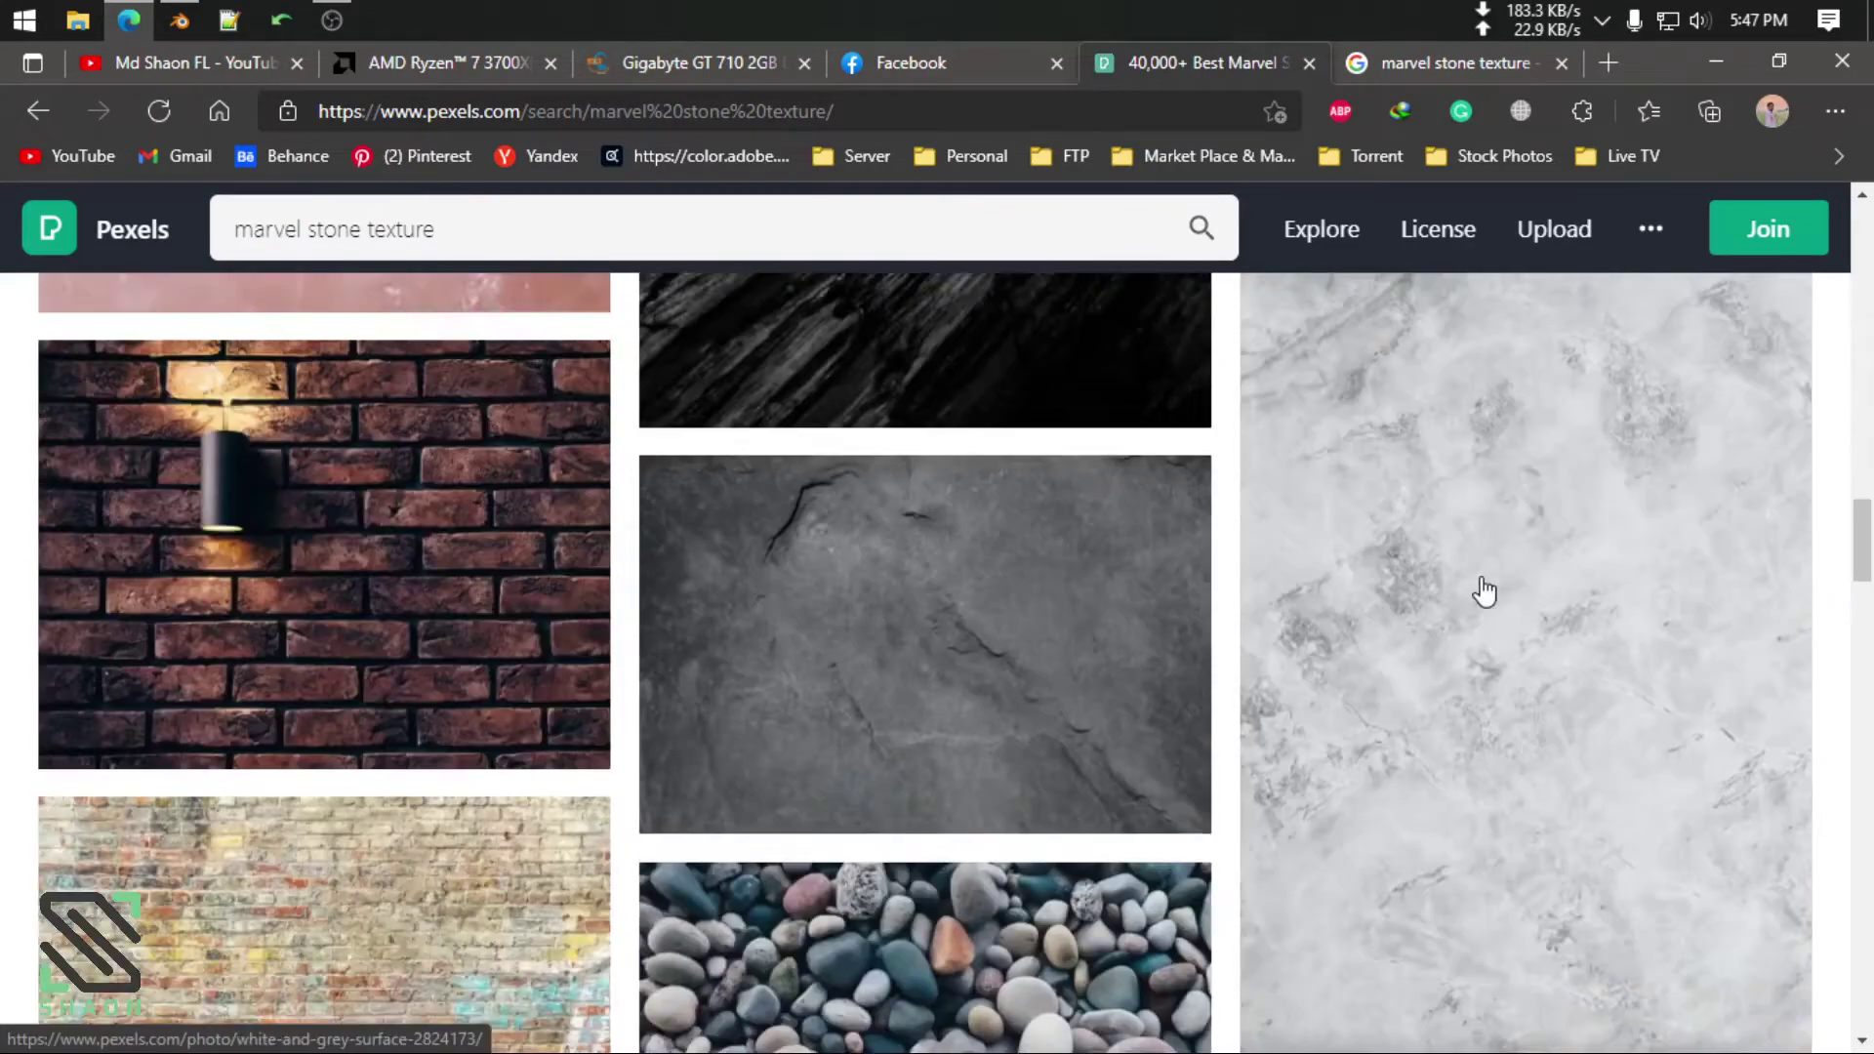
{"action": "right_click", "coordinate": [1503, 574]}
{"action": "left_click", "coordinate": [1168, 235]}
{"action": "scroll", "coordinate": [979, 556], "scroll_direction": "up", "scroll_amount": 1}
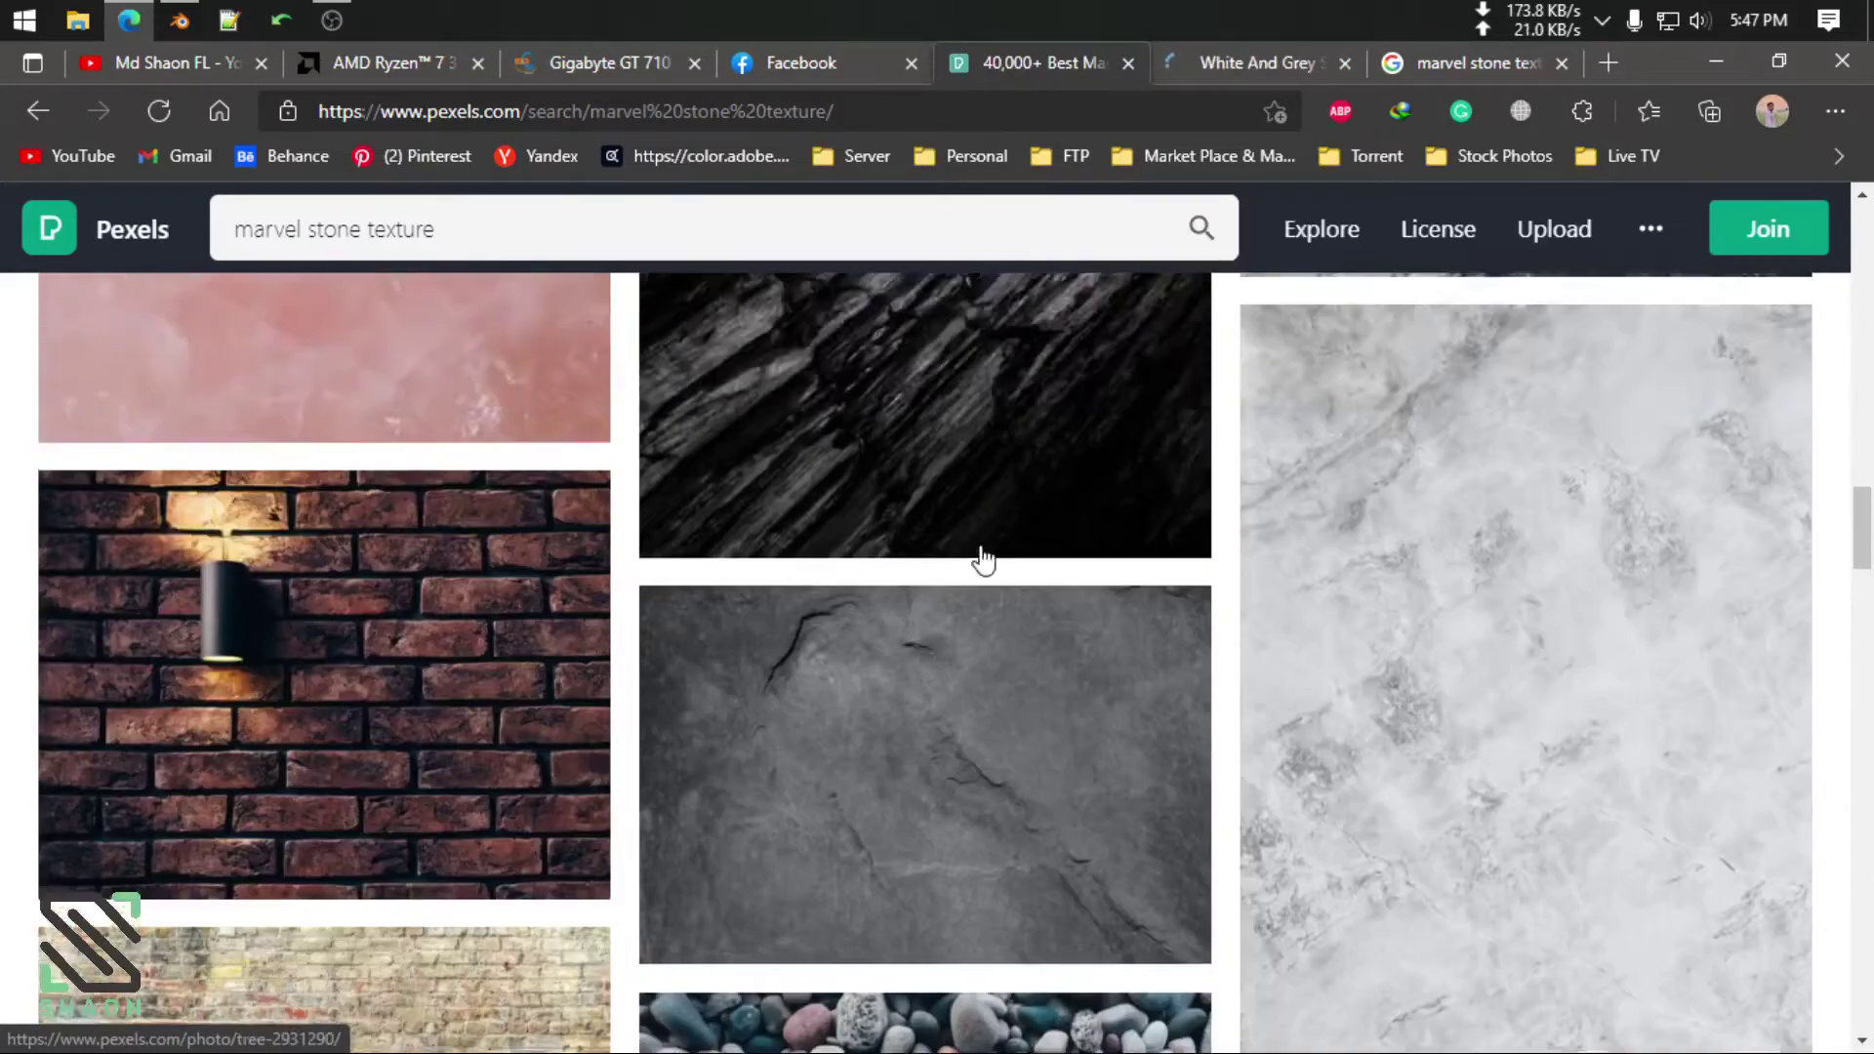
{"action": "scroll", "coordinate": [979, 556], "scroll_direction": "up", "scroll_amount": 6}
{"action": "left_click", "coordinate": [477, 234]}
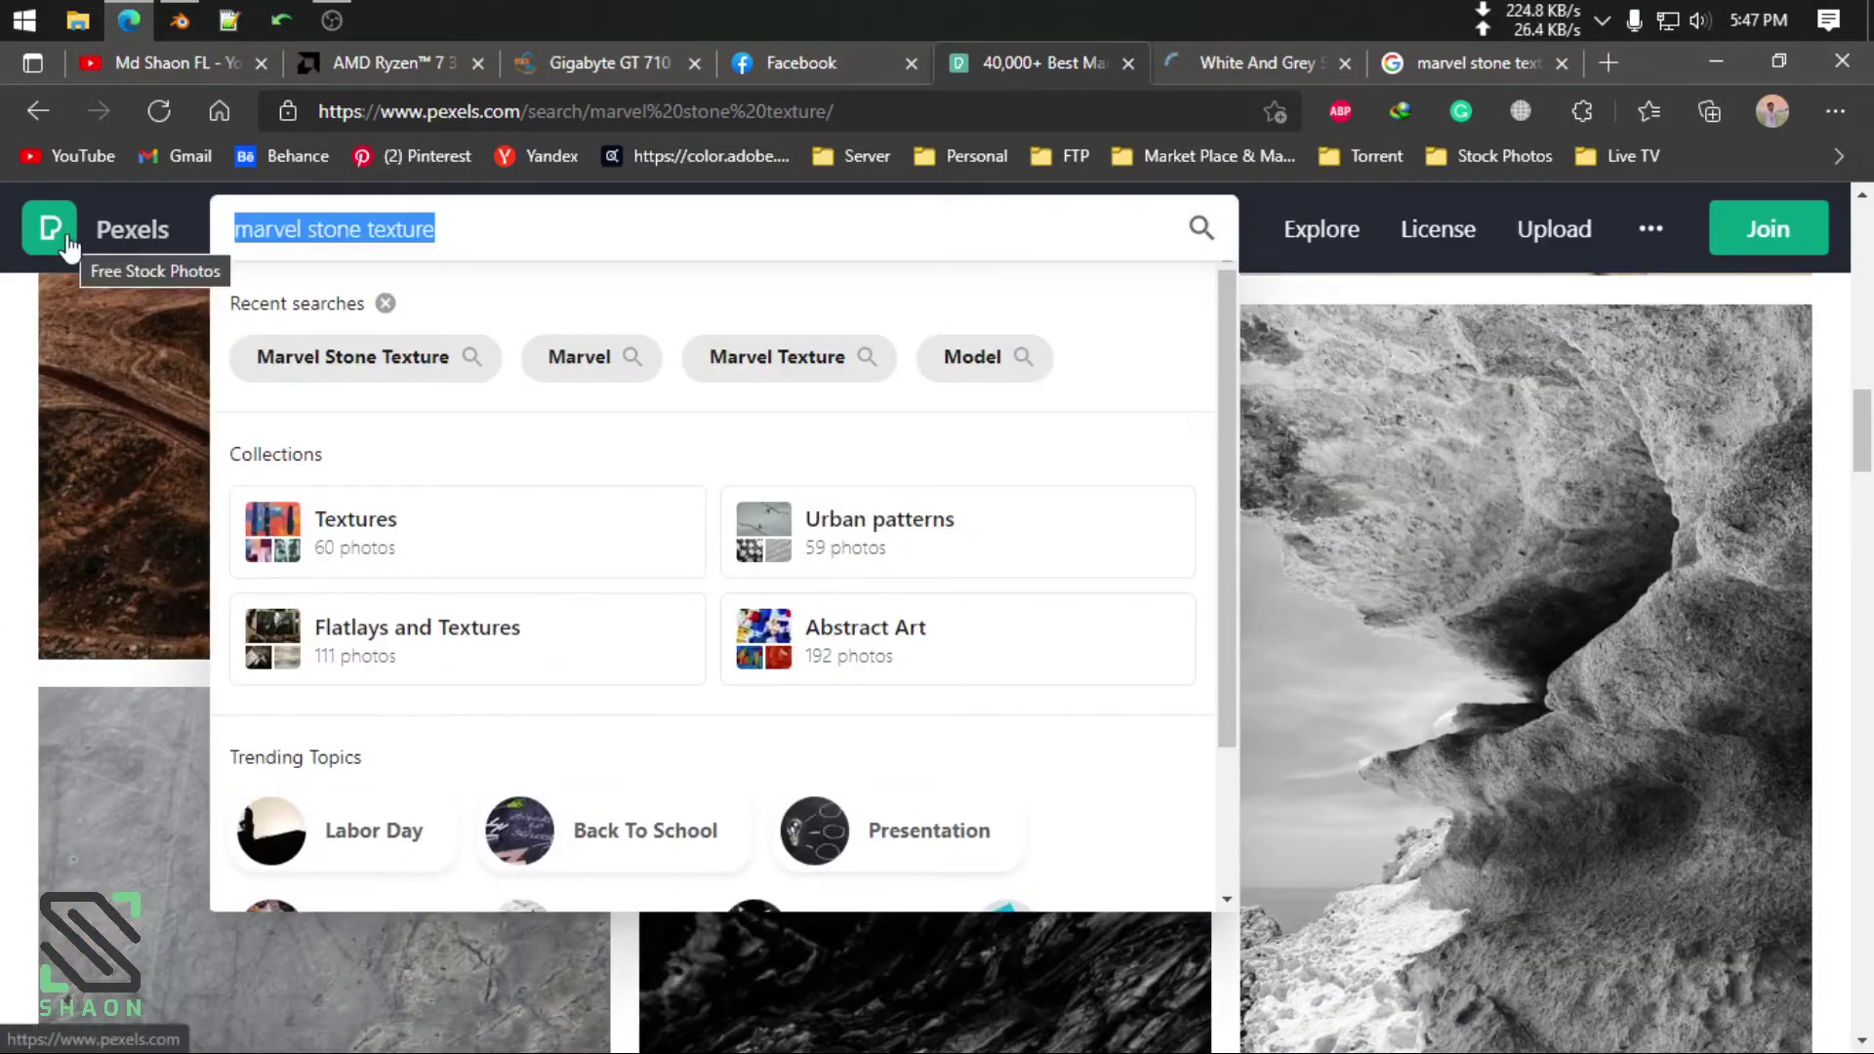
Search Pexels for 'ocan', then switch to the 'ocean waves' suggestion and browse the photos
{"action": "type", "text": "oca"}
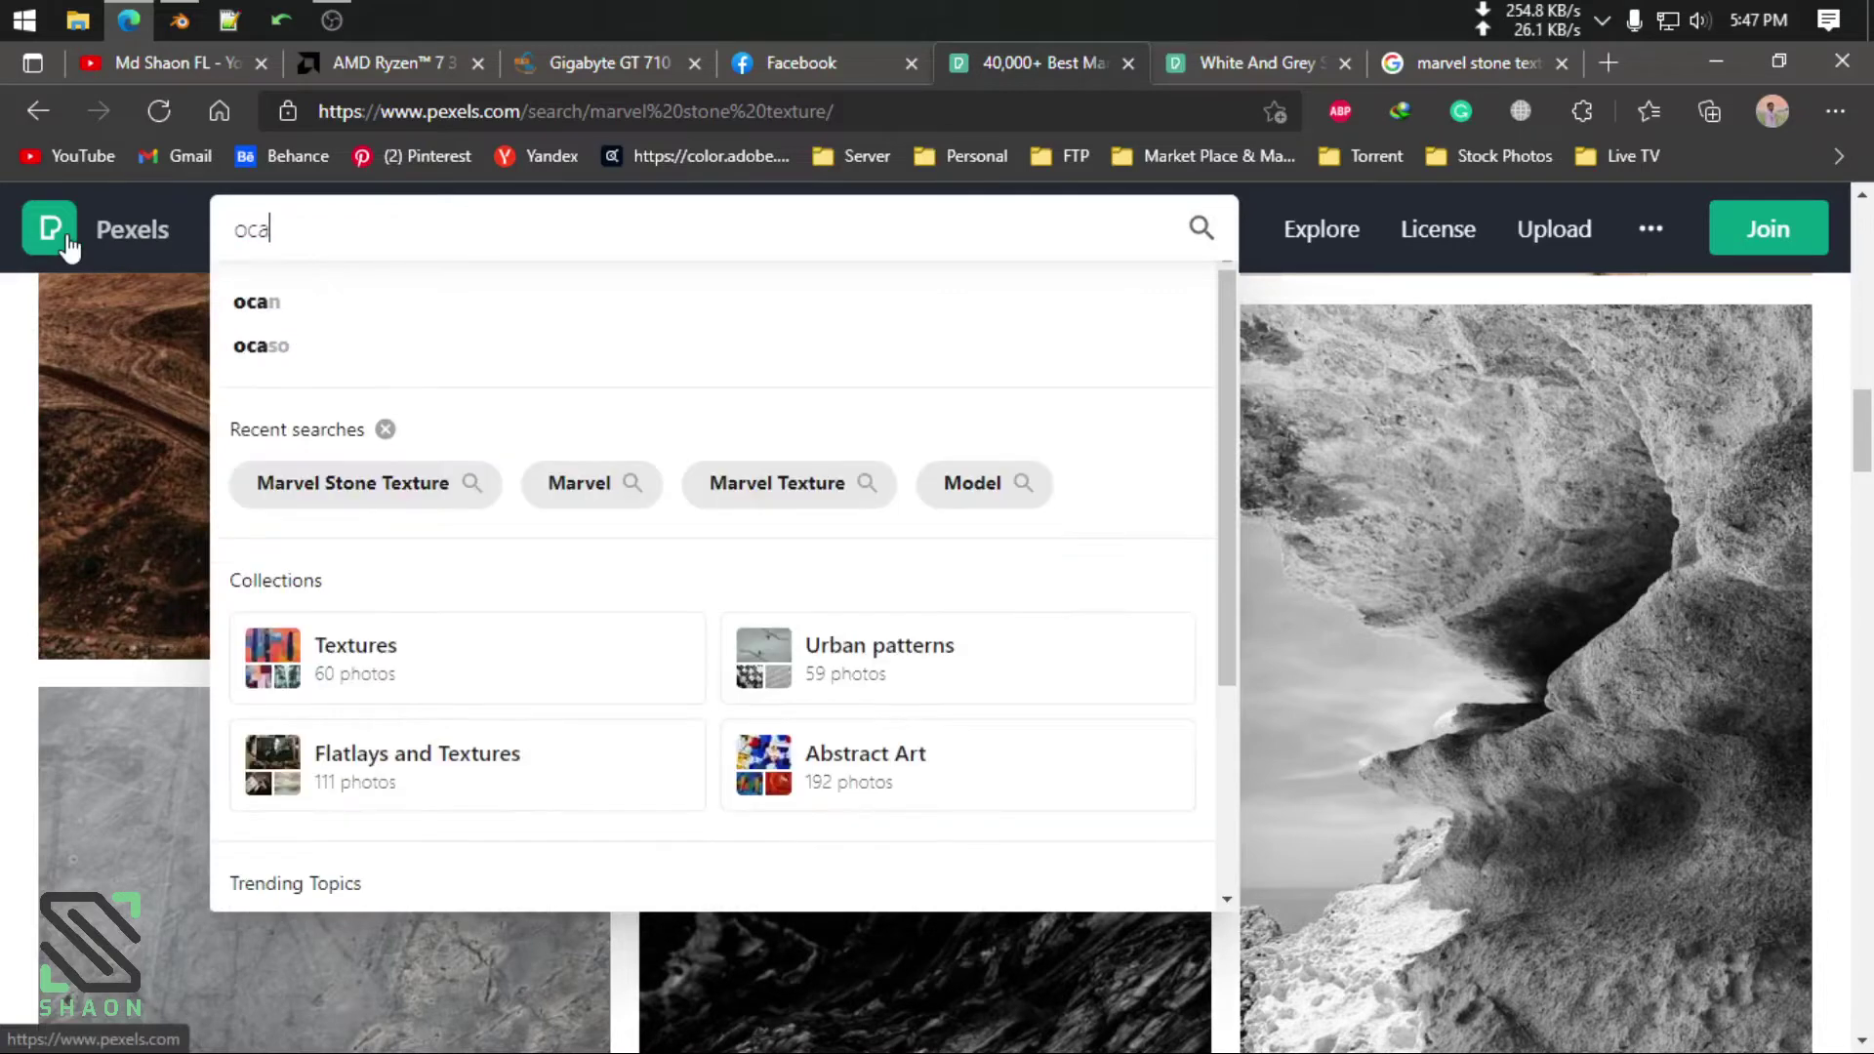
{"action": "type", "text": "n"}
{"action": "key", "text": "Return"}
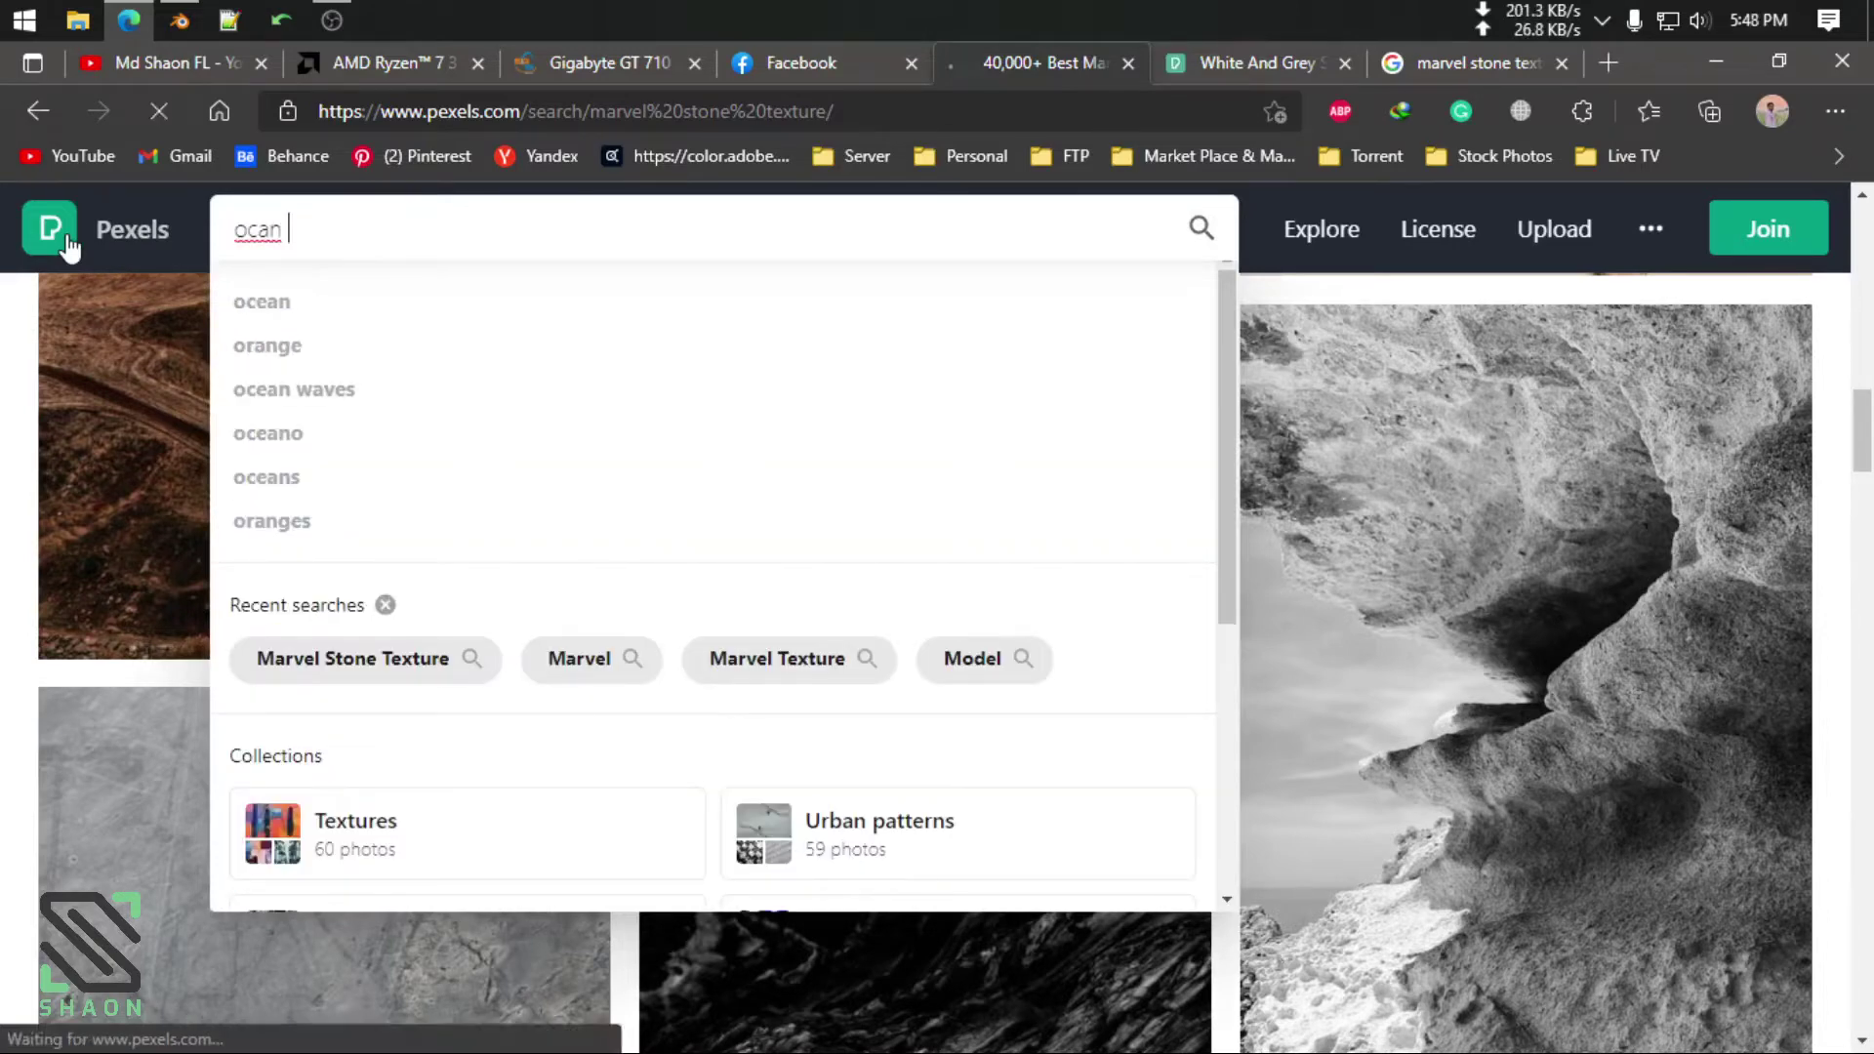
{"action": "scroll", "coordinate": [1773, 619], "scroll_direction": "down", "scroll_amount": 5}
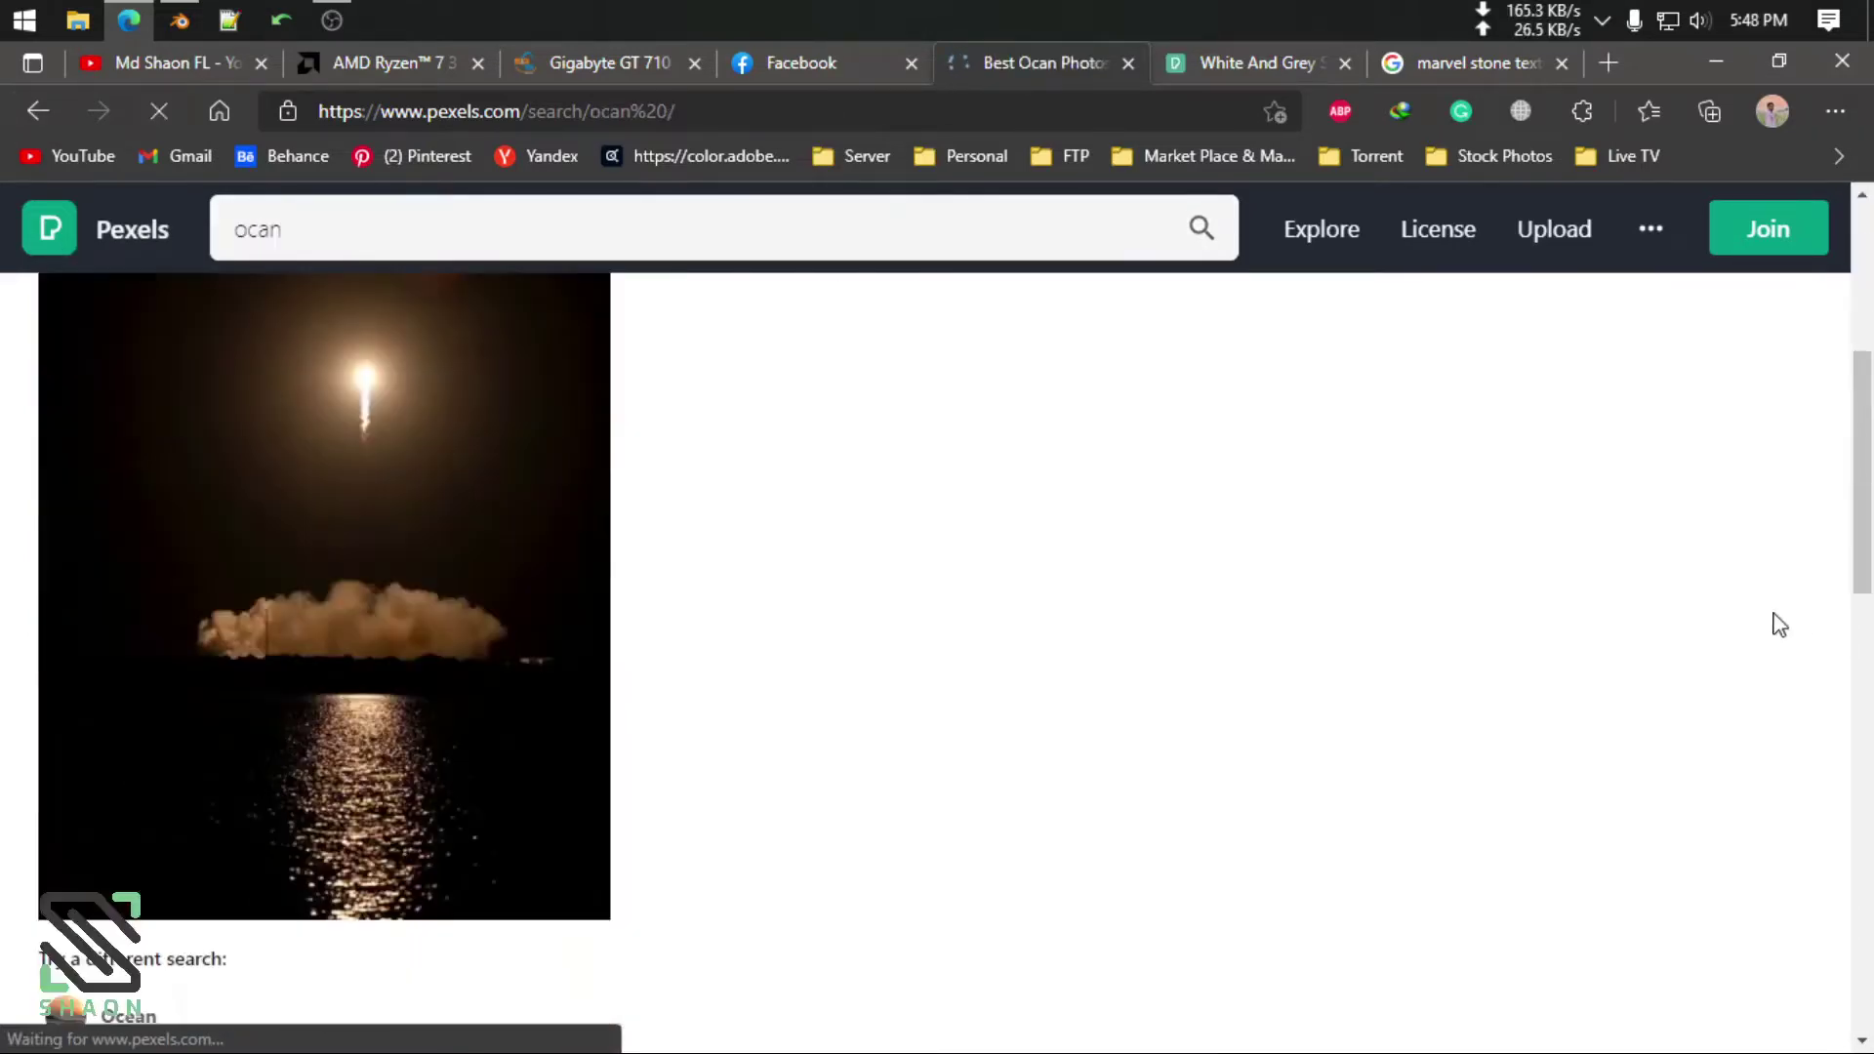
{"action": "scroll", "coordinate": [484, 818], "scroll_direction": "down", "scroll_amount": 3}
{"action": "scroll", "coordinate": [483, 818], "scroll_direction": "down", "scroll_amount": 5}
{"action": "scroll", "coordinate": [1243, 662], "scroll_direction": "down", "scroll_amount": 3}
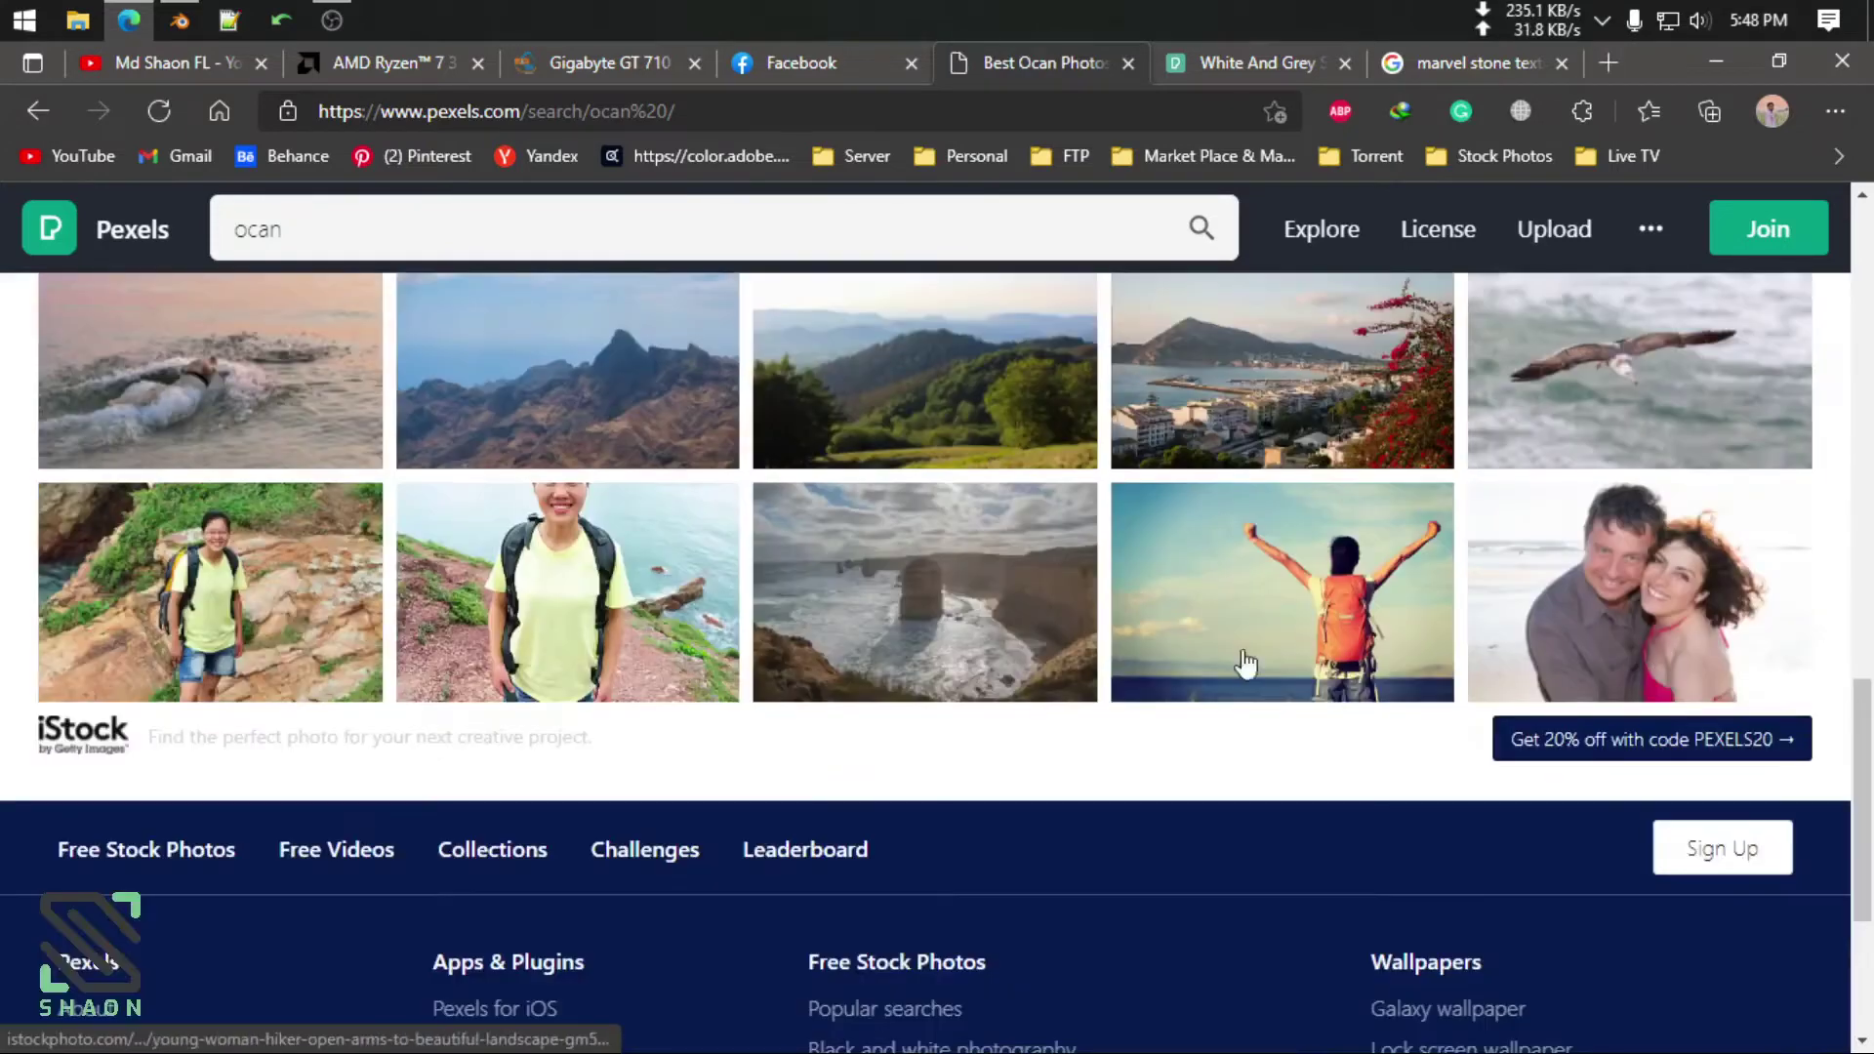
{"action": "scroll", "coordinate": [799, 576], "scroll_direction": "up", "scroll_amount": 4}
{"action": "scroll", "coordinate": [798, 575], "scroll_direction": "up", "scroll_amount": 10}
{"action": "left_click", "coordinate": [382, 249]}
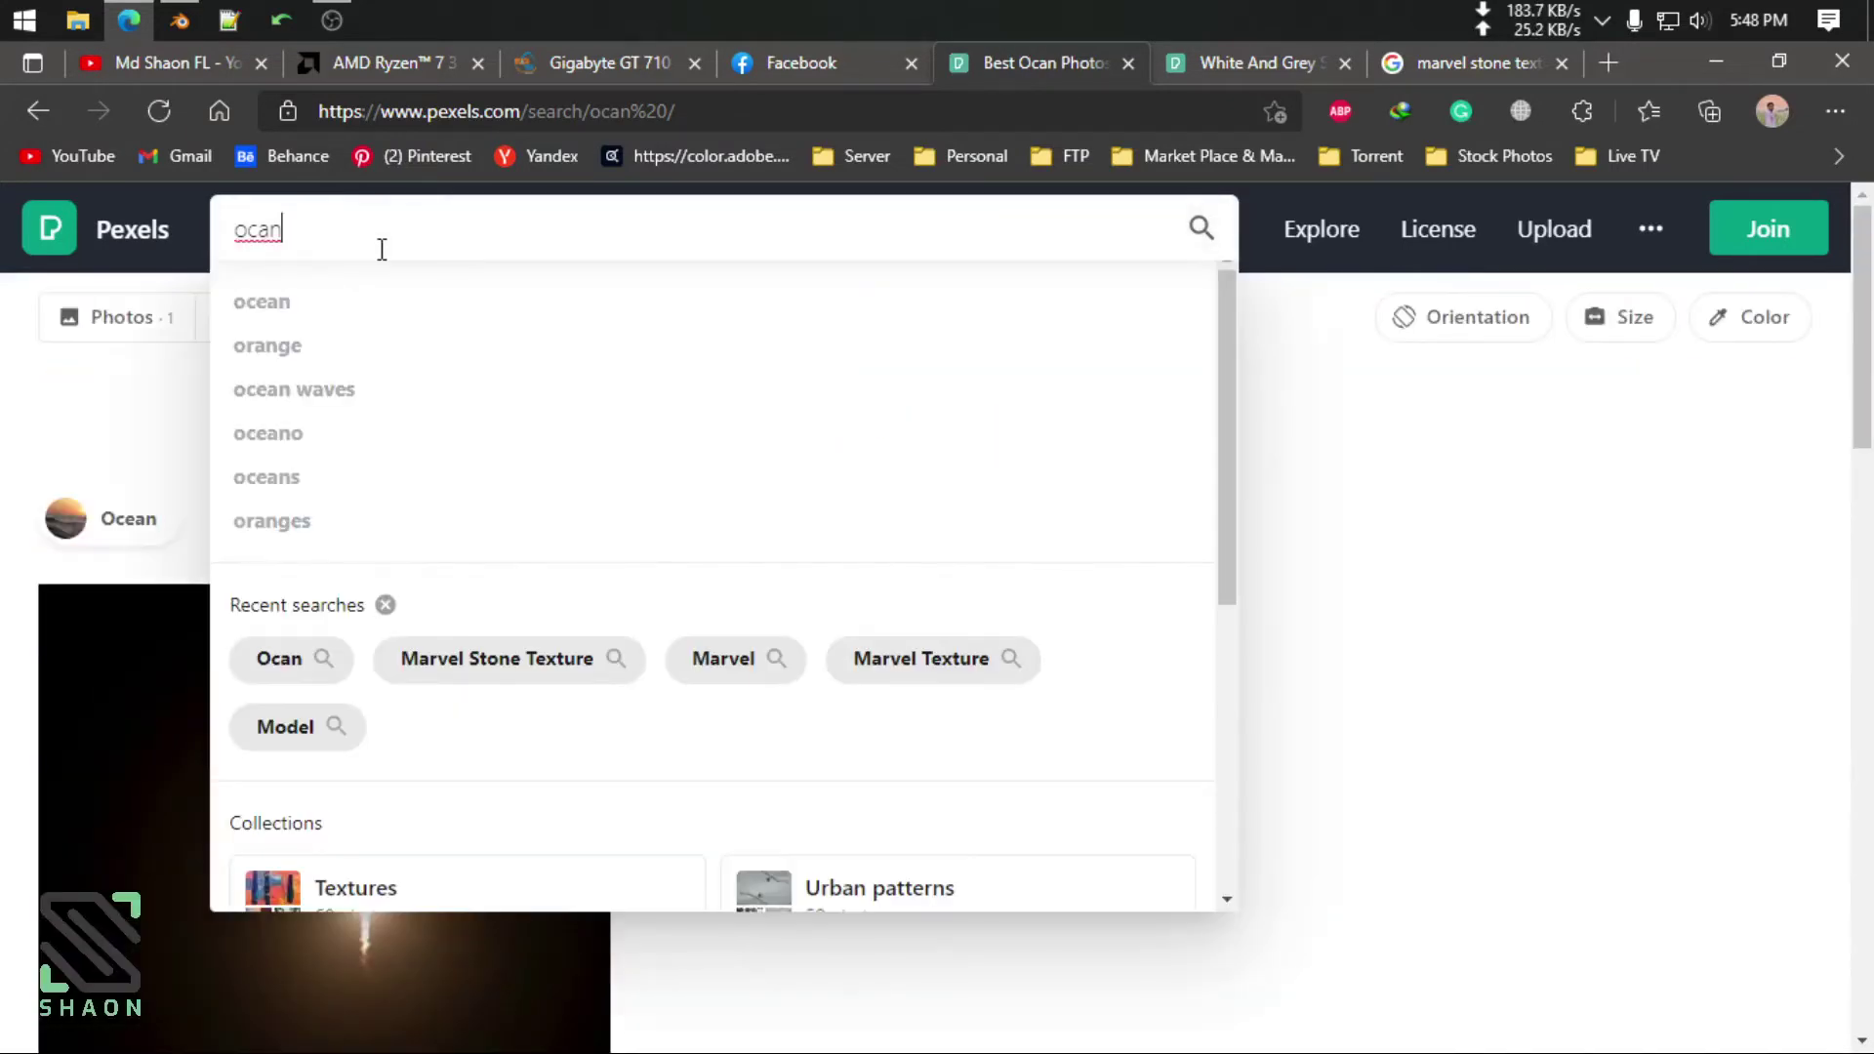
{"action": "left_click", "coordinate": [372, 387]}
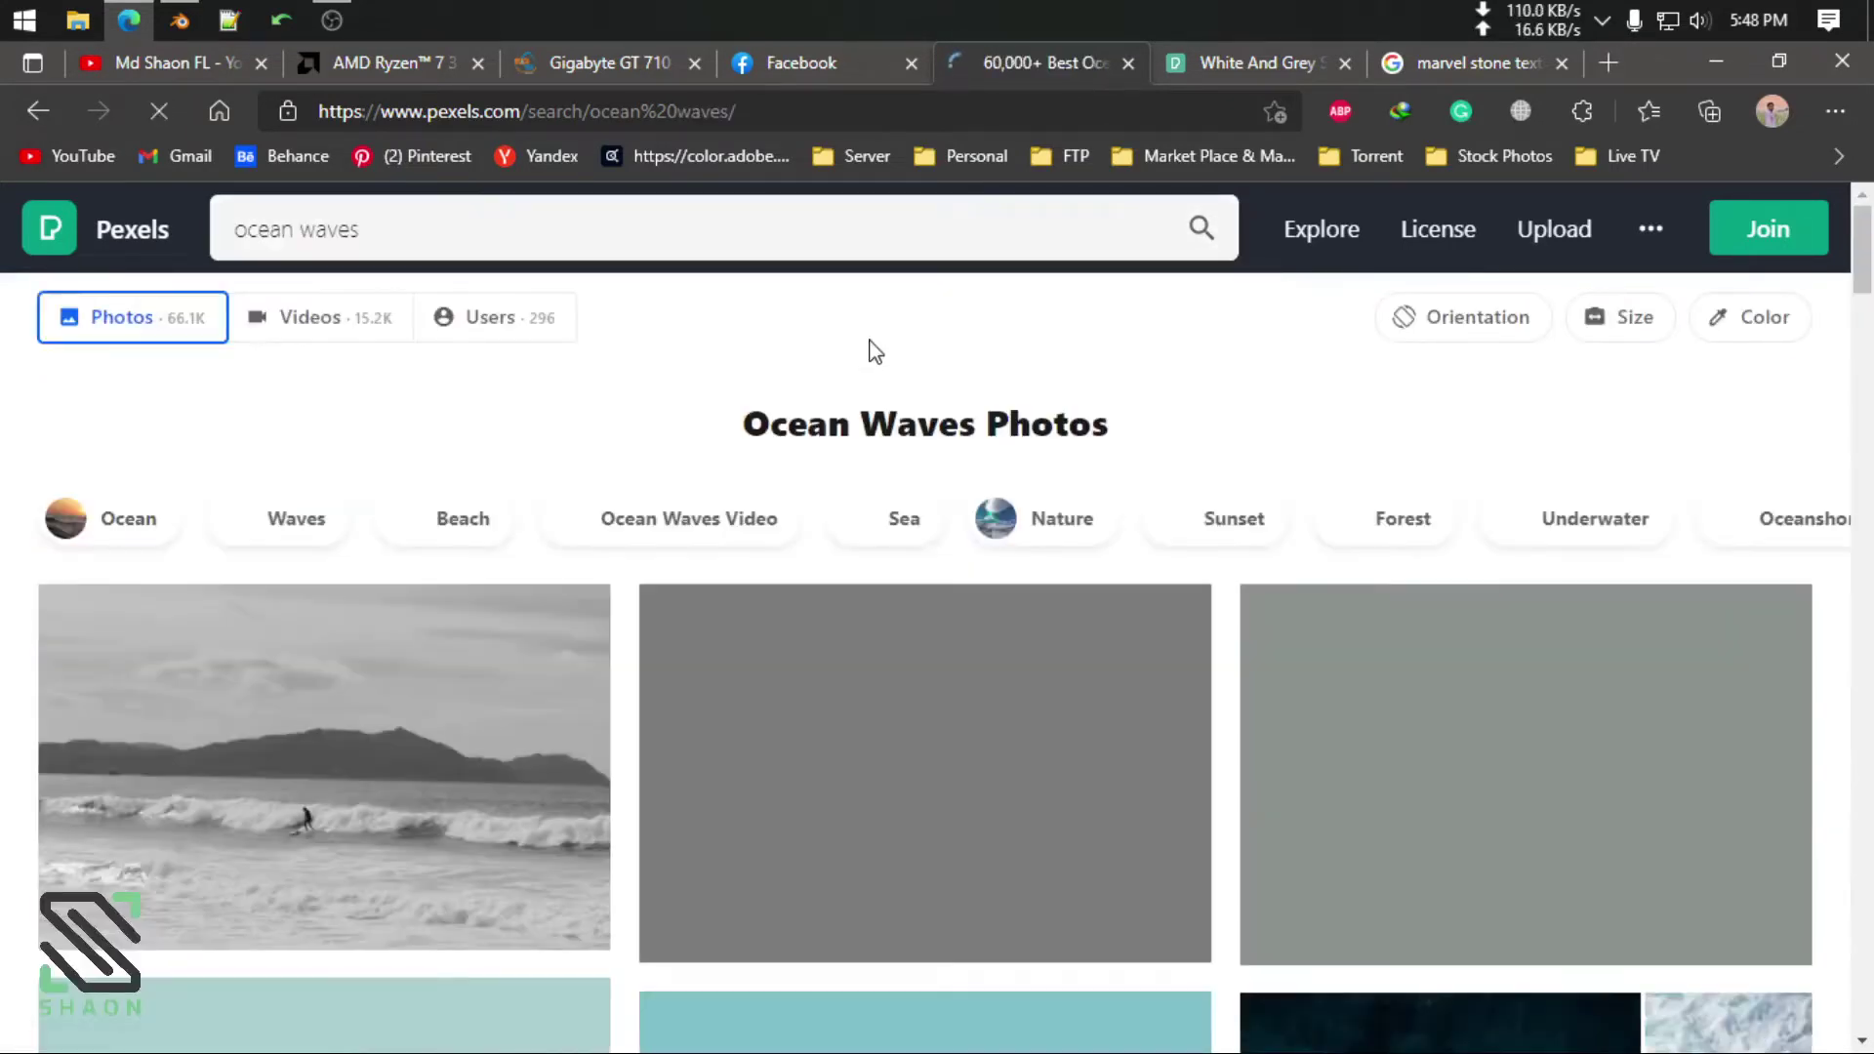
{"action": "scroll", "coordinate": [857, 349], "scroll_direction": "down", "scroll_amount": 5}
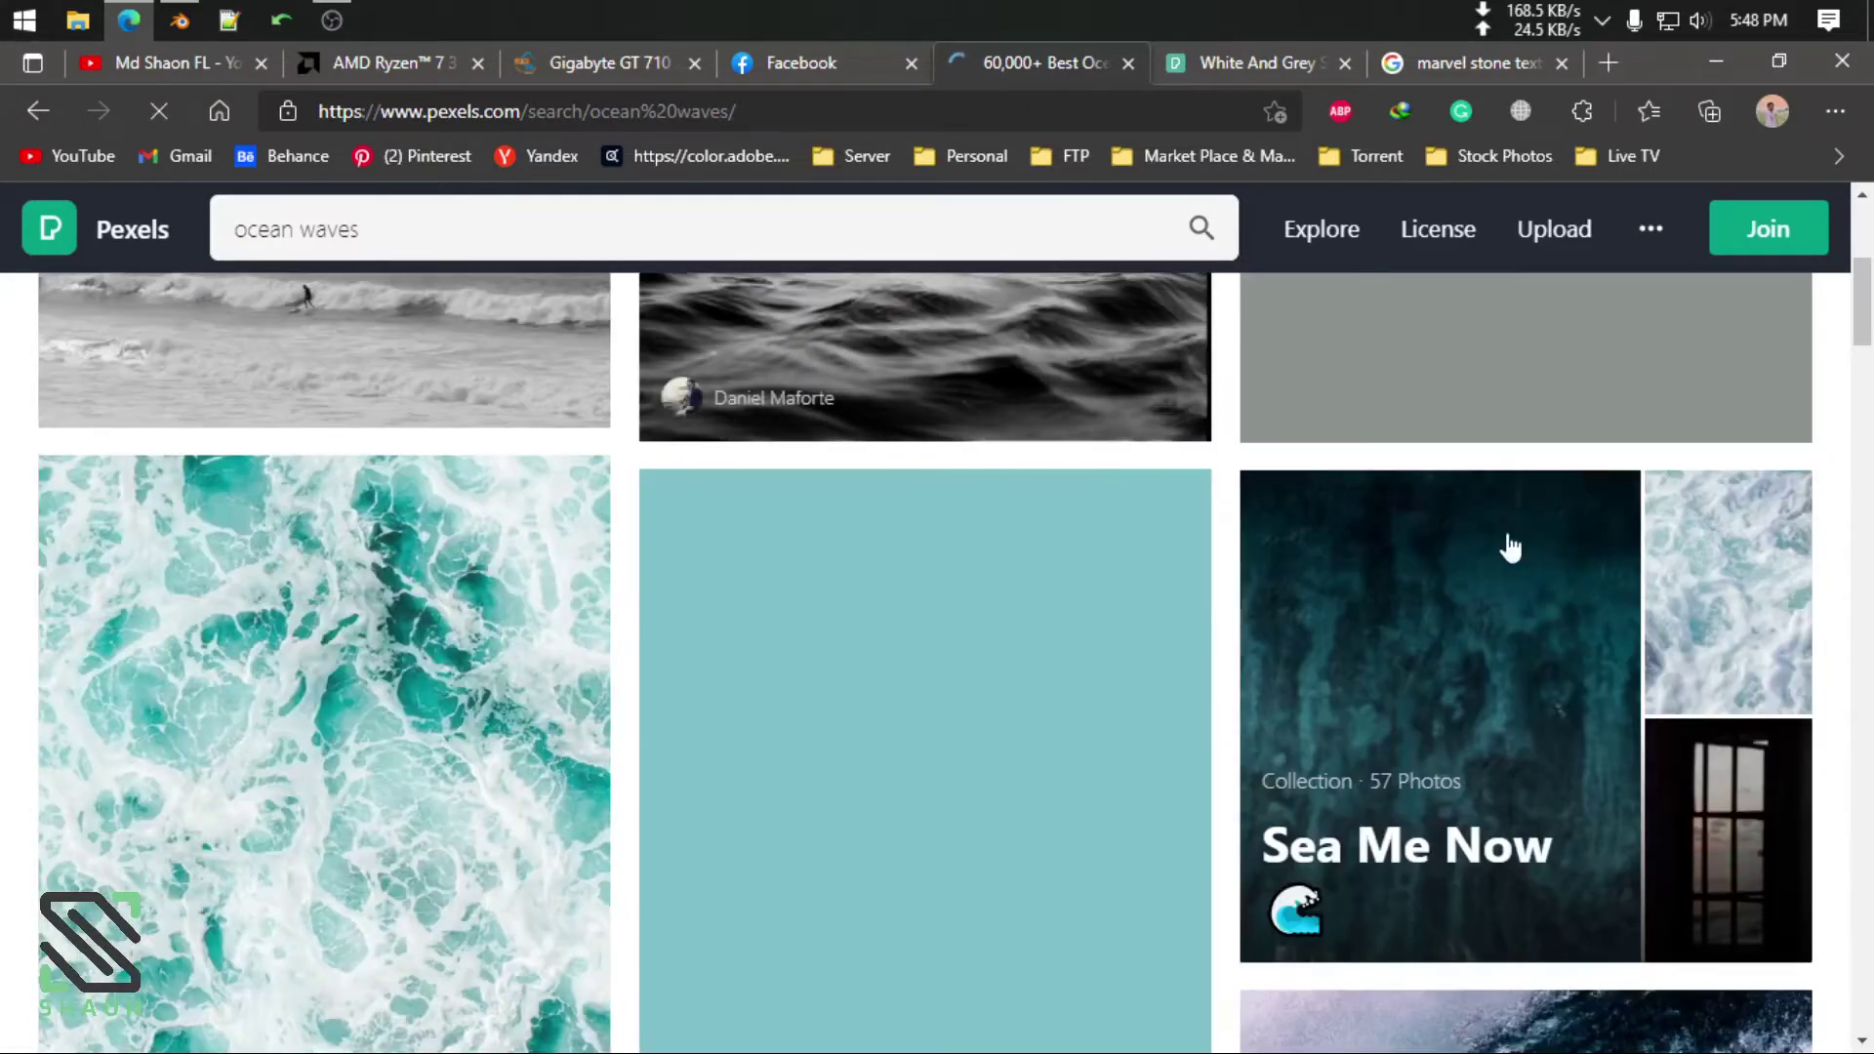
{"action": "scroll", "coordinate": [447, 662], "scroll_direction": "down", "scroll_amount": 3}
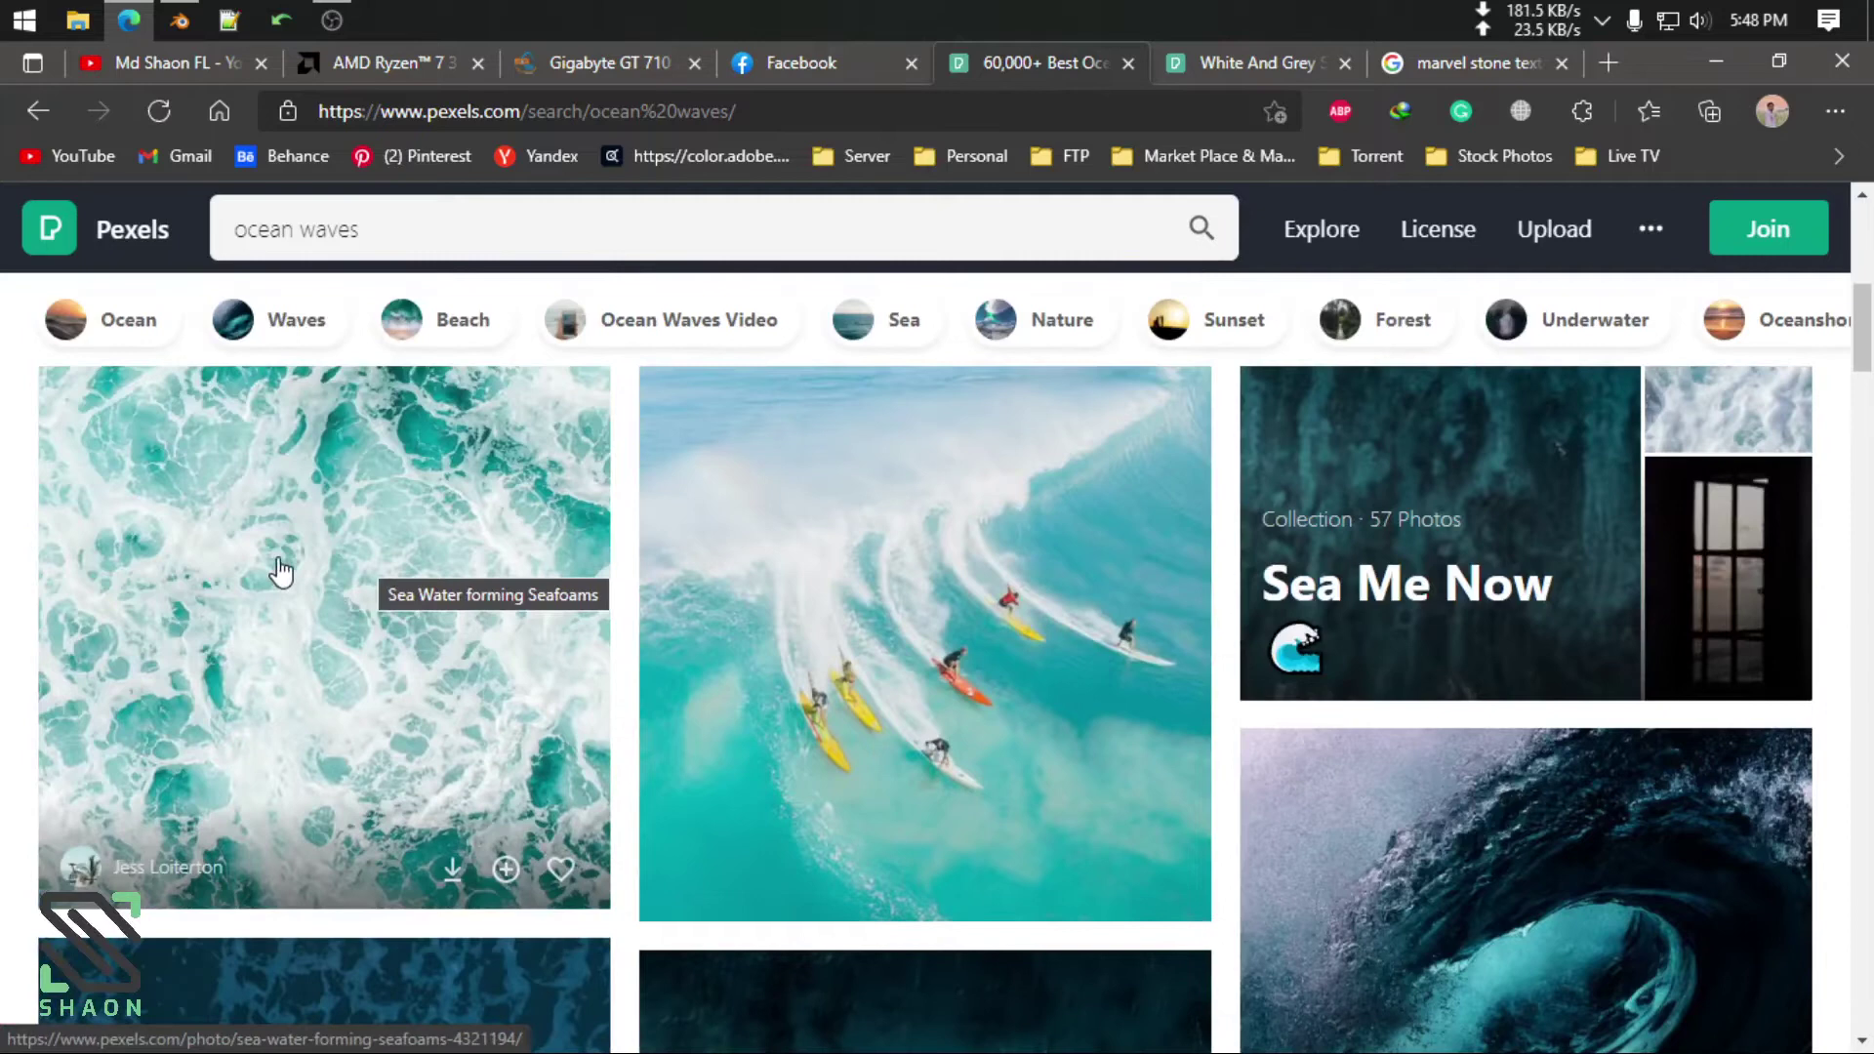
Open the sea-foam photo in a new tab and save the marble photo into Desktop\New Folder
{"action": "right_click", "coordinate": [280, 571]}
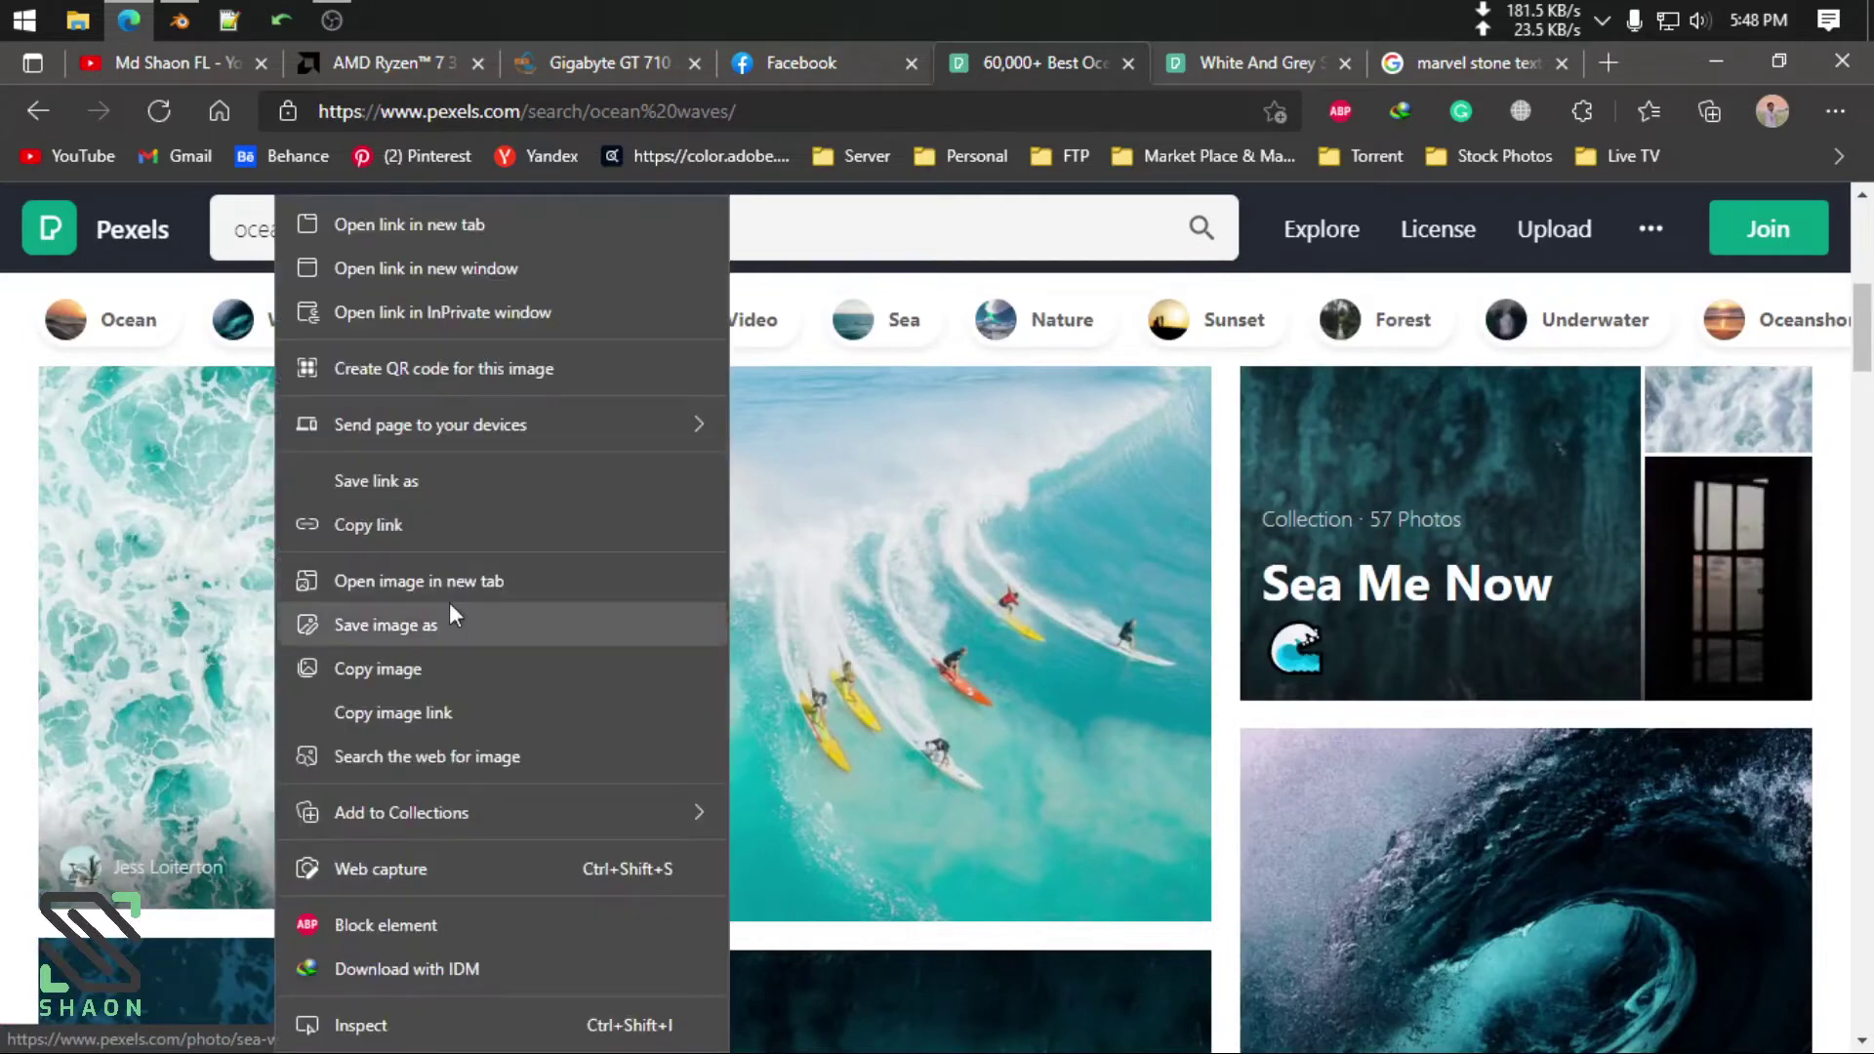
{"action": "left_click", "coordinate": [416, 217]}
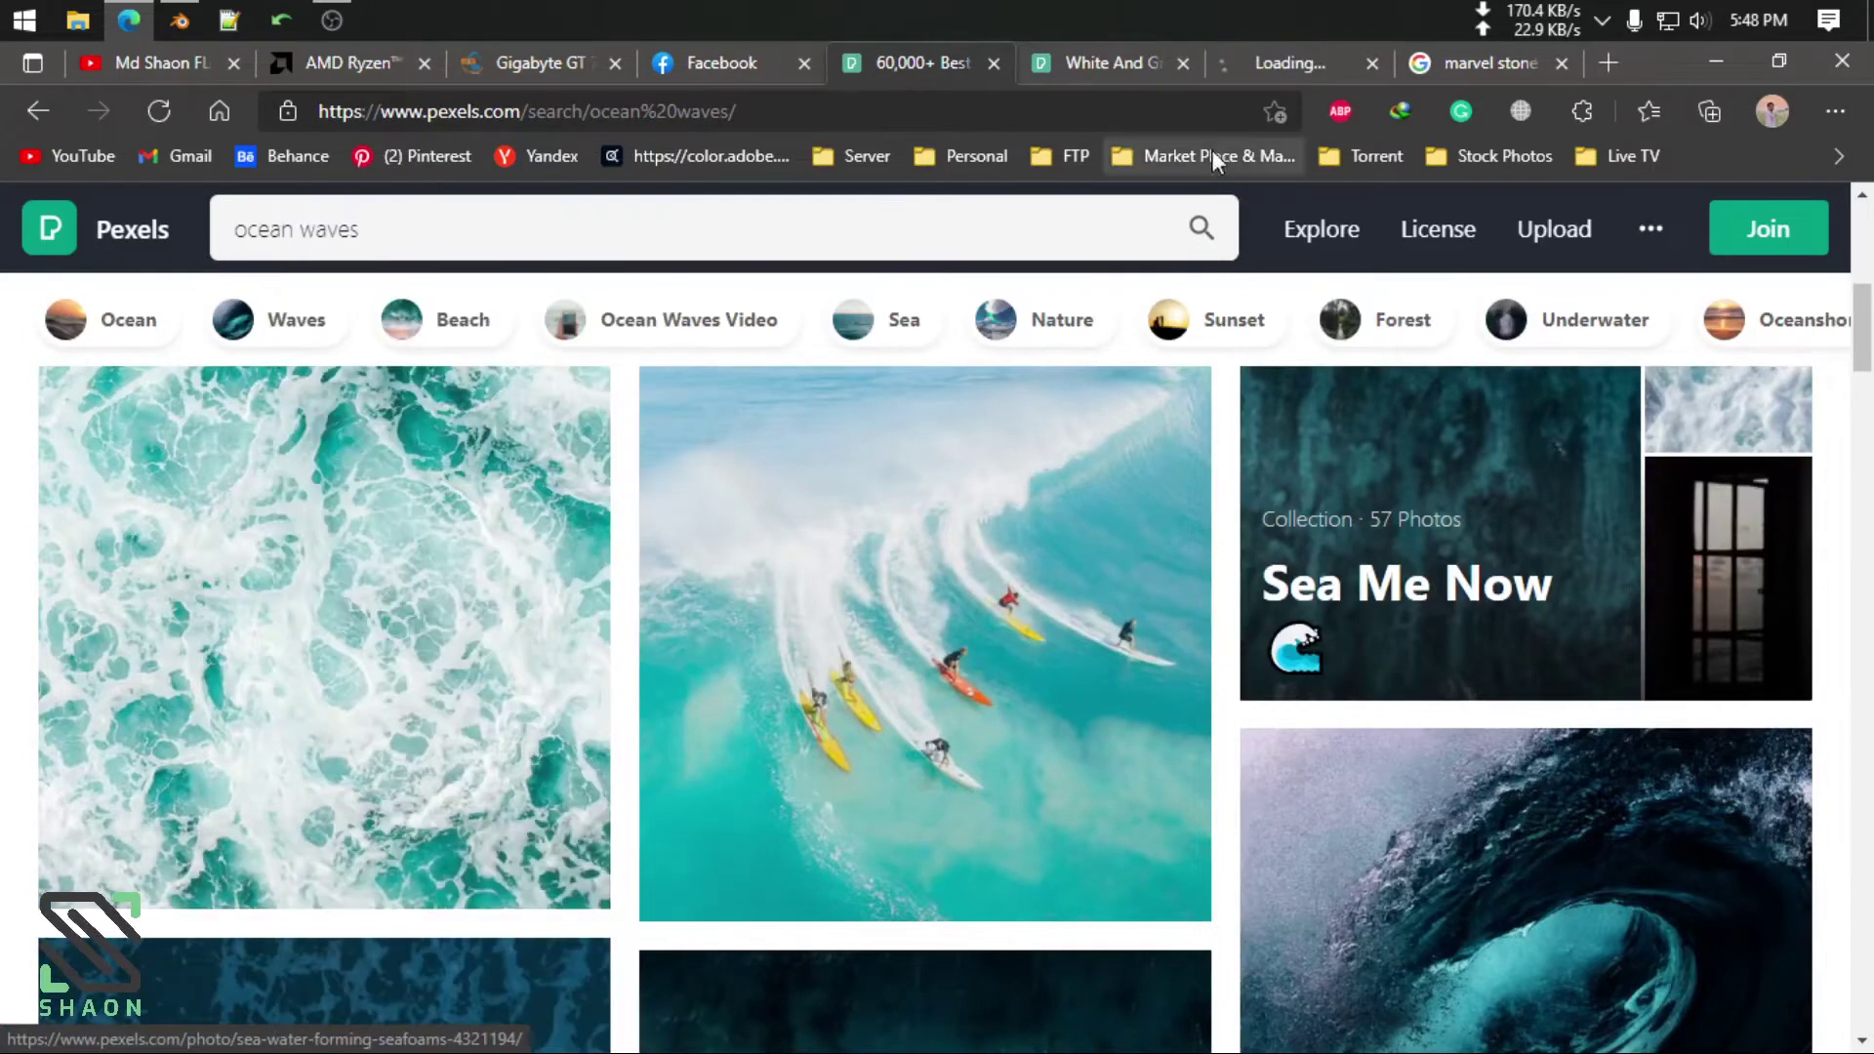
{"action": "left_click", "coordinate": [1084, 62]}
{"action": "left_click", "coordinate": [1542, 364]}
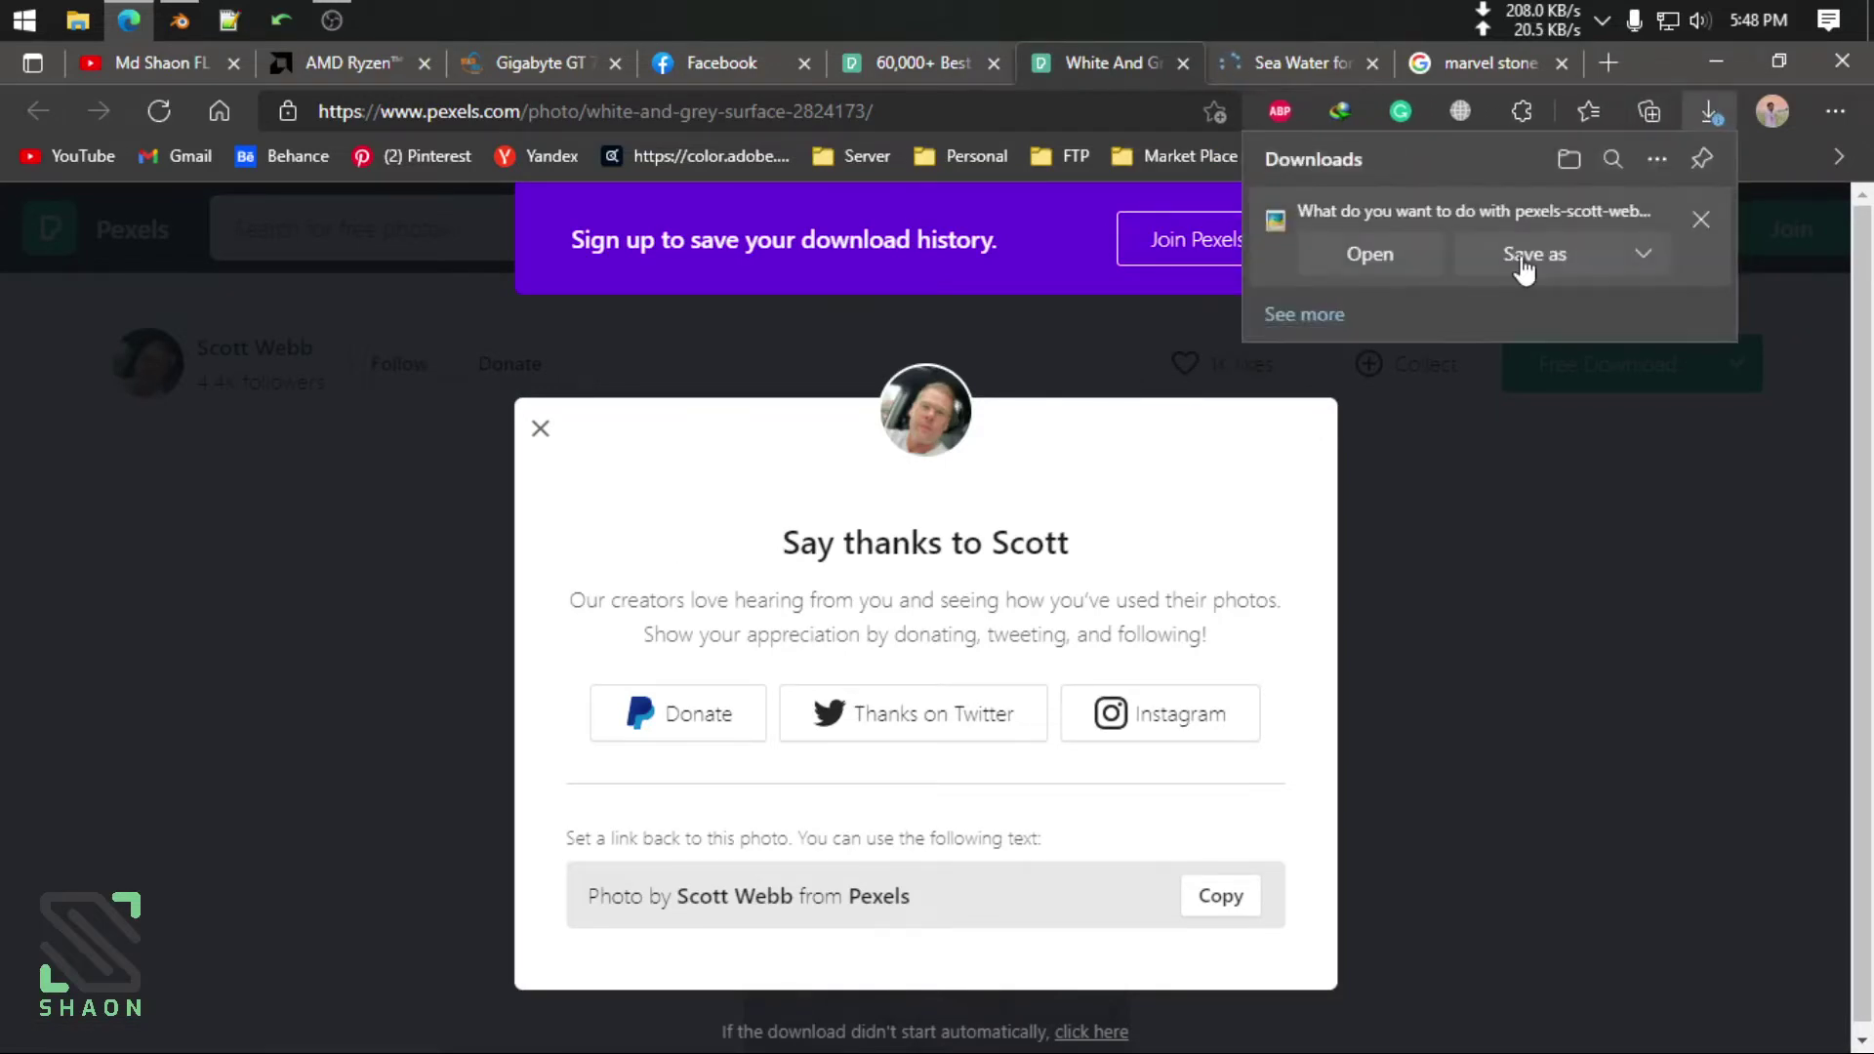
{"action": "left_click", "coordinate": [1518, 257]}
{"action": "left_click", "coordinate": [112, 255]}
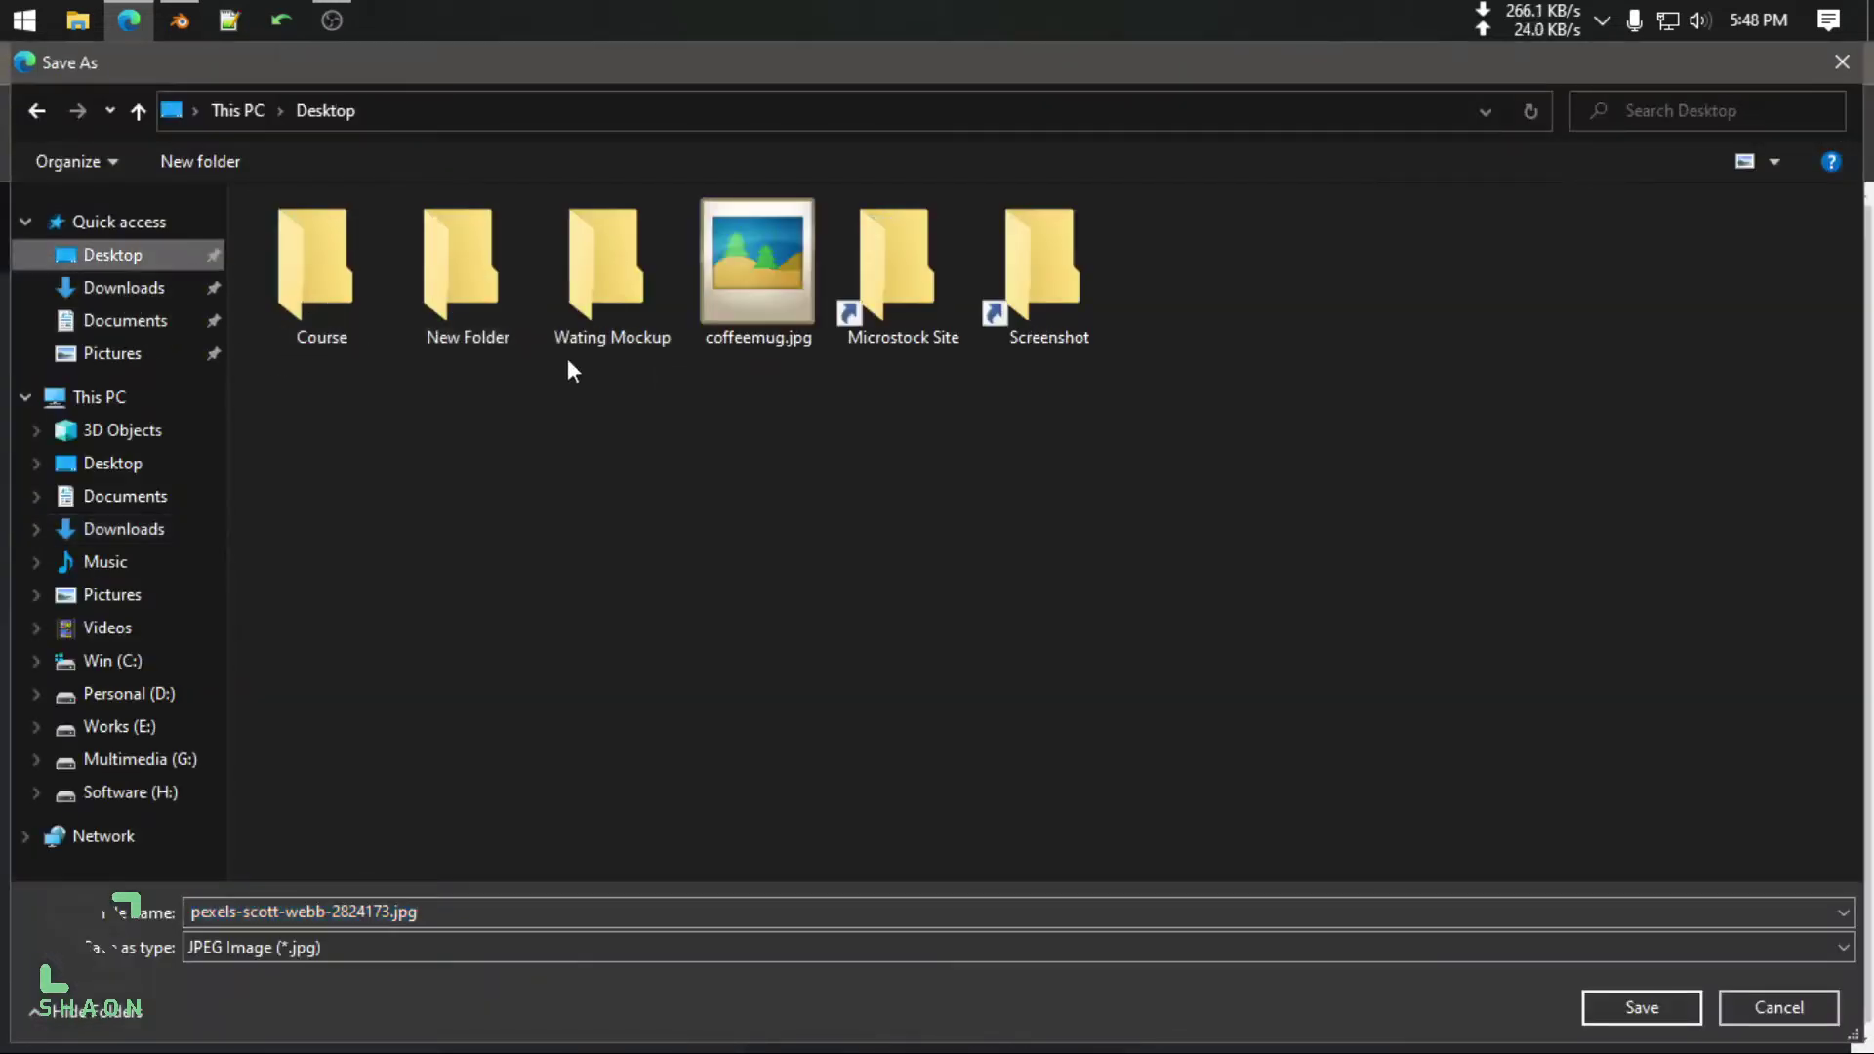
{"action": "double_click", "coordinate": [463, 263]}
{"action": "left_click", "coordinate": [1659, 1008]}
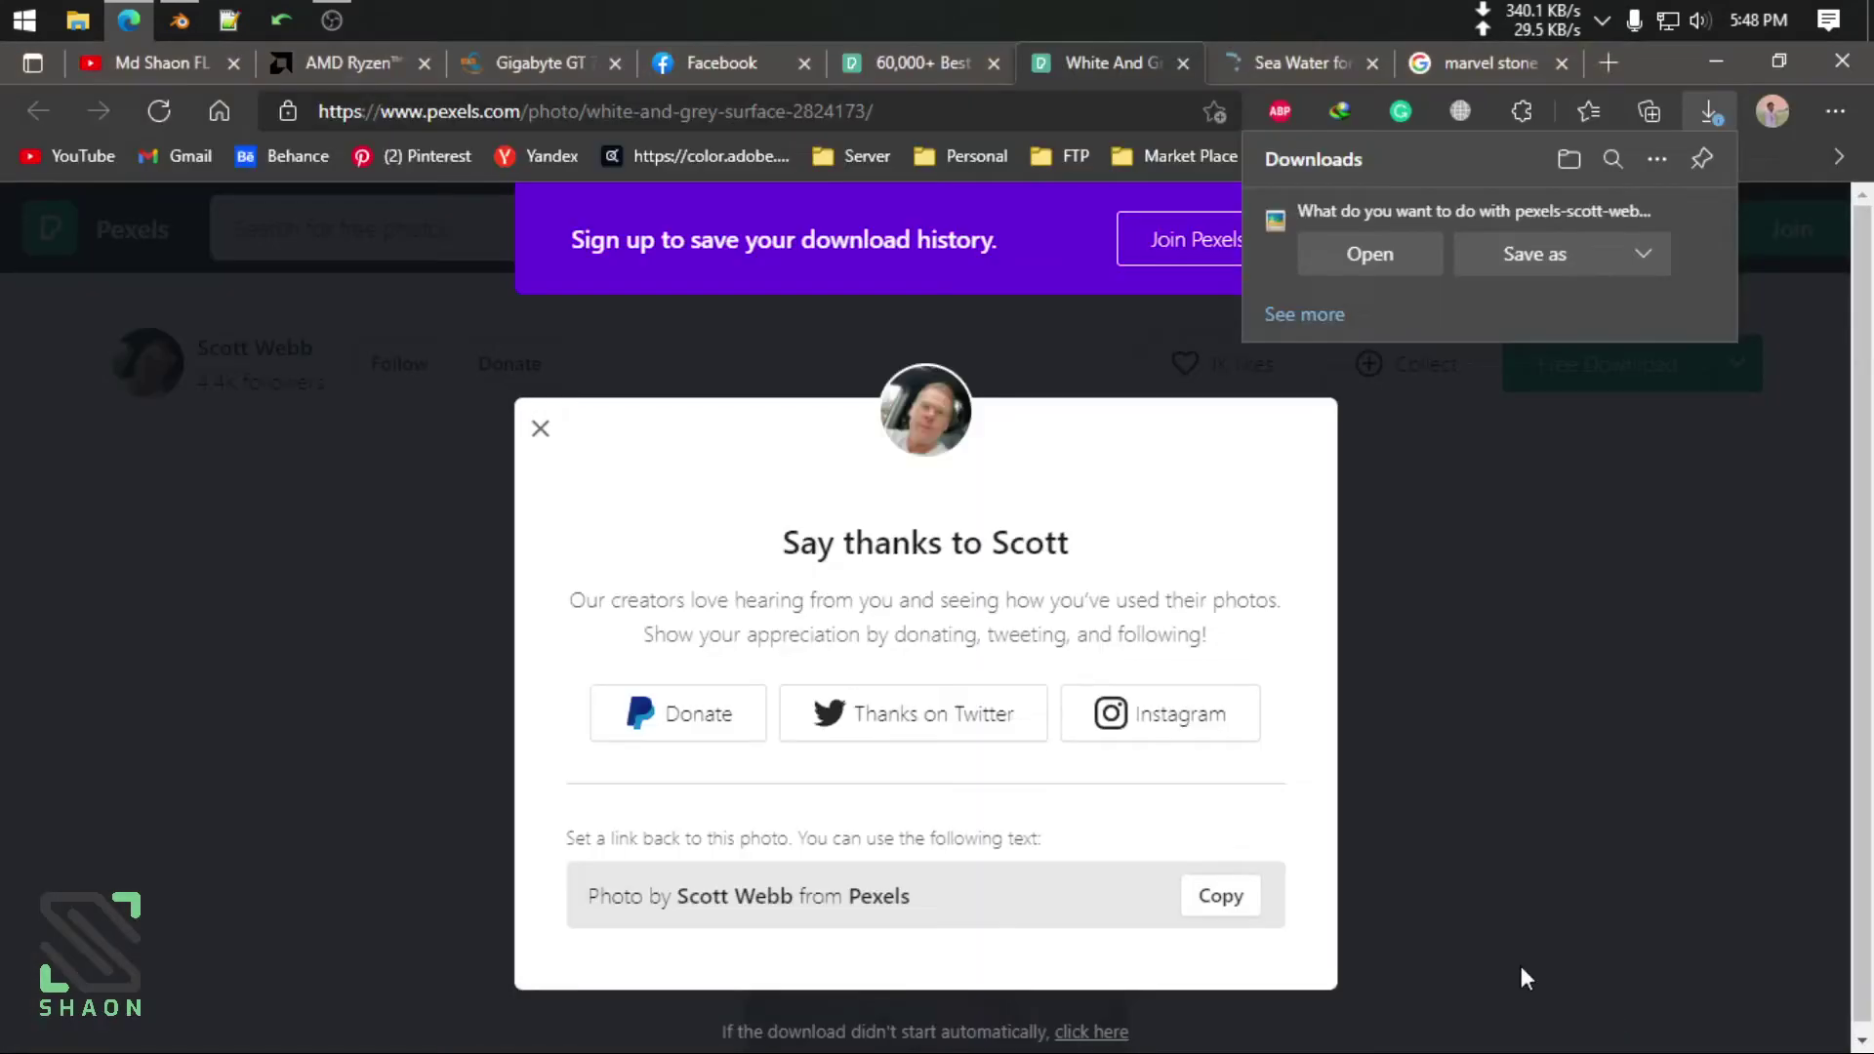
Save pexels-jess-loiterton-4321194.jpg into New Folder, then close its tab
{"action": "left_click", "coordinate": [1183, 62]}
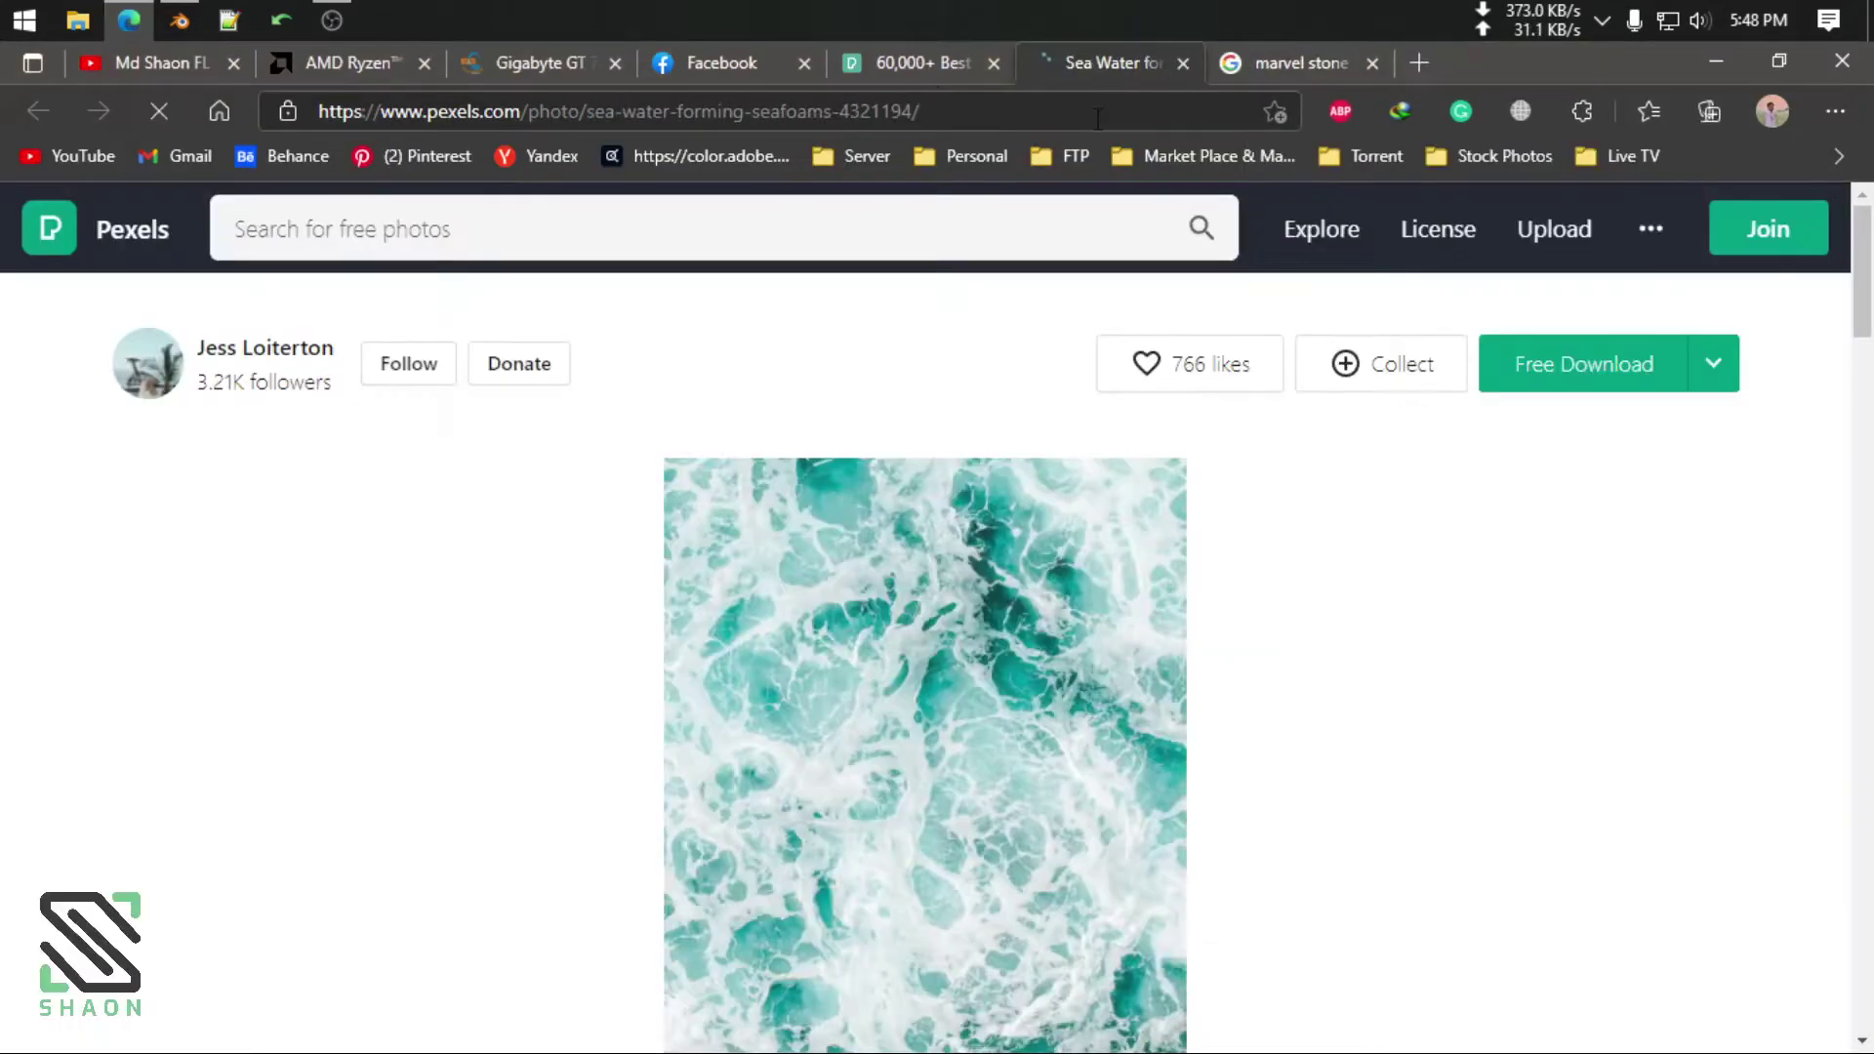
{"action": "left_click", "coordinate": [1685, 364]}
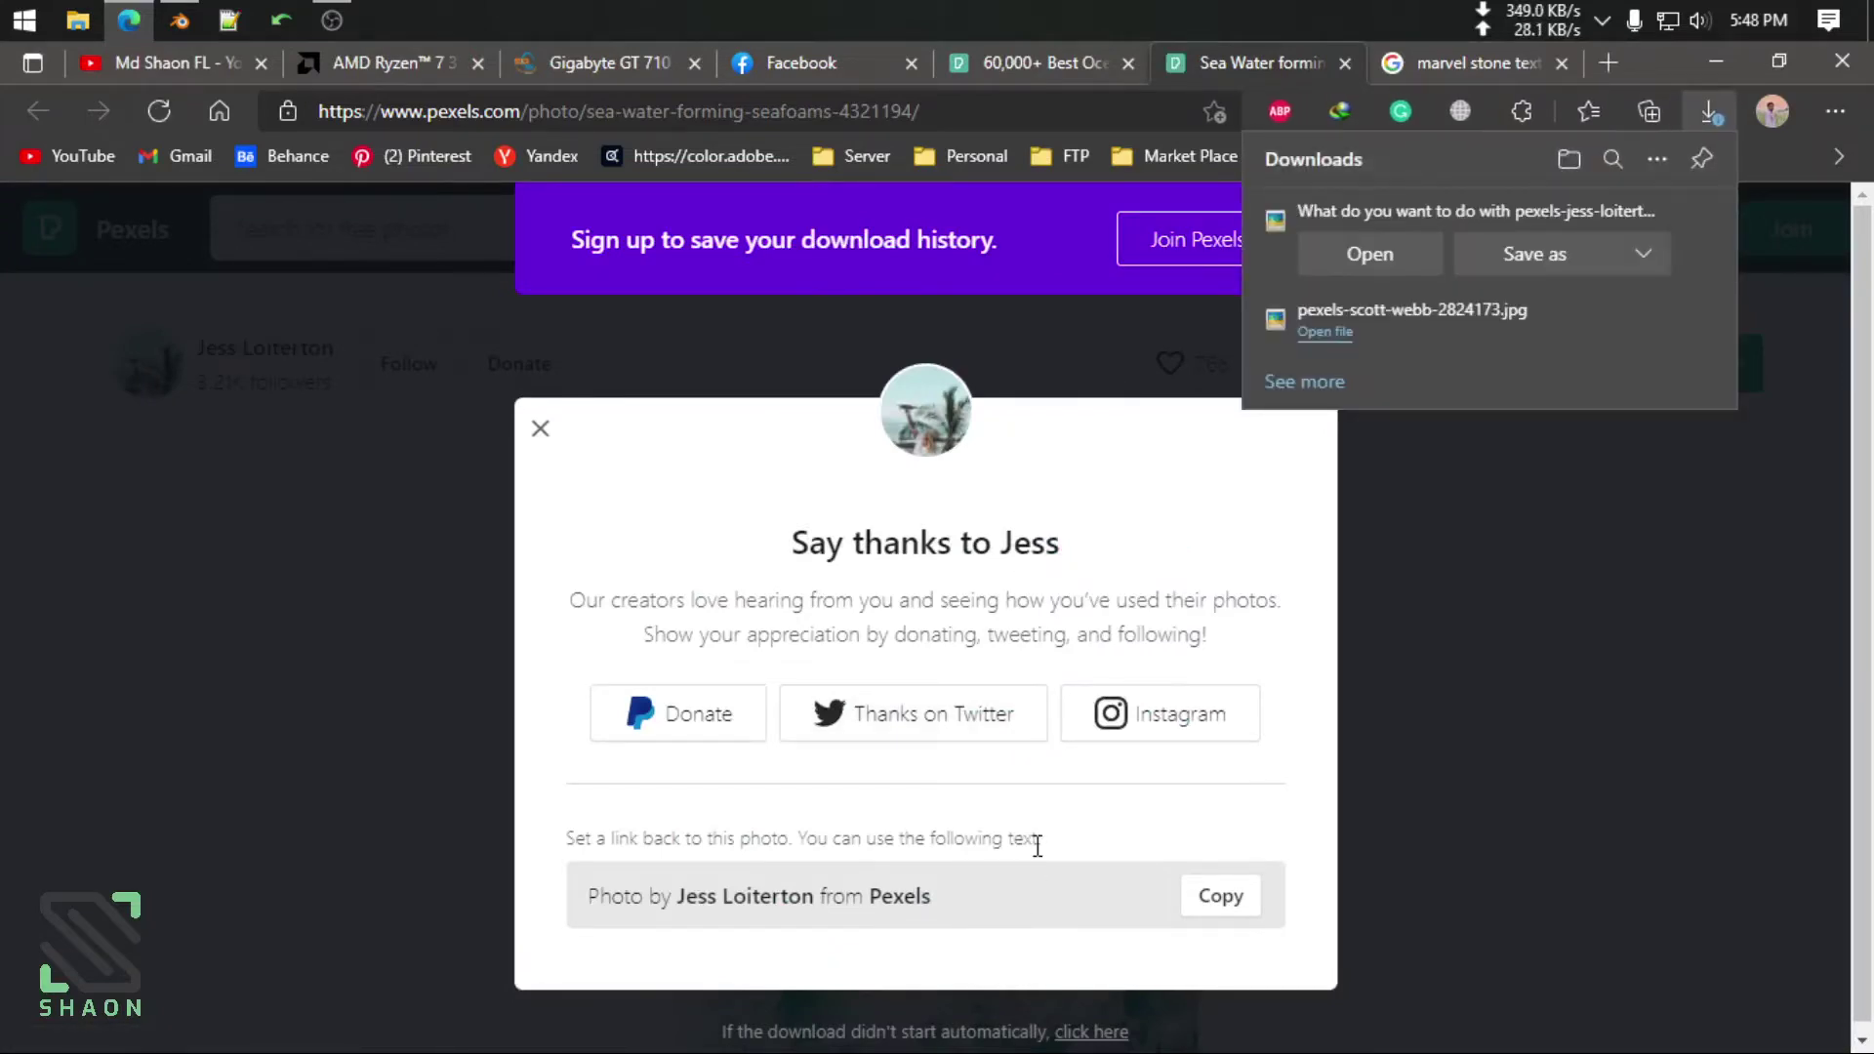
{"action": "left_click", "coordinate": [1531, 255]}
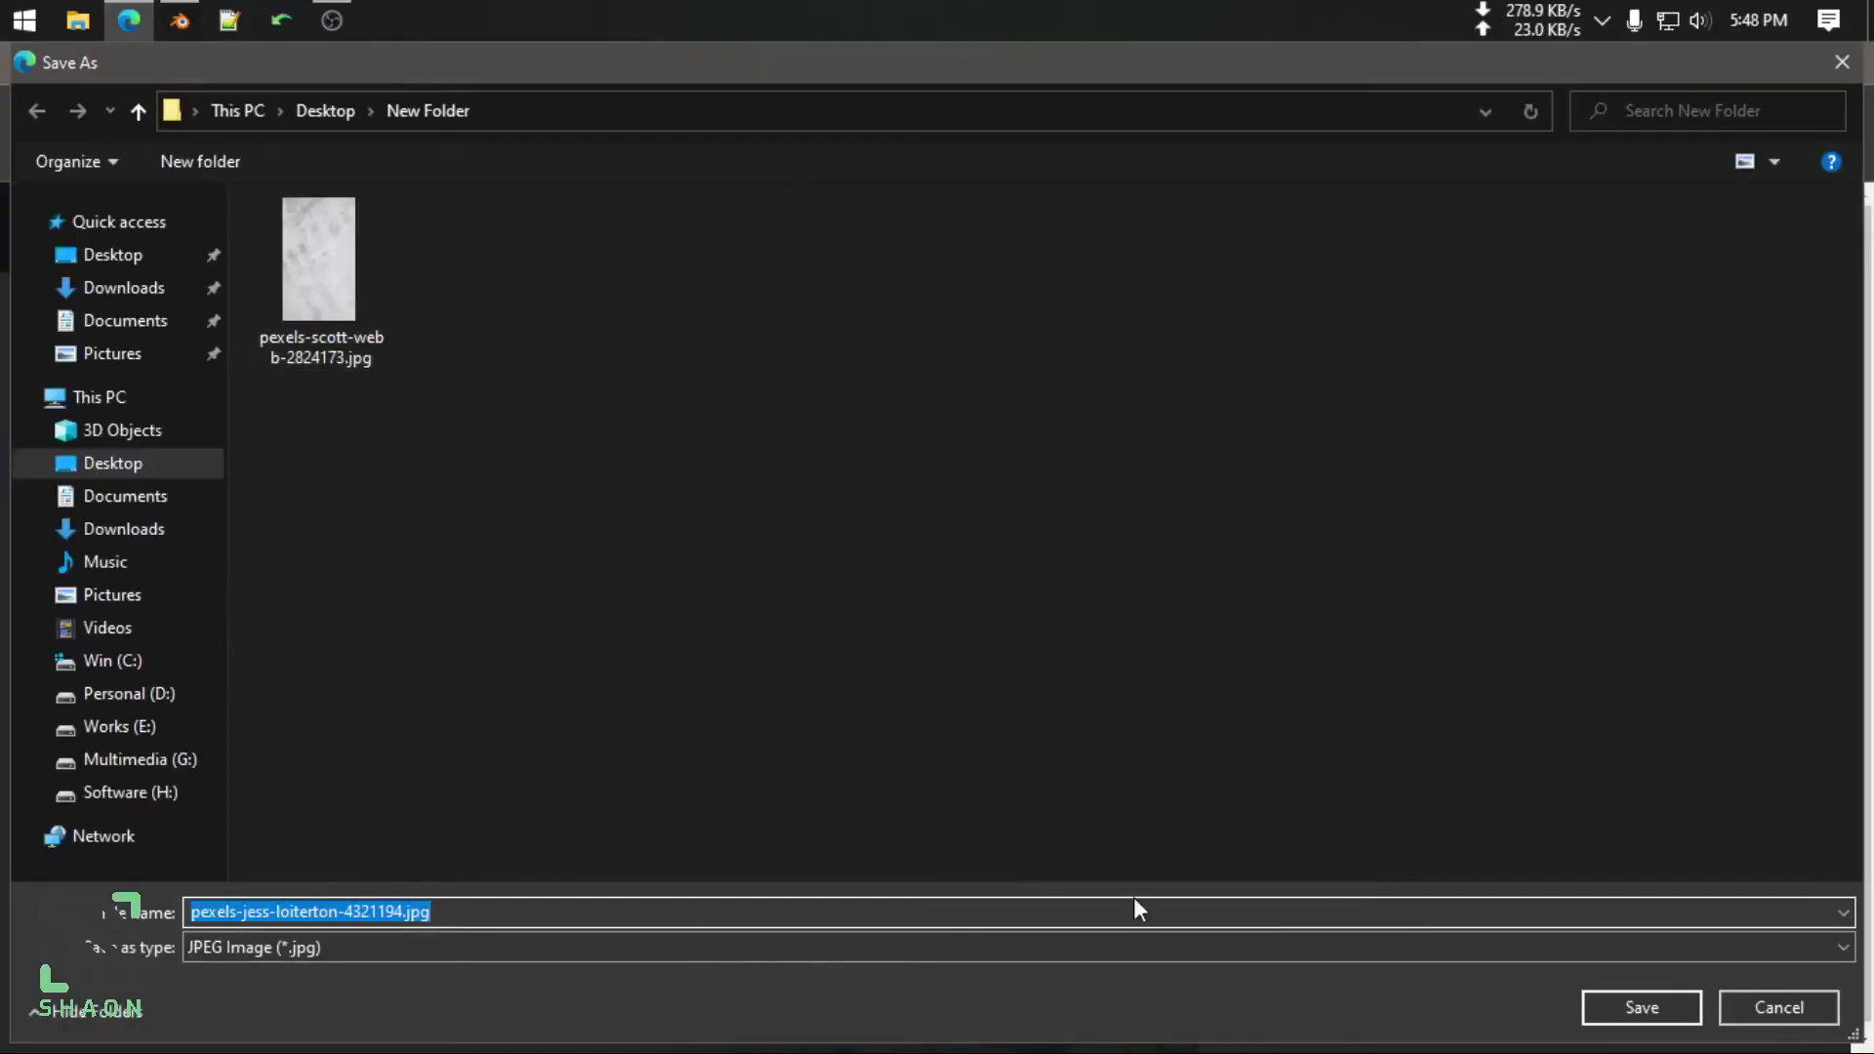
{"action": "left_click", "coordinate": [1635, 1005]}
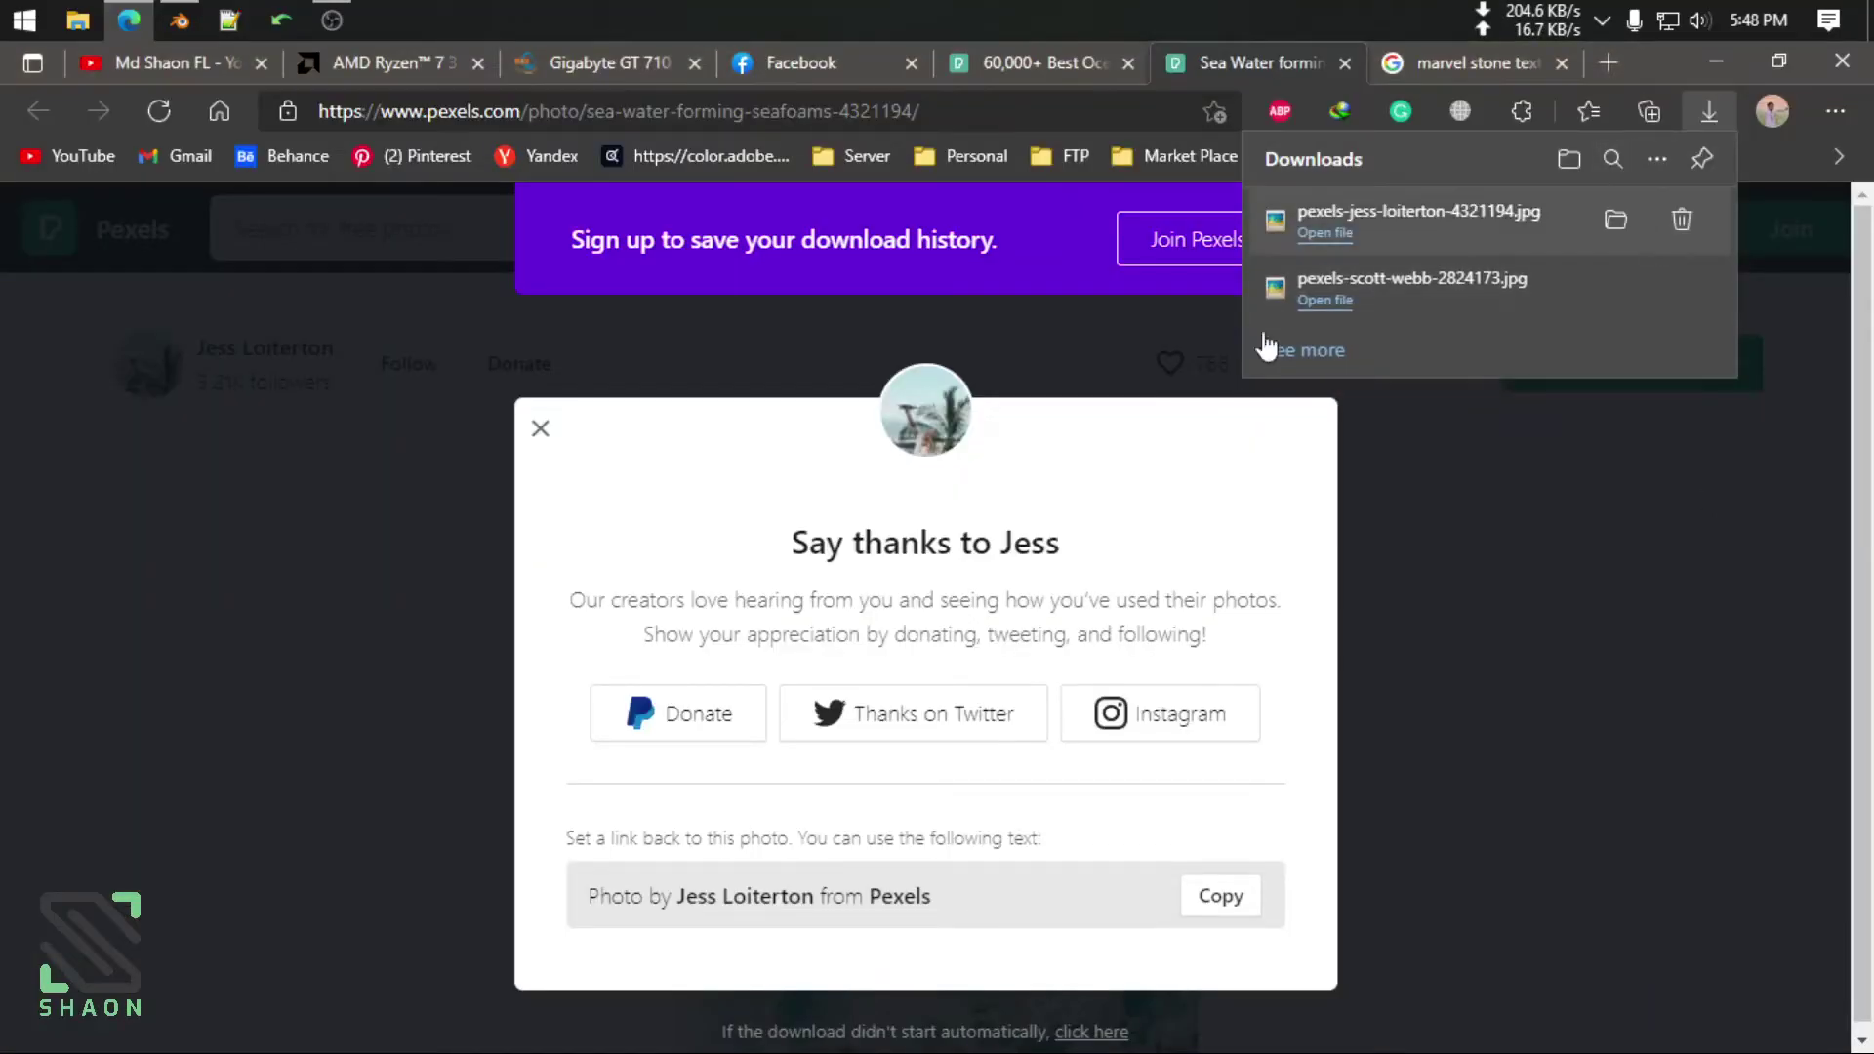
{"action": "key", "text": "ctrl+w"}
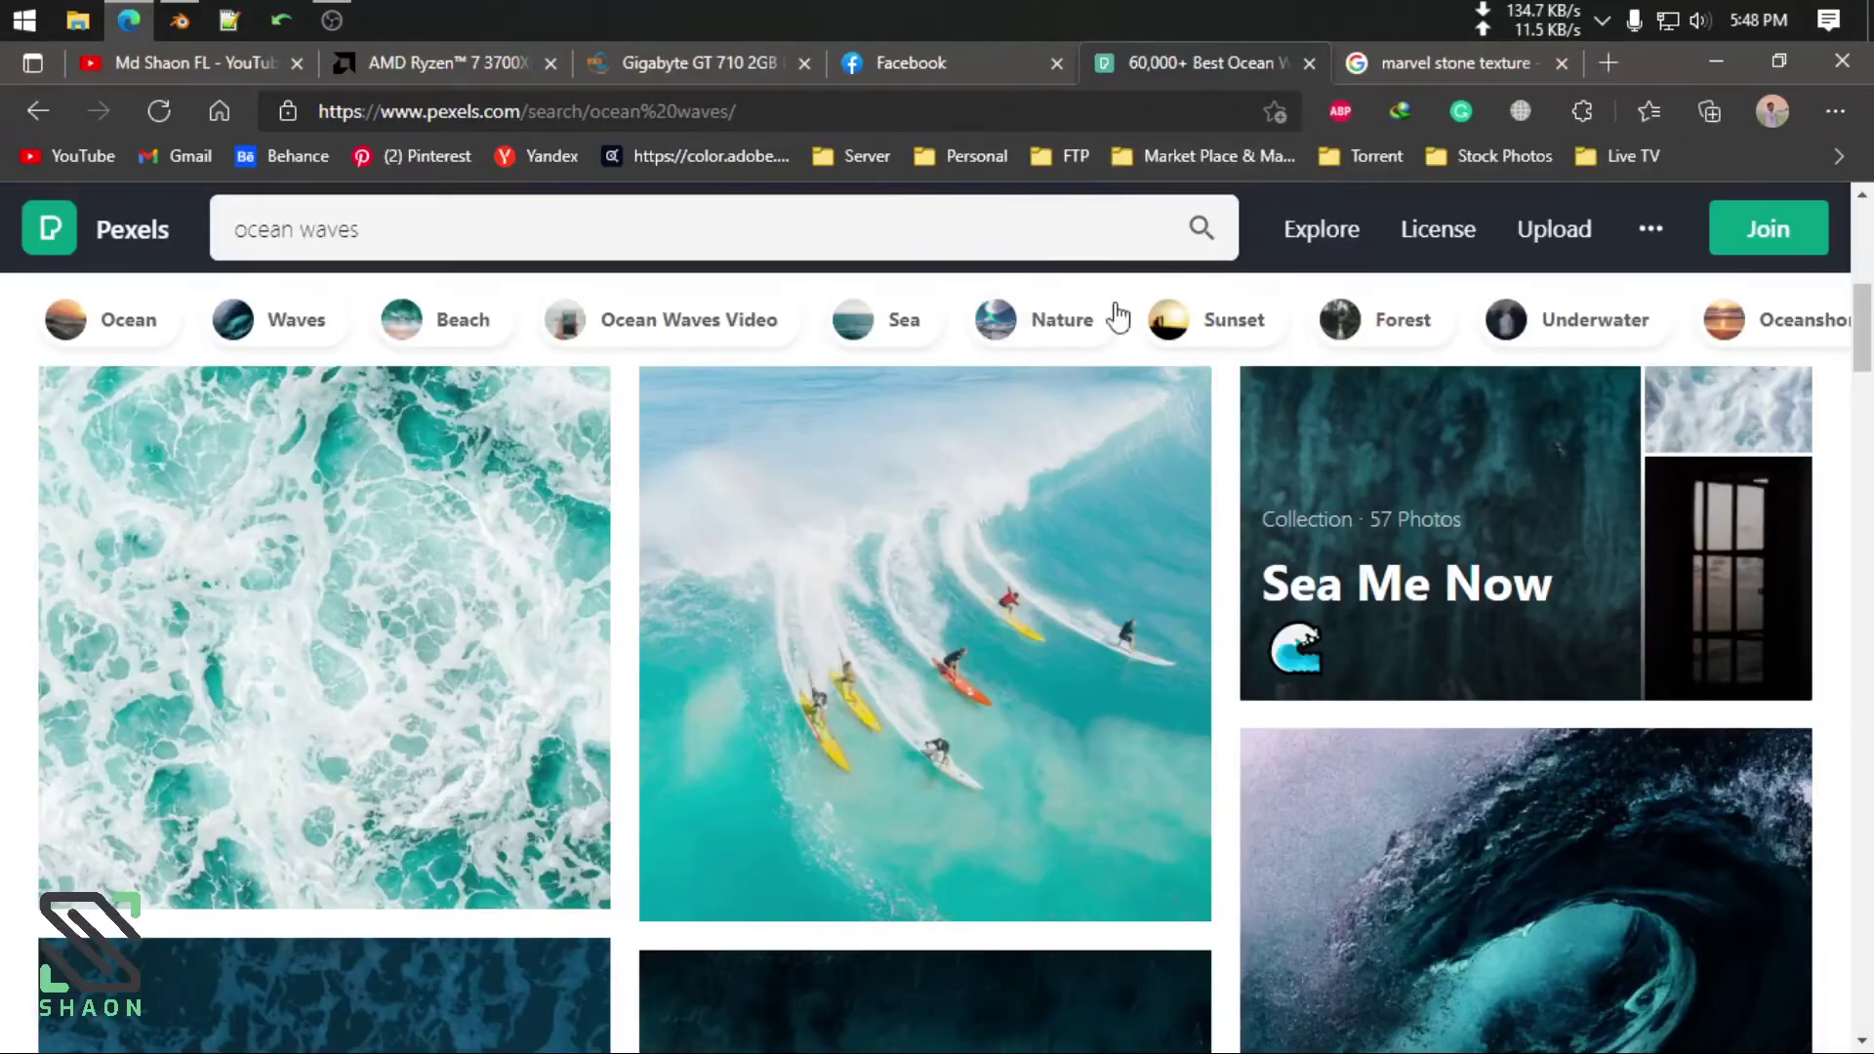
{"action": "scroll", "coordinate": [703, 509], "scroll_direction": "down", "scroll_amount": 4}
{"action": "scroll", "coordinate": [657, 622], "scroll_direction": "up", "scroll_amount": 4}
{"action": "scroll", "coordinate": [384, 648], "scroll_direction": "up", "scroll_amount": 3}
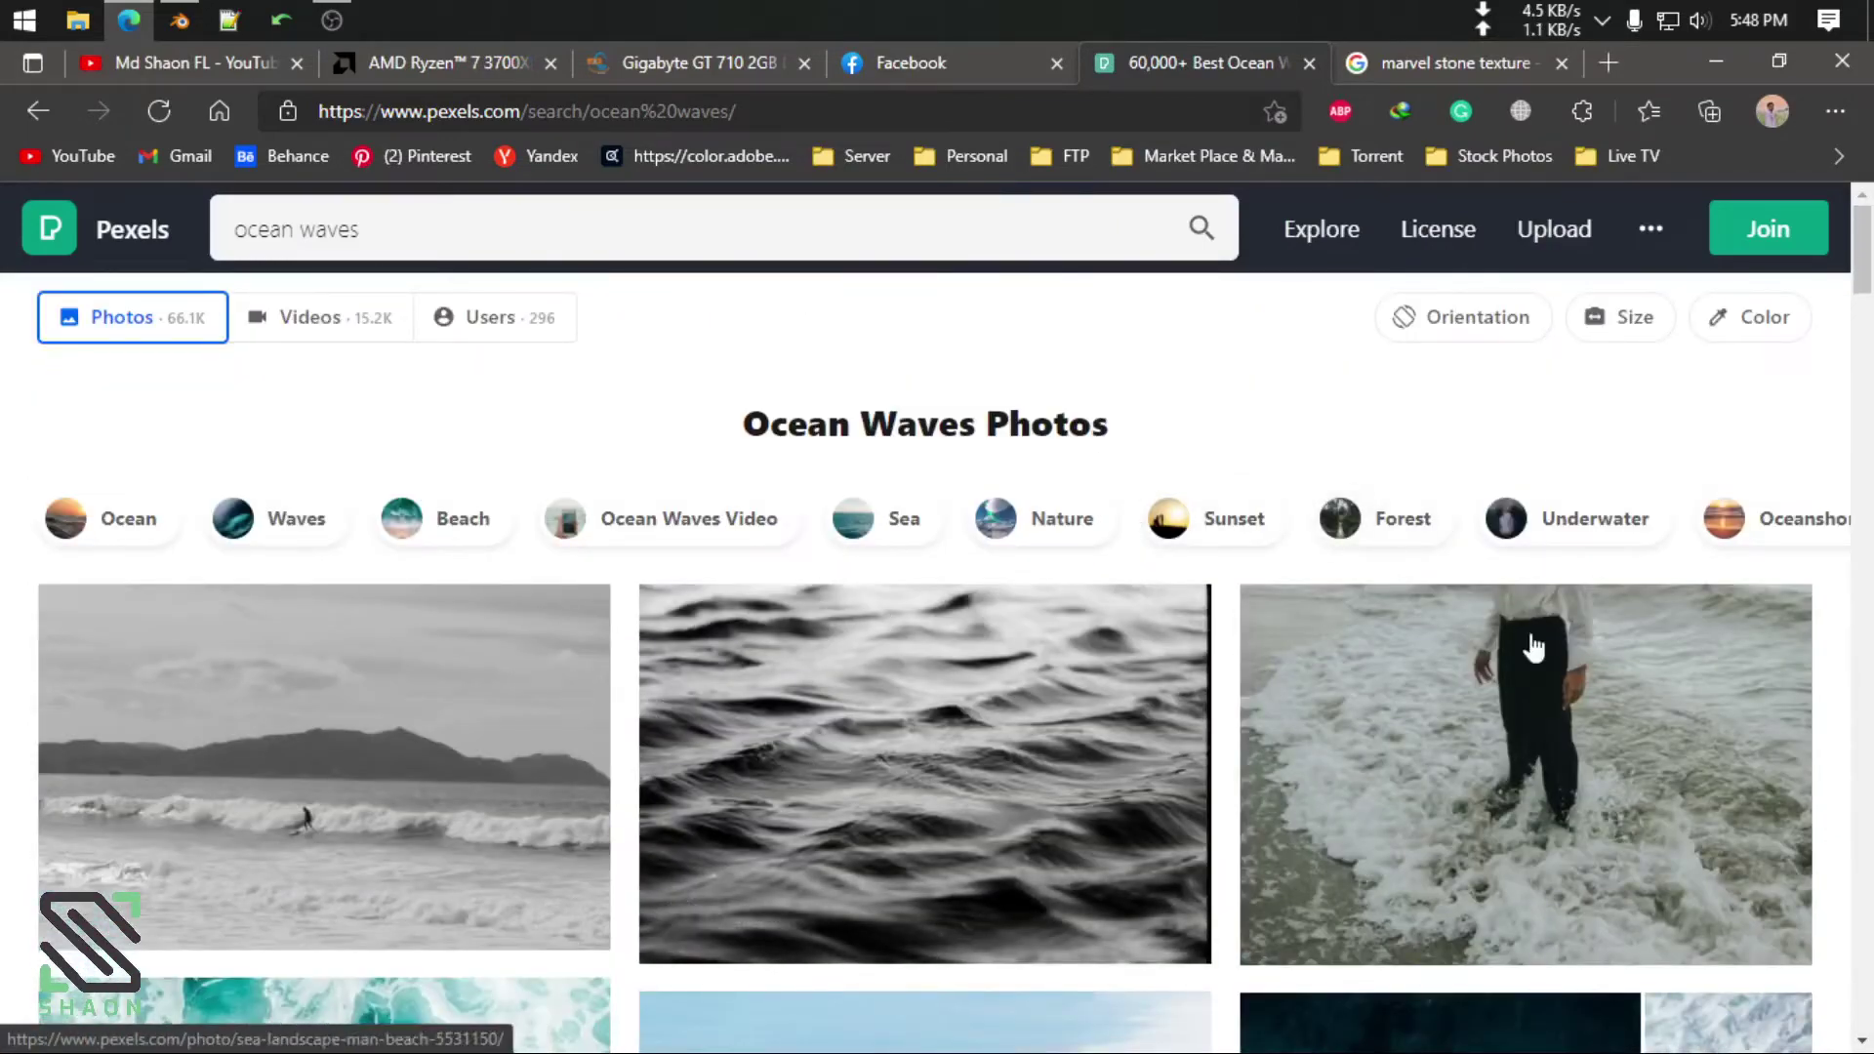
{"action": "scroll", "coordinate": [882, 493], "scroll_direction": "down", "scroll_amount": 5}
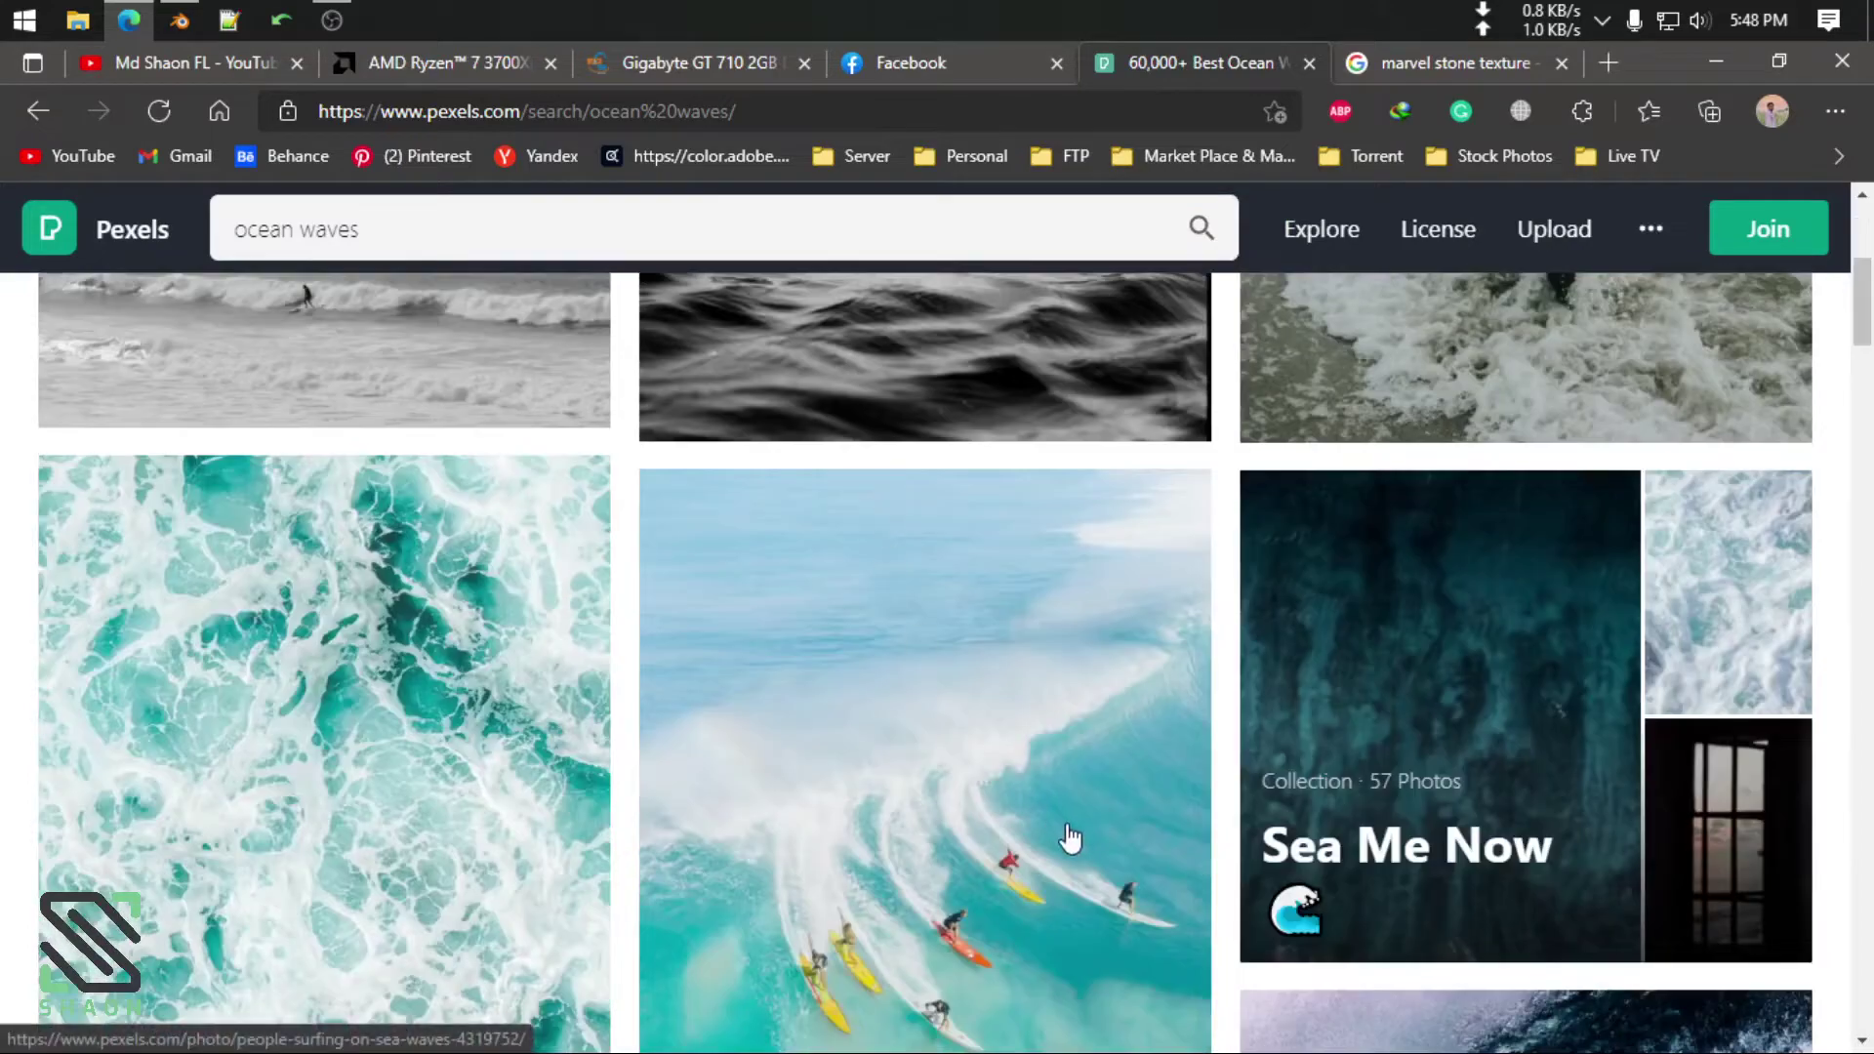
{"action": "scroll", "coordinate": [1074, 780], "scroll_direction": "down", "scroll_amount": 8}
{"action": "scroll", "coordinate": [1044, 751], "scroll_direction": "up", "scroll_amount": 3}
{"action": "scroll", "coordinate": [878, 693], "scroll_direction": "up", "scroll_amount": 5}
{"action": "scroll", "coordinate": [937, 663], "scroll_direction": "down", "scroll_amount": 5}
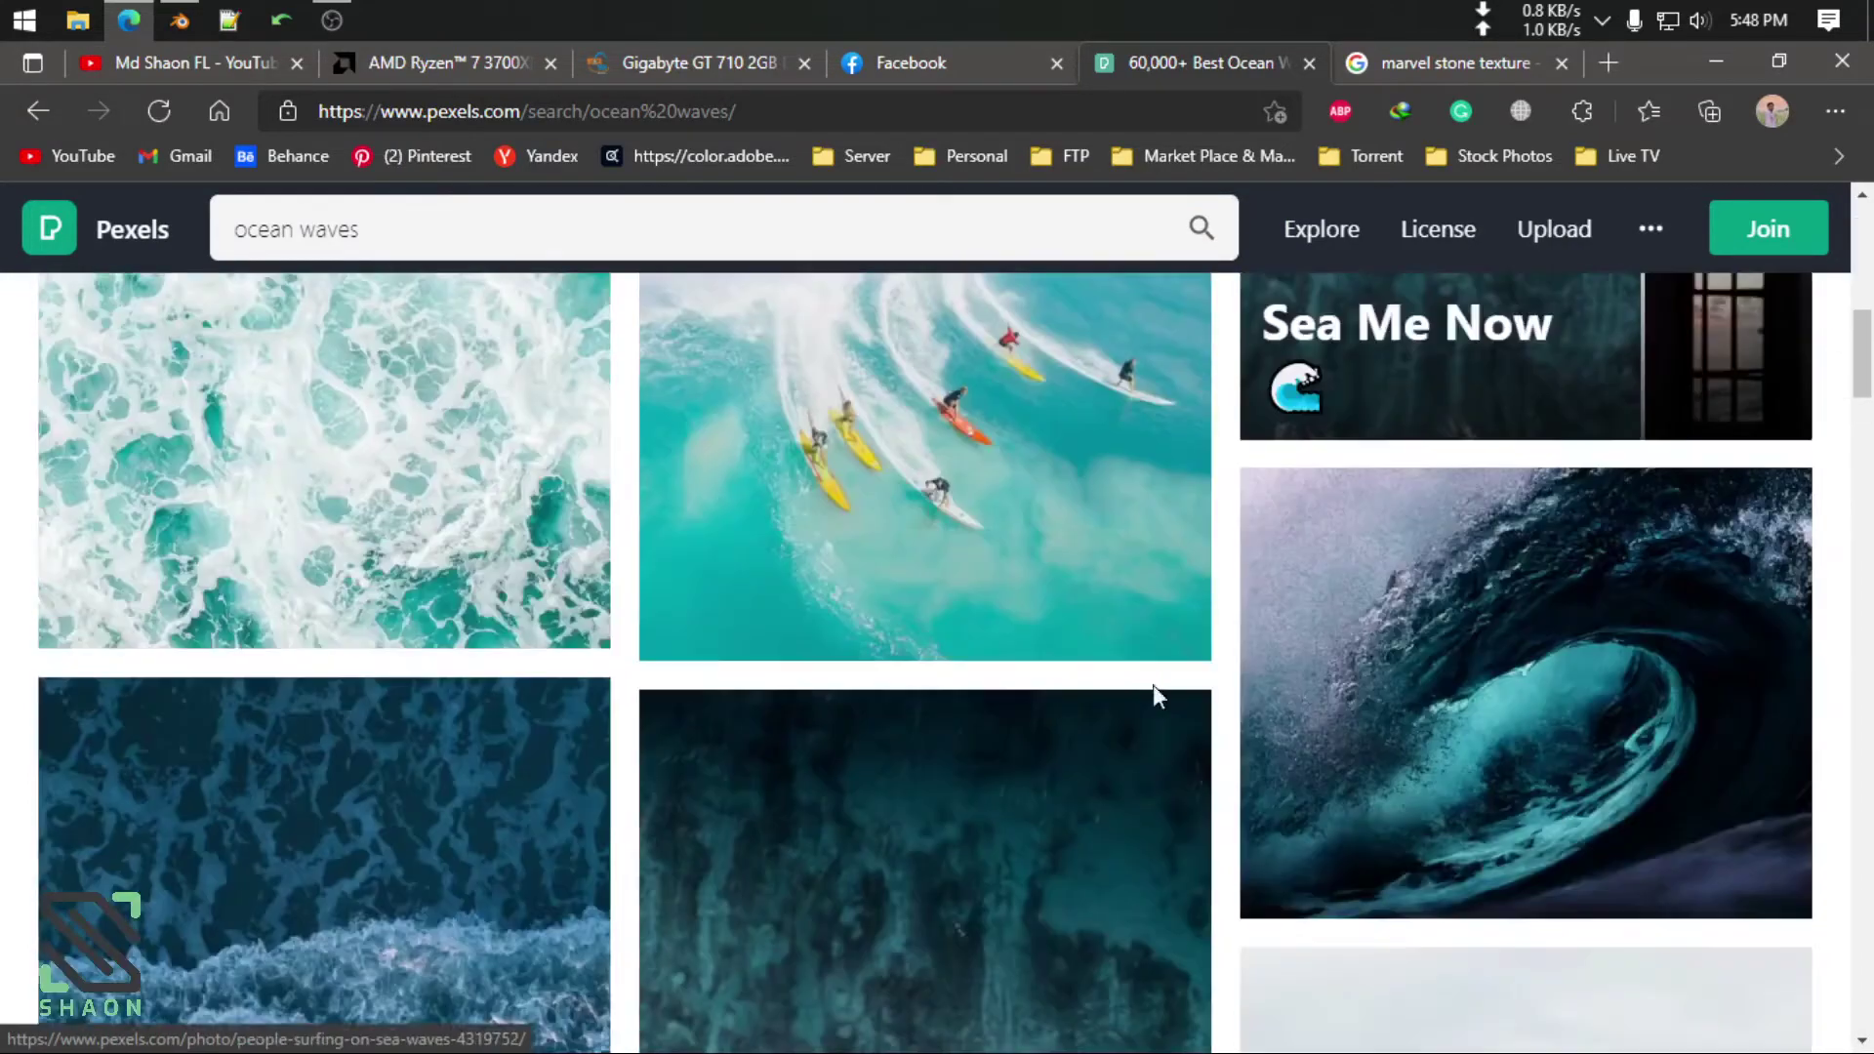
{"action": "scroll", "coordinate": [976, 664], "scroll_direction": "up", "scroll_amount": 7}
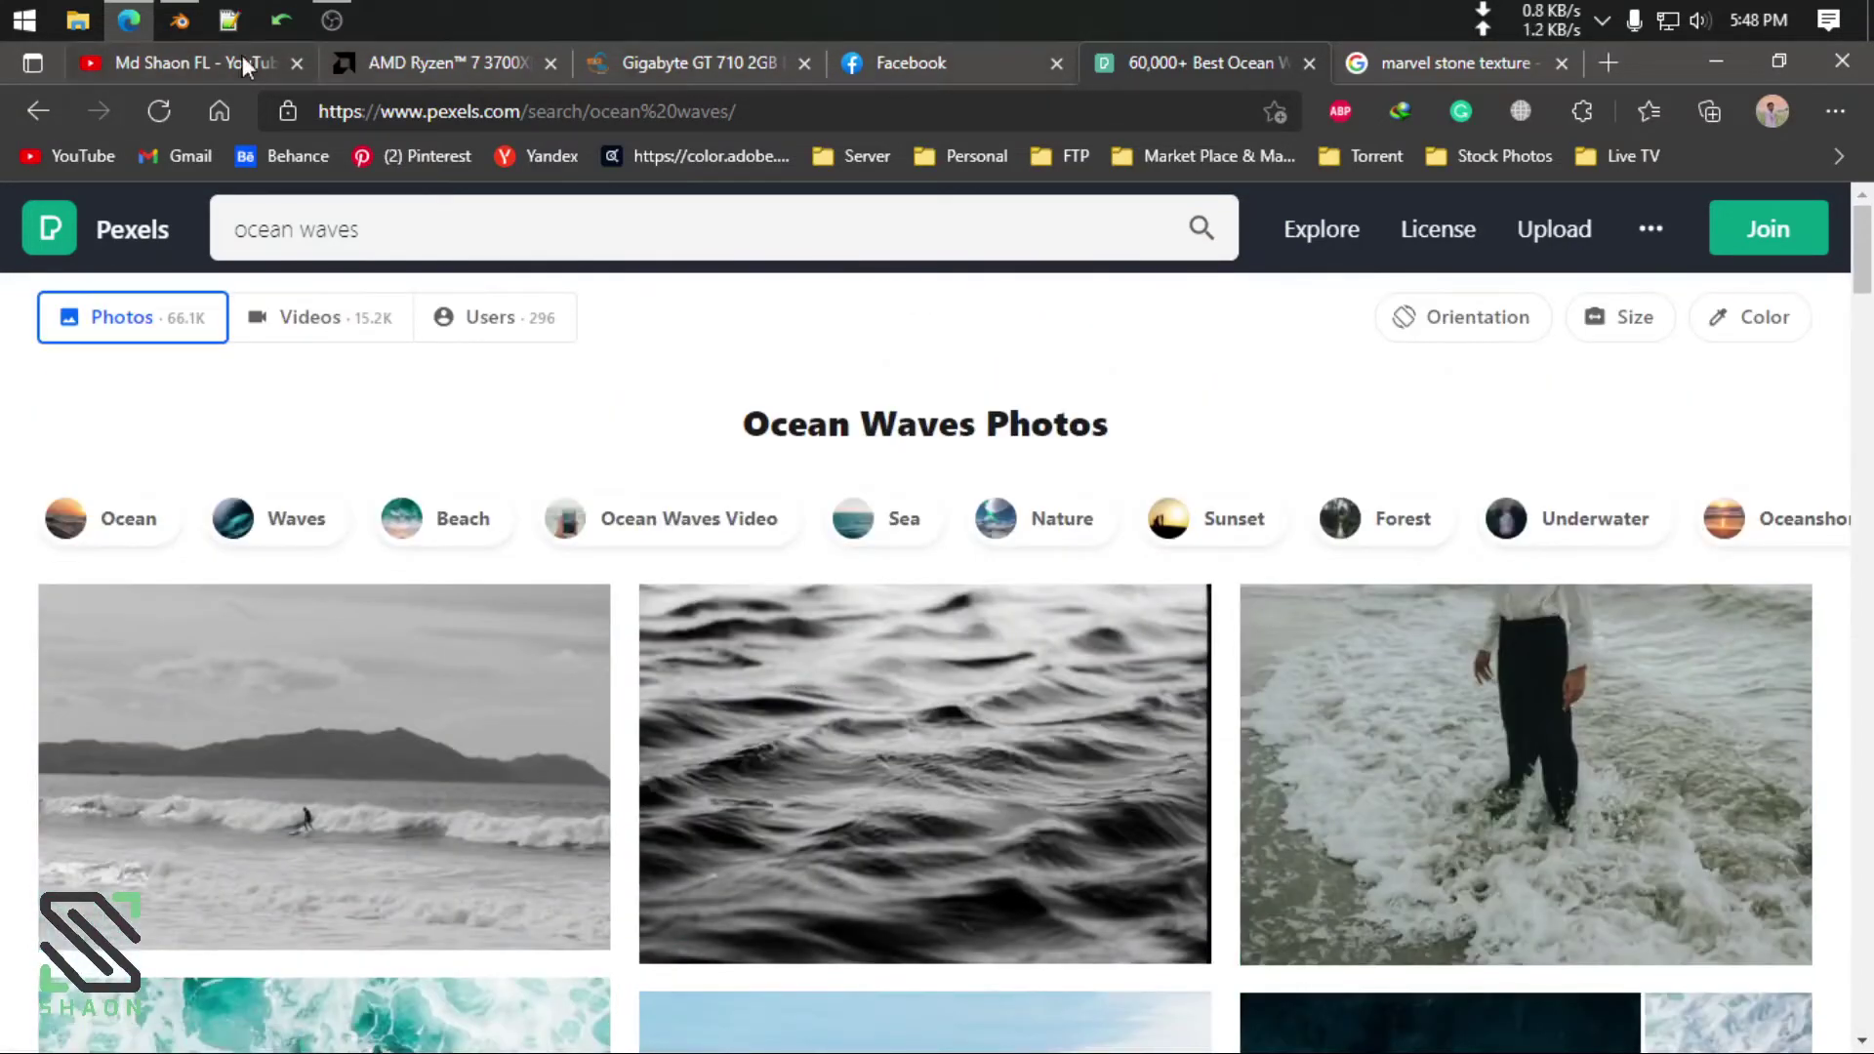
In Blender's Shading workspace, give the podium disc a new material, Material.003
{"action": "left_click", "coordinate": [178, 20]}
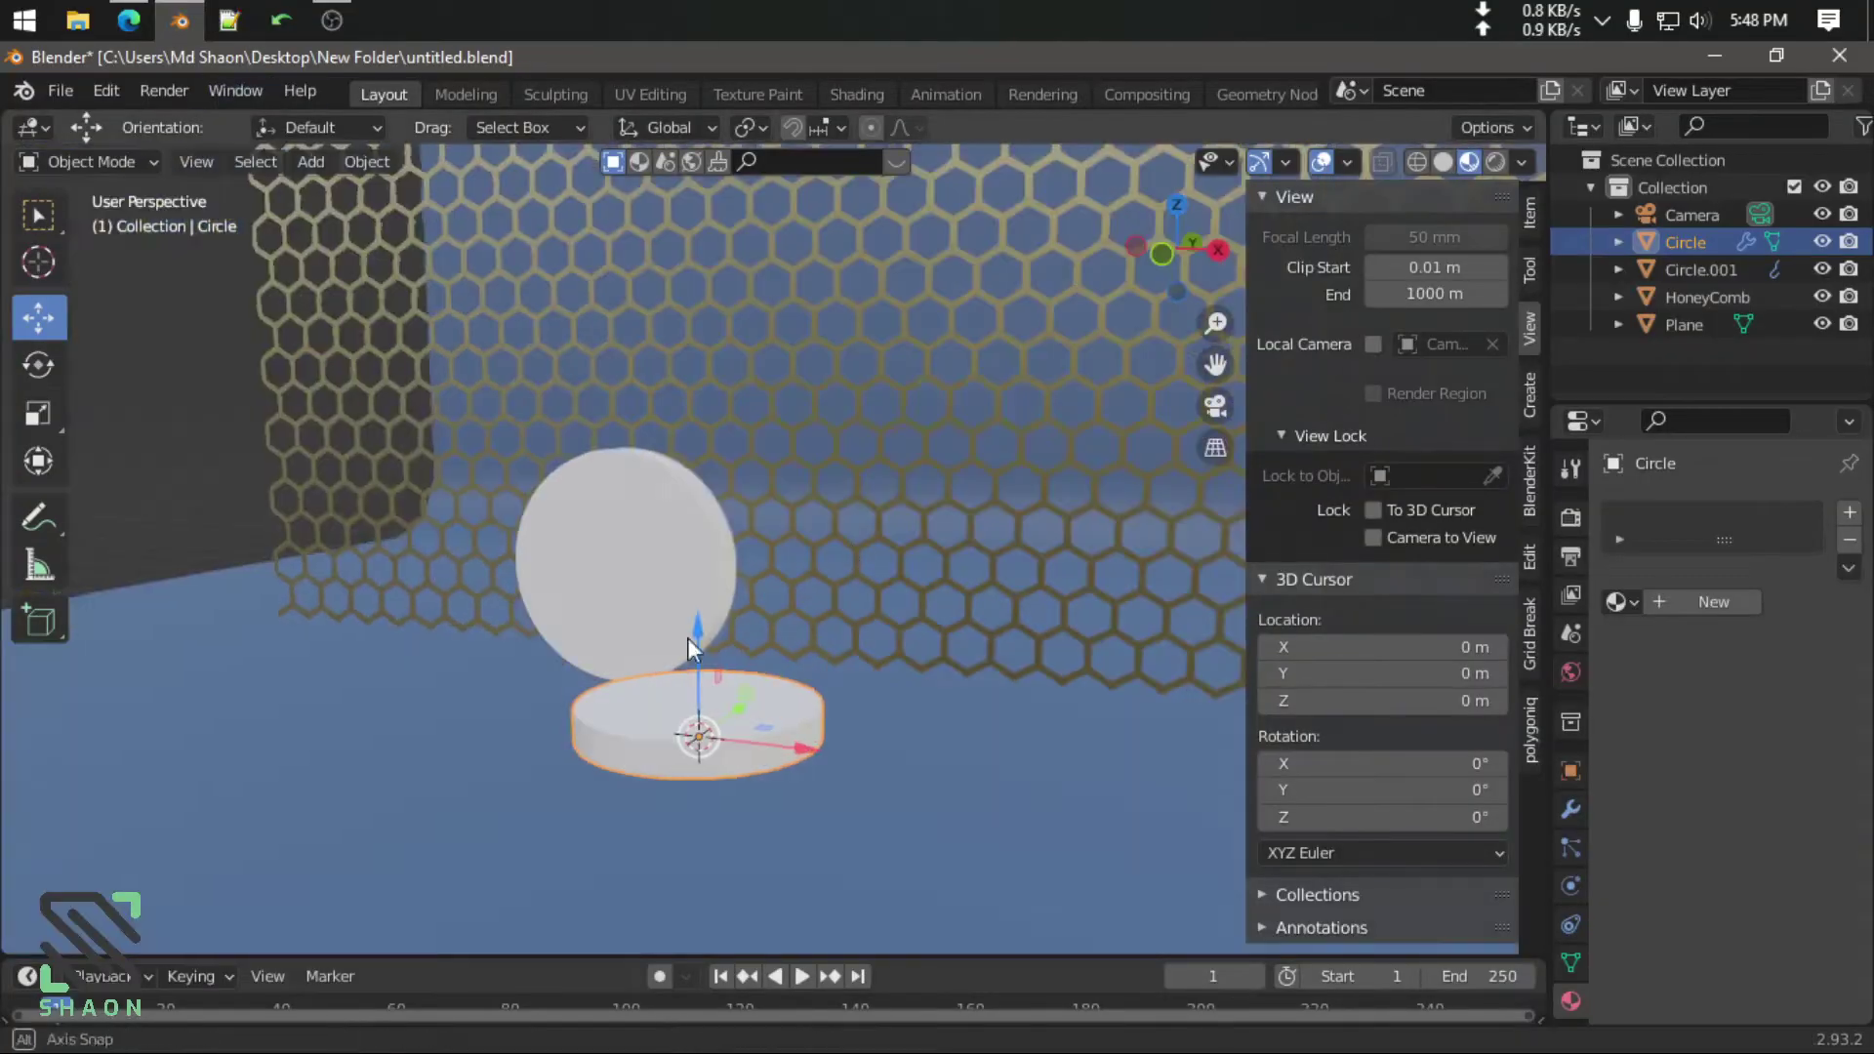
{"action": "left_click", "coordinate": [853, 96]}
{"action": "mouse_move", "coordinate": [732, 627]}
{"action": "middle_mouse_down"}
{"action": "mouse_move", "coordinate": [941, 556]}
{"action": "mouse_move", "coordinate": [968, 523]}
{"action": "middle_mouse_up"}
{"action": "scroll", "coordinate": [937, 547], "scroll_direction": "up", "scroll_amount": 3}
{"action": "left_click", "coordinate": [957, 650]}
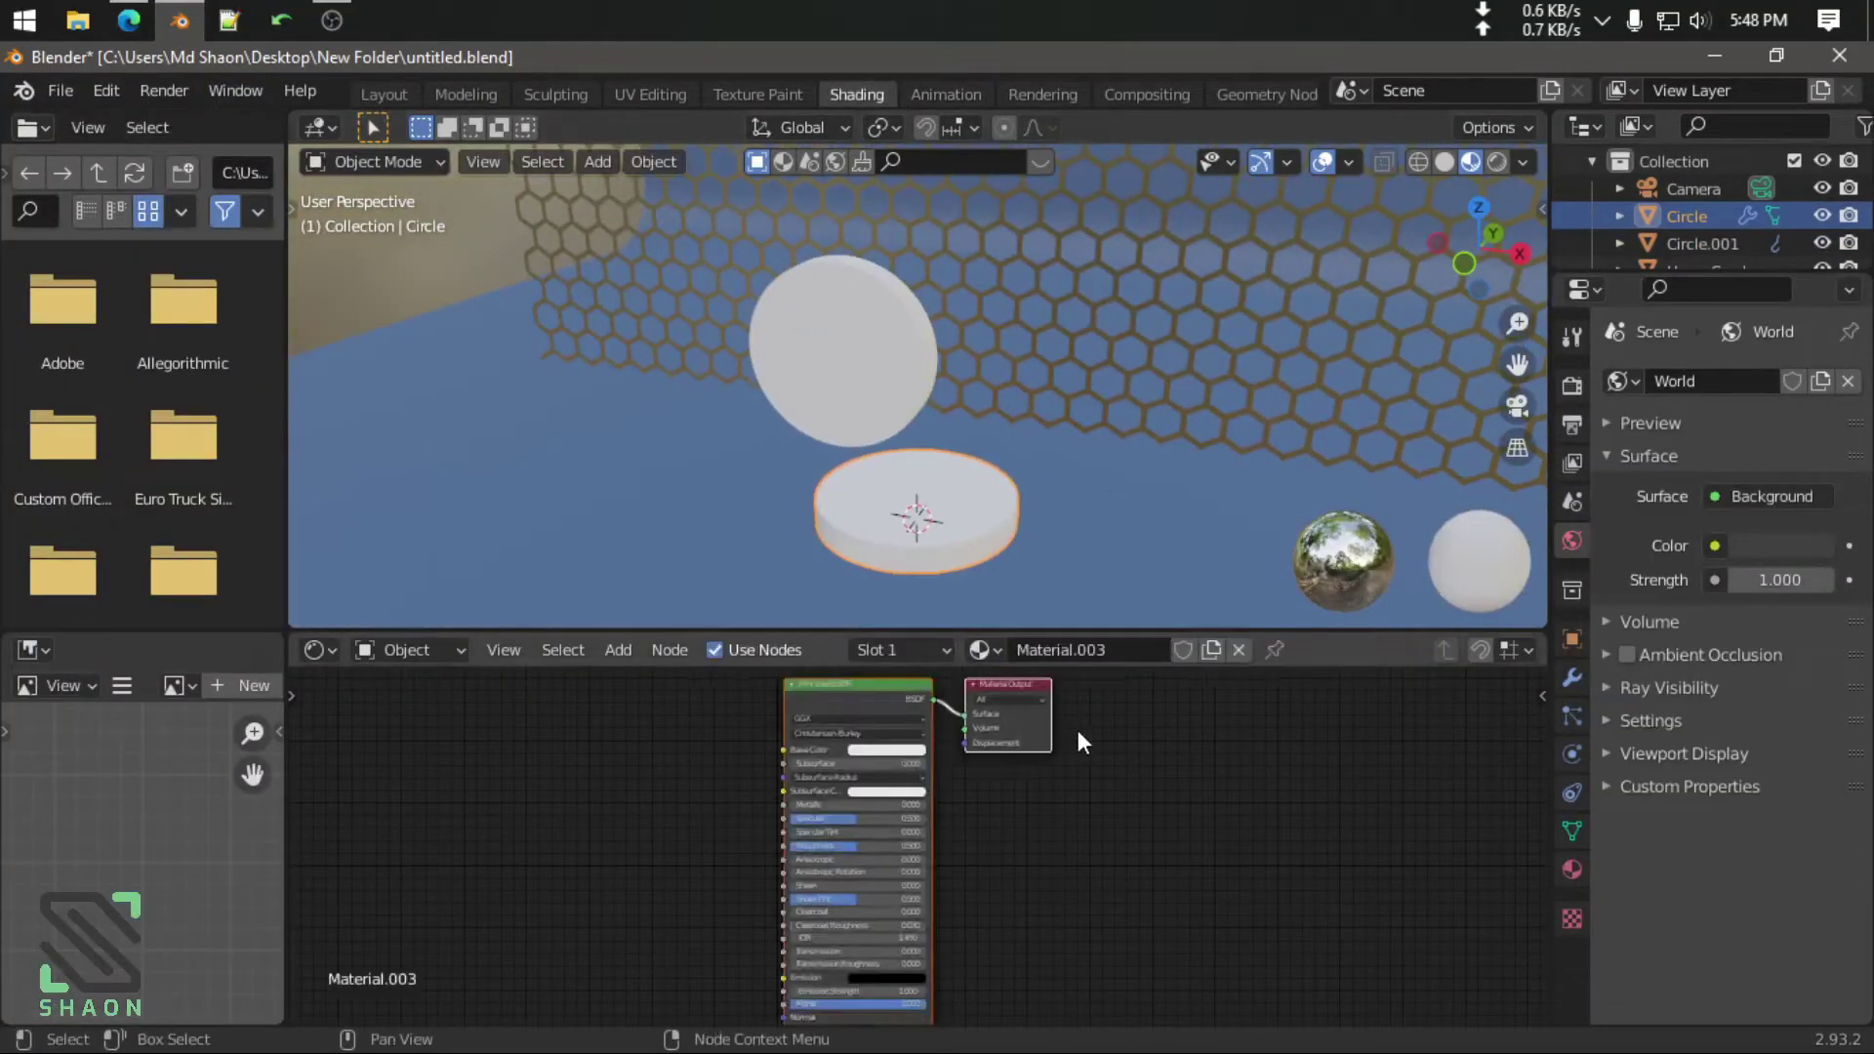
{"action": "scroll", "coordinate": [1078, 730], "scroll_direction": "up", "scroll_amount": 3}
{"action": "scroll", "coordinate": [445, 760], "scroll_direction": "down", "scroll_amount": 3}
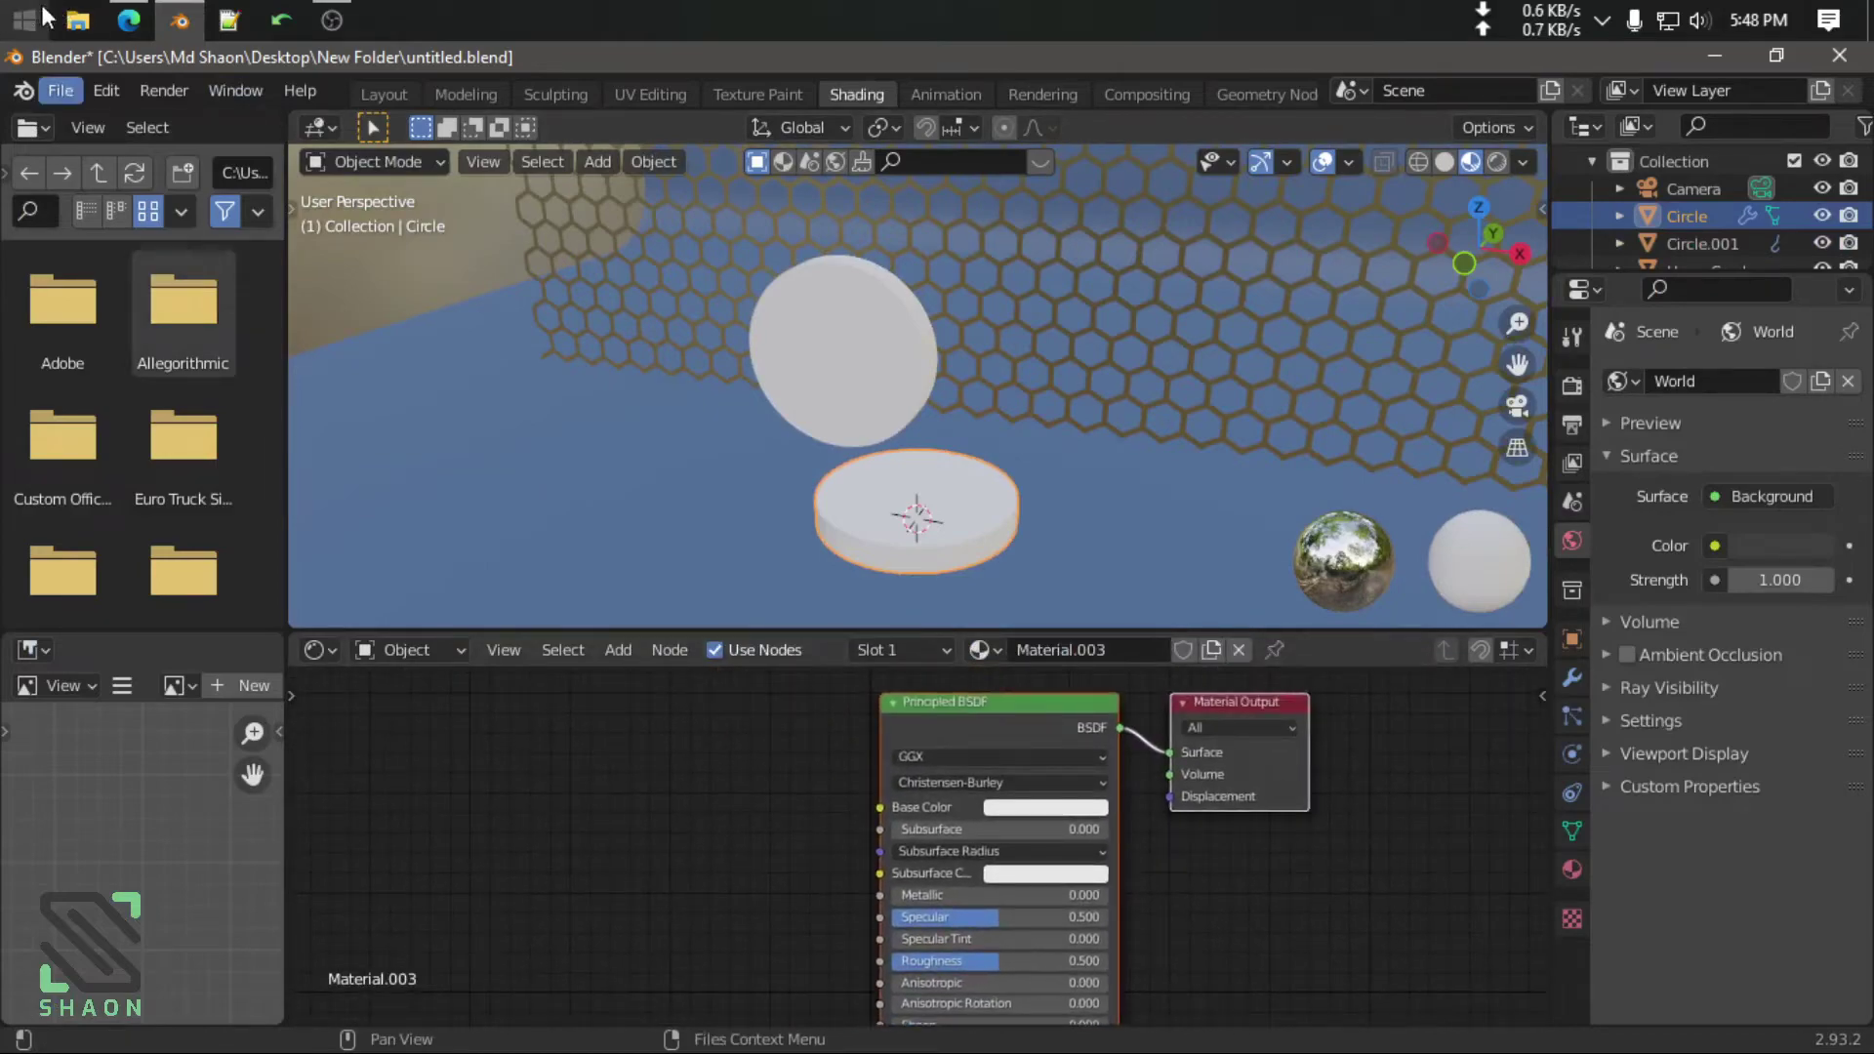
Open Desktop\New Folder in the file browser and drag the marble image toward Blender
{"action": "left_click", "coordinate": [78, 19]}
{"action": "left_click", "coordinate": [90, 265]}
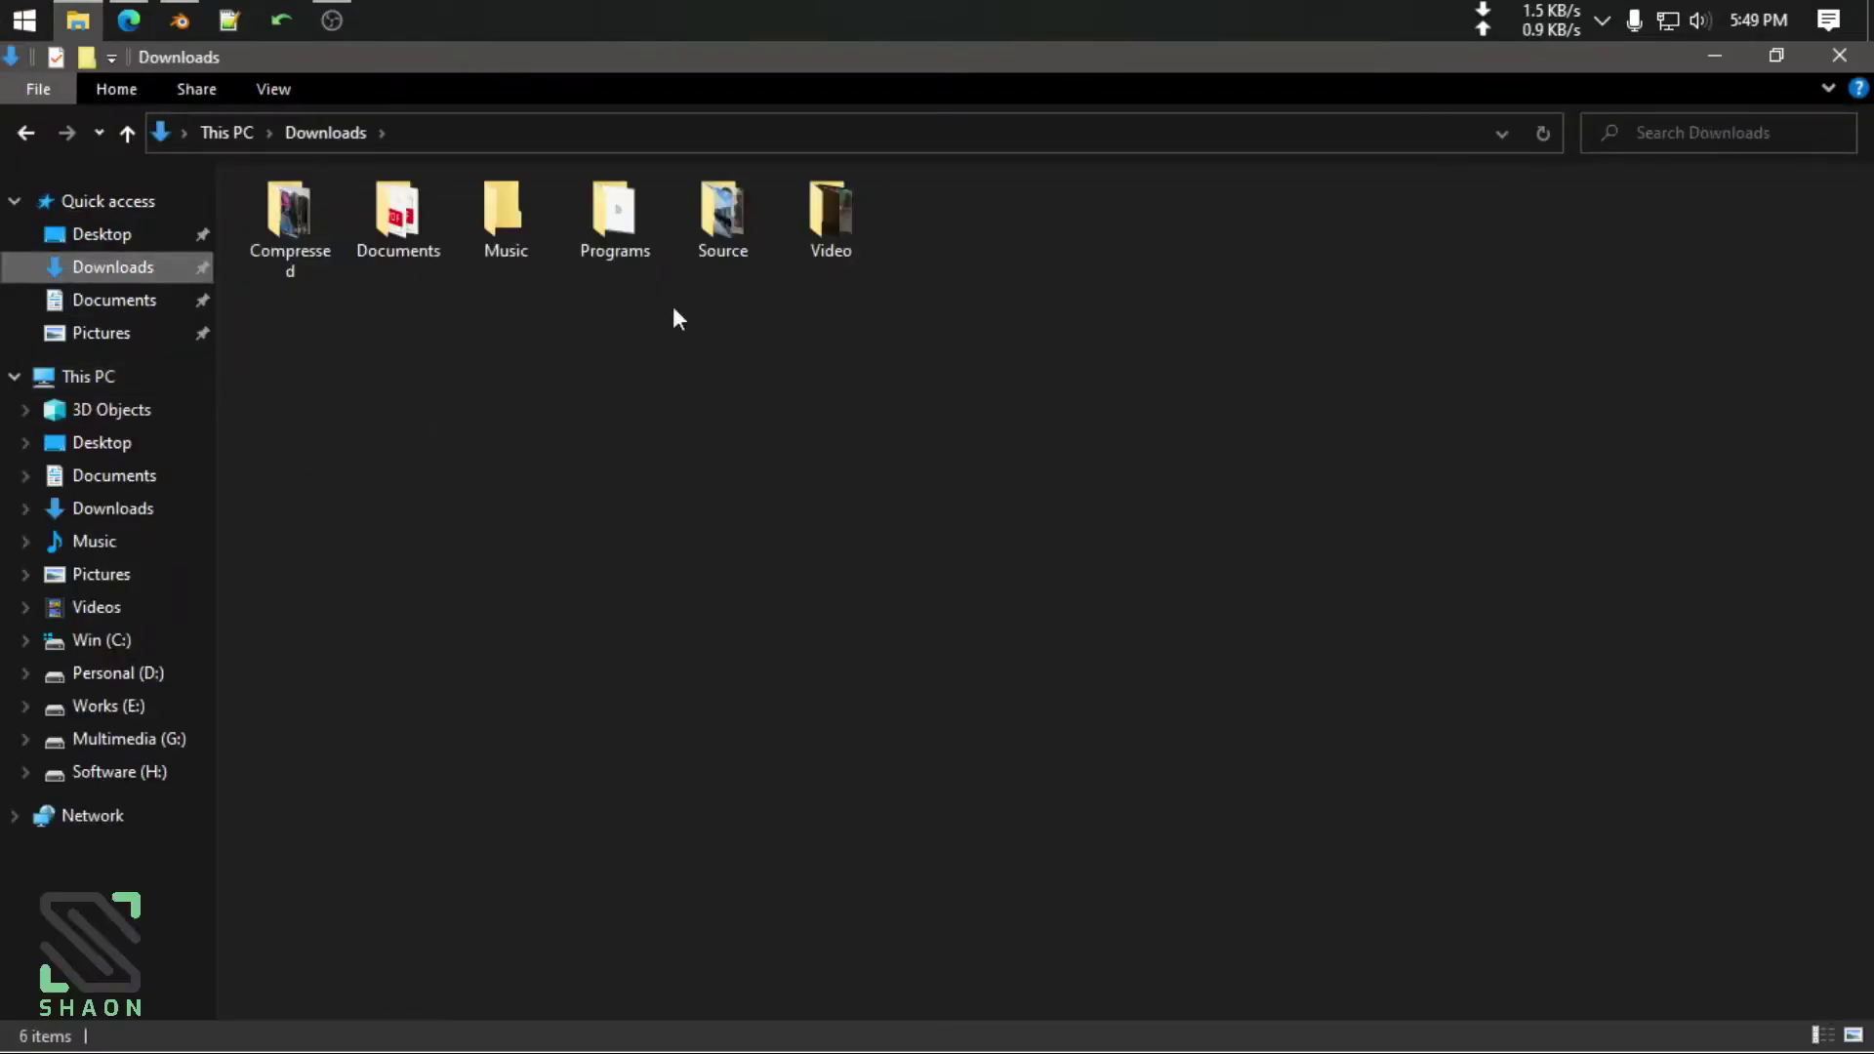
{"action": "left_click", "coordinate": [101, 236]}
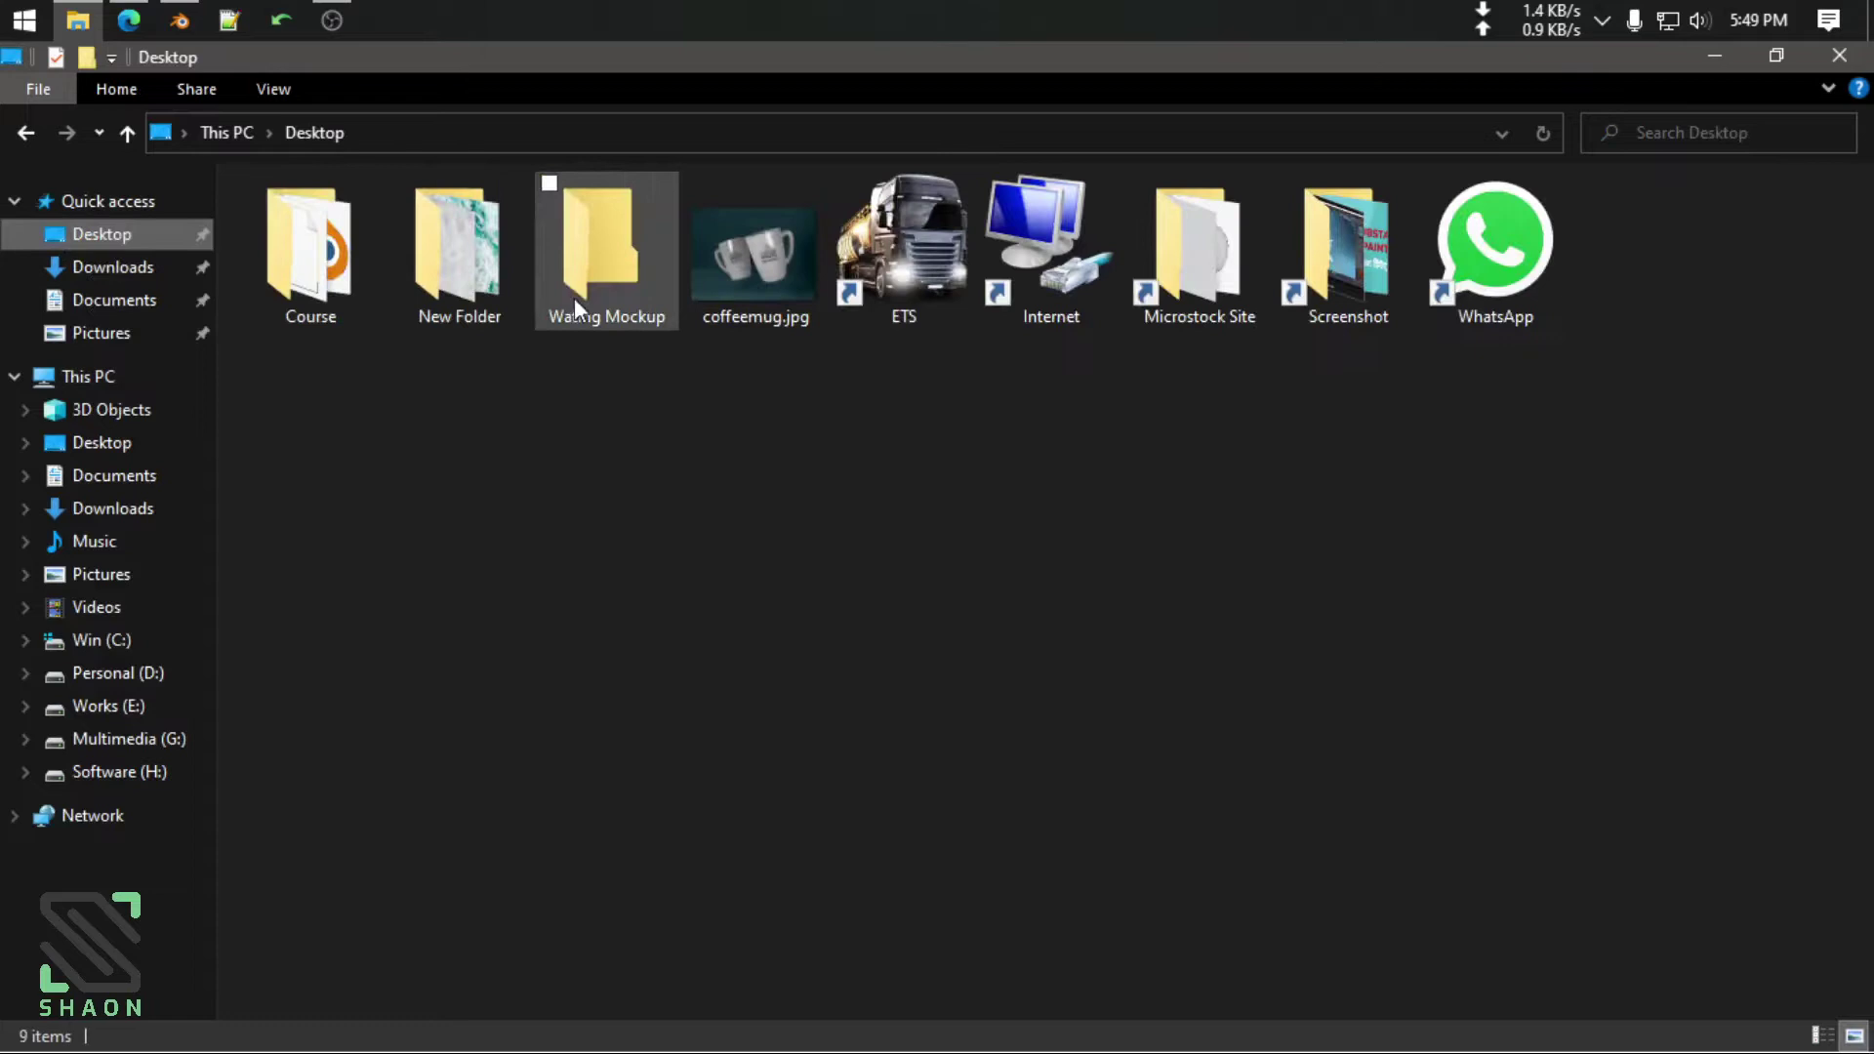
{"action": "double_click", "coordinate": [453, 284]}
{"action": "left_click_drag", "start_coordinate": [457, 327], "coordinate": [361, 26]}
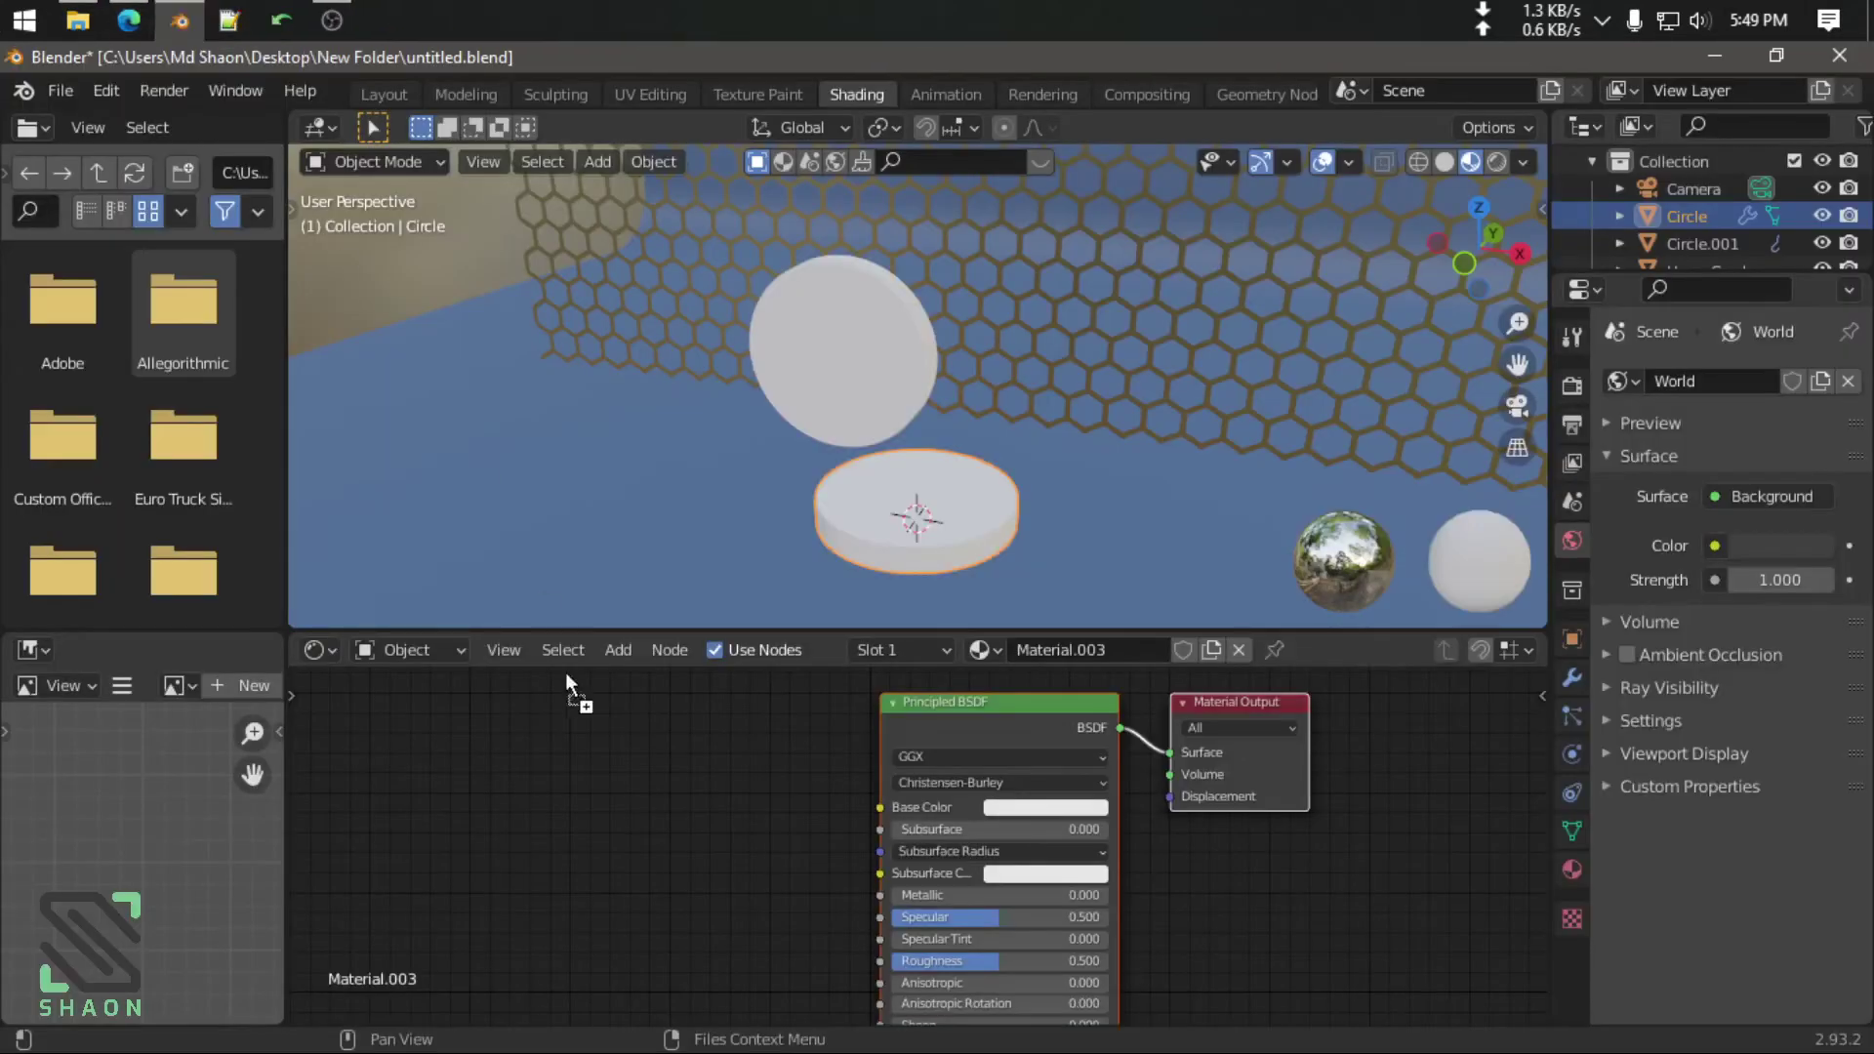
Drop pexels-scott-webb-2824173.jpg into the node editor as Material.003's base colour and preview it
{"action": "mouse_move", "coordinate": [361, 25]}
{"action": "left_mouse_down"}
{"action": "mouse_move", "coordinate": [682, 840]}
{"action": "mouse_move", "coordinate": [882, 806]}
{"action": "left_mouse_up"}
{"action": "left_click_drag", "start_coordinate": [726, 817], "coordinate": [628, 798]}
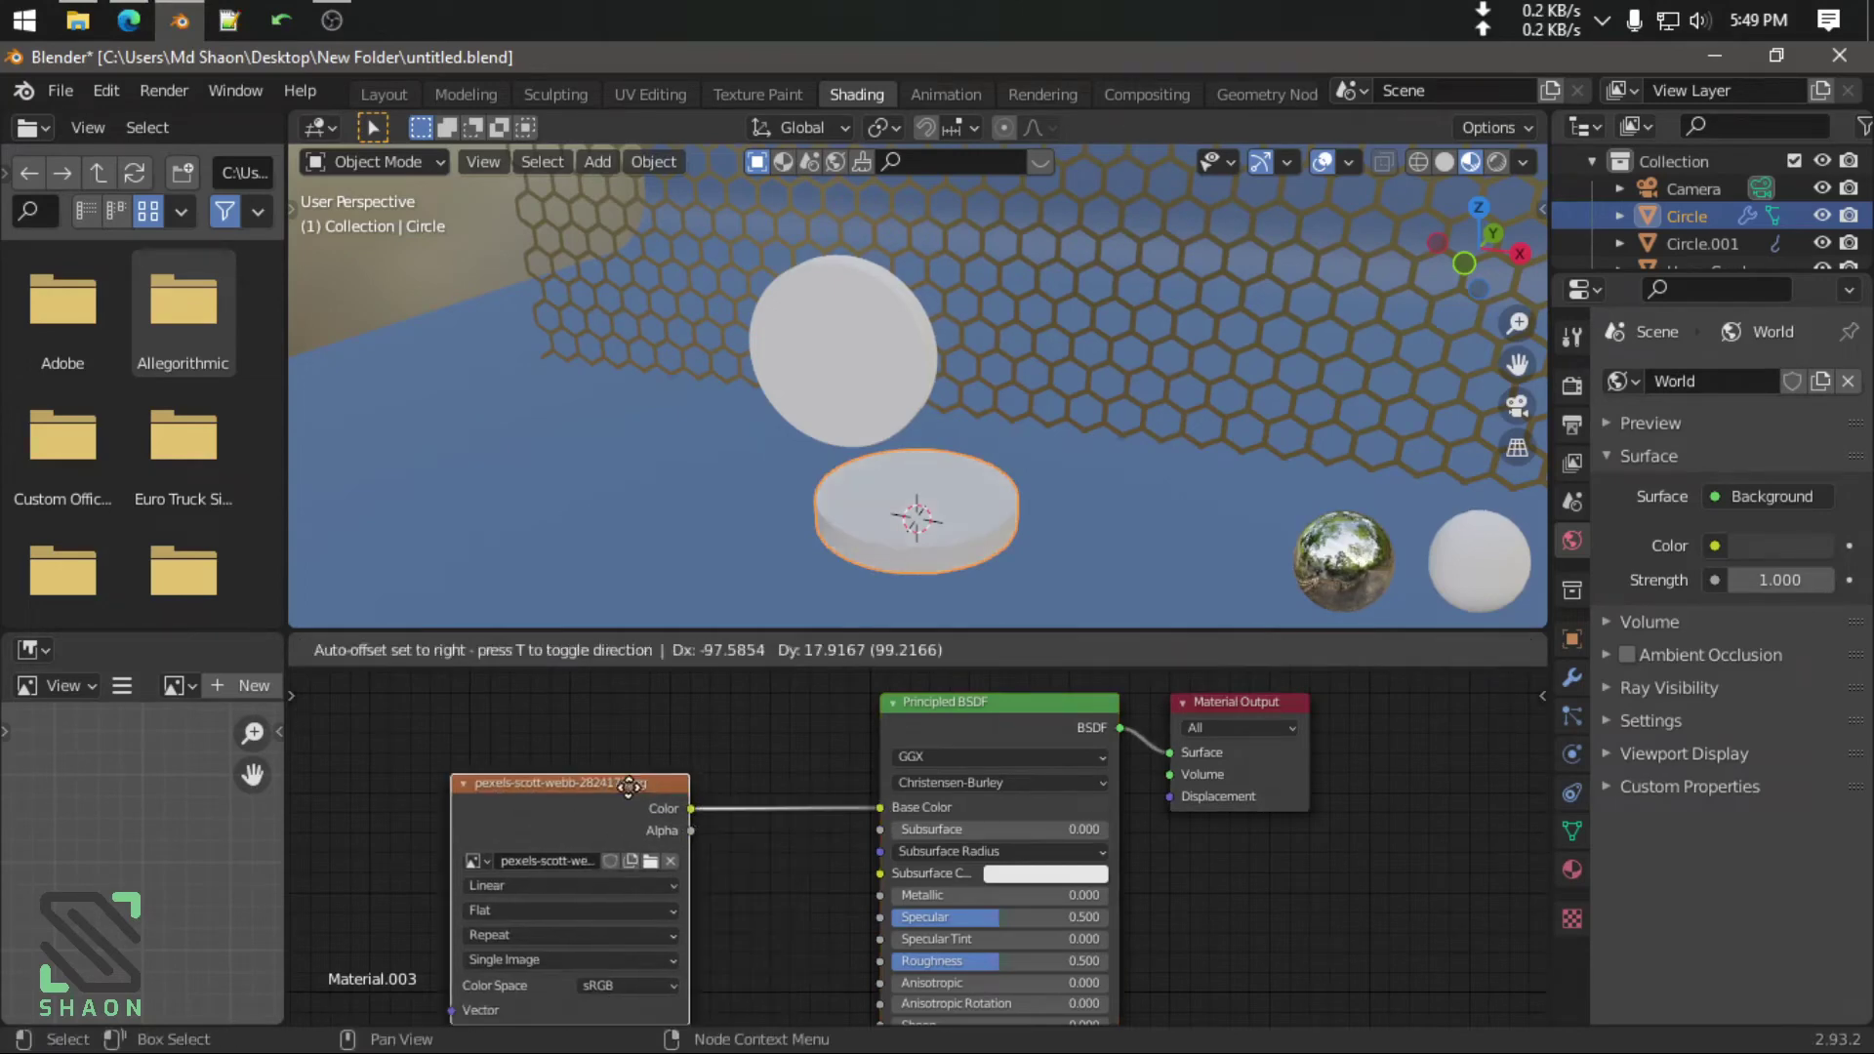
{"action": "scroll", "coordinate": [981, 540], "scroll_direction": "up", "scroll_amount": 2}
{"action": "mouse_move", "coordinate": [1099, 522]}
{"action": "middle_mouse_down"}
{"action": "mouse_move", "coordinate": [1128, 546]}
{"action": "mouse_move", "coordinate": [983, 284]}
{"action": "mouse_move", "coordinate": [1114, 402]}
{"action": "middle_mouse_up"}
{"action": "scroll", "coordinate": [983, 284], "scroll_direction": "up", "scroll_amount": 2}
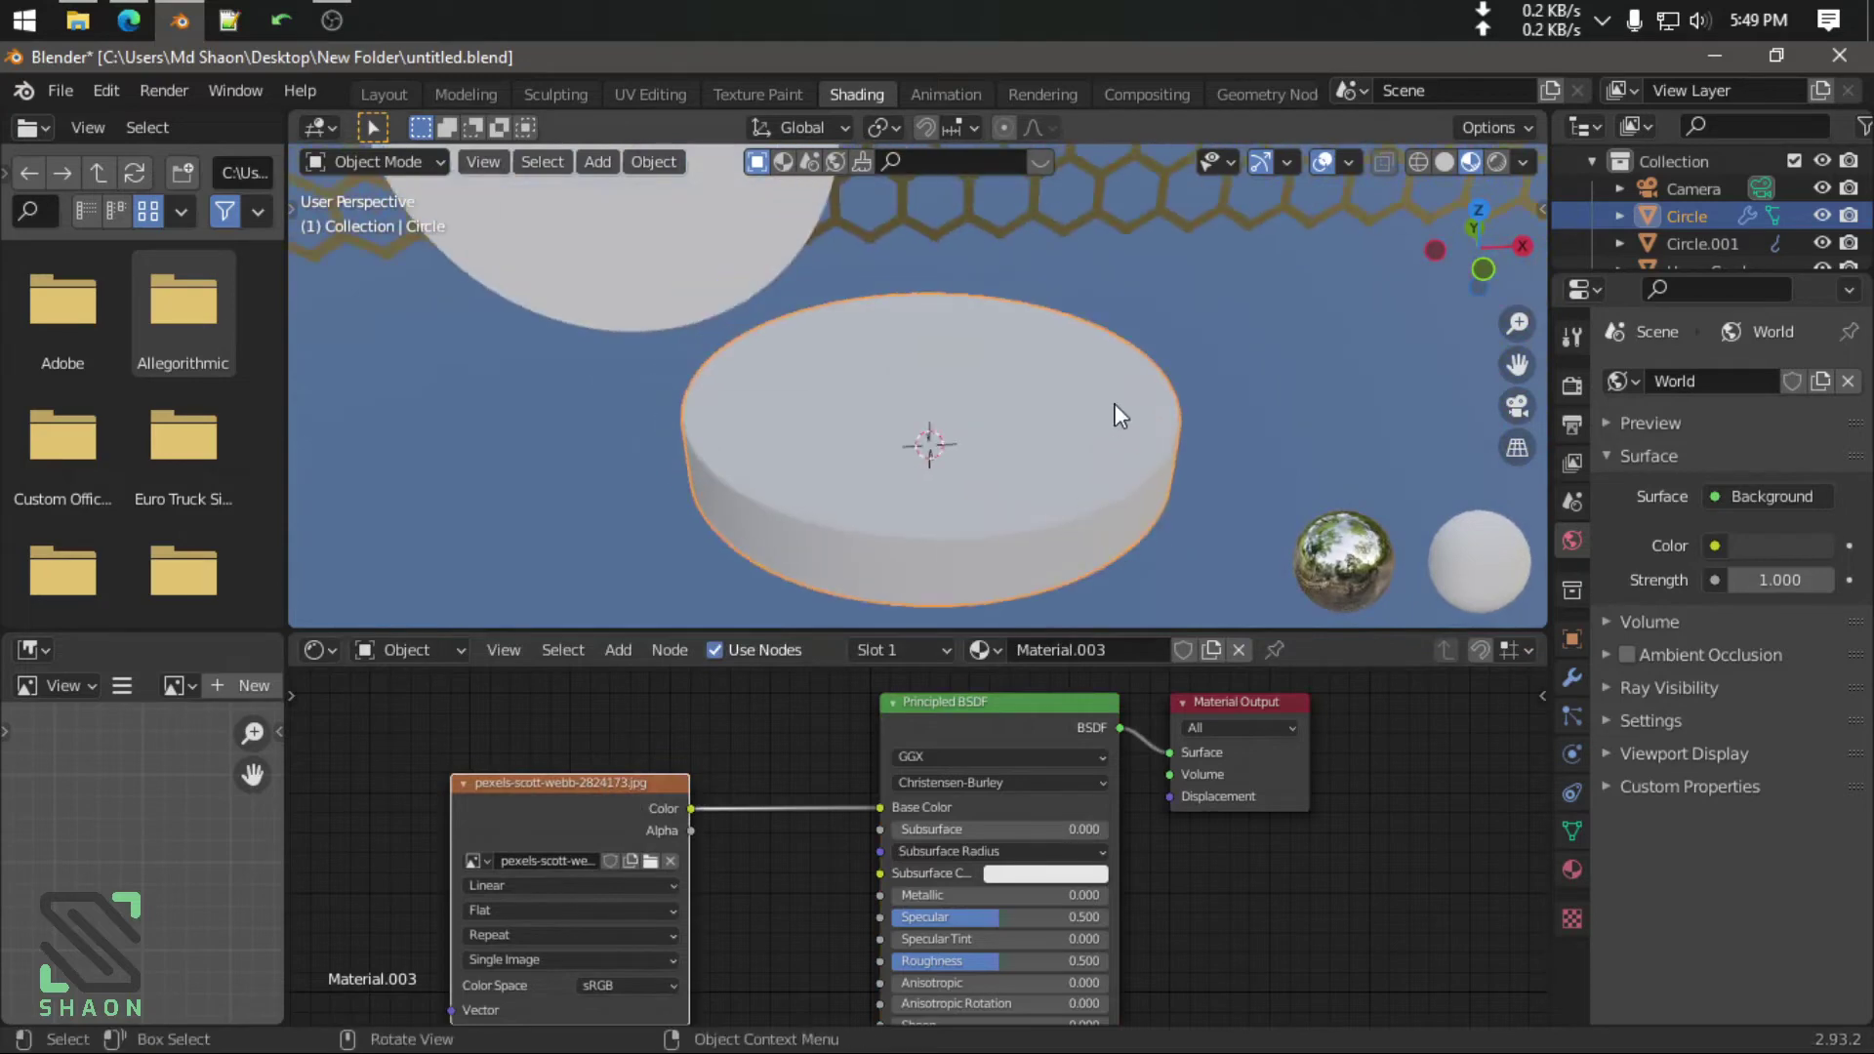
{"action": "left_click", "coordinate": [1493, 162]}
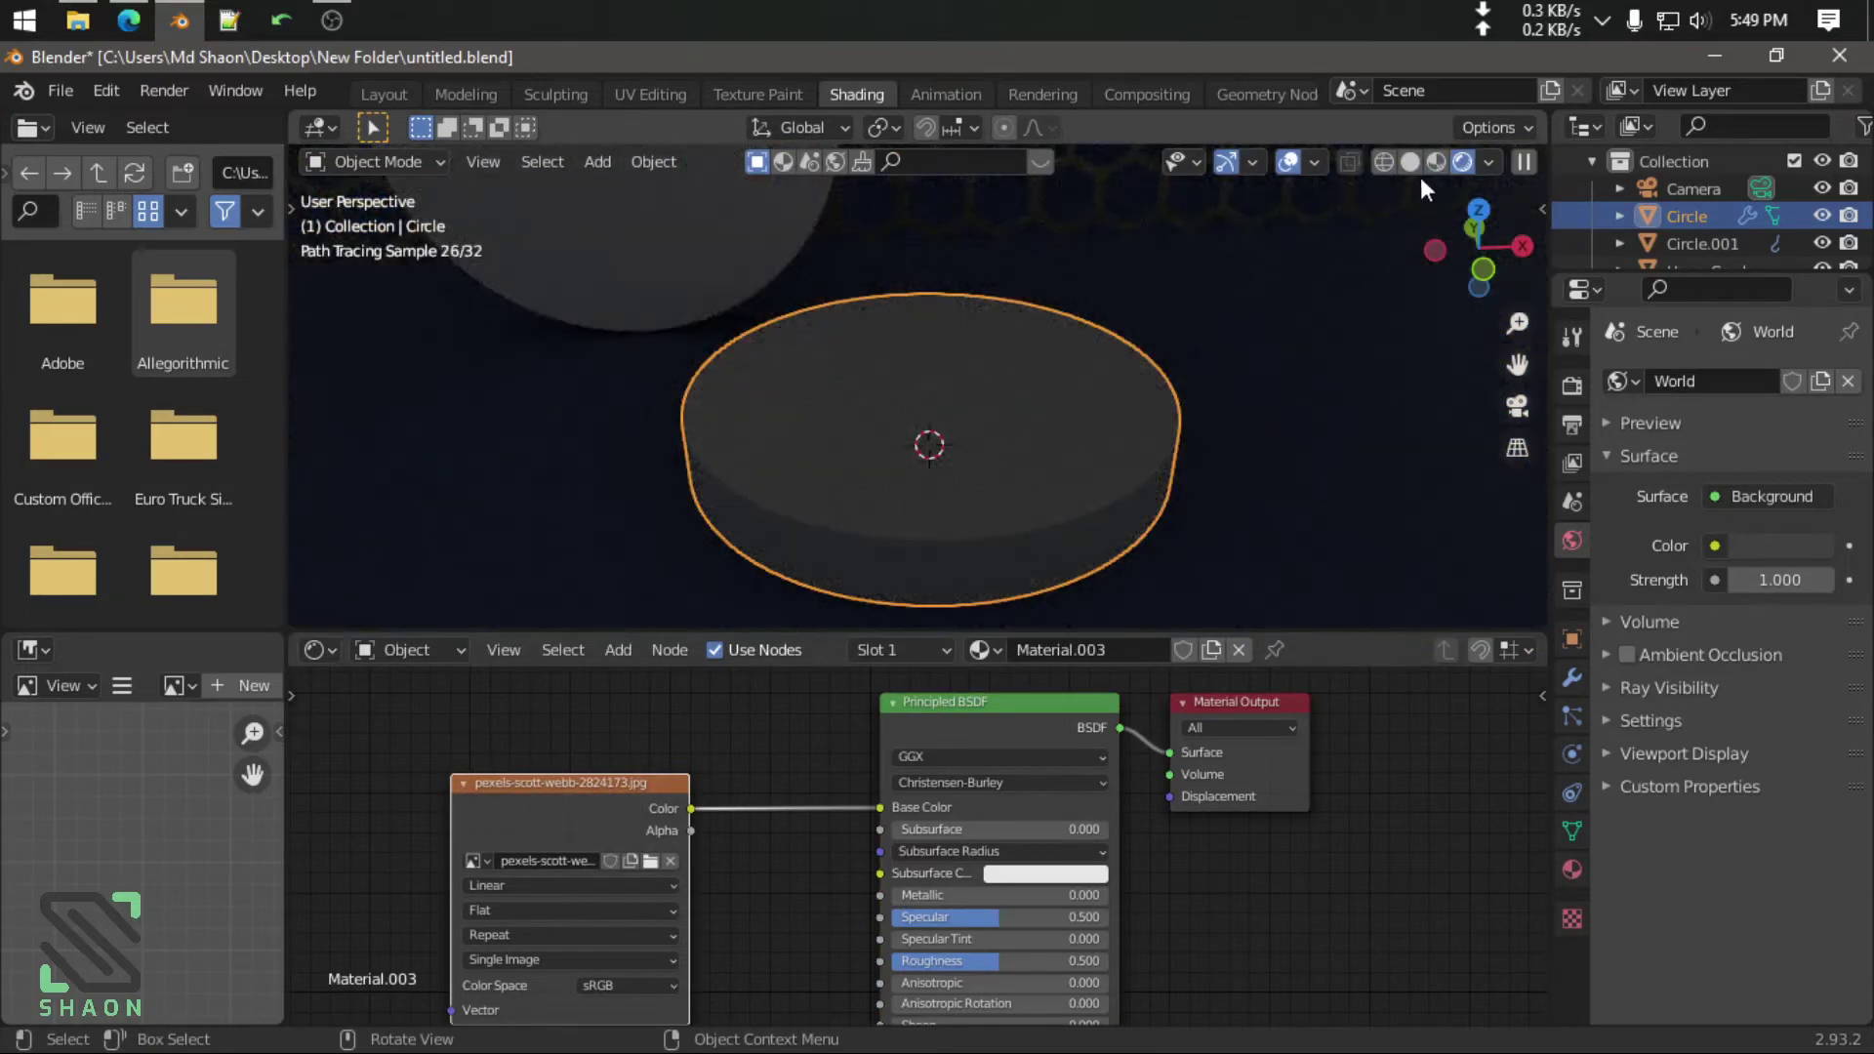
{"action": "left_click", "coordinate": [1436, 162]}
{"action": "scroll", "coordinate": [1001, 472], "scroll_direction": "down", "scroll_amount": 2}
{"action": "scroll", "coordinate": [1002, 472], "scroll_direction": "up", "scroll_amount": 2}
{"action": "mouse_move", "coordinate": [1074, 415]}
{"action": "middle_mouse_down"}
{"action": "mouse_move", "coordinate": [1027, 285]}
{"action": "mouse_move", "coordinate": [1154, 404]}
{"action": "middle_mouse_up"}
Apply the podium disc's scale and enter Edit Mode on its mesh
{"action": "key", "text": "ctrl+a"}
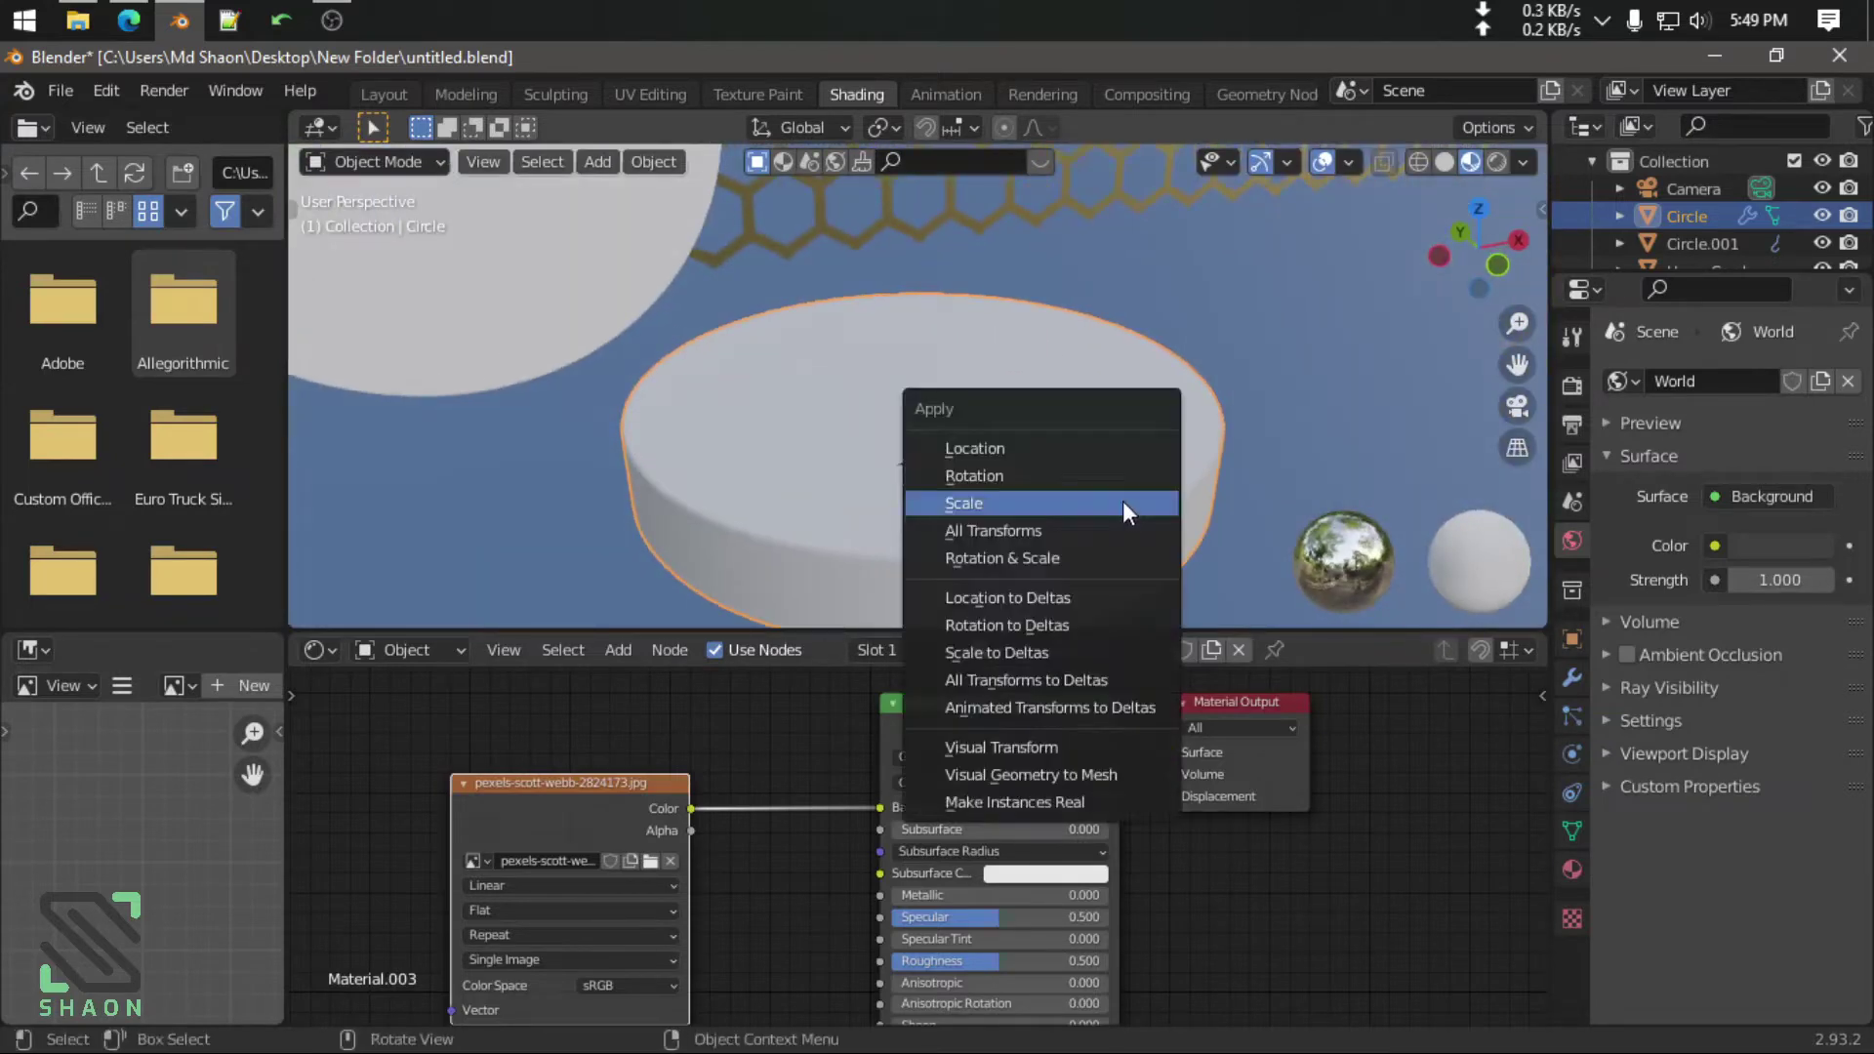
{"action": "left_click", "coordinate": [1122, 500]}
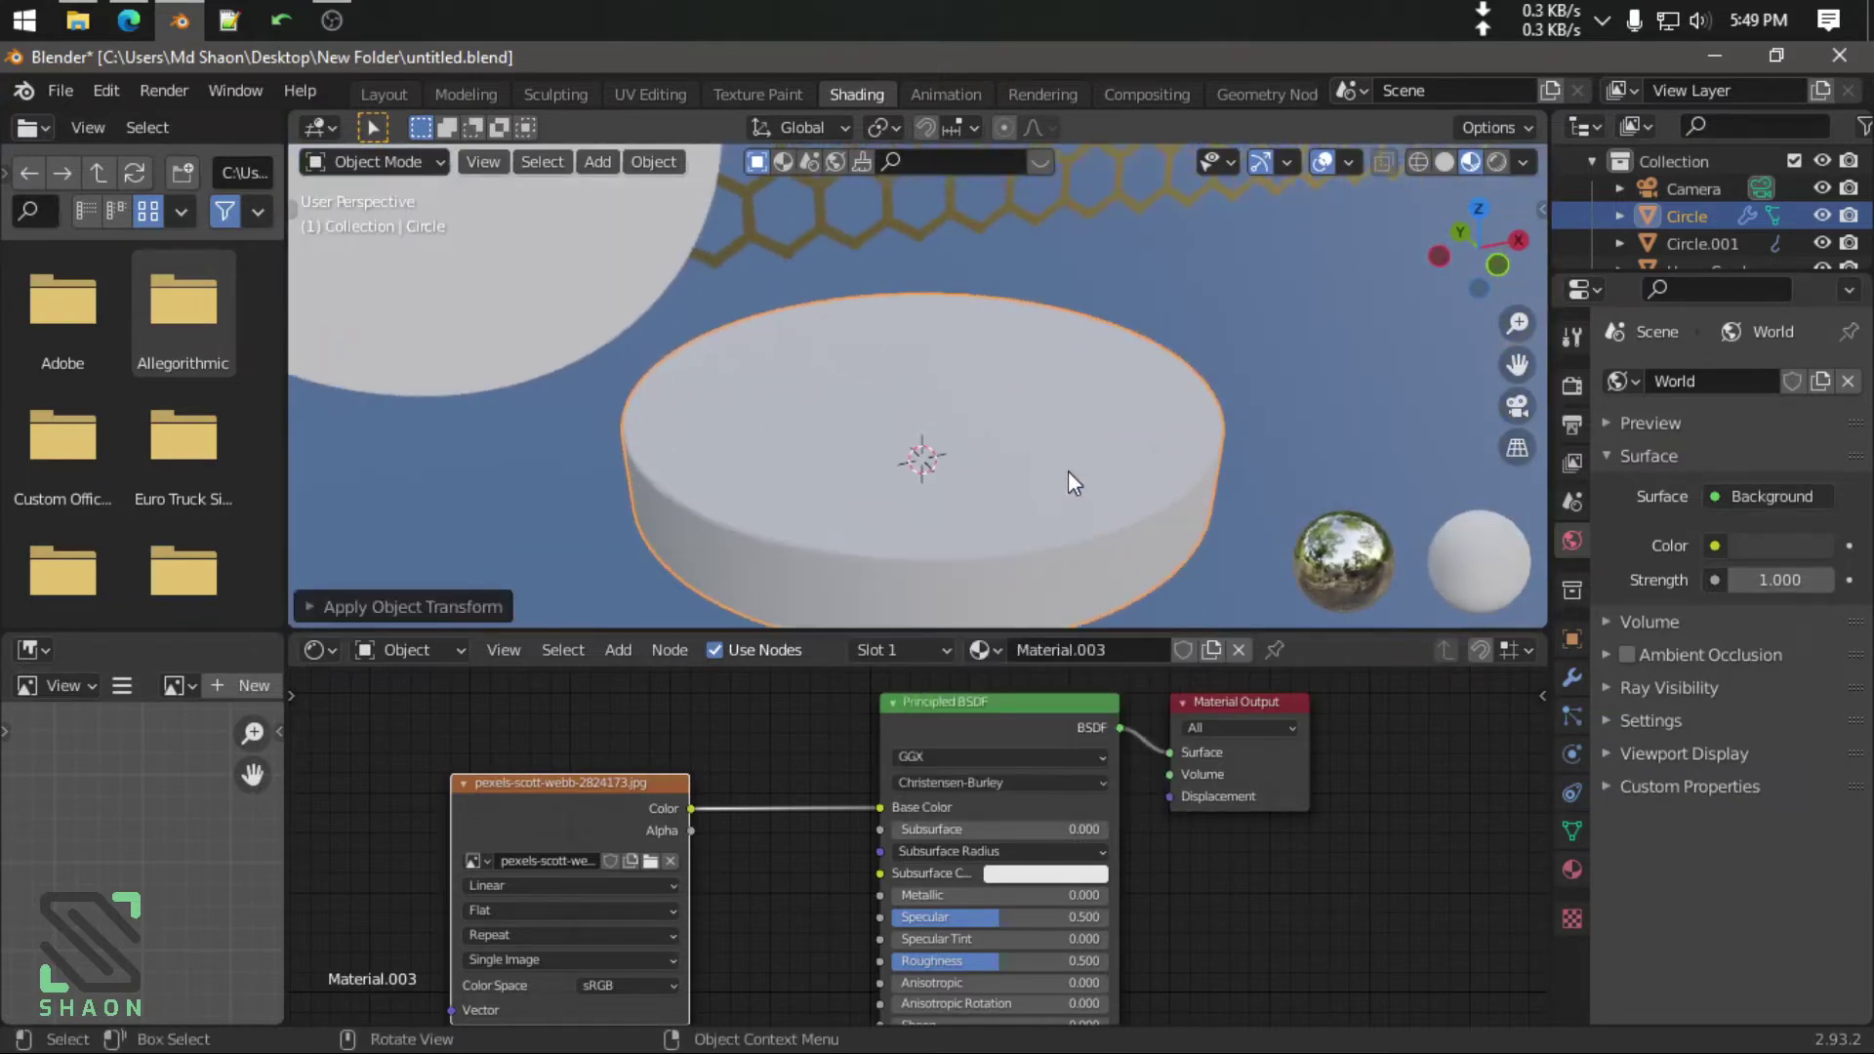
{"action": "scroll", "coordinate": [1067, 470], "scroll_direction": "down", "scroll_amount": 2}
{"action": "middle_click_drag", "start_coordinate": [1021, 470], "coordinate": [917, 511]}
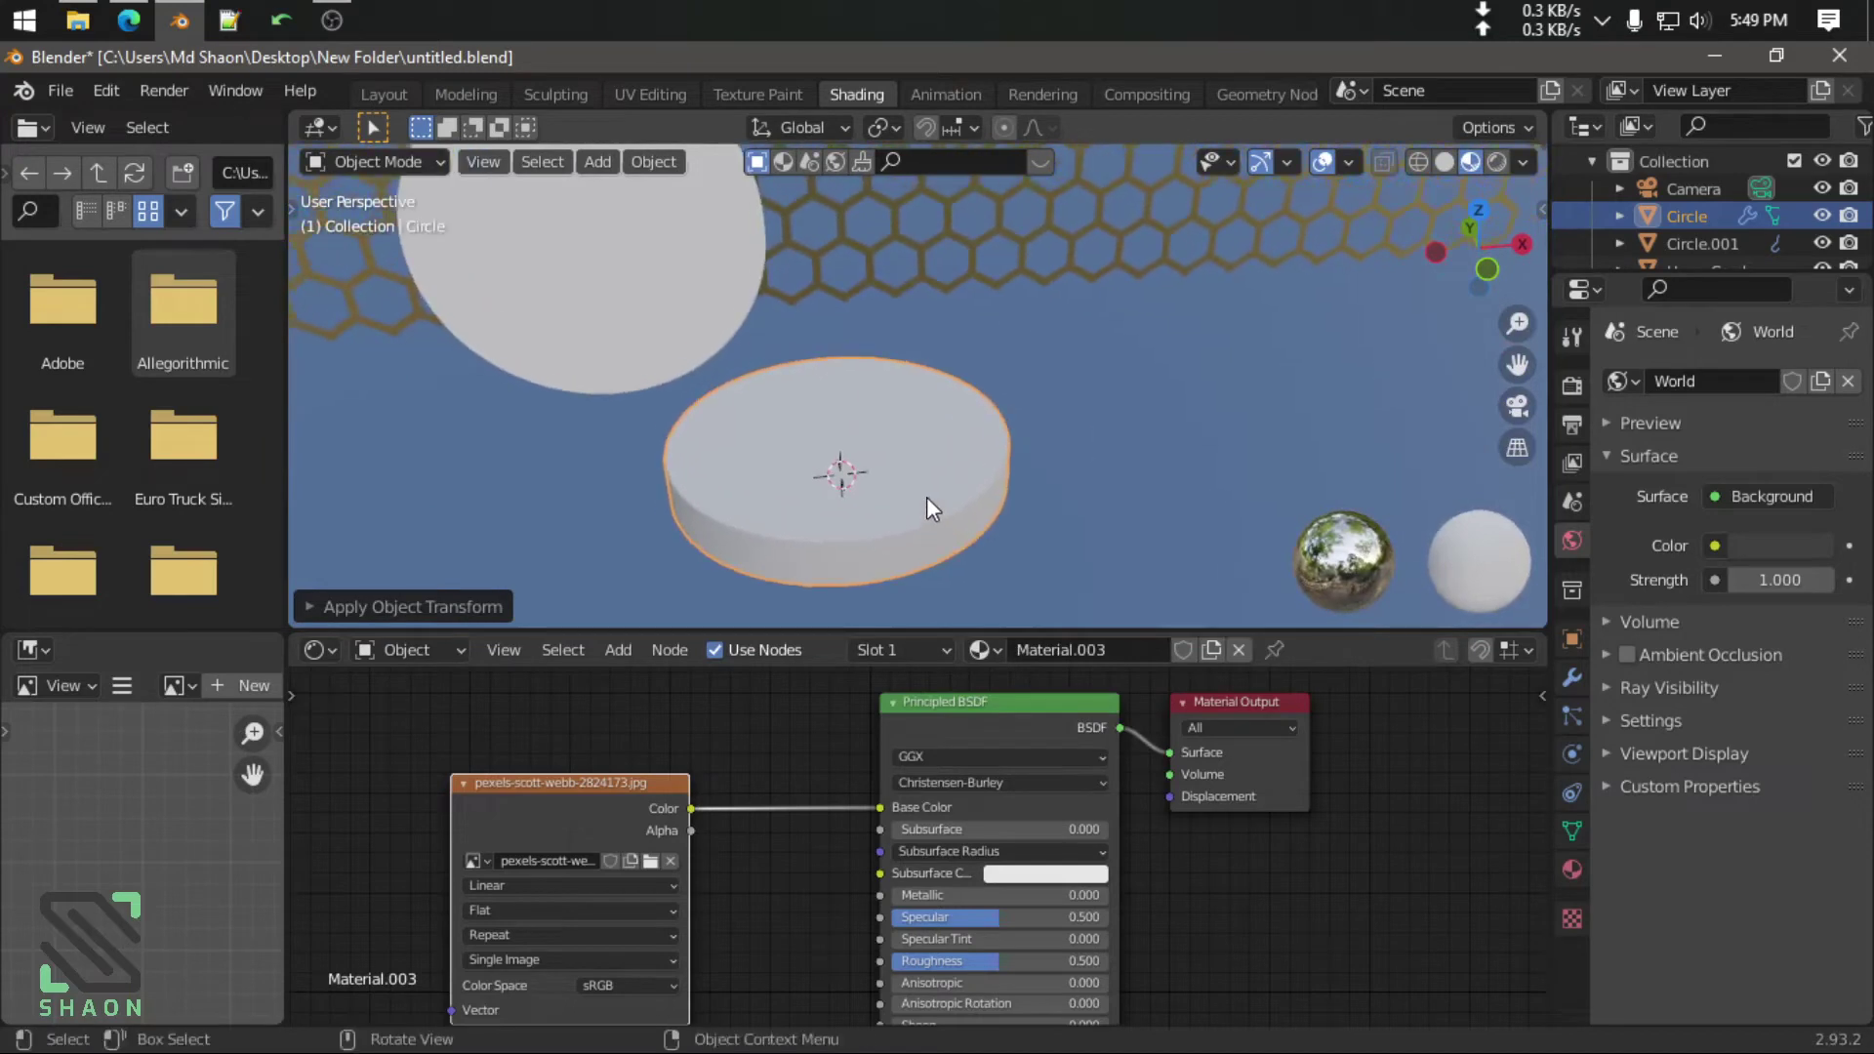
{"action": "key", "text": "Tab"}
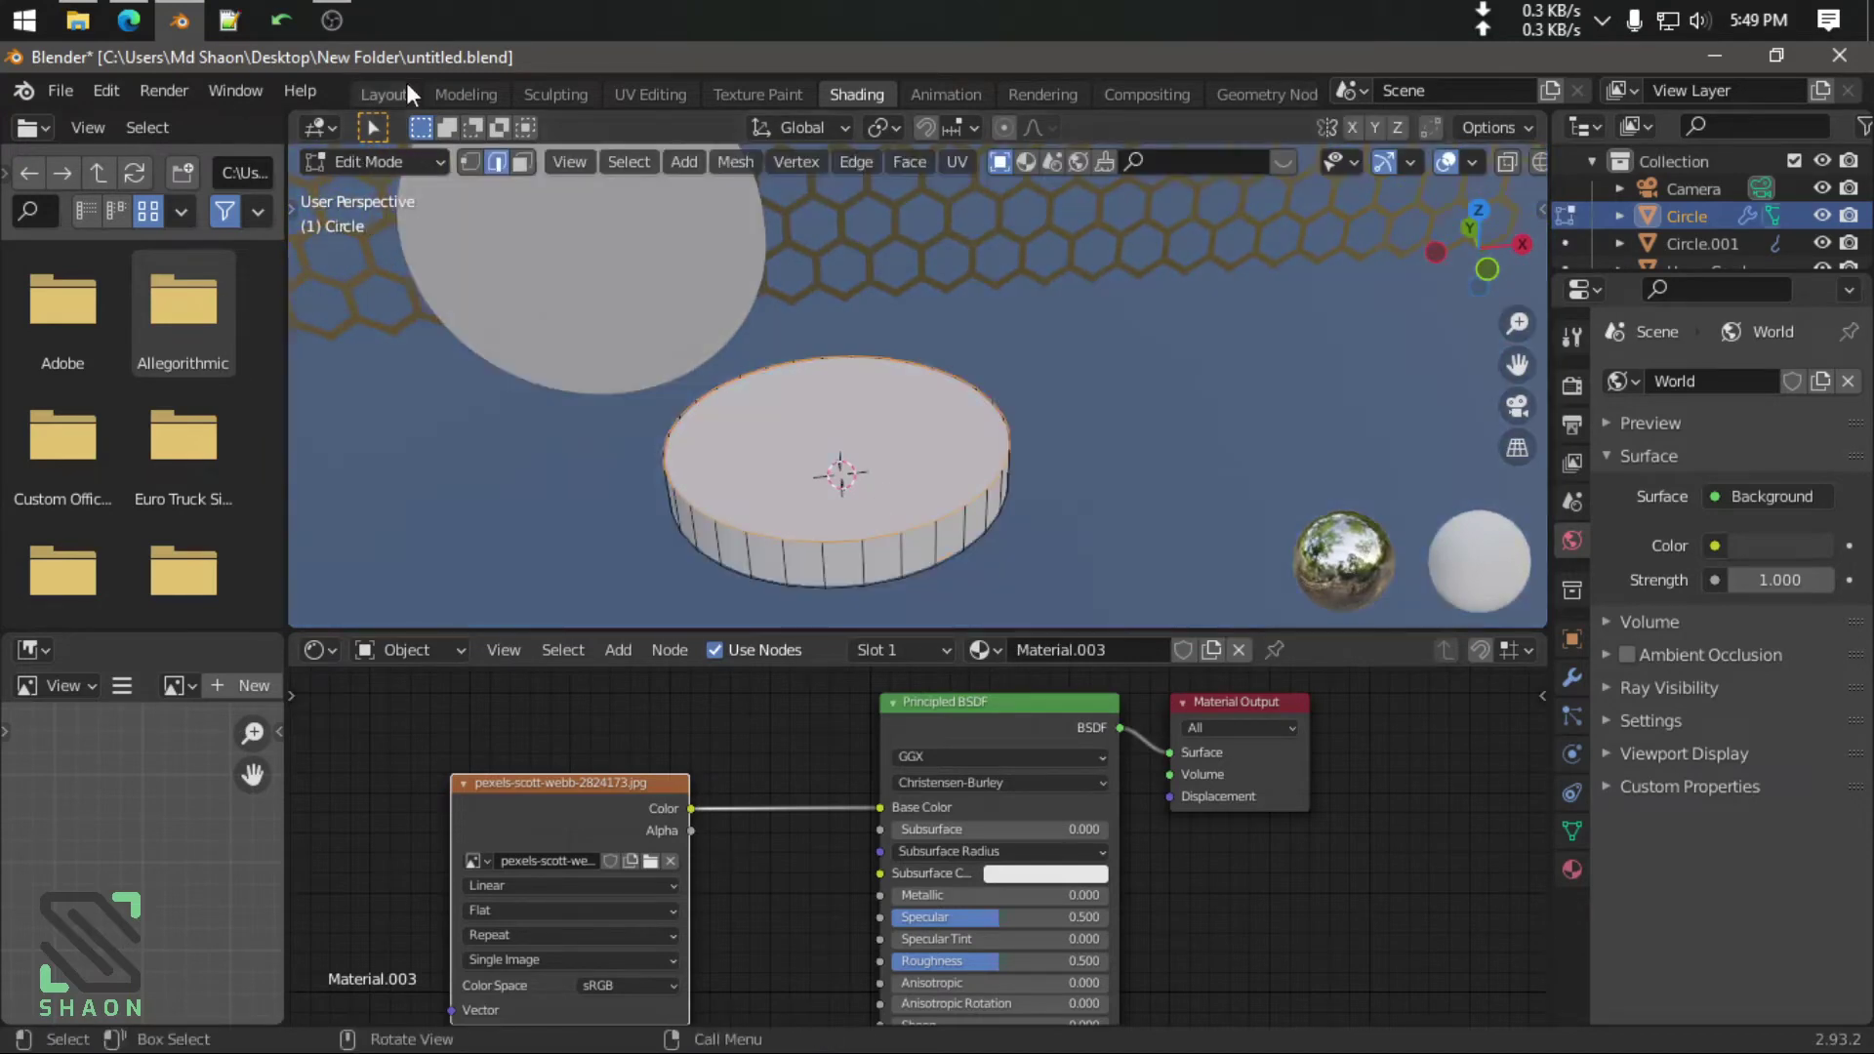
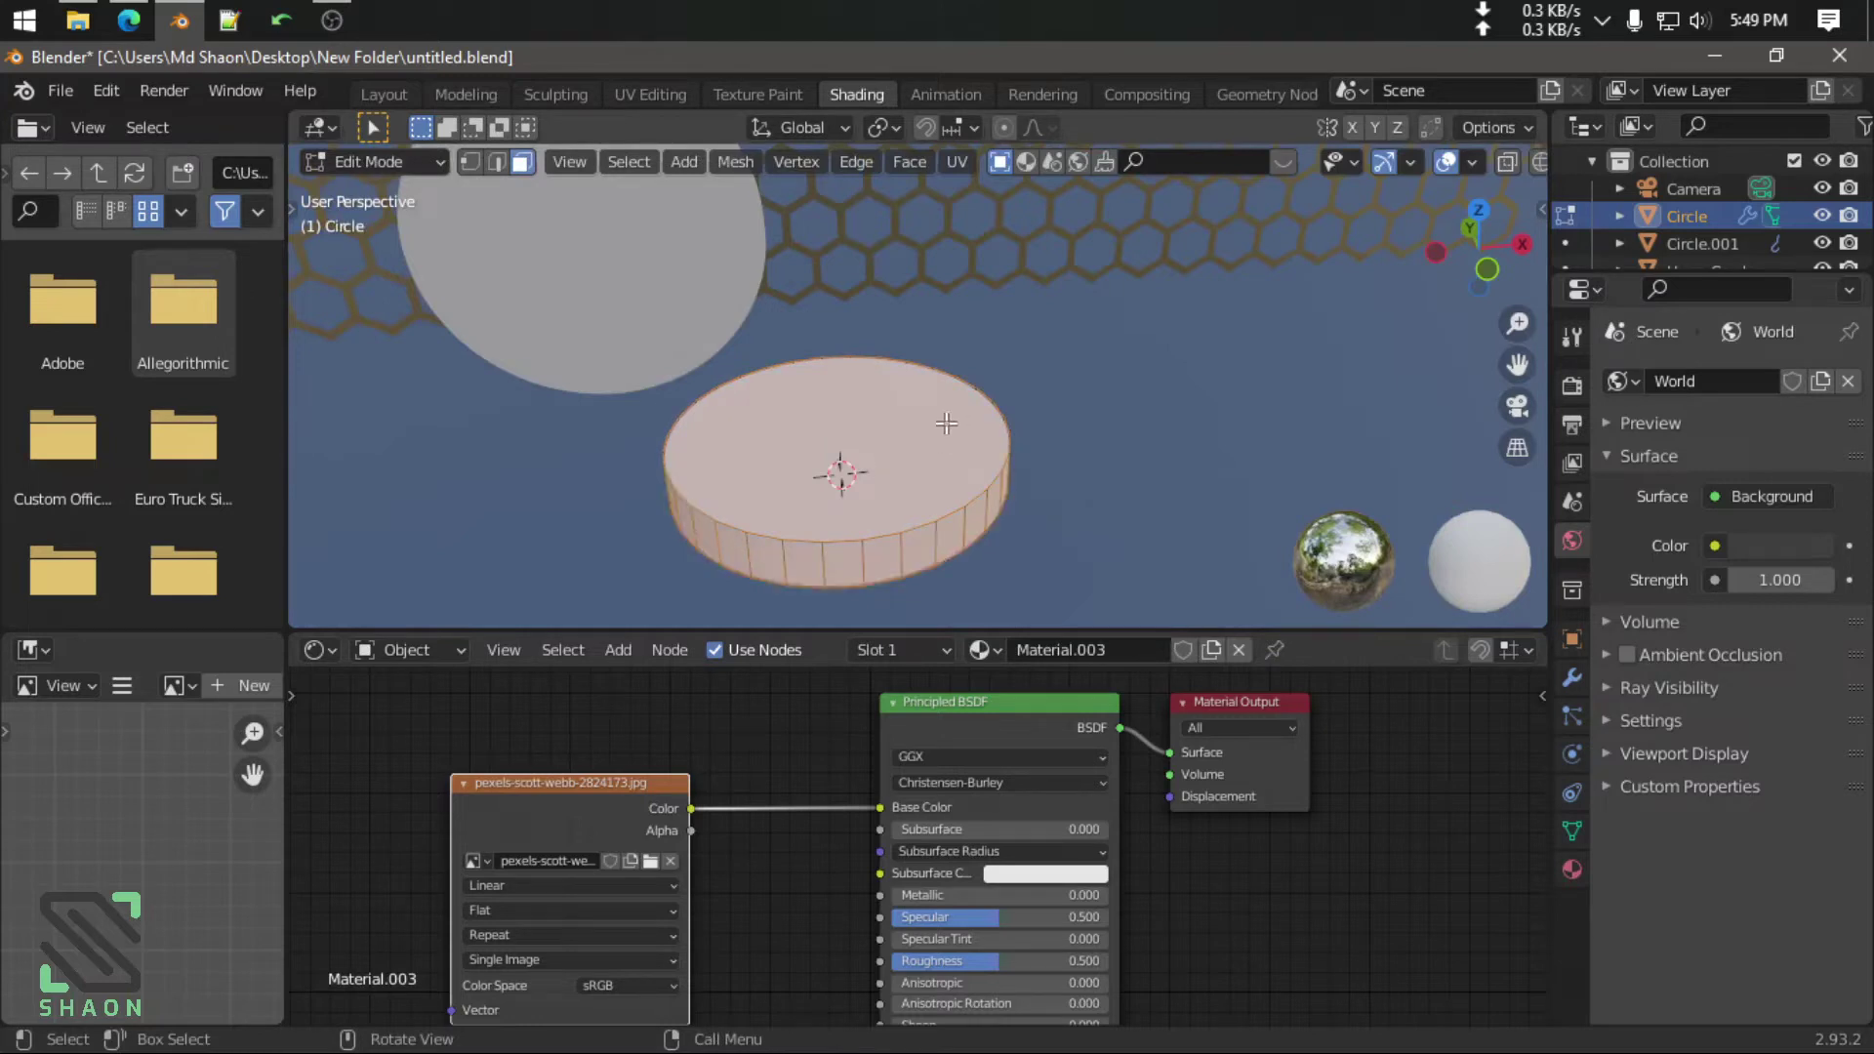
Smart UV Project the low cylinder's mesh so the marble texture re-maps
{"action": "key", "text": "u"}
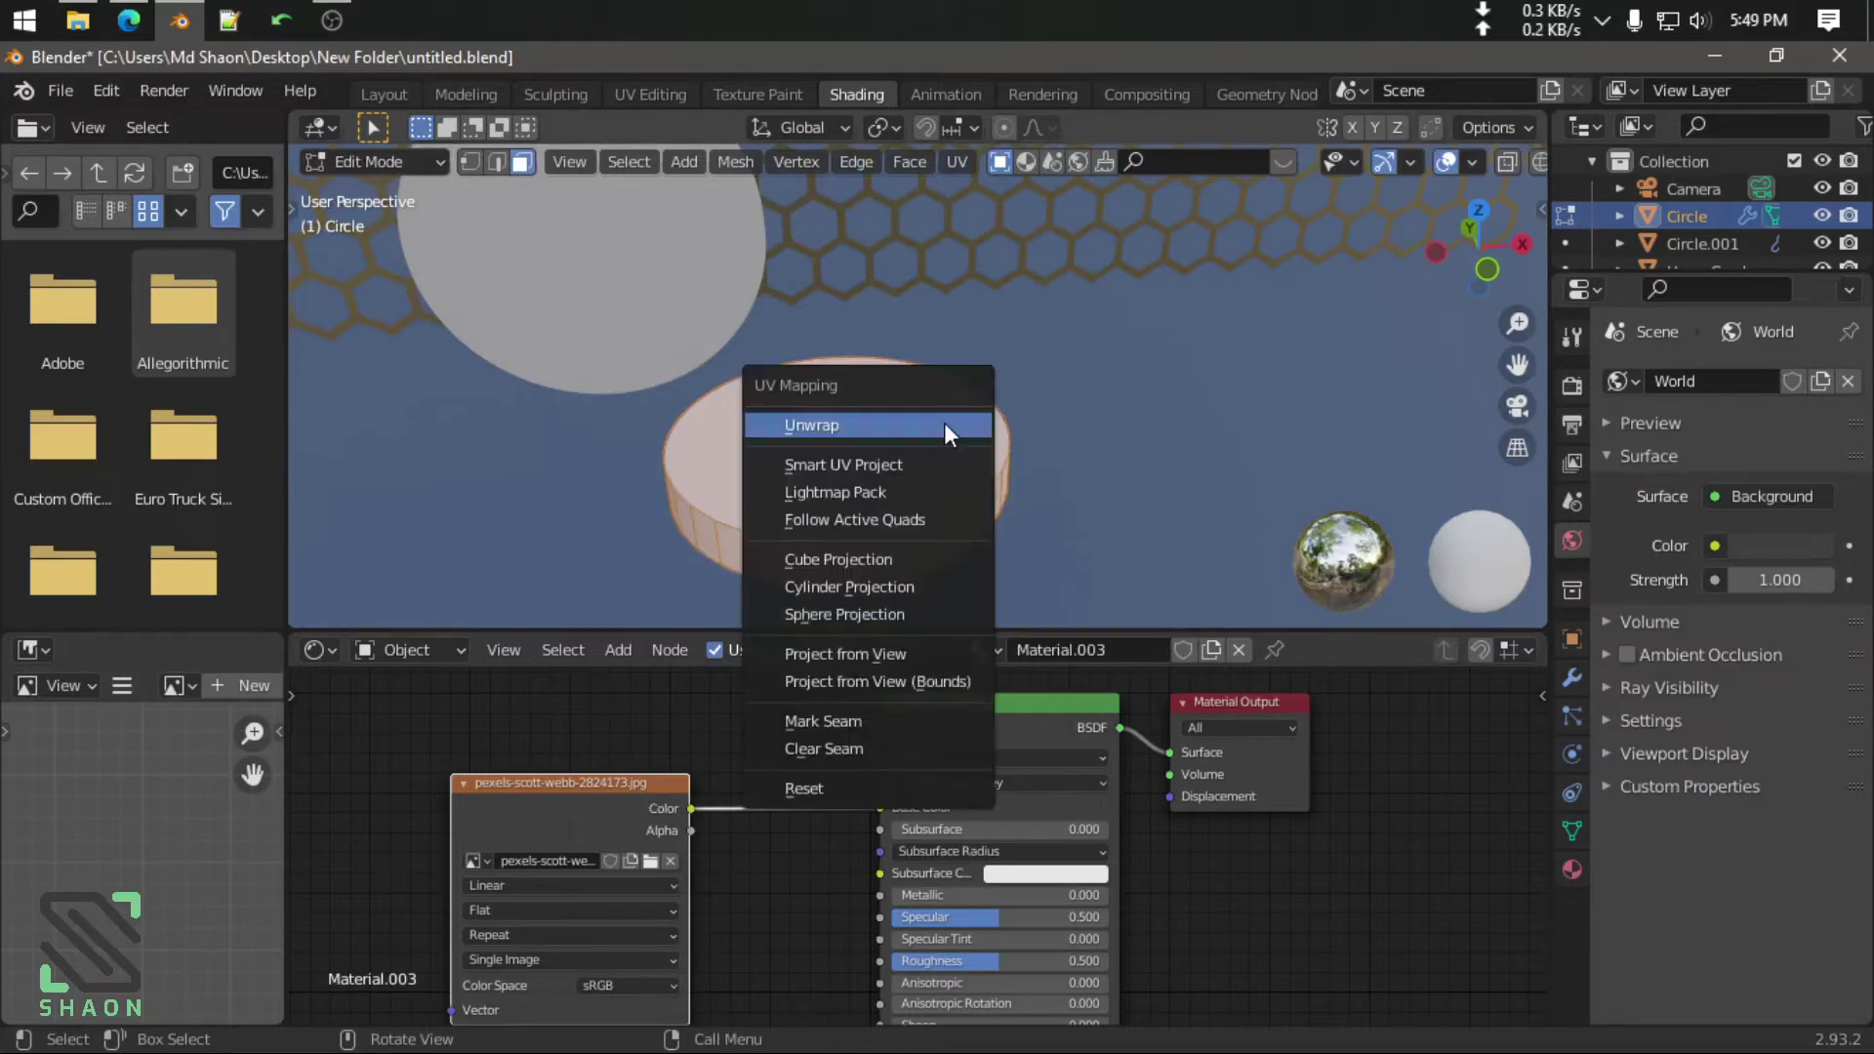
{"action": "left_click", "coordinate": [853, 463]}
{"action": "left_click", "coordinate": [950, 681]}
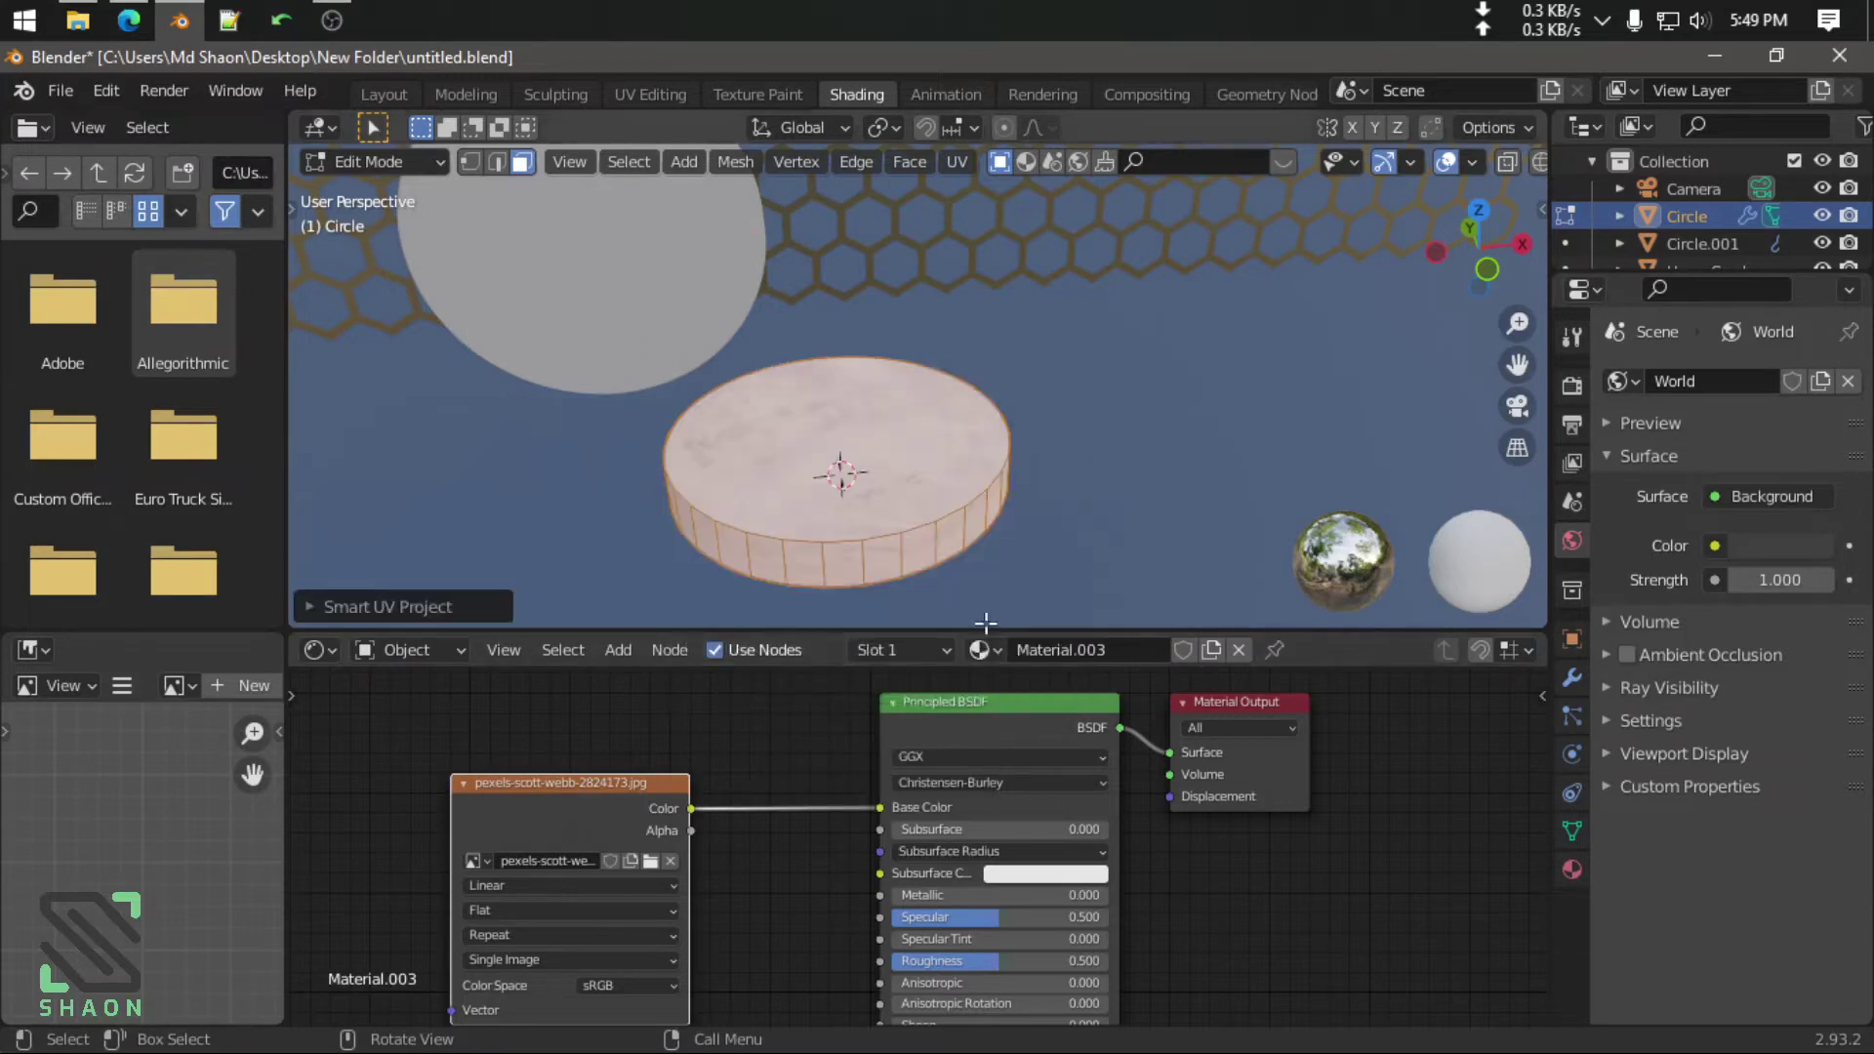
{"action": "scroll", "coordinate": [880, 488], "scroll_direction": "up", "scroll_amount": 2}
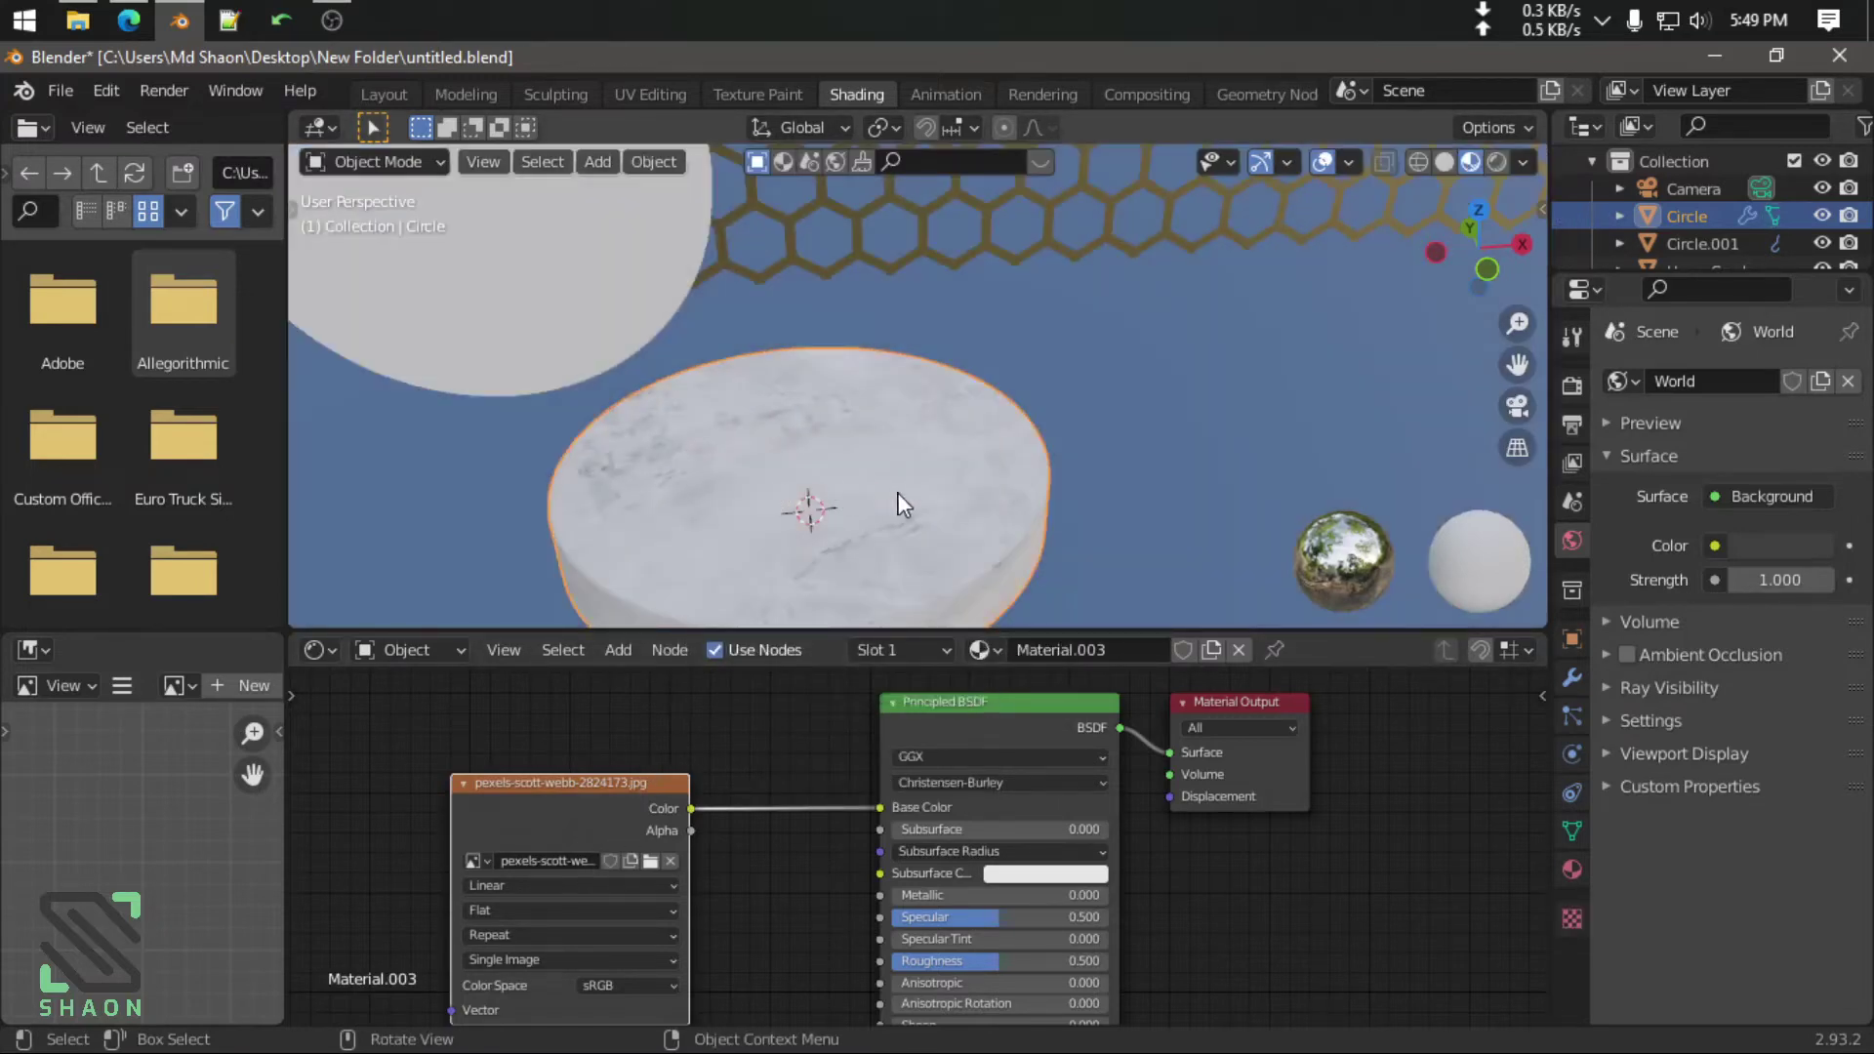
{"action": "key", "text": "Tab"}
Select the upright disc Circle.001 and give it a new material
{"action": "middle_click_drag", "start_coordinate": [892, 506], "coordinate": [875, 320]}
{"action": "scroll", "coordinate": [876, 449], "scroll_direction": "down", "scroll_amount": 3}
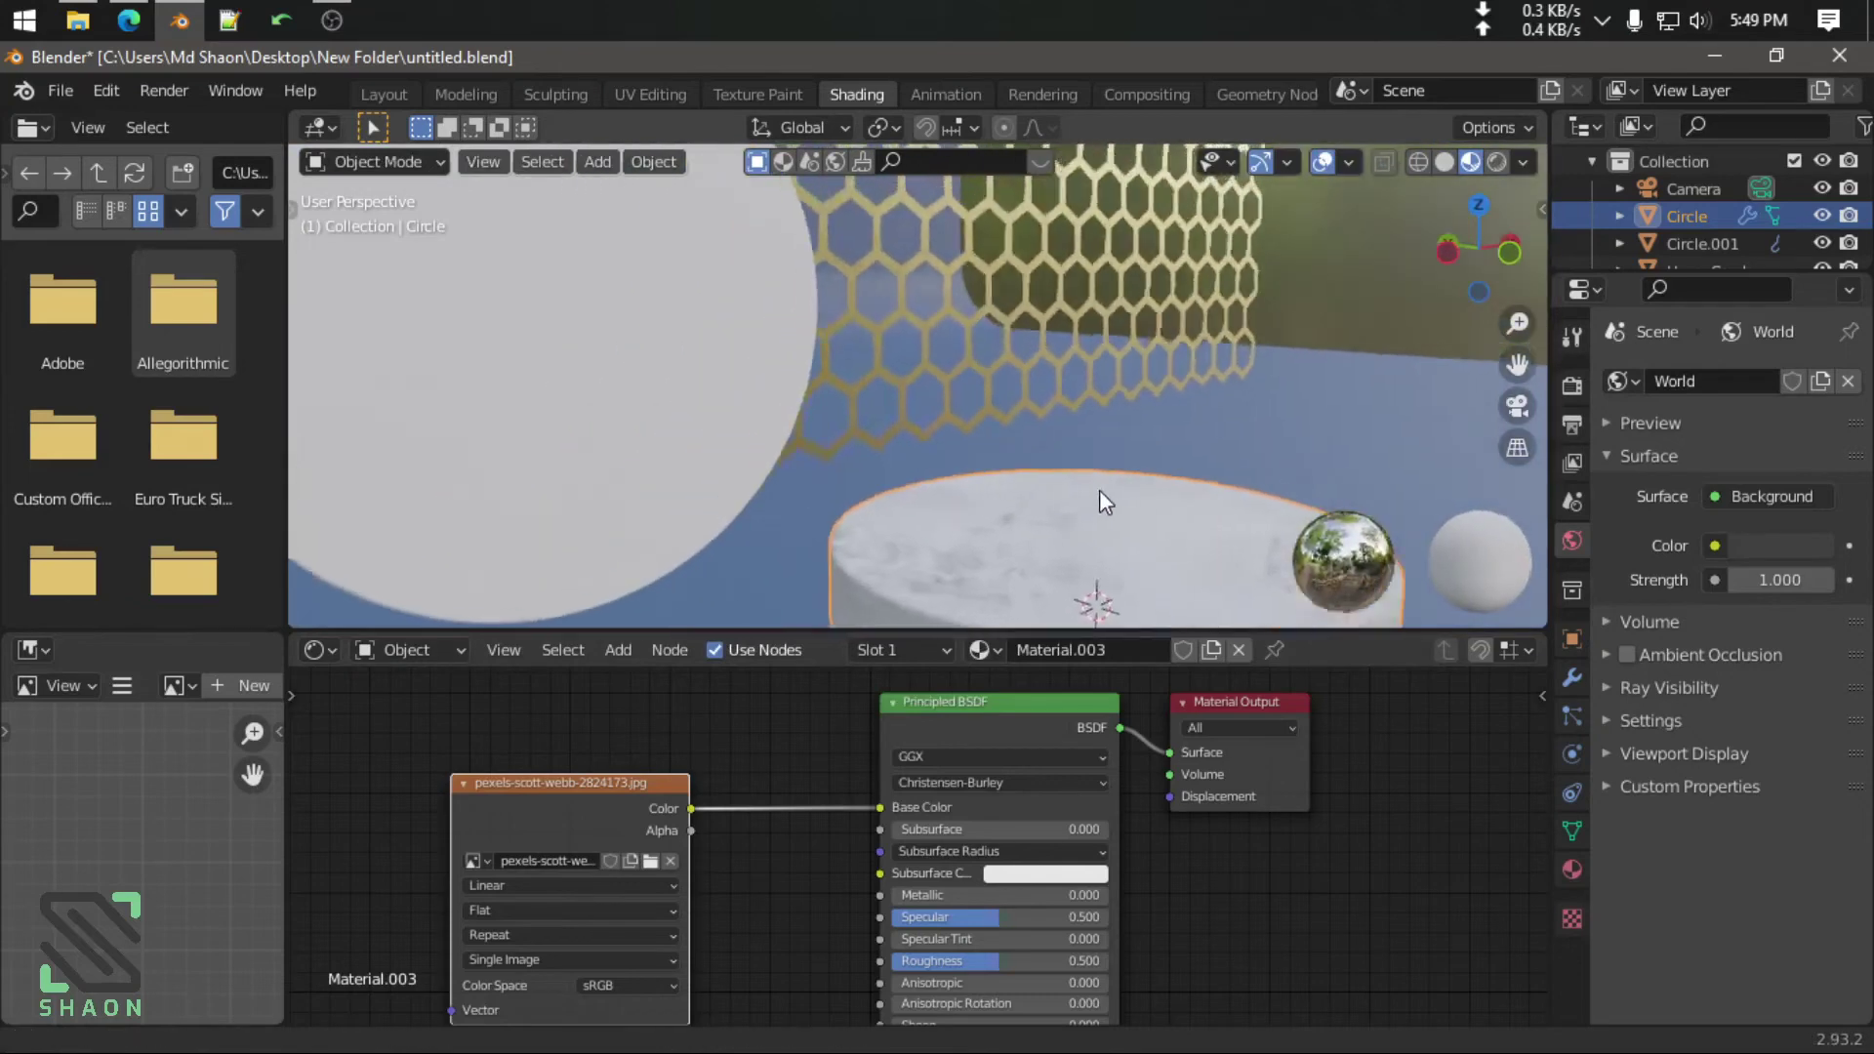
{"action": "middle_click_drag", "start_coordinate": [1099, 494], "coordinate": [723, 360]}
{"action": "left_click", "coordinate": [718, 351]}
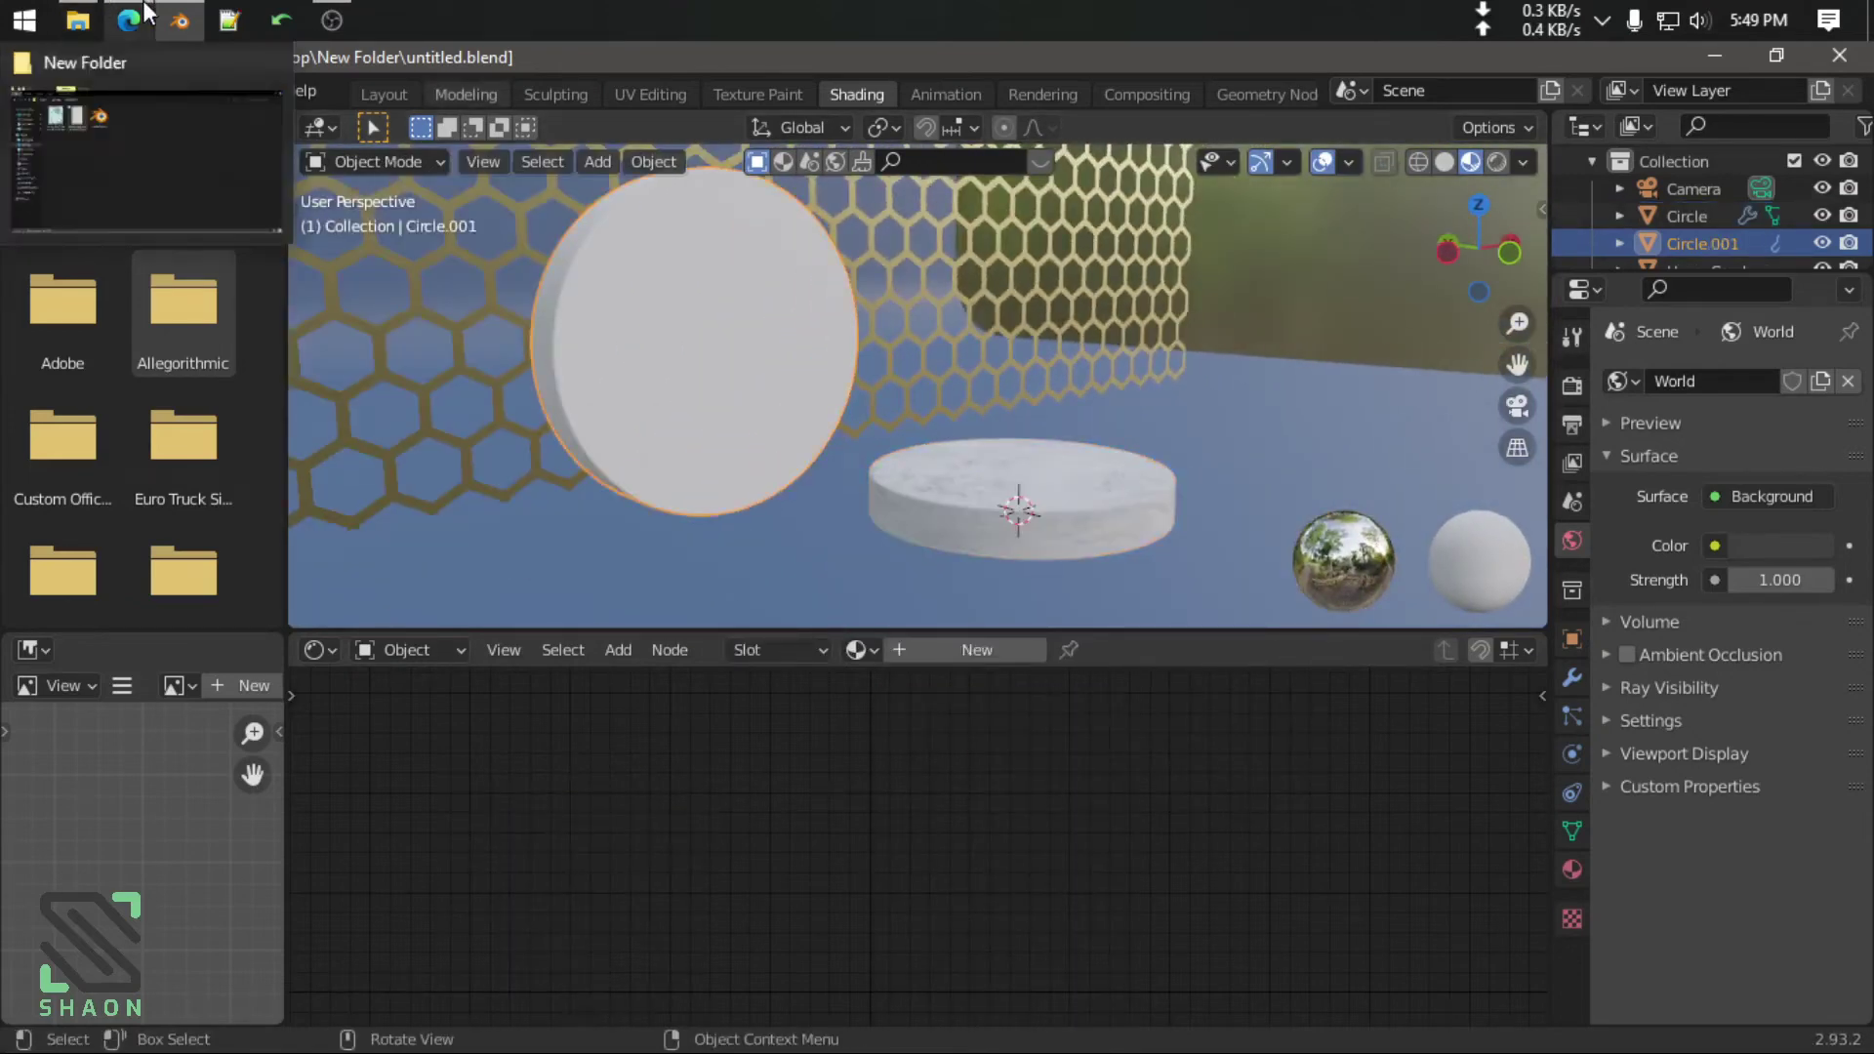
{"action": "left_click", "coordinate": [107, 146]}
{"action": "mouse_move", "coordinate": [309, 239]}
{"action": "left_mouse_down"}
{"action": "mouse_move", "coordinate": [477, 668]}
{"action": "mouse_move", "coordinate": [648, 826]}
{"action": "left_mouse_up"}
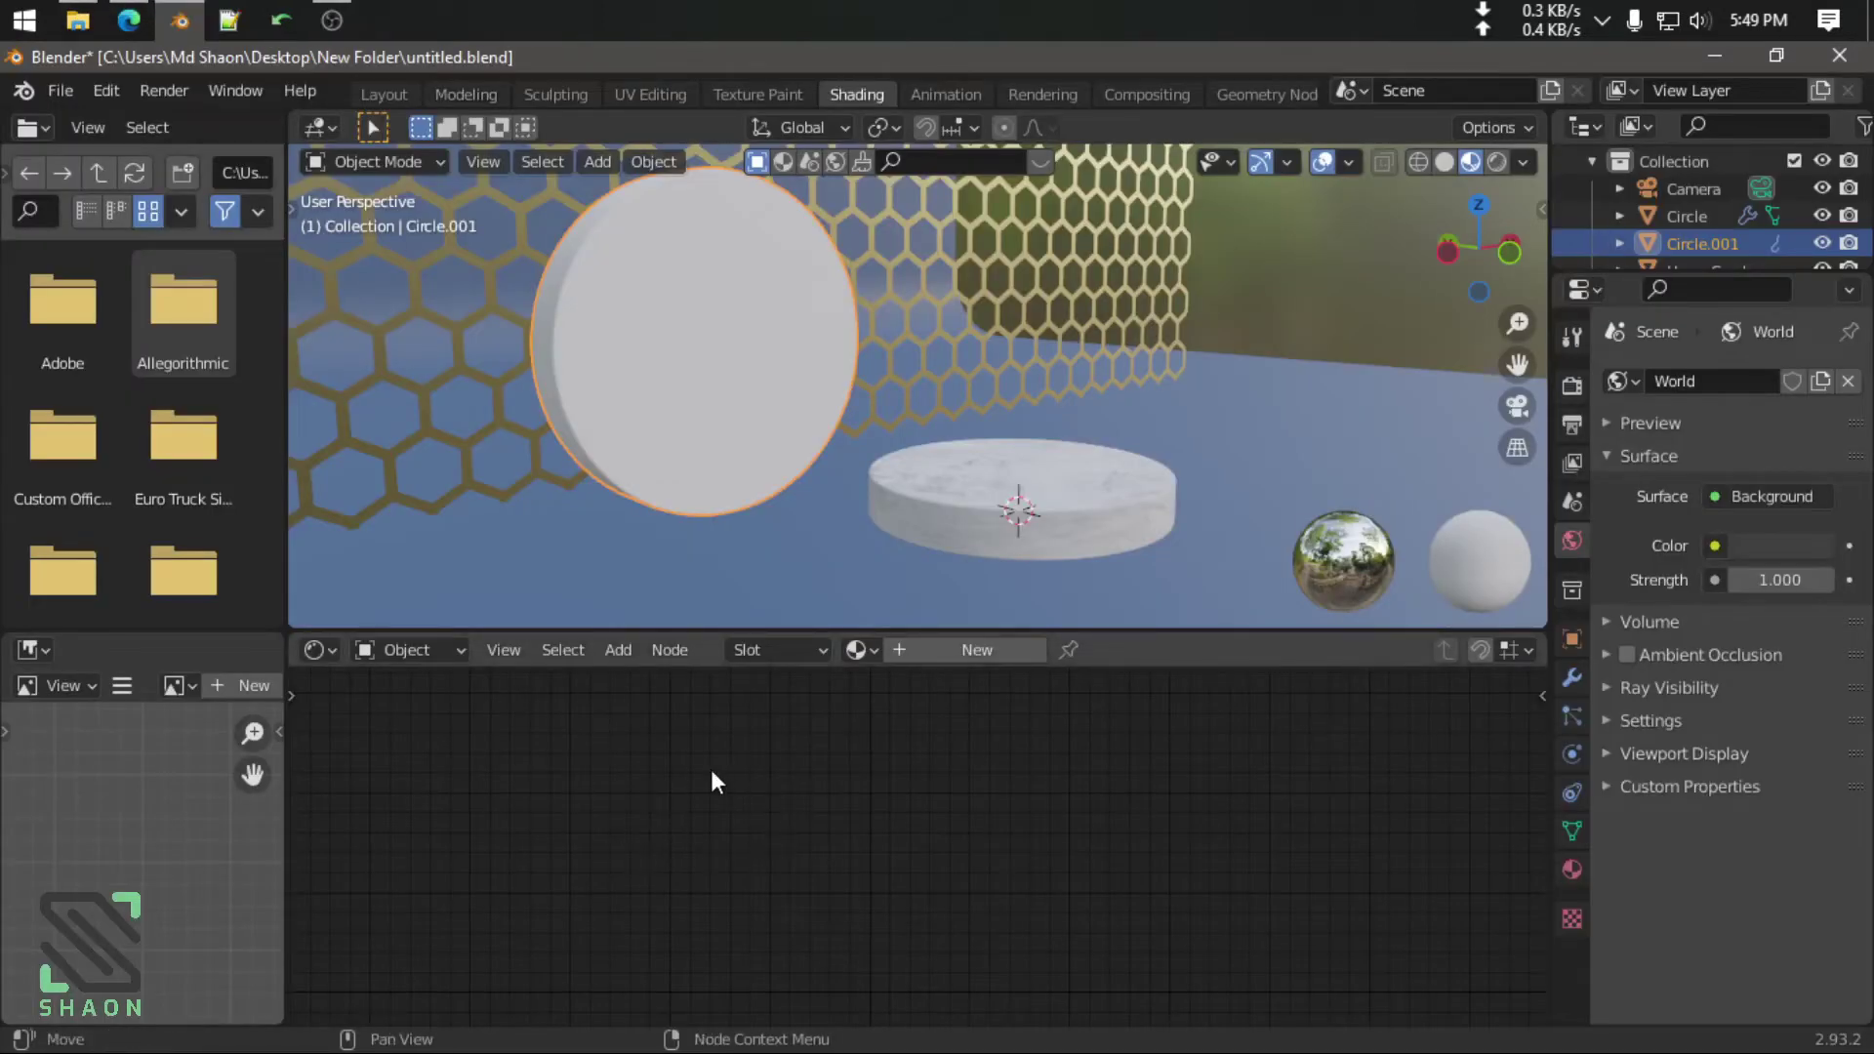
{"action": "left_click", "coordinate": [977, 650]}
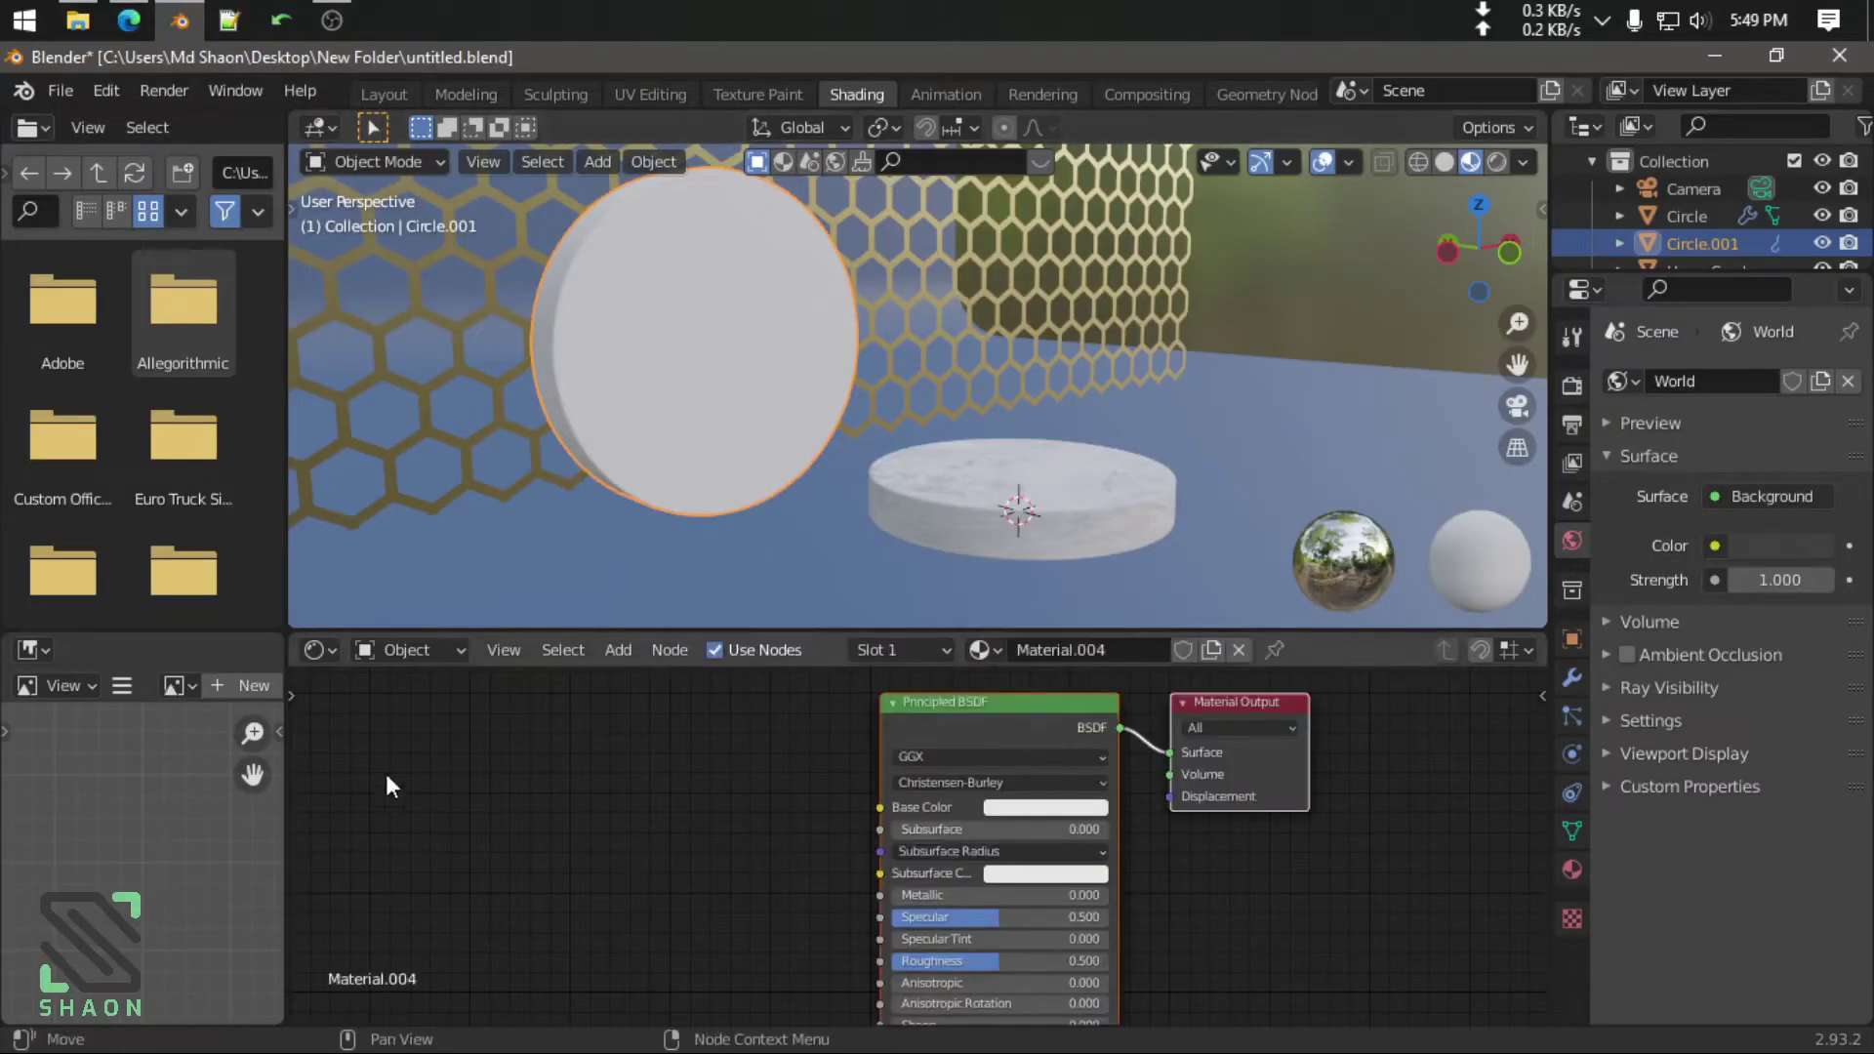
Add the jess-loiterton teal marble image as a texture wired into Base Color
{"action": "left_click", "coordinate": [78, 19]}
{"action": "left_click_drag", "start_coordinate": [325, 266], "coordinate": [642, 991]}
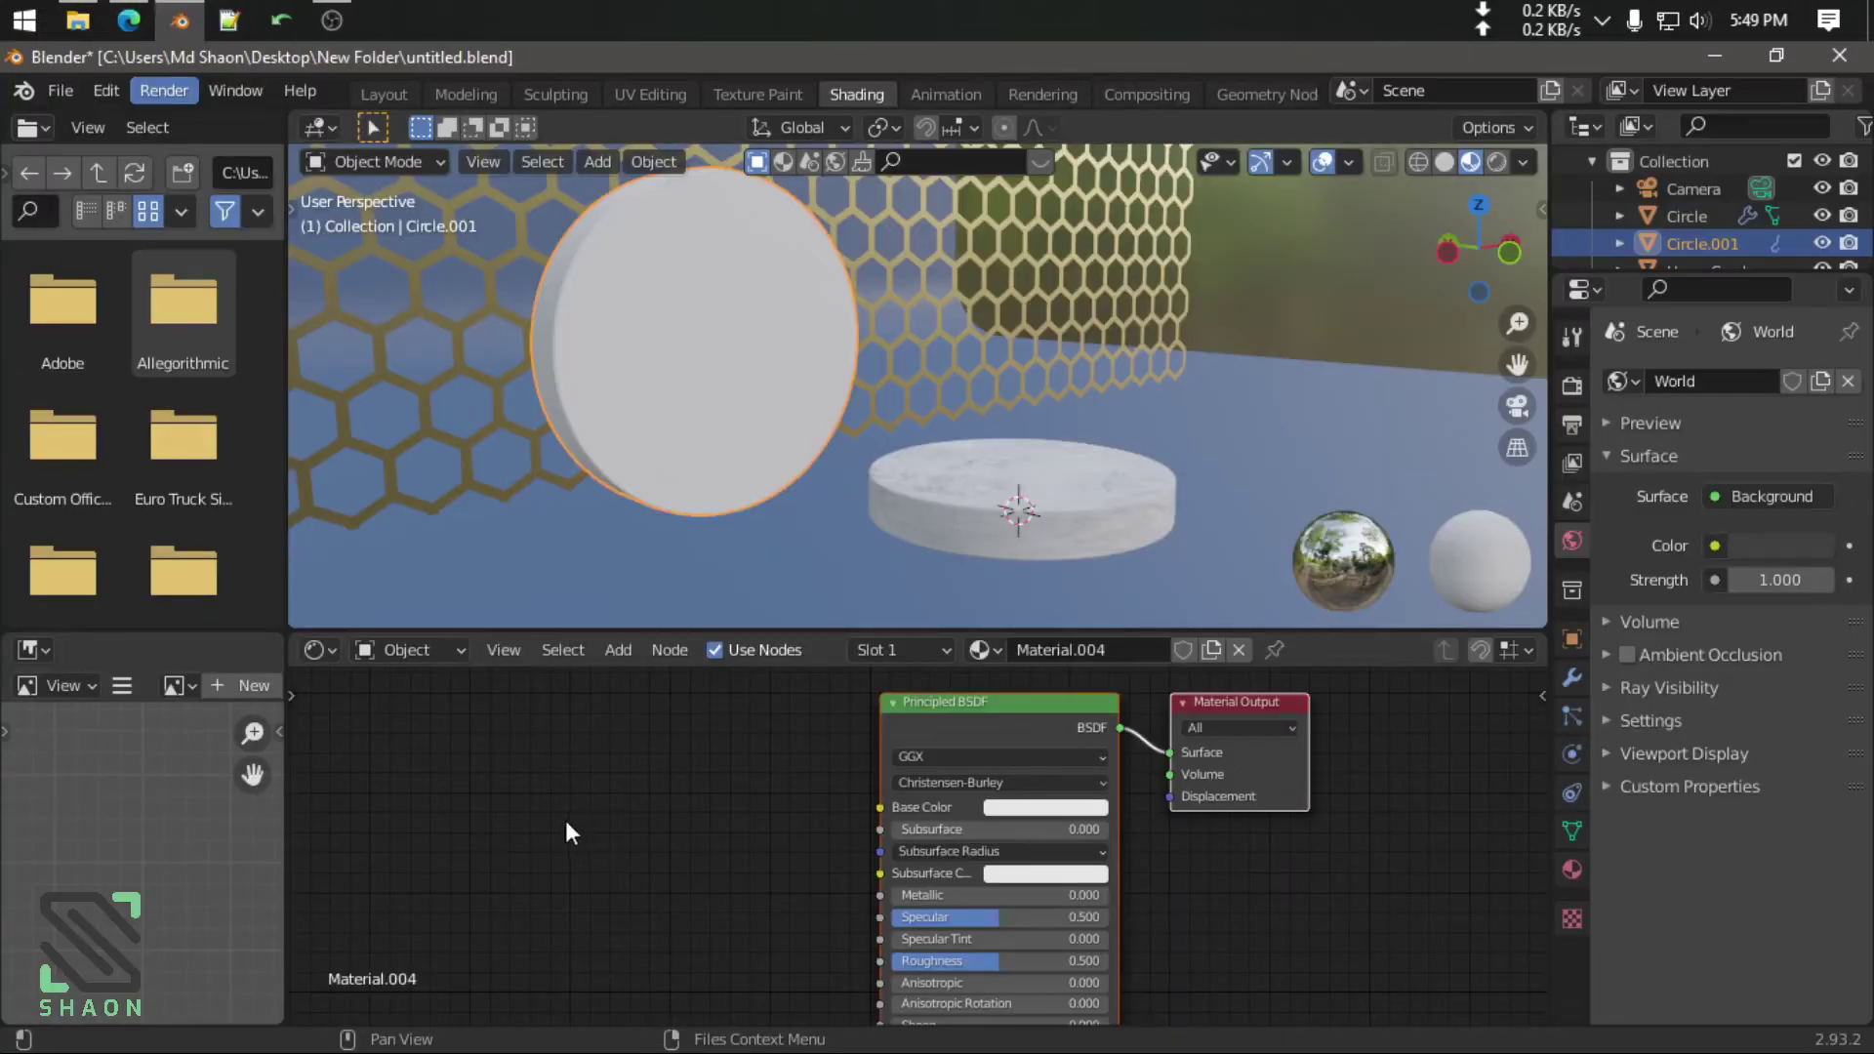
{"action": "left_click_drag", "start_coordinate": [566, 822], "coordinate": [566, 821]}
{"action": "left_click_drag", "start_coordinate": [873, 813], "coordinate": [879, 807]}
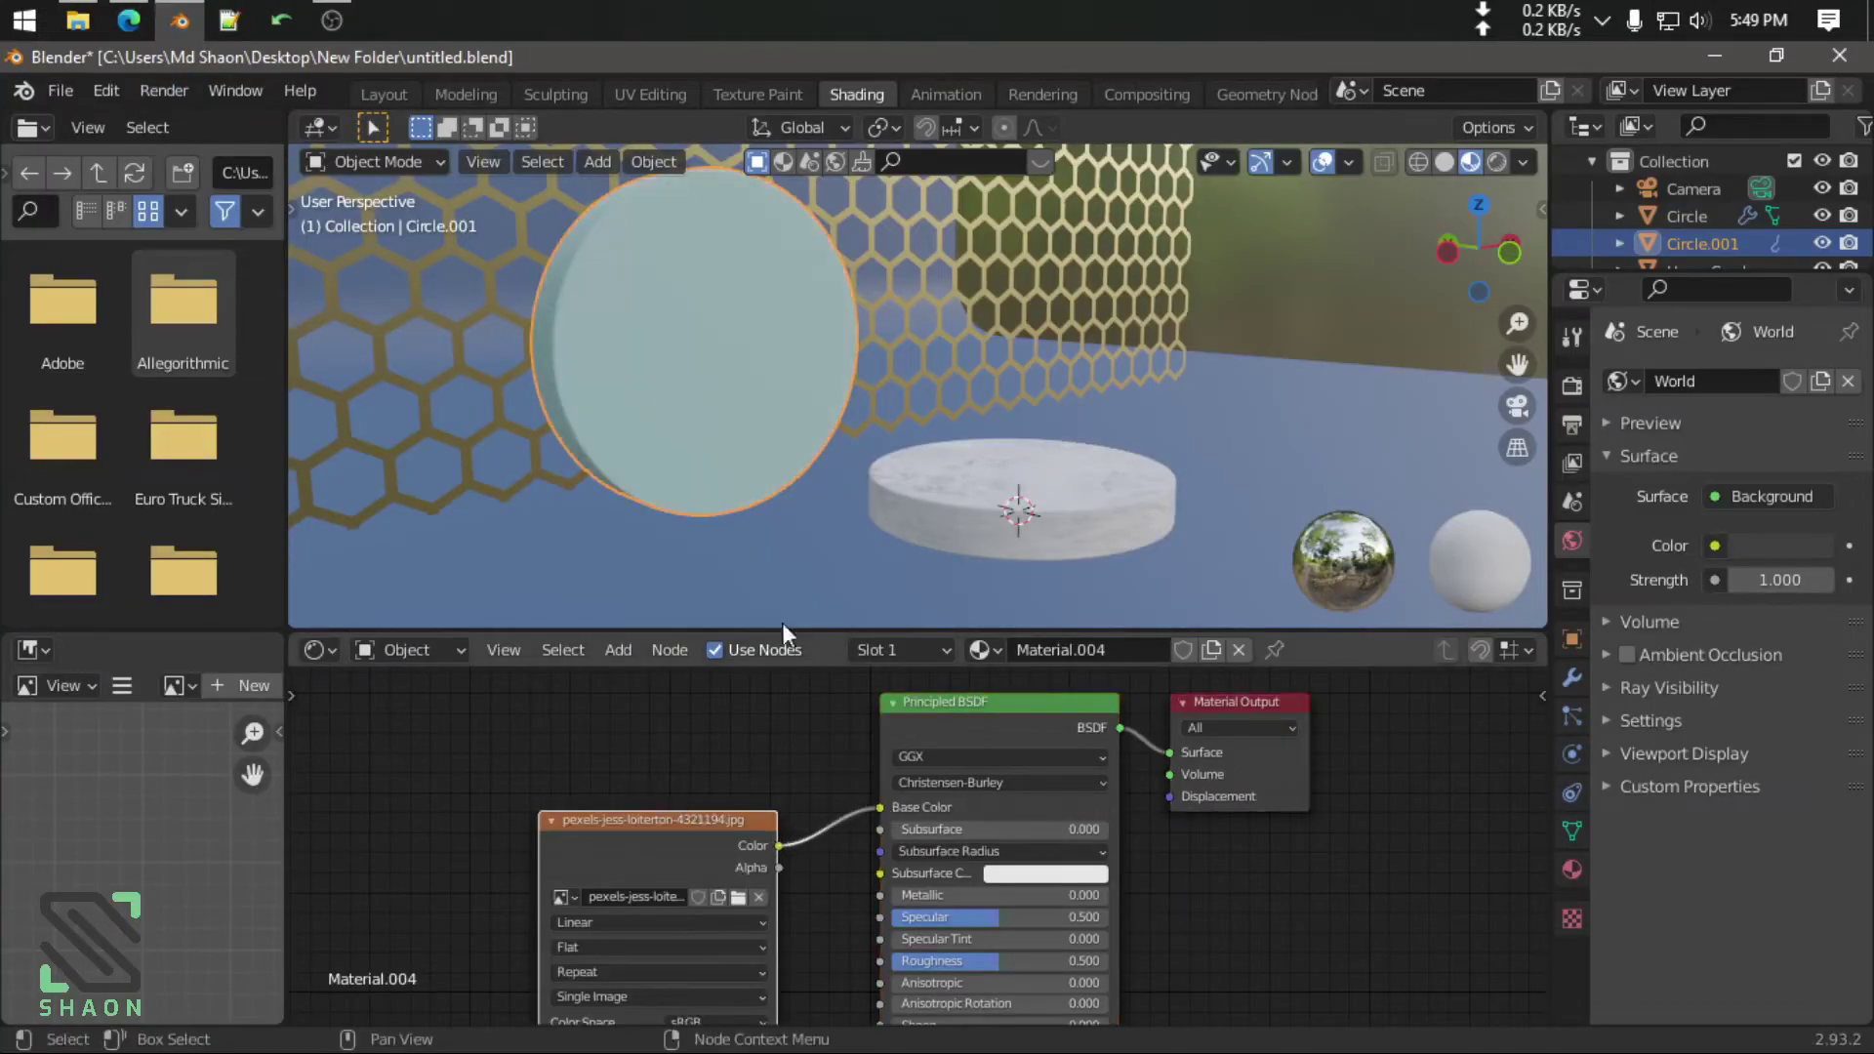
Smart UV Project the upright disc so its marble texture displays correctly
{"action": "mouse_move", "coordinate": [812, 441]}
{"action": "middle_mouse_down"}
{"action": "mouse_move", "coordinate": [794, 442]}
{"action": "mouse_move", "coordinate": [765, 359]}
{"action": "mouse_move", "coordinate": [865, 375]}
{"action": "middle_mouse_up"}
{"action": "key", "text": "Tab"}
{"action": "key", "text": "u"}
{"action": "left_click", "coordinate": [810, 369]}
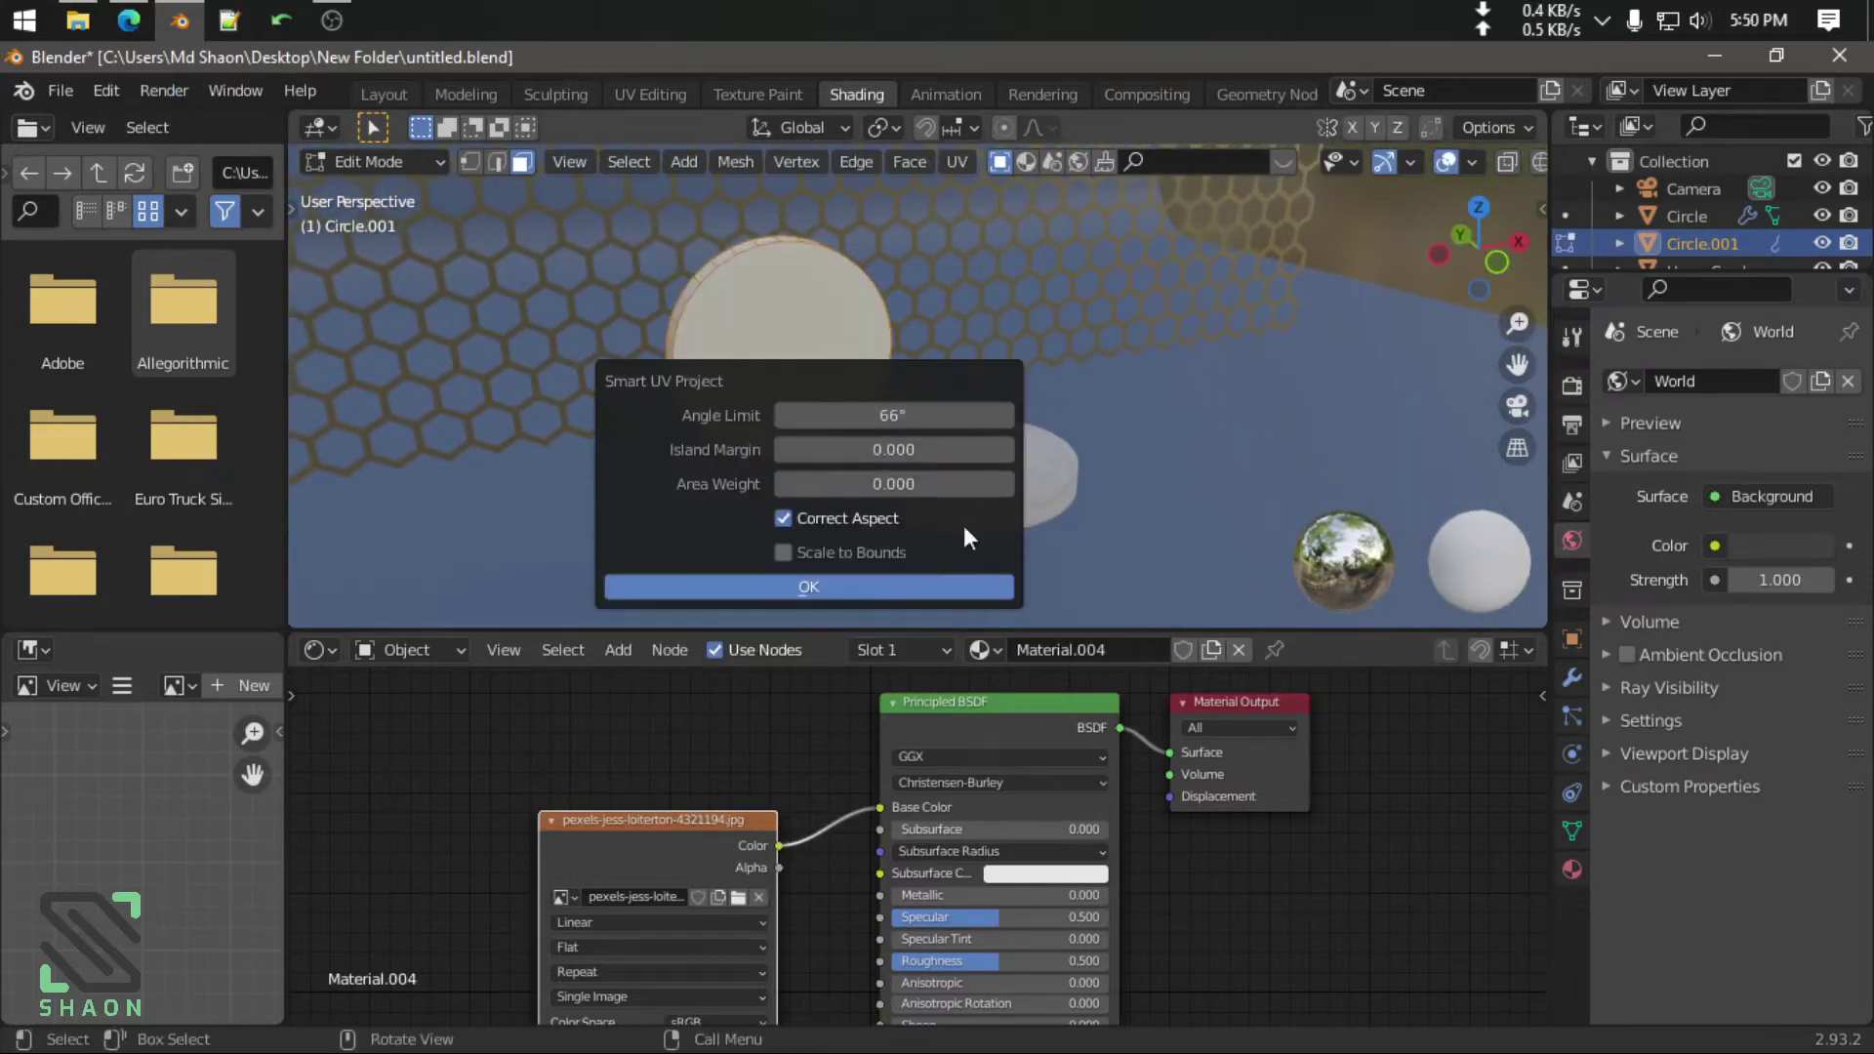
{"action": "left_click", "coordinate": [876, 595]}
{"action": "middle_click_drag", "start_coordinate": [866, 489], "coordinate": [992, 518]}
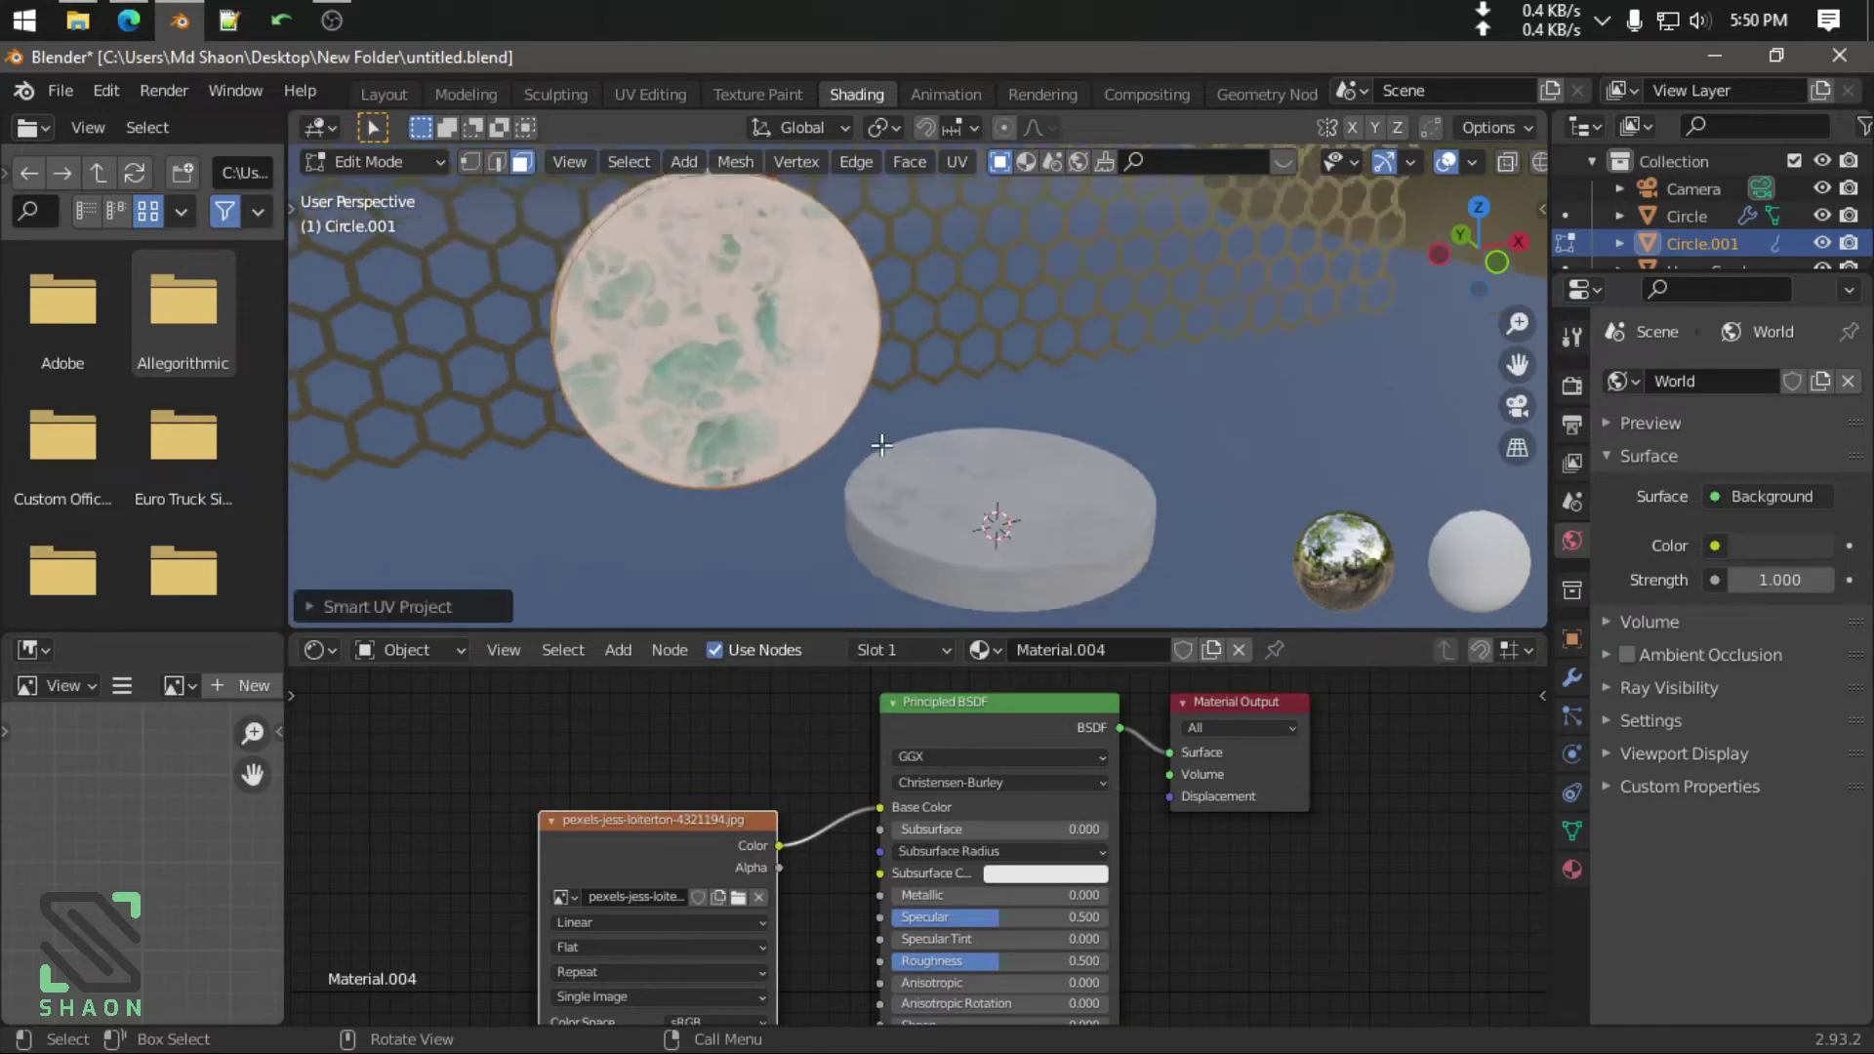
{"action": "key", "text": "Tab"}
{"action": "middle_click_drag", "start_coordinate": [953, 447], "coordinate": [1005, 404]}
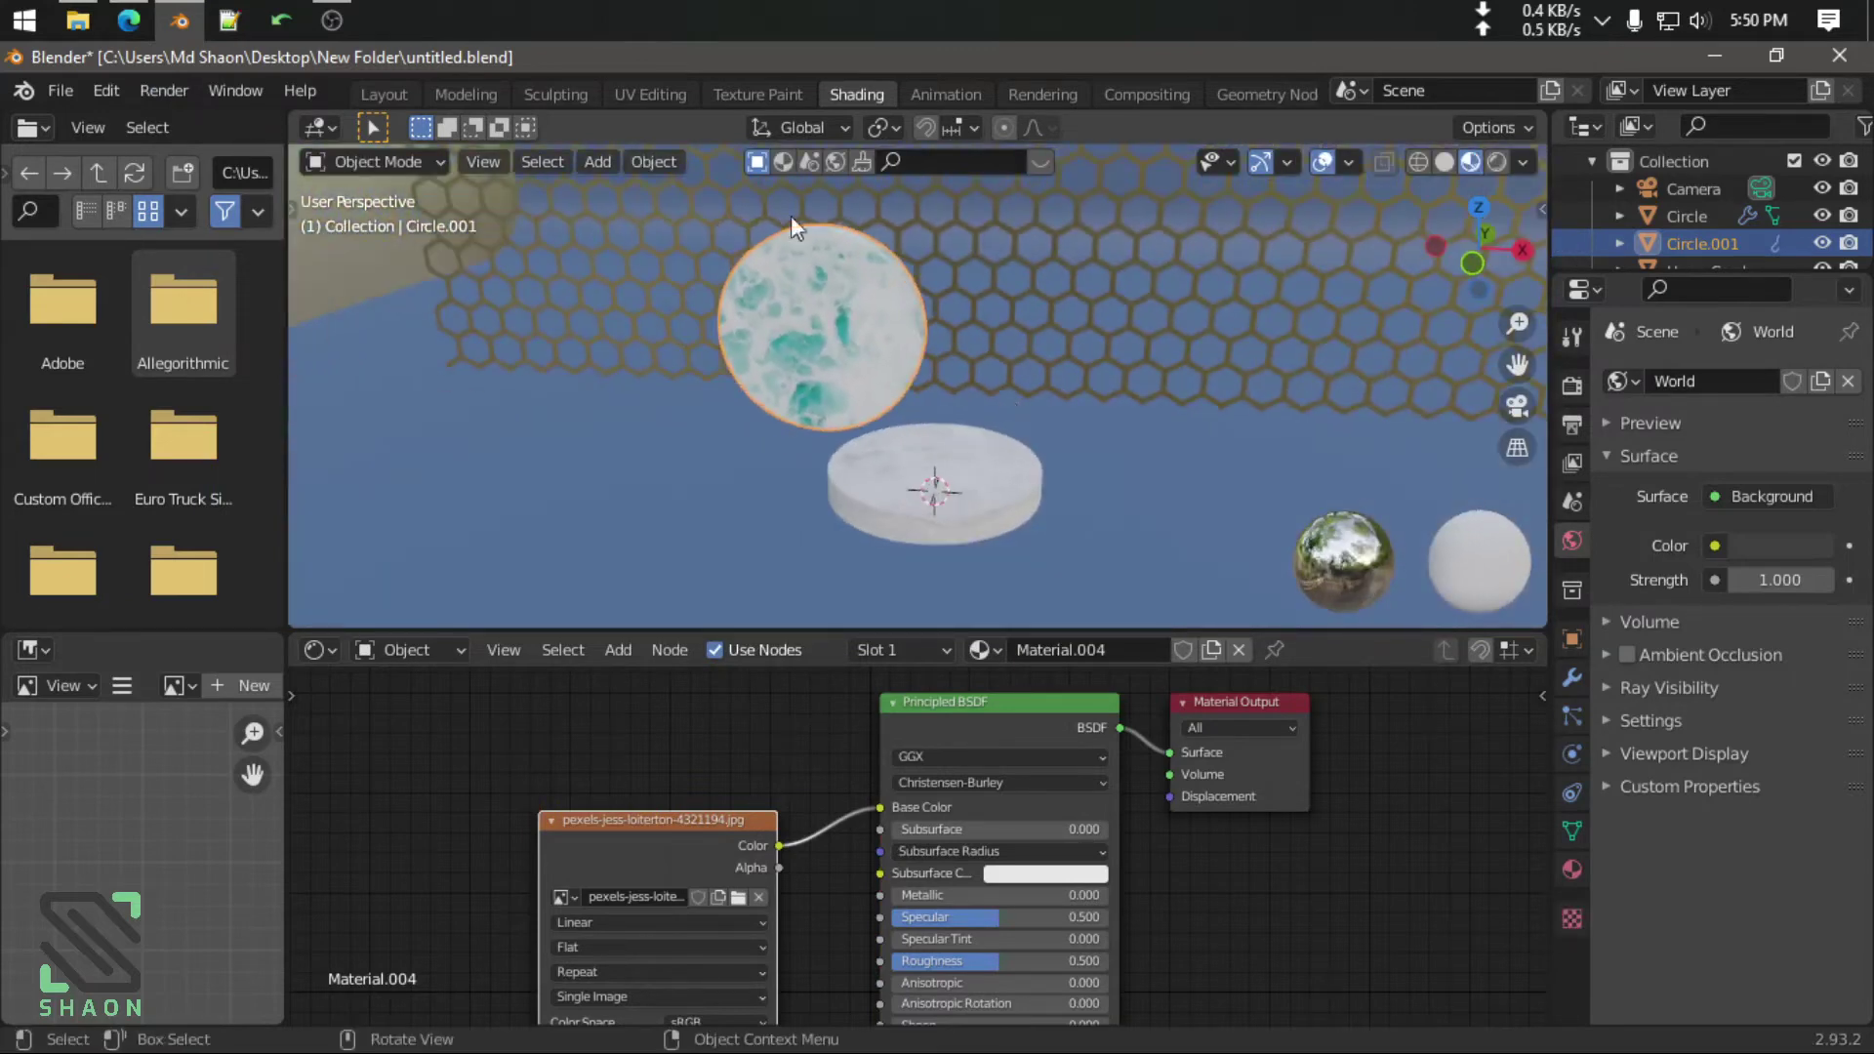
{"action": "left_click", "coordinate": [461, 92]}
Enlarge the upright disc to 1.120 scale and raise it 0.1254 m
{"action": "left_click", "coordinate": [371, 96]}
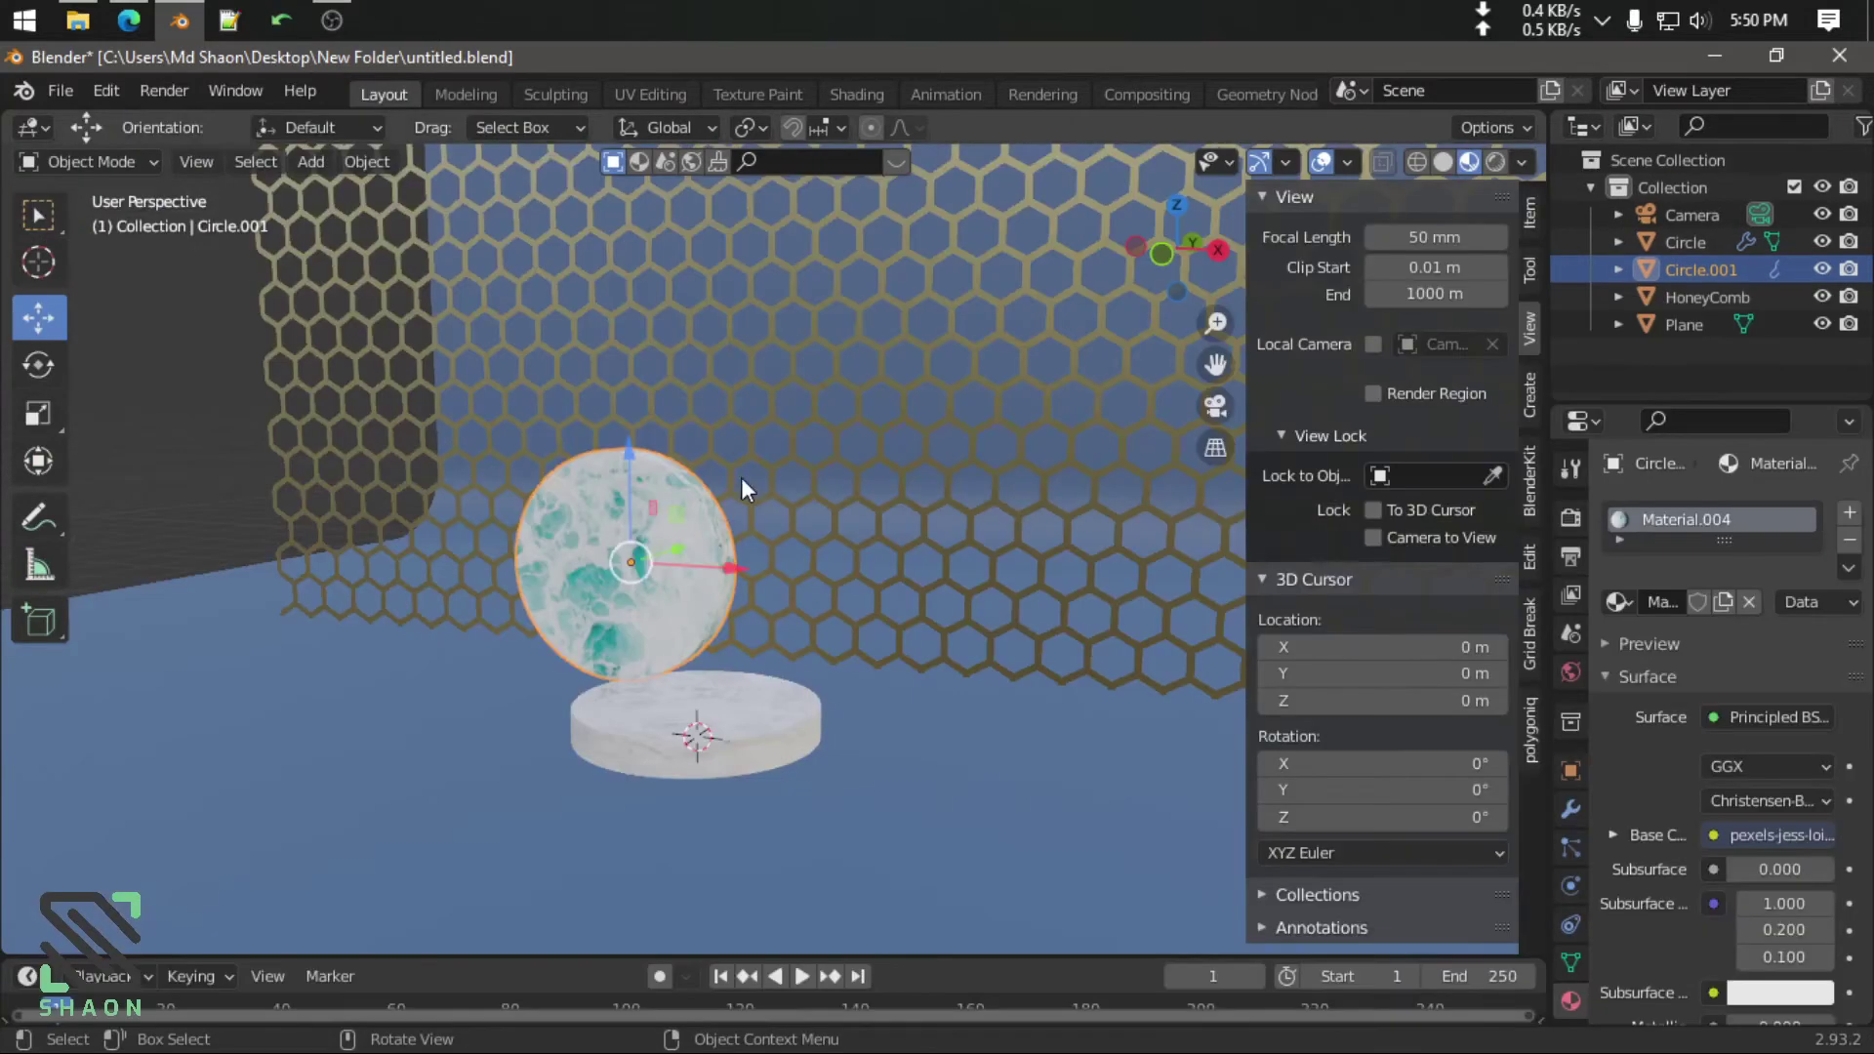
{"action": "key", "text": "KP_0"}
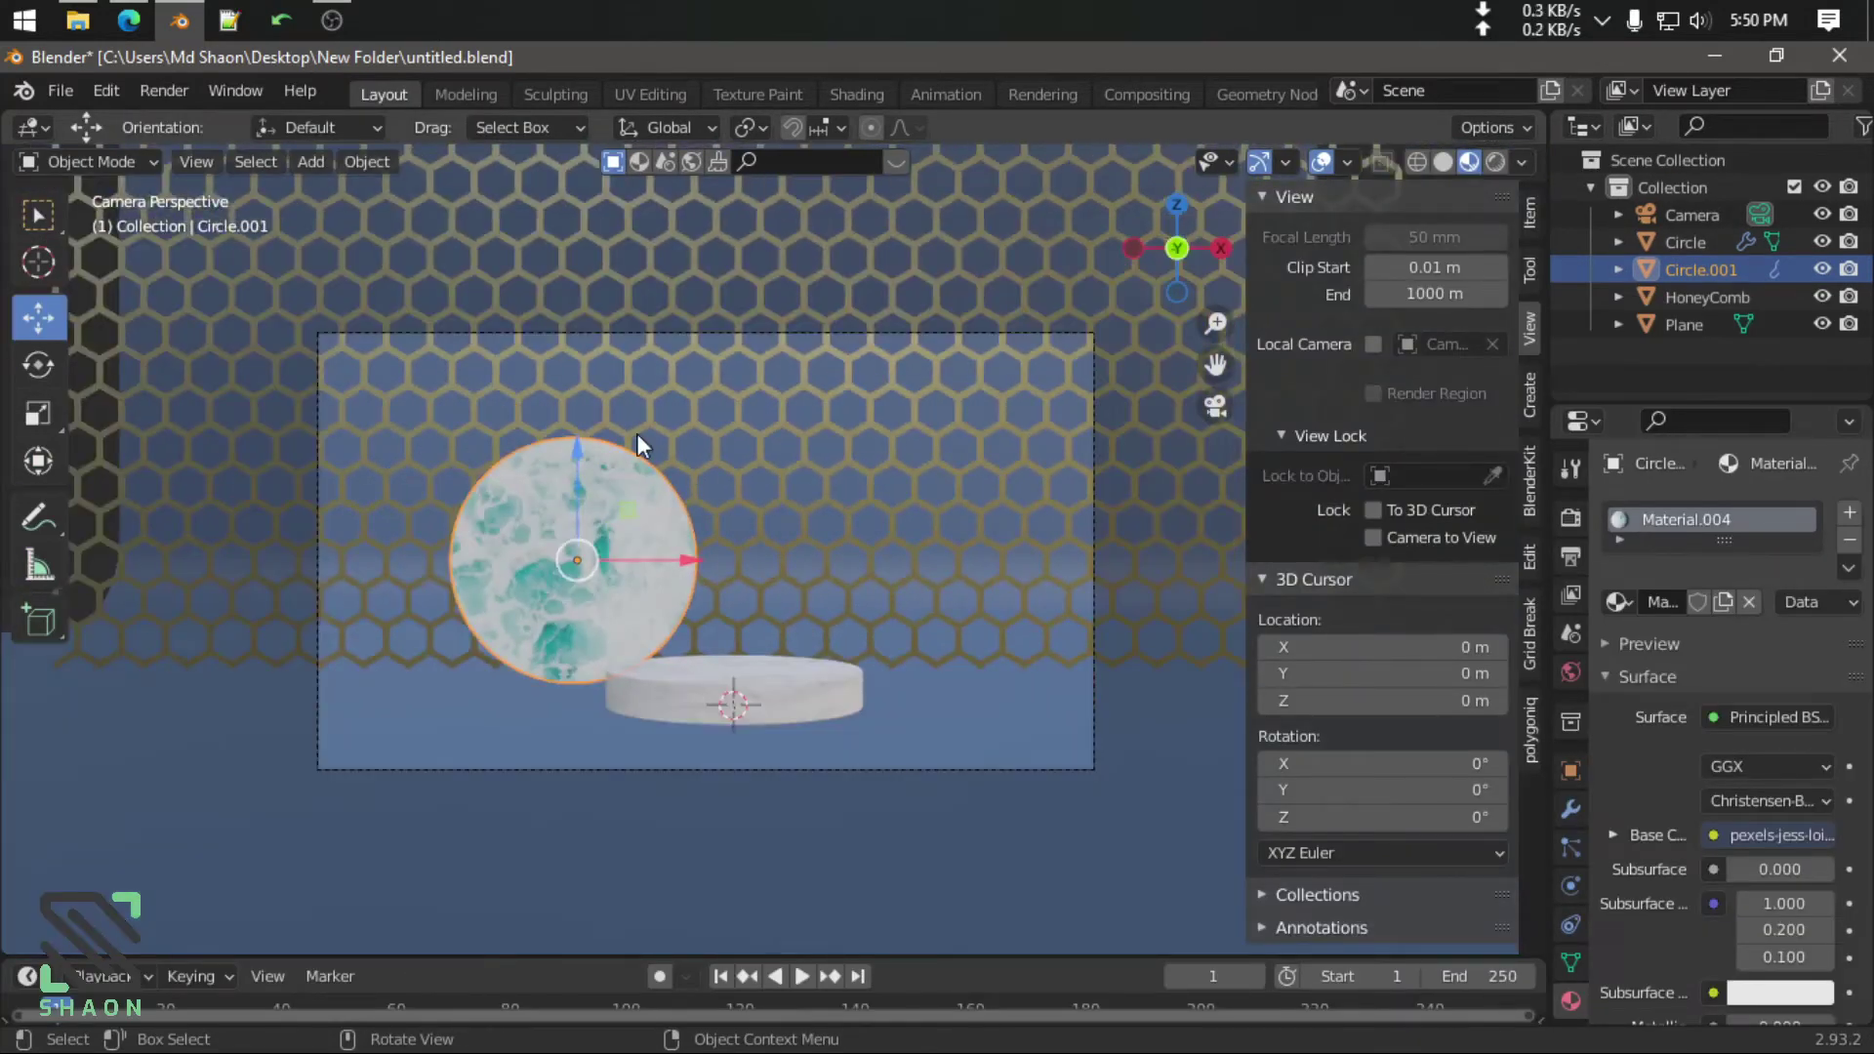
{"action": "key", "text": "KP_1"}
{"action": "scroll", "coordinate": [666, 525], "scroll_direction": "up", "scroll_amount": 2}
{"action": "scroll", "coordinate": [648, 480], "scroll_direction": "up", "scroll_amount": 2}
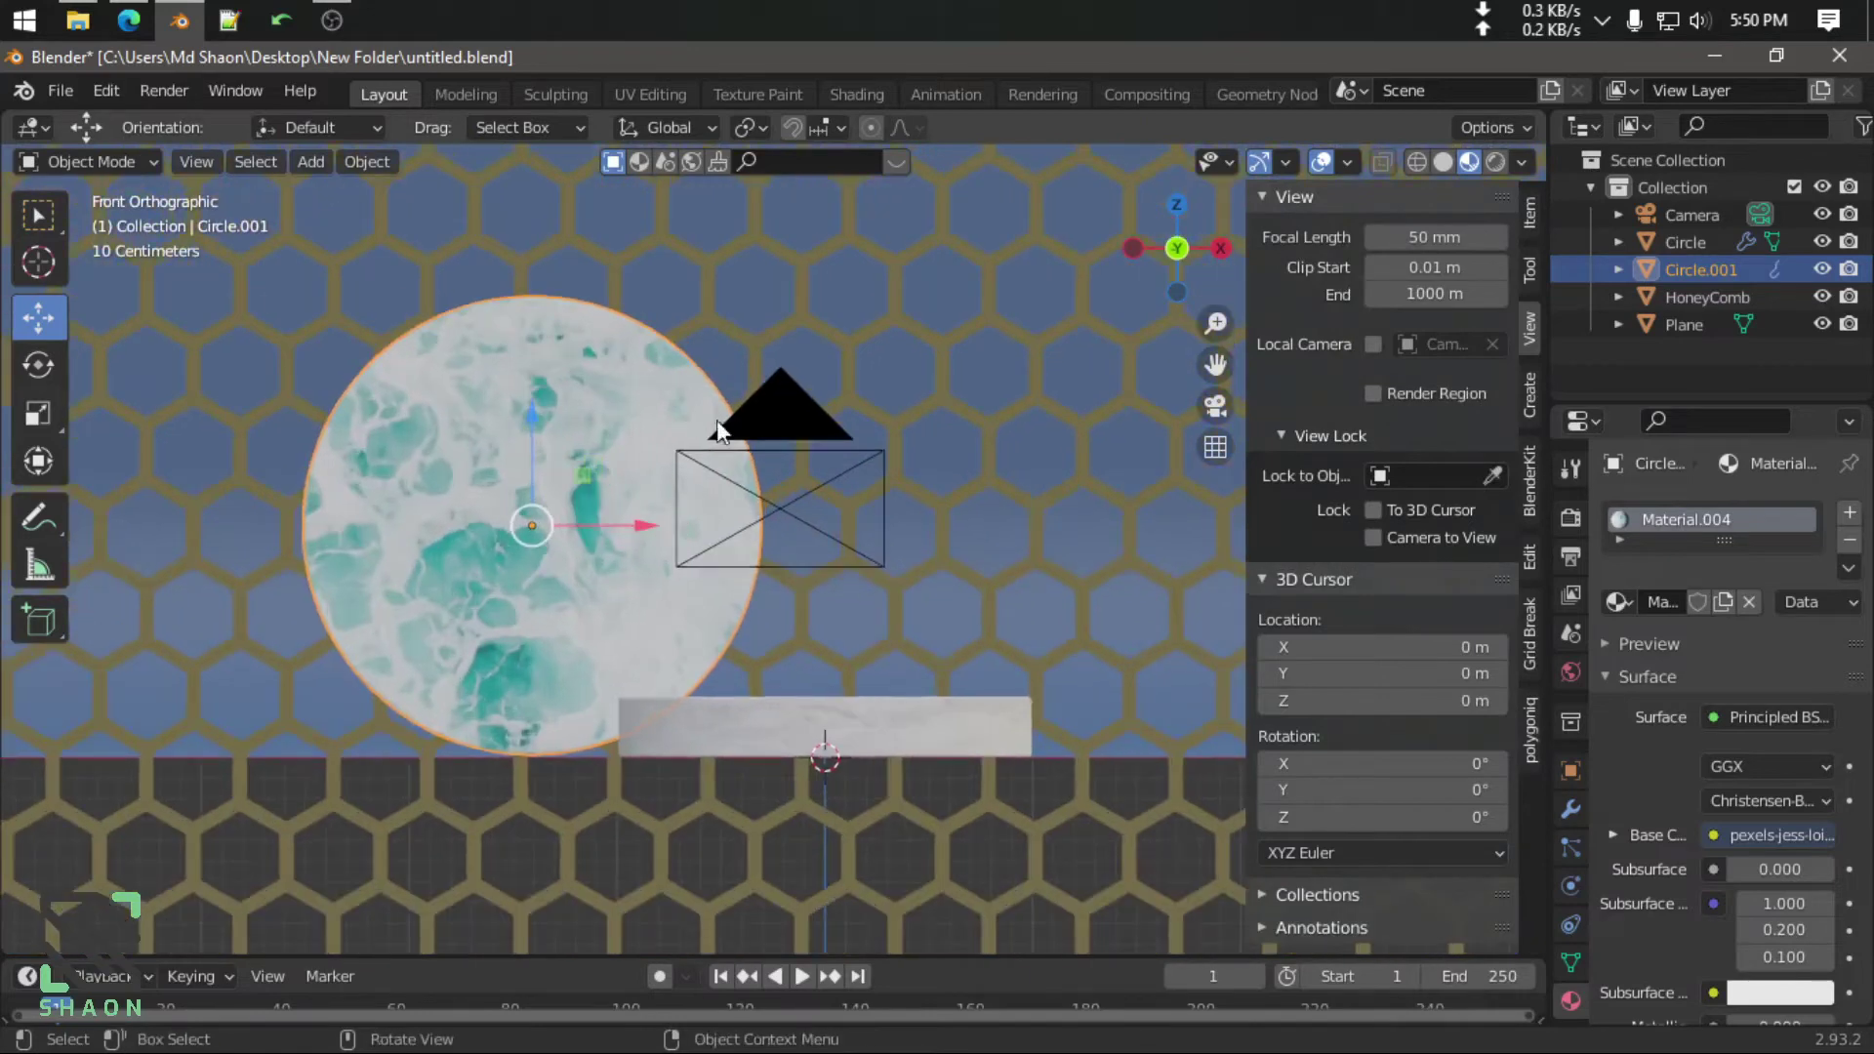
{"action": "key", "text": "s"}
{"action": "left_click", "coordinate": [932, 470]}
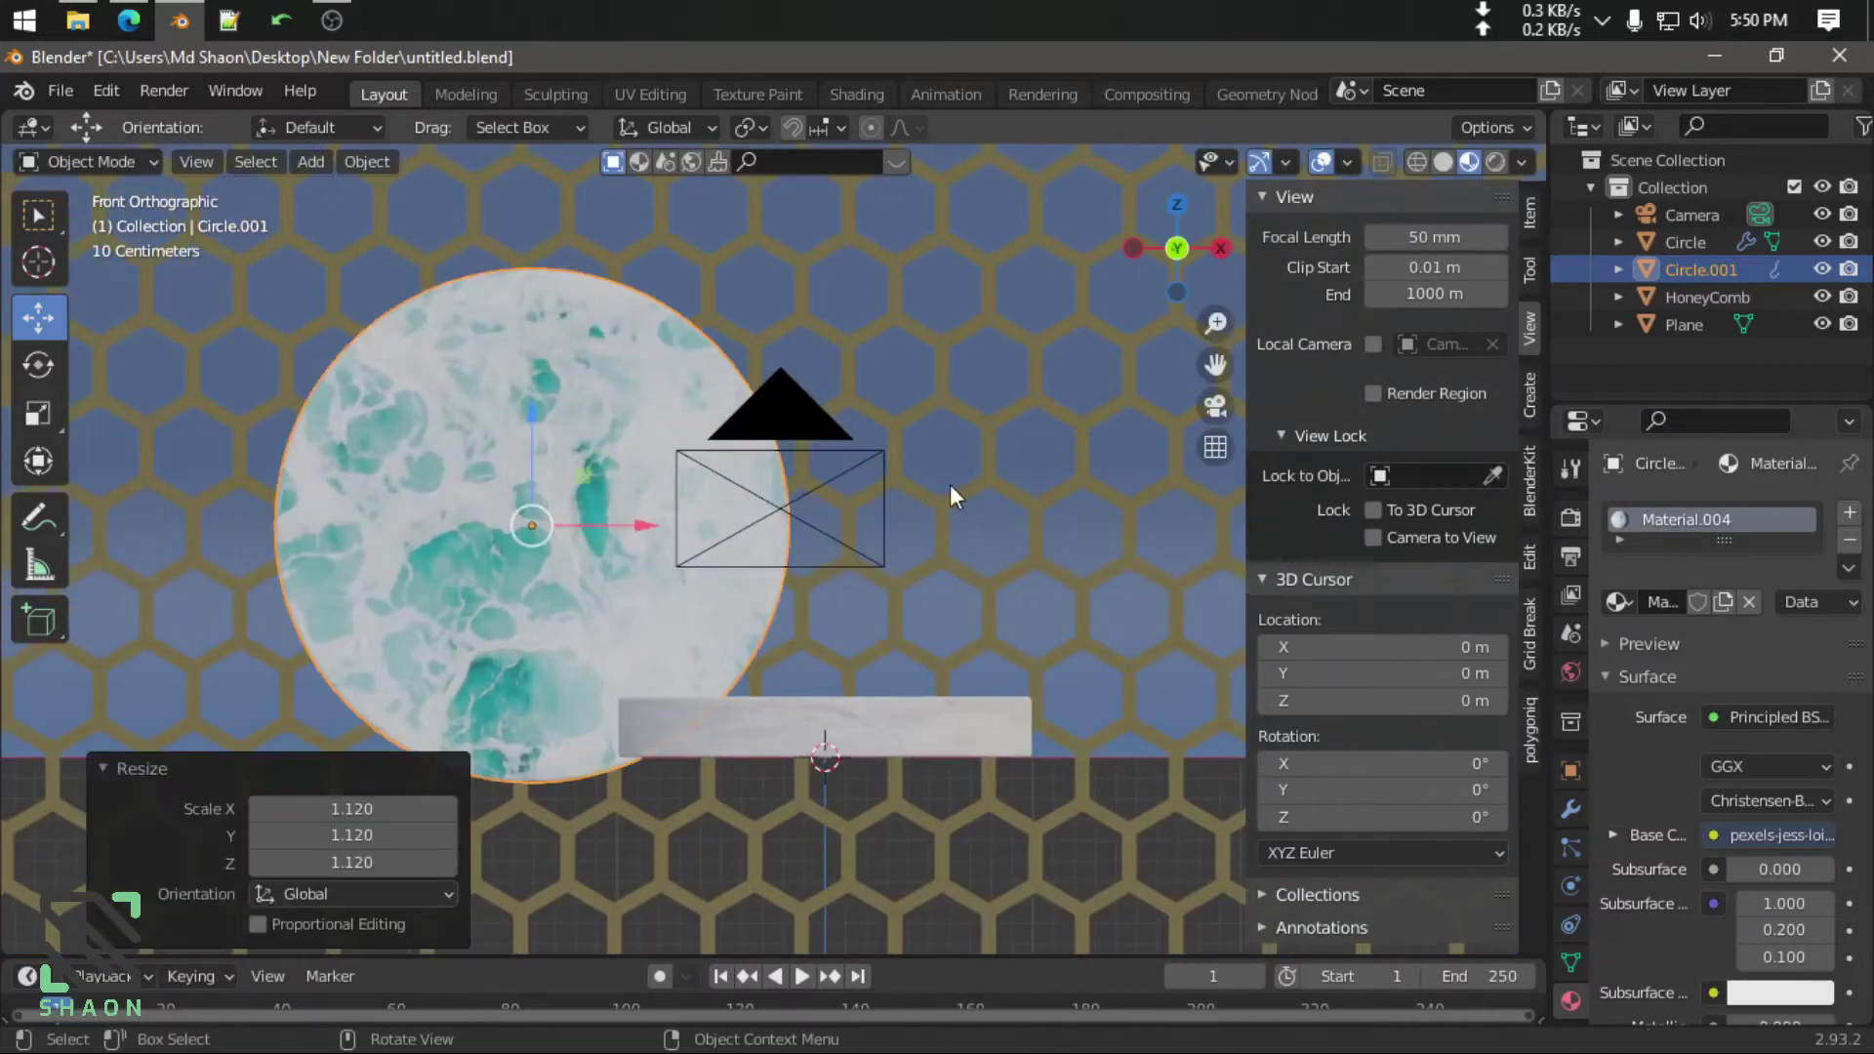
{"action": "key", "text": "g"}
{"action": "key", "text": "z"}
{"action": "left_click", "coordinate": [621, 620]}
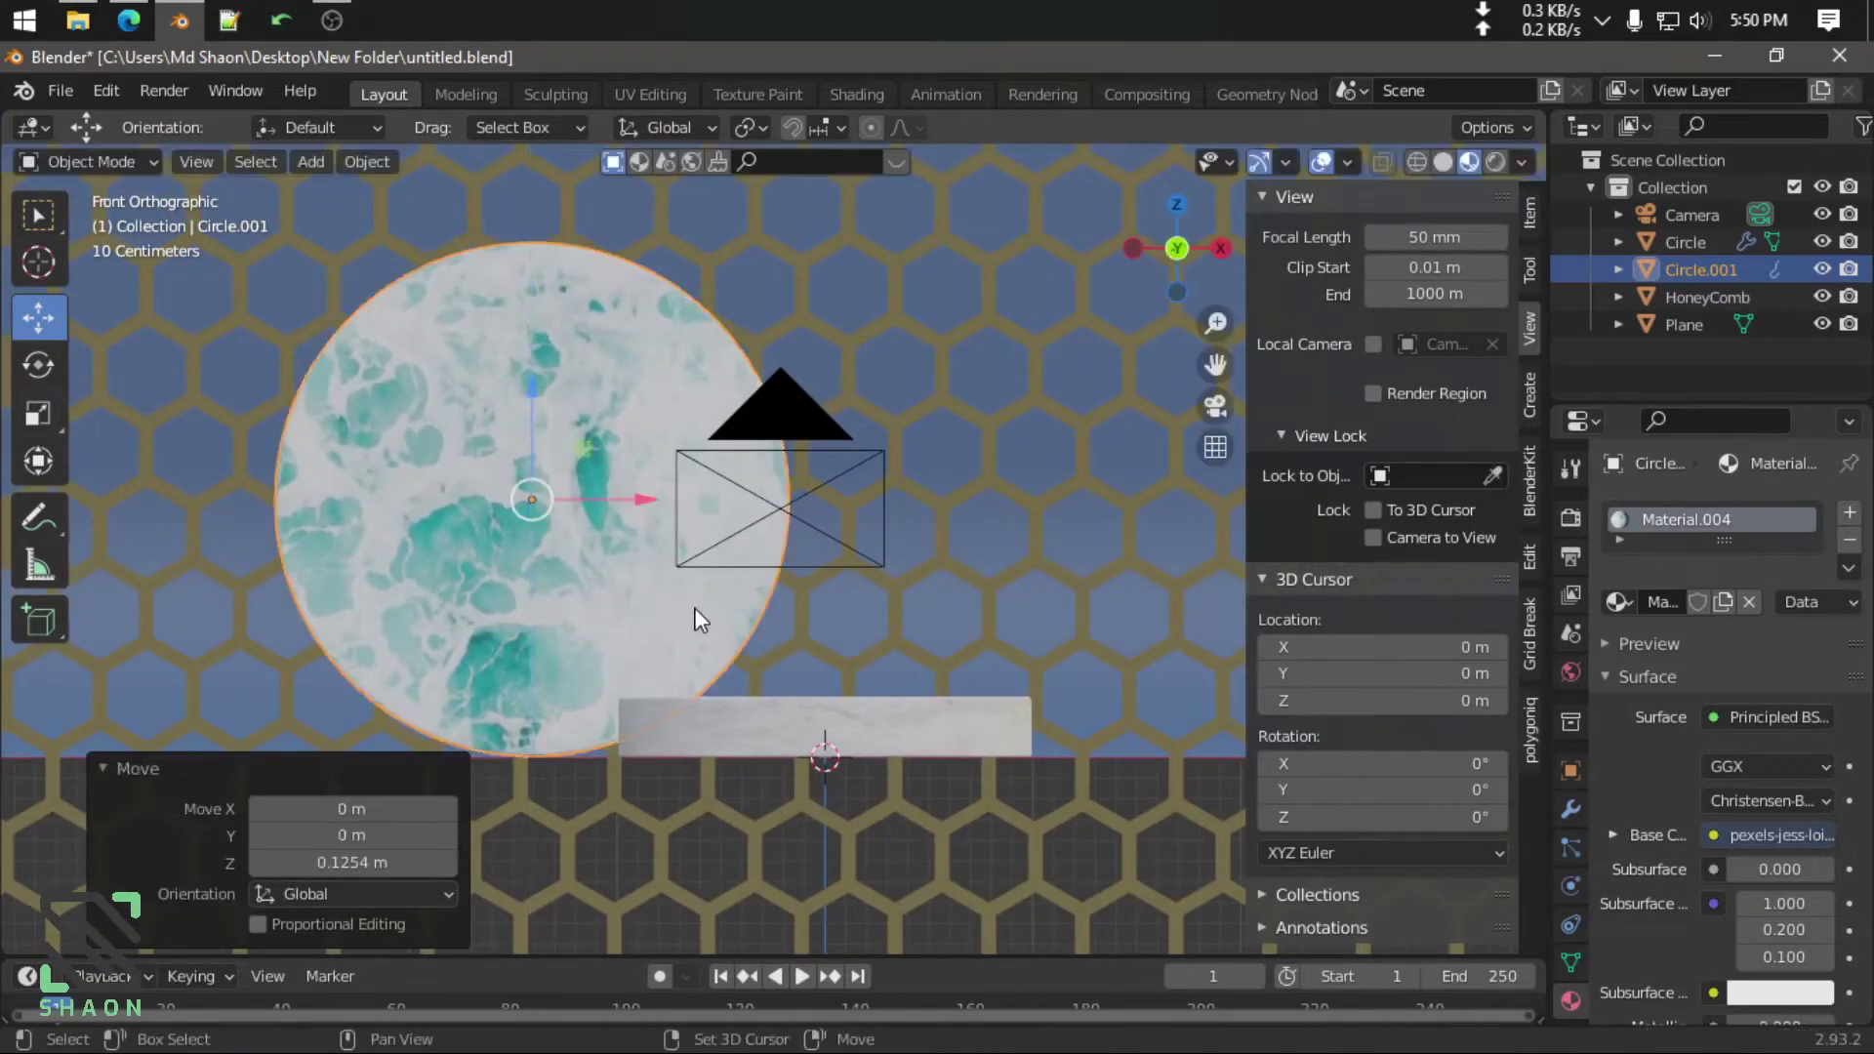
Duplicate the disc to the right, shrink it to 0.813 and lower it
{"action": "key", "text": "shift+d"}
{"action": "right_click", "coordinate": [660, 532]}
{"action": "key", "text": "g"}
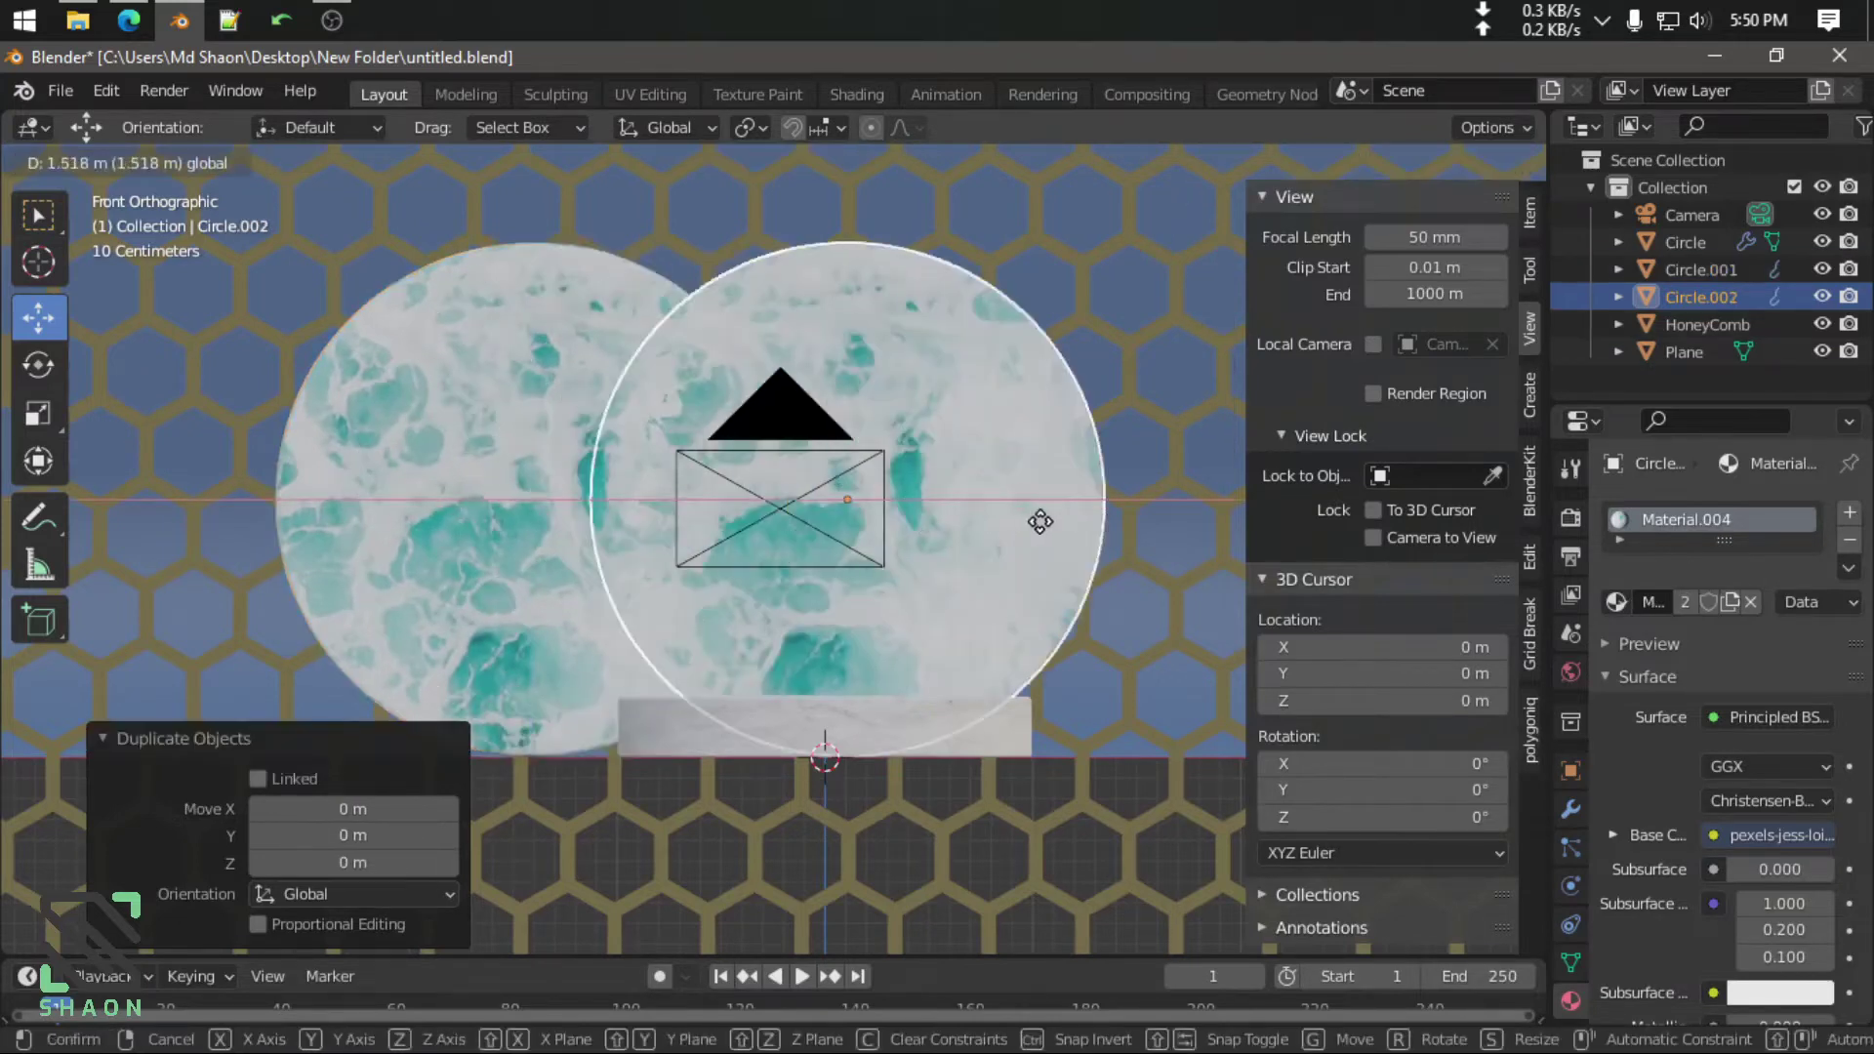
{"action": "left_click", "coordinate": [1015, 507]}
{"action": "key", "text": "s"}
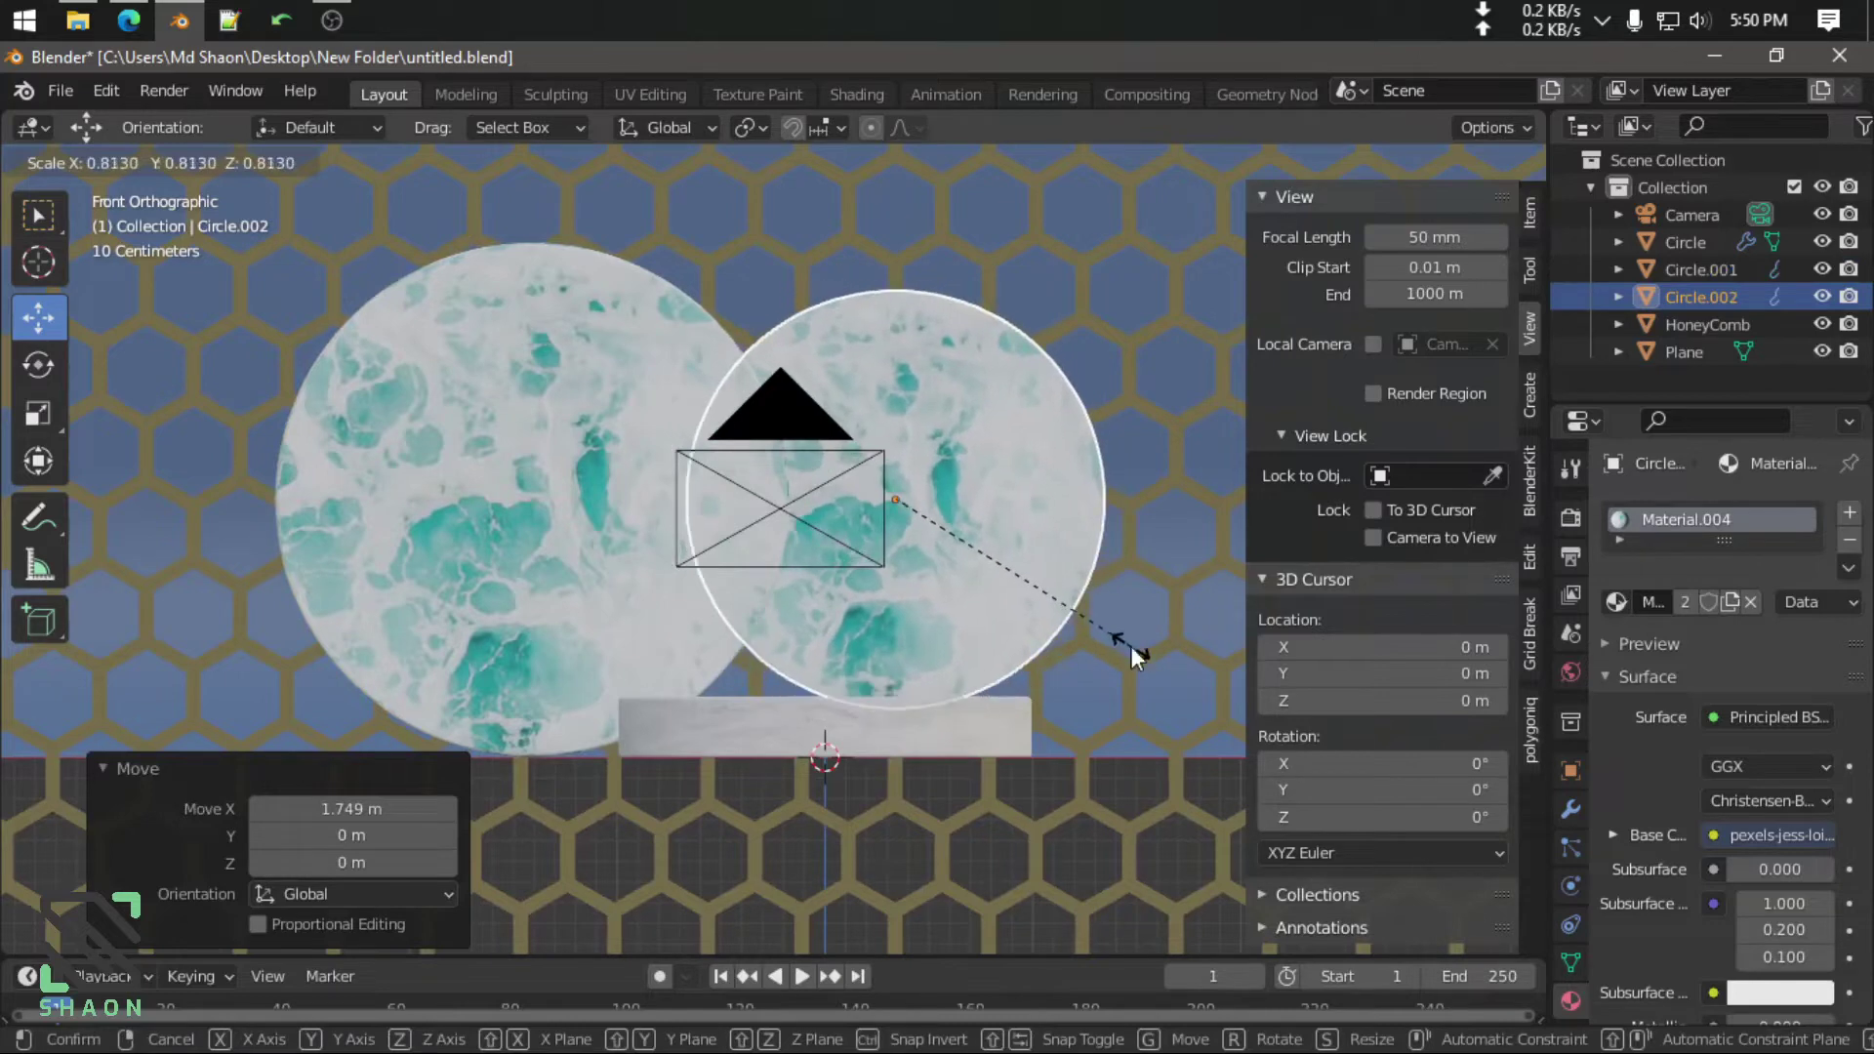
{"action": "left_click", "coordinate": [1128, 646]}
{"action": "left_click_drag", "start_coordinate": [898, 403], "coordinate": [915, 451]}
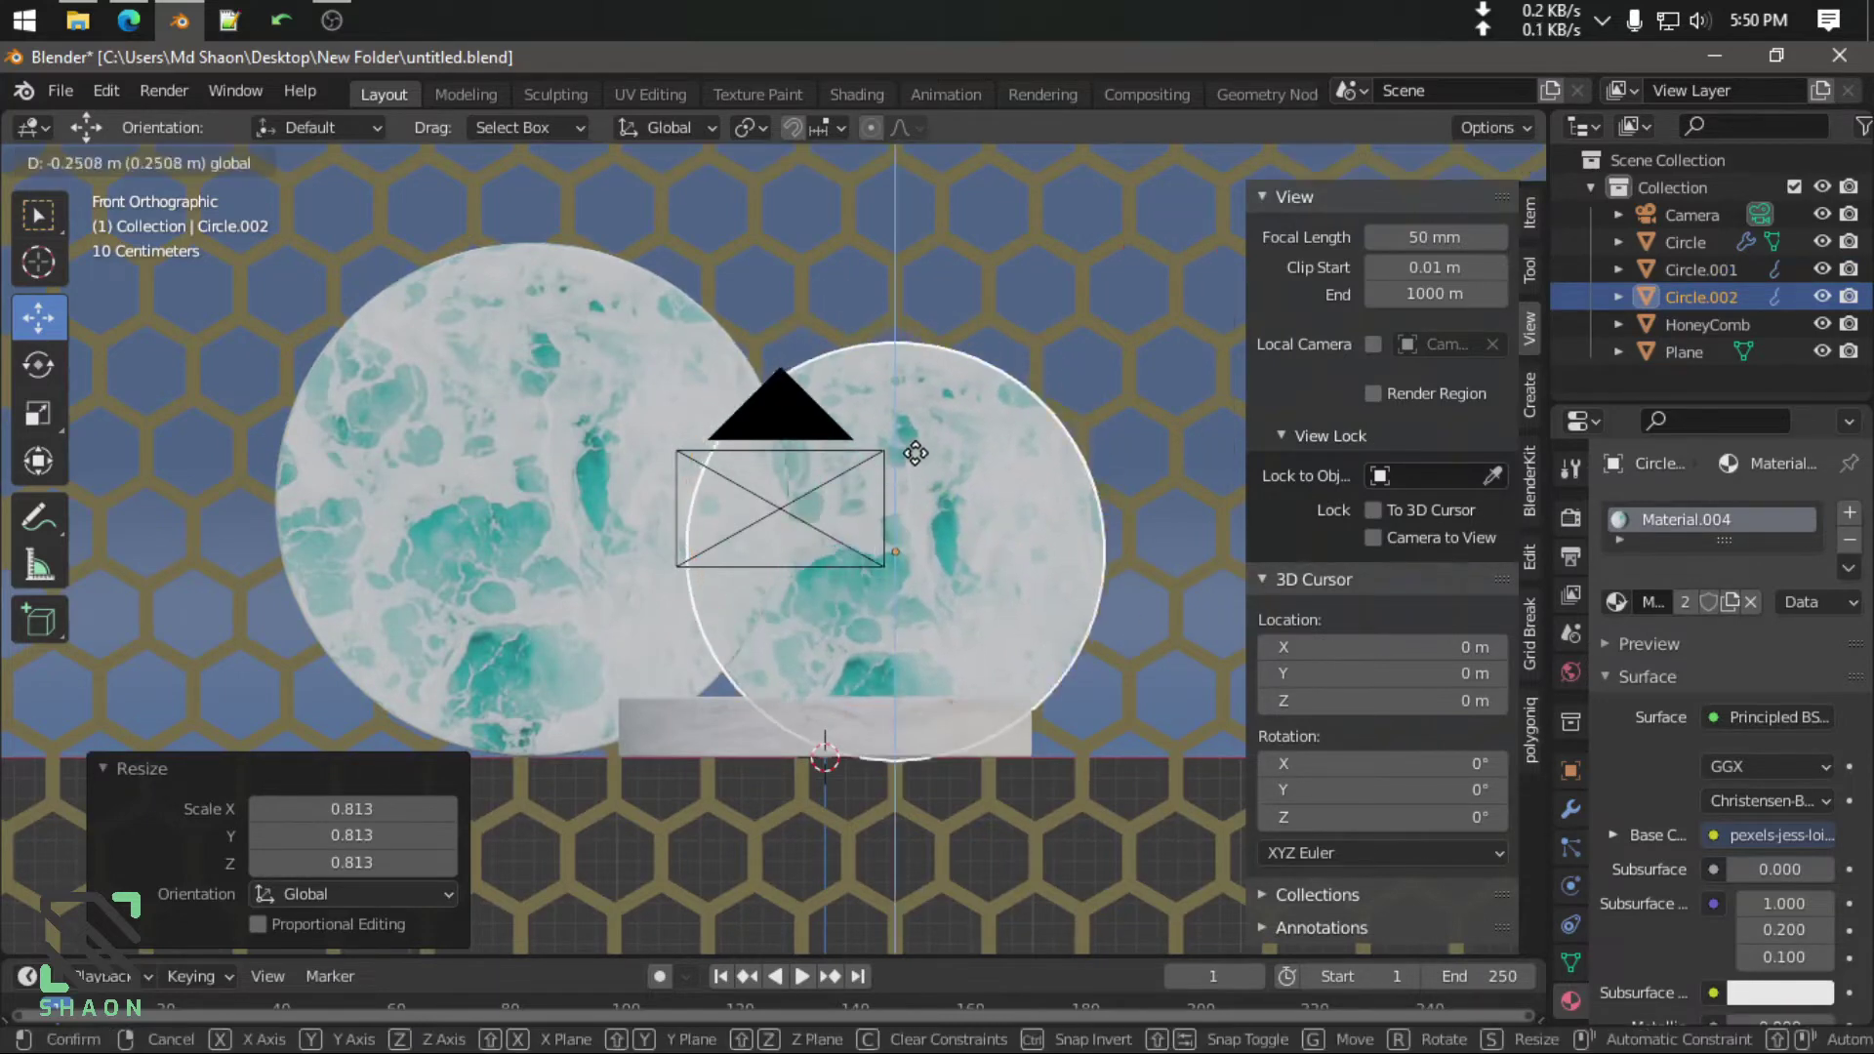
{"action": "middle_click_drag", "start_coordinate": [986, 508], "coordinate": [642, 451], "text": "shift"}
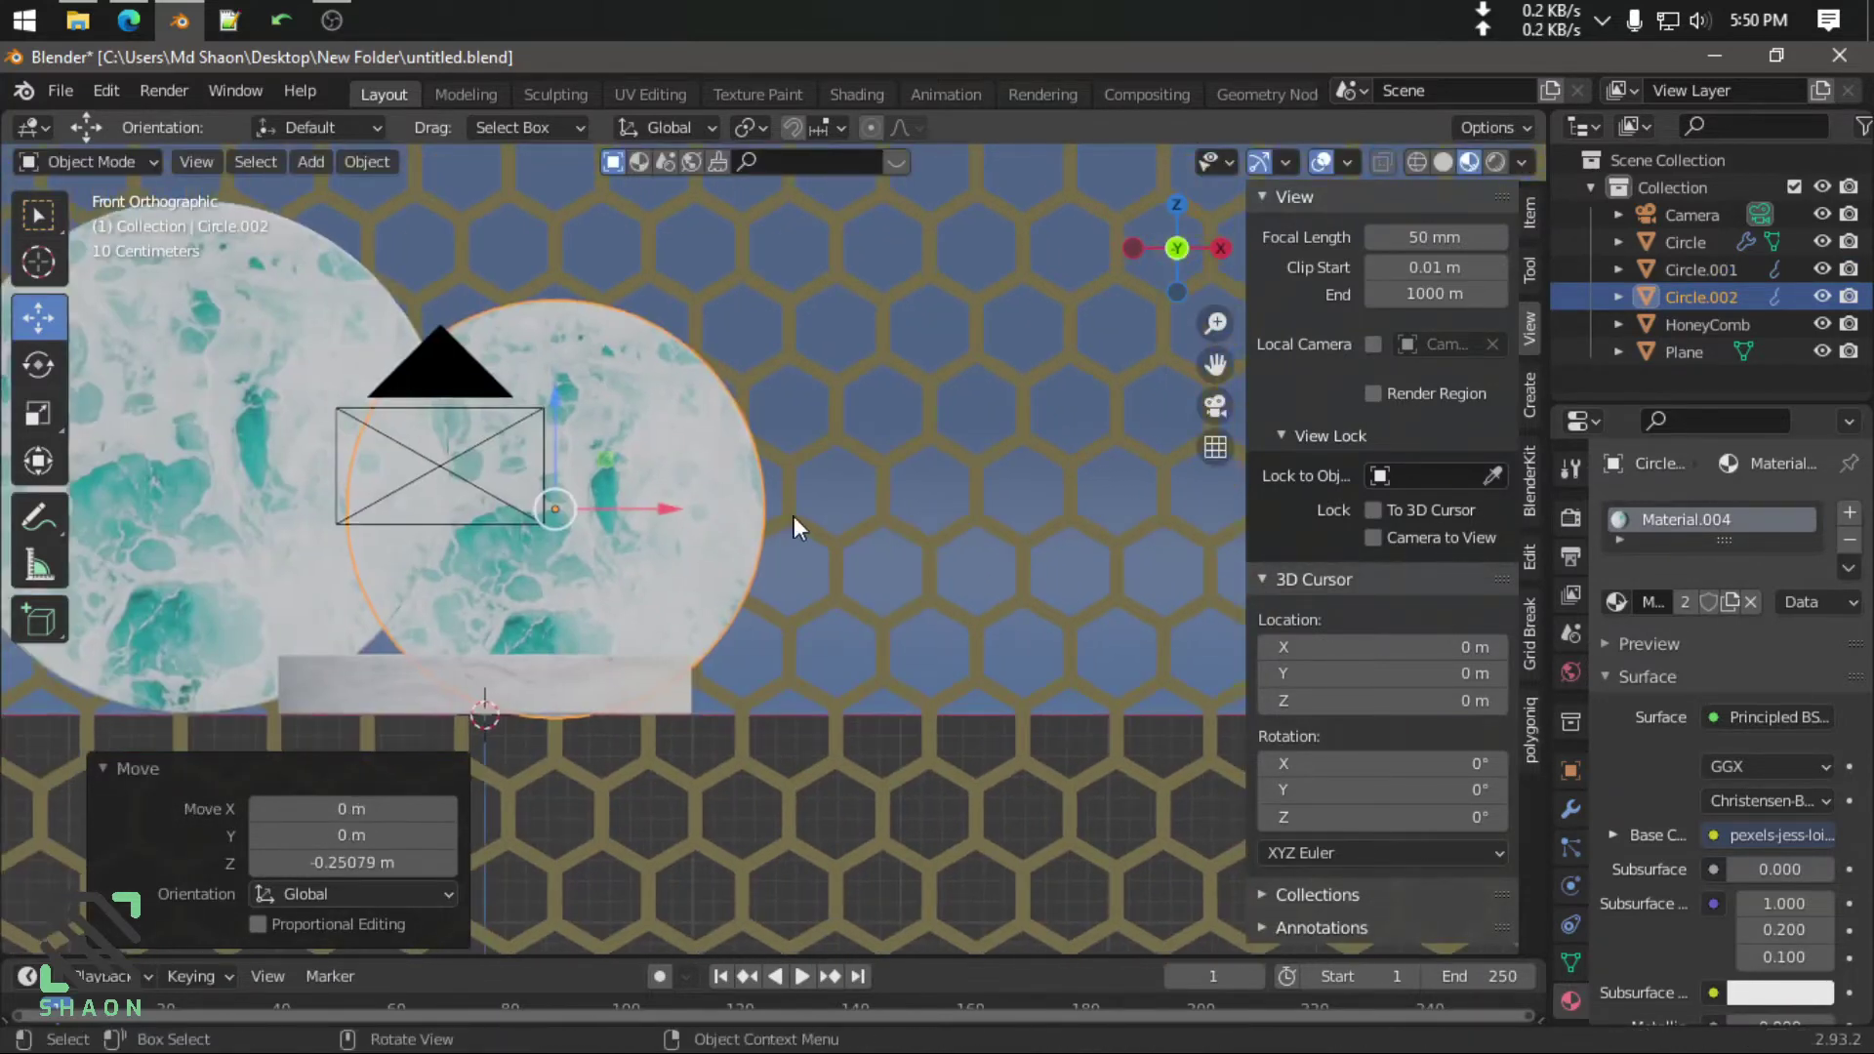
Add a third disc further right at 0.781 scale, lowered 0.1914 m
{"action": "key", "text": "shift+d"}
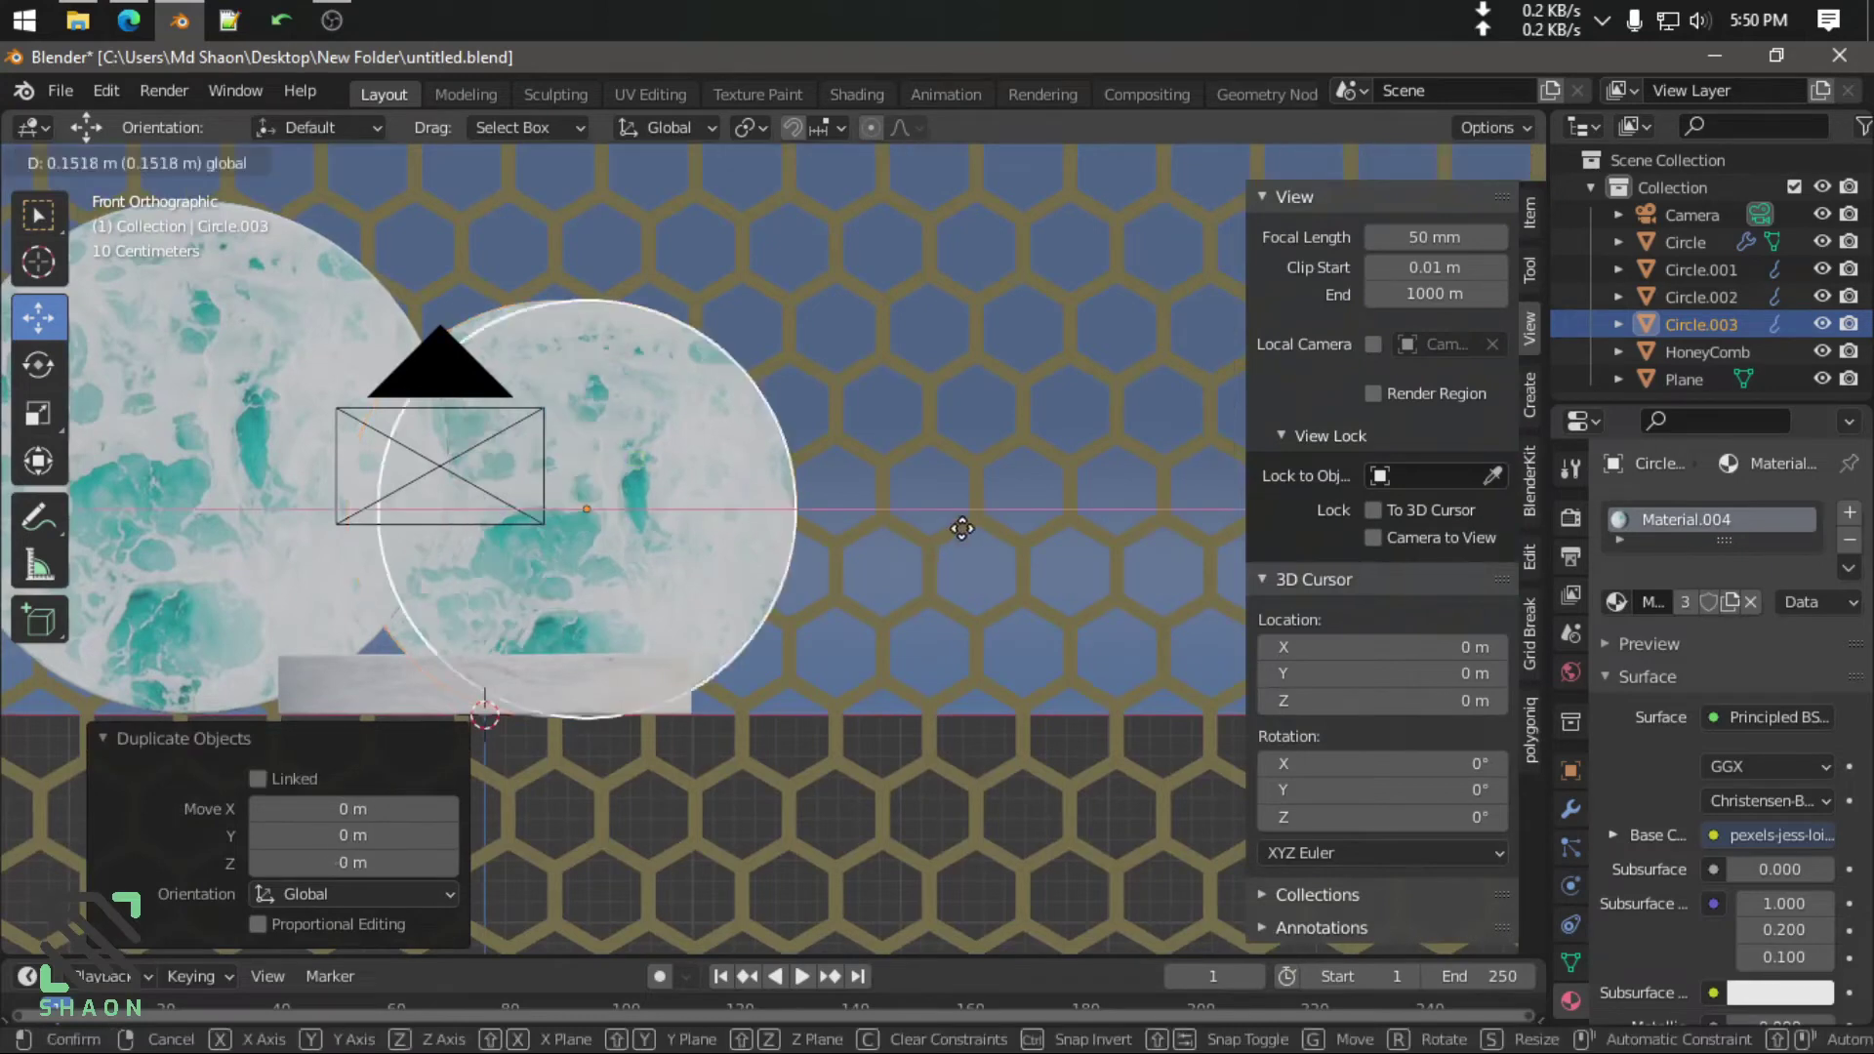
{"action": "left_click", "coordinate": [979, 525]}
{"action": "key", "text": "s"}
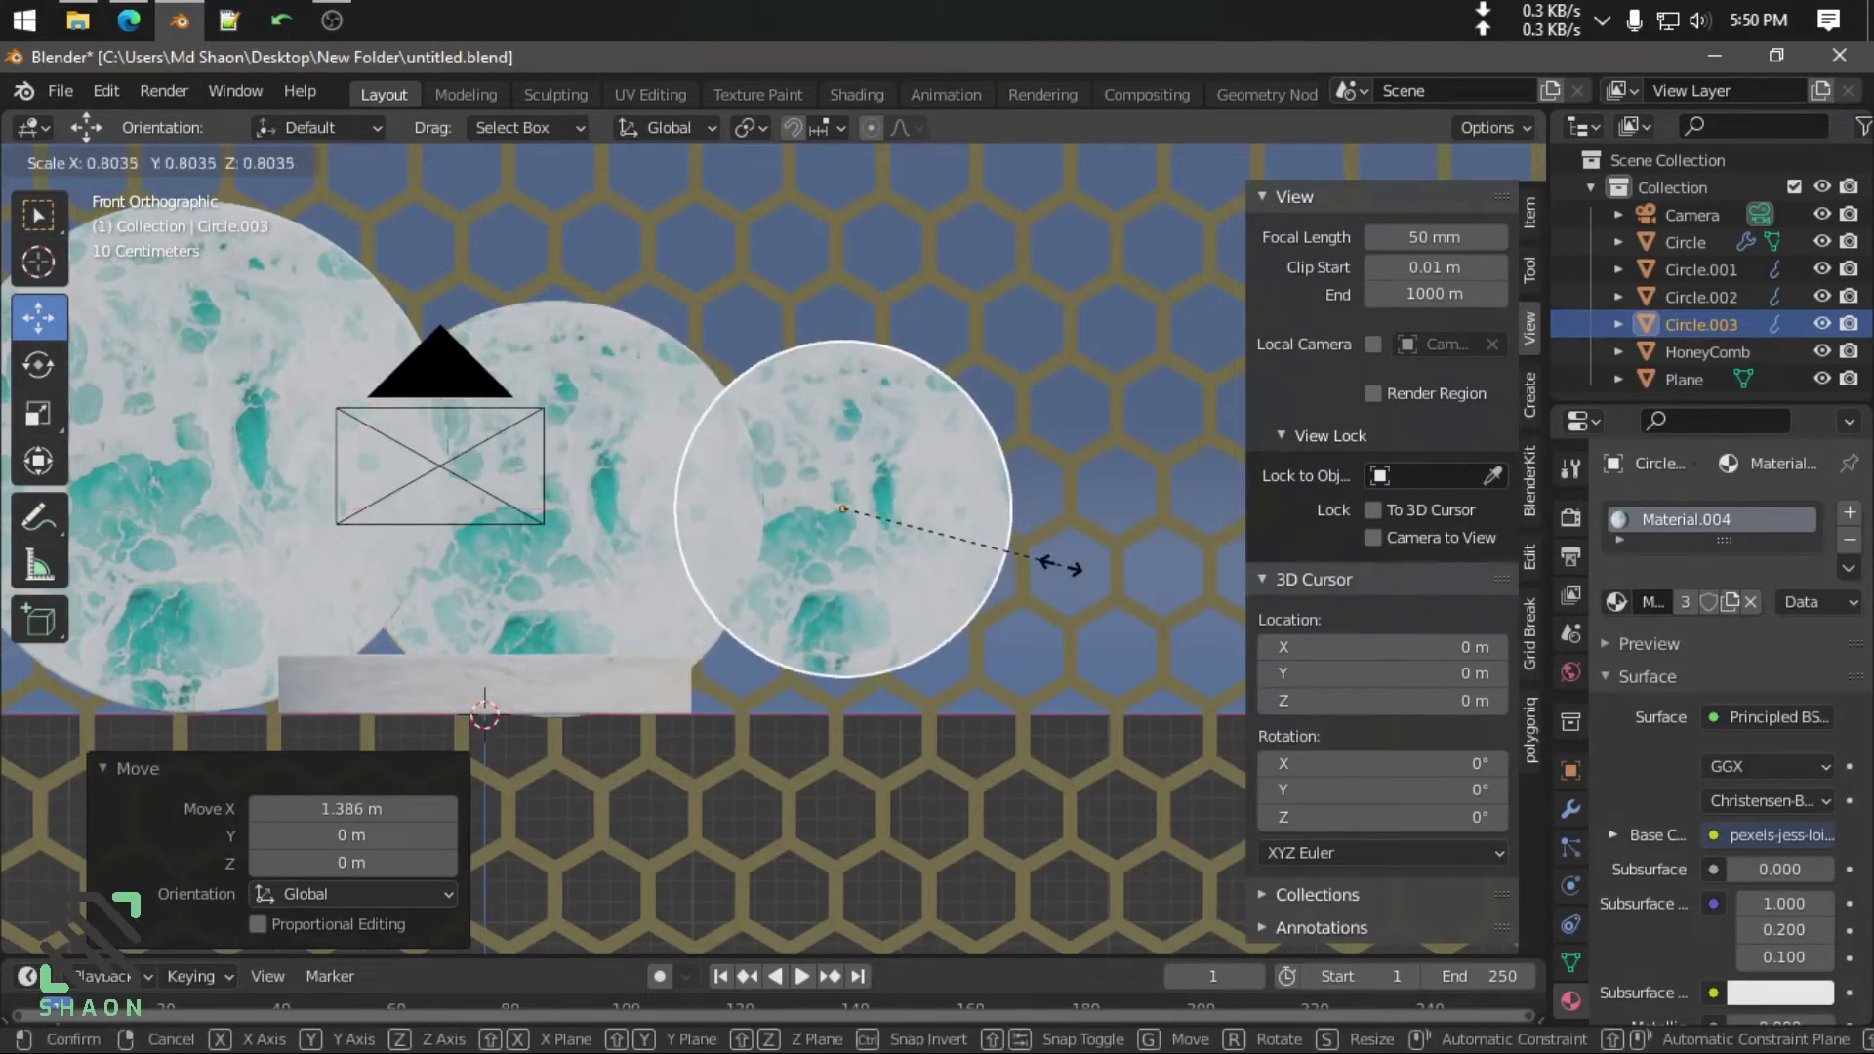
{"action": "left_click", "coordinate": [1054, 564]}
{"action": "key", "text": "g"}
{"action": "key", "text": "z"}
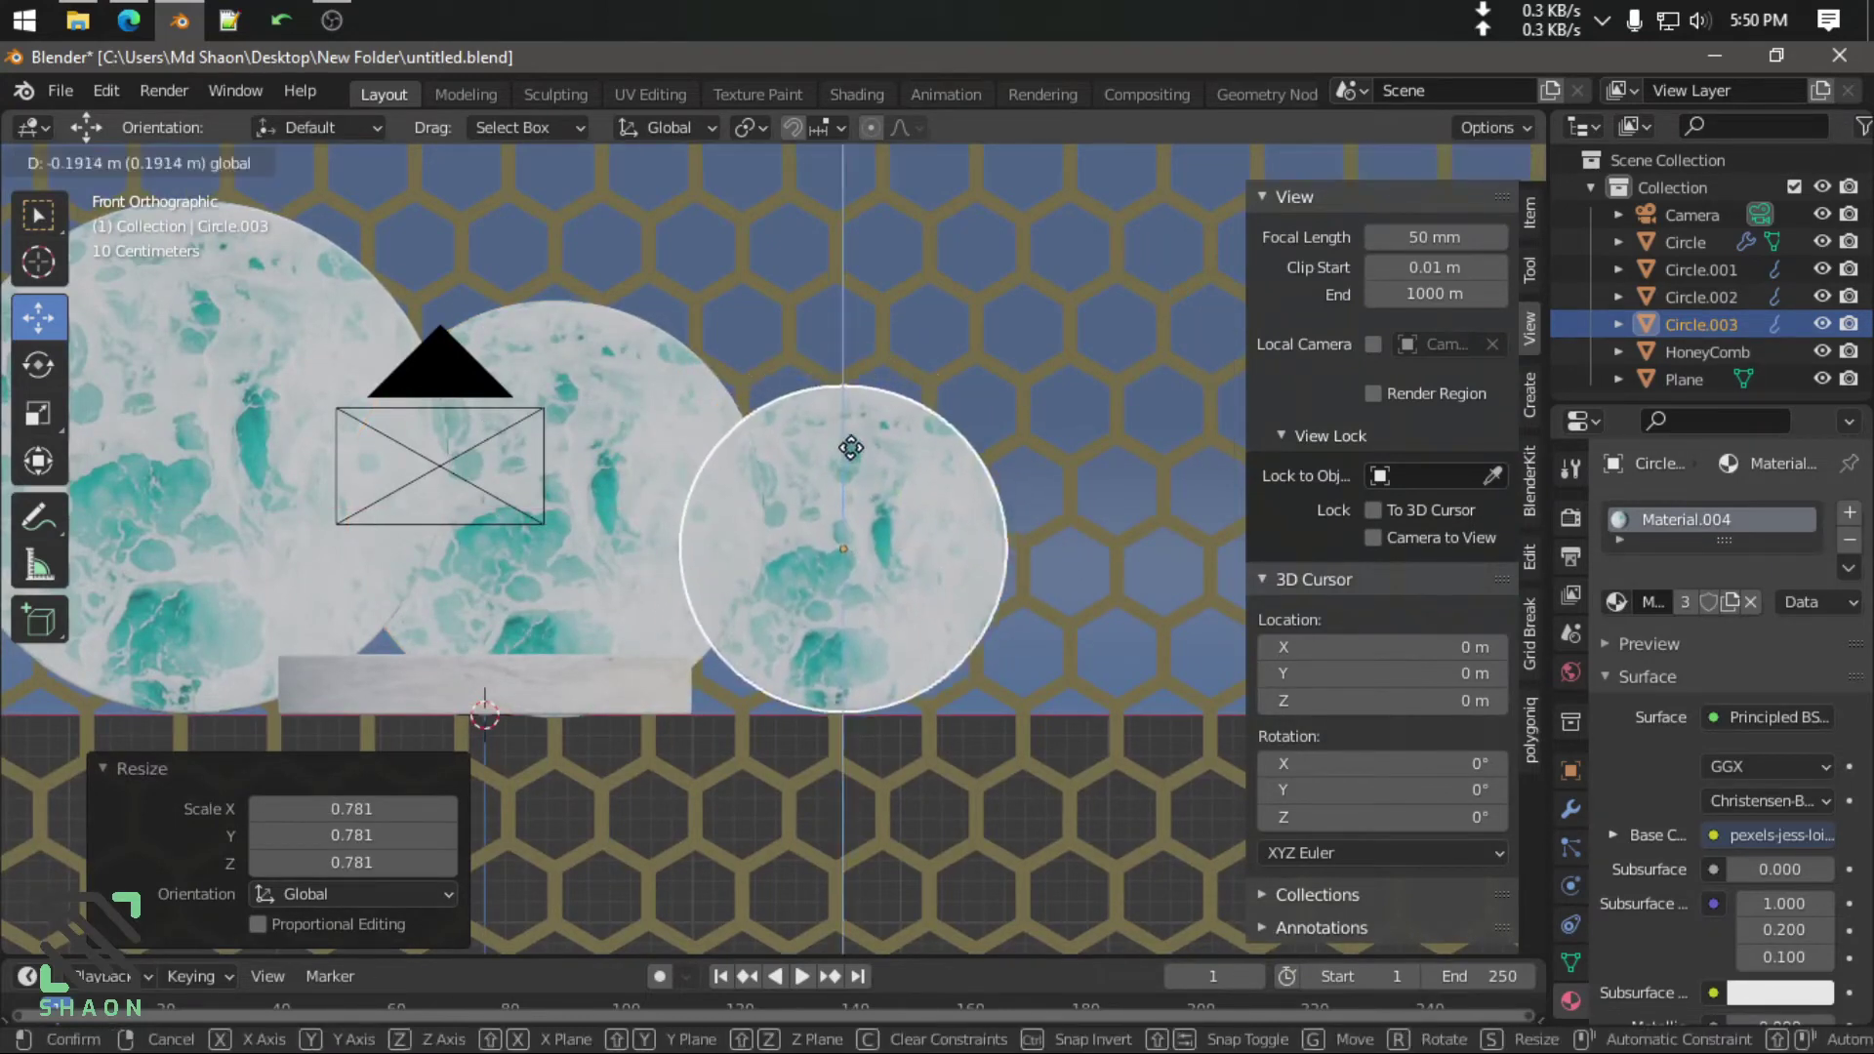
{"action": "left_click", "coordinate": [850, 447]}
{"action": "mouse_move", "coordinate": [816, 459]}
{"action": "middle_mouse_down"}
{"action": "mouse_move", "coordinate": [677, 504]}
{"action": "mouse_move", "coordinate": [729, 490]}
{"action": "mouse_move", "coordinate": [794, 564]}
{"action": "middle_mouse_up"}
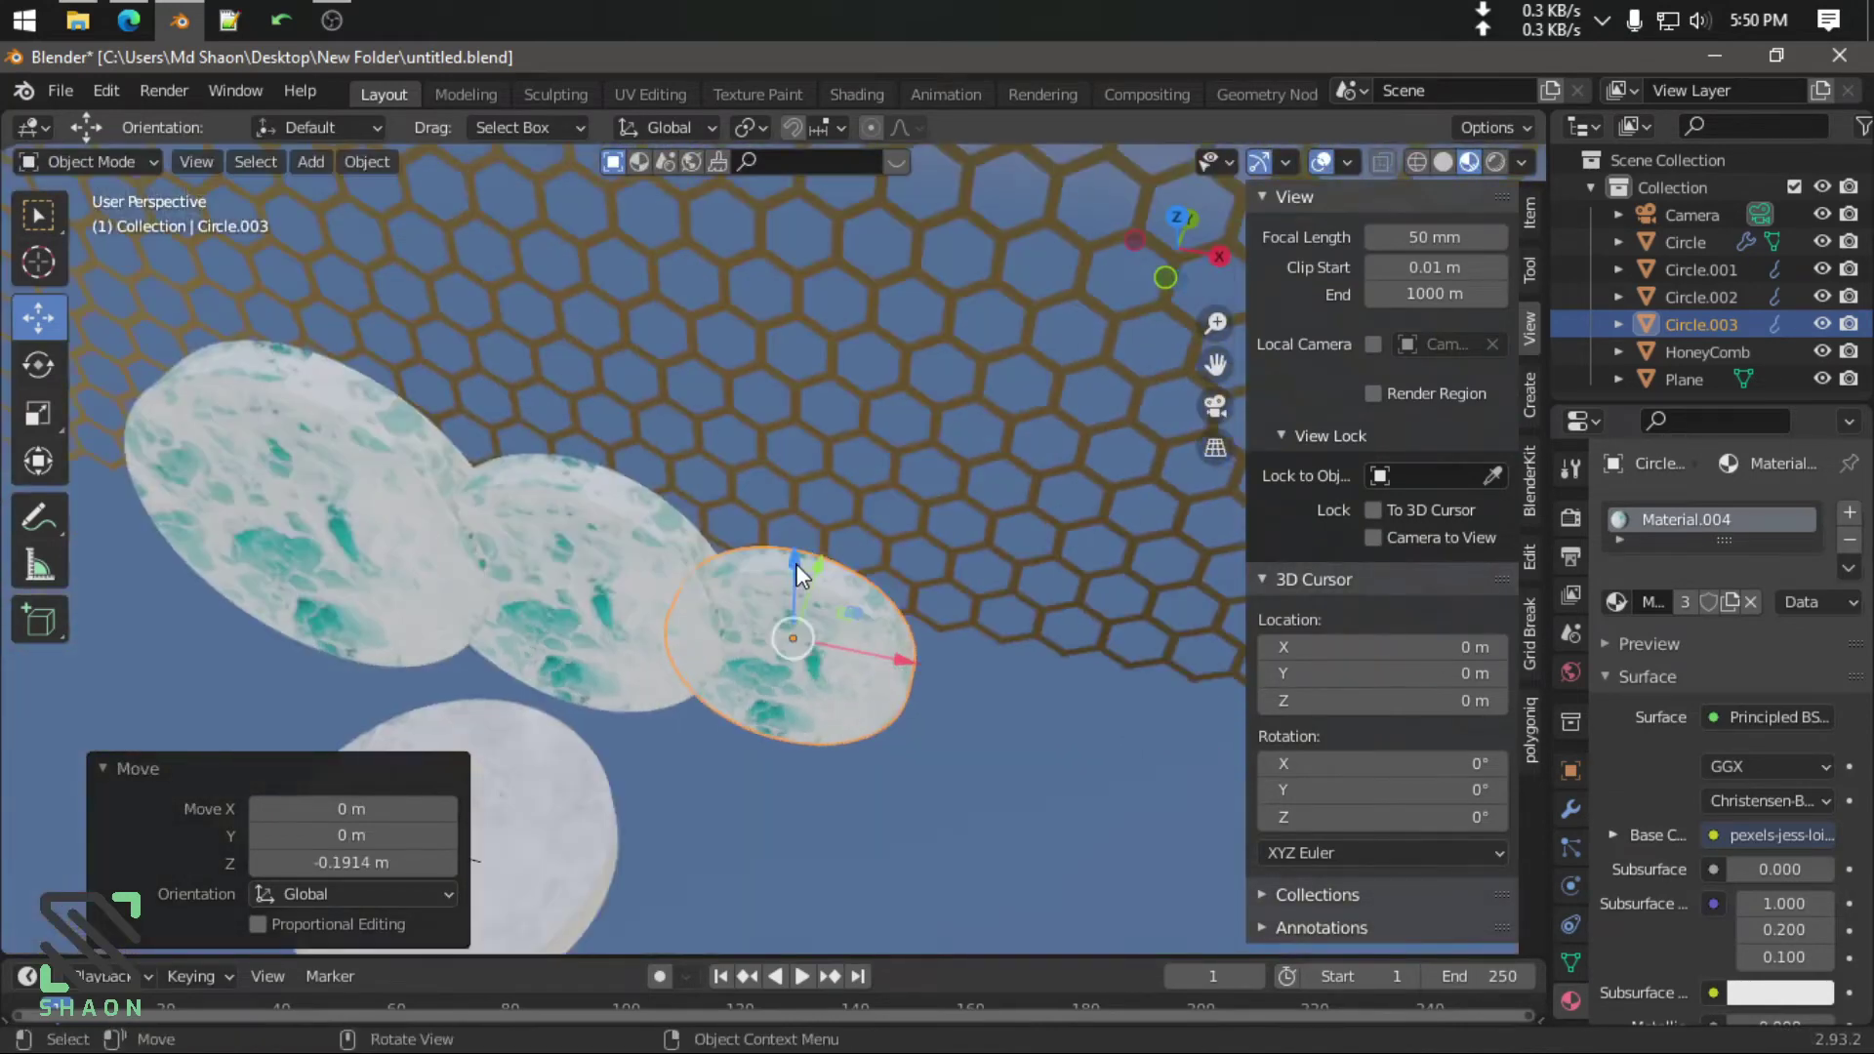
In top view, move discs Circle.001 and Circle.002 along the Y axis
{"action": "key", "text": "KP_7"}
{"action": "left_click", "coordinate": [408, 685]}
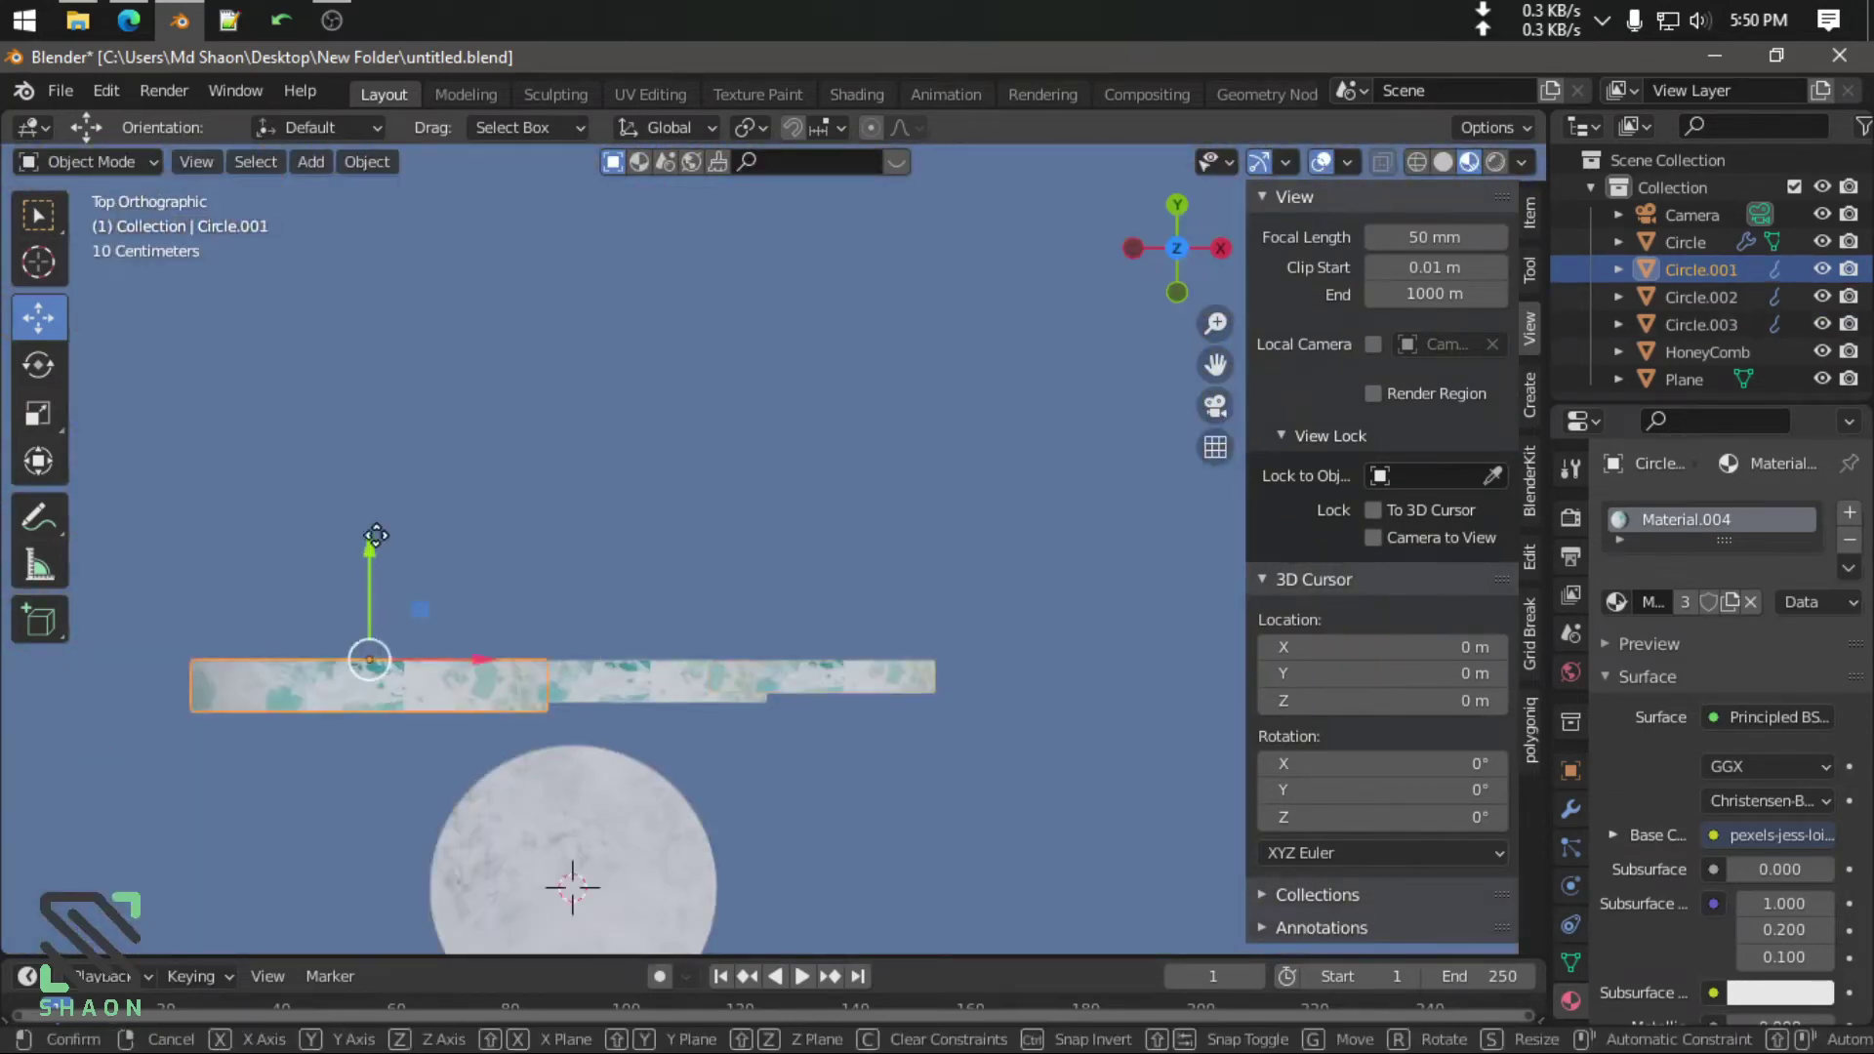
{"action": "key", "text": "g"}
{"action": "key", "text": "y"}
{"action": "left_click", "coordinate": [391, 501]}
{"action": "left_click", "coordinate": [758, 687]}
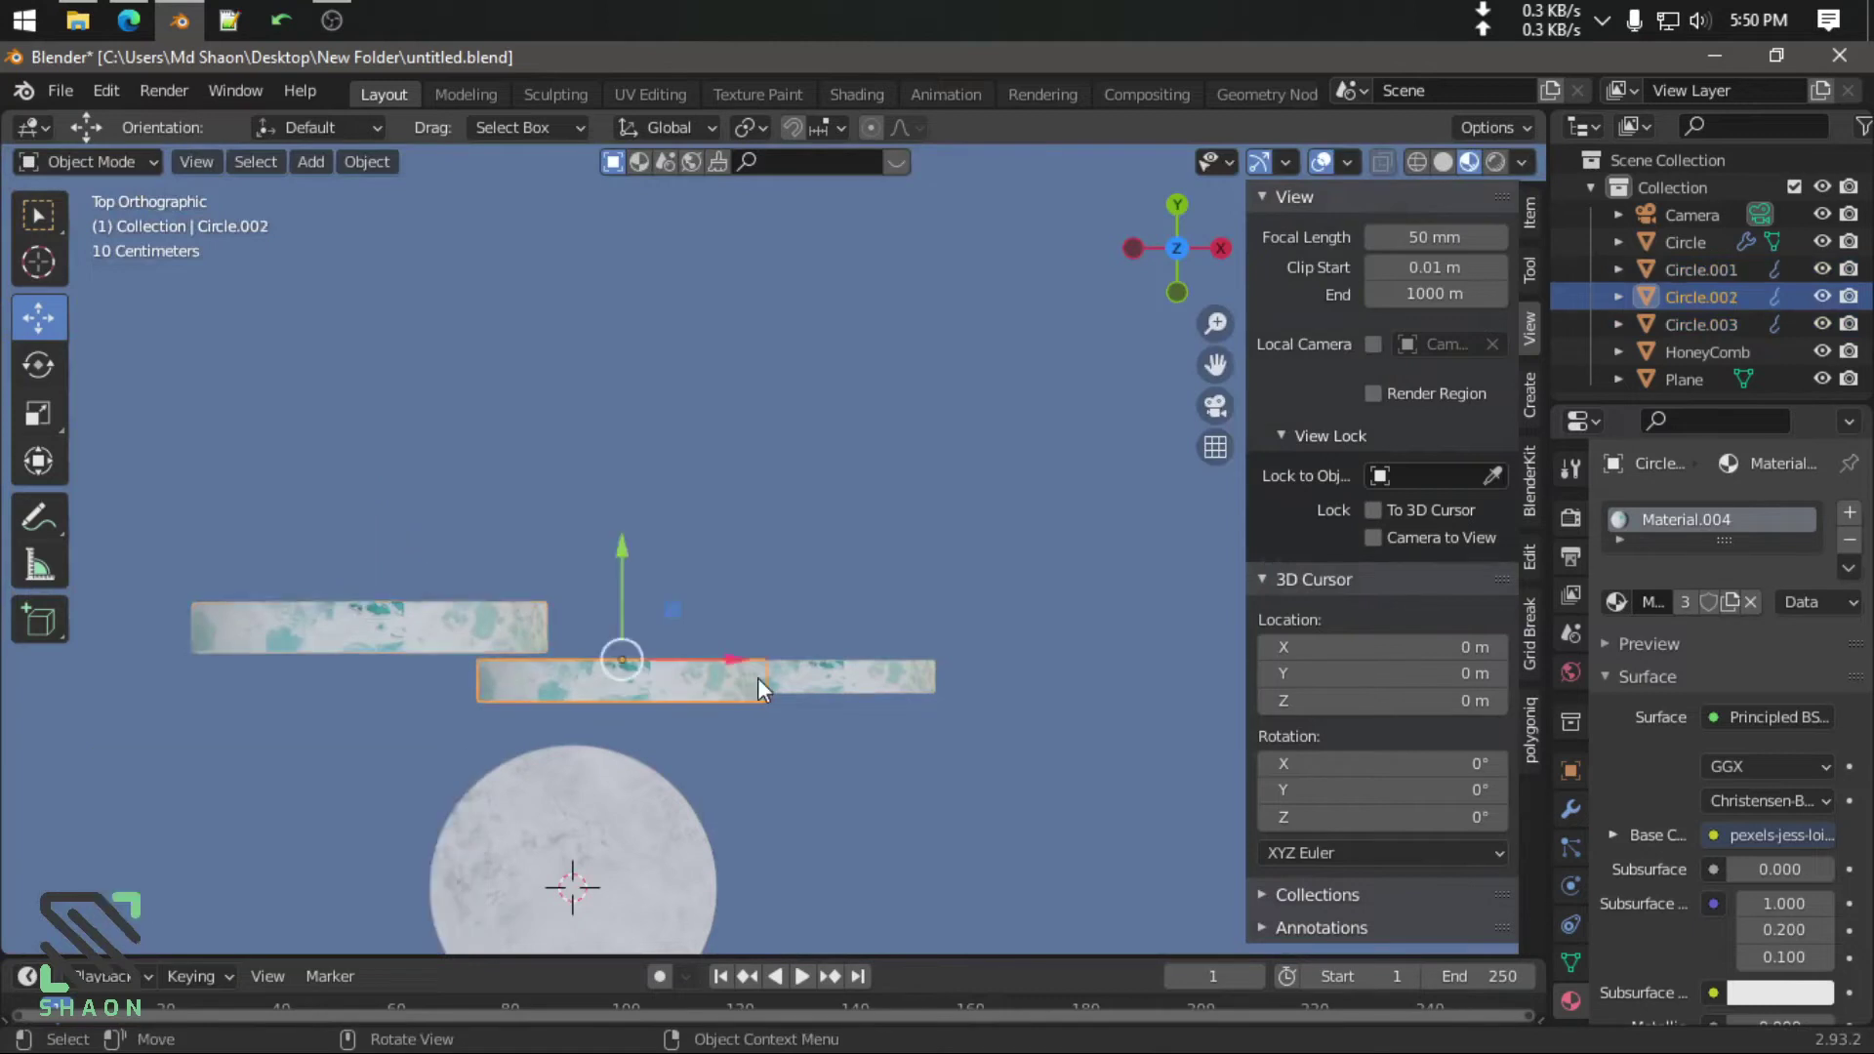
{"action": "left_click", "coordinate": [502, 624], "text": "shift"}
{"action": "left_click_drag", "start_coordinate": [482, 531], "coordinate": [501, 459]}
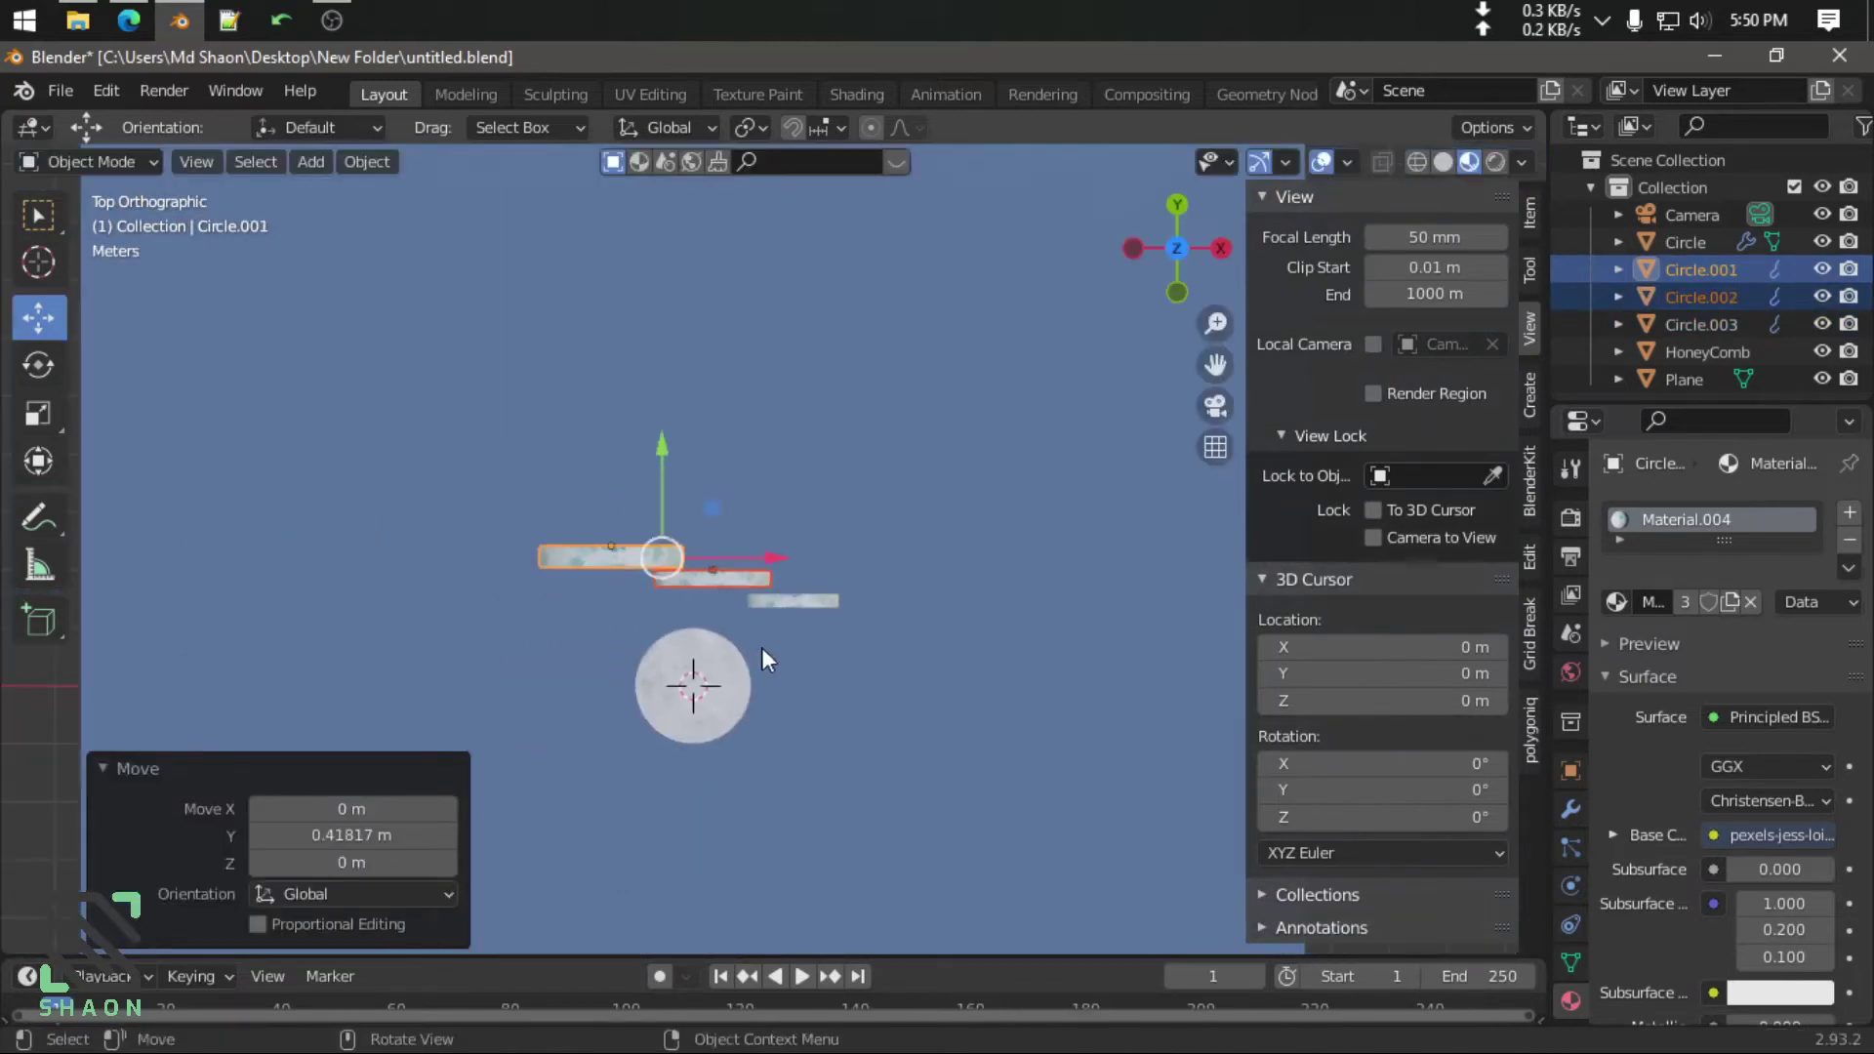
Move the HoneyComb wall along Y and check the camera framing
{"action": "mouse_move", "coordinate": [781, 681]}
{"action": "middle_mouse_down"}
{"action": "mouse_move", "coordinate": [781, 456]}
{"action": "mouse_move", "coordinate": [620, 480]}
{"action": "mouse_move", "coordinate": [759, 518]}
{"action": "middle_mouse_up"}
{"action": "left_click", "coordinate": [923, 504]}
{"action": "middle_click_drag", "start_coordinate": [922, 504], "coordinate": [804, 484]}
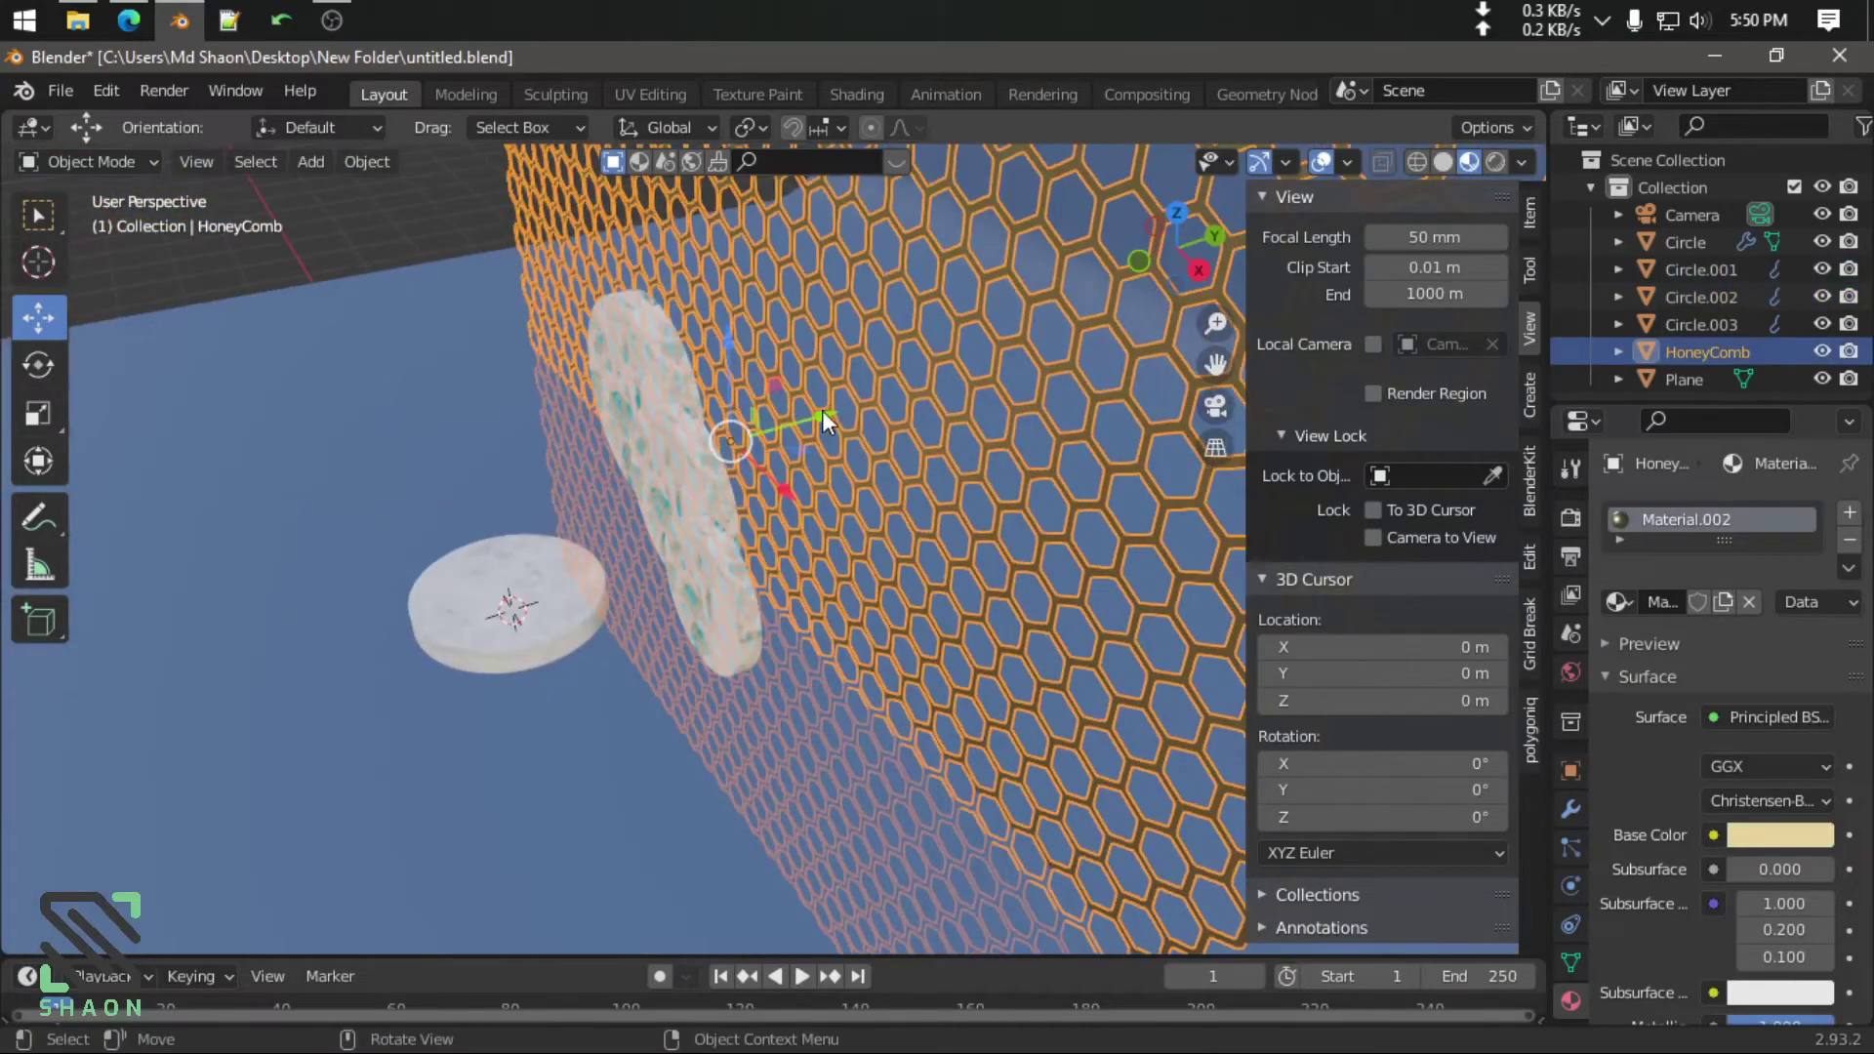
{"action": "left_click_drag", "start_coordinate": [822, 419], "coordinate": [922, 395]}
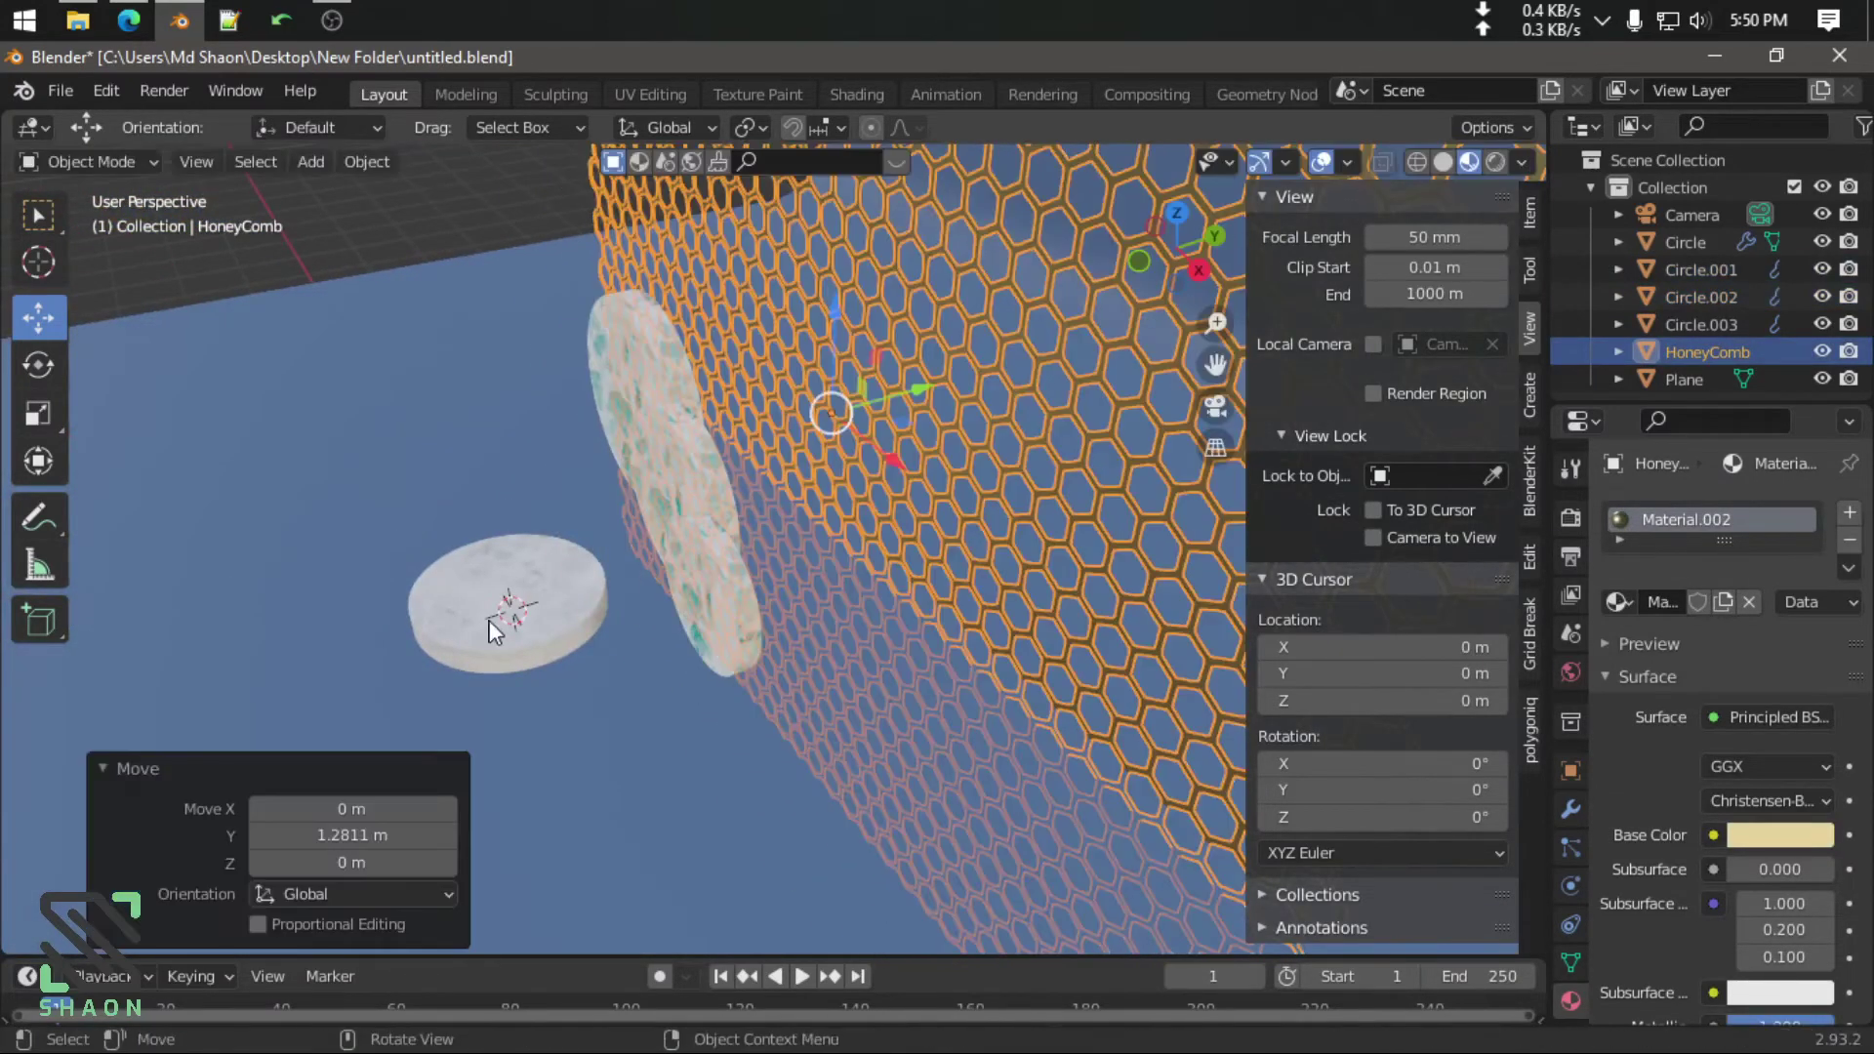
{"action": "key", "text": "KP_0"}
Move the camera to adjust the framing and preview it in rendered shading
{"action": "left_click", "coordinate": [1046, 863]}
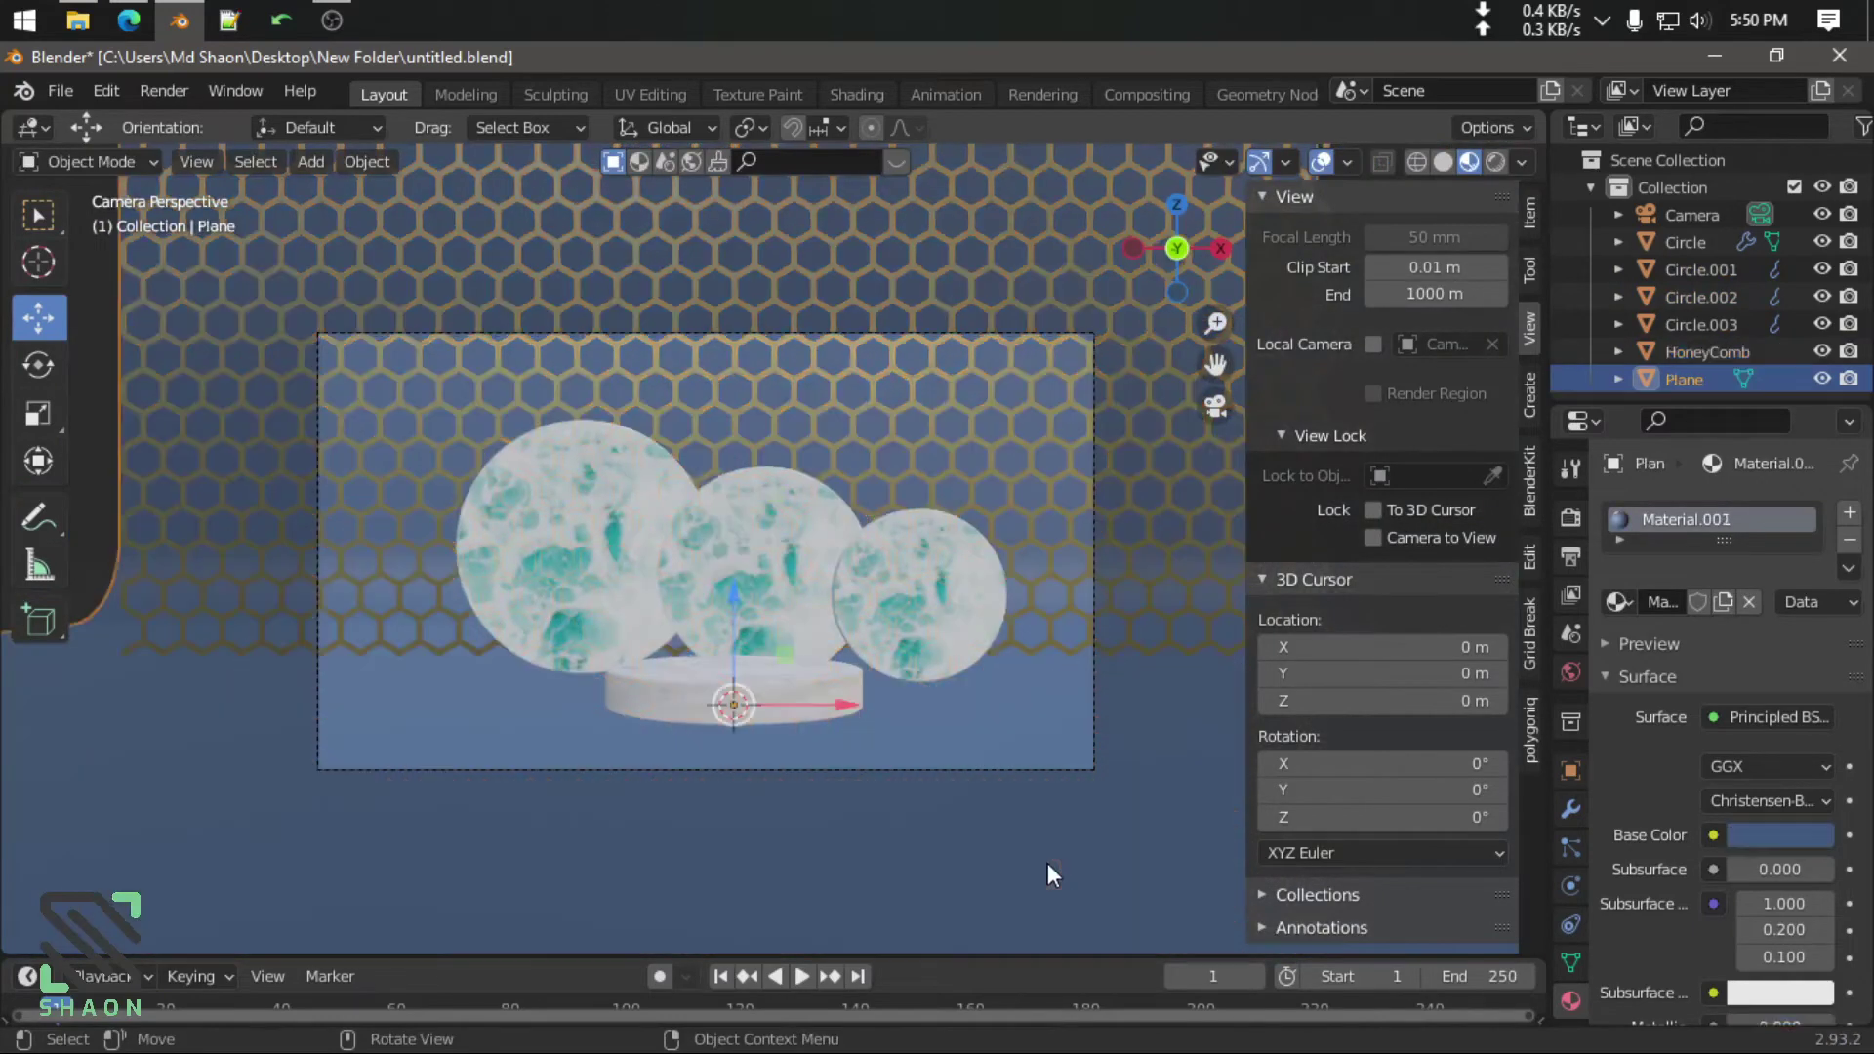
{"action": "left_click", "coordinate": [1089, 640]}
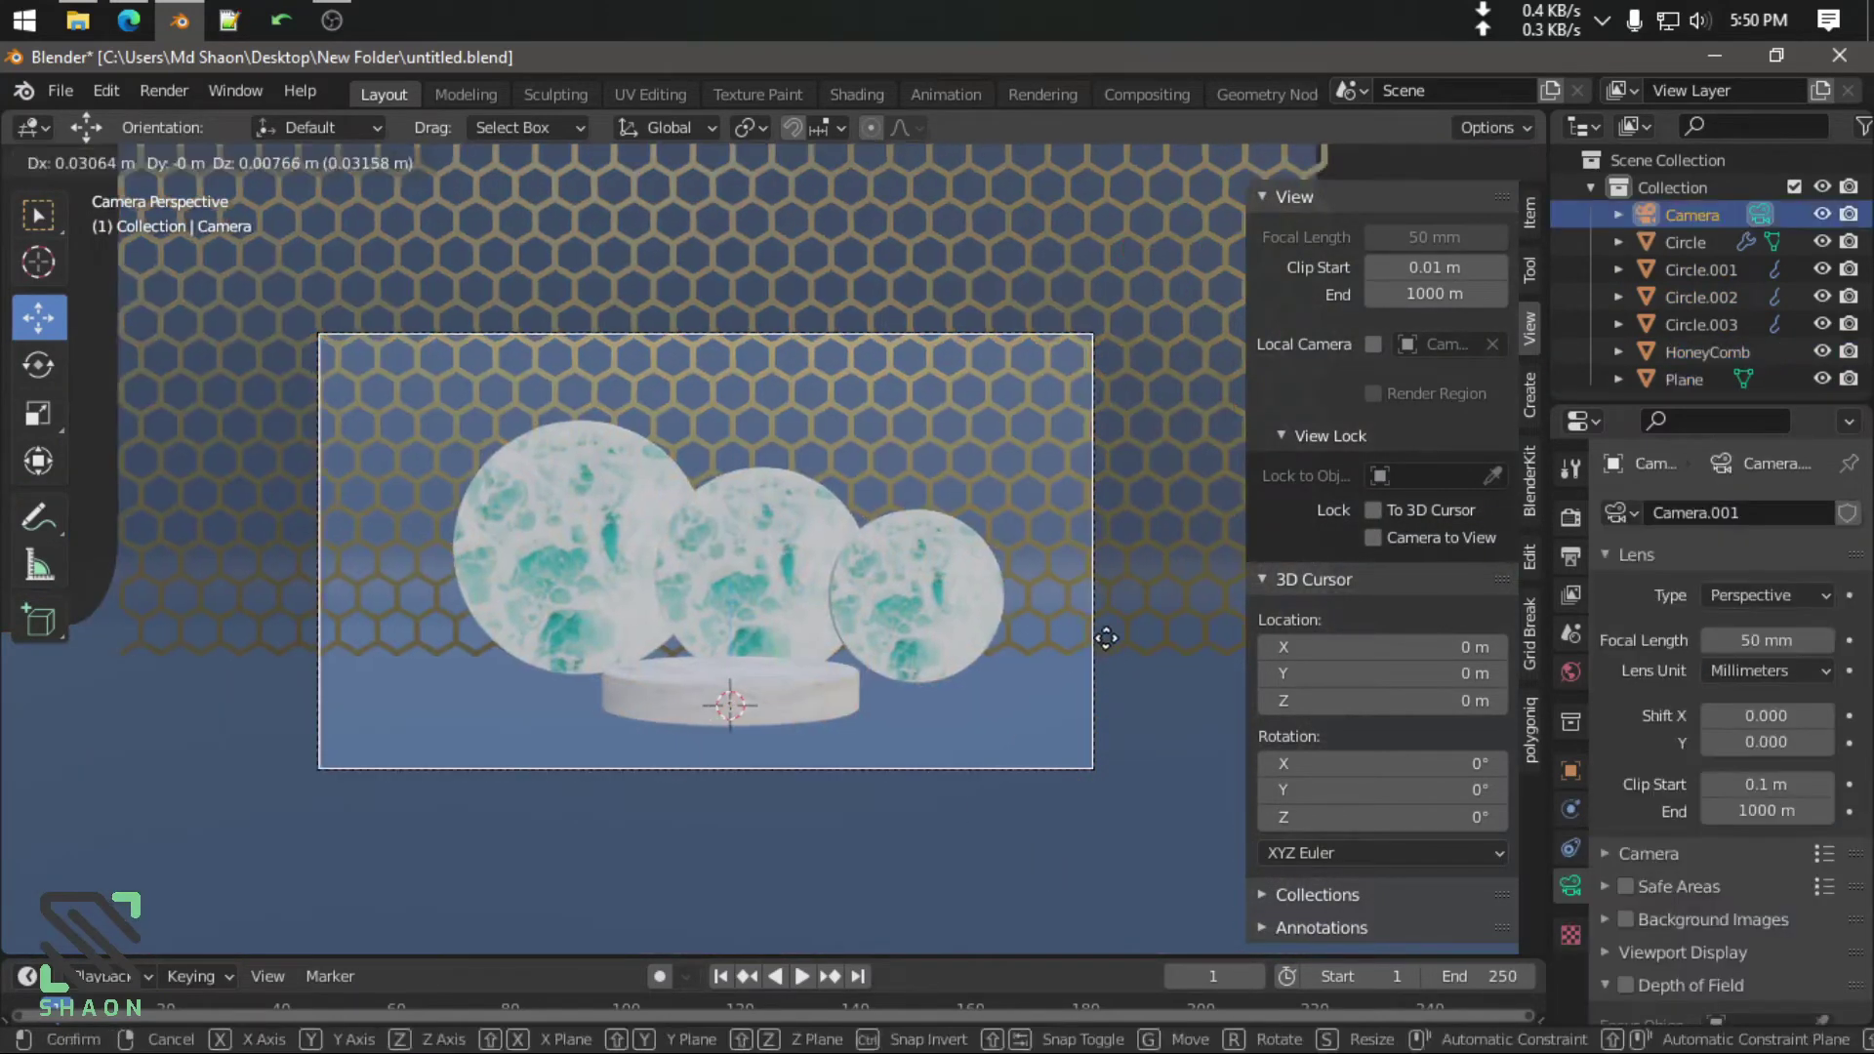
{"action": "key", "text": "g"}
{"action": "left_click", "coordinate": [1128, 554]}
{"action": "left_click", "coordinate": [1495, 161]}
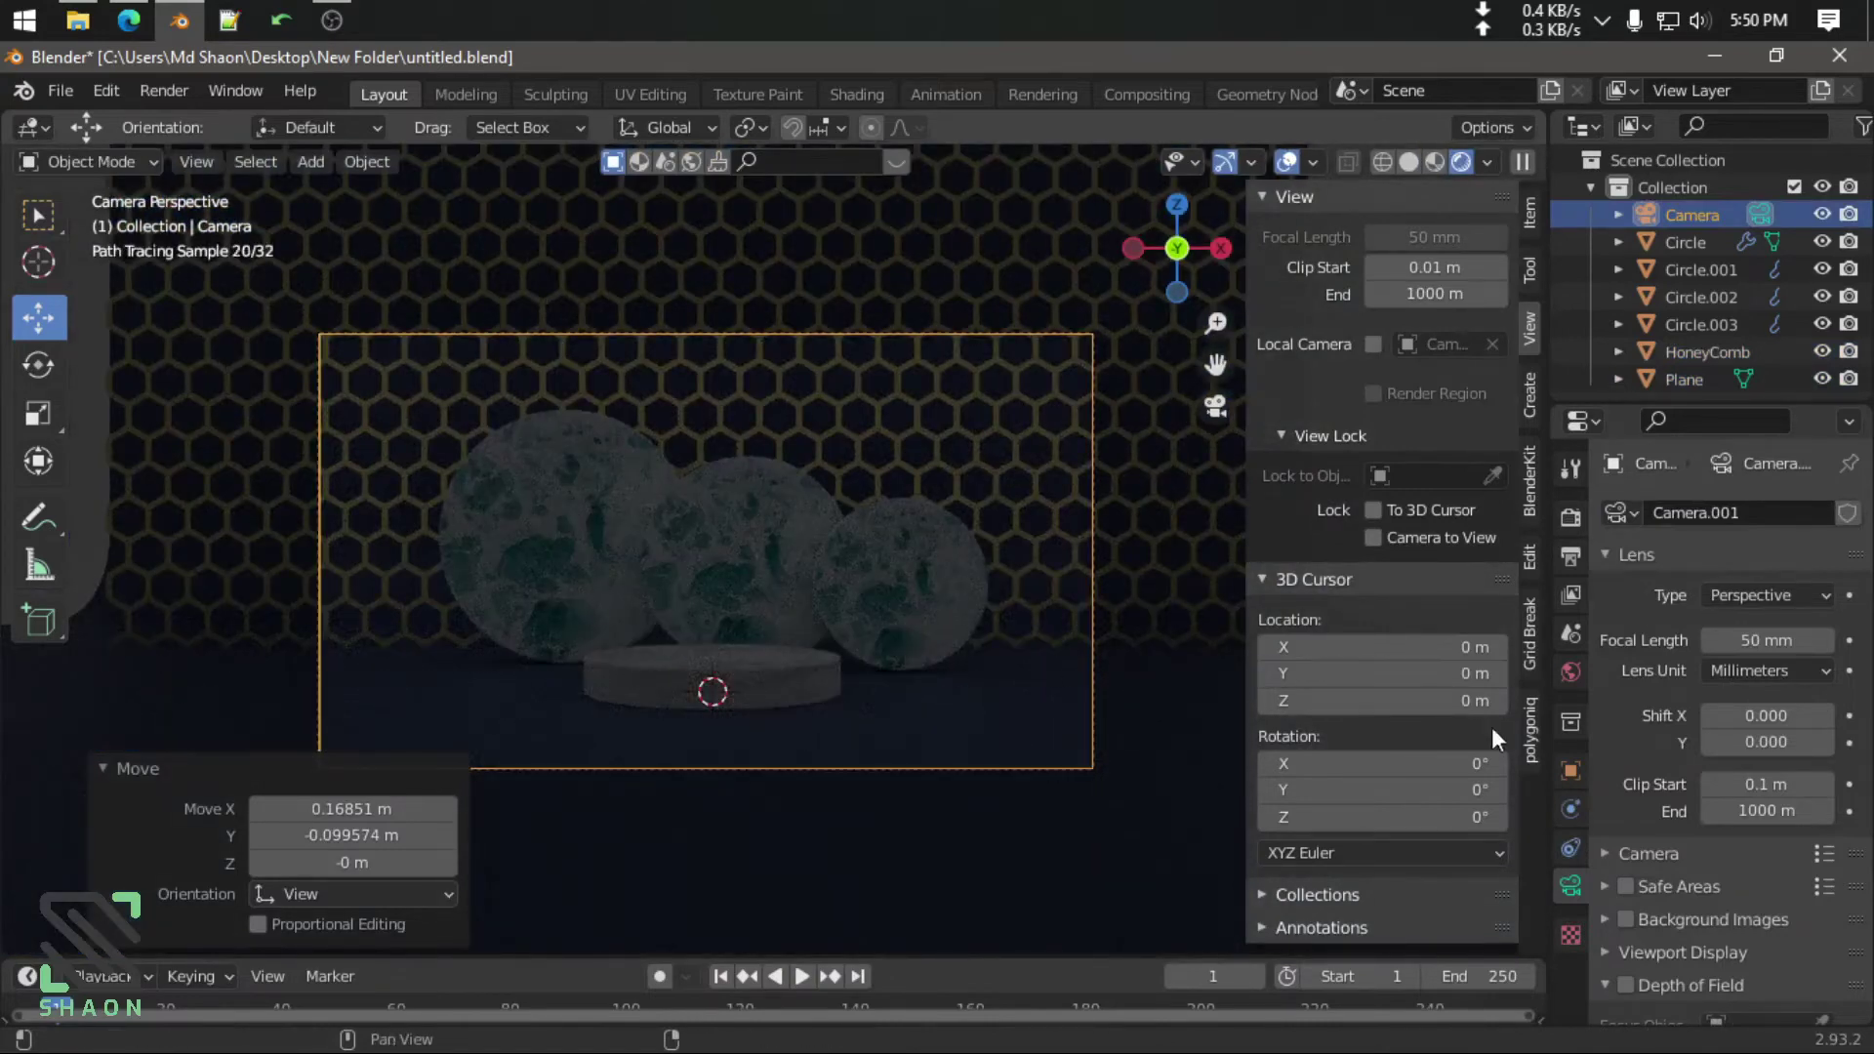
Link an Environment Texture to the World Color using photo_studio_01_4k.hdr
{"action": "left_click", "coordinate": [1570, 671]}
{"action": "left_click", "coordinate": [1714, 677]}
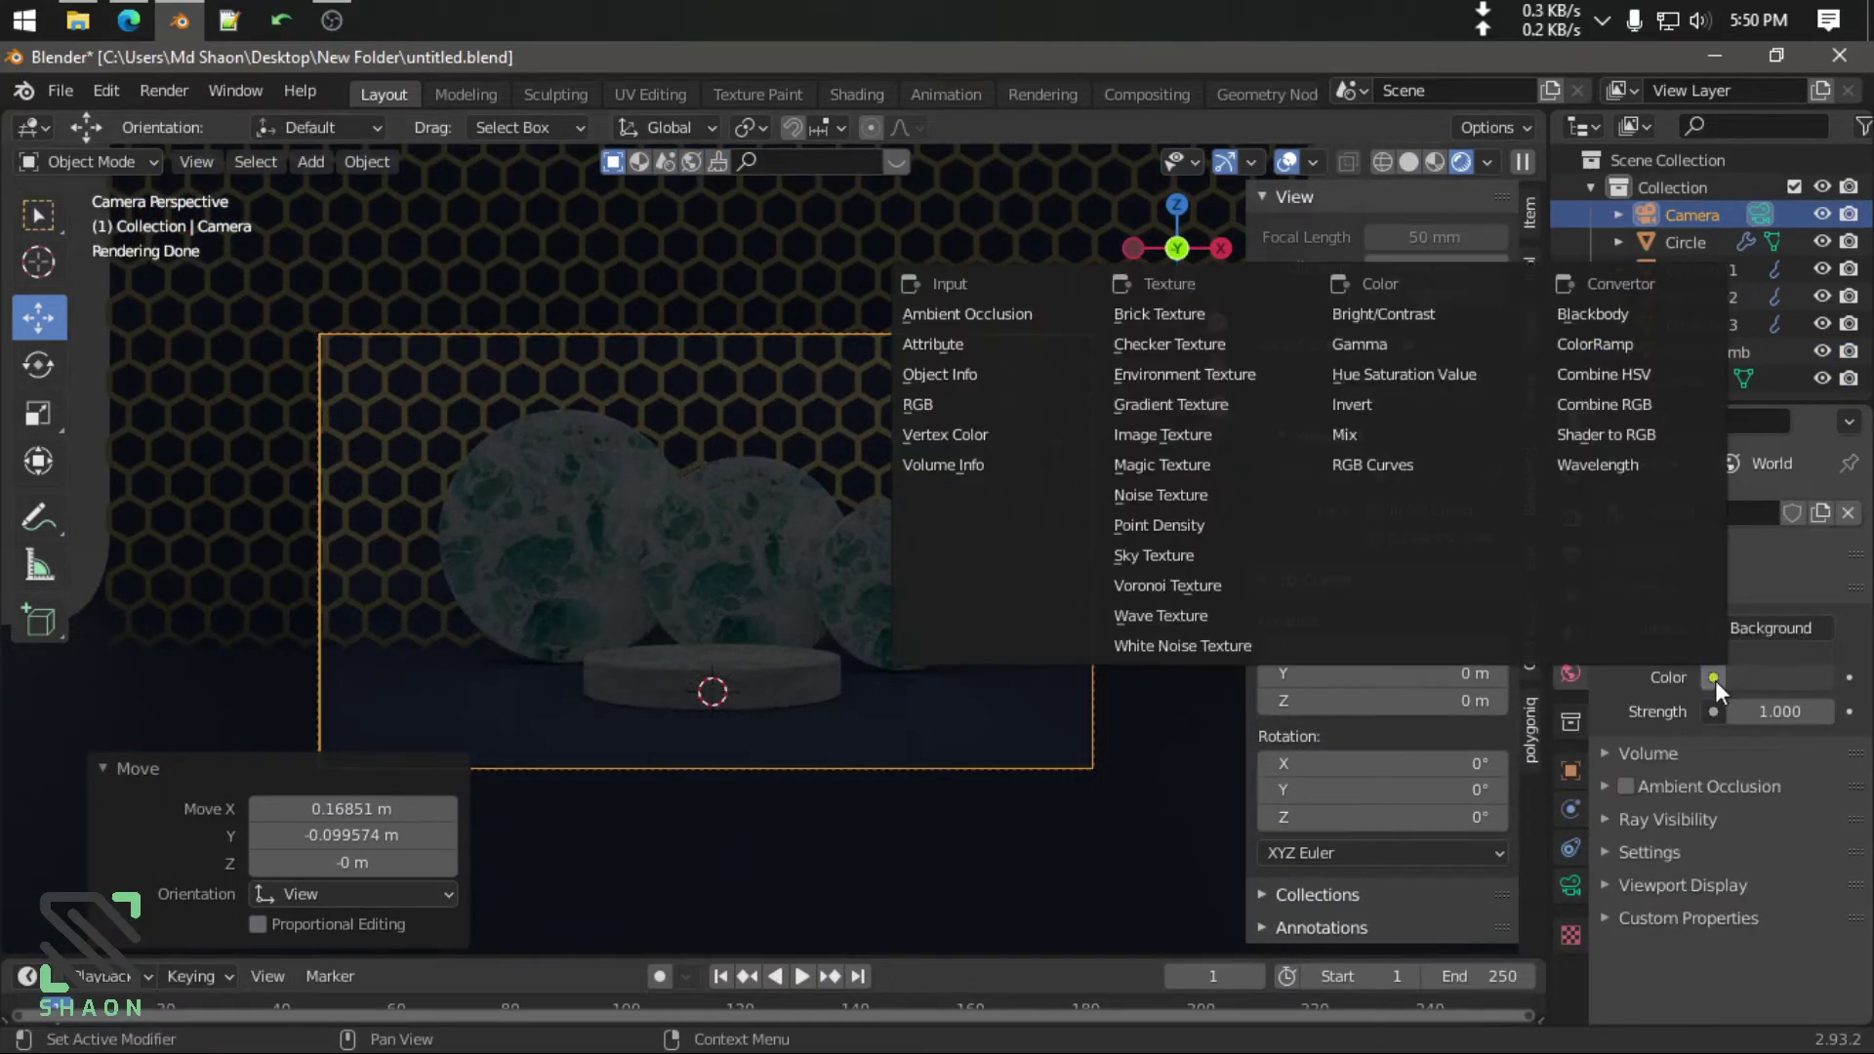
{"action": "left_click", "coordinate": [1170, 369]}
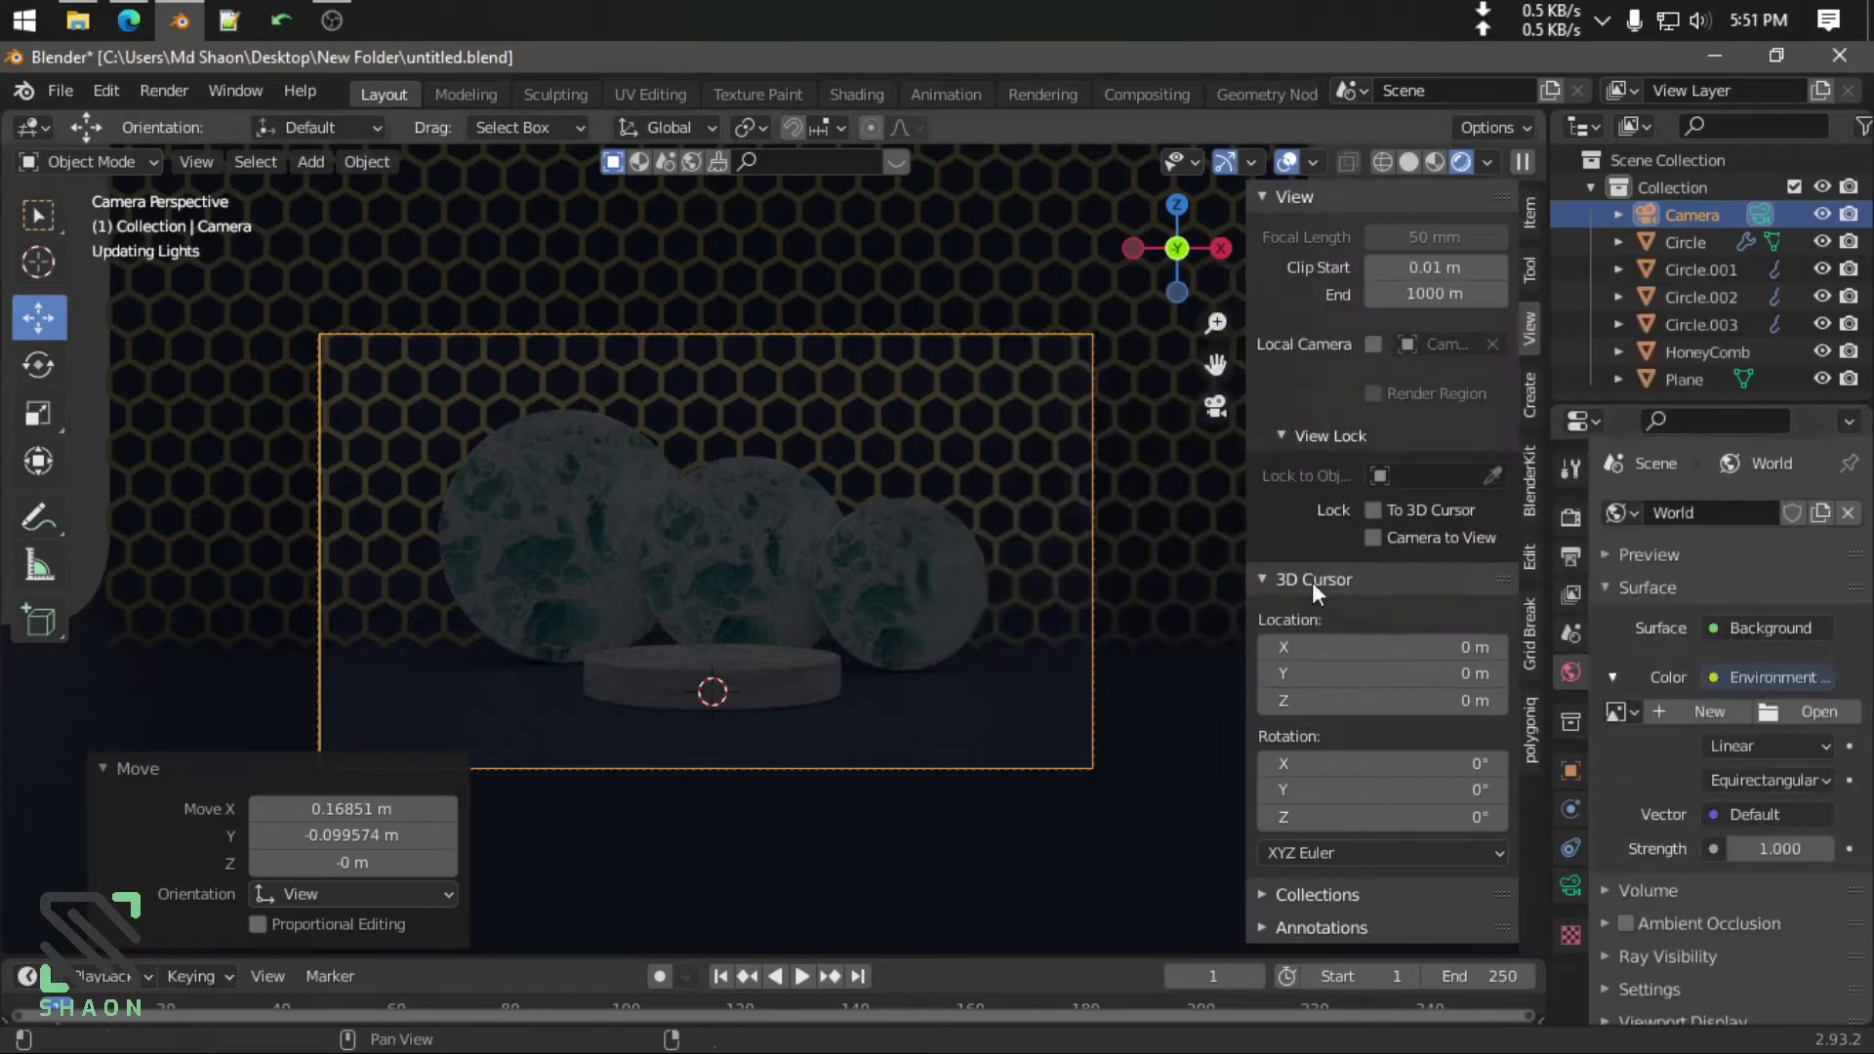
{"action": "left_click", "coordinate": [1801, 712]}
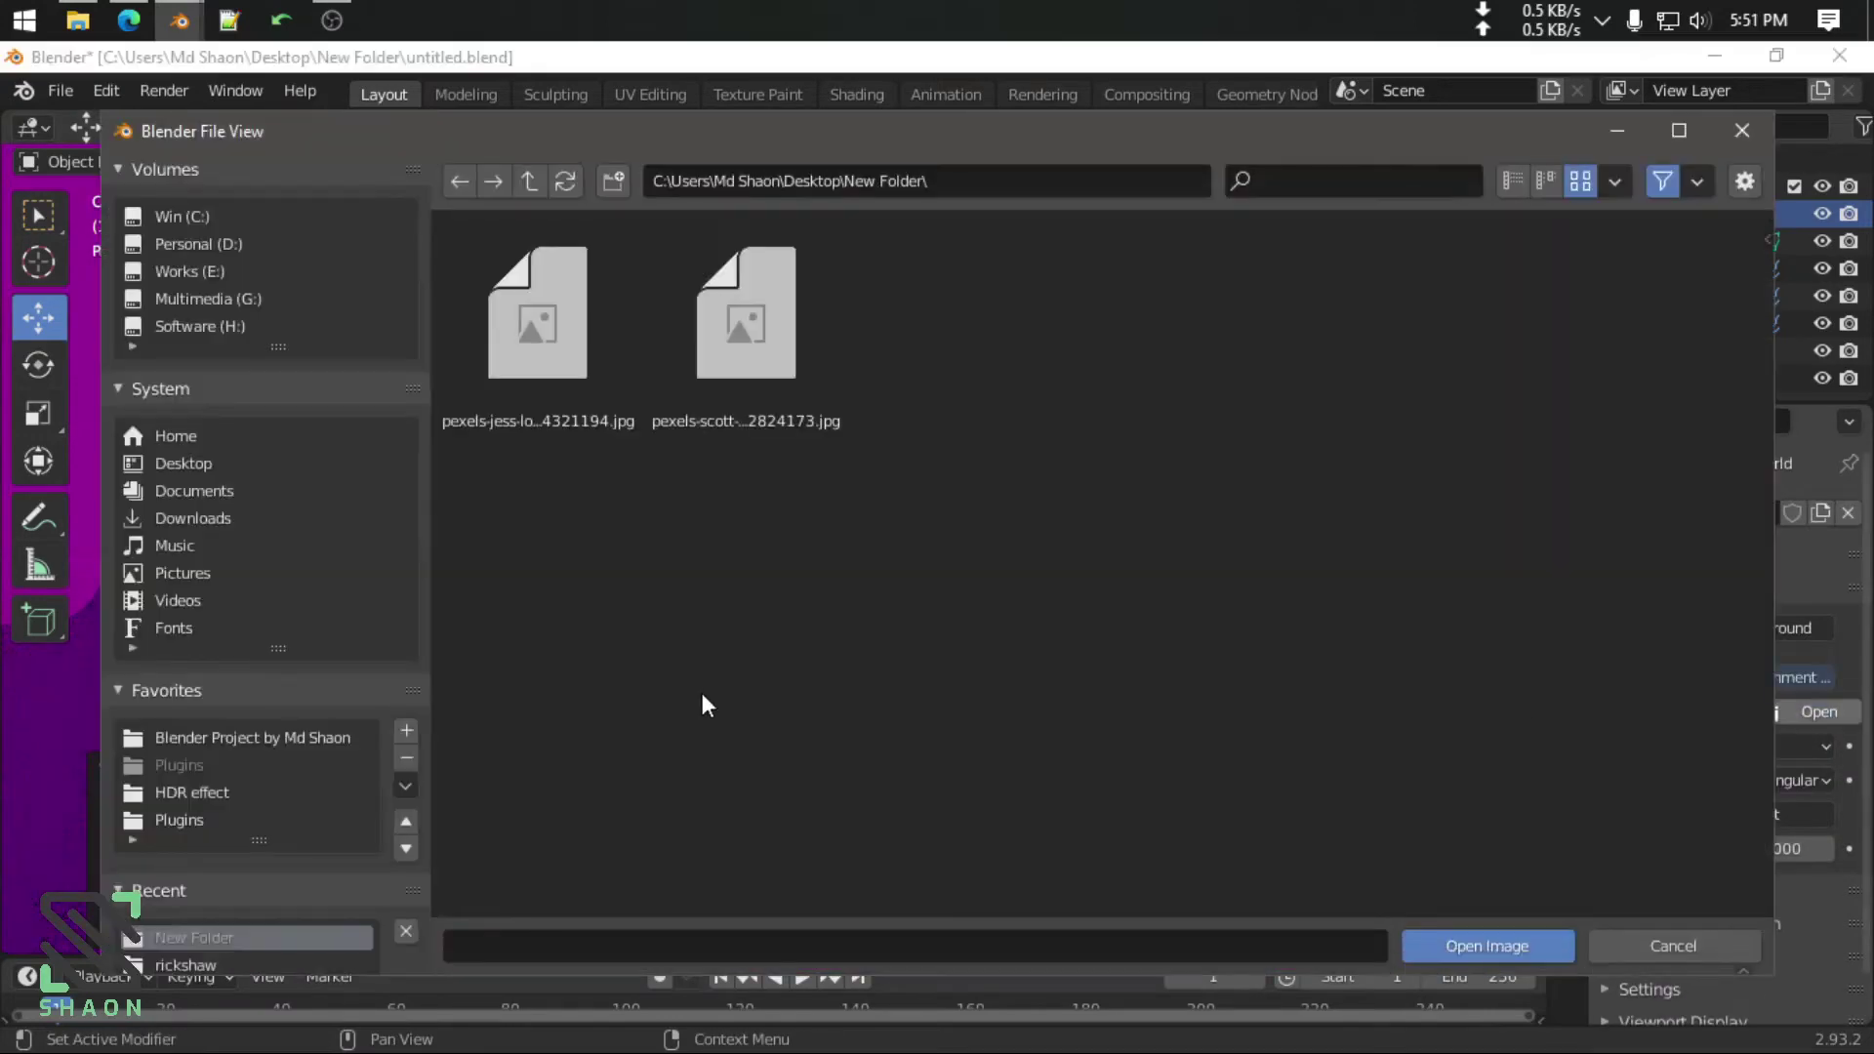
{"action": "left_click", "coordinate": [188, 793]}
{"action": "scroll", "coordinate": [834, 758], "scroll_direction": "down", "scroll_amount": 5}
{"action": "scroll", "coordinate": [913, 752], "scroll_direction": "down", "scroll_amount": 3}
{"action": "scroll", "coordinate": [962, 695], "scroll_direction": "down", "scroll_amount": 3}
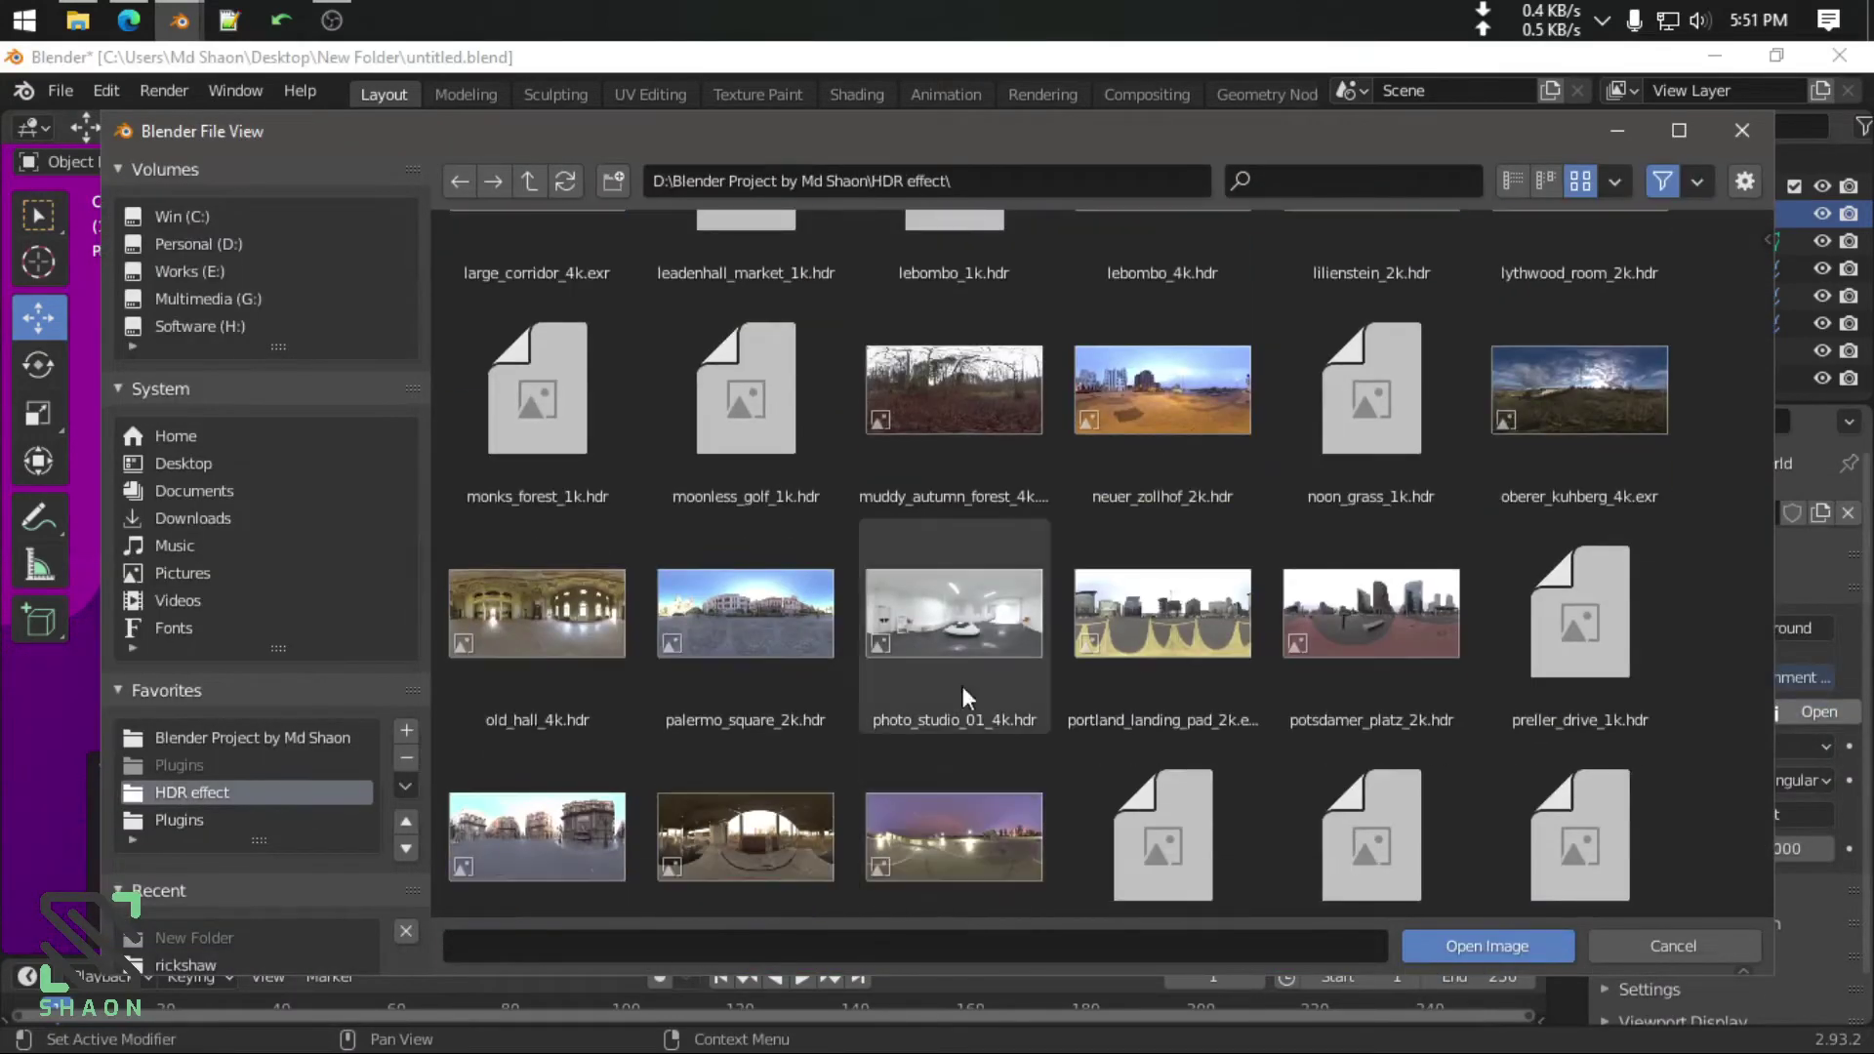
{"action": "double_click", "coordinate": [974, 618]}
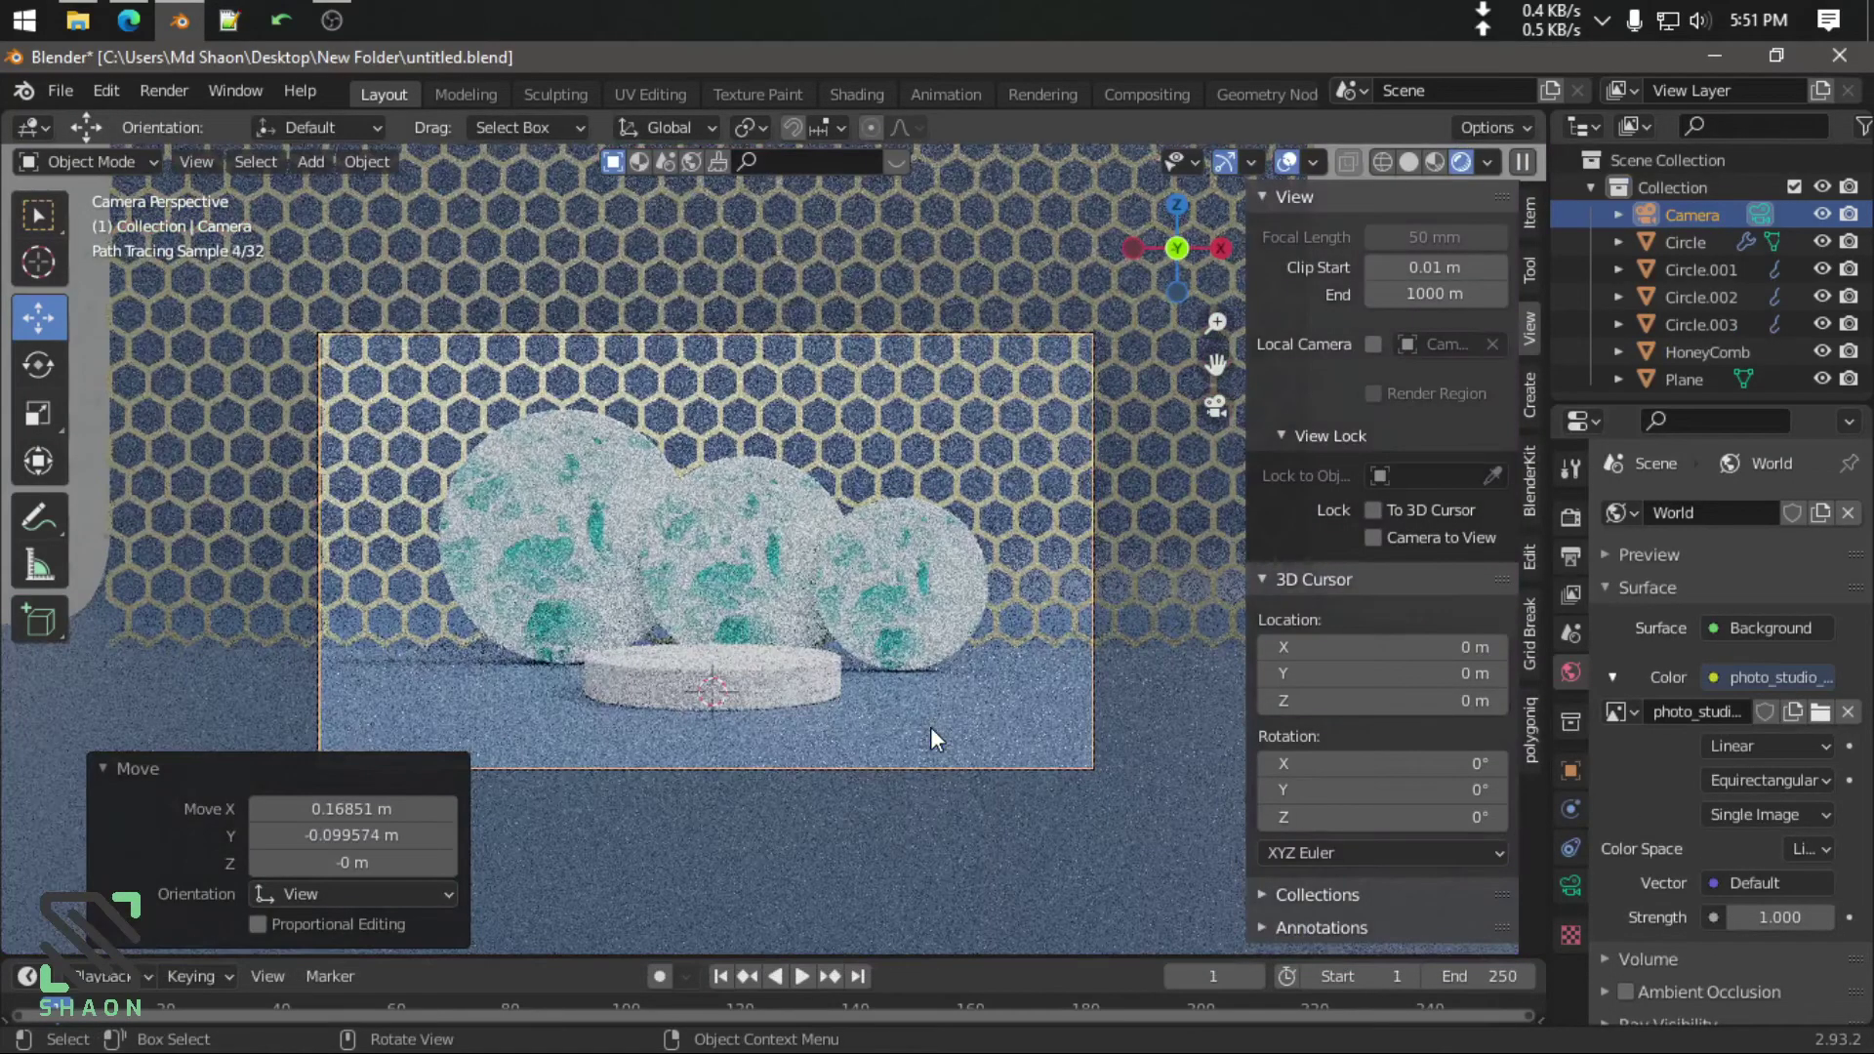
Return to solid shading and place the 3D cursor beside the discs
{"action": "scroll", "coordinate": [741, 627], "scroll_direction": "up", "scroll_amount": 2}
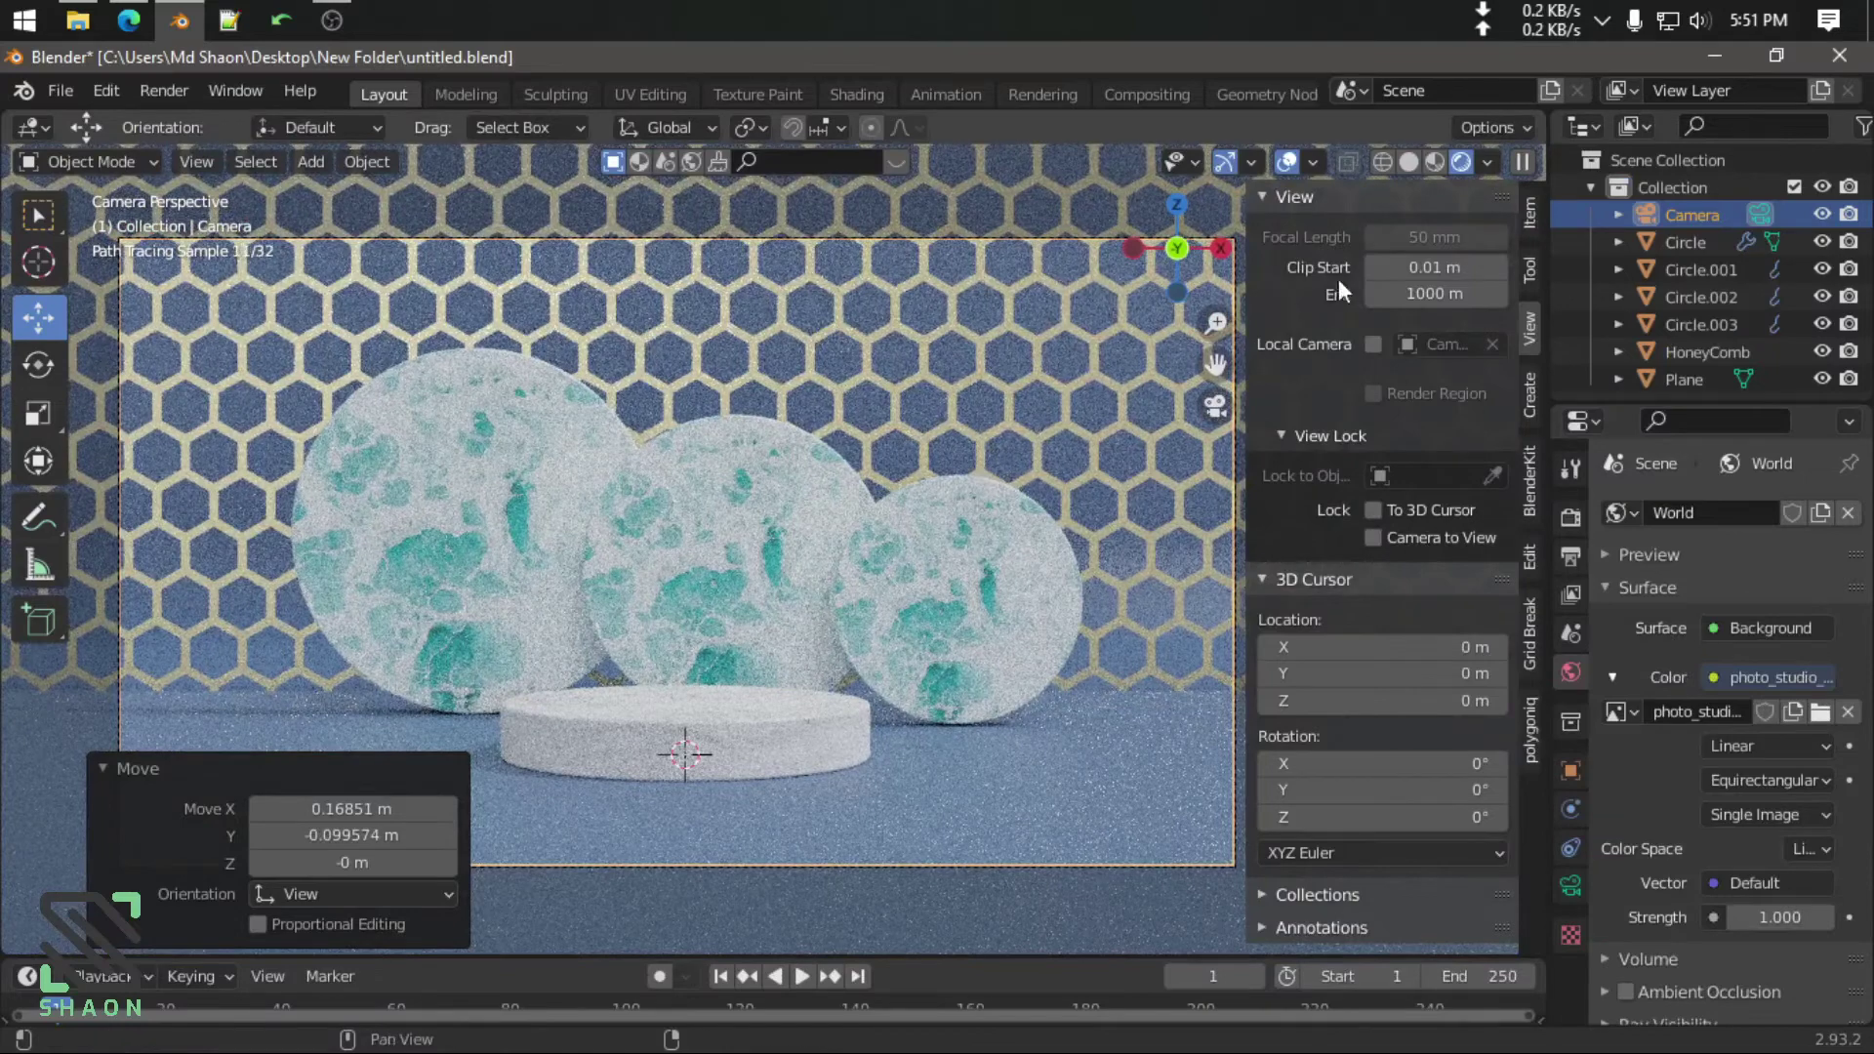
{"action": "left_click", "coordinate": [1408, 161]}
{"action": "mouse_move", "coordinate": [964, 652]}
{"action": "middle_mouse_down"}
{"action": "mouse_move", "coordinate": [1010, 735]}
{"action": "mouse_move", "coordinate": [658, 656]}
{"action": "mouse_move", "coordinate": [723, 708]}
{"action": "mouse_move", "coordinate": [718, 611]}
{"action": "mouse_move", "coordinate": [857, 570]}
{"action": "mouse_move", "coordinate": [794, 563]}
{"action": "middle_mouse_up"}
{"action": "right_click", "coordinate": [760, 571], "text": "shift"}
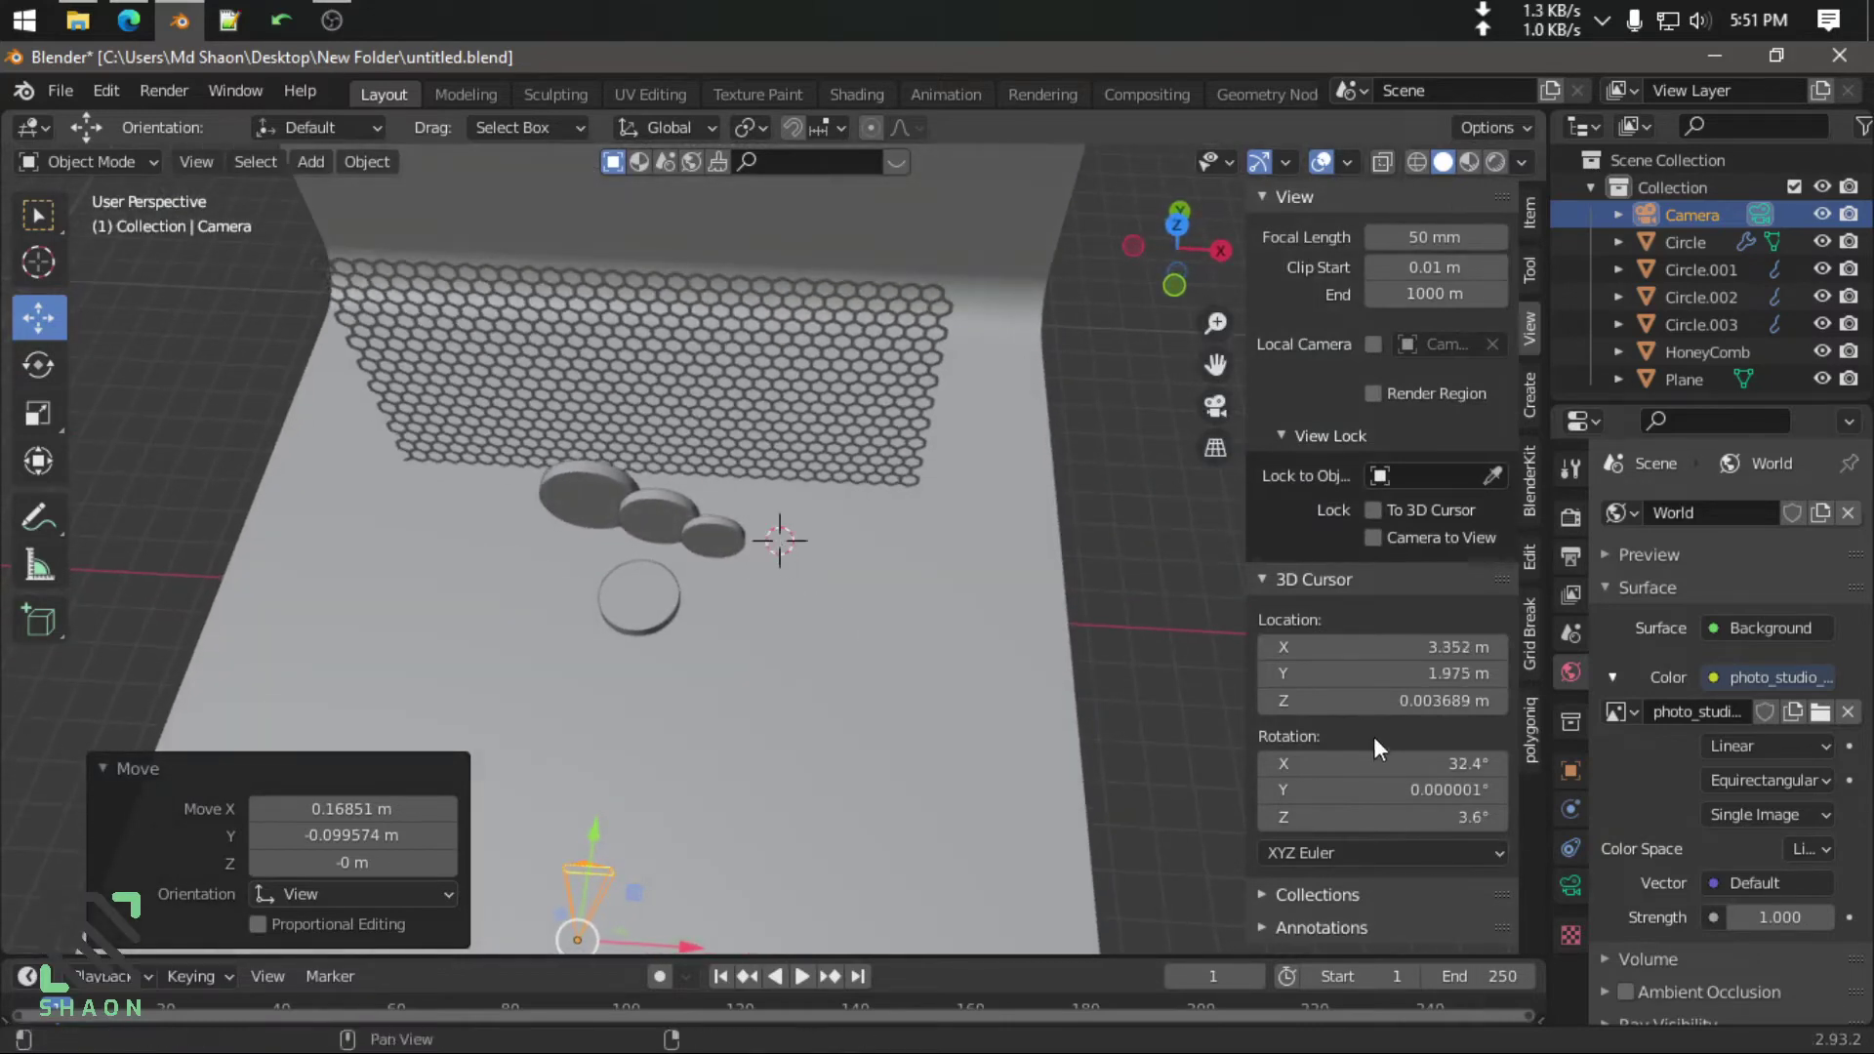
Spawn the Diamond Pattern Glazed vase from the botaniq pots category
{"action": "left_click", "coordinate": [1530, 730]}
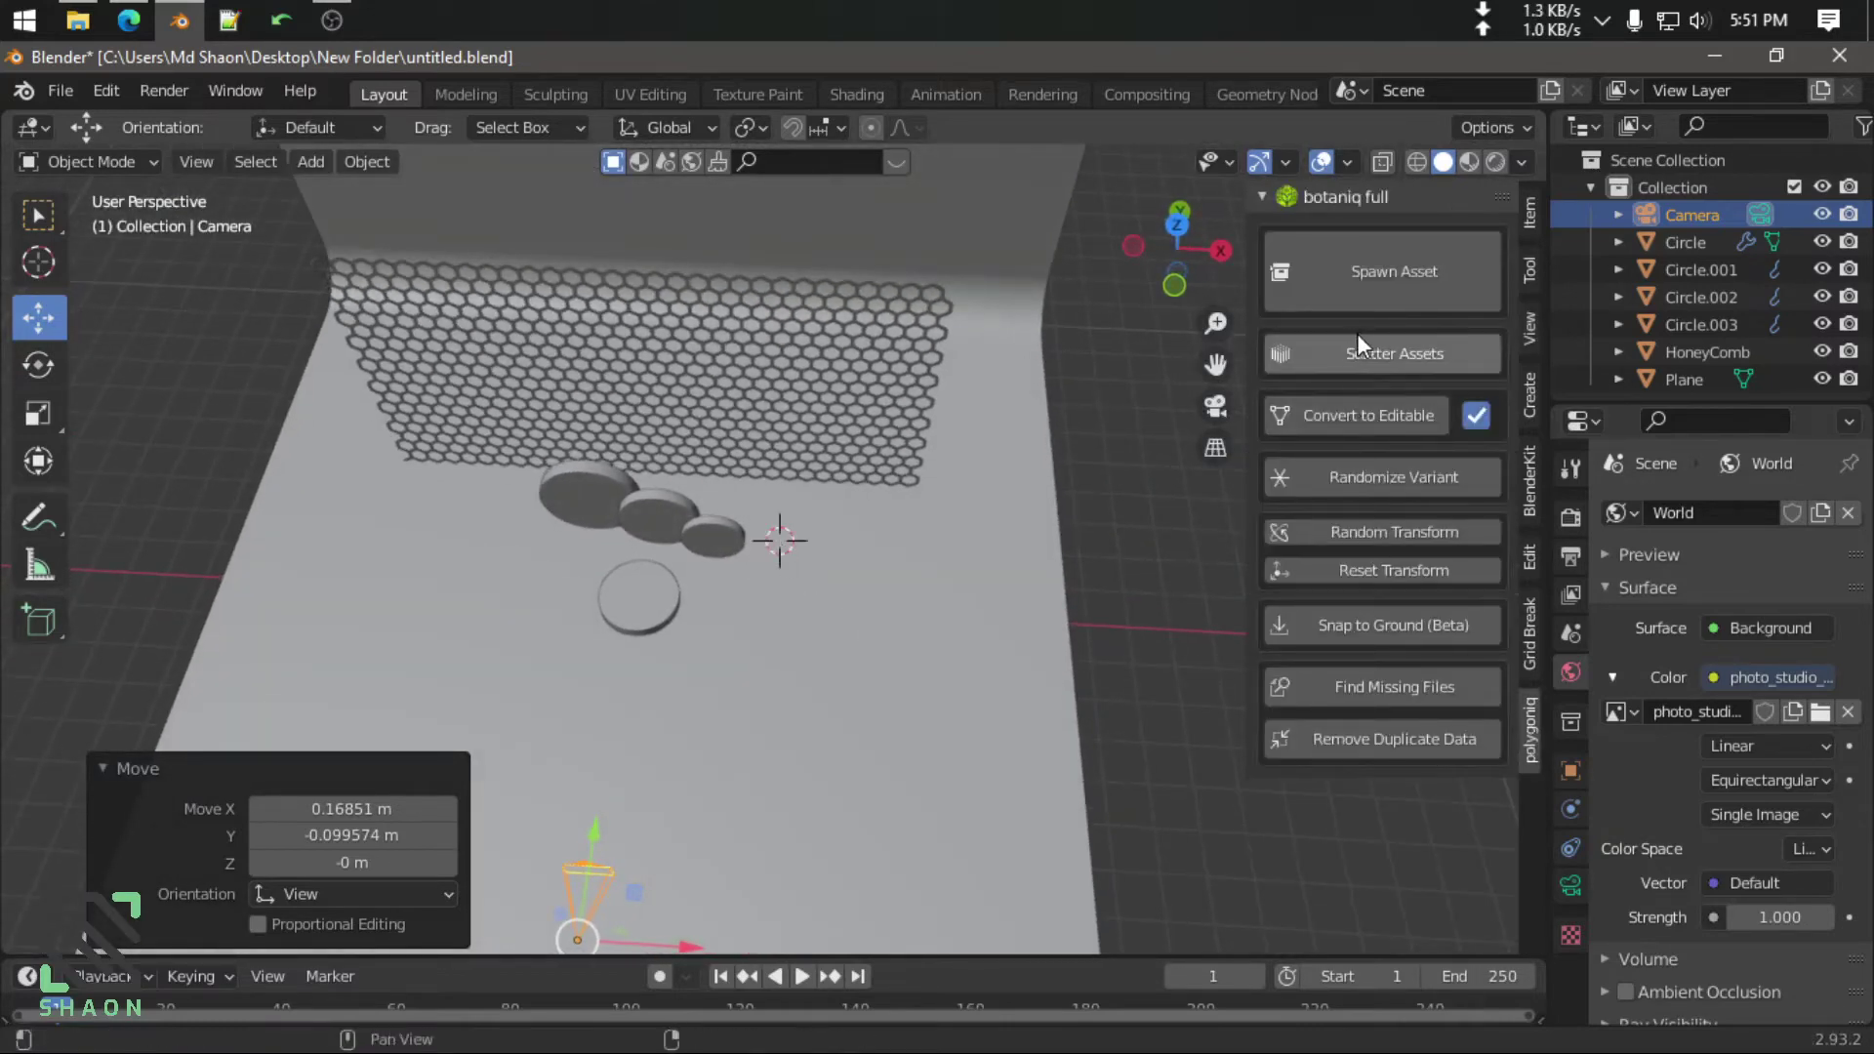
{"action": "left_click", "coordinate": [1393, 301]}
{"action": "left_click", "coordinate": [1391, 427]}
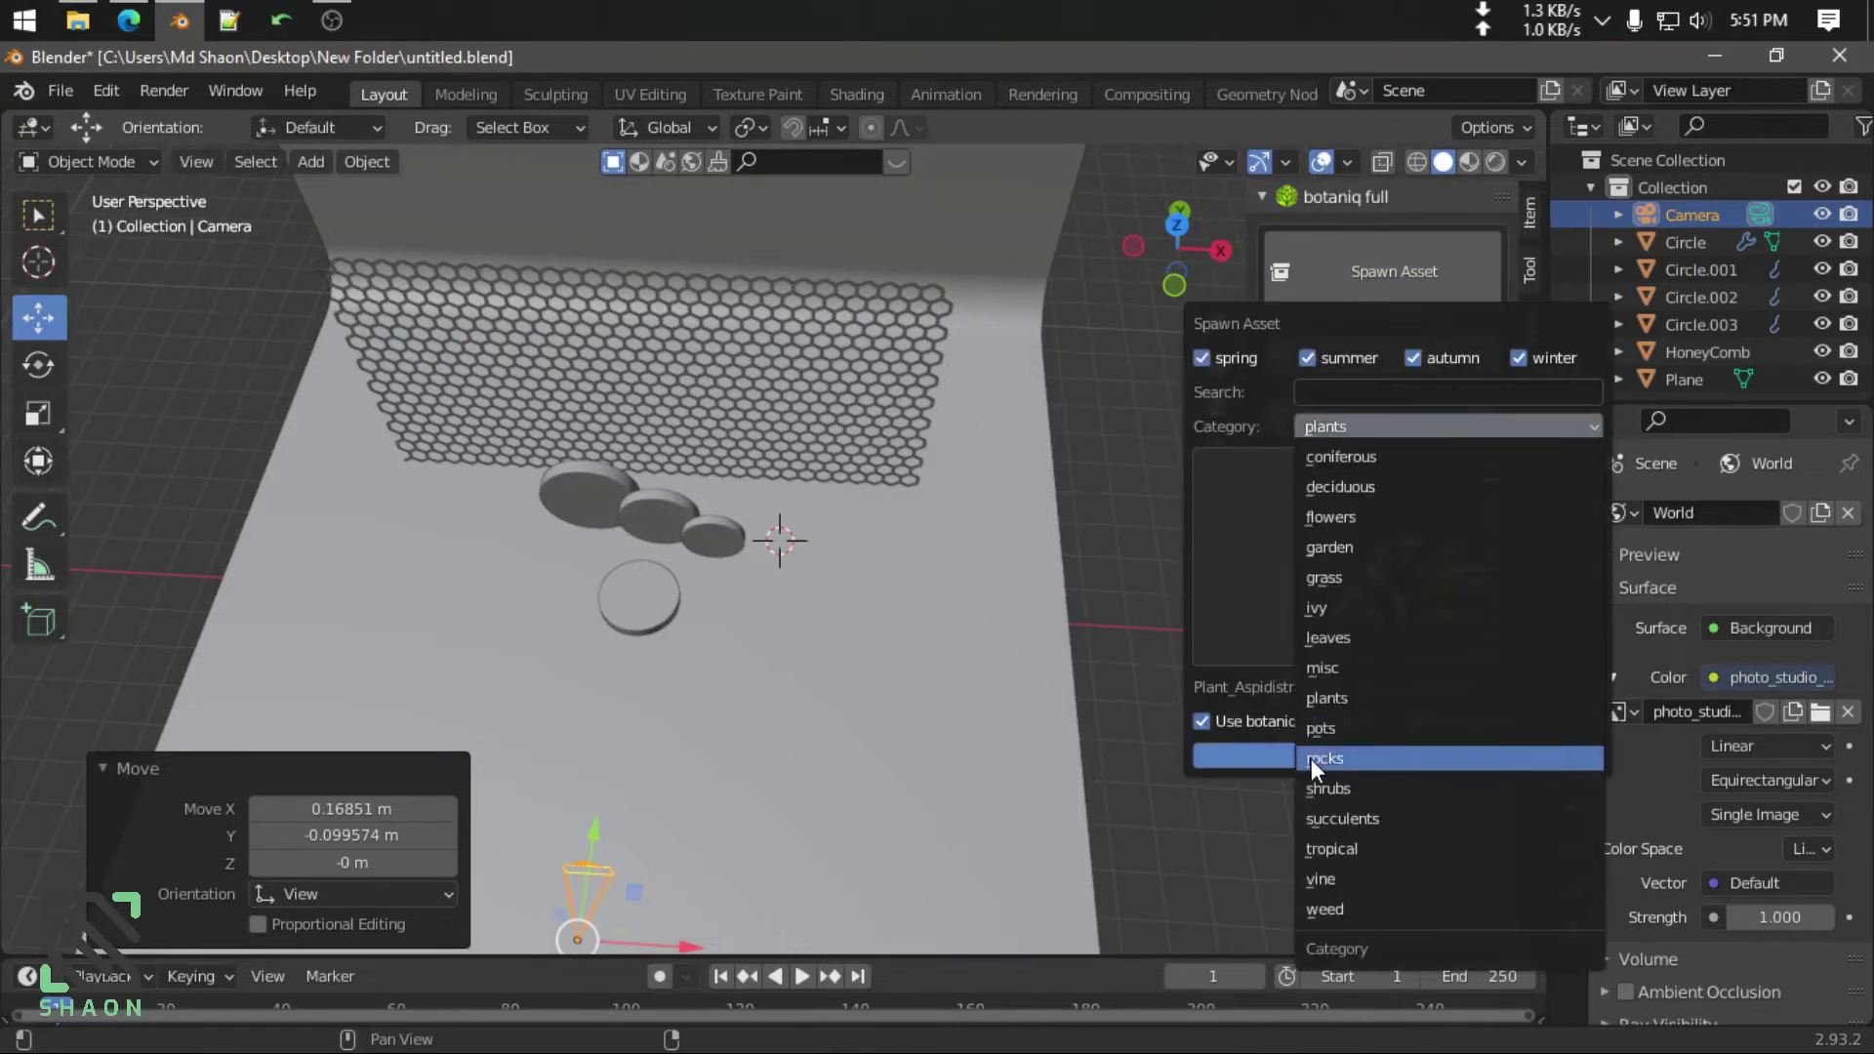
{"action": "left_click", "coordinate": [1367, 730]}
{"action": "left_click", "coordinate": [1368, 619]}
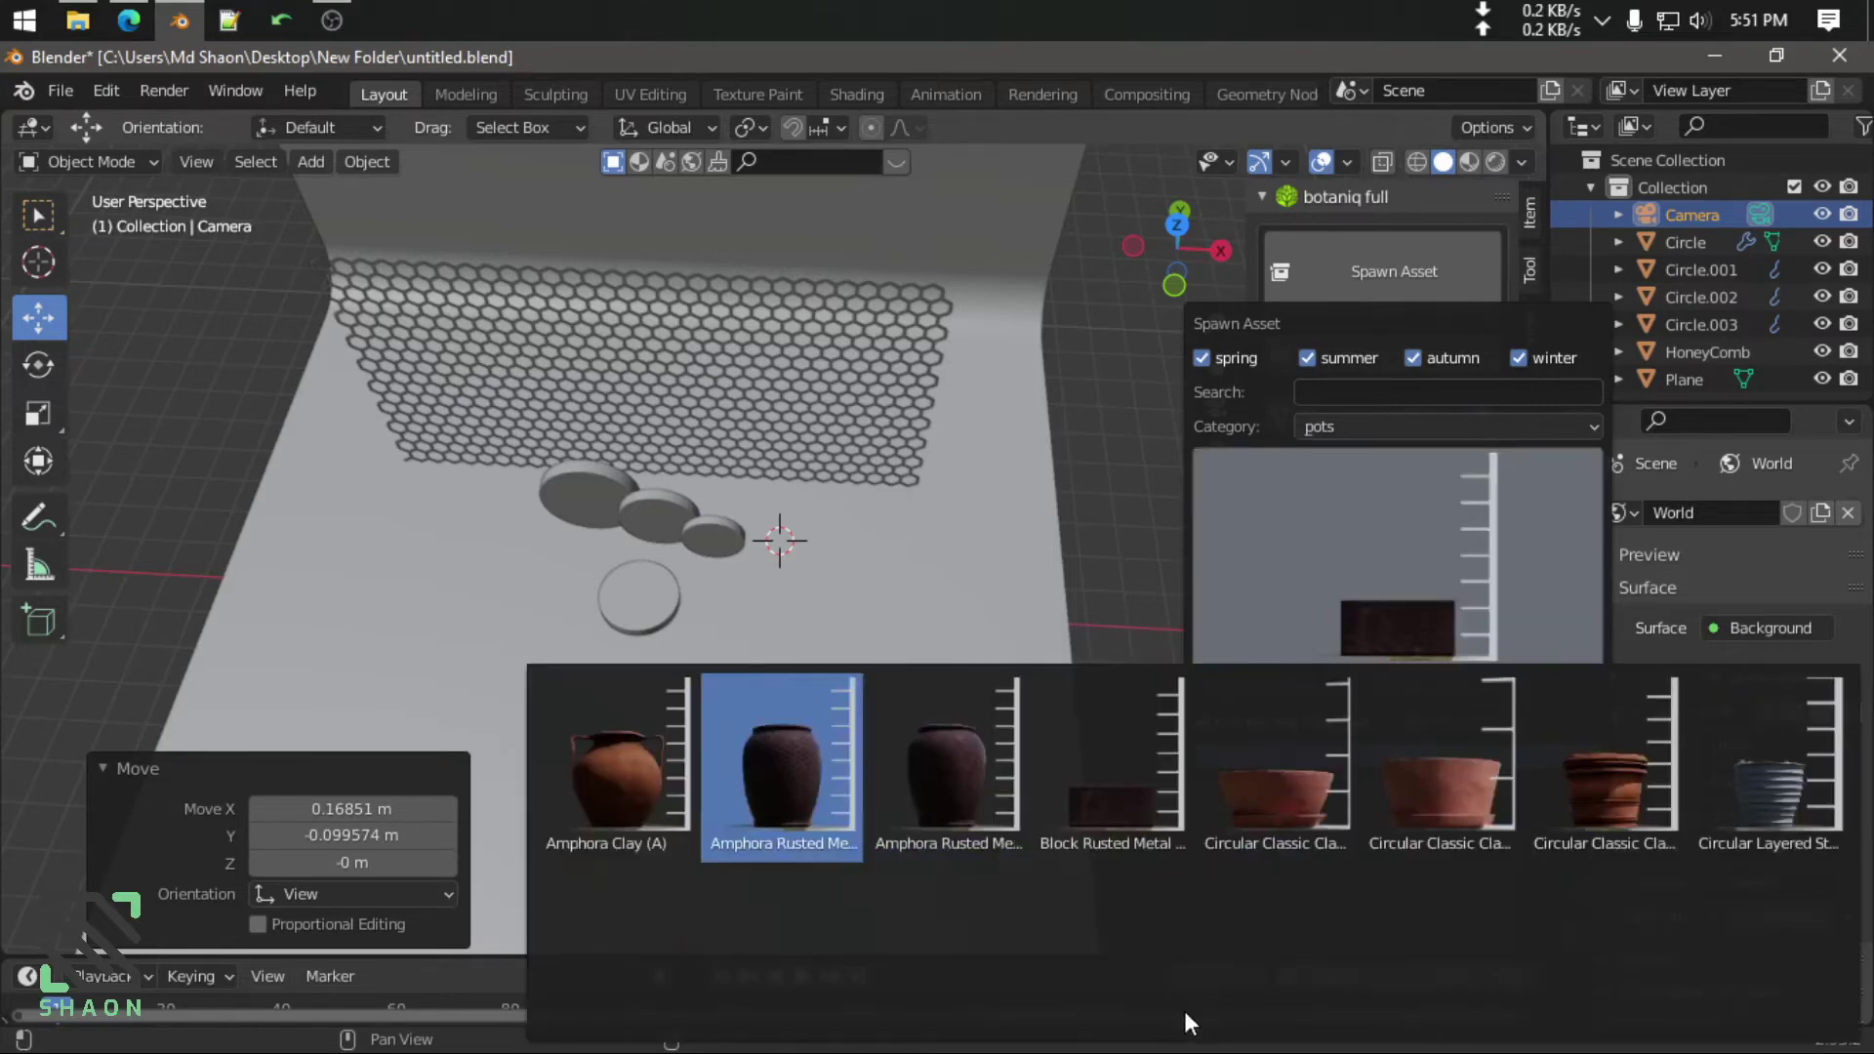
{"action": "scroll", "coordinate": [1185, 1010], "scroll_direction": "down", "scroll_amount": 3}
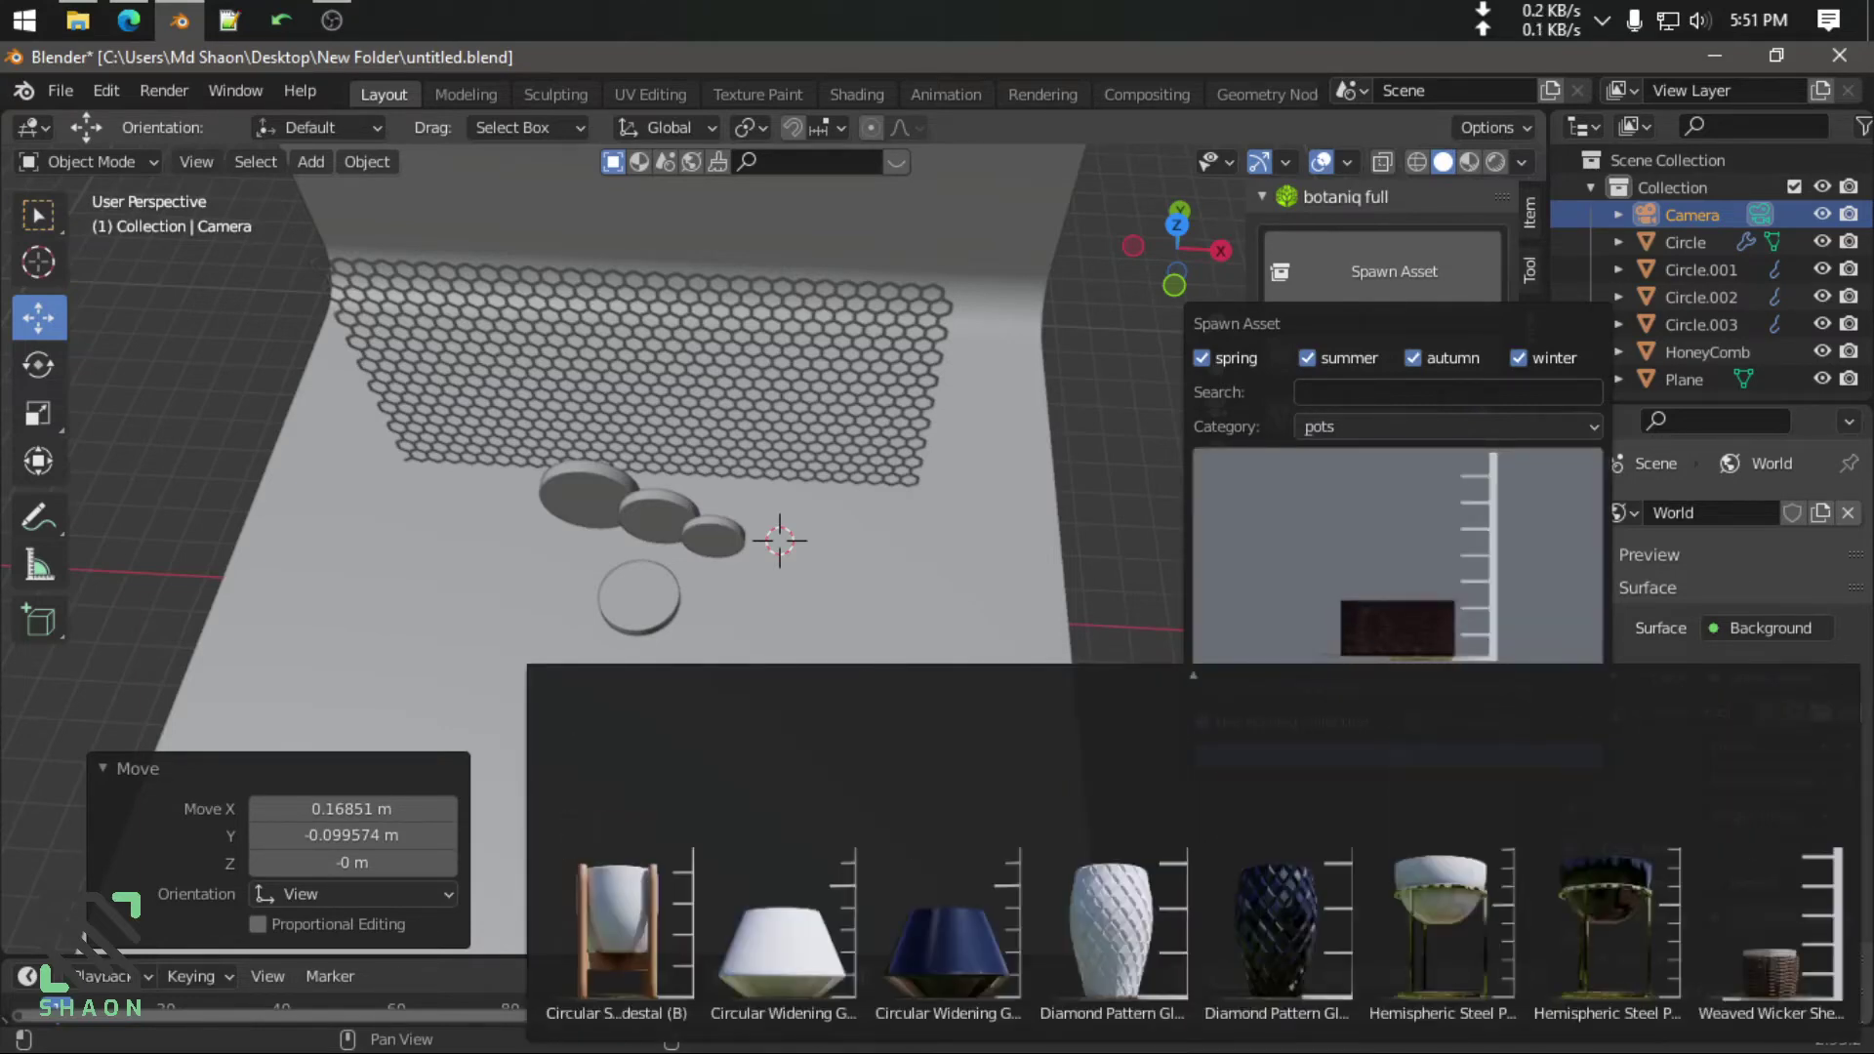
{"action": "left_click", "coordinate": [1118, 933]}
{"action": "left_click", "coordinate": [1378, 755]}
Scale the vase up to 1.899 while viewing through the camera
{"action": "scroll", "coordinate": [828, 601], "scroll_direction": "up", "scroll_amount": 3}
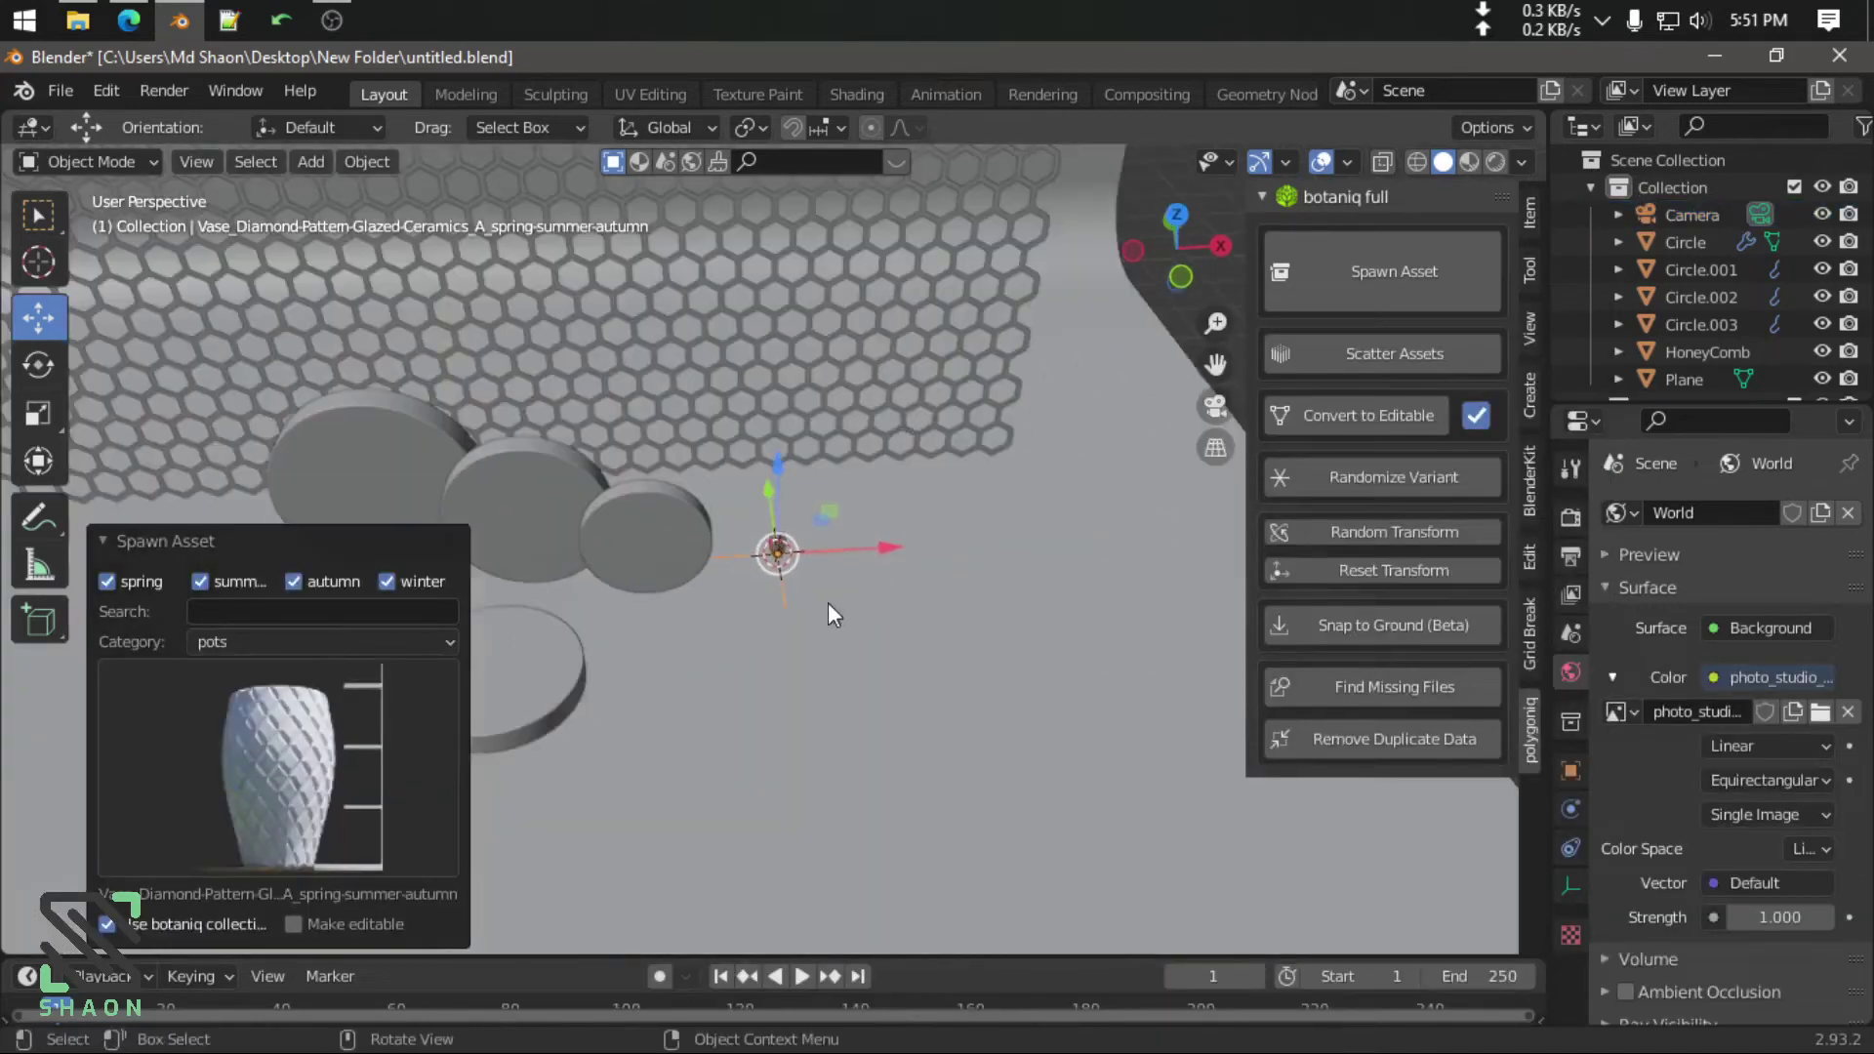
{"action": "scroll", "coordinate": [794, 572], "scroll_direction": "up", "scroll_amount": 3}
{"action": "key", "text": "KP_1"}
{"action": "key", "text": "KP_0"}
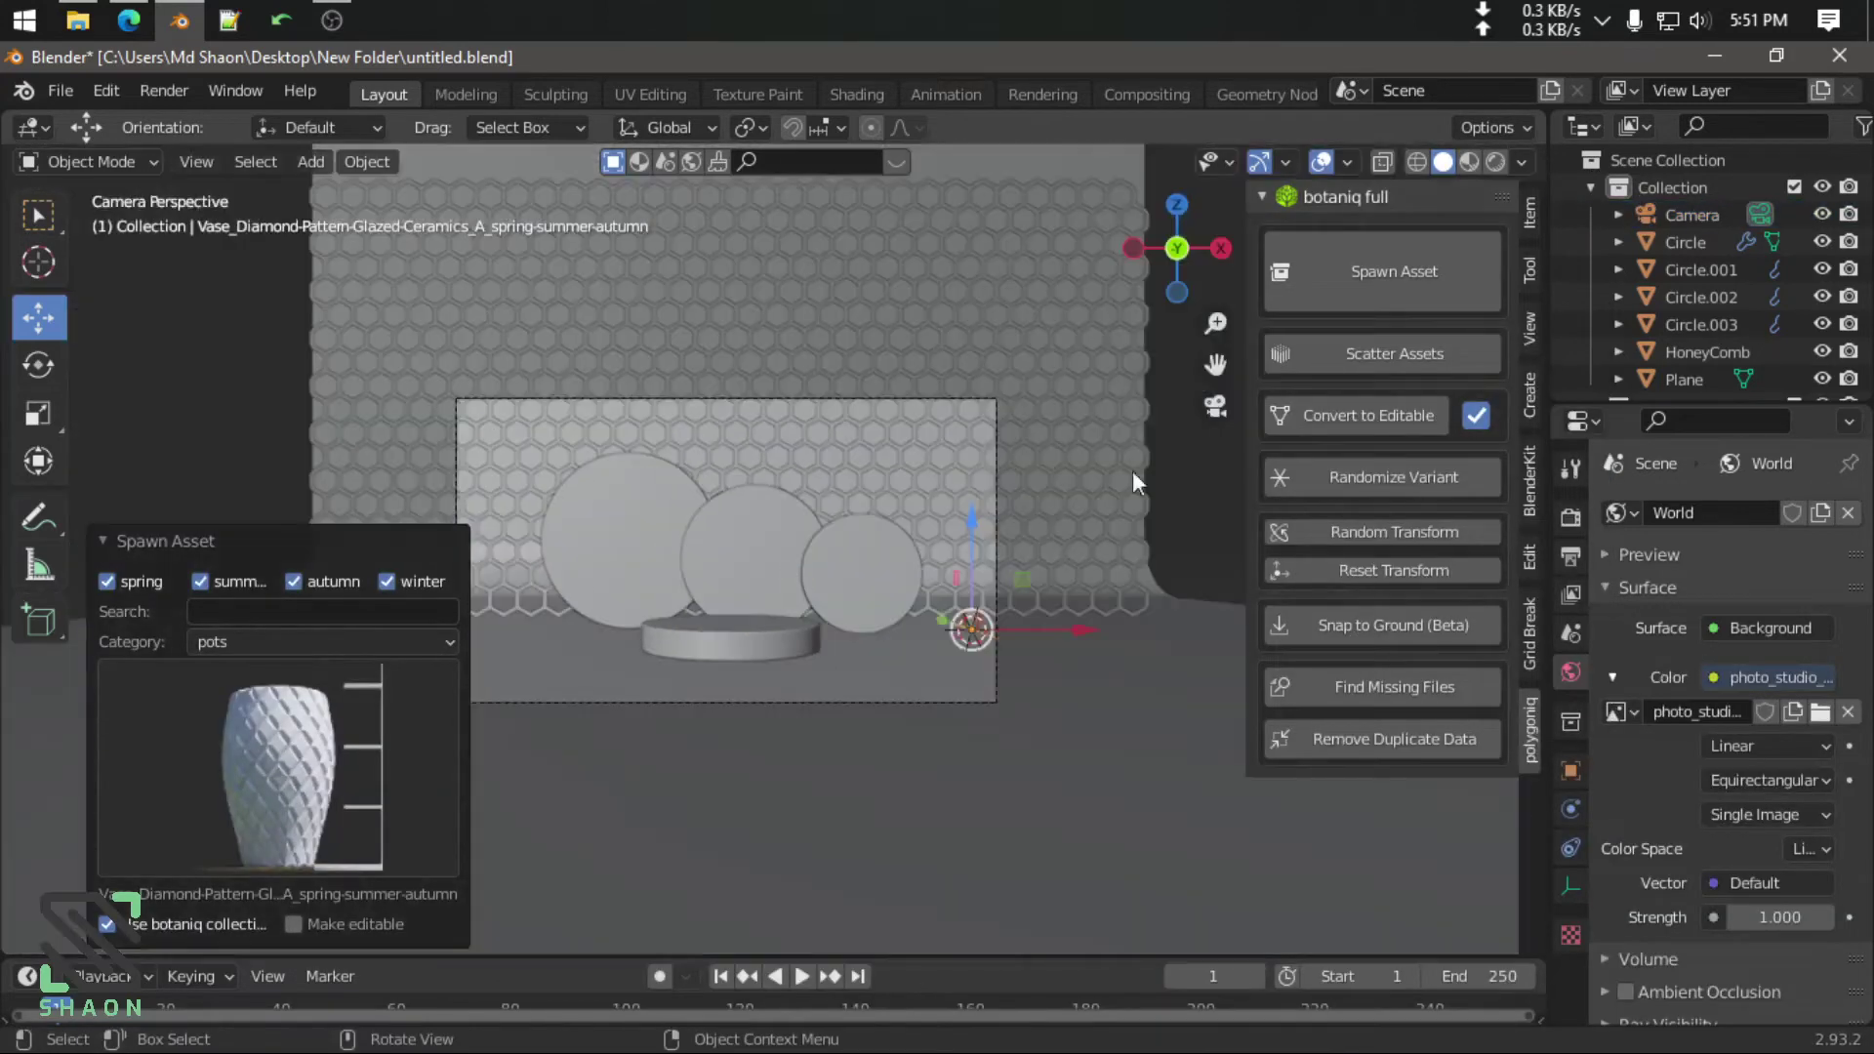
{"action": "scroll", "coordinate": [896, 504], "scroll_direction": "up", "scroll_amount": 3}
{"action": "key", "text": "s"}
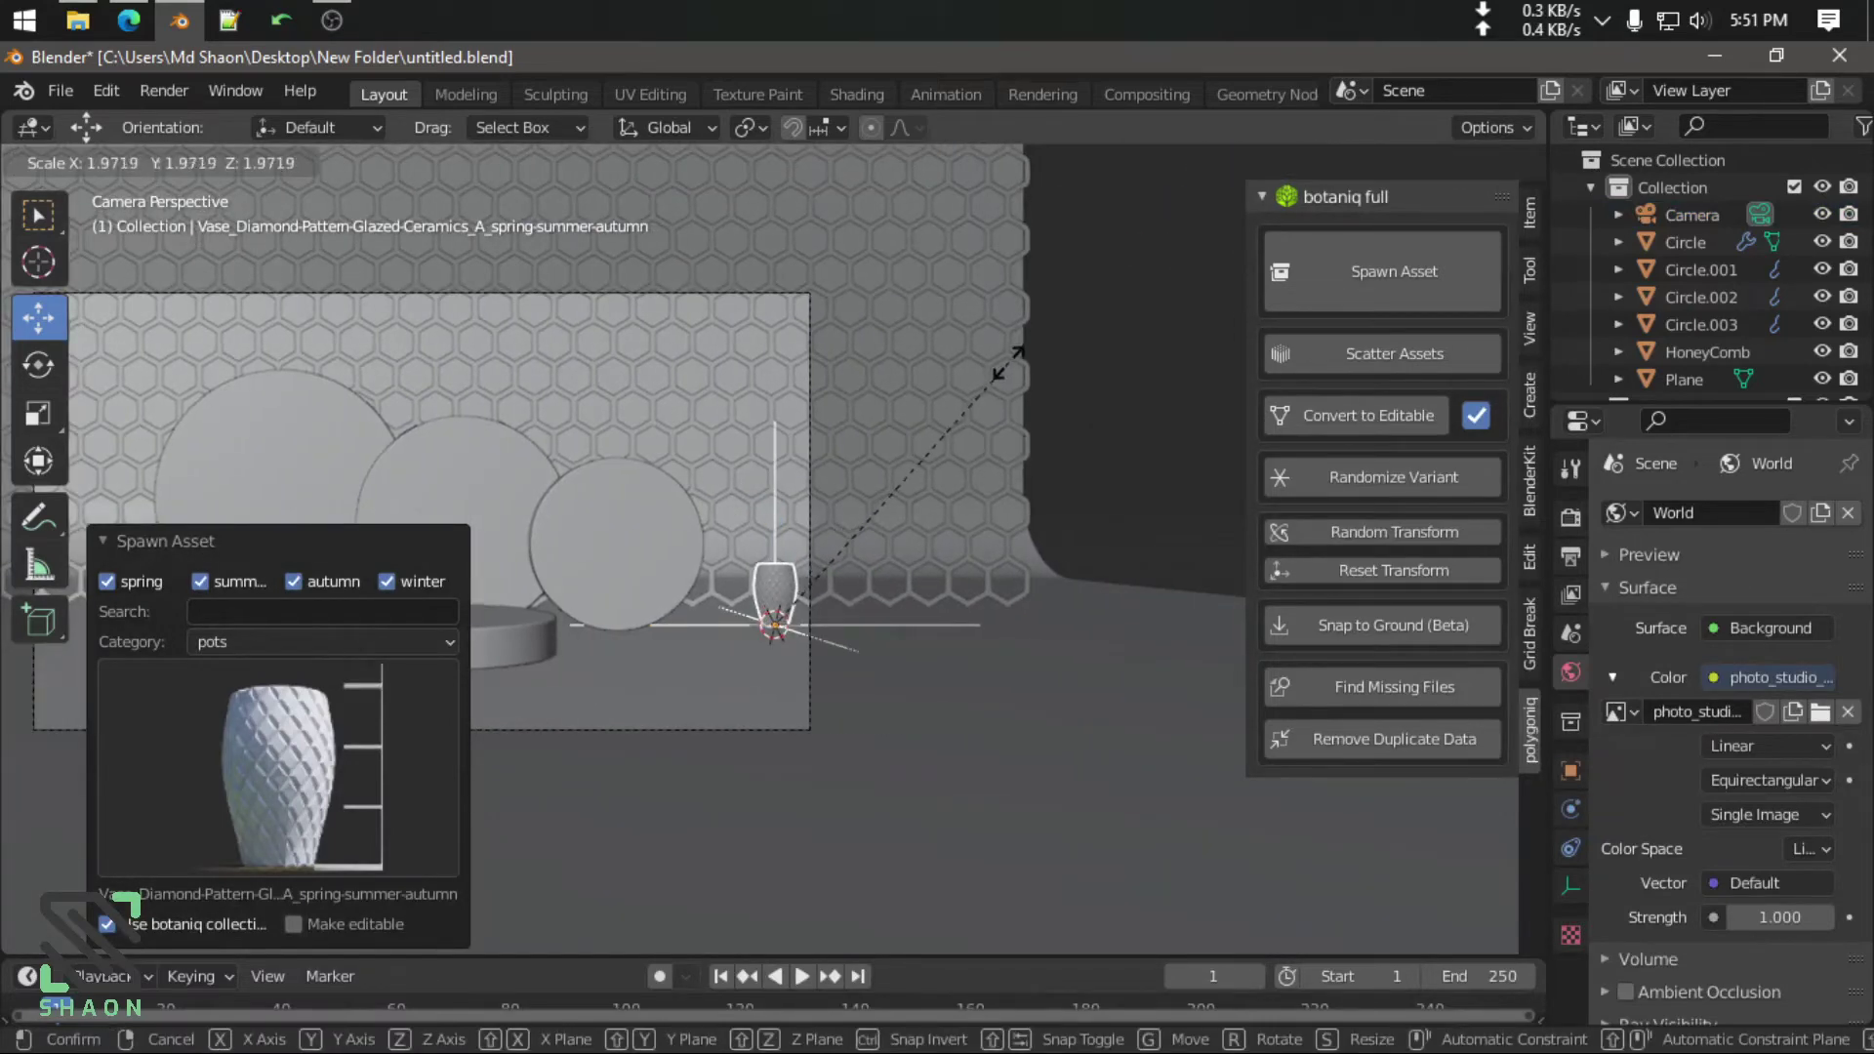
{"action": "left_click", "coordinate": [1005, 377]}
{"action": "mouse_move", "coordinate": [1005, 377]}
{"action": "middle_mouse_down"}
{"action": "mouse_move", "coordinate": [906, 554]}
{"action": "mouse_move", "coordinate": [982, 596]}
{"action": "mouse_move", "coordinate": [641, 673]}
{"action": "middle_mouse_up"}
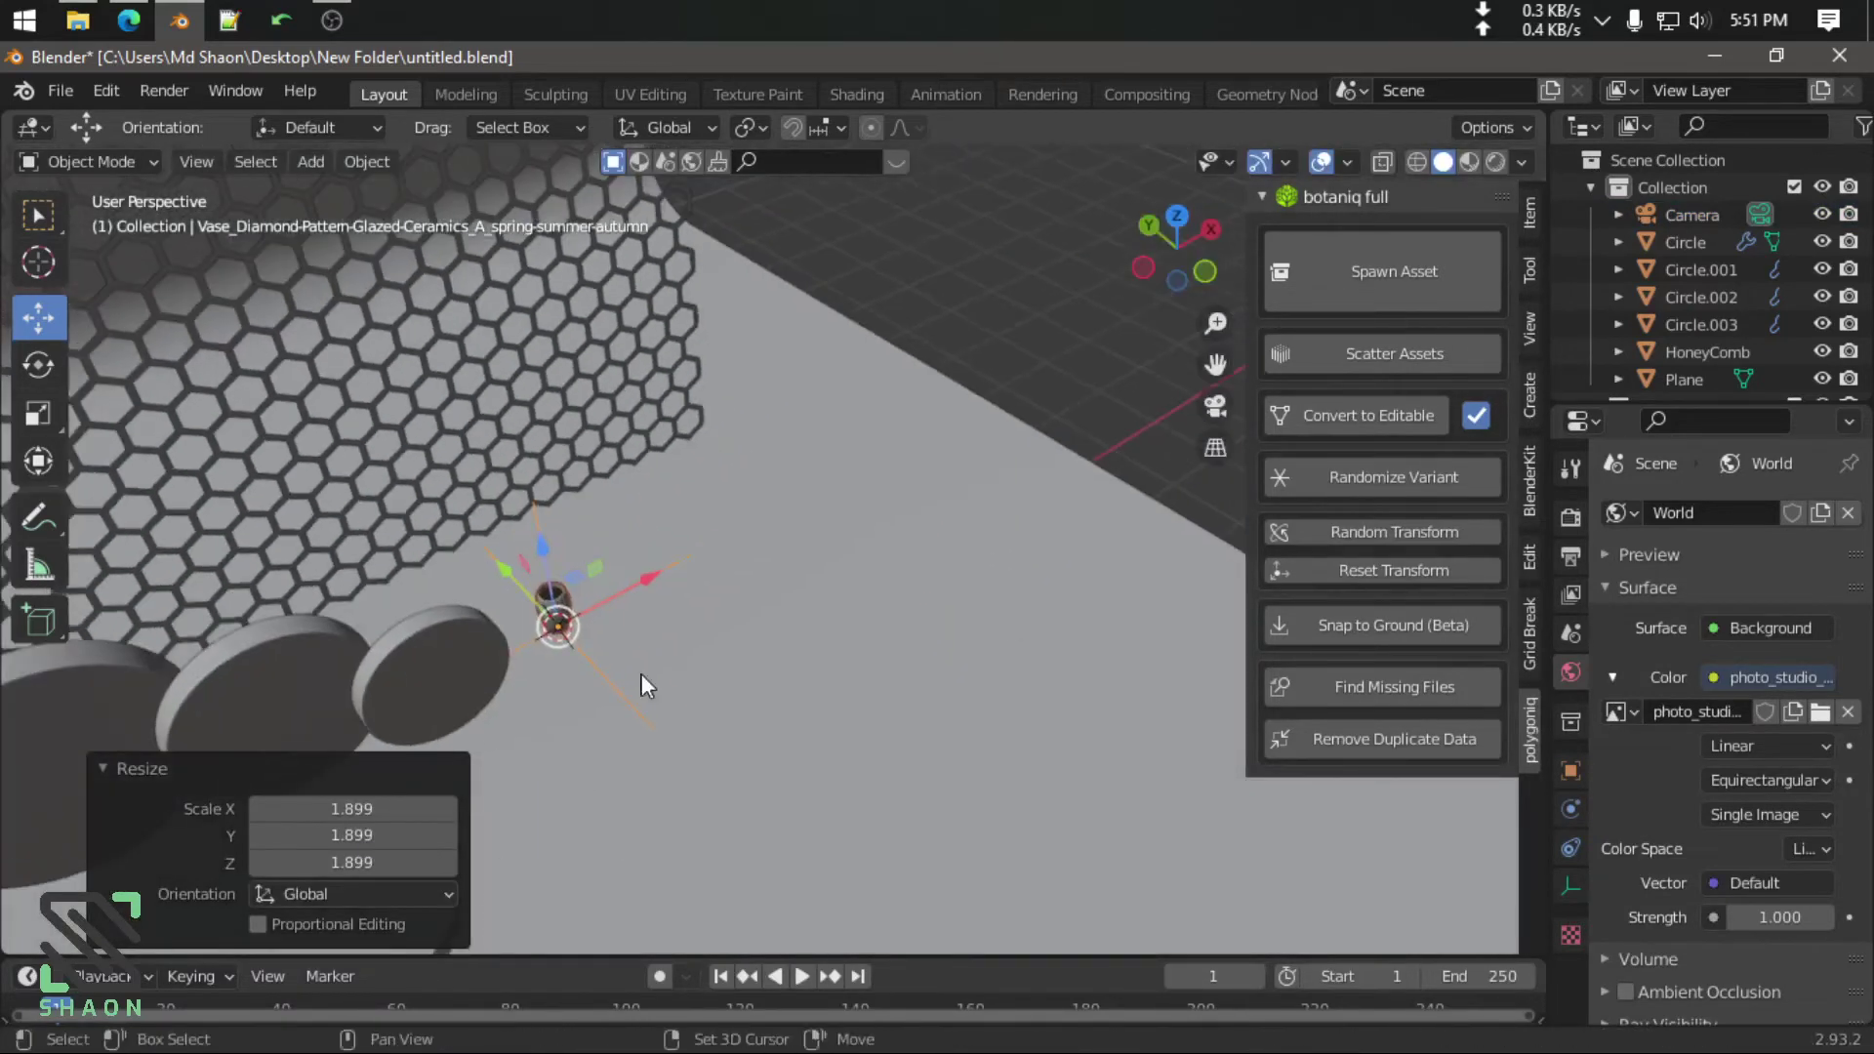
Spawn the Areca (A) palm from the botaniq plants category
{"action": "left_click", "coordinate": [1347, 284]}
{"action": "left_click", "coordinate": [1321, 470]}
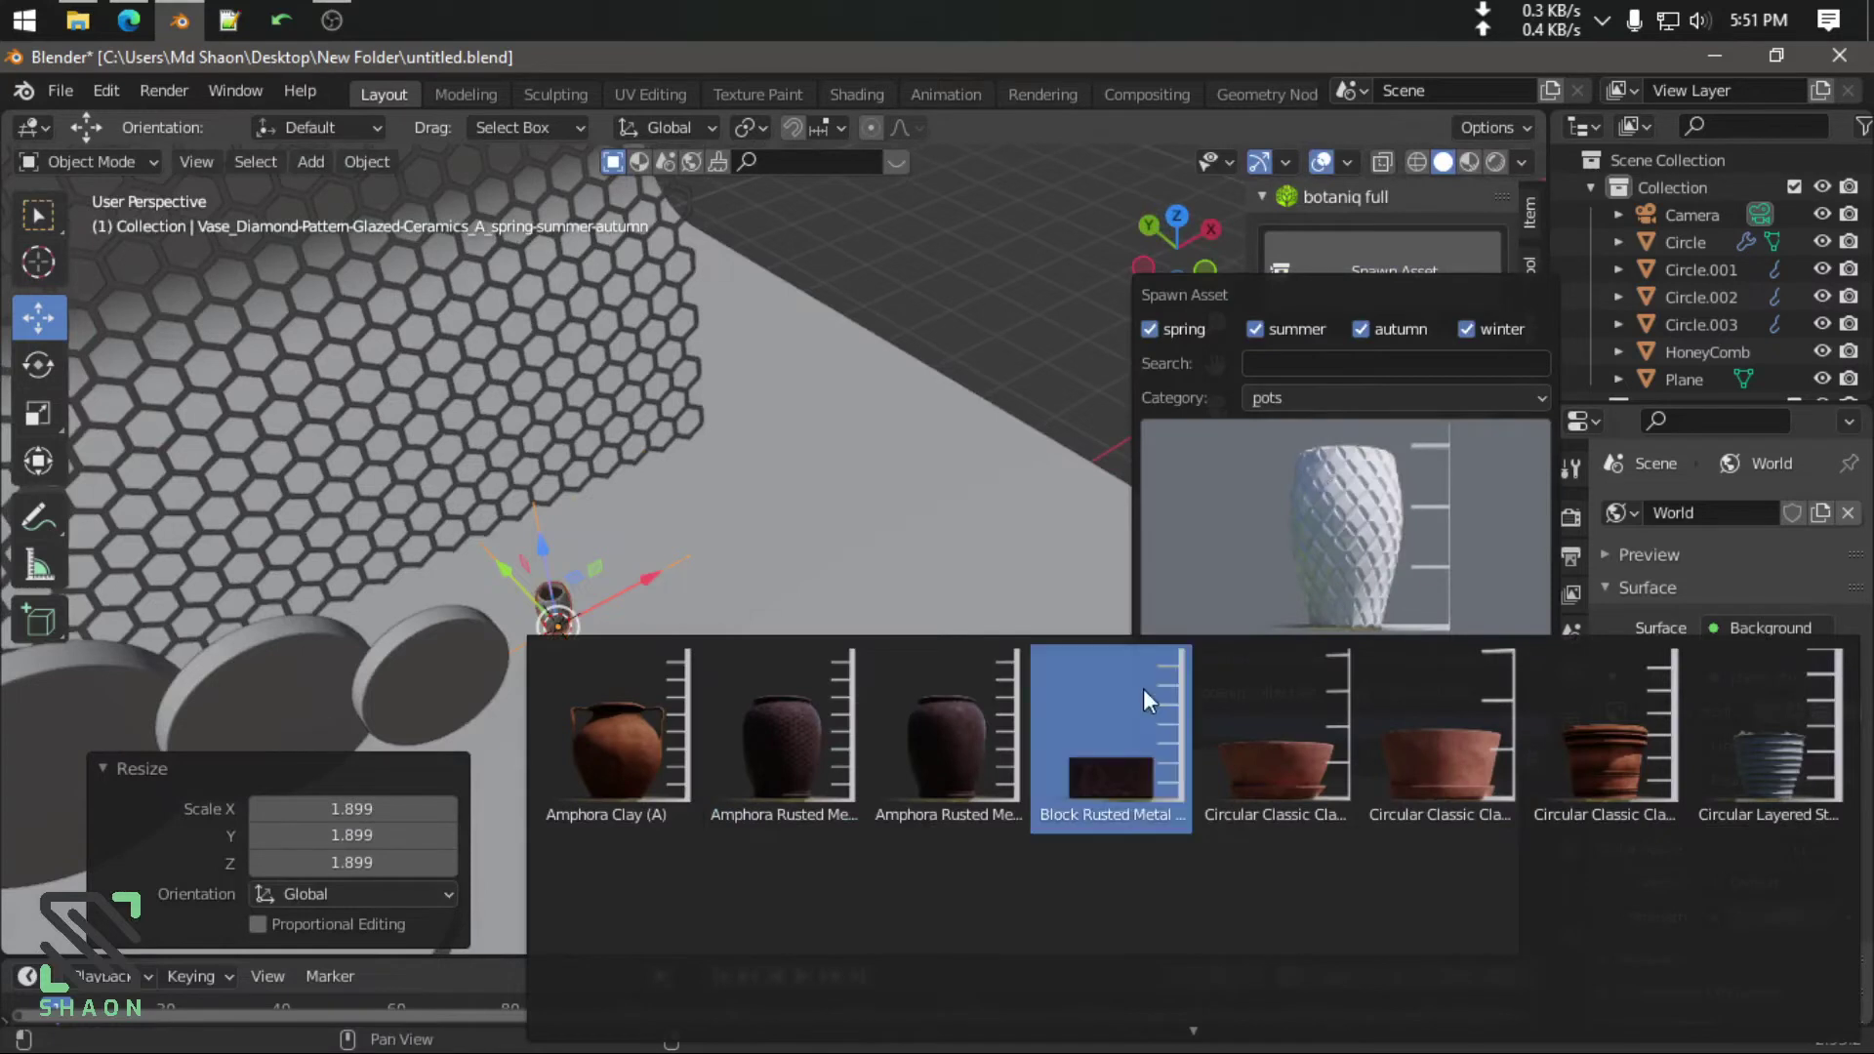
{"action": "left_click", "coordinate": [1392, 398]}
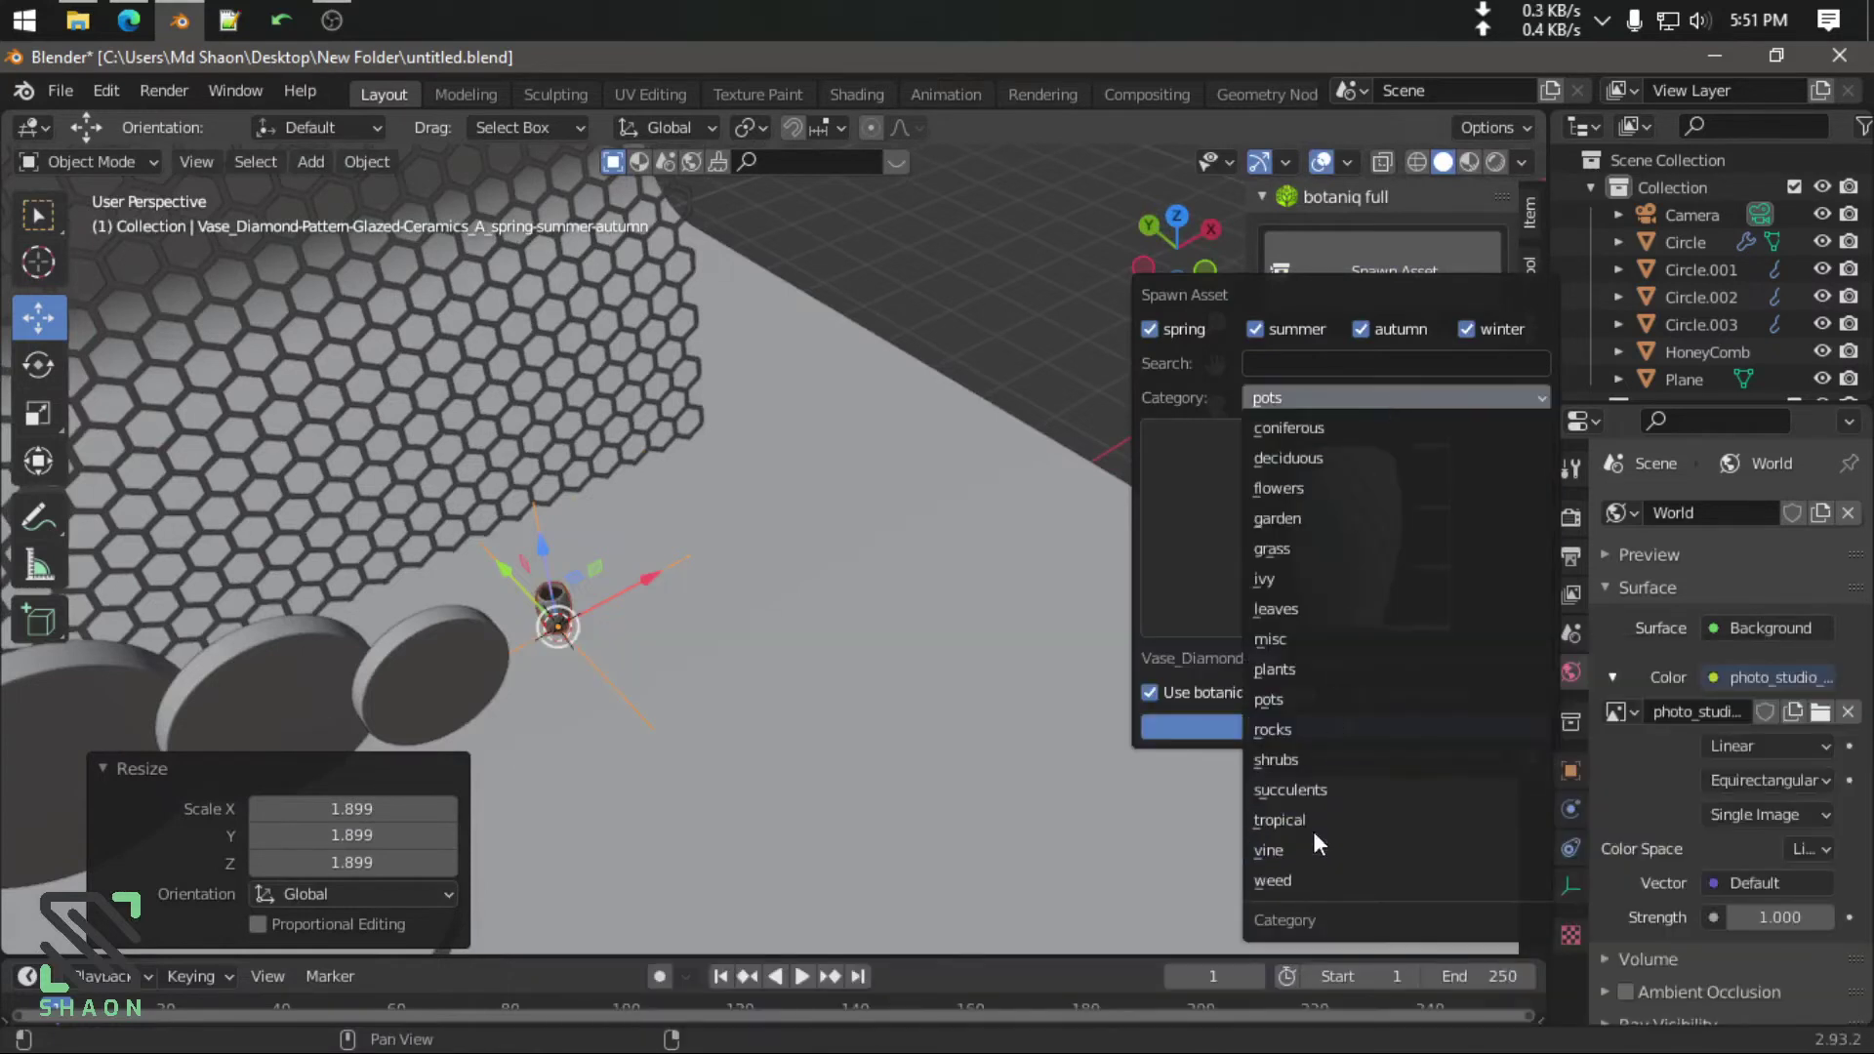
{"action": "left_click", "coordinate": [1281, 667]}
{"action": "left_click", "coordinate": [1374, 527]}
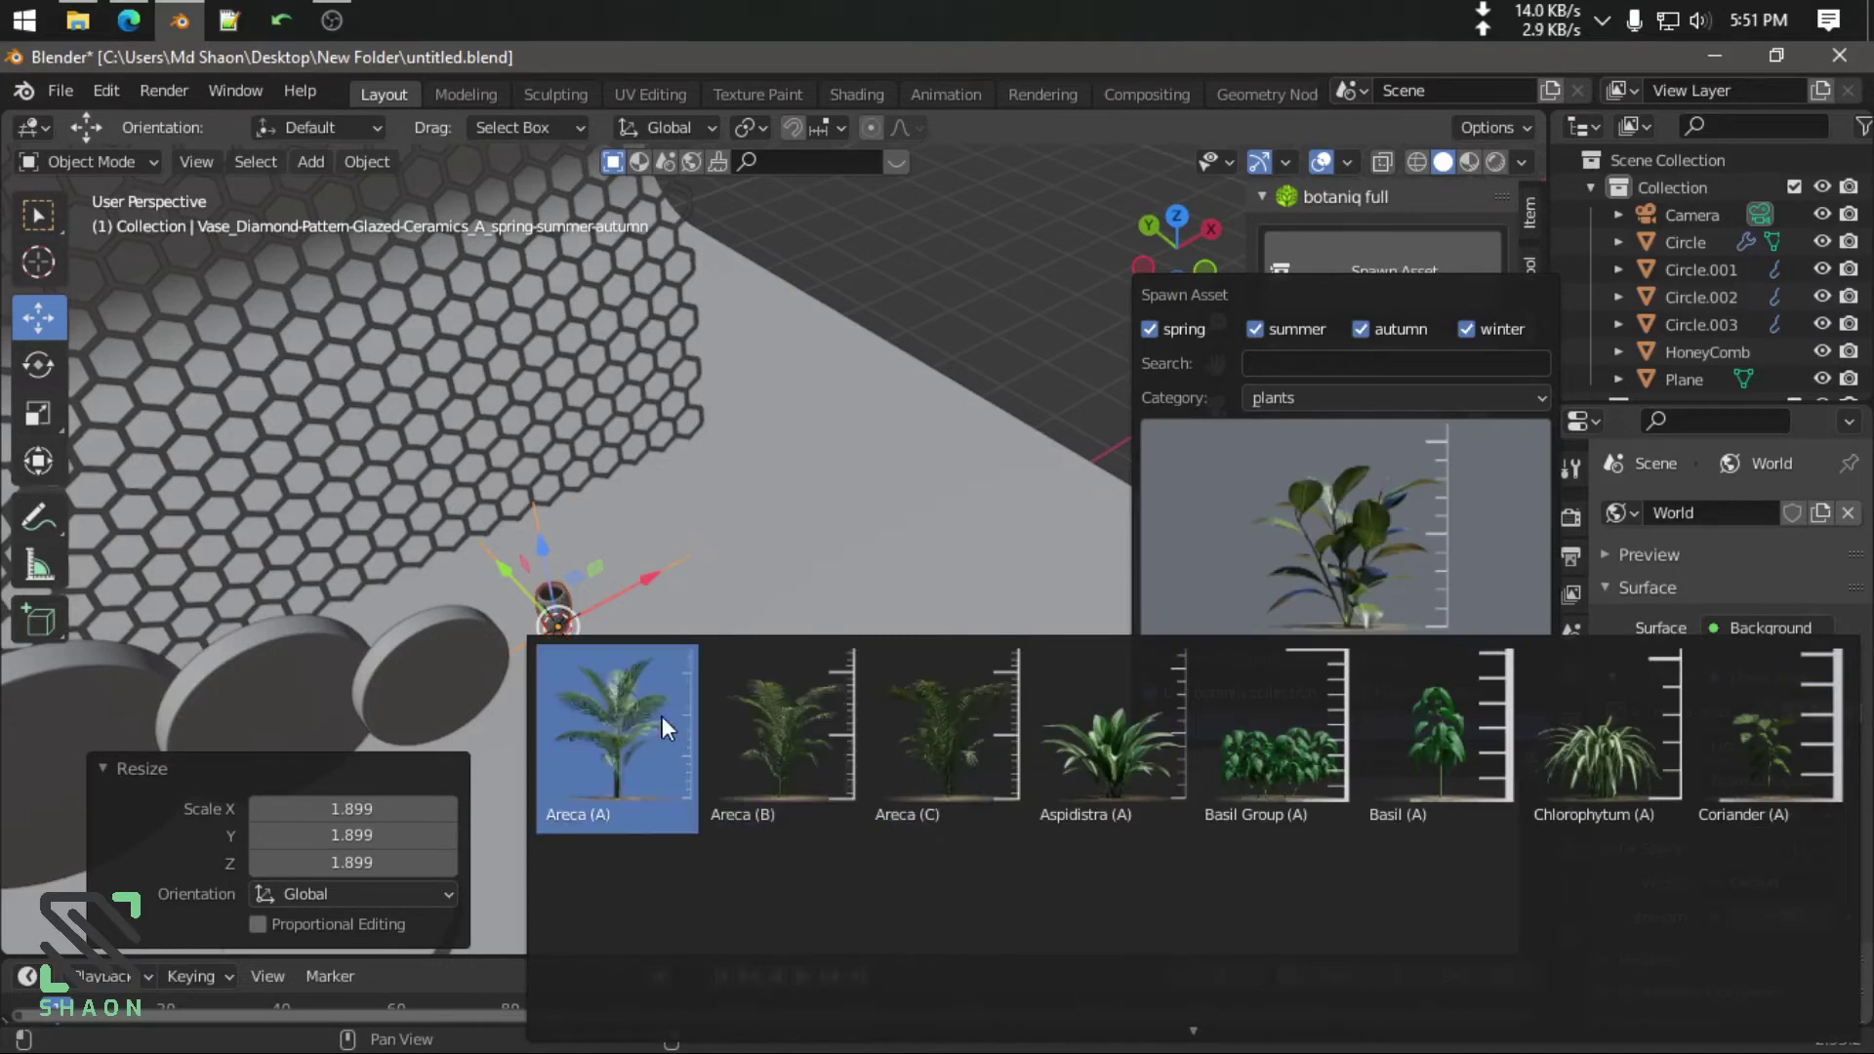
{"action": "left_click", "coordinate": [628, 730]}
{"action": "left_click", "coordinate": [1321, 730]}
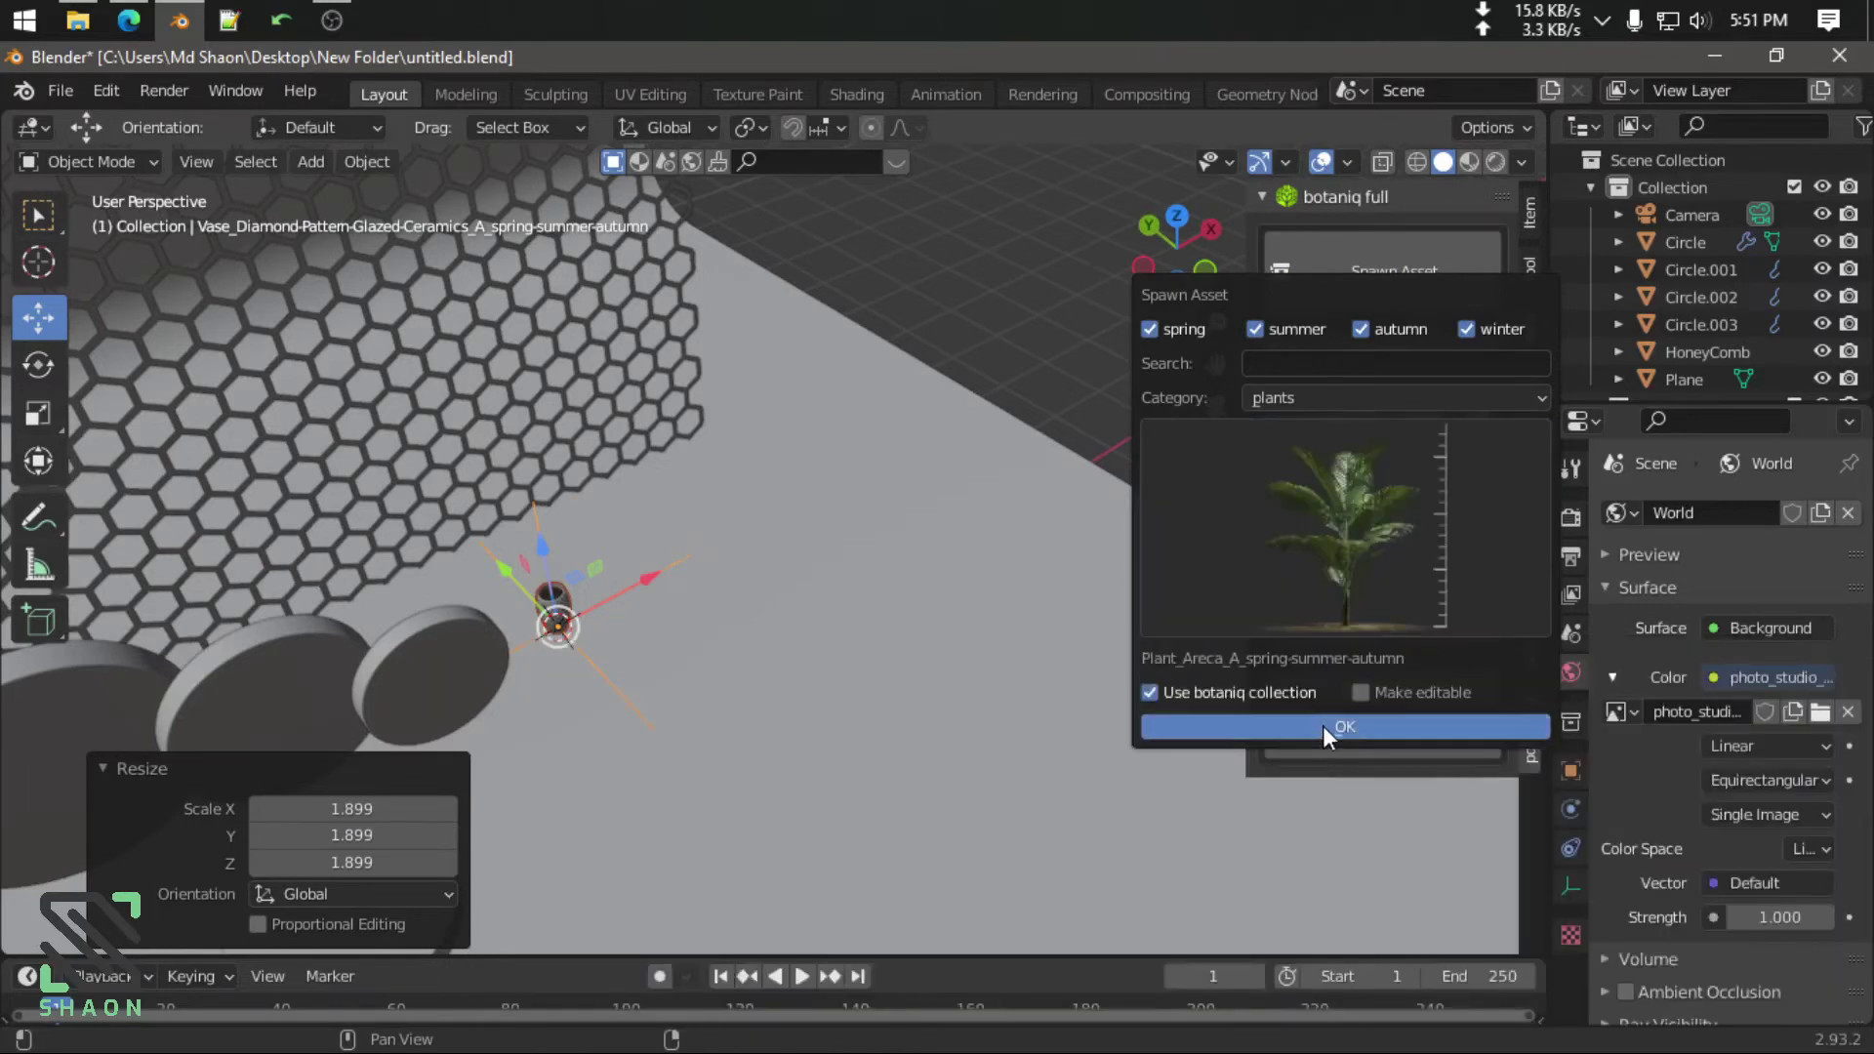
Raise the Areca palm 0.356 m along Z and scale it to 1.605
{"action": "middle_click_drag", "start_coordinate": [980, 730], "coordinate": [747, 606]}
{"action": "key", "text": "KP_0"}
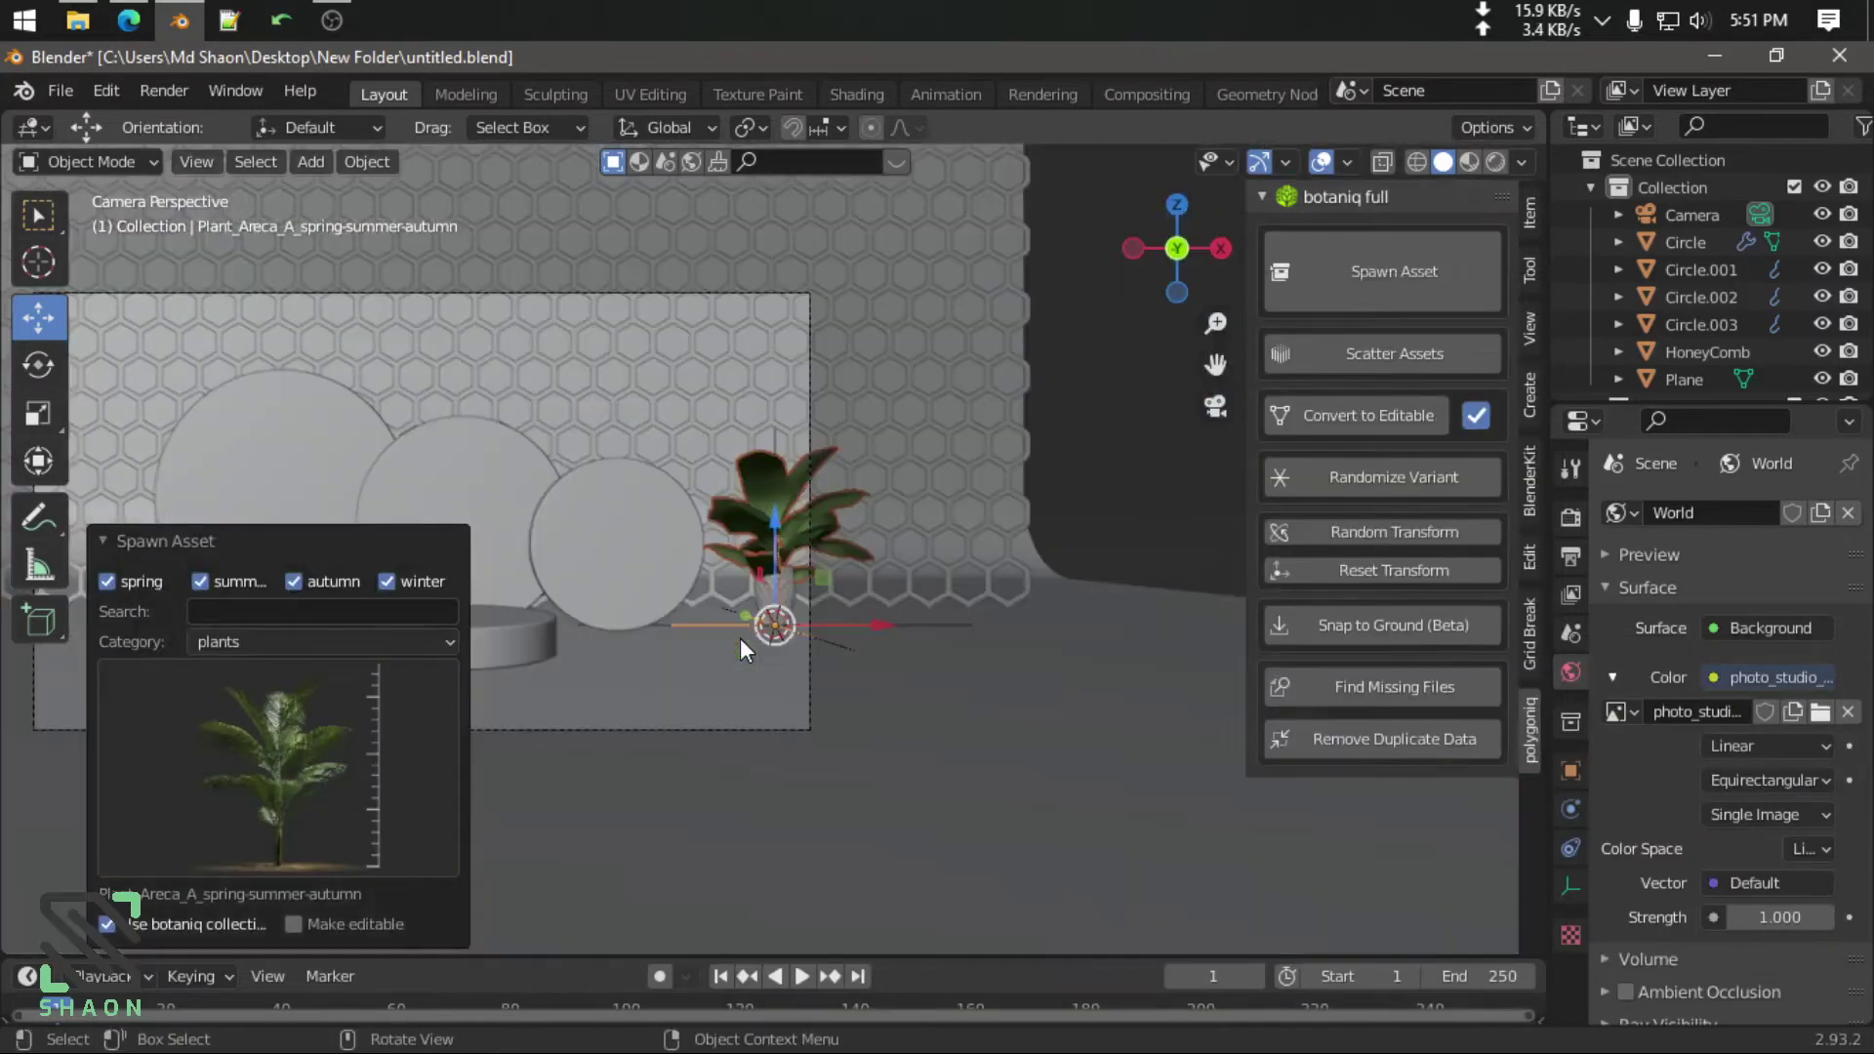
{"action": "key", "text": "g"}
{"action": "key", "text": "z"}
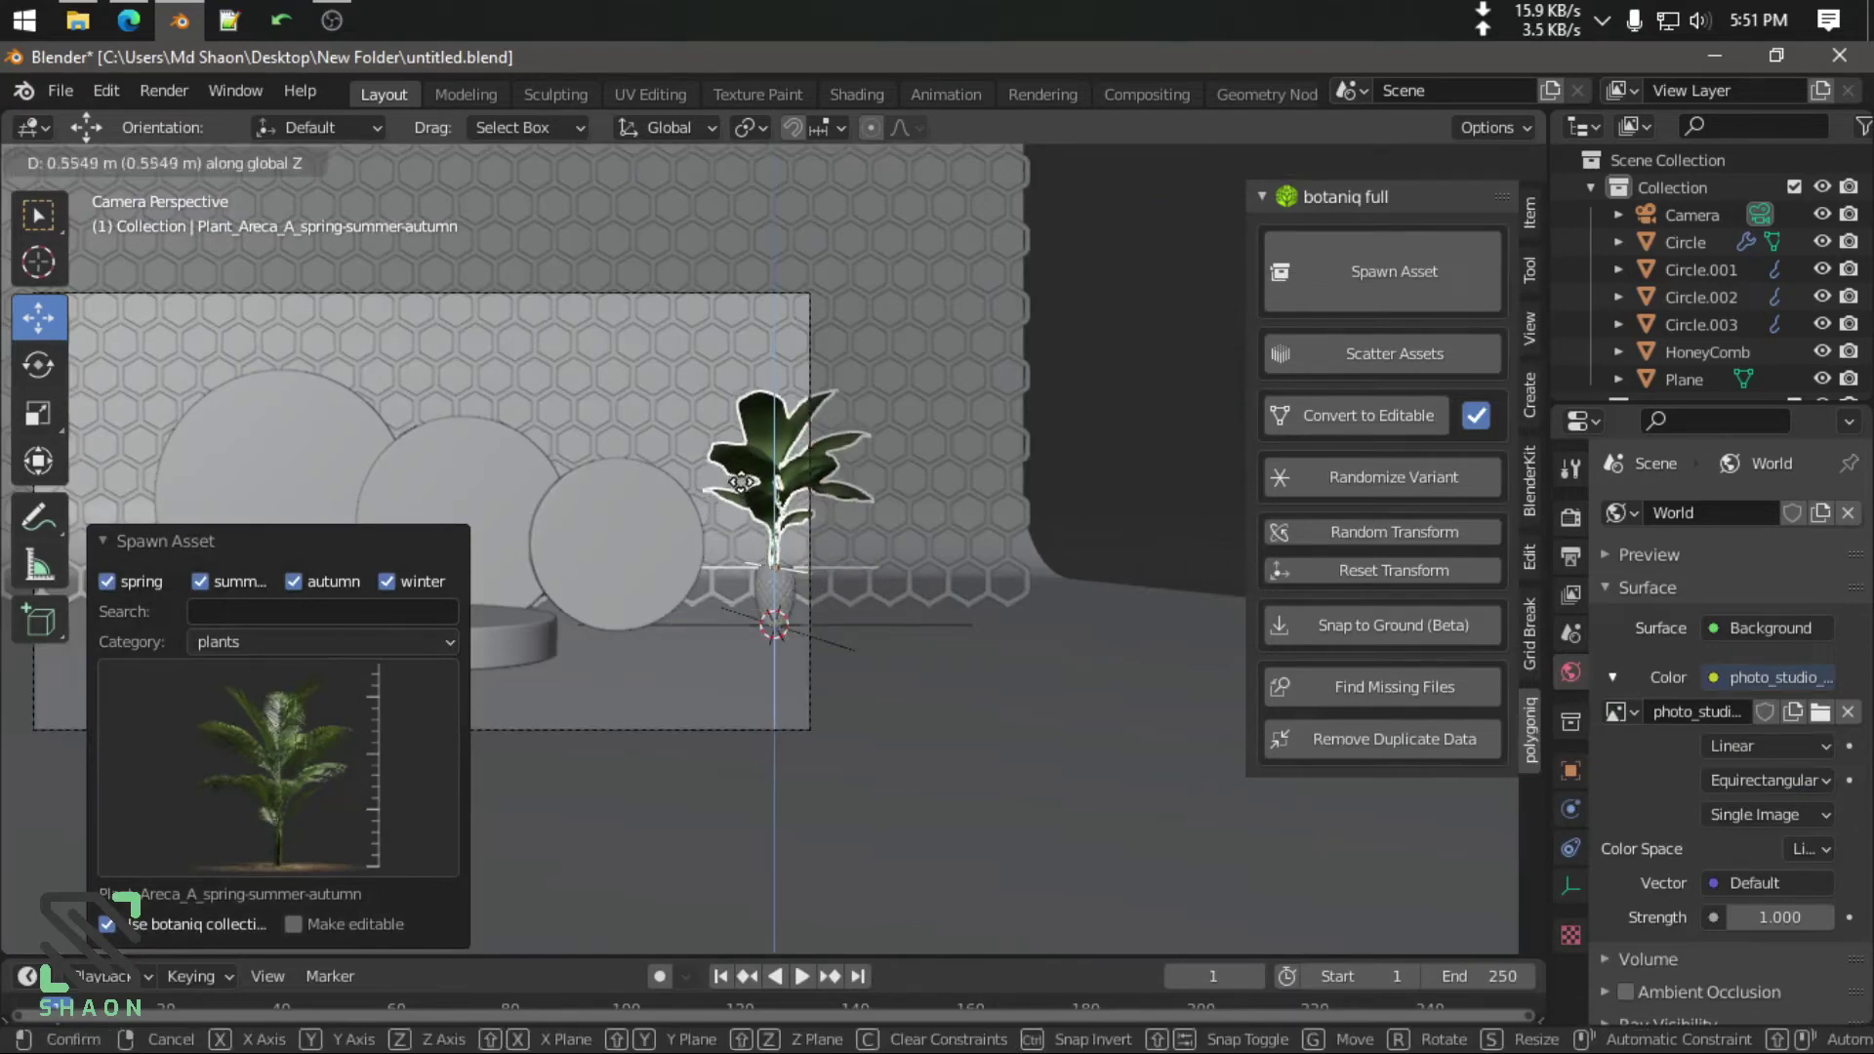
{"action": "left_click", "coordinate": [781, 533]}
{"action": "key", "text": "s"}
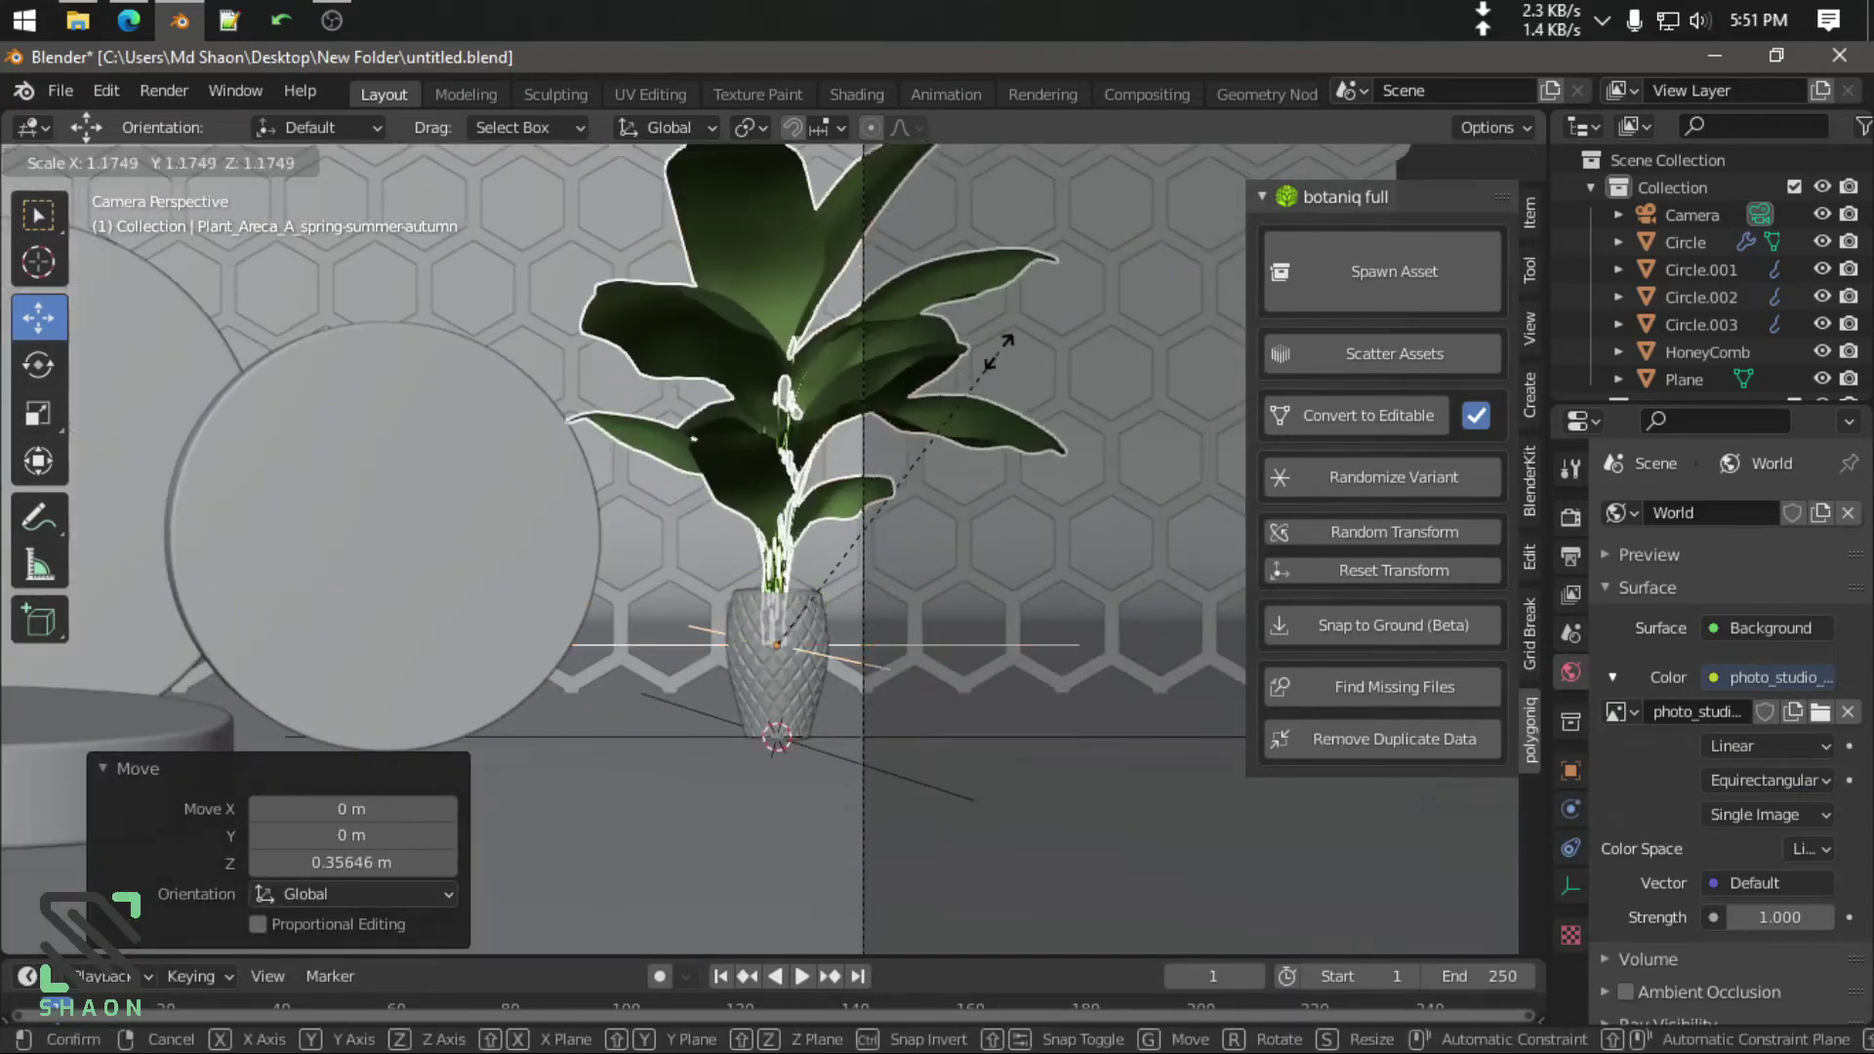
{"action": "left_click", "coordinate": [928, 367]}
{"action": "middle_click_drag", "start_coordinate": [927, 367], "coordinate": [964, 693], "text": "shift"}
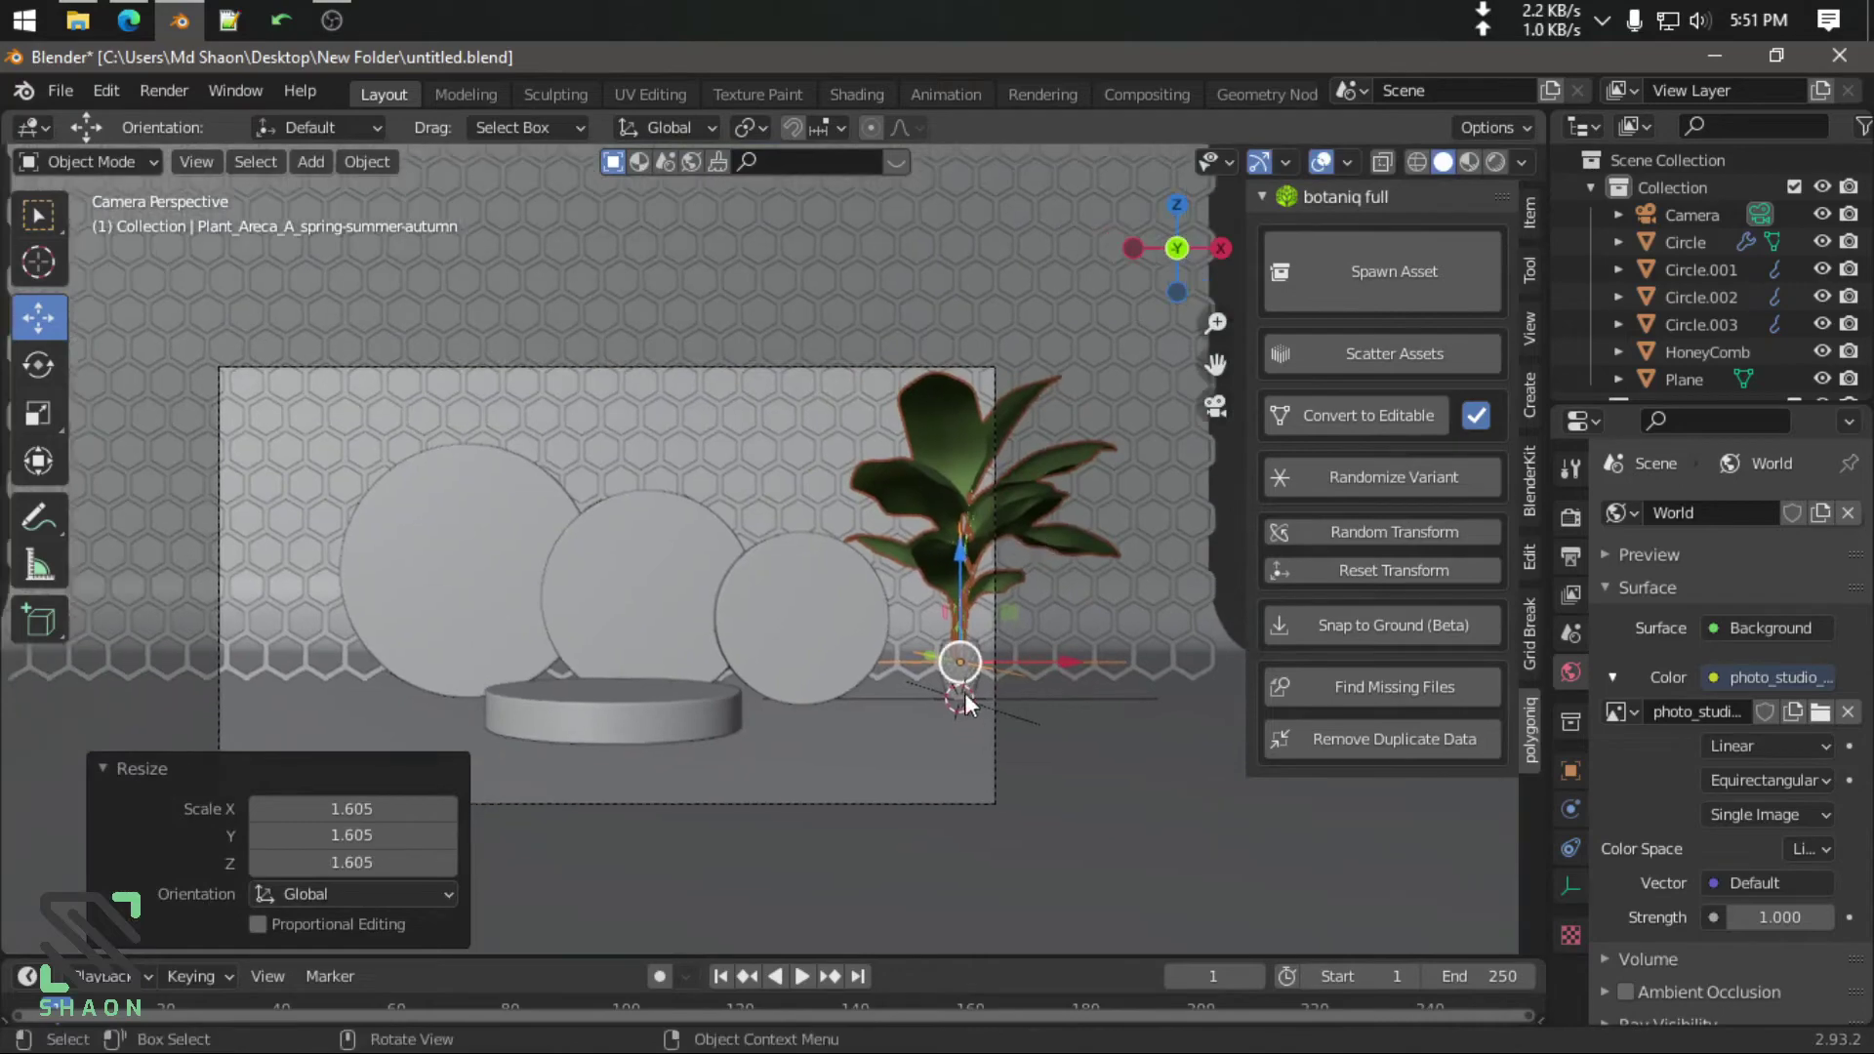
Inspect the palm and vase in rendered preview, then select the palm in top view
{"action": "left_click", "coordinate": [1493, 162]}
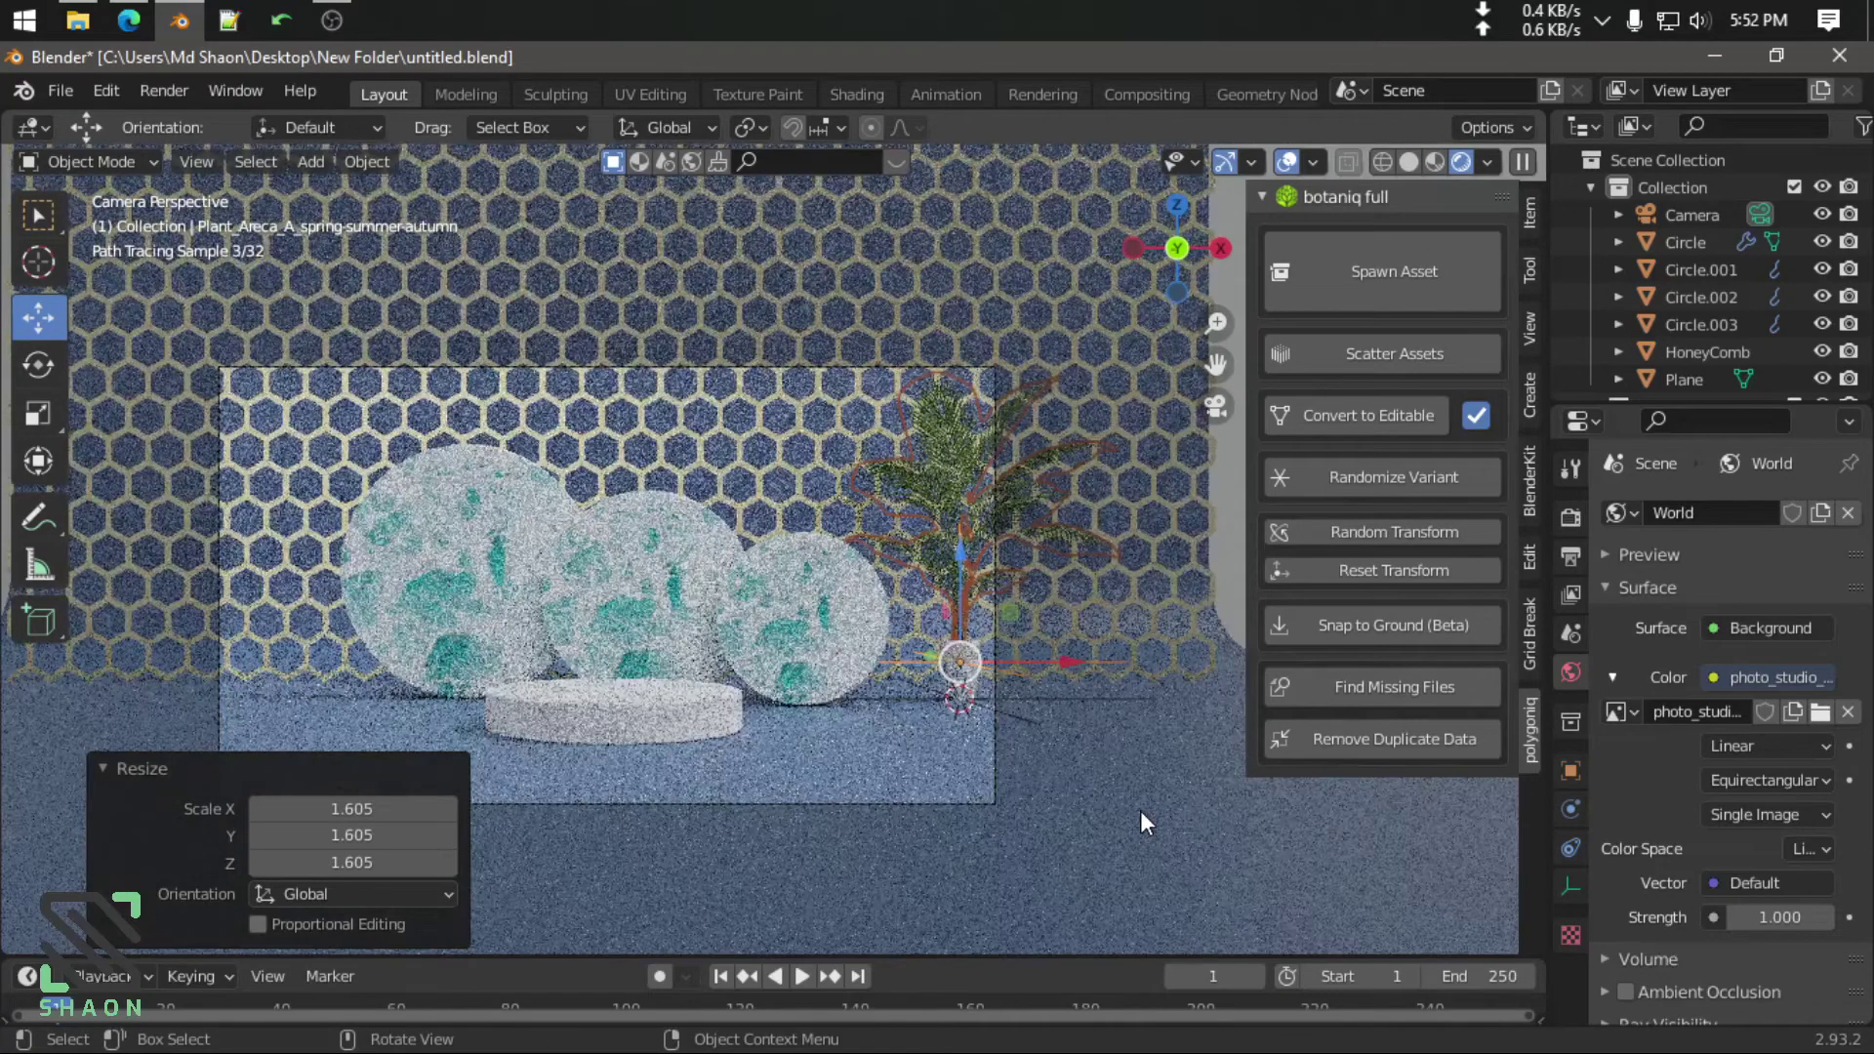
{"action": "left_click", "coordinate": [992, 722]}
{"action": "scroll", "coordinate": [1011, 683], "scroll_direction": "up", "scroll_amount": 2}
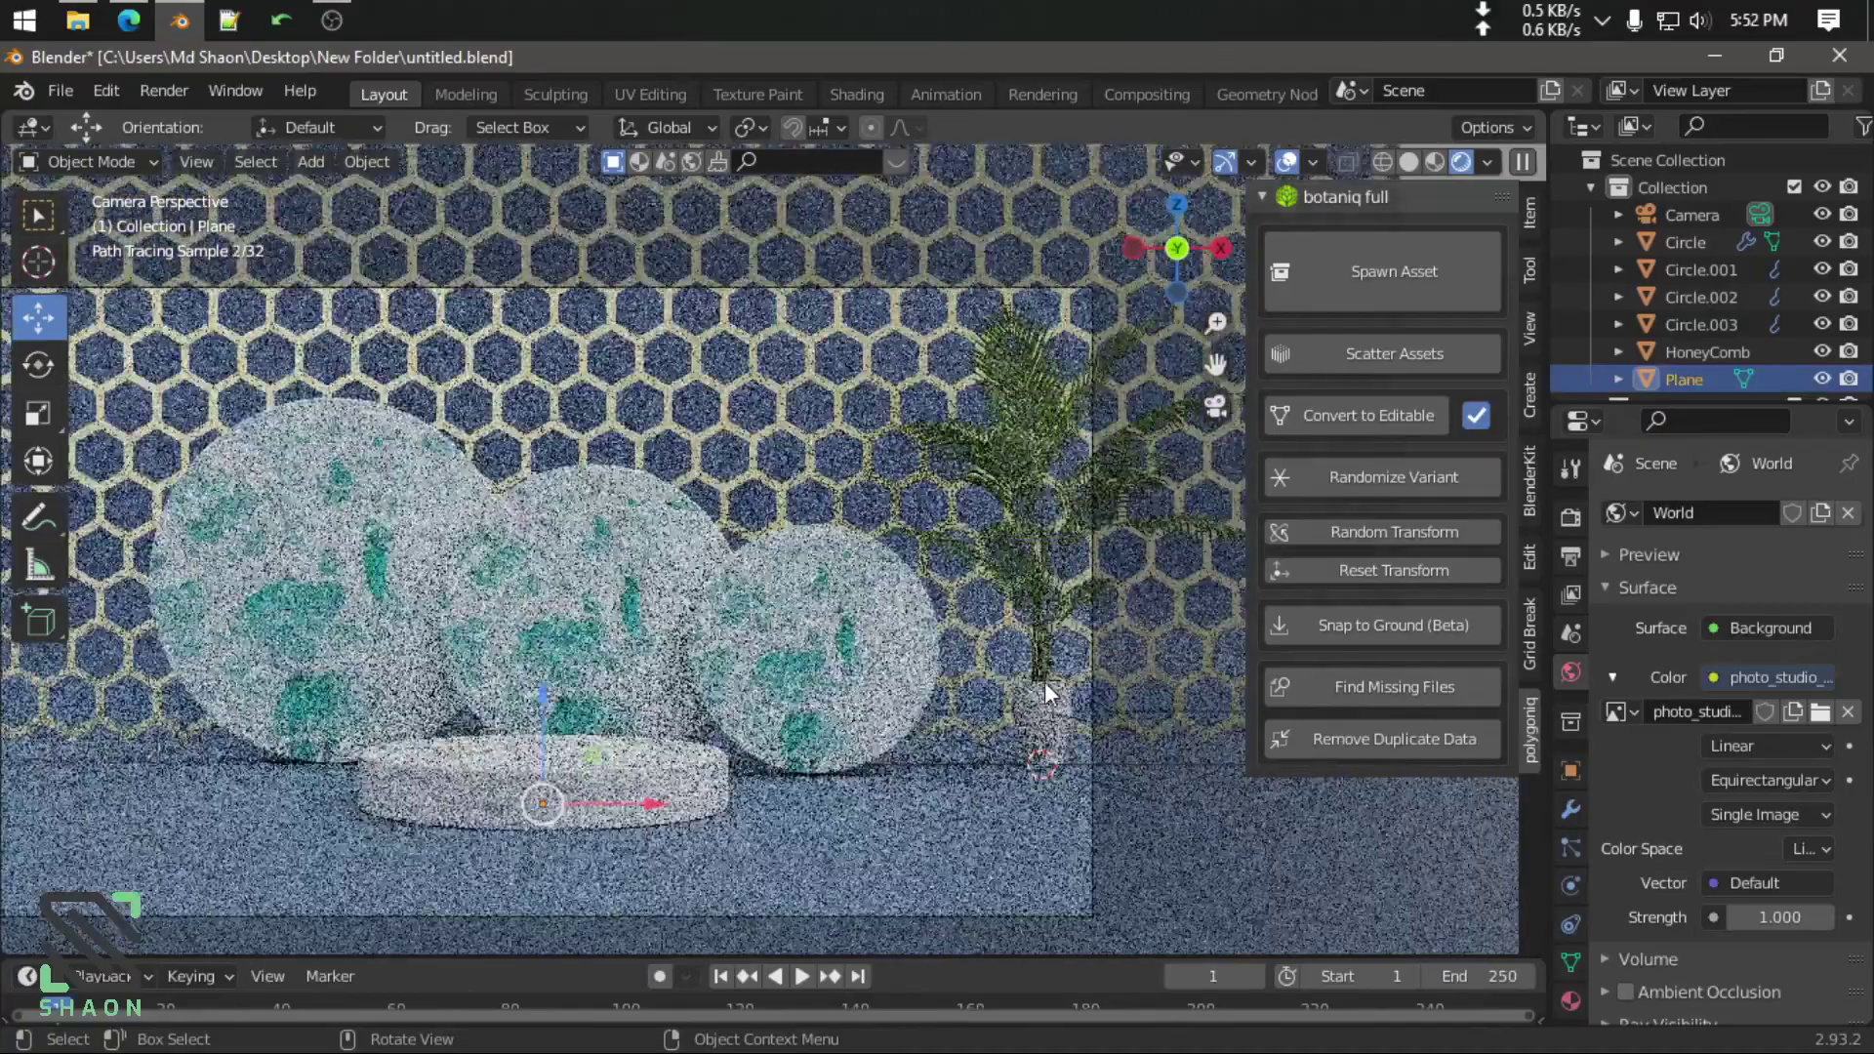
{"action": "scroll", "coordinate": [1044, 681], "scroll_direction": "up", "scroll_amount": 2}
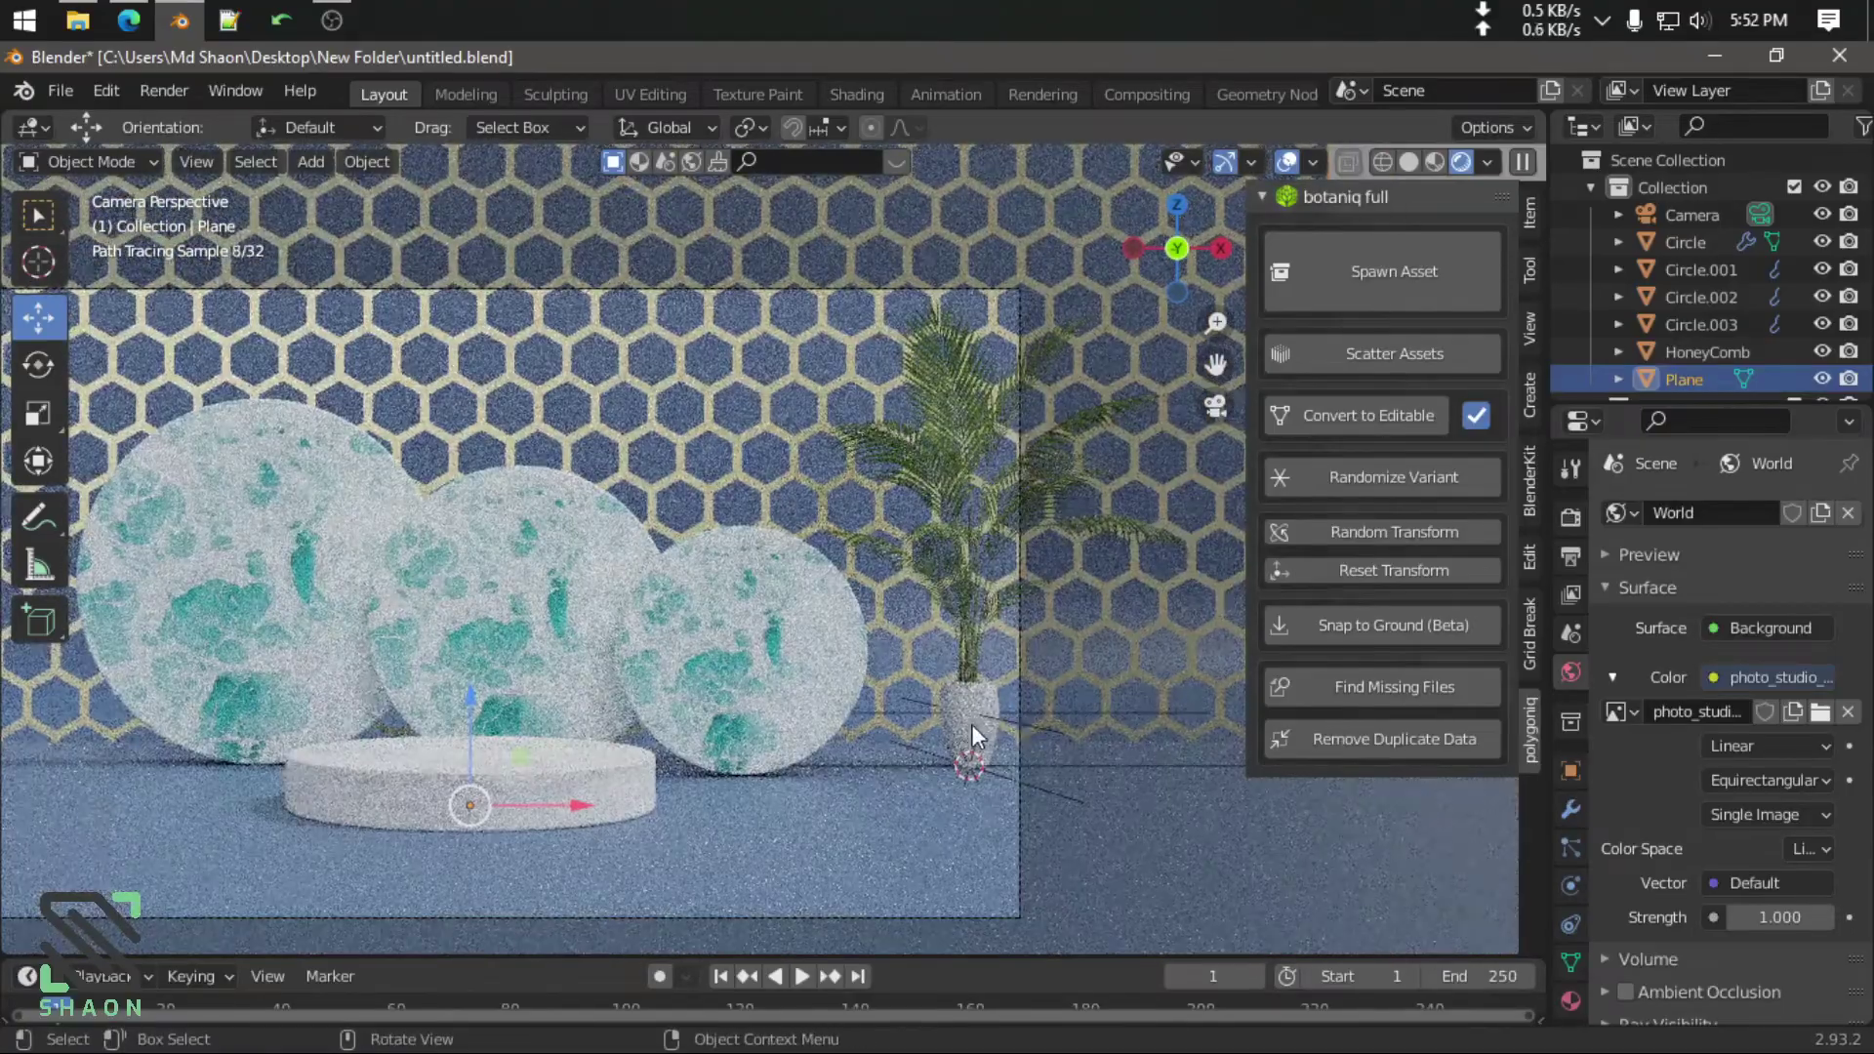
{"action": "mouse_move", "coordinate": [940, 751]}
{"action": "middle_mouse_down"}
{"action": "mouse_move", "coordinate": [805, 728]}
{"action": "mouse_move", "coordinate": [1033, 714]}
{"action": "mouse_move", "coordinate": [313, 728]}
{"action": "mouse_move", "coordinate": [942, 701]}
{"action": "middle_mouse_up"}
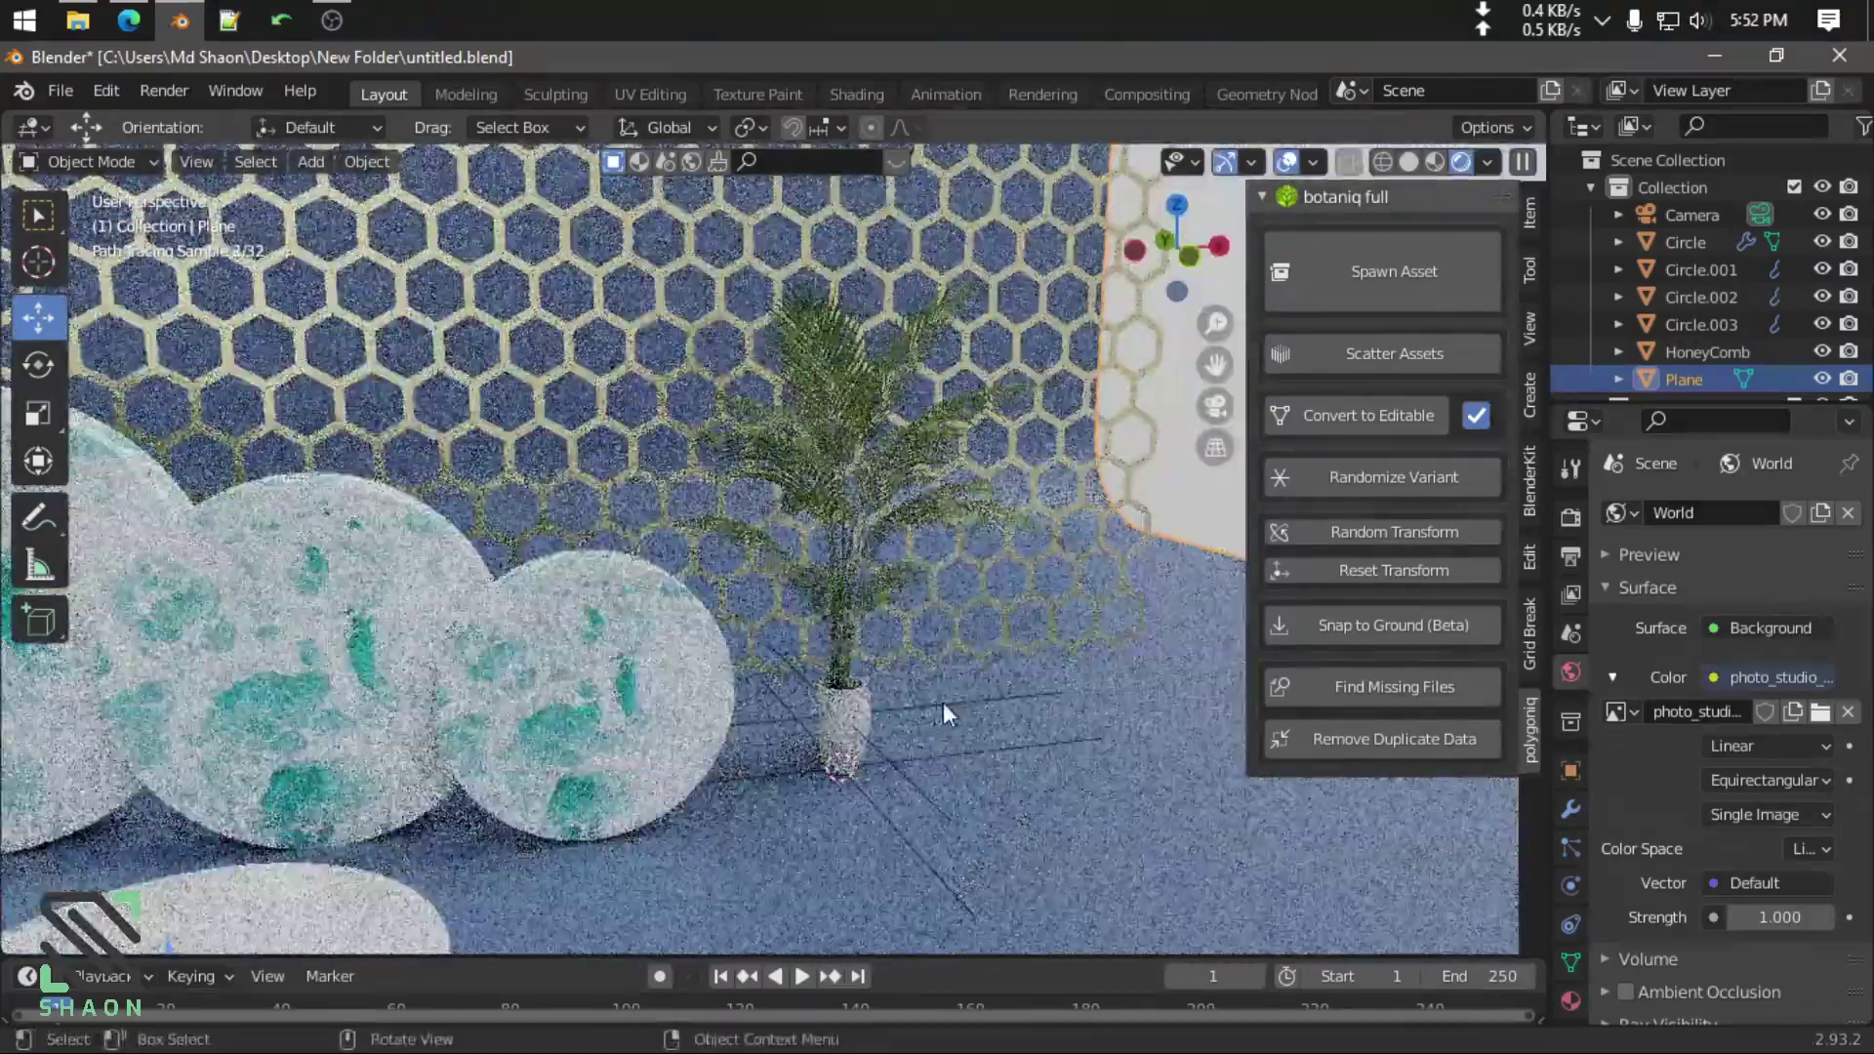
{"action": "scroll", "coordinate": [943, 700], "scroll_direction": "up", "scroll_amount": 3}
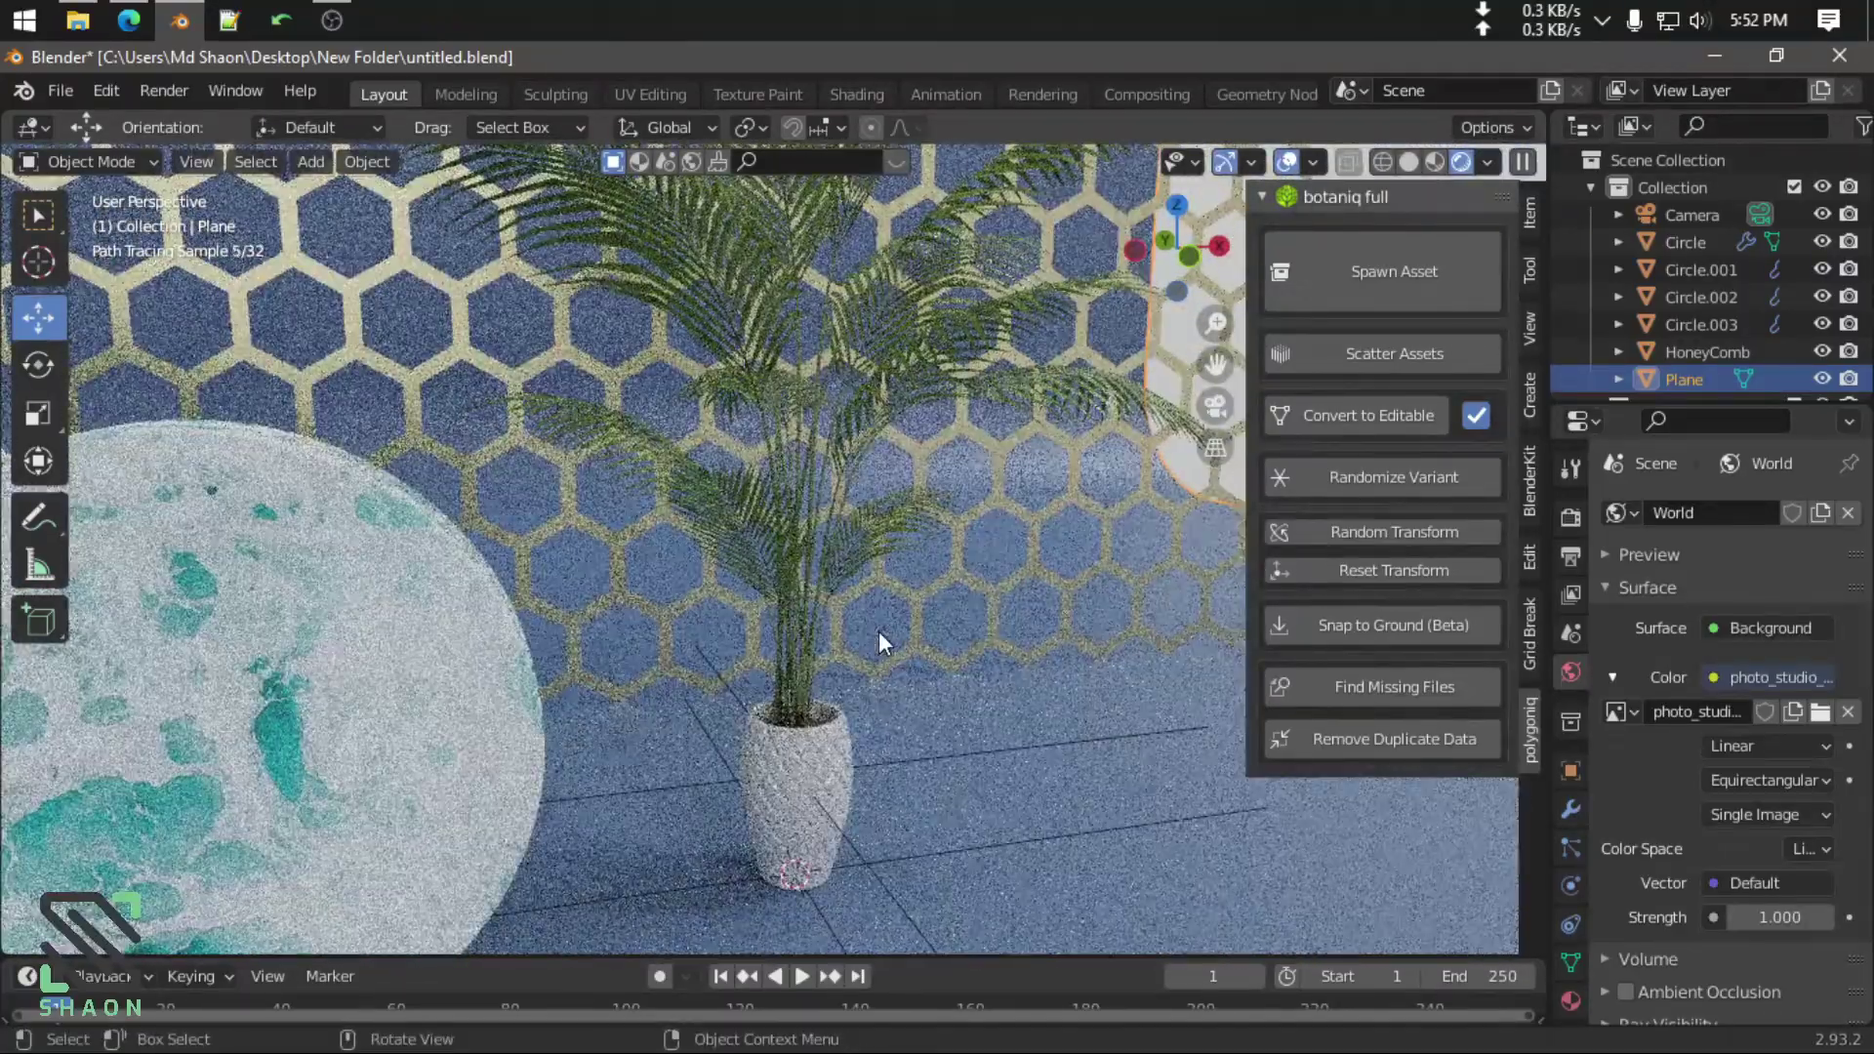
{"action": "left_click", "coordinate": [800, 775]}
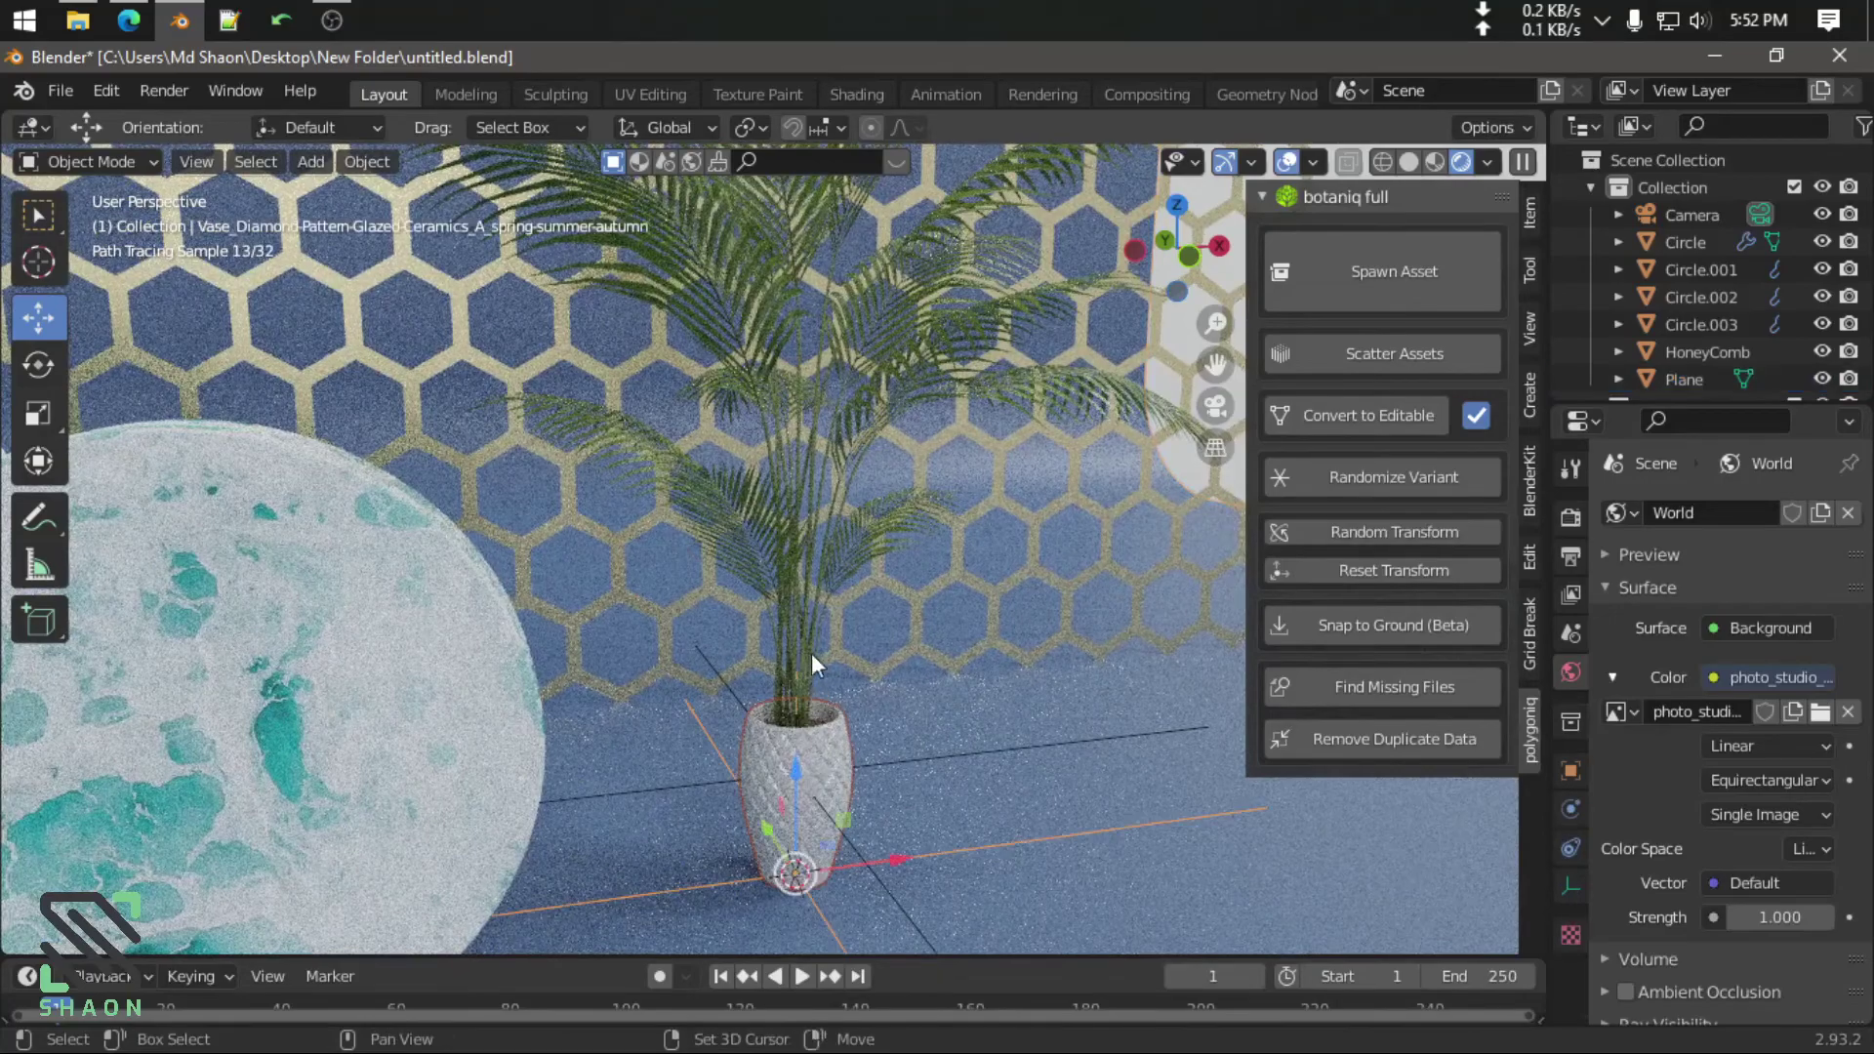
{"action": "key", "text": "KP_7"}
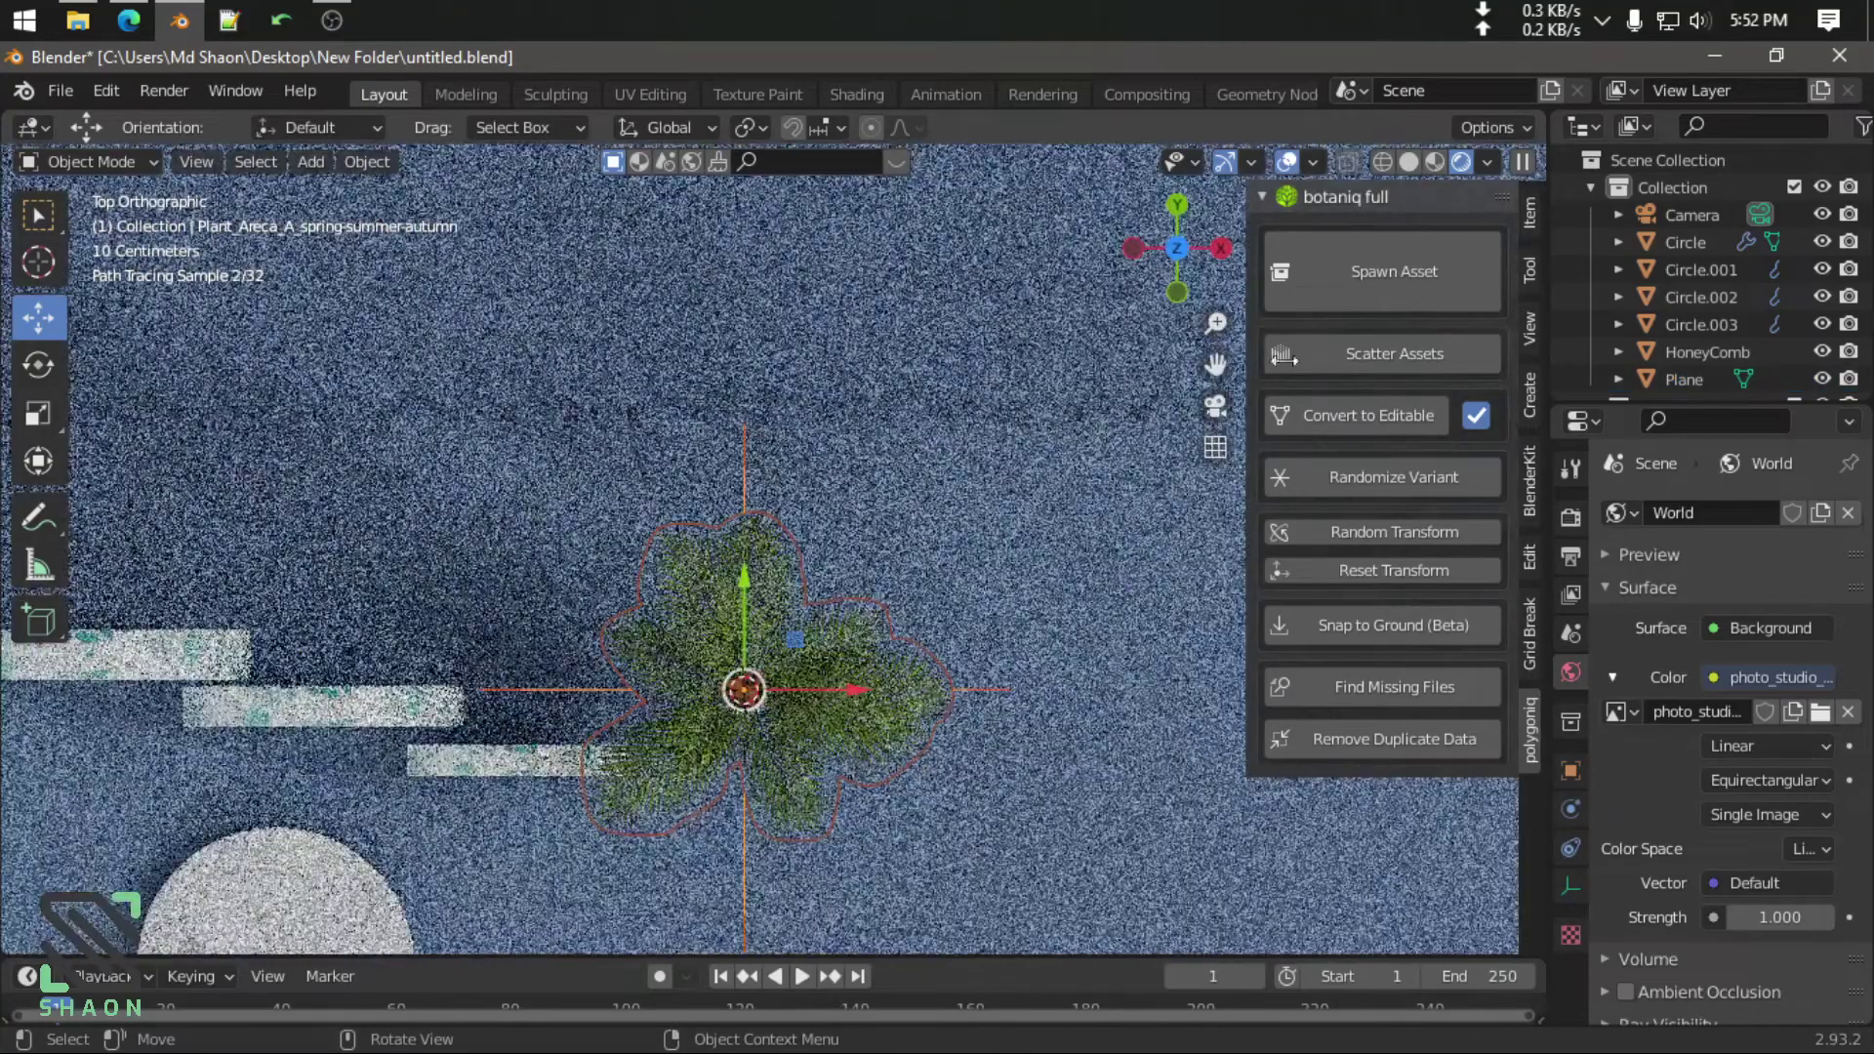
In solid top view, slide the palm to a new floor position
{"action": "key", "text": "z"}
{"action": "middle_click_drag", "start_coordinate": [843, 773], "coordinate": [888, 493], "text": "shift"}
{"action": "key", "text": "g"}
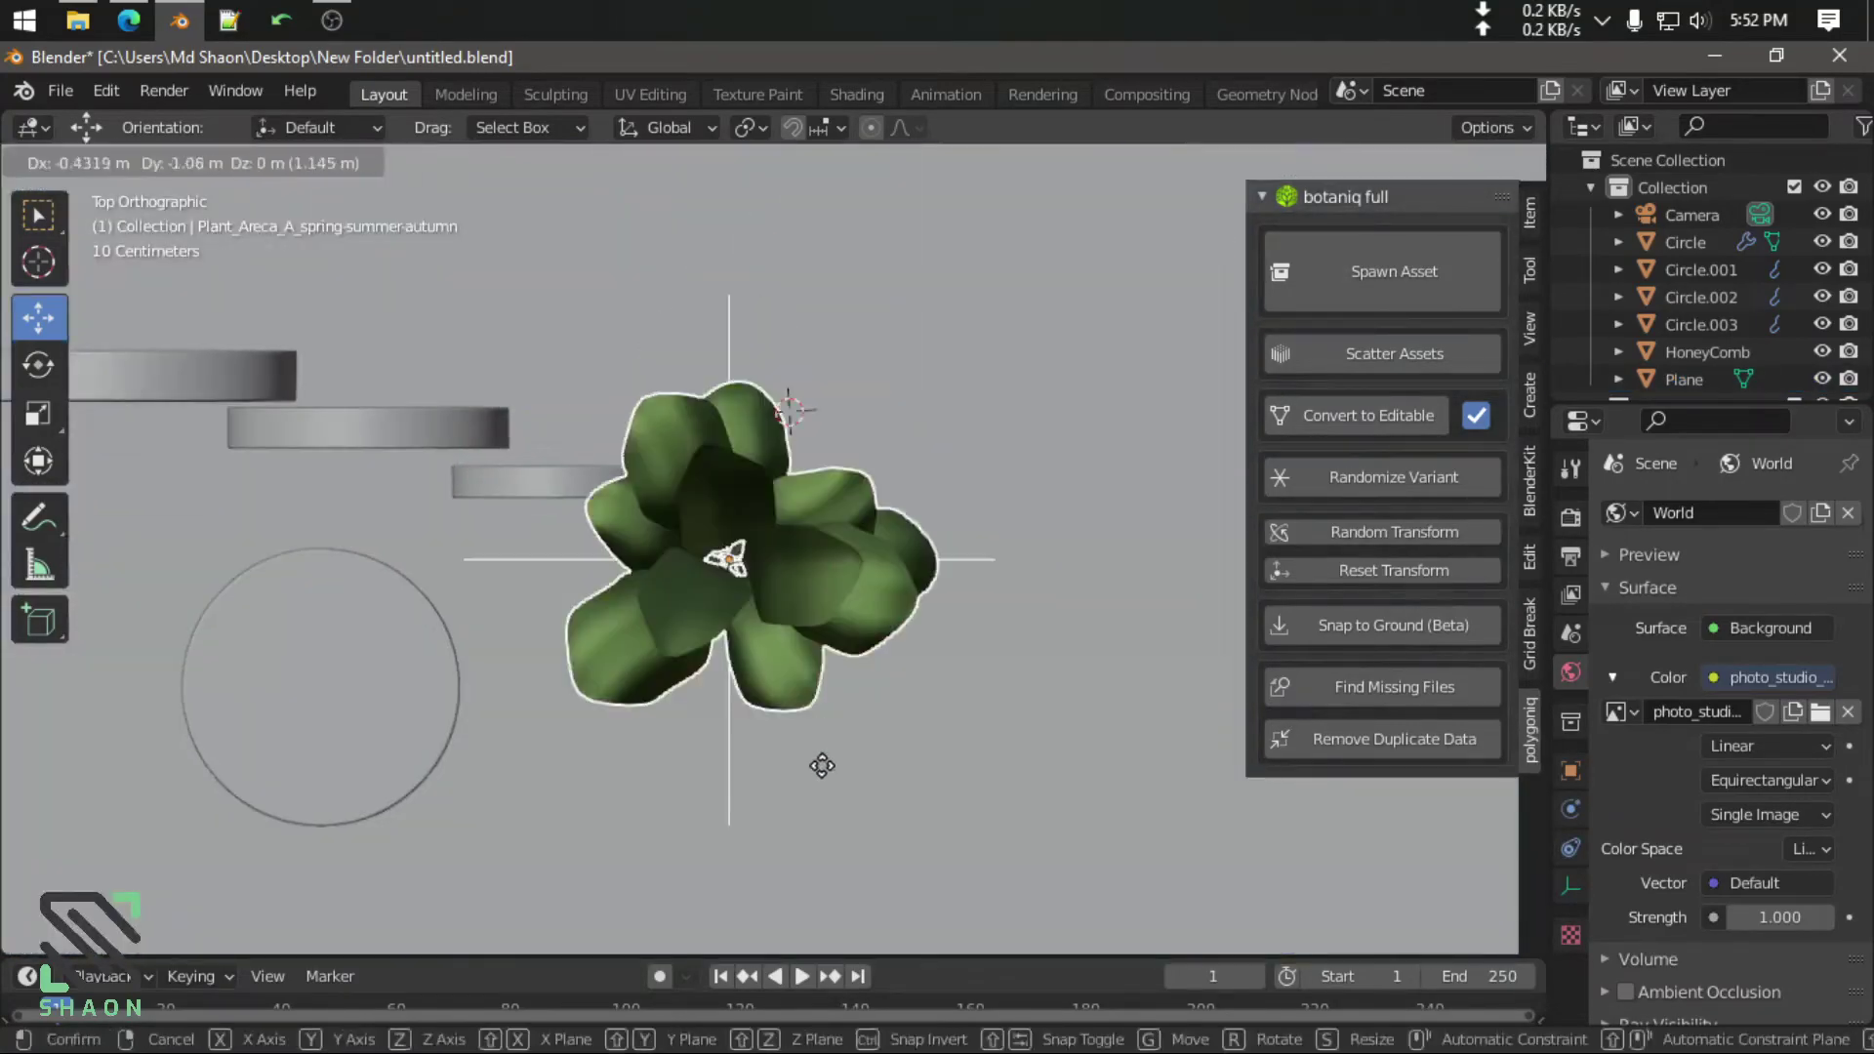
{"action": "left_click", "coordinate": [847, 758]}
{"action": "scroll", "coordinate": [857, 763], "scroll_direction": "down", "scroll_amount": 2}
{"action": "middle_click_drag", "start_coordinate": [811, 742], "coordinate": [1056, 633], "text": "shift"}
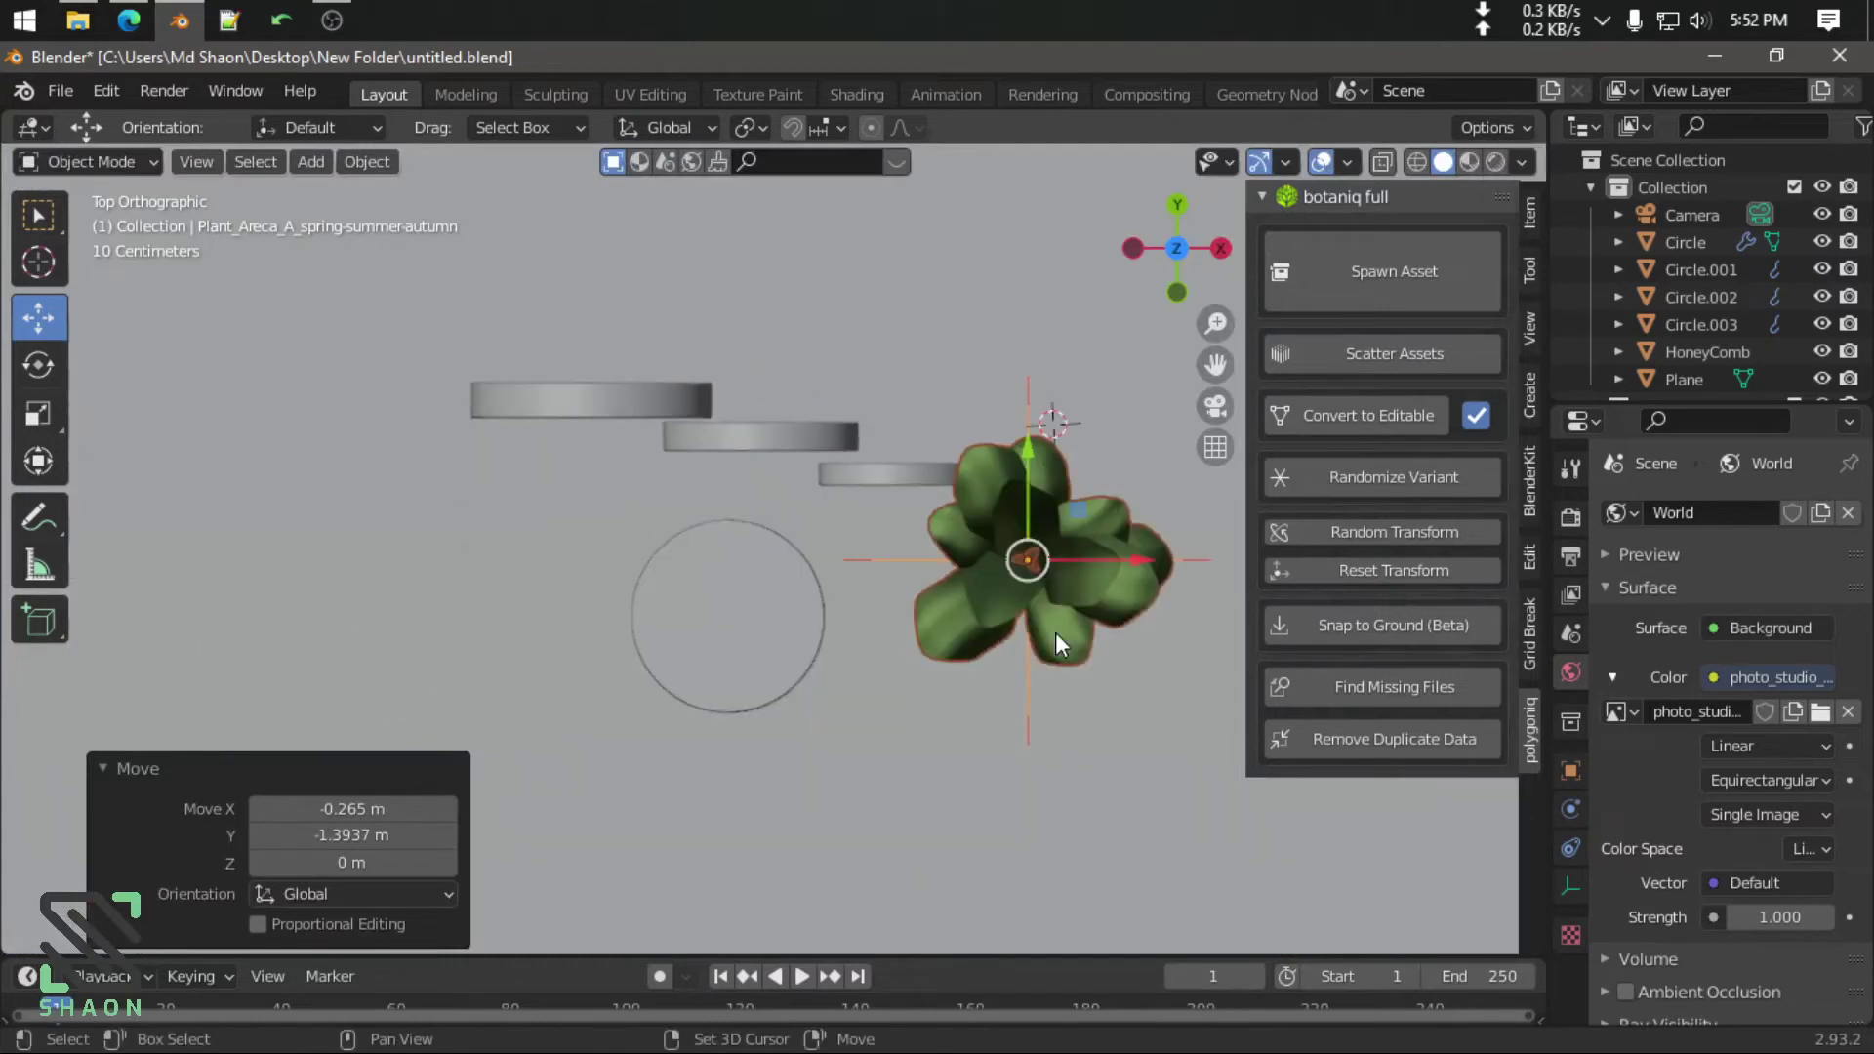
Duplicate the palm to the left of the discs and rotate it -50.9°
{"action": "key", "text": "shift+d"}
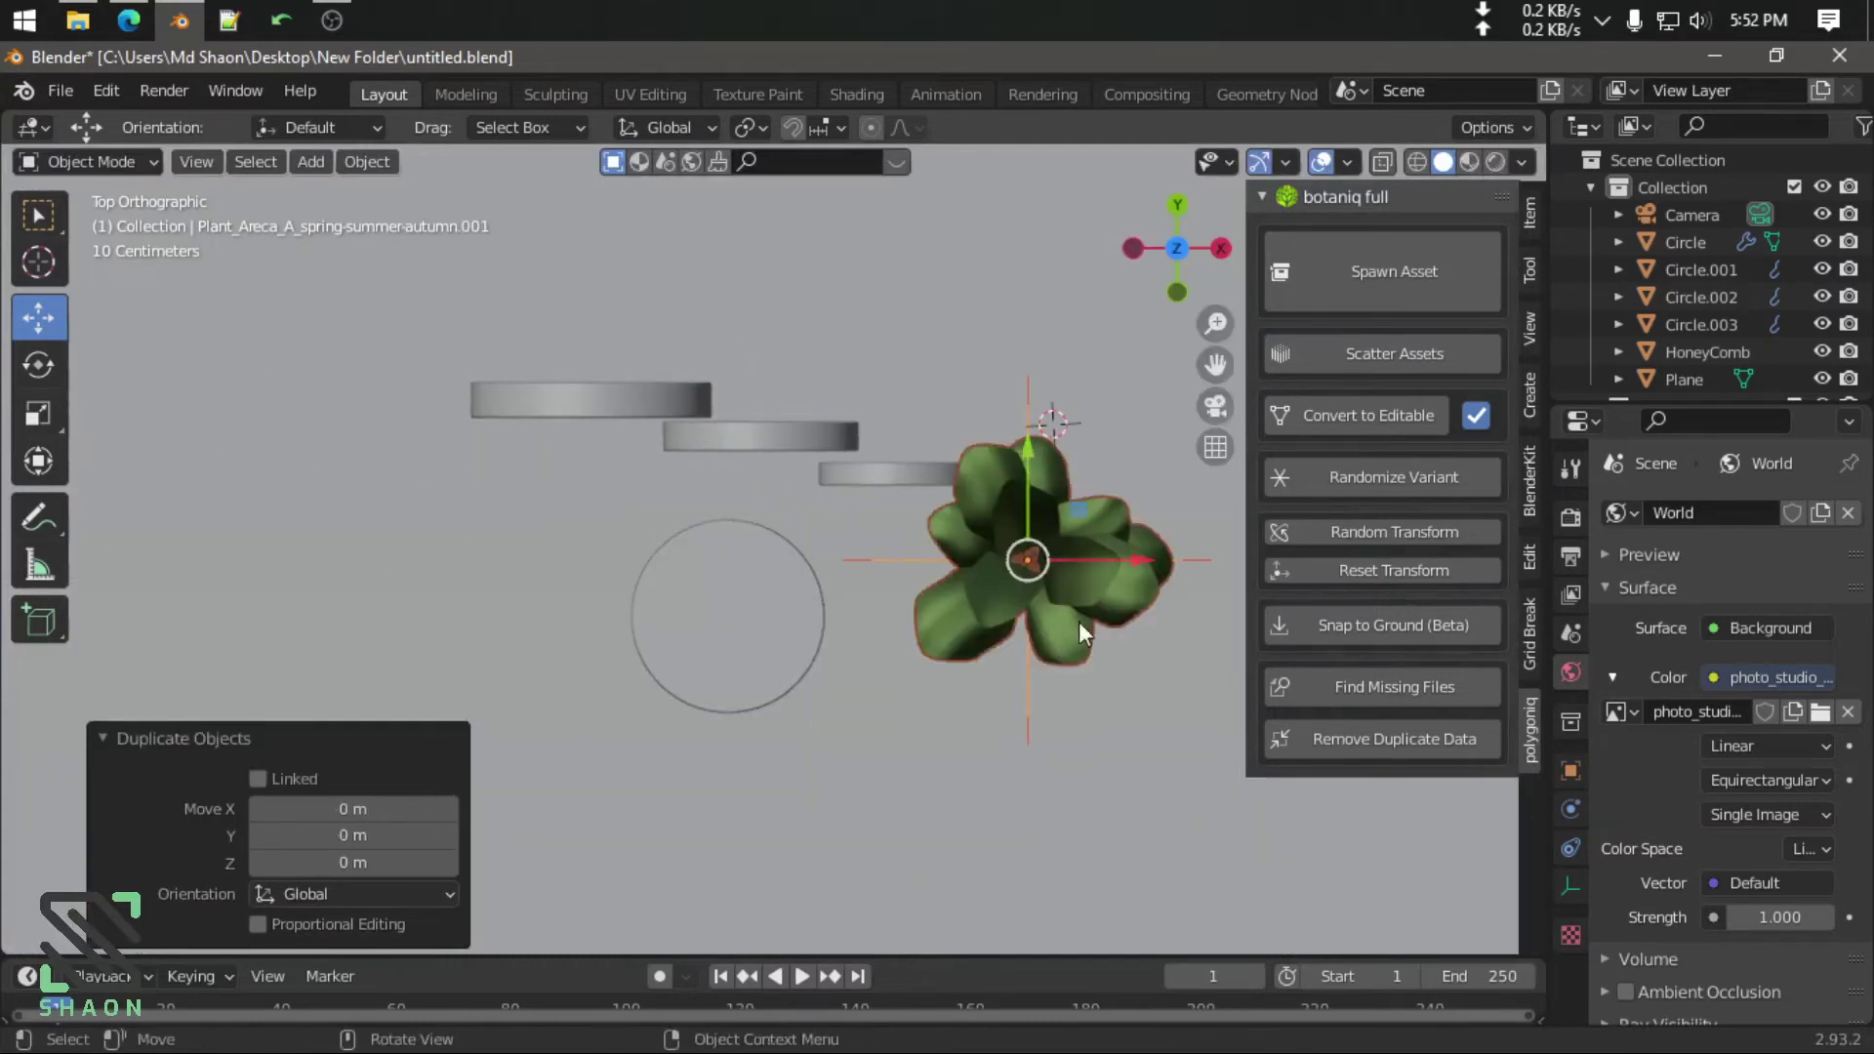
{"action": "left_click_drag", "start_coordinate": [1150, 552], "coordinate": [512, 548]}
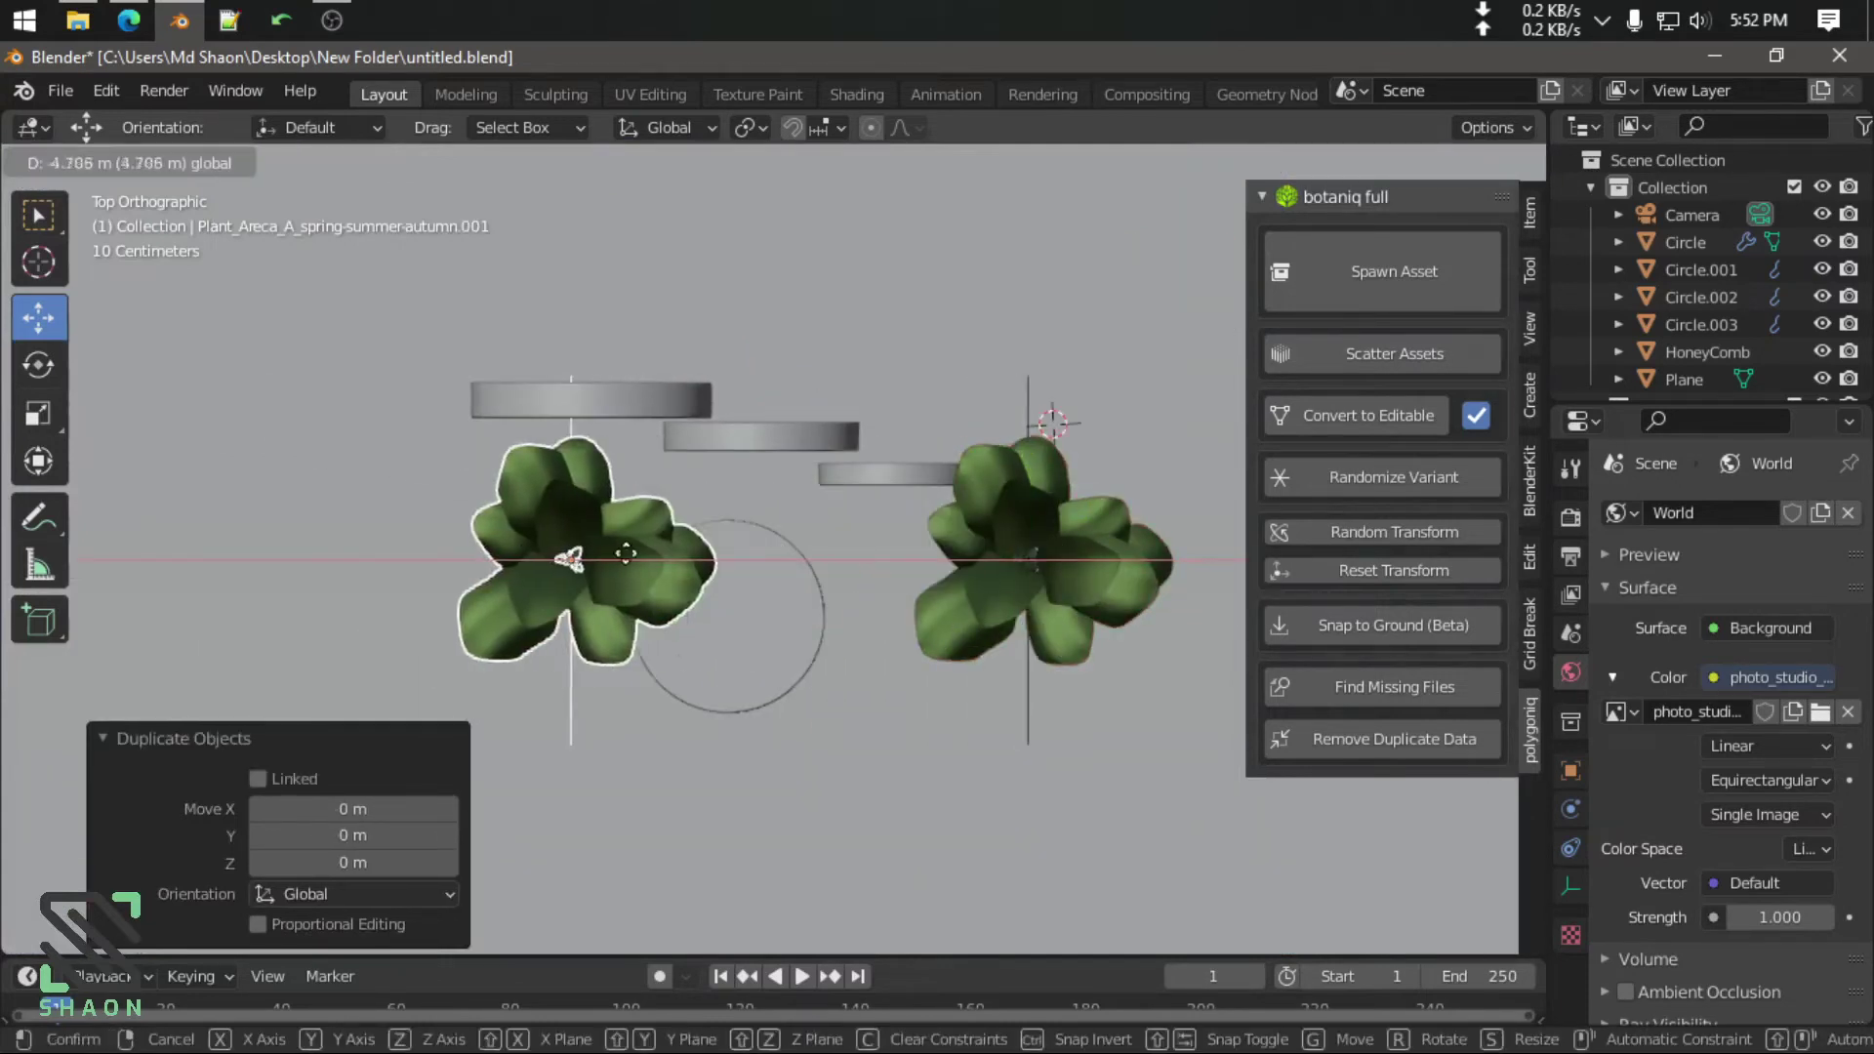
{"action": "left_click", "coordinate": [536, 548]}
{"action": "key", "text": "r"}
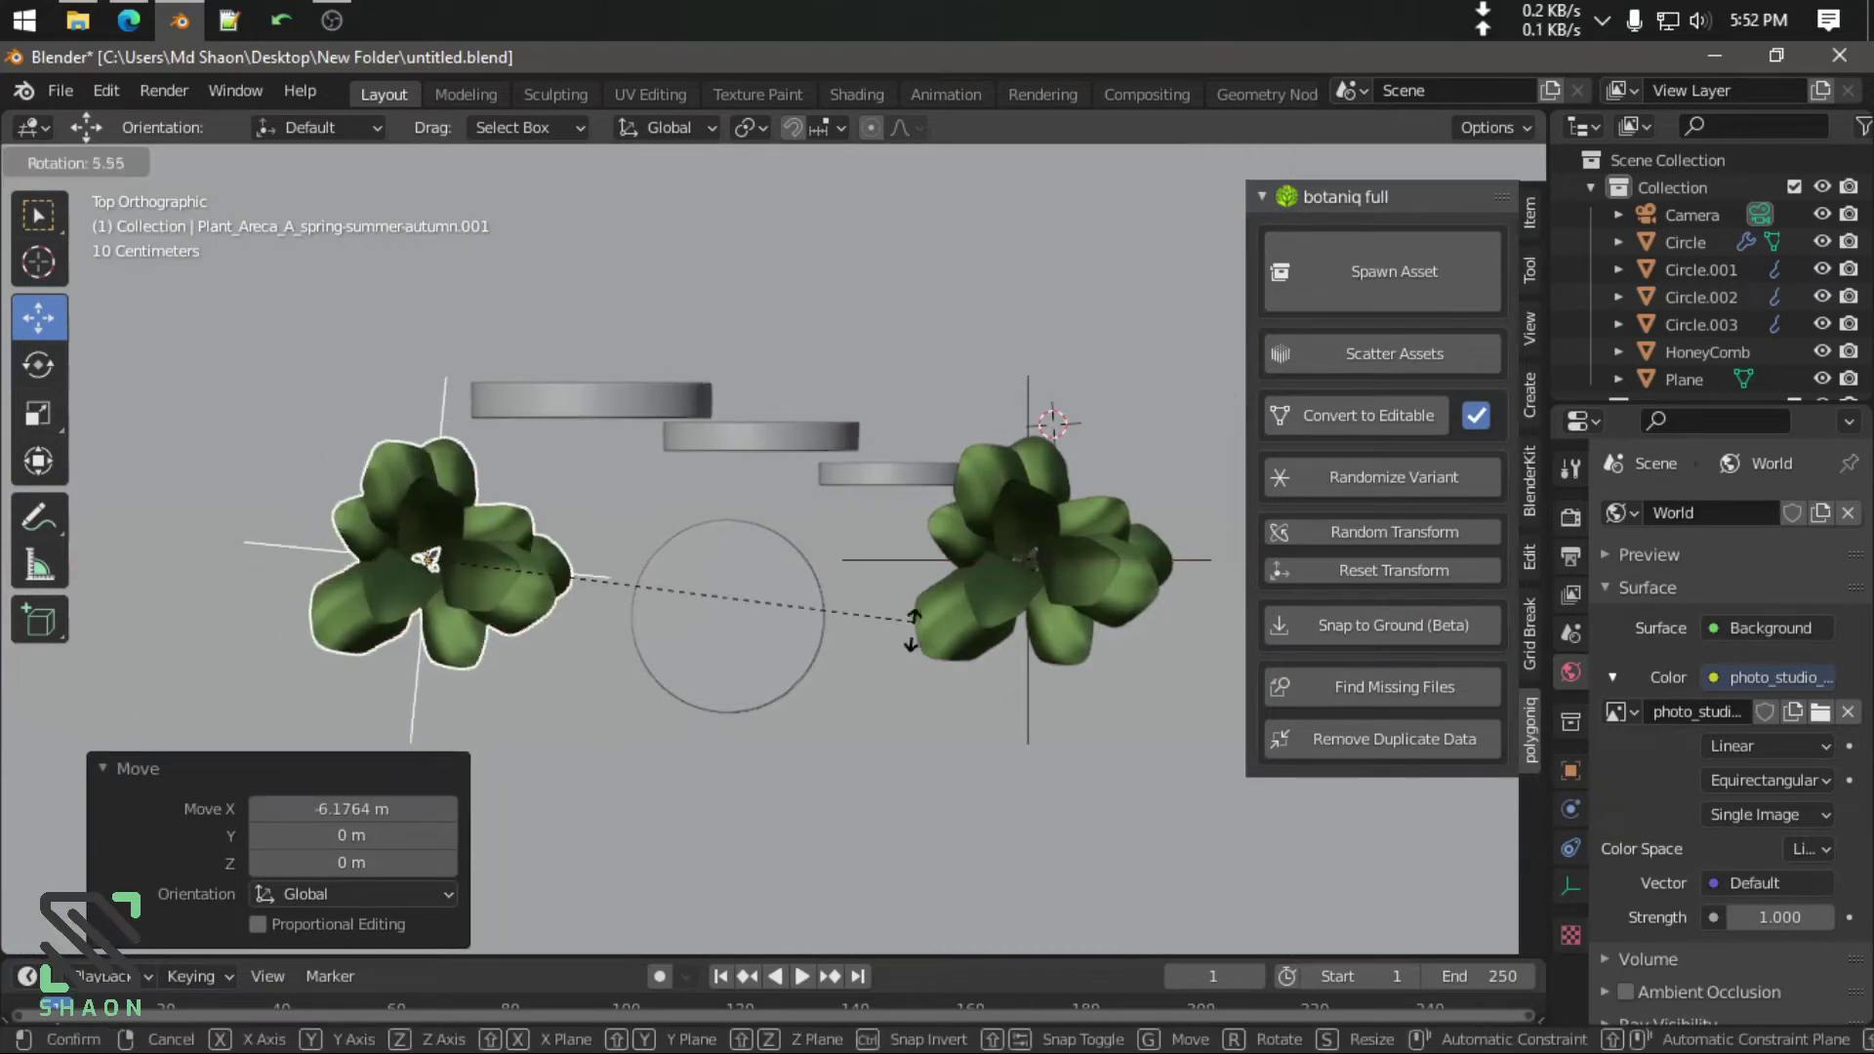
{"action": "left_click", "coordinate": [699, 917]}
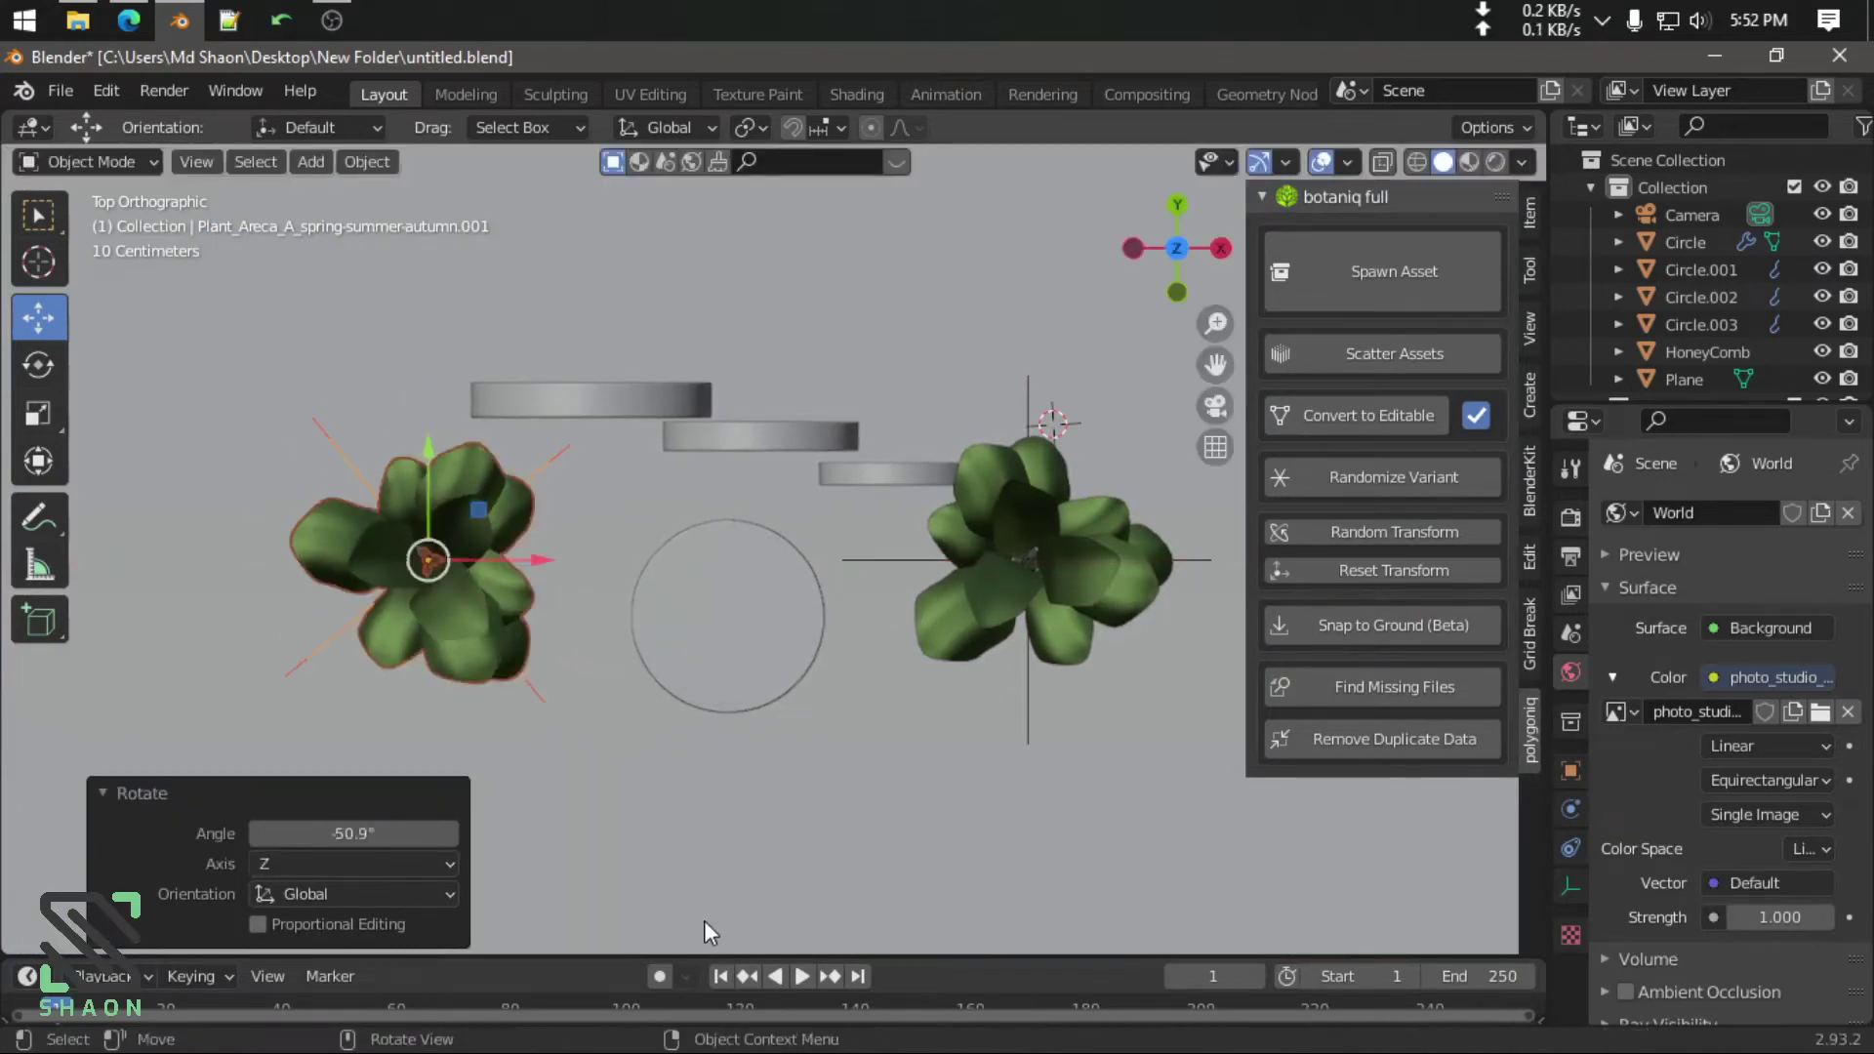
Check both flanking palms through the camera in rendered preview
{"action": "key", "text": "KP_0"}
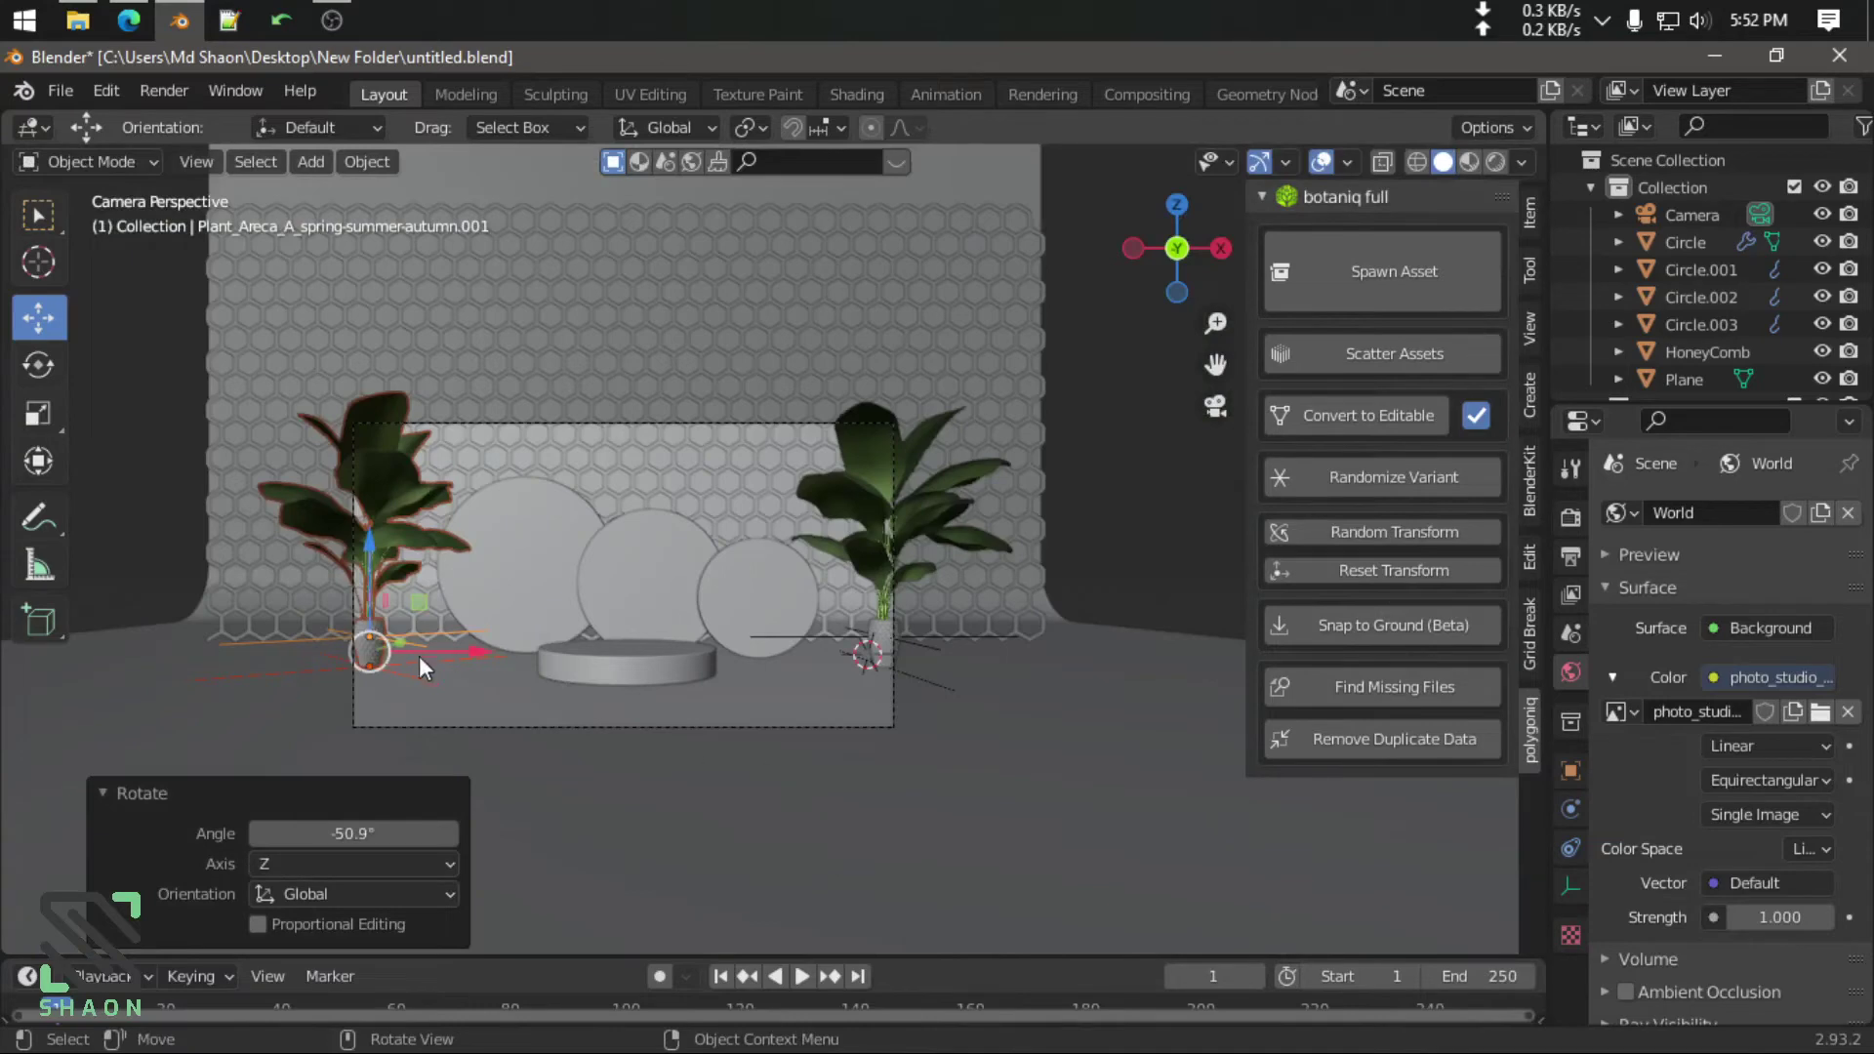
{"action": "scroll", "coordinate": [427, 484], "scroll_direction": "up", "scroll_amount": 3}
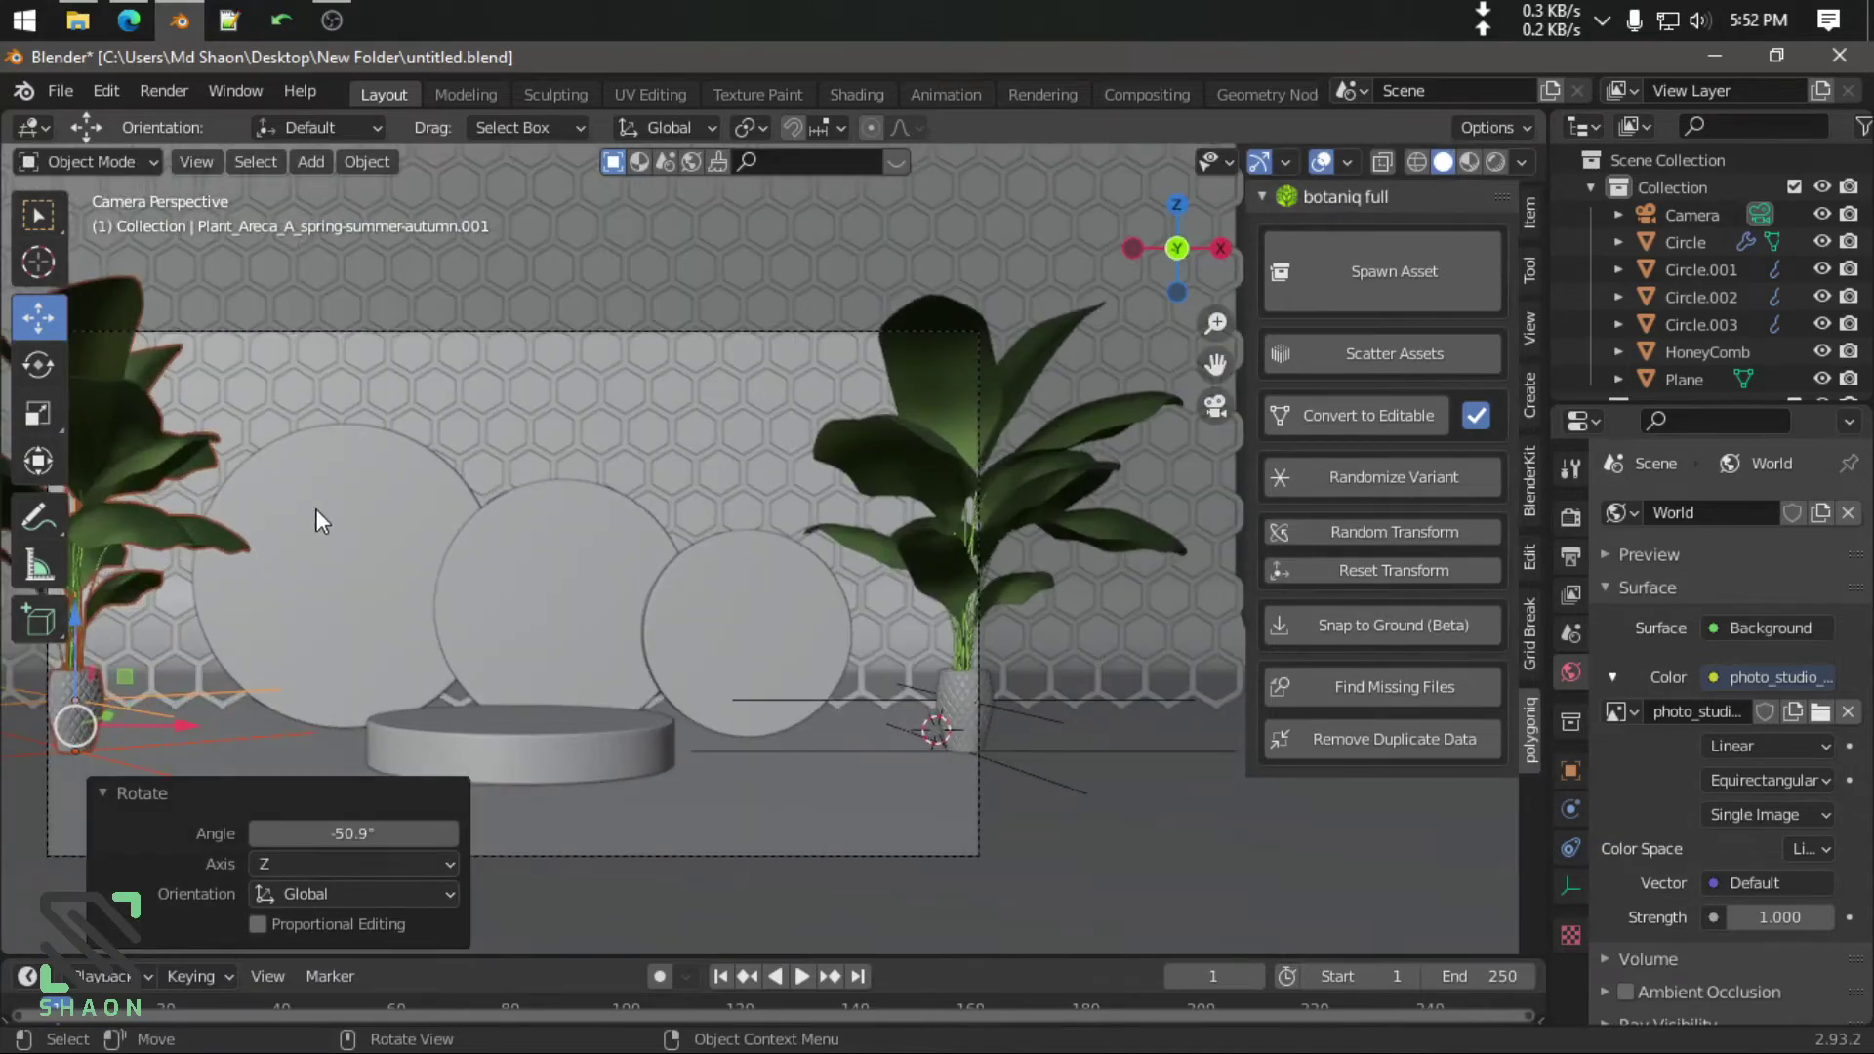
{"action": "mouse_move", "coordinate": [314, 508]}
{"action": "middle_mouse_down", "text": "shift"}
{"action": "mouse_move", "coordinate": [611, 514]}
{"action": "mouse_move", "coordinate": [510, 471]}
{"action": "middle_mouse_up", "text": "shift"}
{"action": "scroll", "coordinate": [795, 482], "scroll_direction": "down", "scroll_amount": 3}
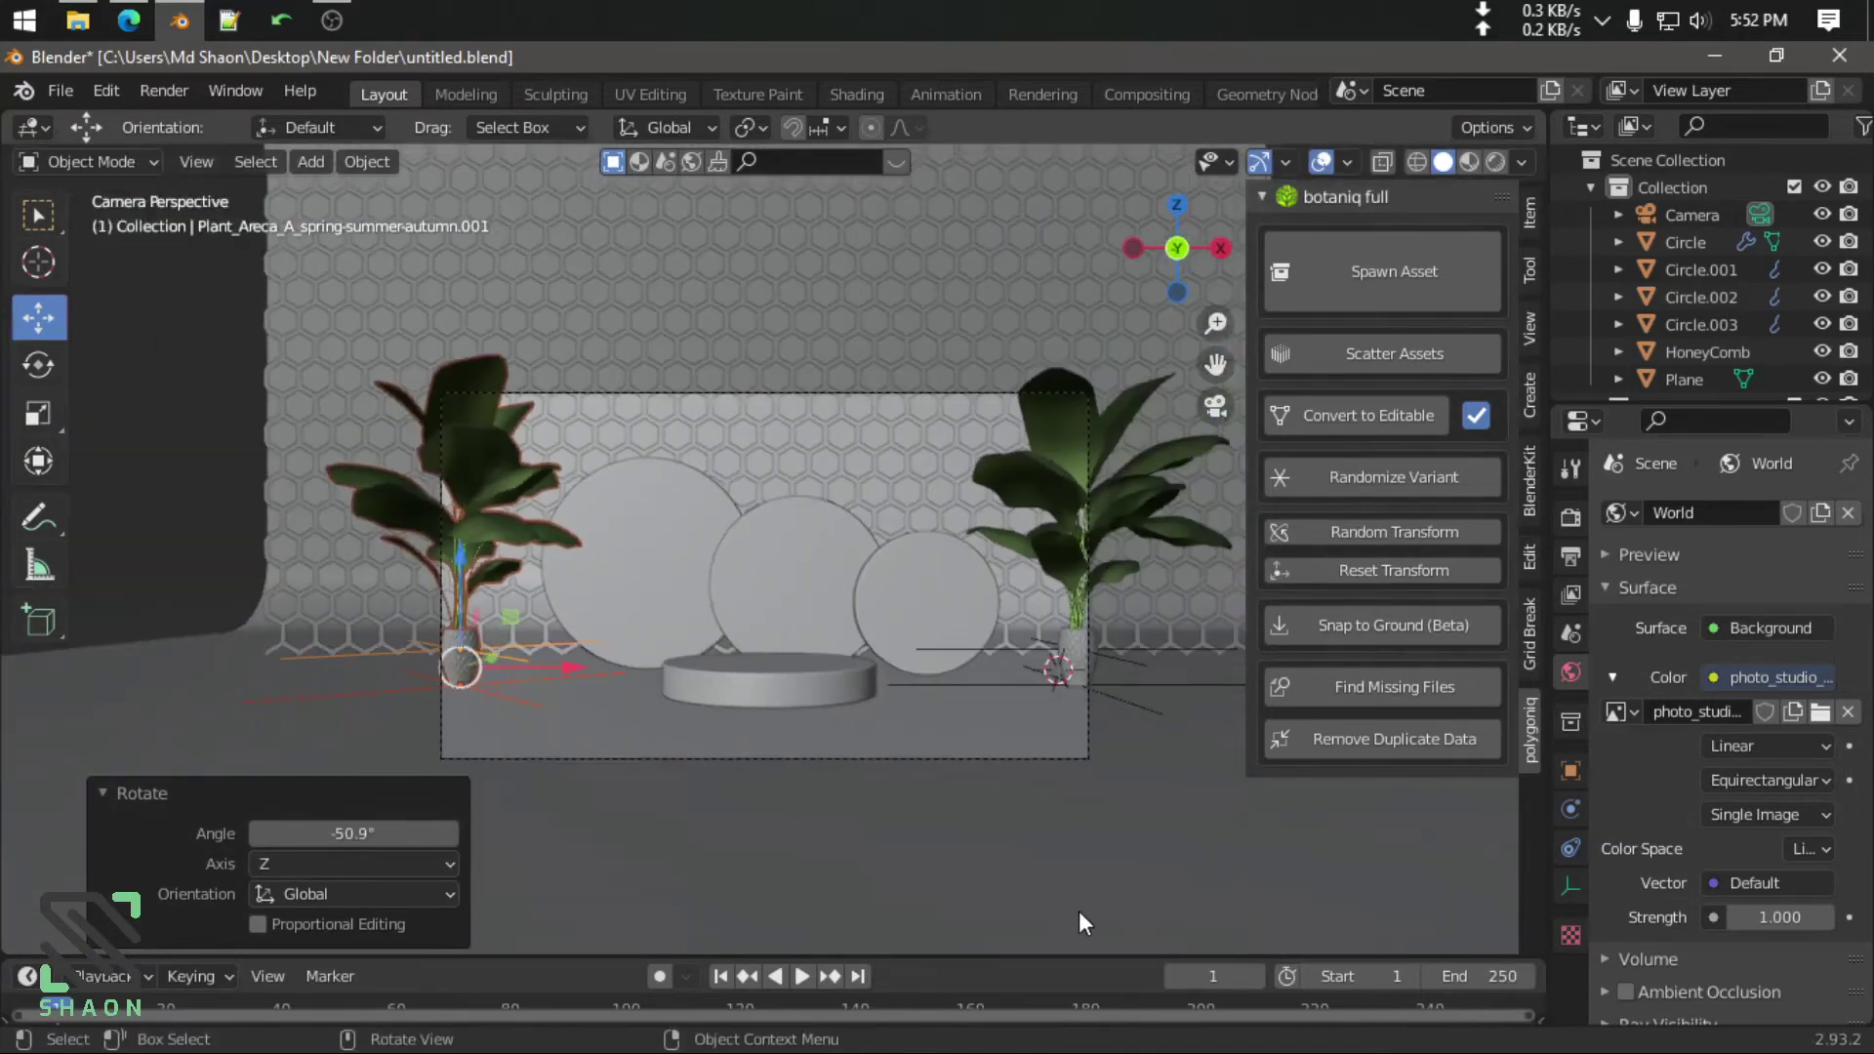
{"action": "left_click", "coordinate": [1080, 911]}
{"action": "left_click", "coordinate": [1493, 161]}
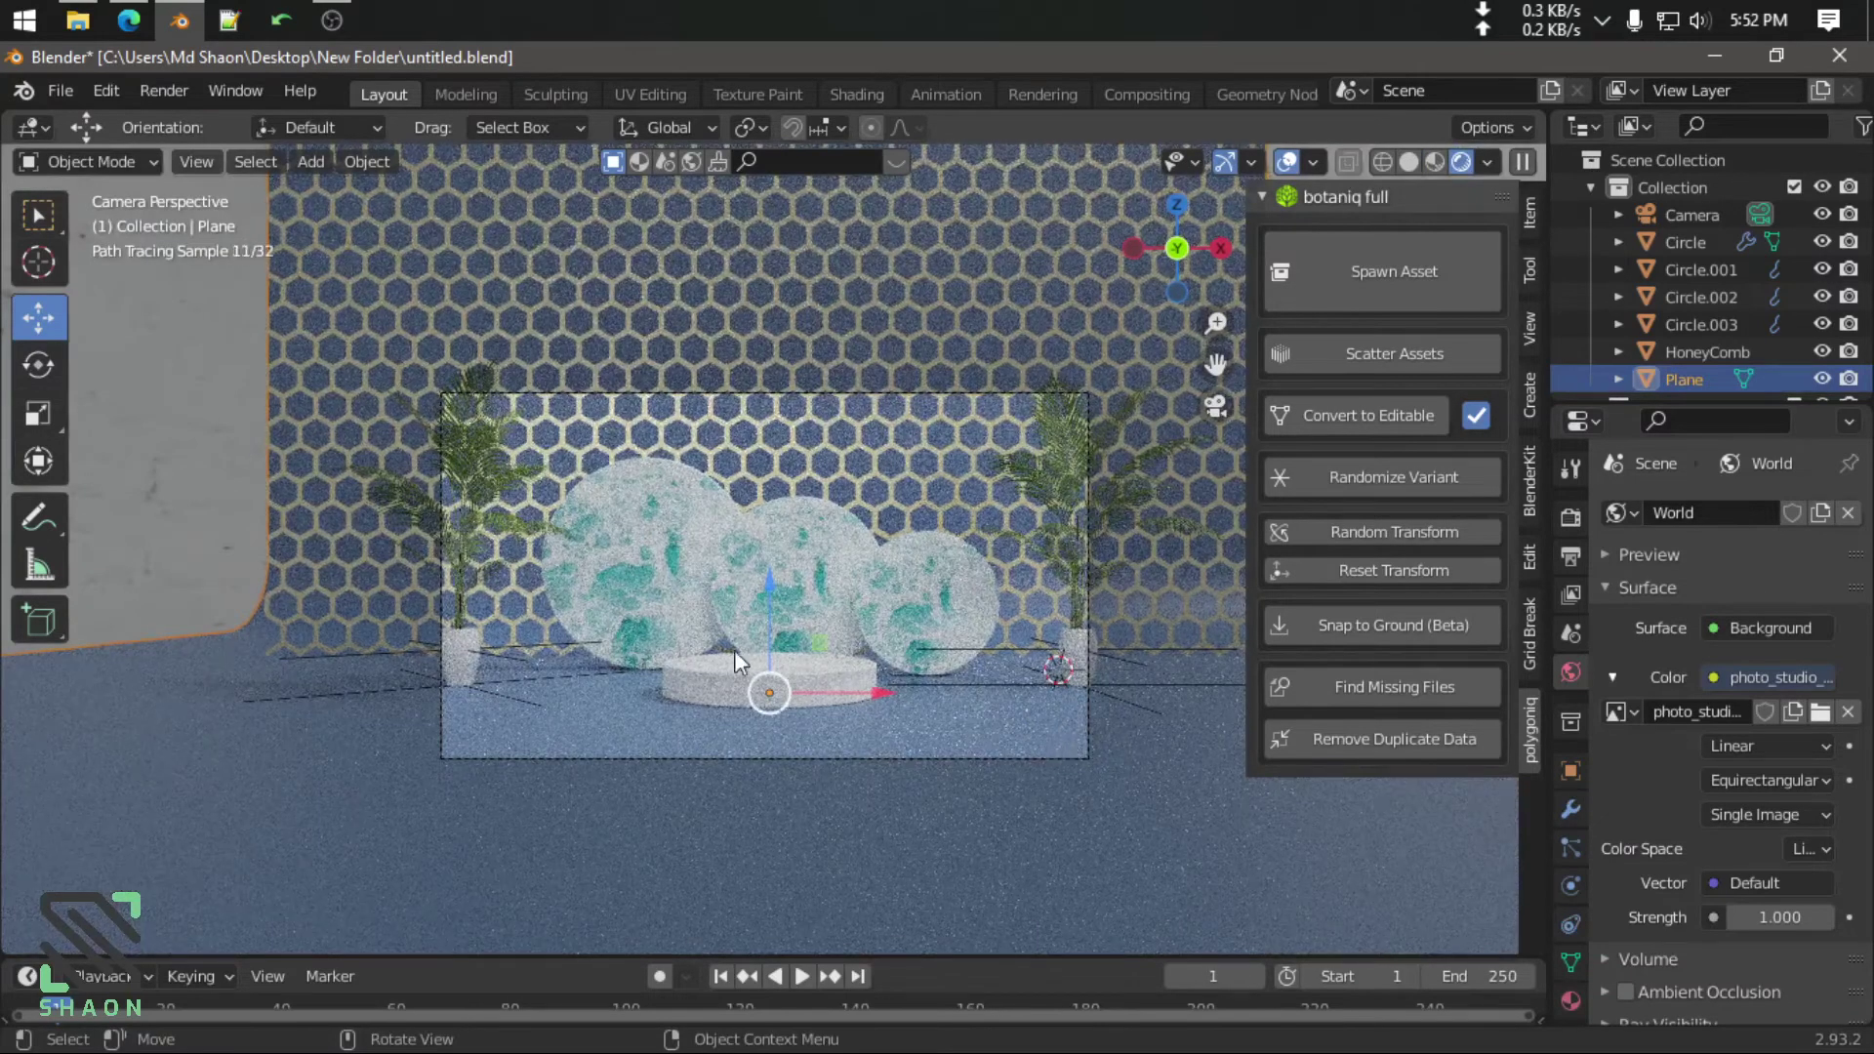
Move the left palm and vase to the right and shrink them to 0.762 scale
{"action": "left_click", "coordinate": [510, 622]}
{"action": "left_click", "coordinate": [476, 664]}
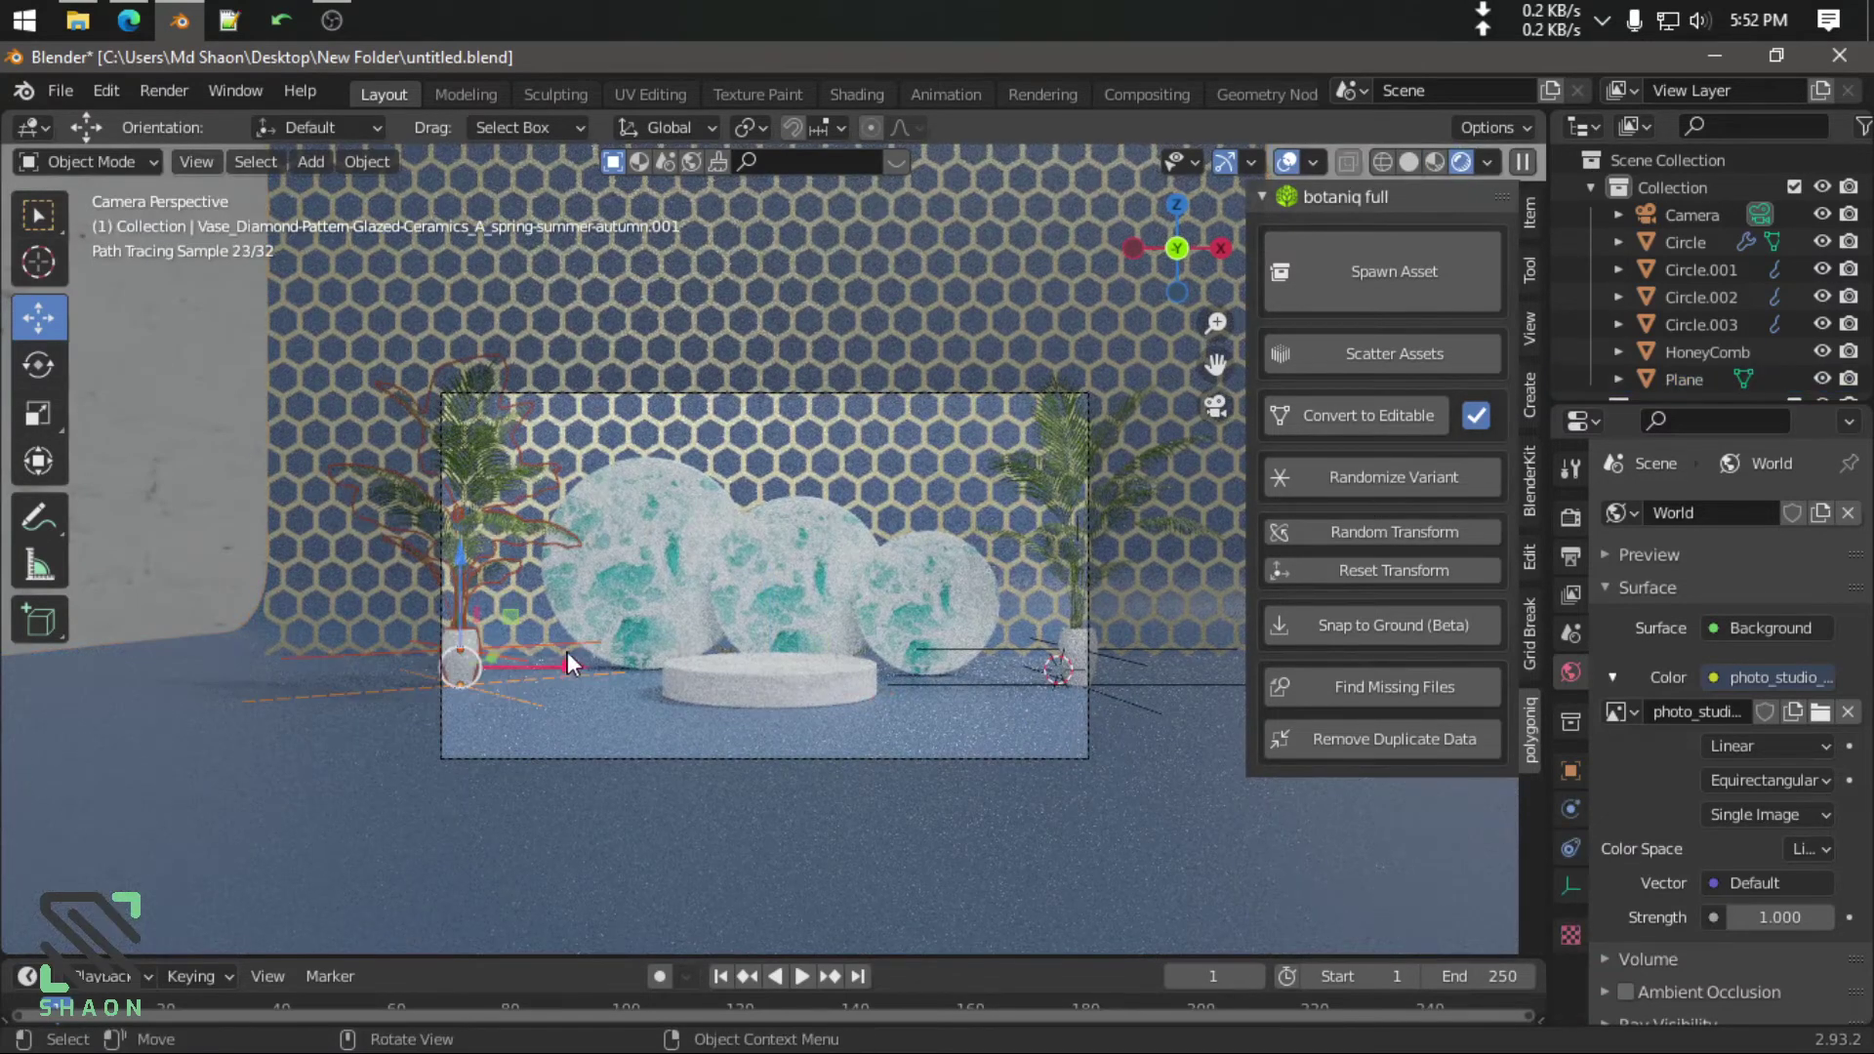
{"action": "left_click_drag", "start_coordinate": [564, 663], "coordinate": [888, 658]}
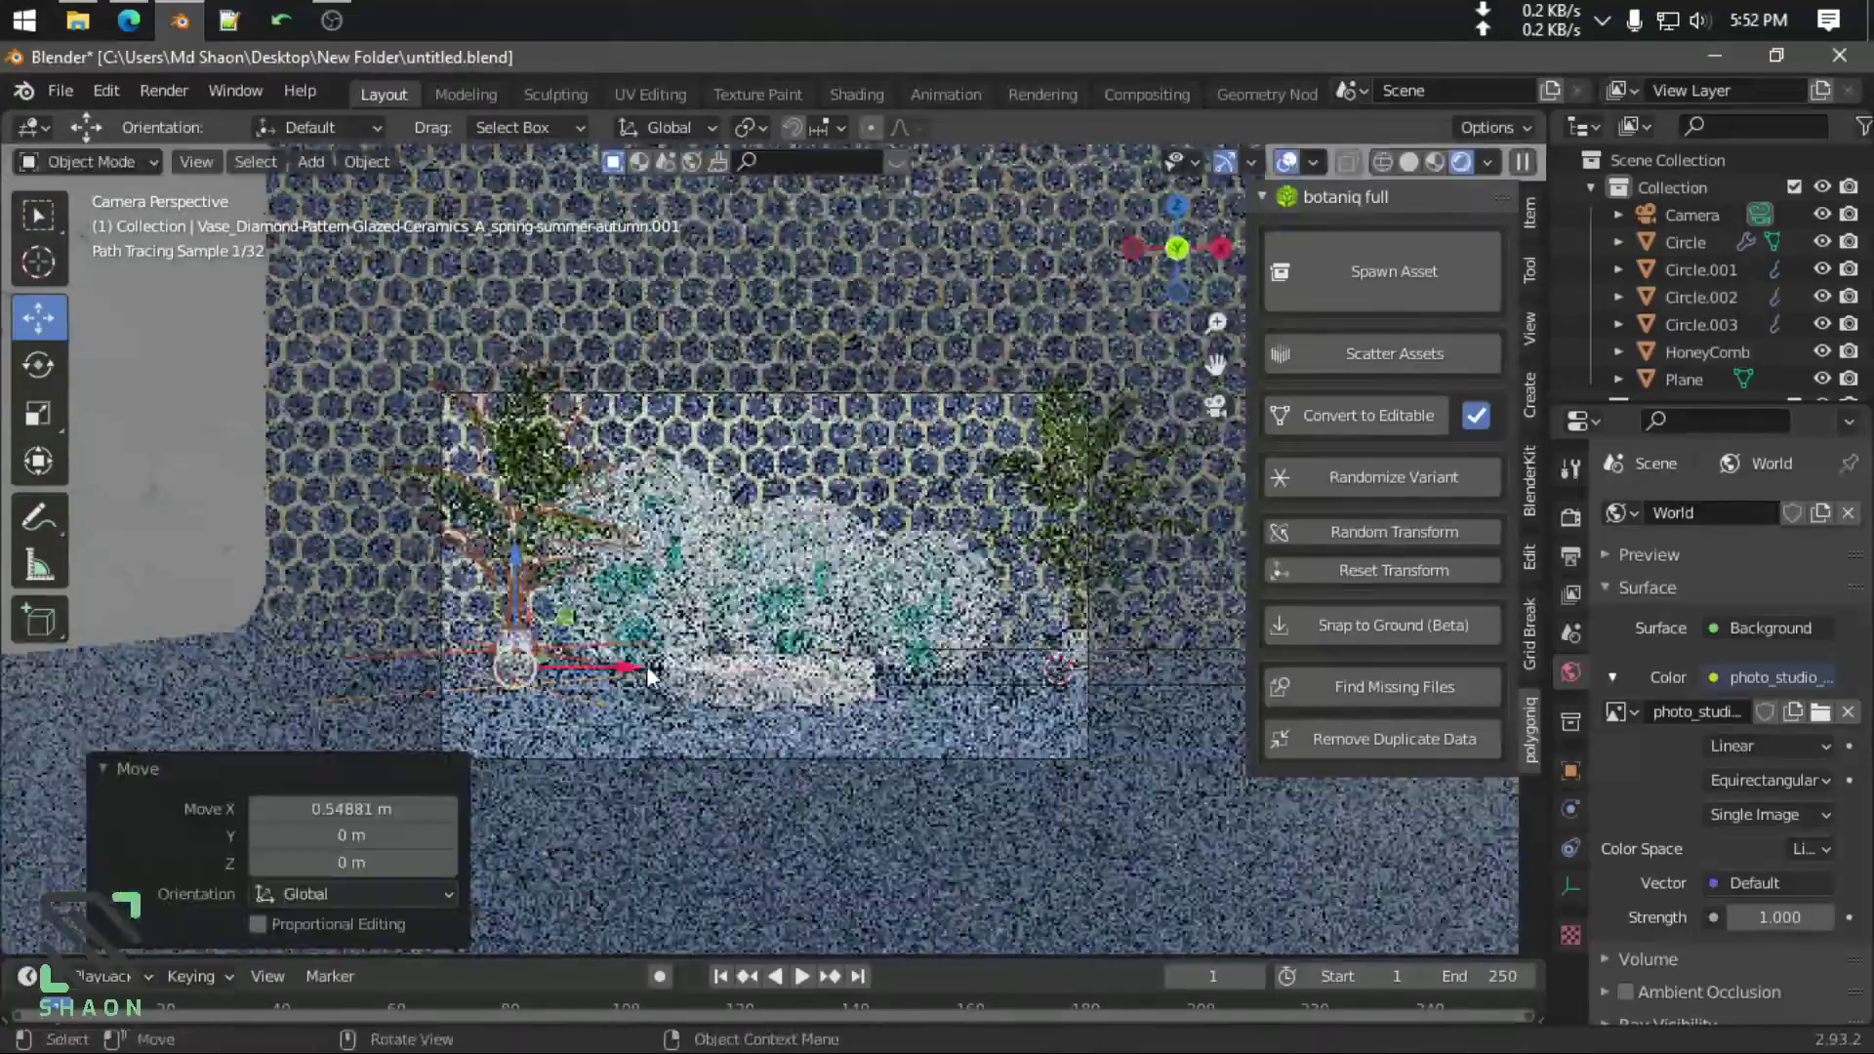
{"action": "key", "text": "s"}
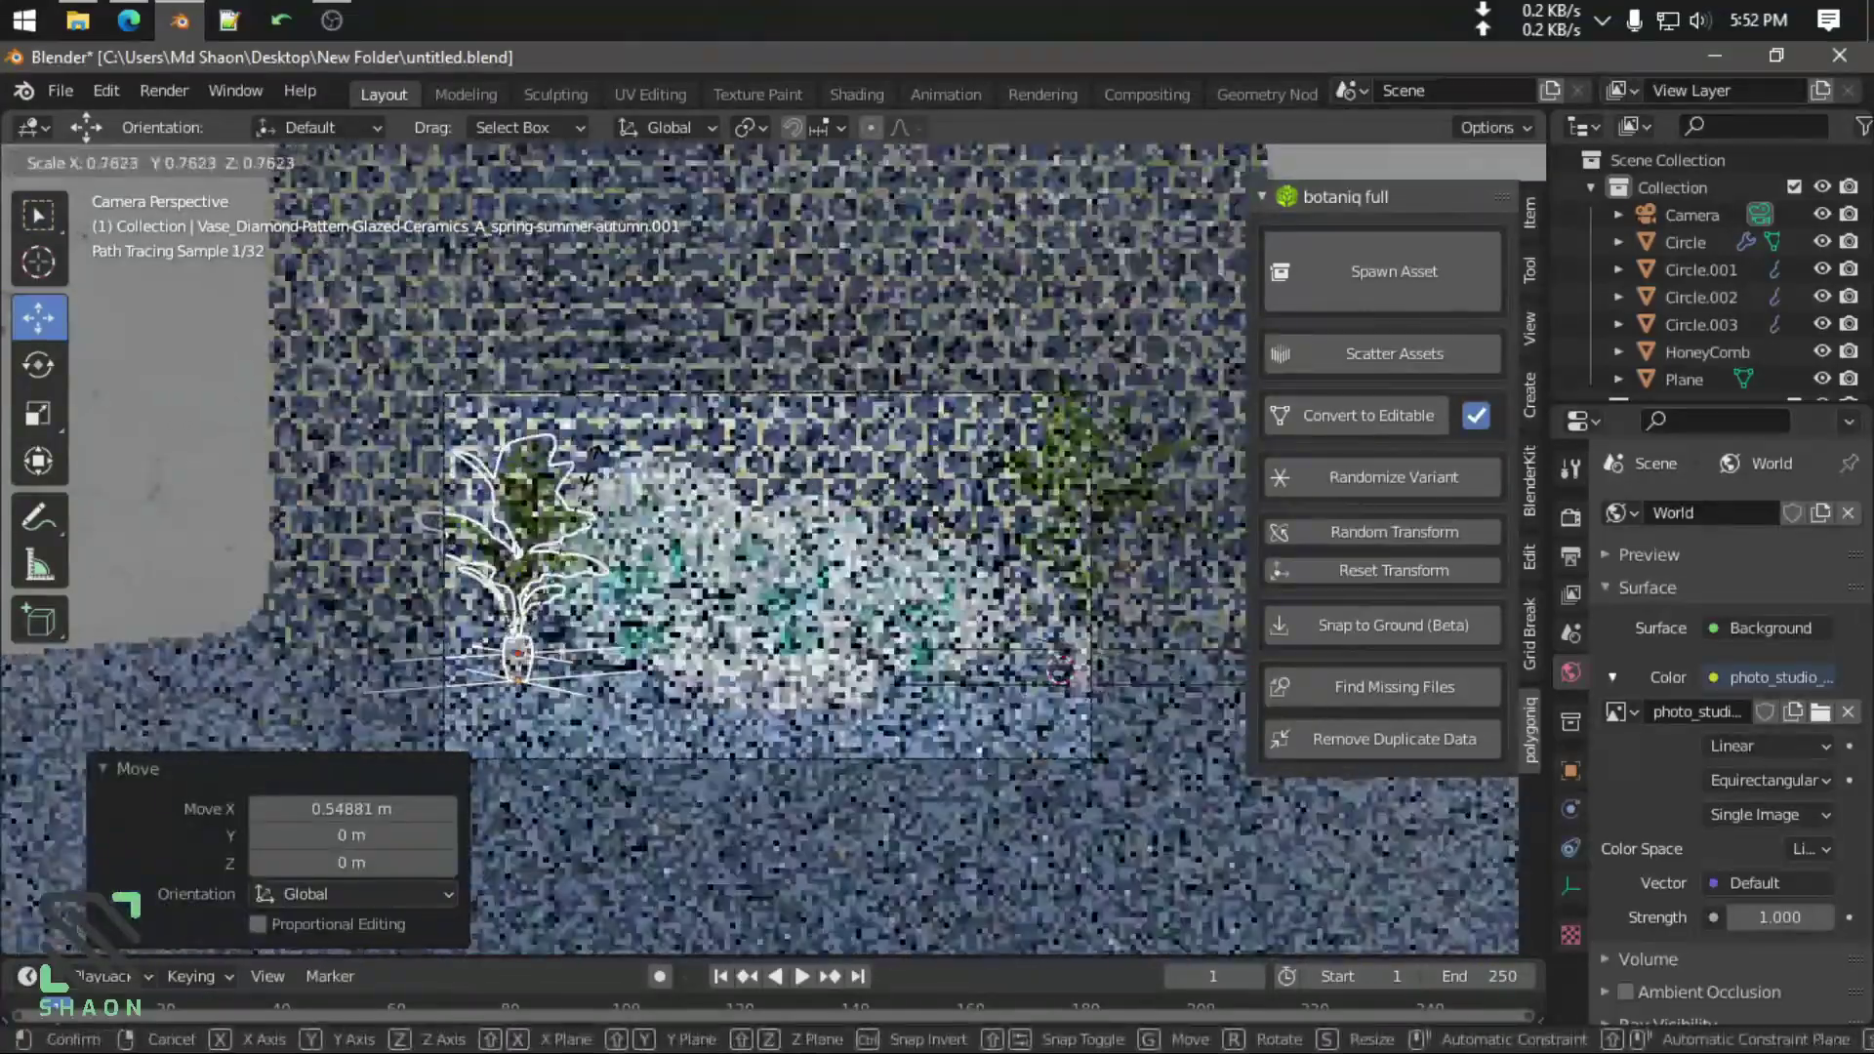
{"action": "left_click", "coordinate": [1081, 656]}
Scale the right palm and vase to 0.758 and shift them left toward the discs
{"action": "left_click", "coordinate": [1081, 542]}
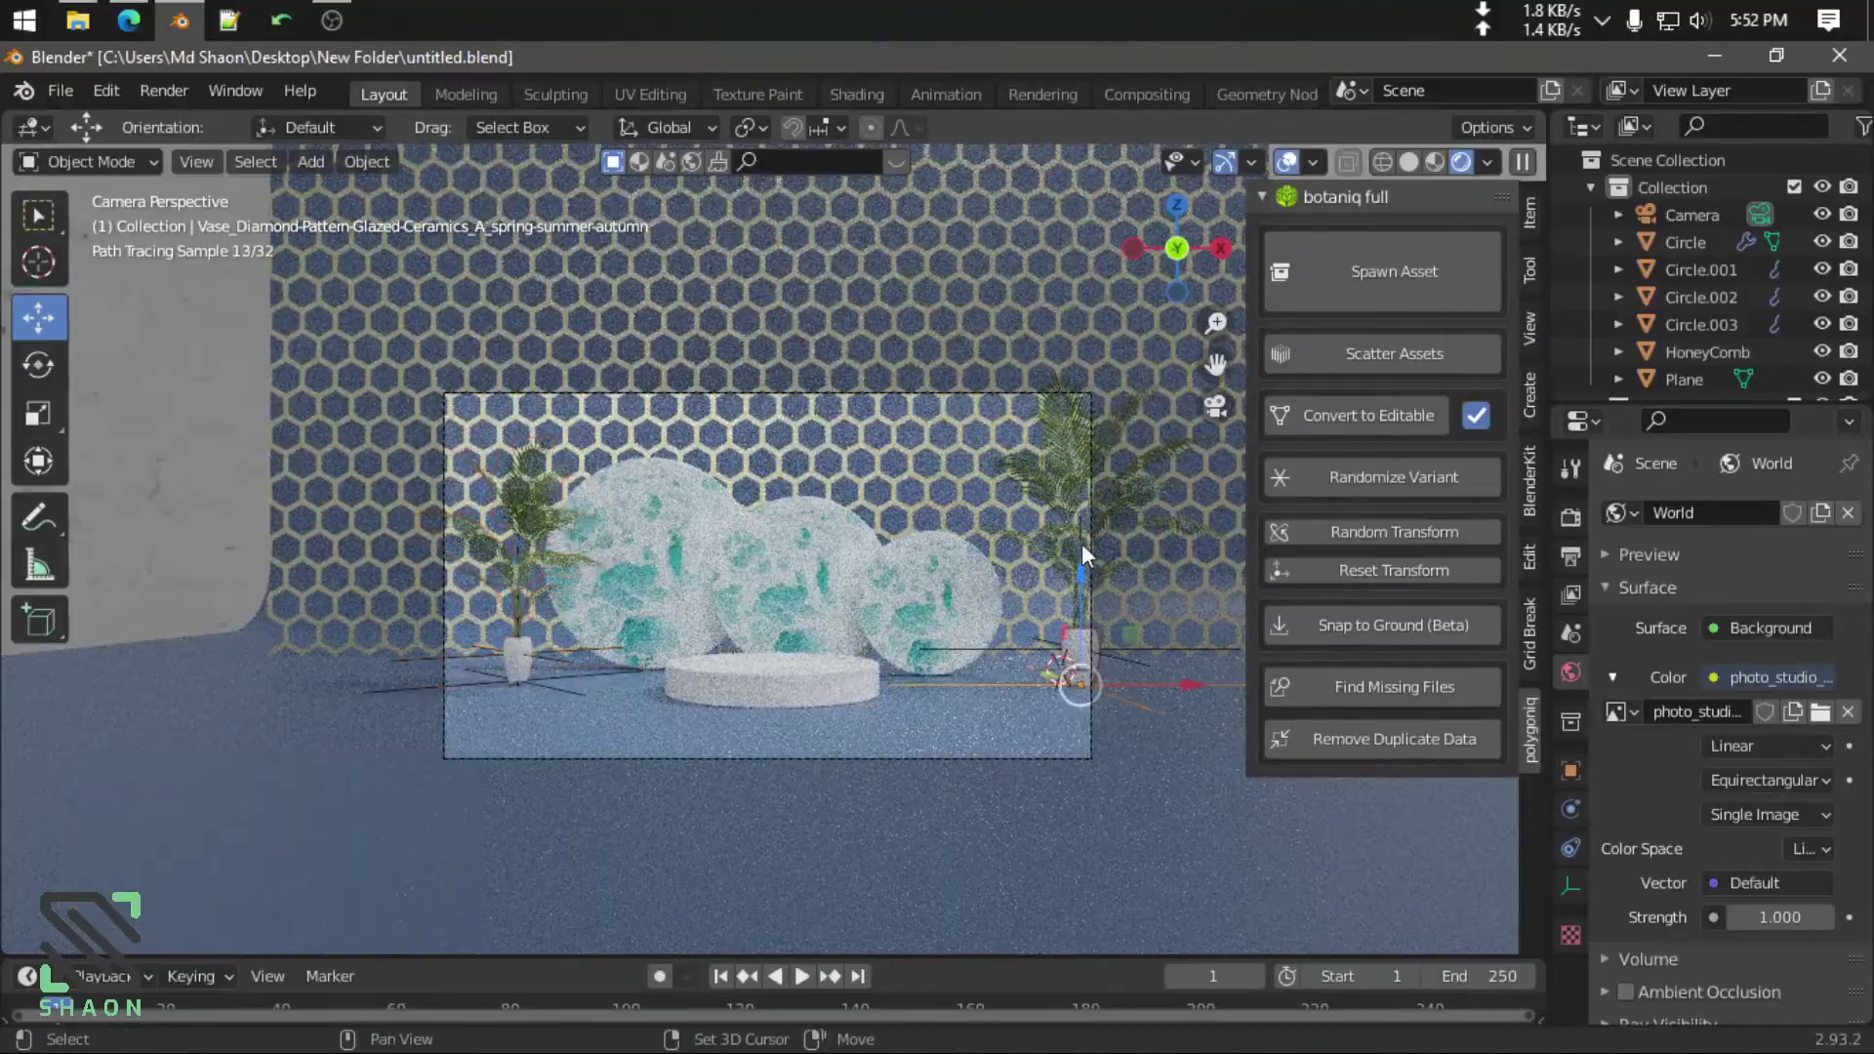
{"action": "left_click", "coordinate": [1105, 508]}
{"action": "key", "text": "s"}
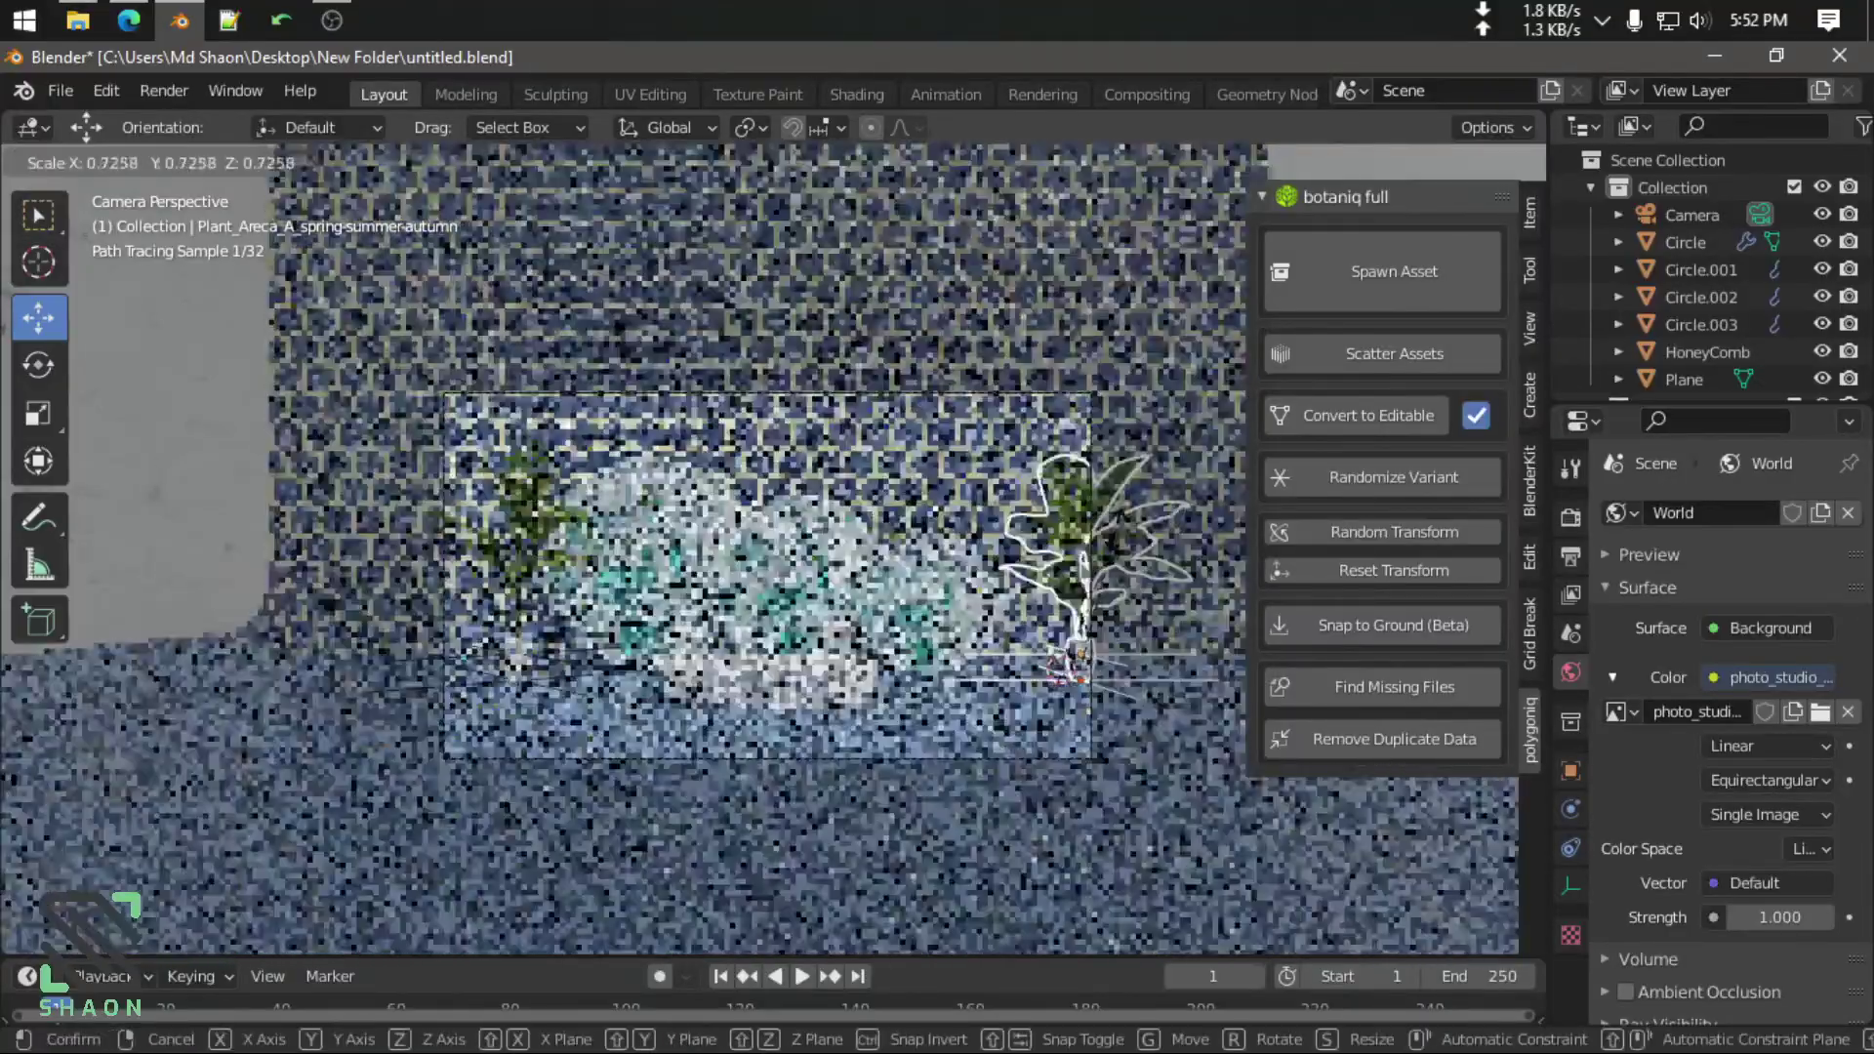
{"action": "left_click", "coordinate": [1115, 521]}
{"action": "left_click_drag", "start_coordinate": [1186, 669], "coordinate": [1125, 667]}
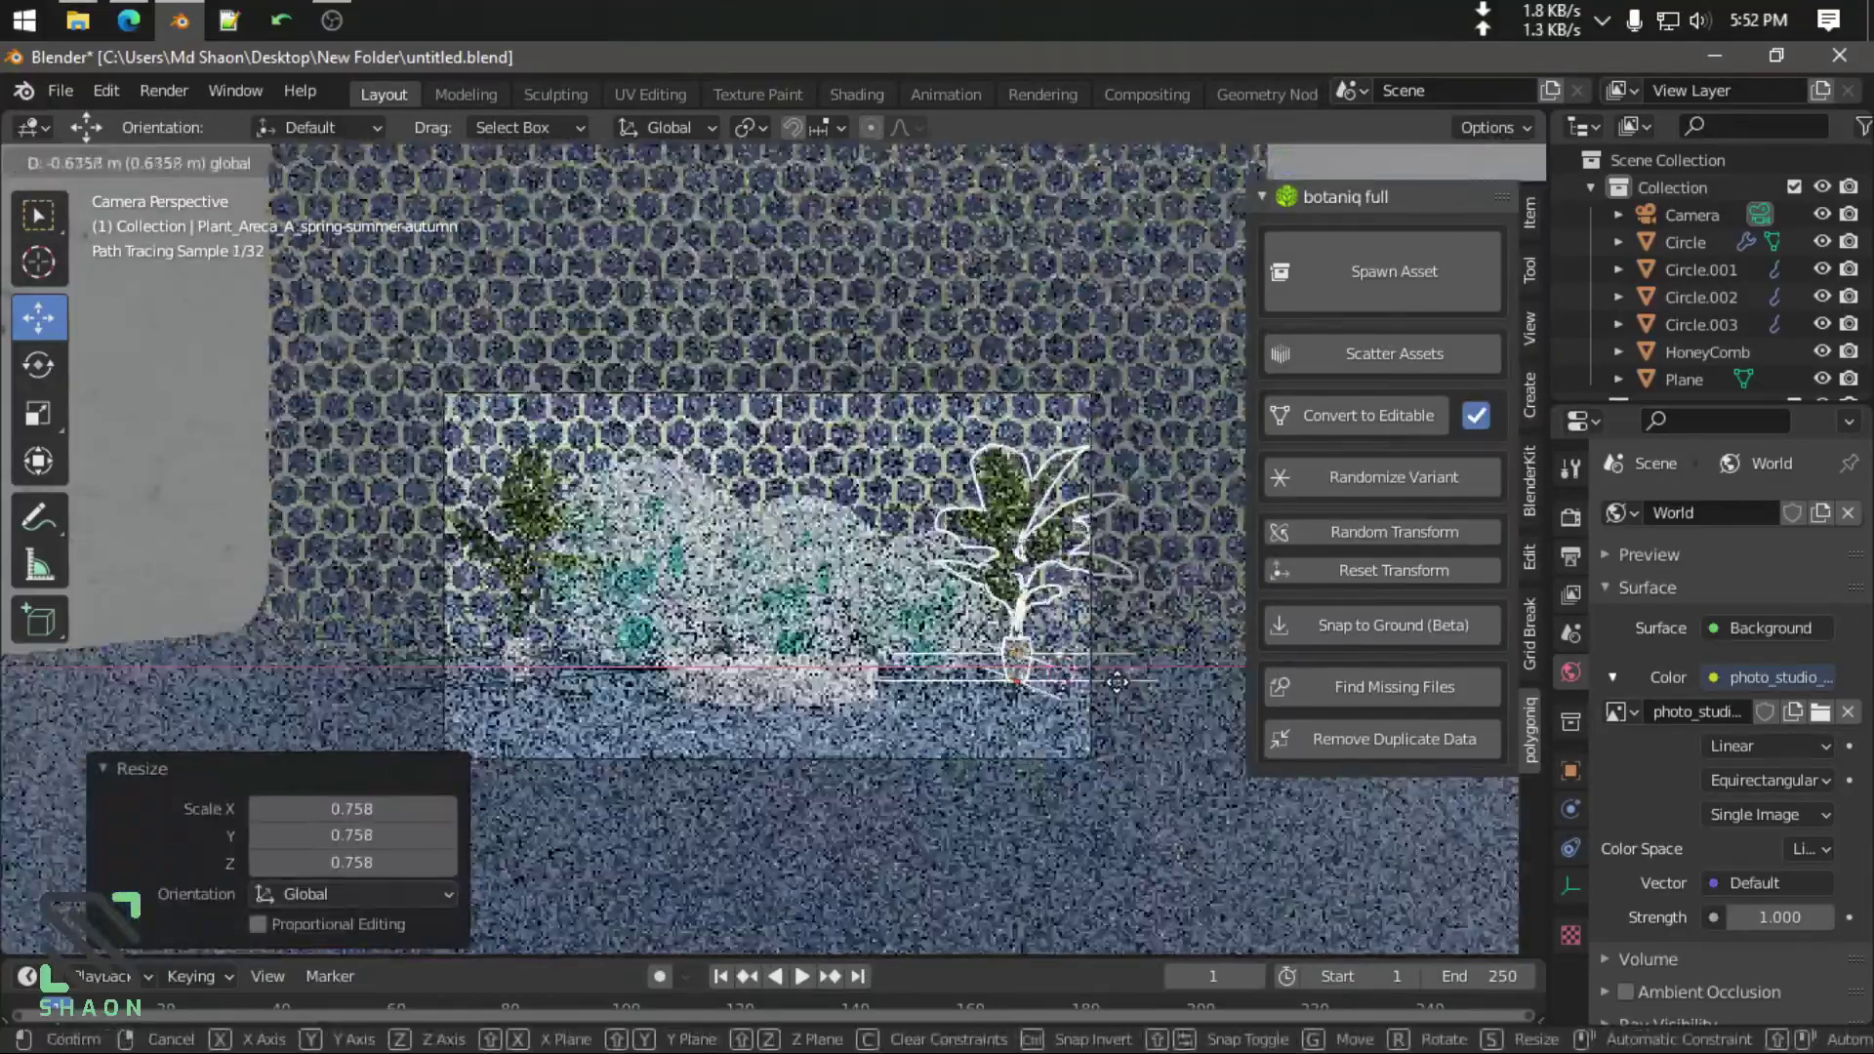
Select both potted palms, nudge them slightly into position, then select the floor plane
{"action": "left_click", "coordinate": [781, 530]}
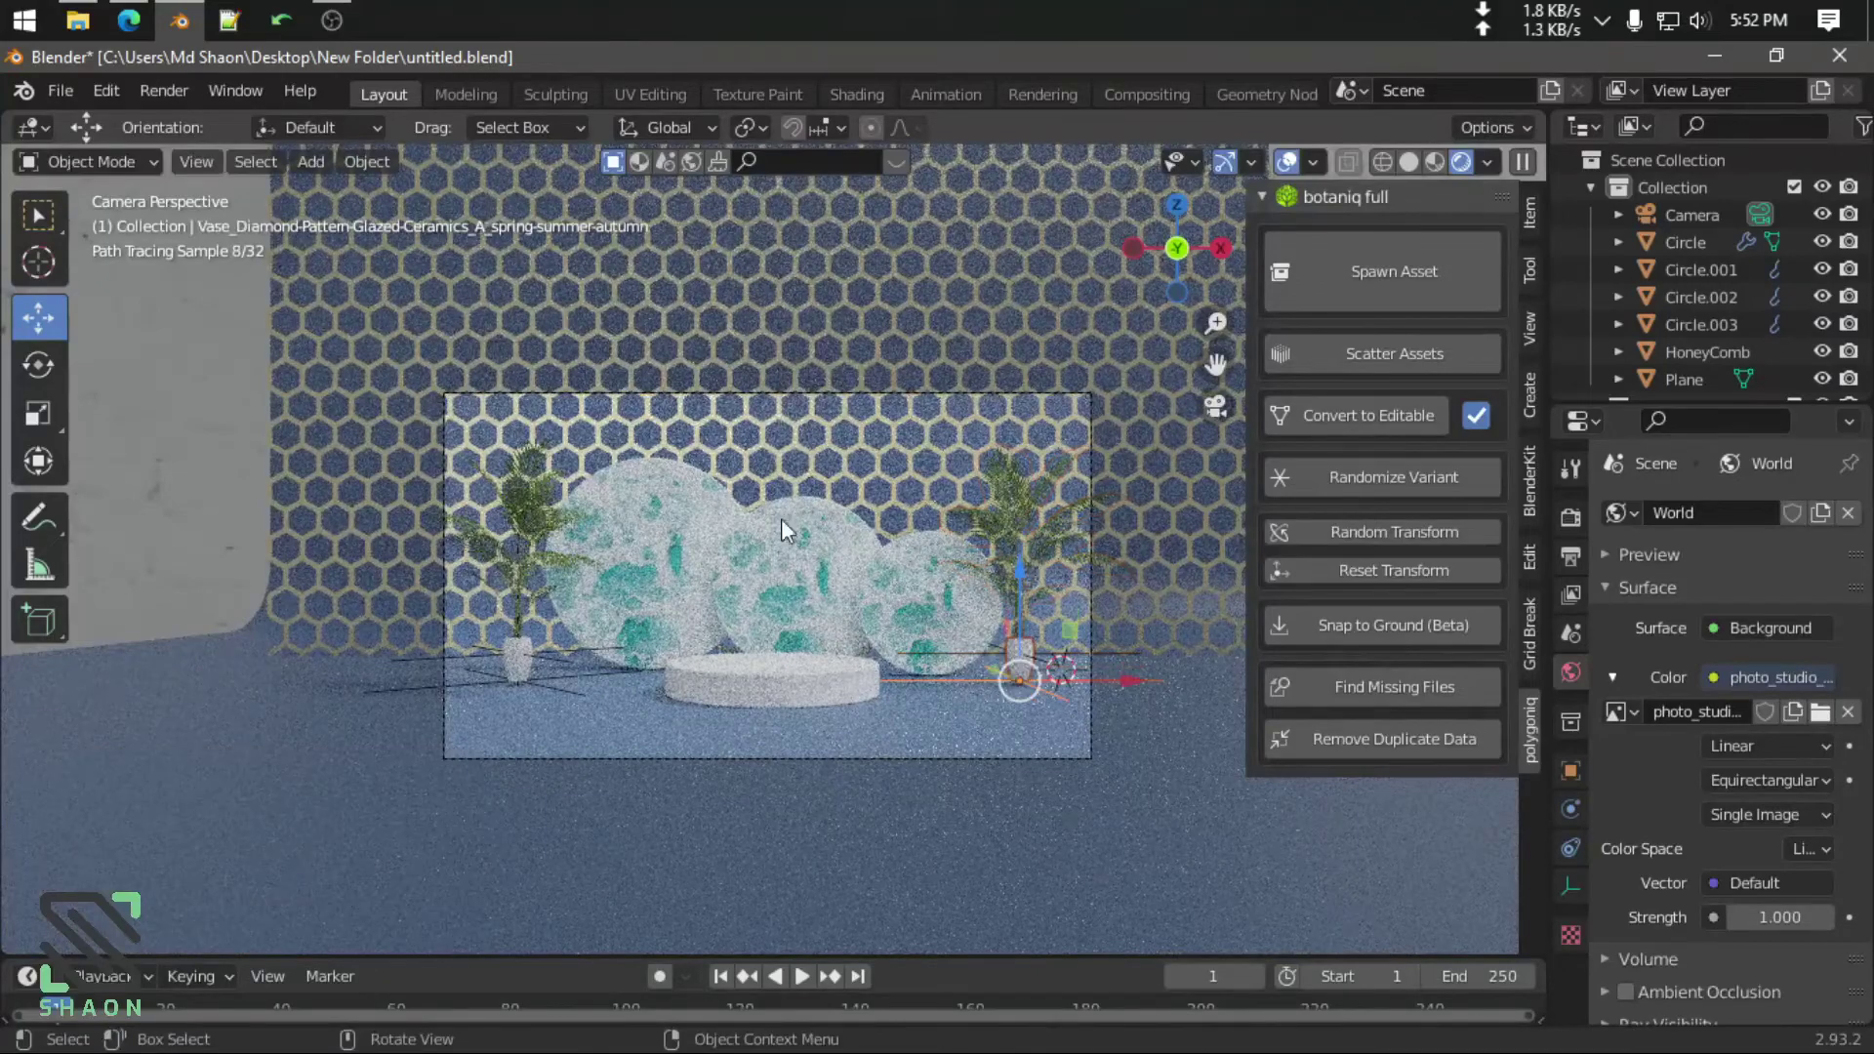
{"action": "left_click", "coordinate": [1016, 537]}
{"action": "left_click", "coordinate": [522, 485], "text": "shift"}
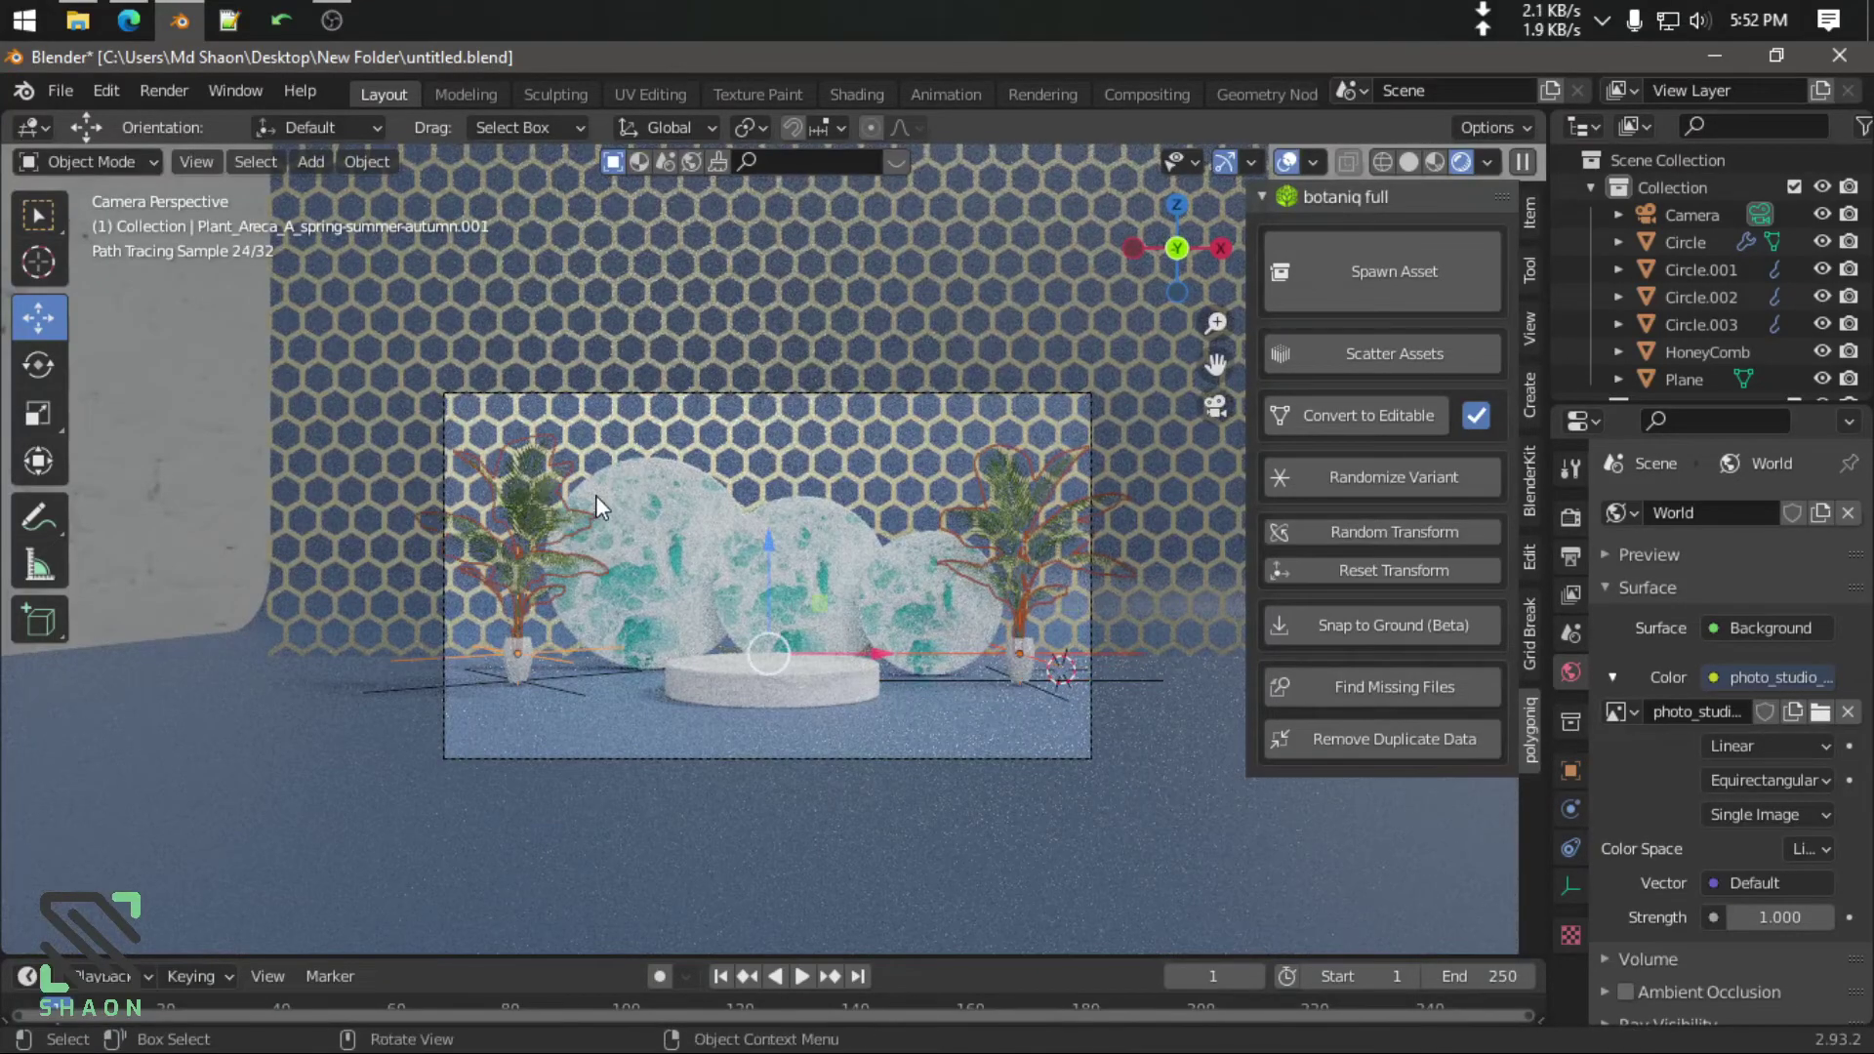
{"action": "left_click_drag", "start_coordinate": [769, 547], "coordinate": [769, 561]}
{"action": "left_click", "coordinate": [863, 854]}
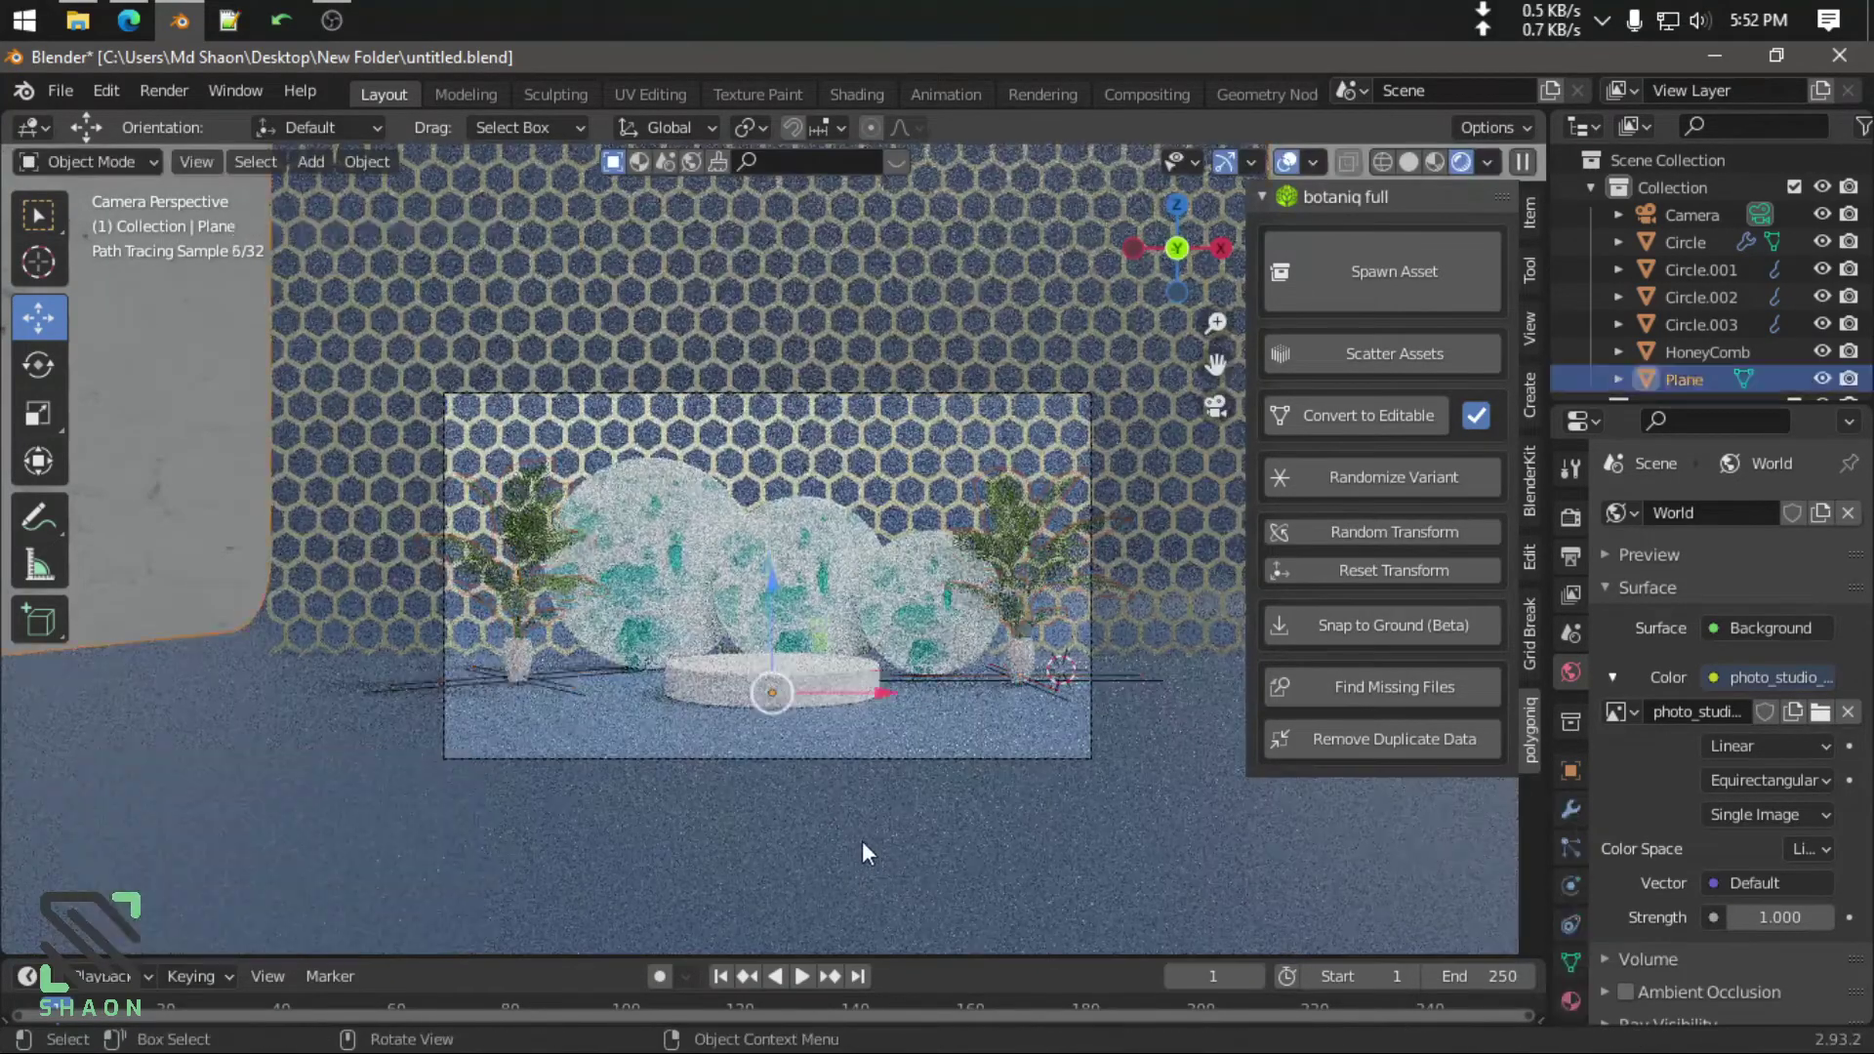
{"action": "scroll", "coordinate": [908, 756], "scroll_direction": "up", "scroll_amount": 2}
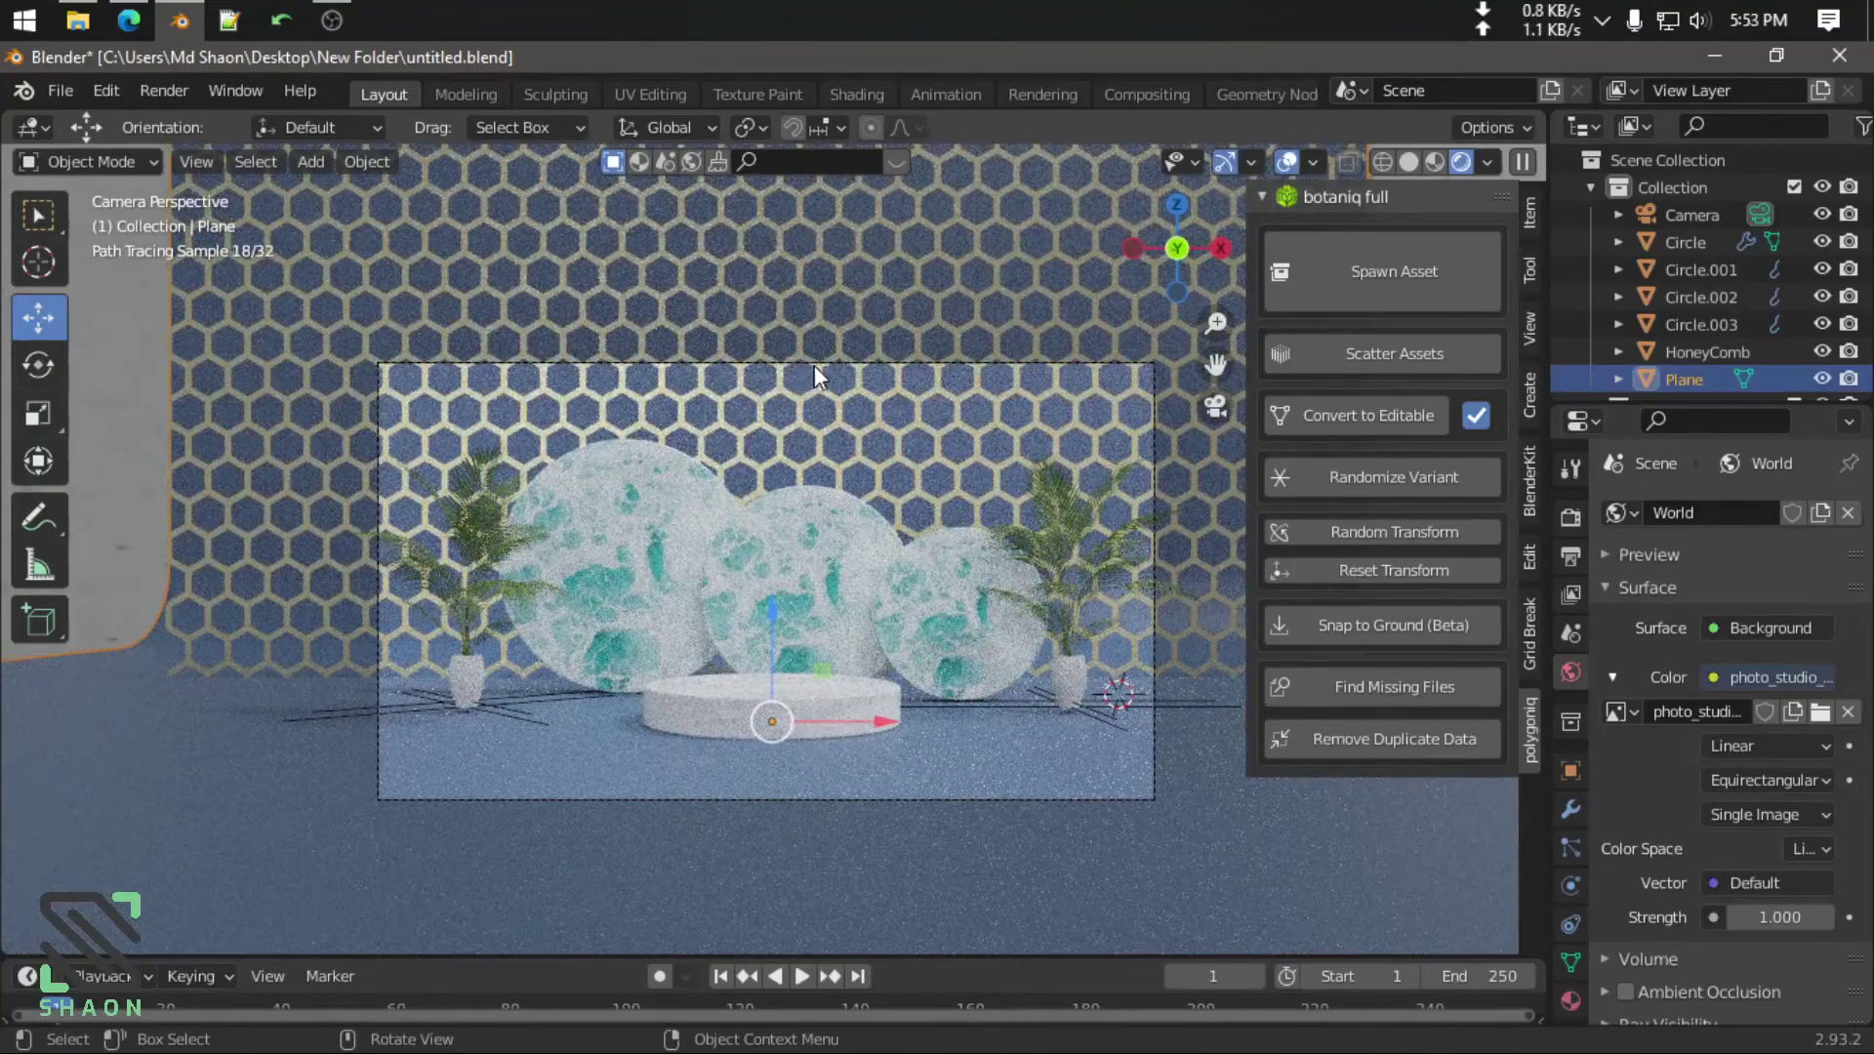
Nudge the camera about -0.03 m X and 0.08 m Y, then view from the top in Solid shading
{"action": "left_click_drag", "start_coordinate": [814, 365], "coordinate": [1154, 390]}
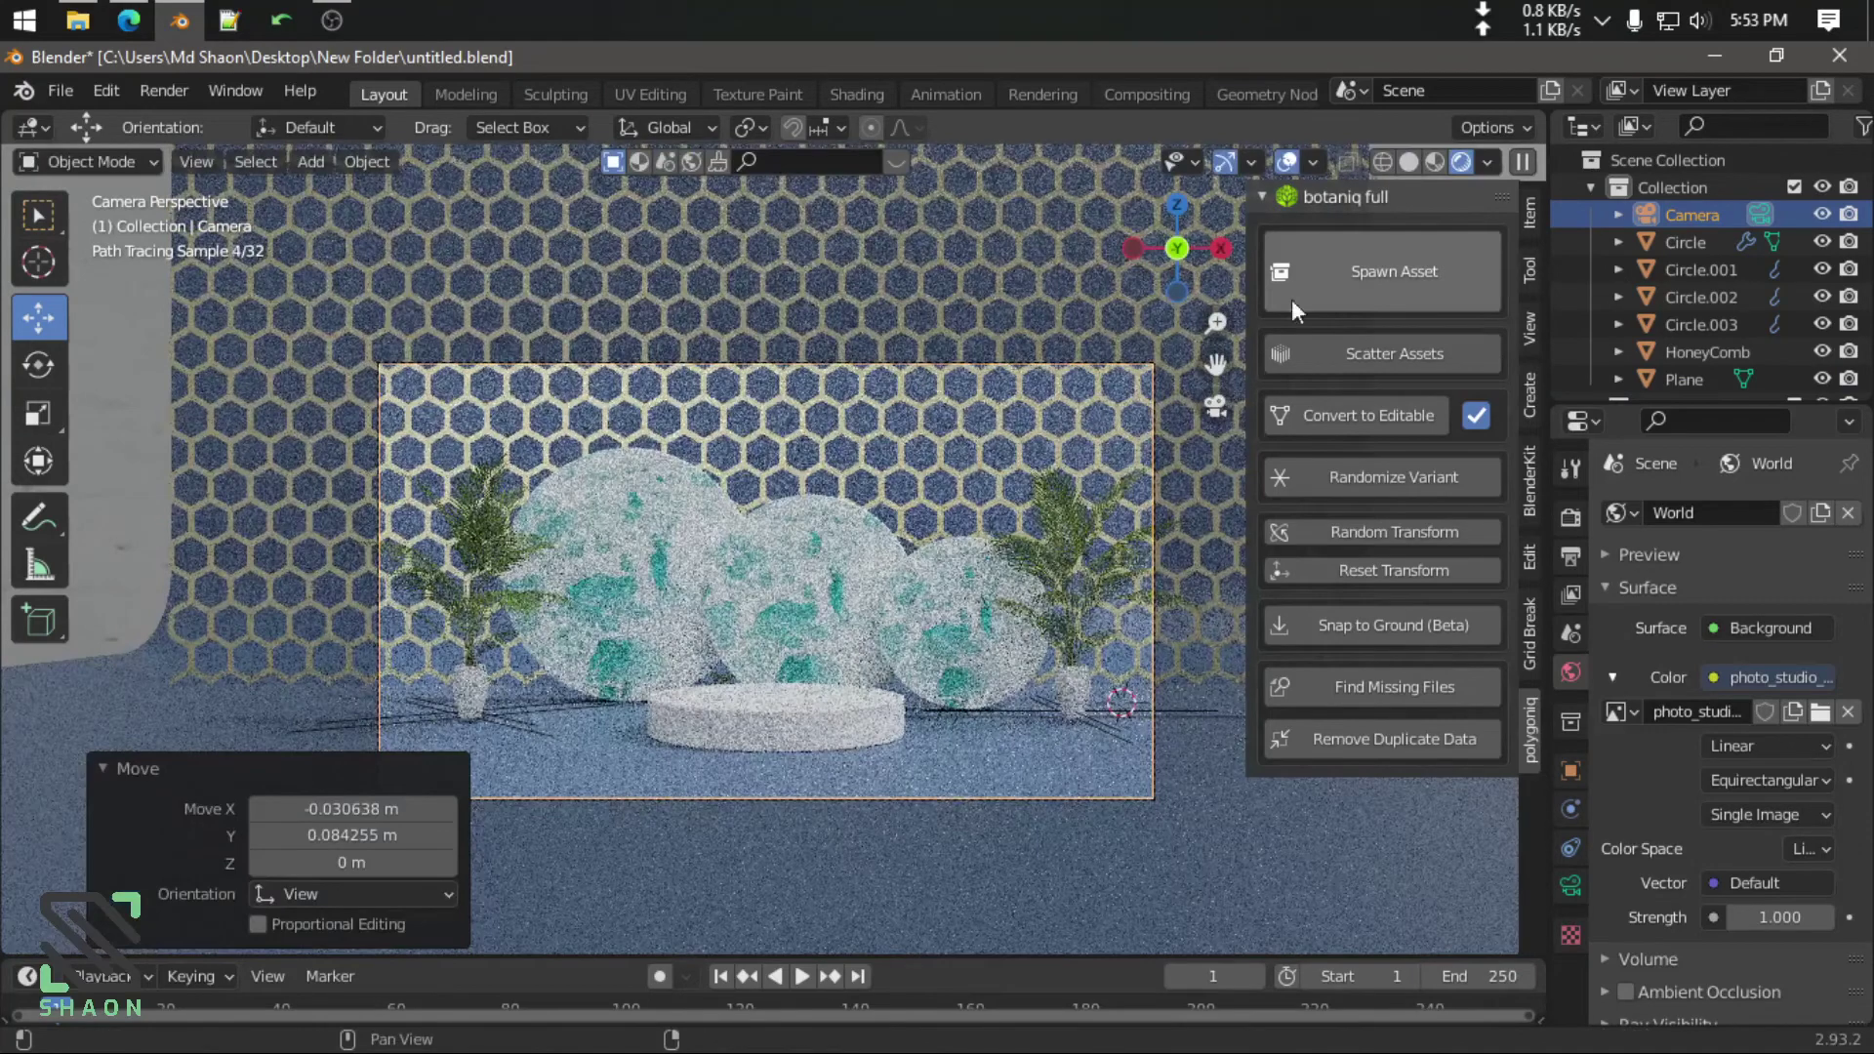
{"action": "left_click", "coordinate": [1408, 160]}
{"action": "mouse_move", "coordinate": [1062, 372]}
{"action": "middle_mouse_down"}
{"action": "mouse_move", "coordinate": [643, 536]}
{"action": "mouse_move", "coordinate": [693, 586]}
{"action": "mouse_move", "coordinate": [788, 589]}
{"action": "mouse_move", "coordinate": [887, 713]}
{"action": "middle_mouse_up"}
{"action": "key", "text": "KP_7"}
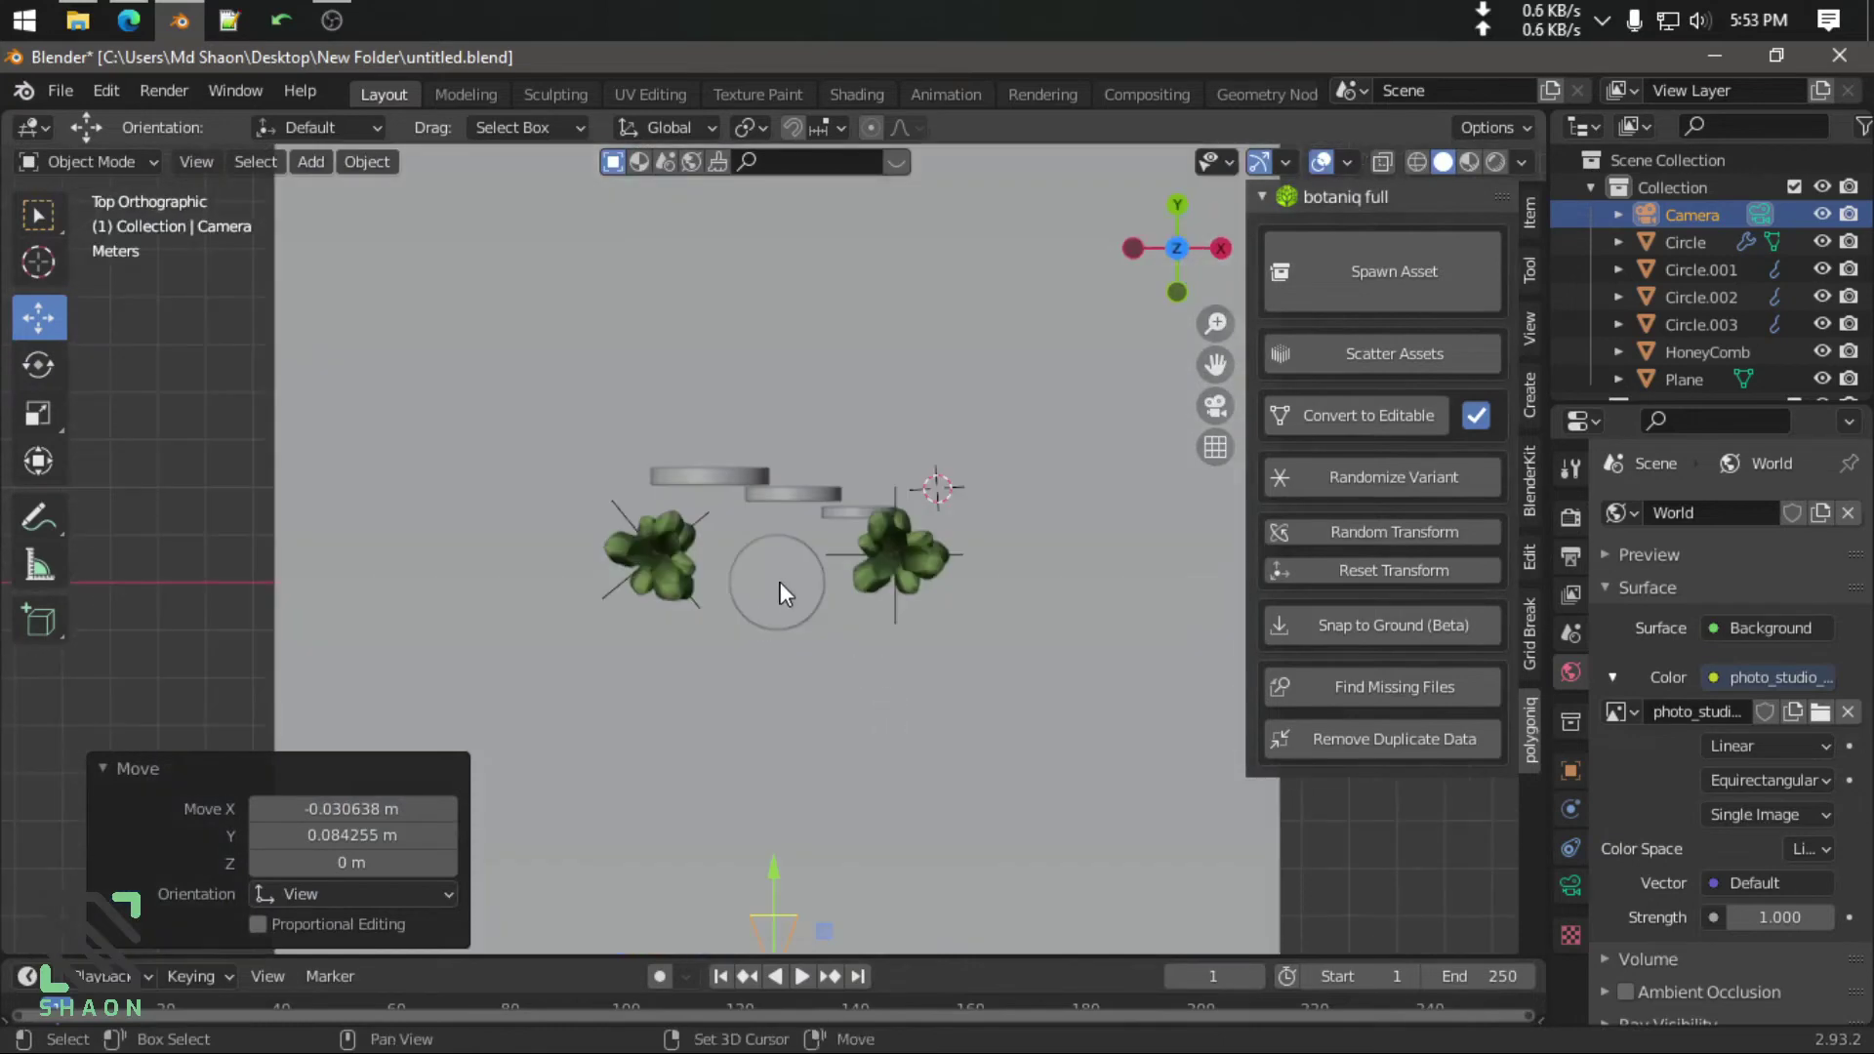
Add an area light, raise it above the scene and scale it about threefold
{"action": "right_click", "coordinate": [775, 580], "text": "shift"}
{"action": "key", "text": "shift+a"}
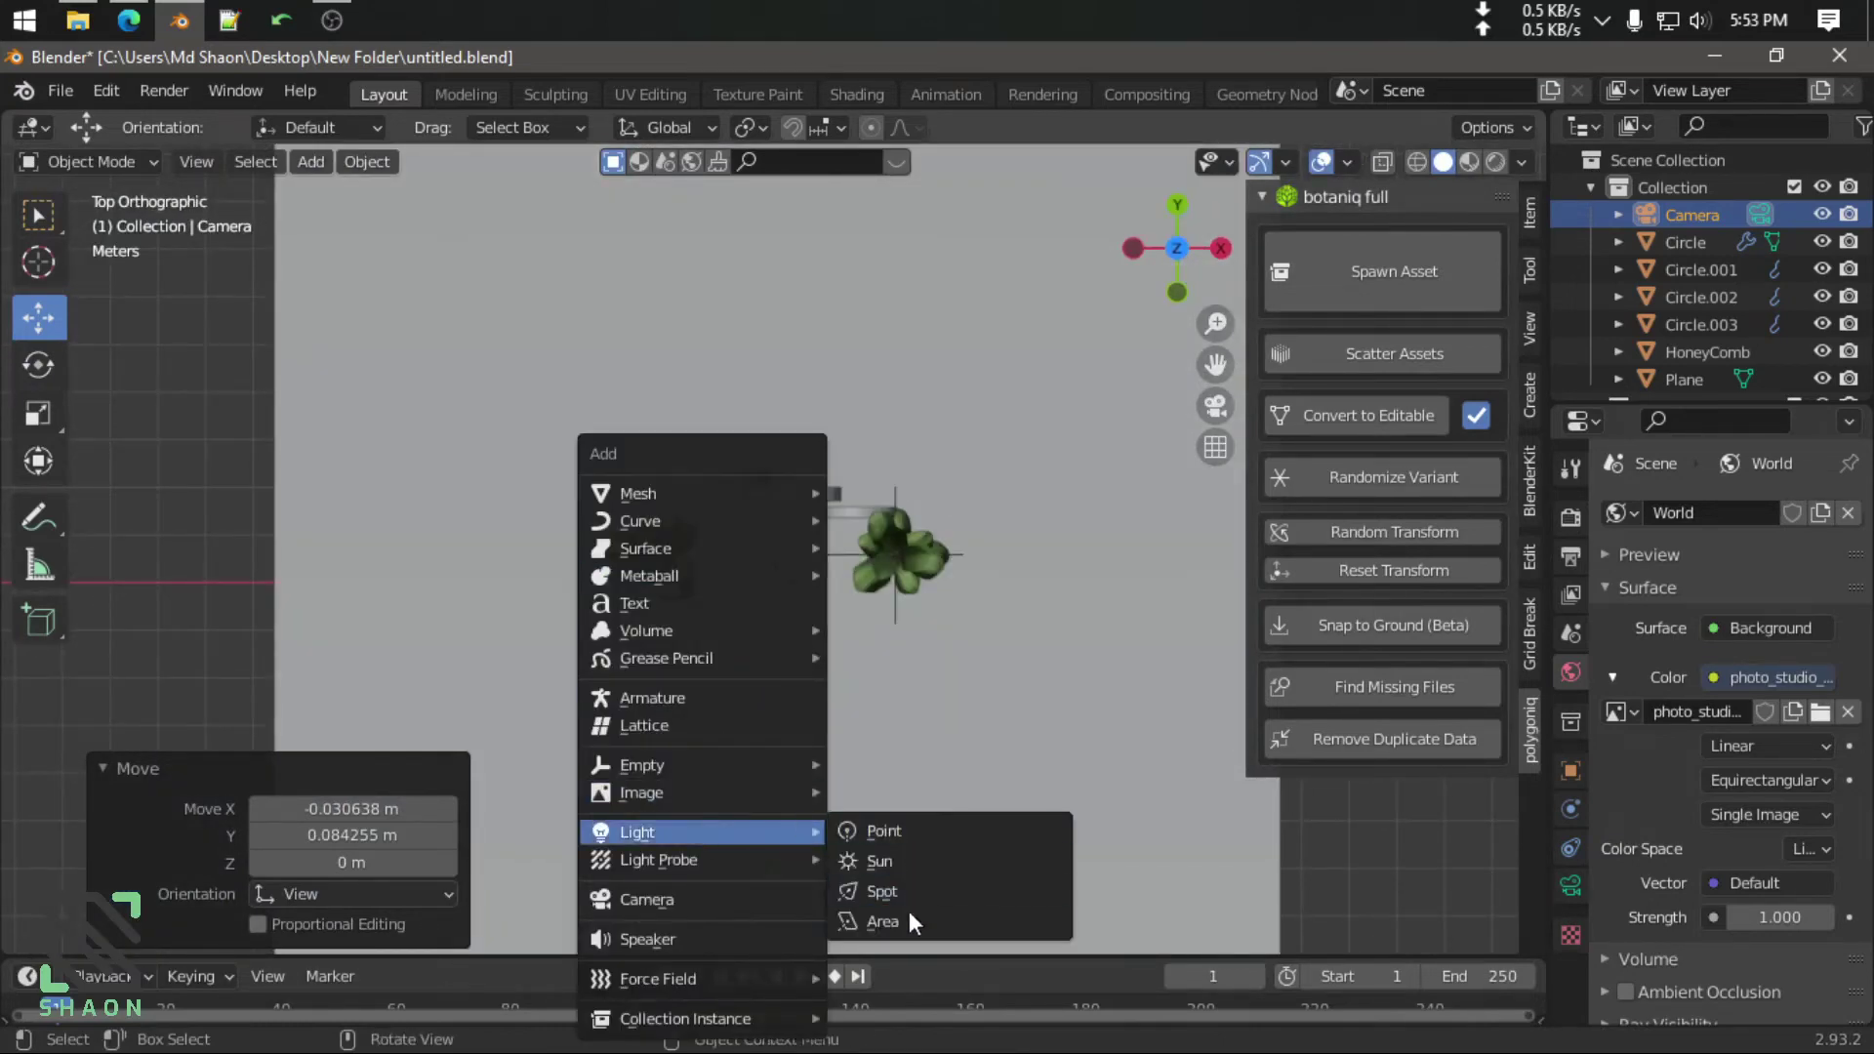
{"action": "left_click", "coordinate": [909, 918]}
{"action": "mouse_move", "coordinate": [1009, 878]}
{"action": "middle_mouse_down"}
{"action": "mouse_move", "coordinate": [841, 554]}
{"action": "mouse_move", "coordinate": [843, 635]}
{"action": "middle_mouse_up"}
{"action": "key", "text": "g"}
{"action": "key", "text": "z"}
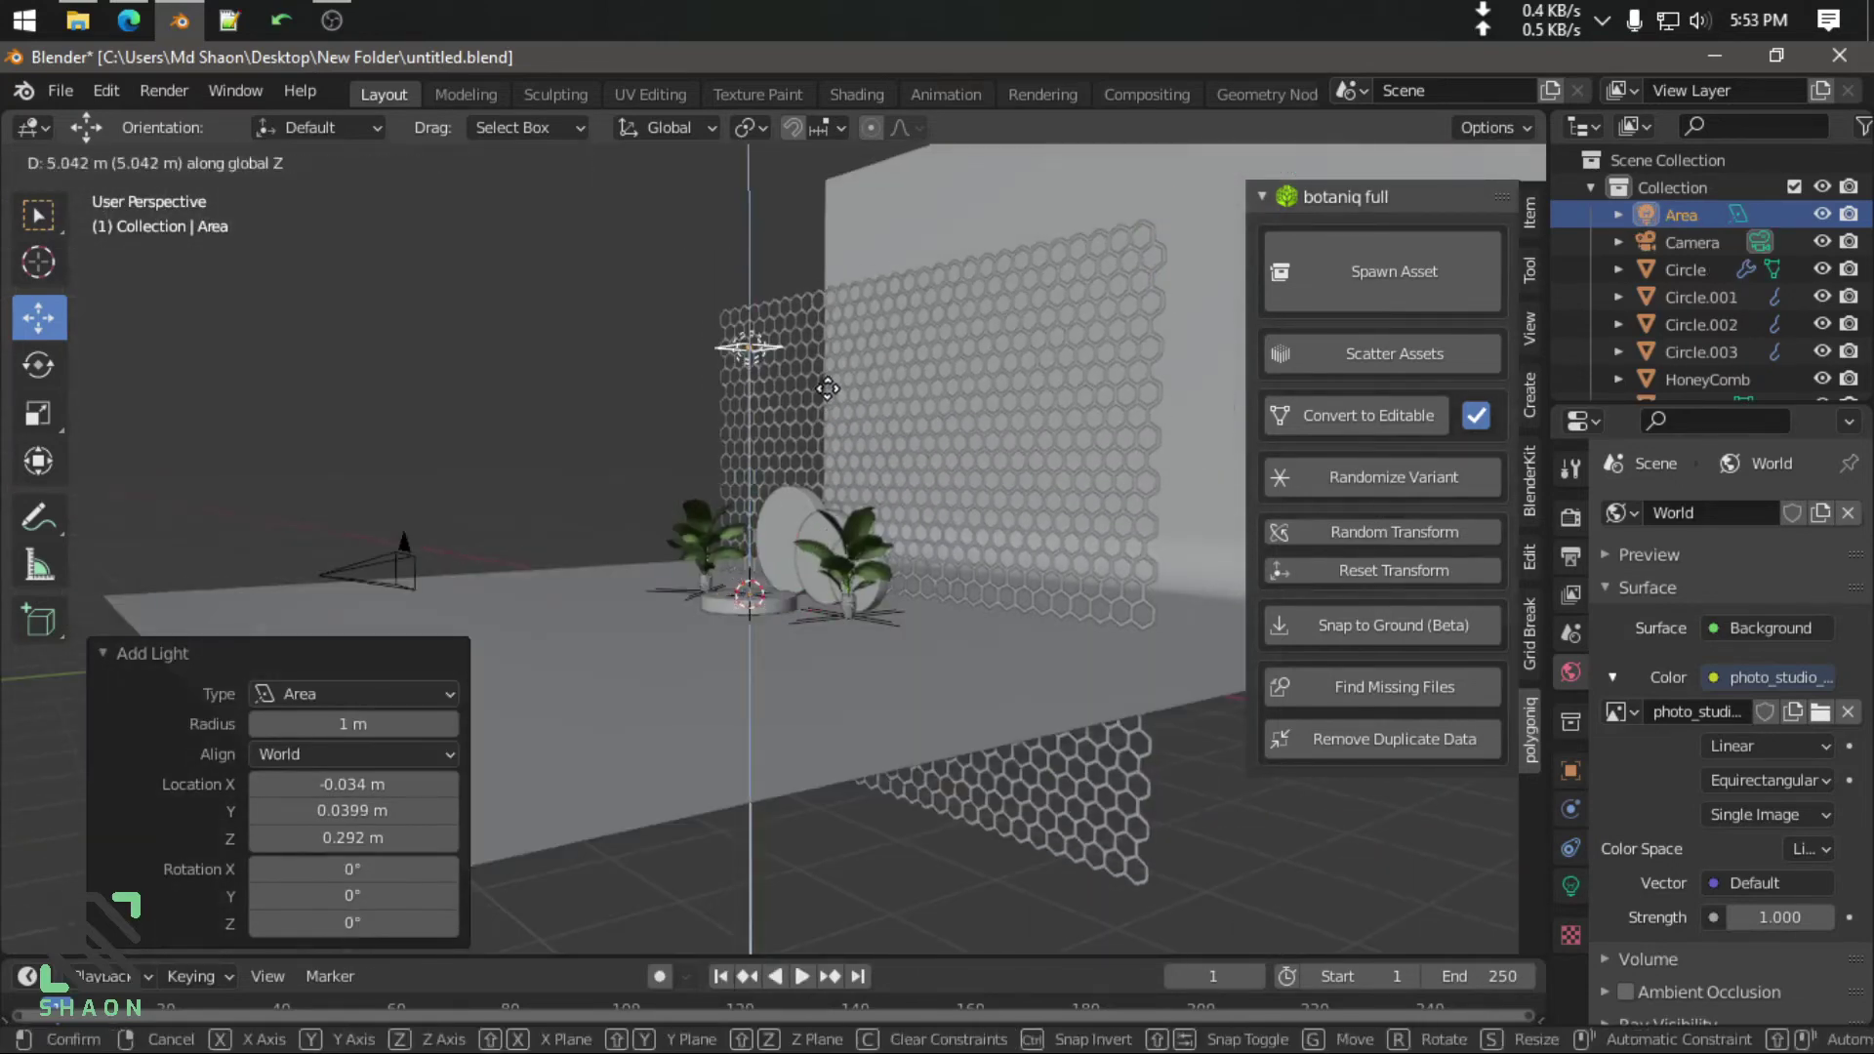
{"action": "left_click", "coordinate": [827, 388]}
{"action": "key", "text": "s"}
{"action": "left_click", "coordinate": [18, 171]}
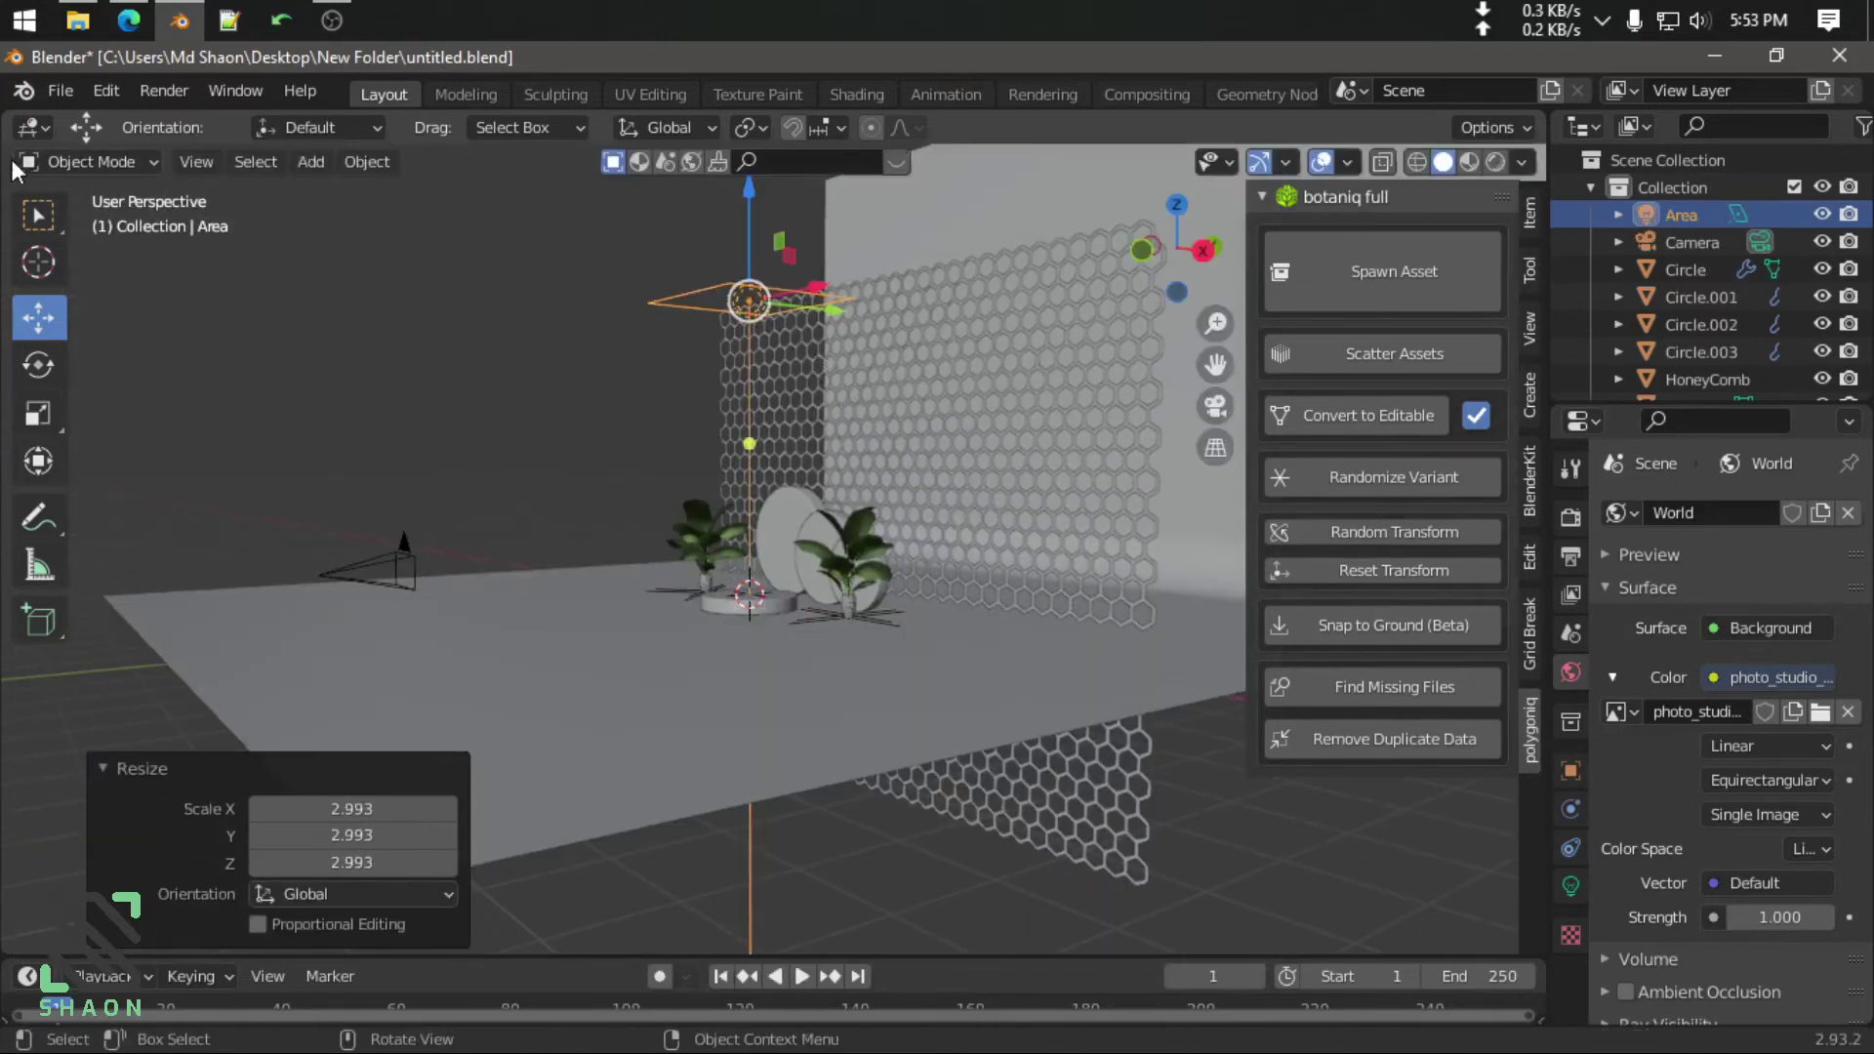
In Right view, tilt the area light toward the discs and place it in front and above
{"action": "key", "text": "KP_3"}
{"action": "key", "text": "r"}
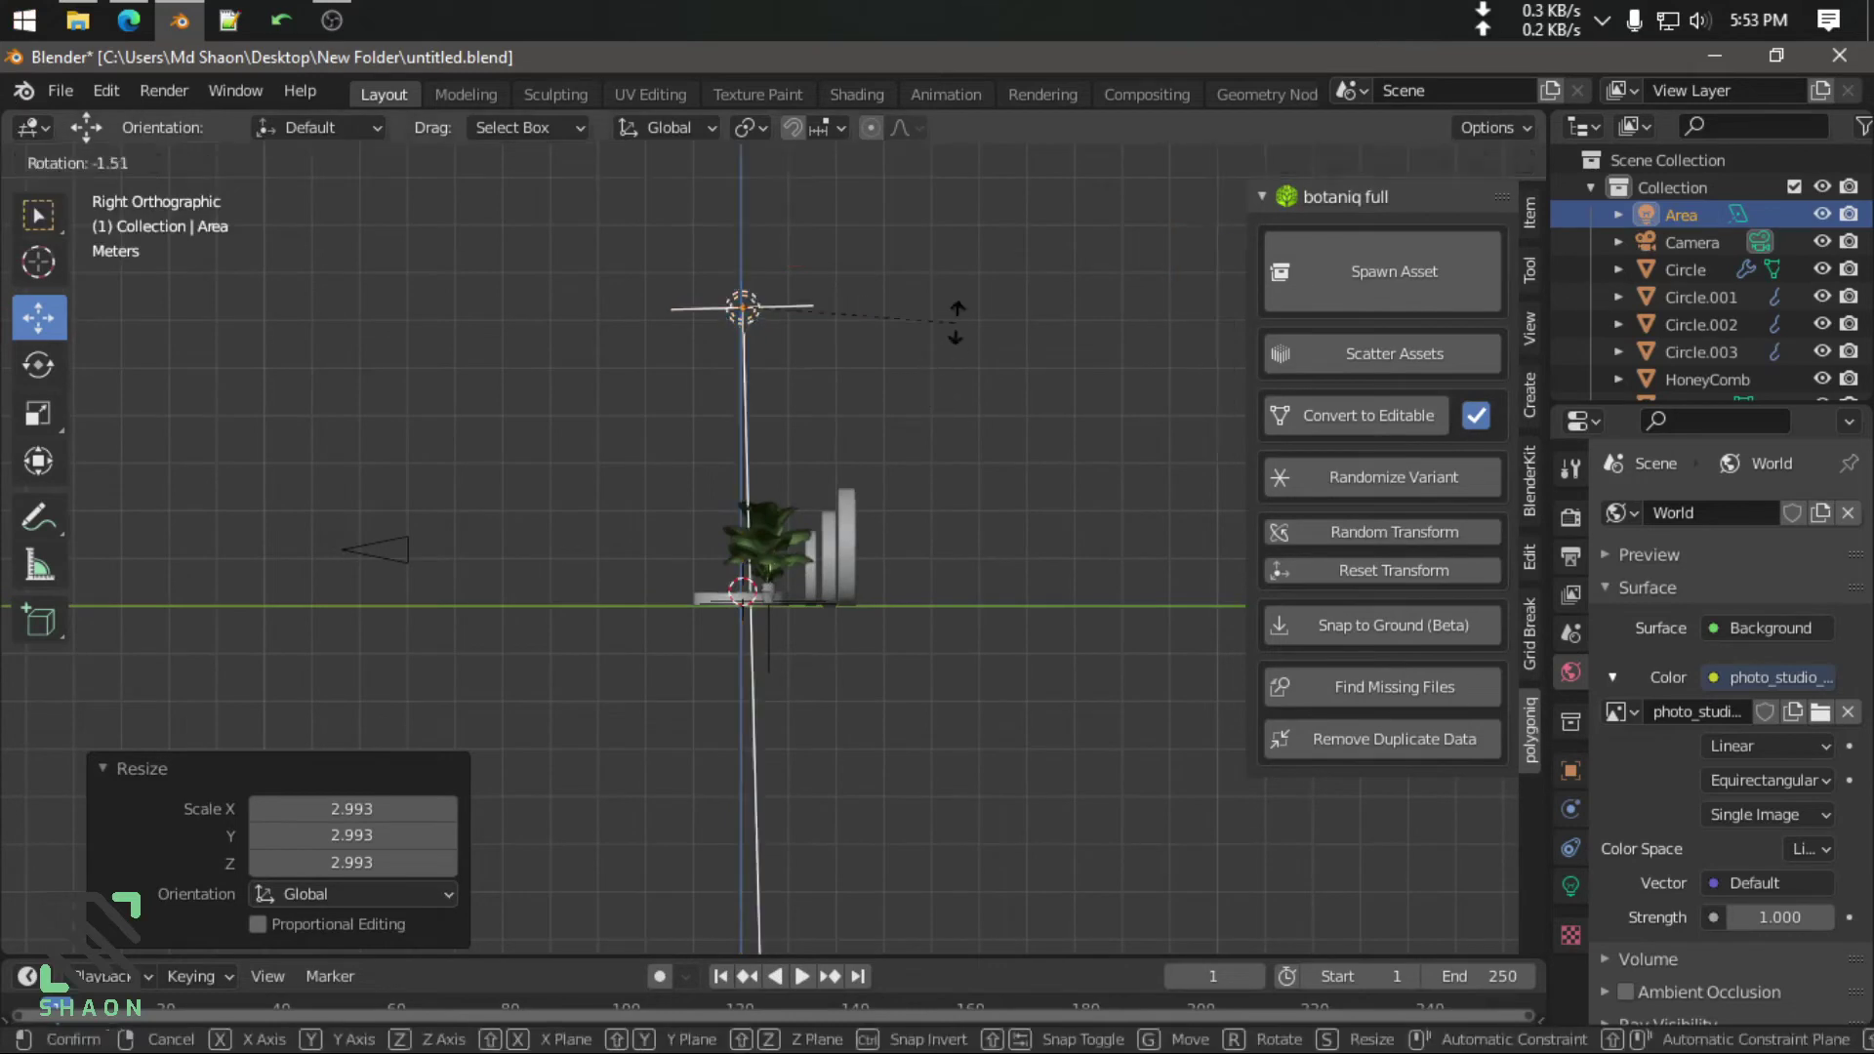
{"action": "left_click", "coordinate": [868, 136]}
{"action": "key", "text": "g"}
{"action": "left_click", "coordinate": [674, 117]}
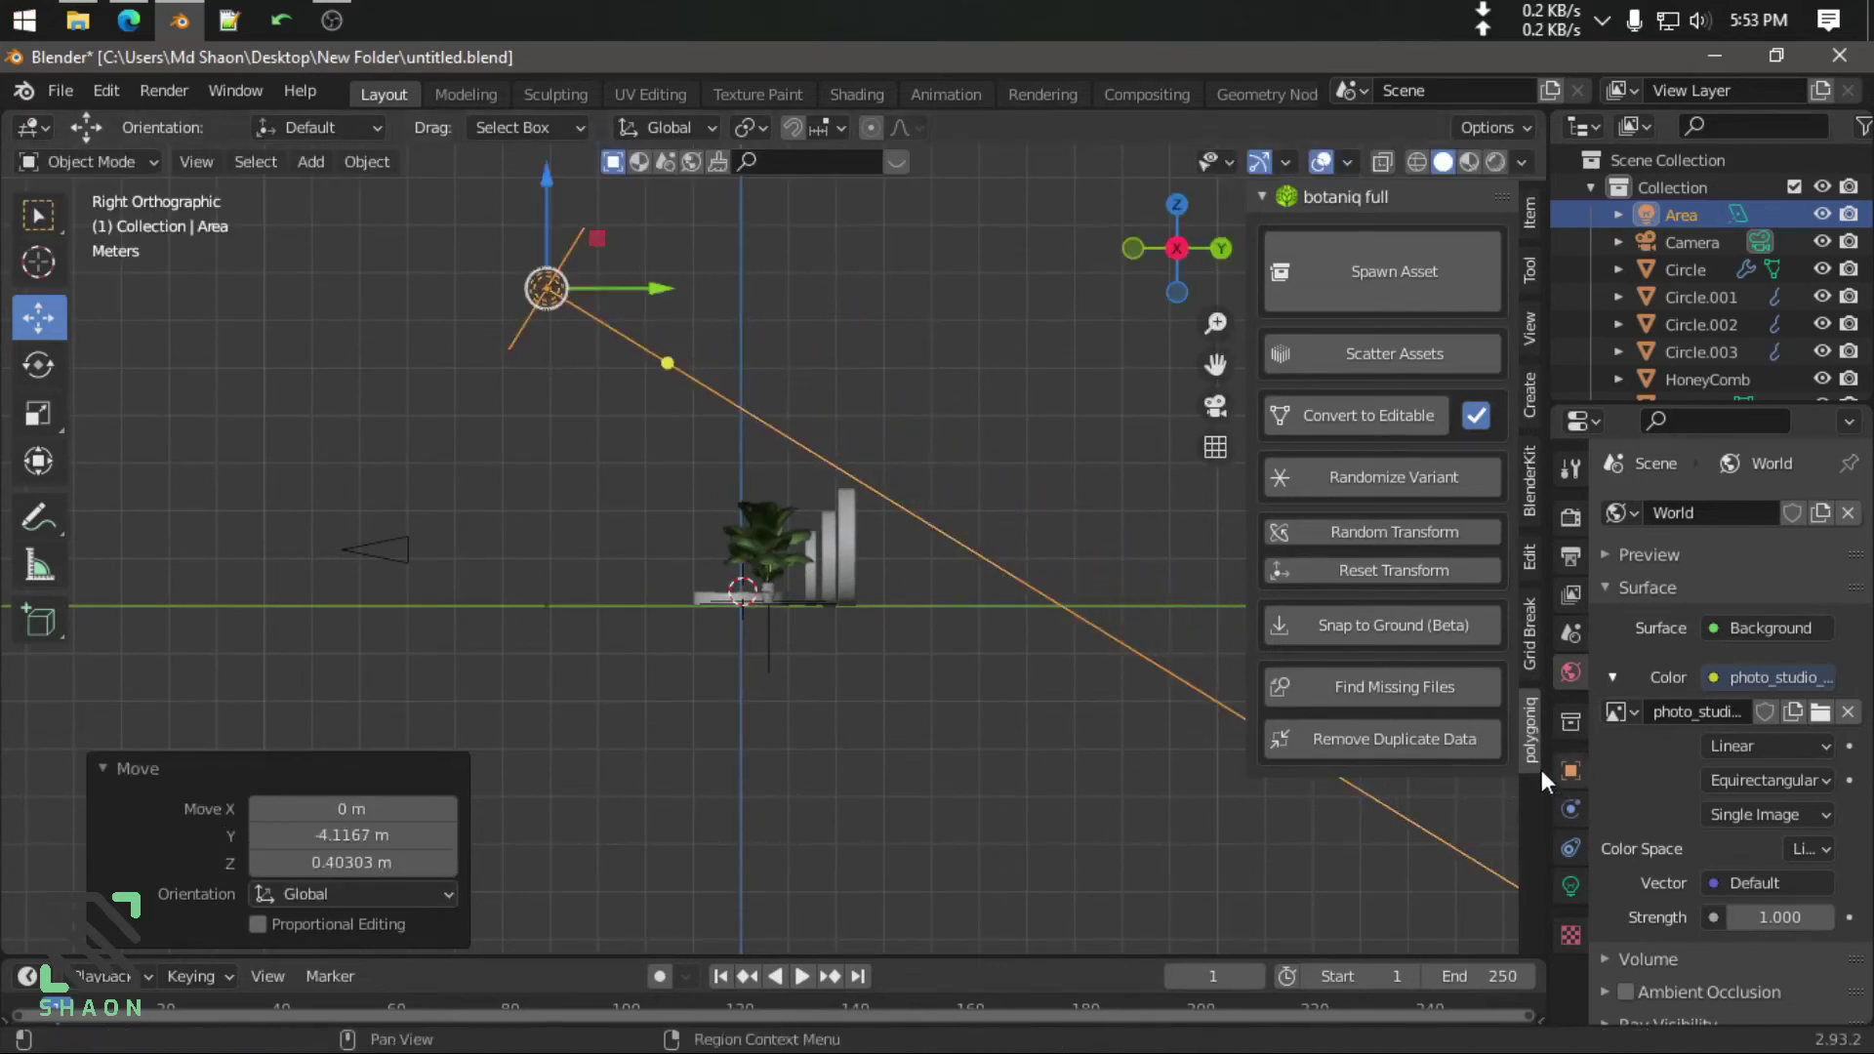
Set the area light's power to 200 W and look through the camera
{"action": "left_click", "coordinate": [1568, 886]}
{"action": "left_click", "coordinate": [1769, 693]}
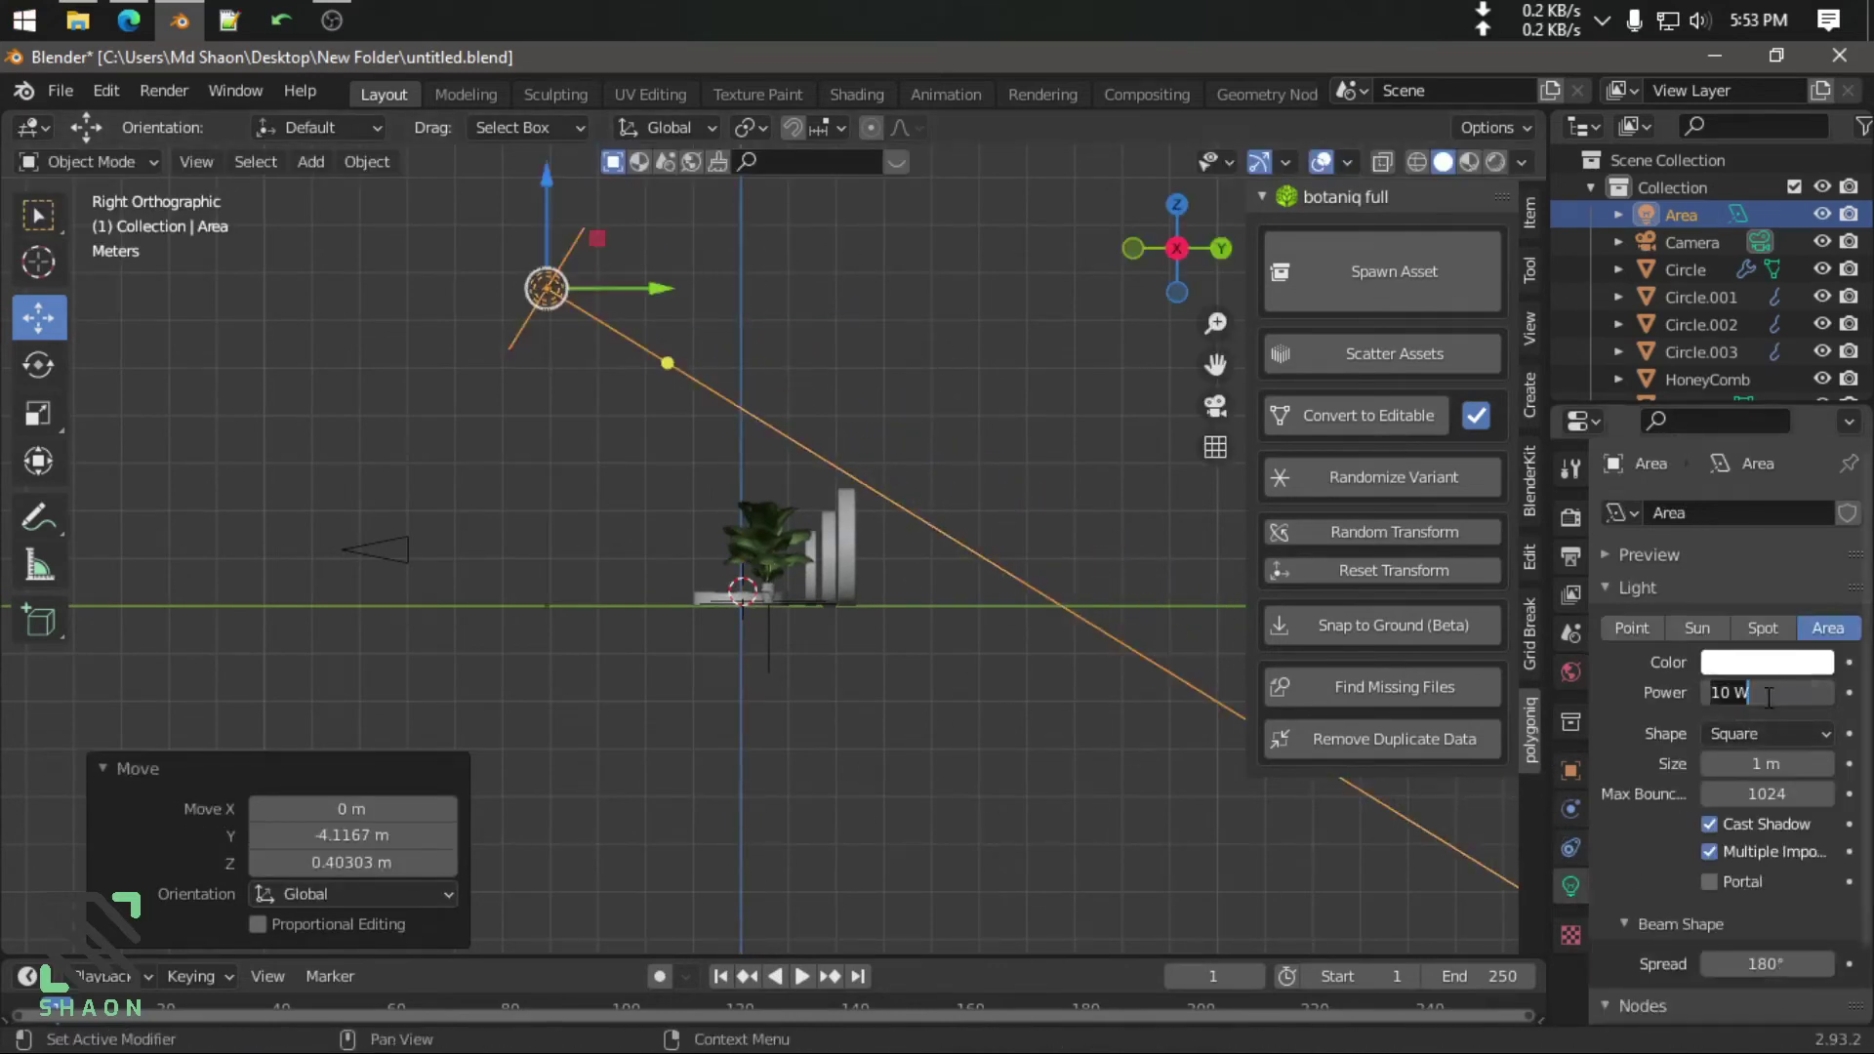
{"action": "type", "text": "200"}
{"action": "key", "text": "Return"}
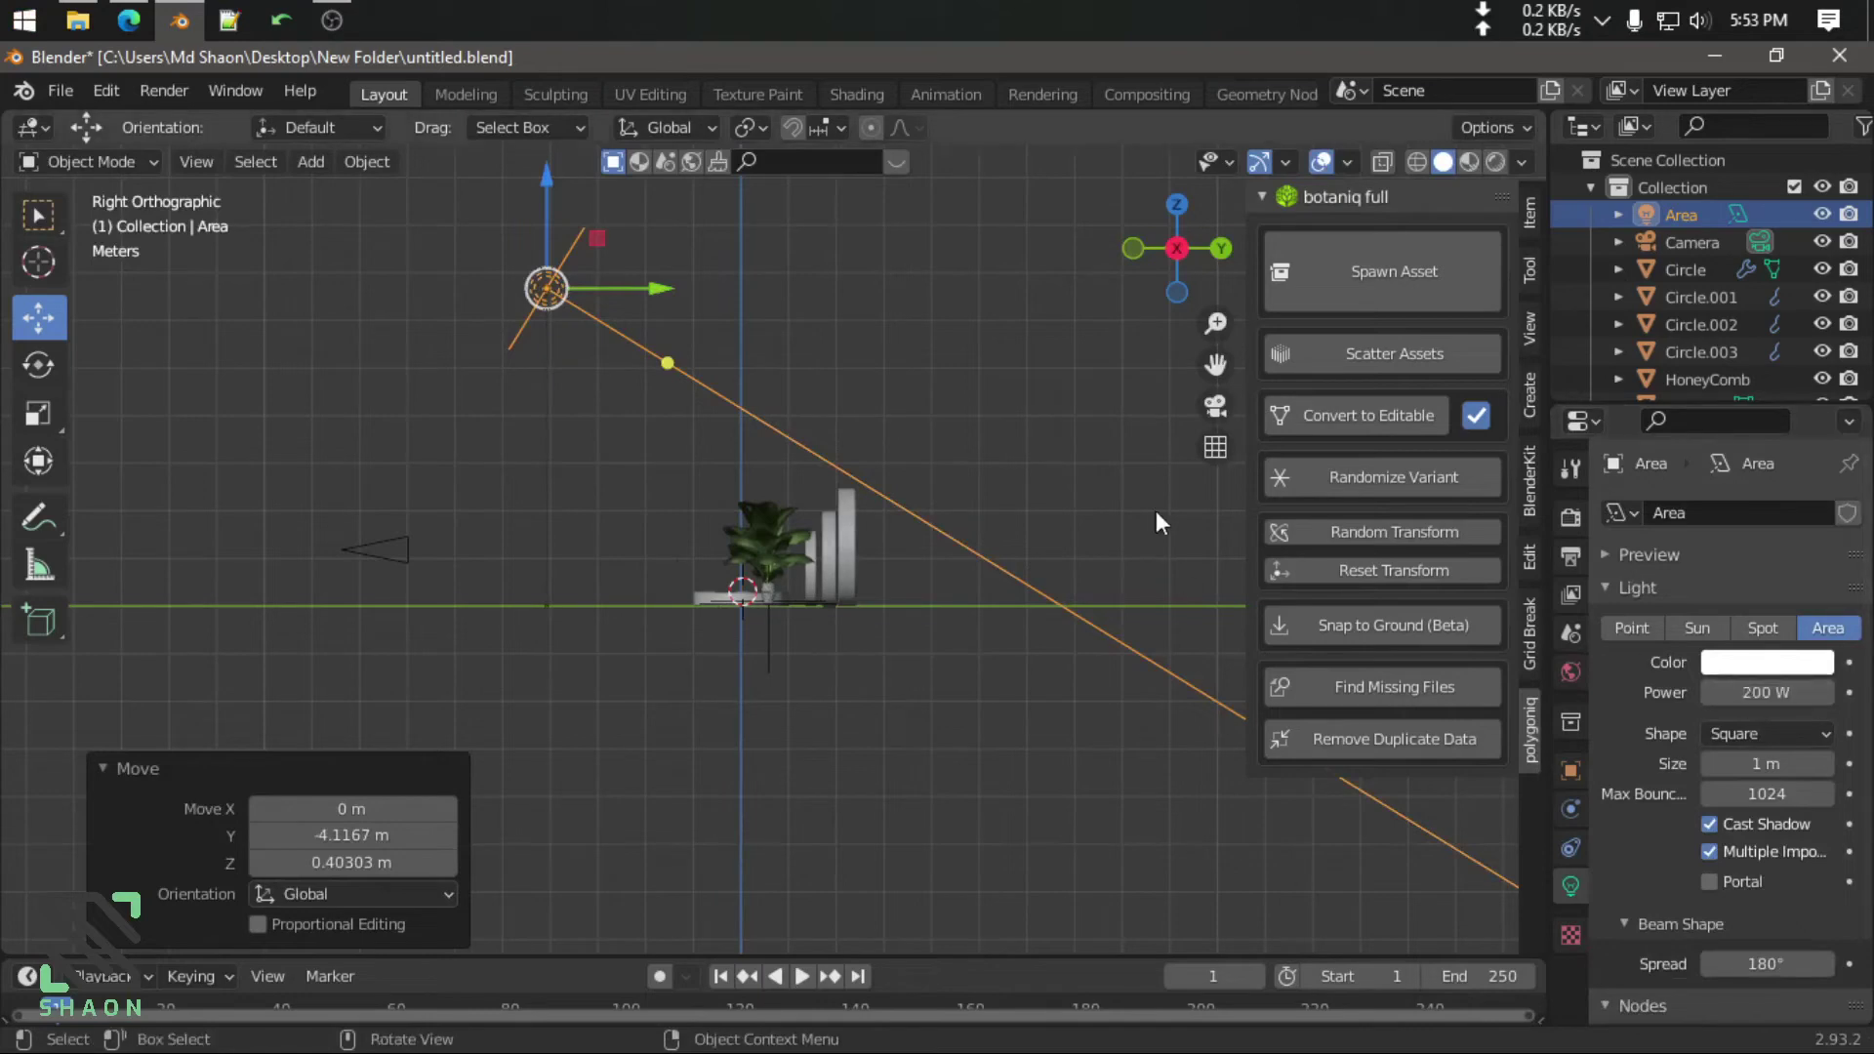
{"action": "mouse_move", "coordinate": [1156, 511]}
{"action": "middle_mouse_down"}
{"action": "mouse_move", "coordinate": [847, 470]}
{"action": "mouse_move", "coordinate": [1021, 519]}
{"action": "middle_mouse_up"}
{"action": "key", "text": "KP_0"}
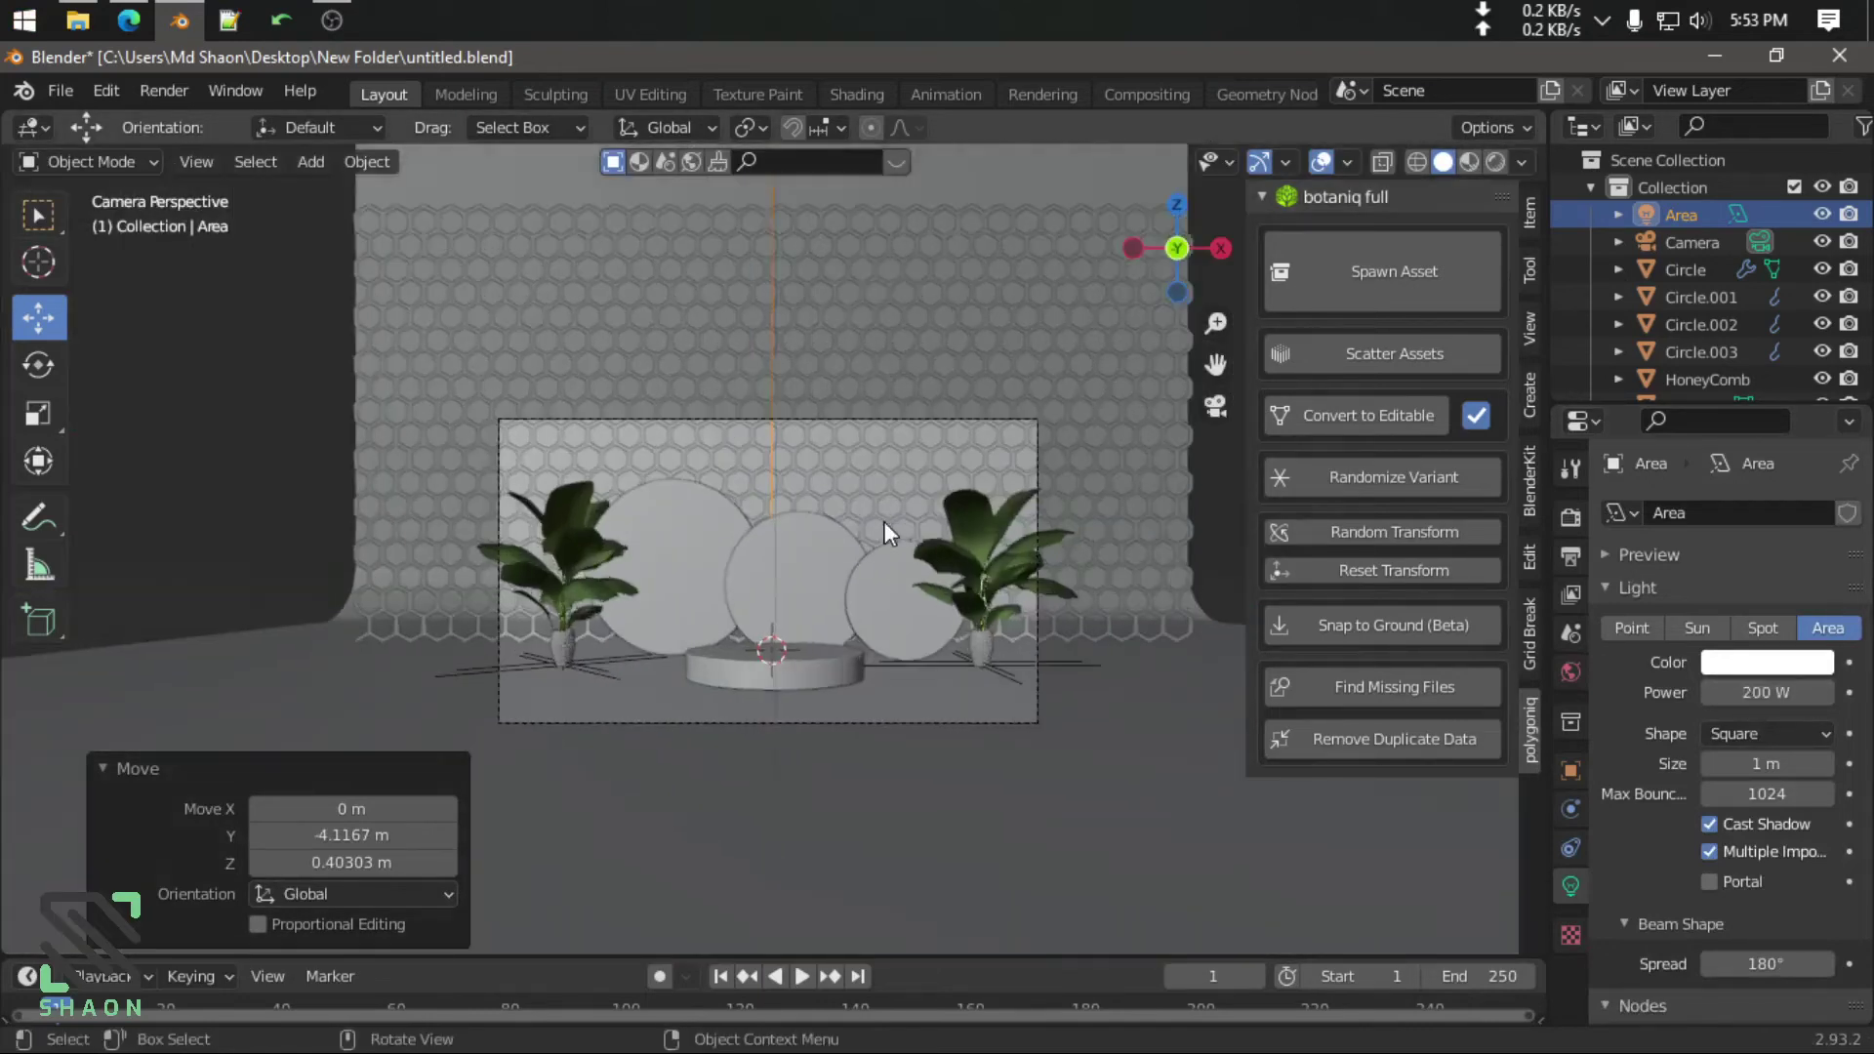
Preview rendered shading, set the output Resolution % to 50, and return to Solid shading
{"action": "left_click", "coordinate": [1495, 162]}
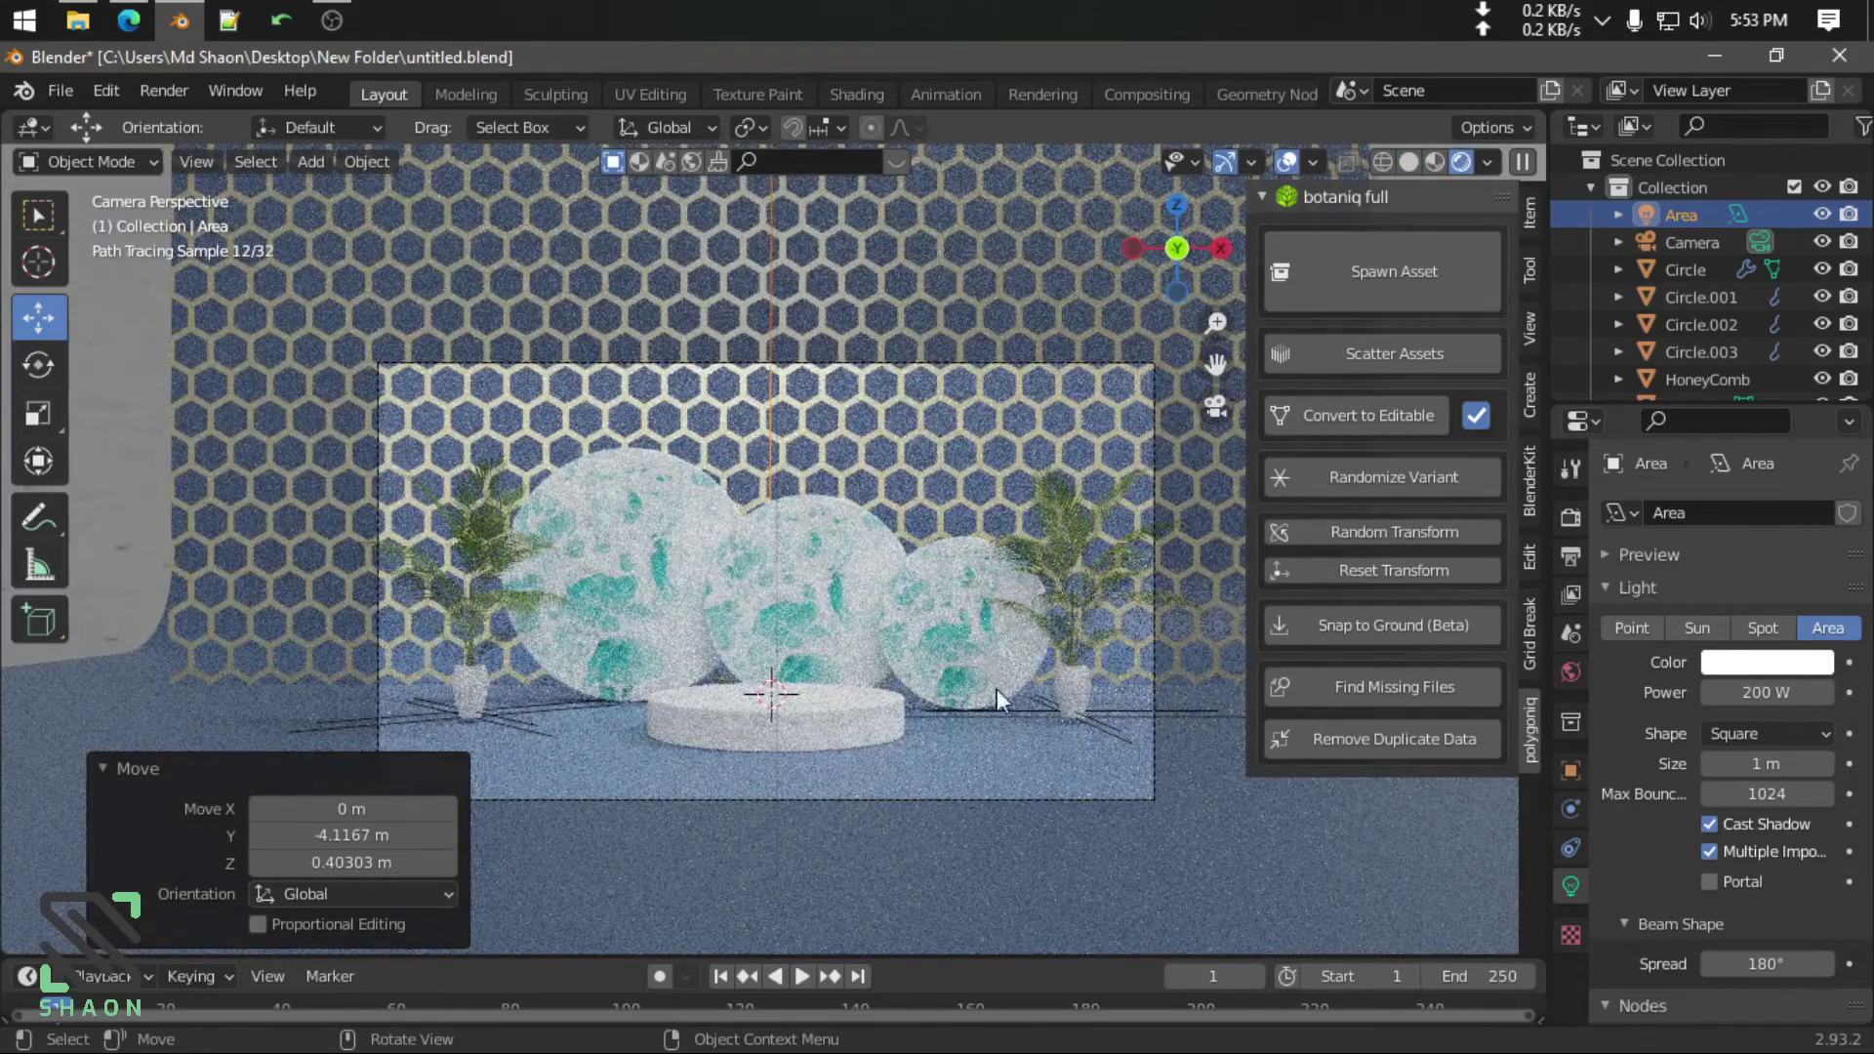
{"action": "scroll", "coordinate": [933, 673], "scroll_direction": "up", "scroll_amount": 3}
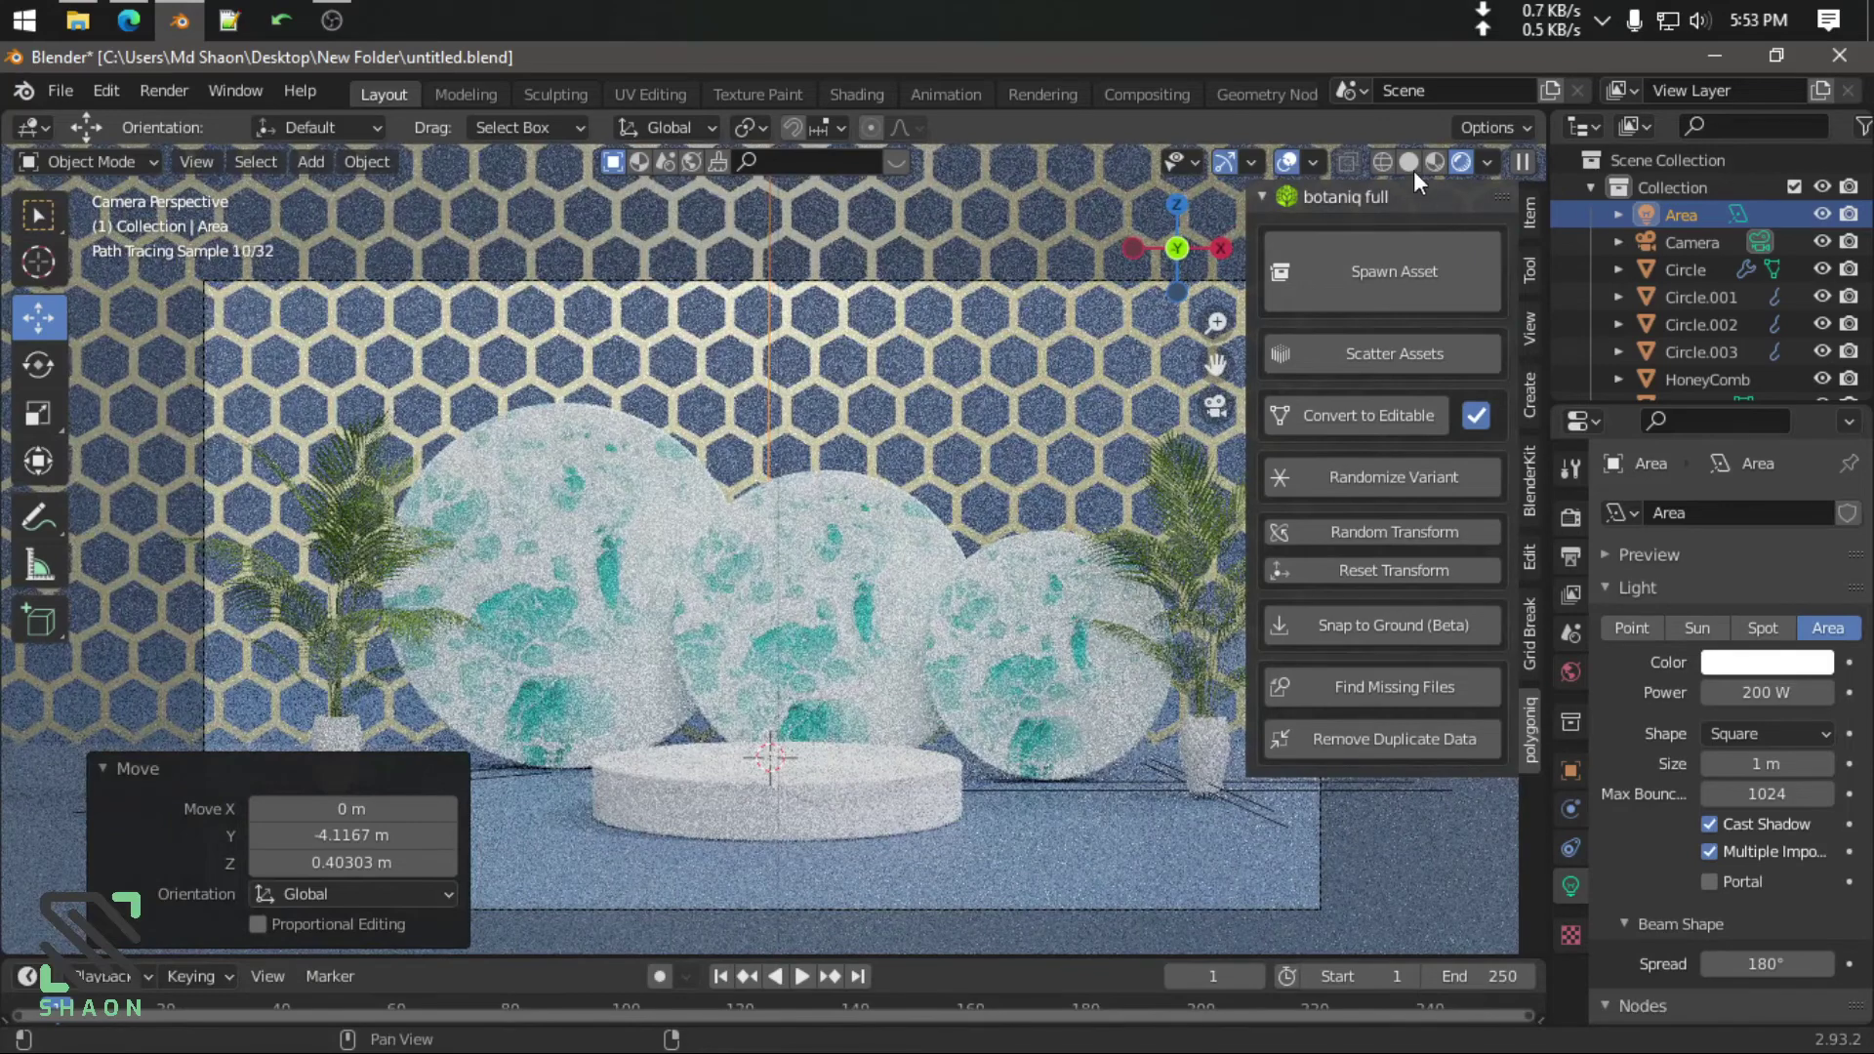
{"action": "left_click", "coordinate": [1570, 517]}
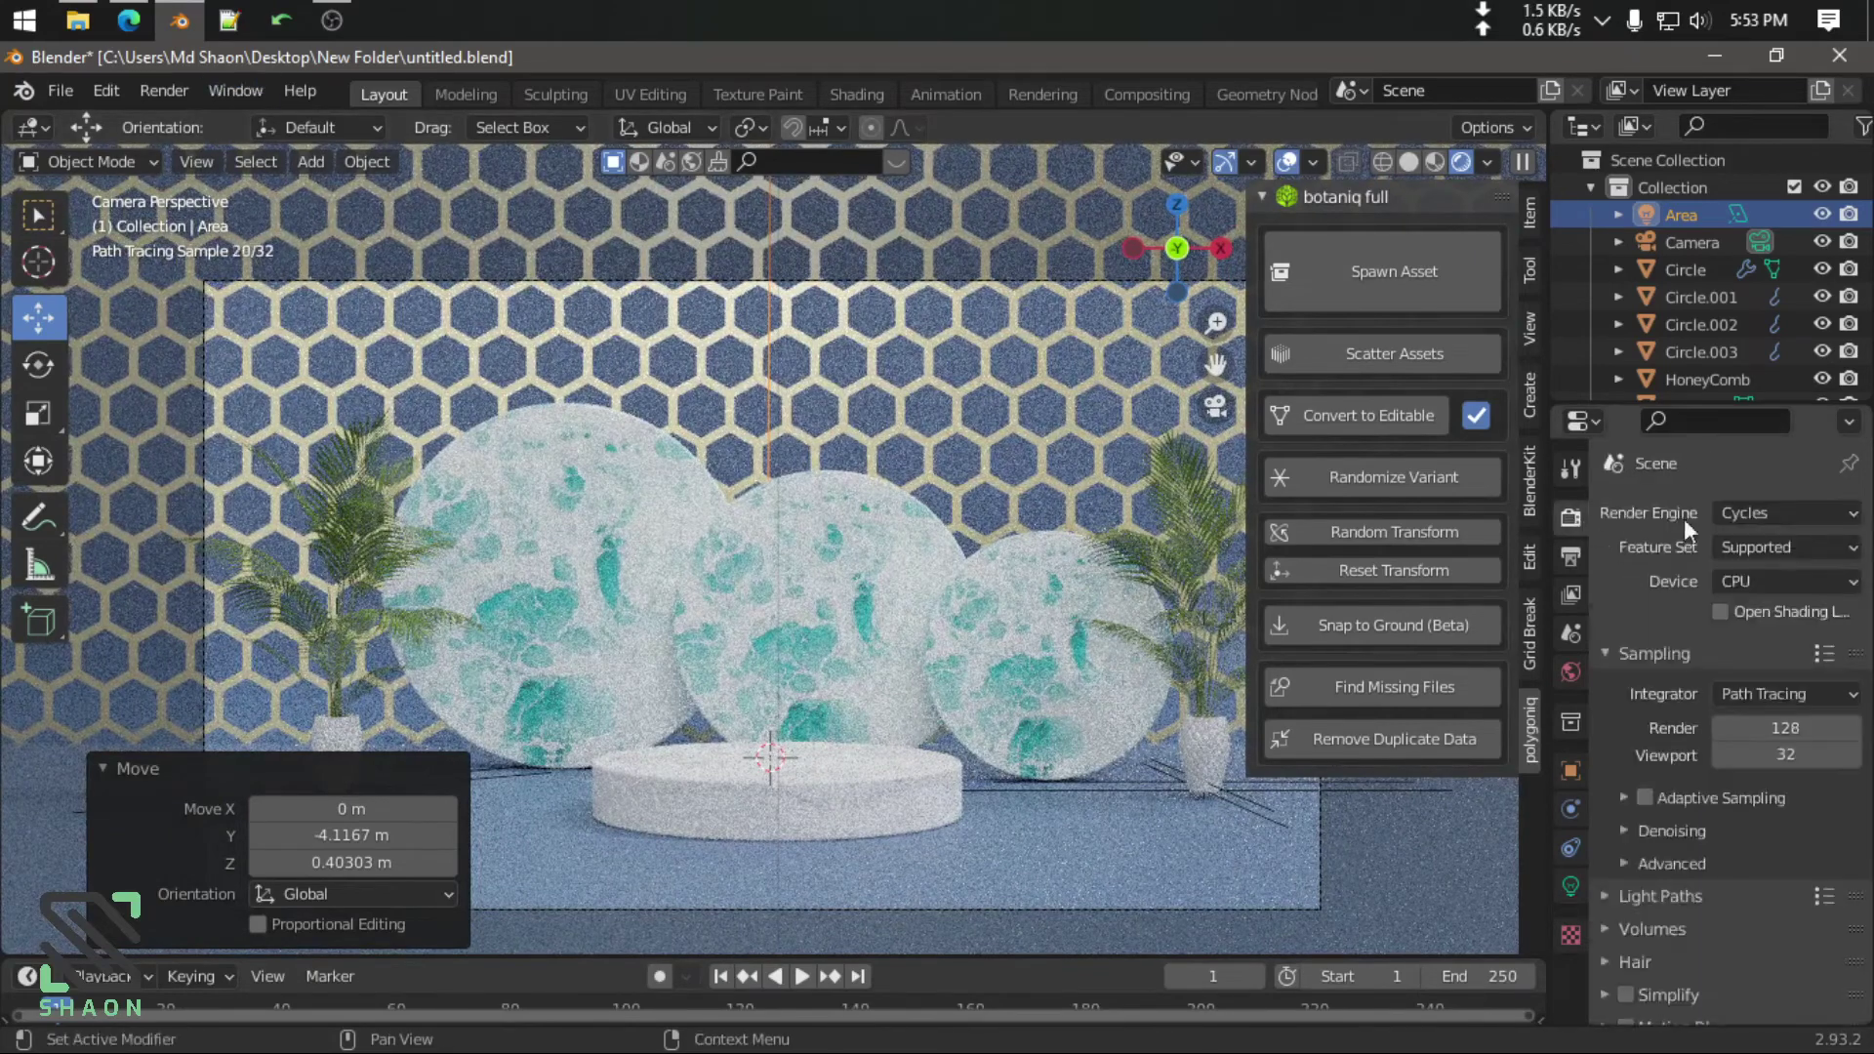
{"action": "left_click", "coordinate": [1571, 555]}
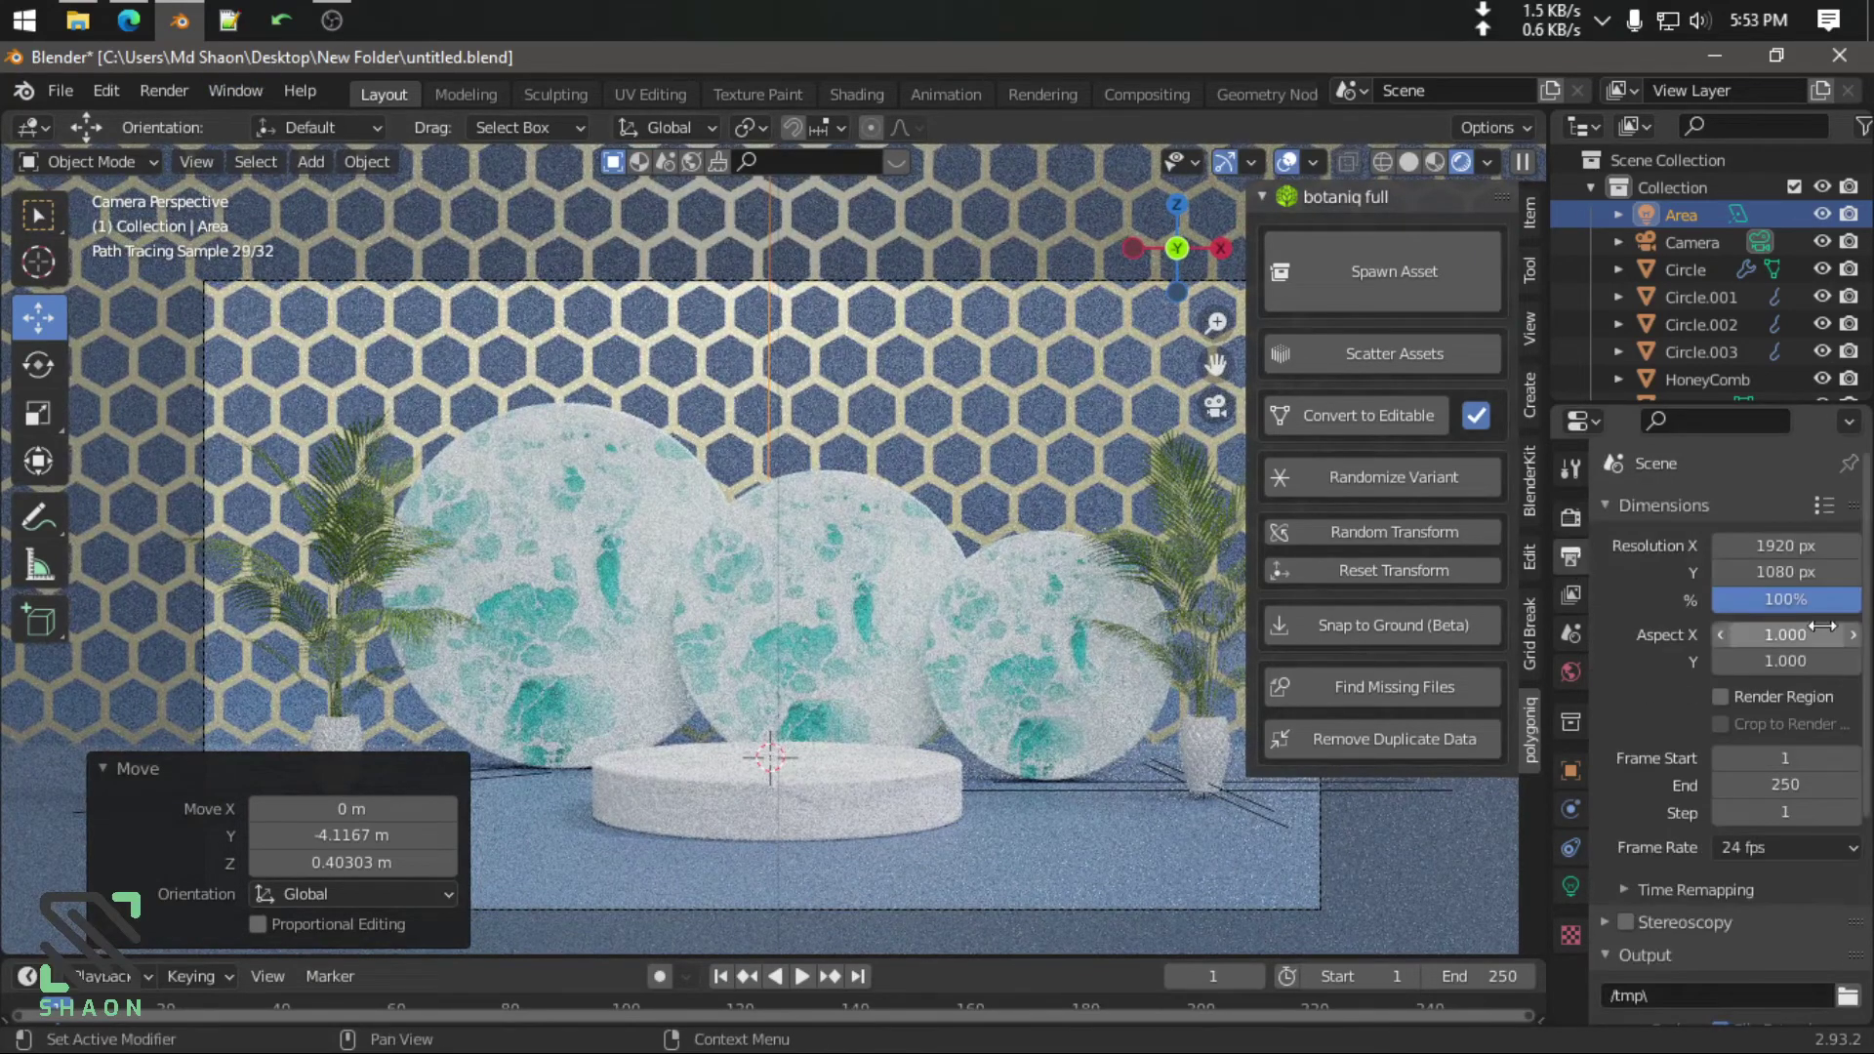
{"action": "left_click", "coordinate": [1786, 600]}
{"action": "type", "text": "50"}
{"action": "key", "text": "Return"}
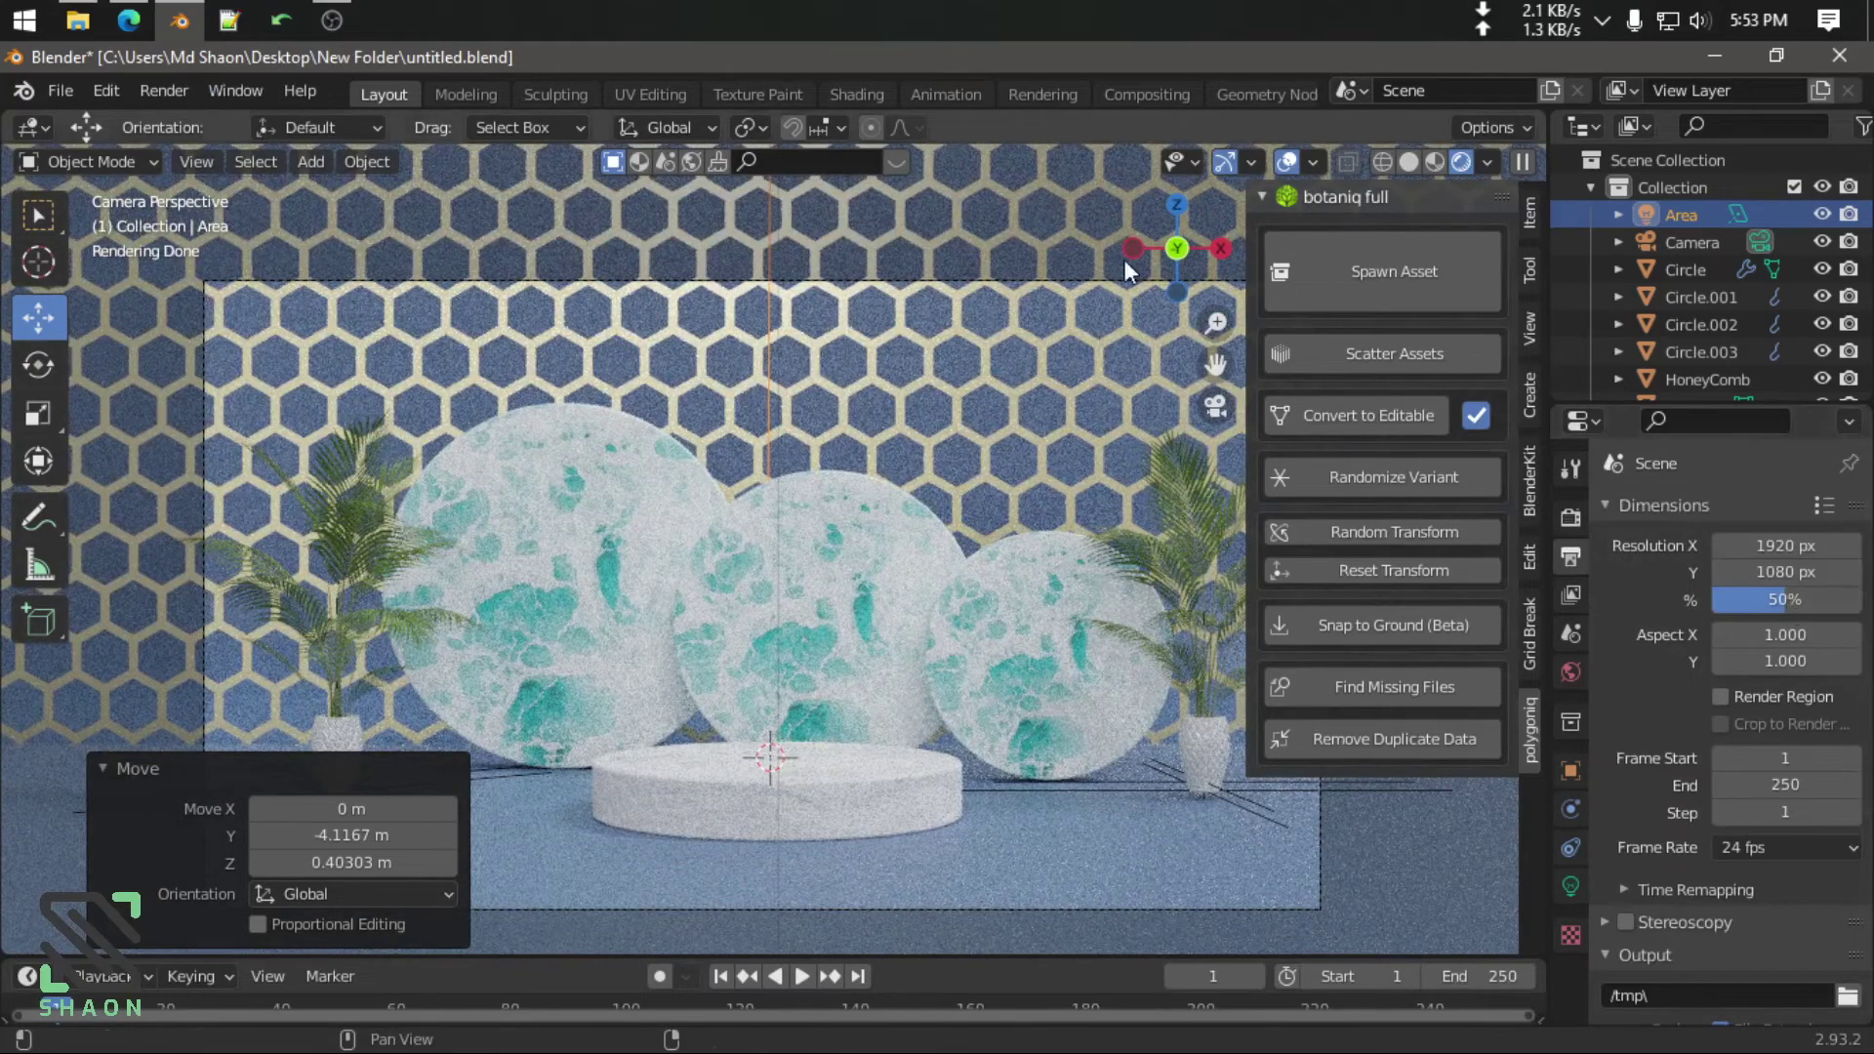
{"action": "left_click", "coordinate": [1409, 161]}
{"action": "scroll", "coordinate": [842, 454], "scroll_direction": "down", "scroll_amount": 3}
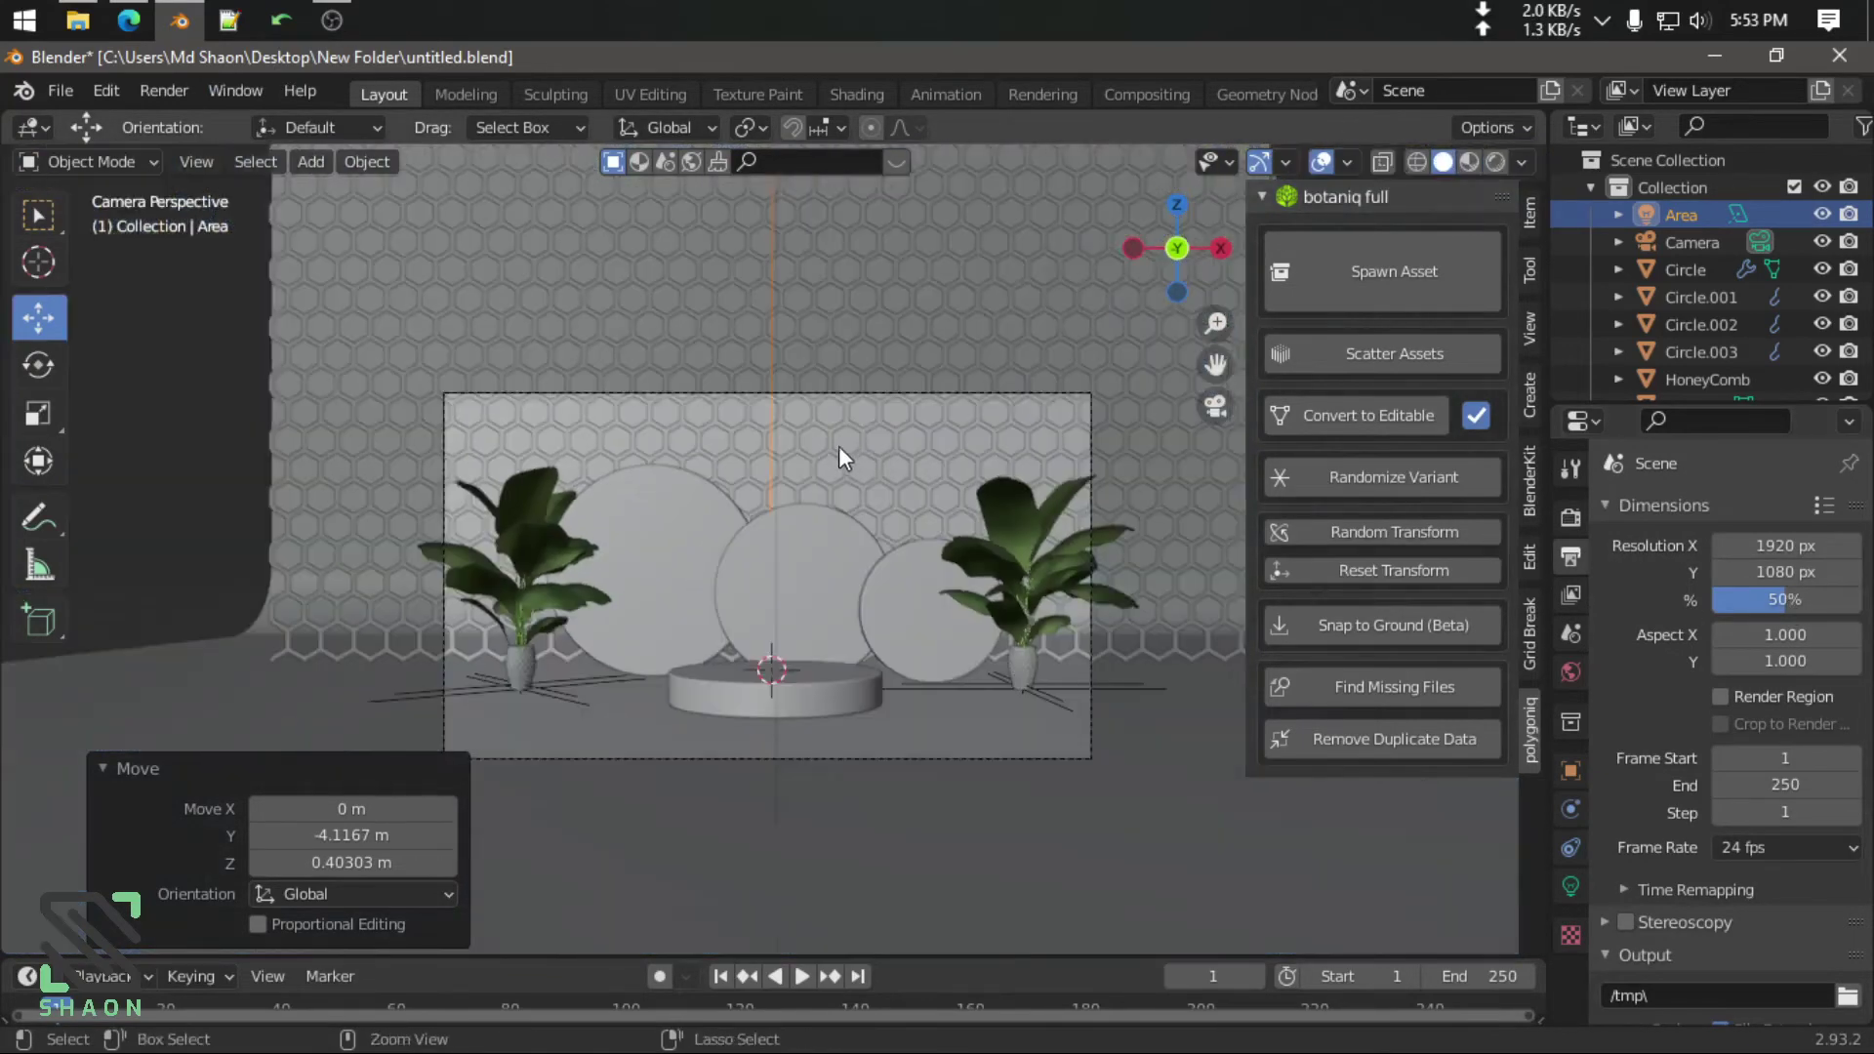
{"action": "left_click", "coordinate": [164, 90]}
Render the image full-screen, zoom in on the left vase, then fit the whole render in view
{"action": "left_click", "coordinate": [177, 115]}
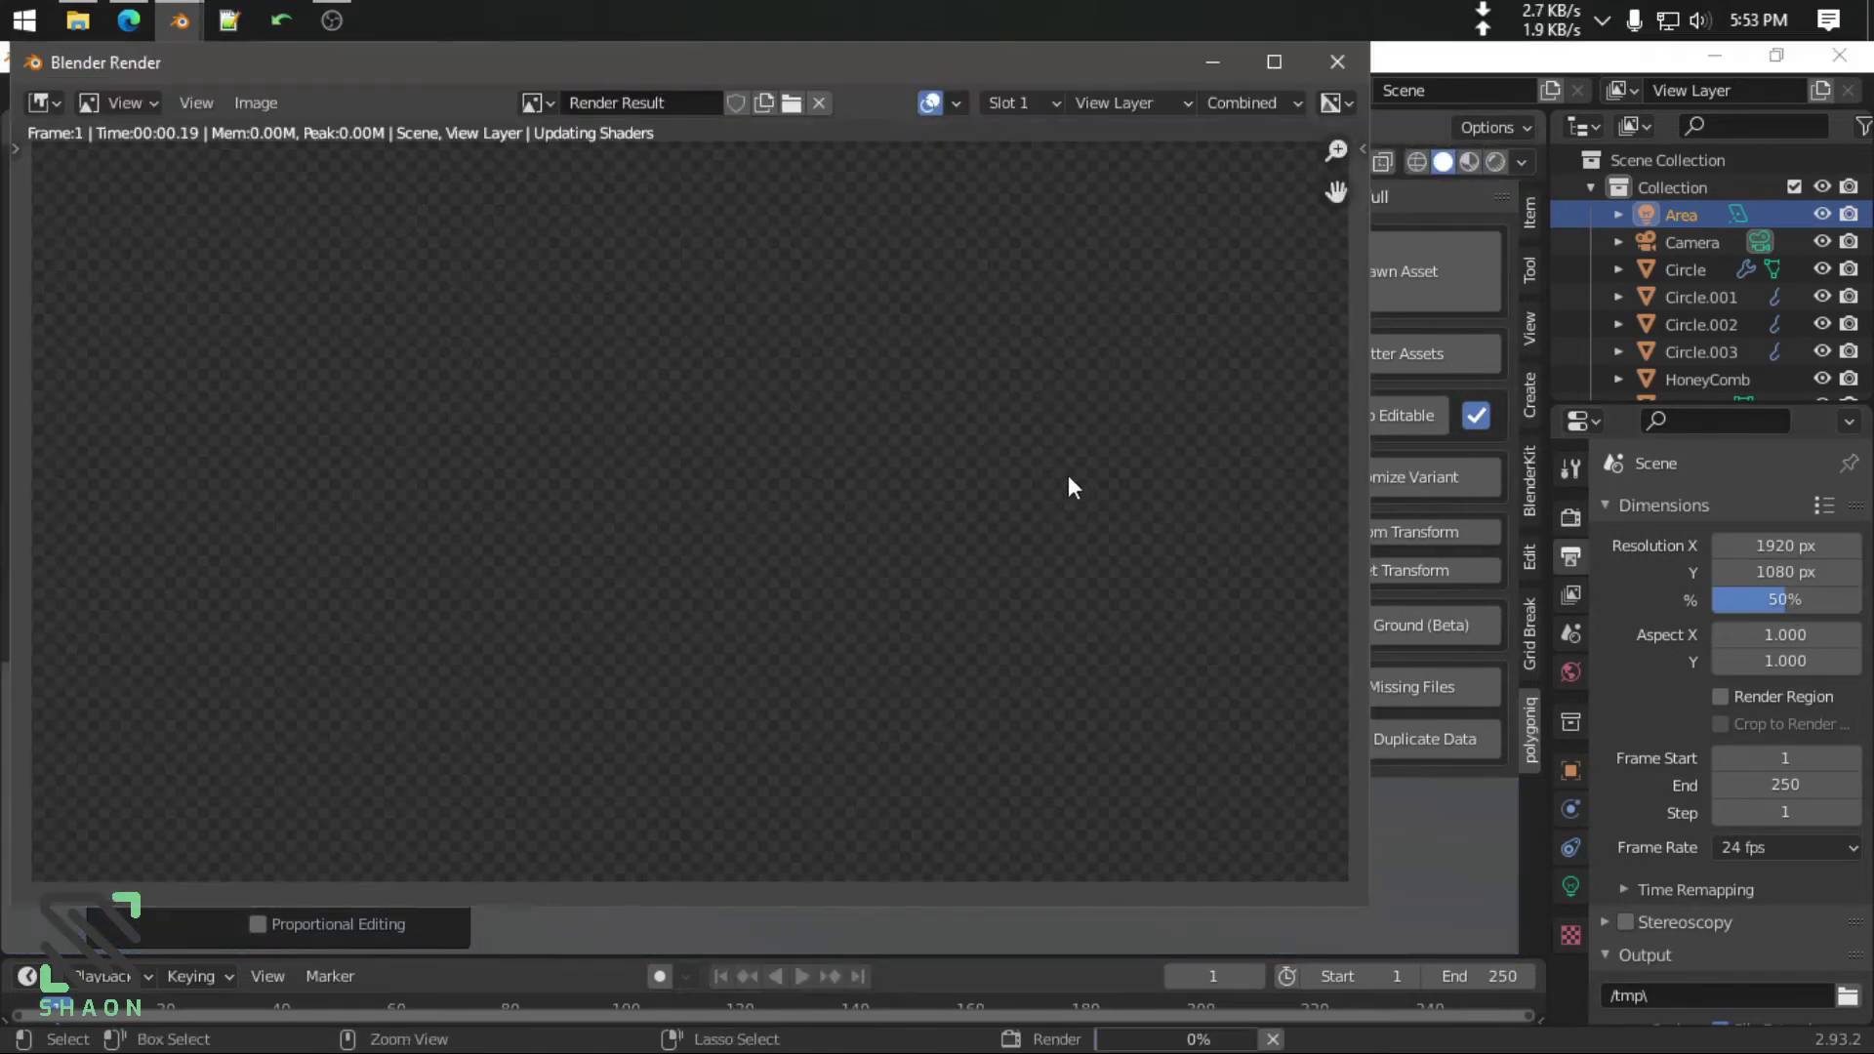
{"action": "left_click", "coordinate": [1273, 61]}
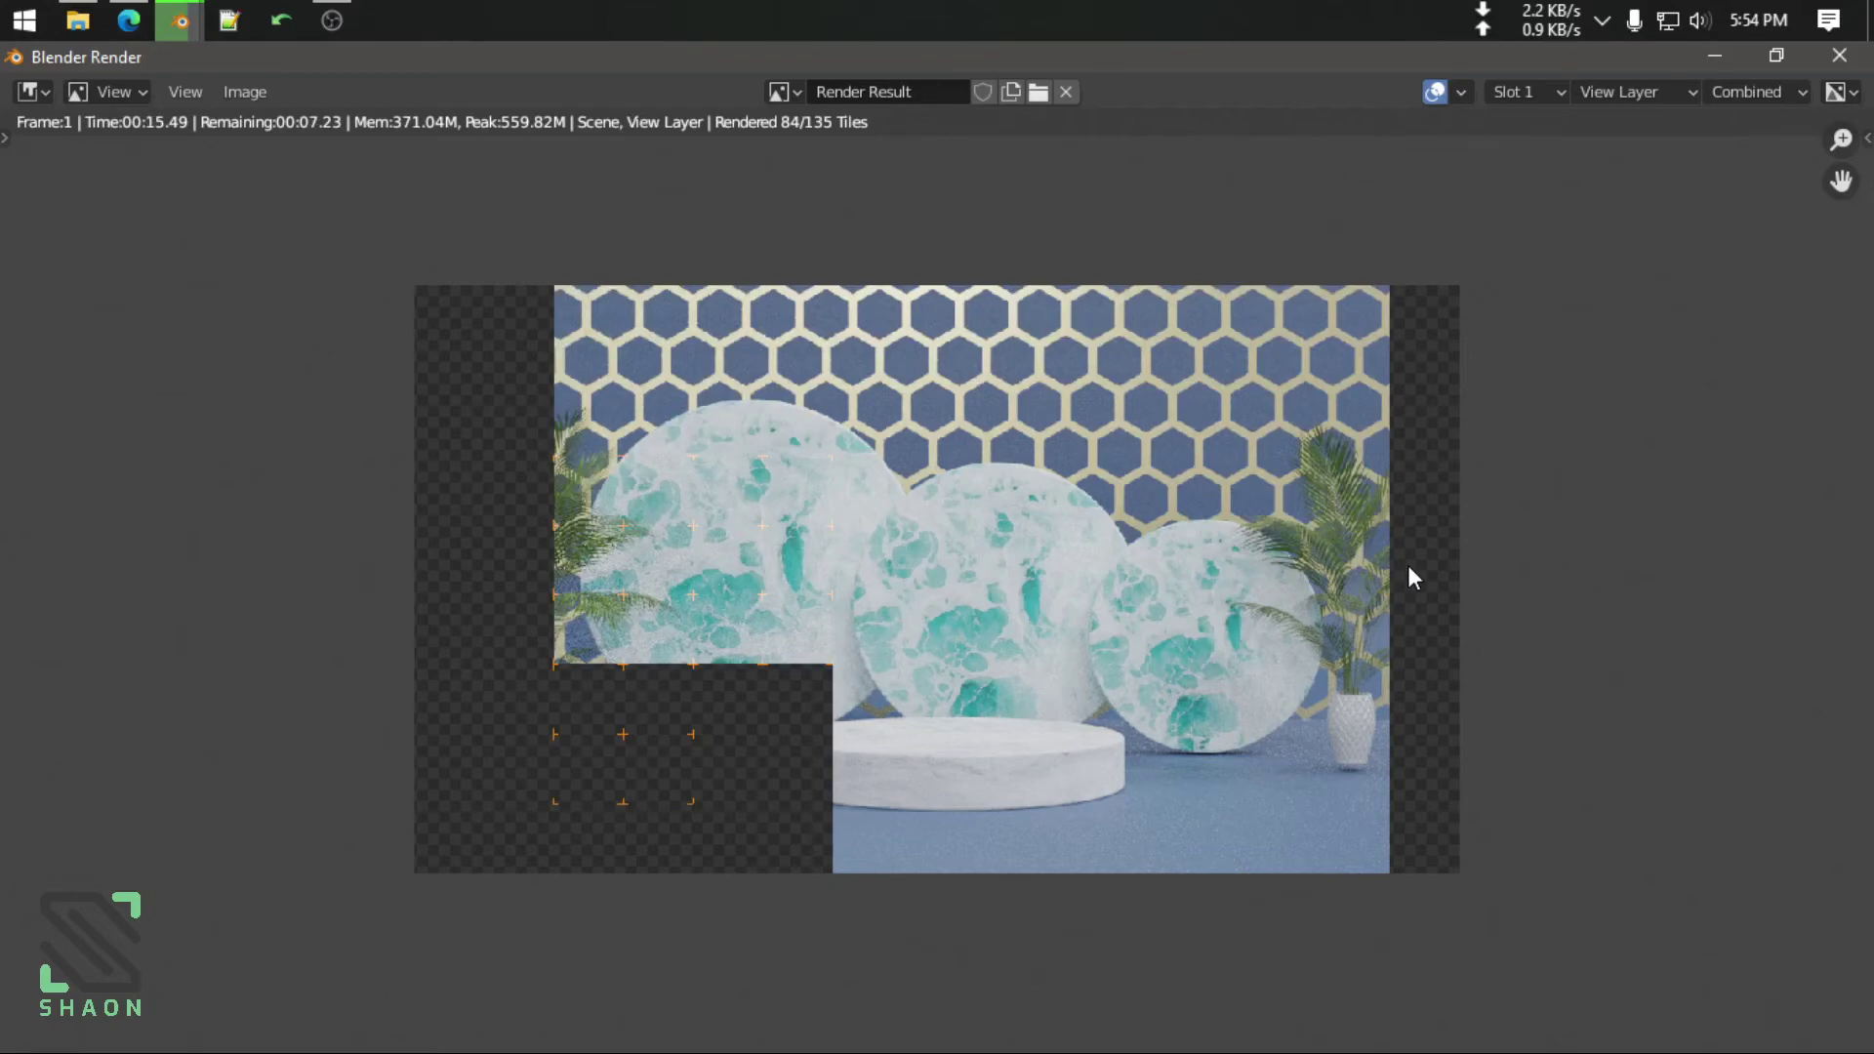
{"action": "scroll", "coordinate": [894, 745], "scroll_direction": "up", "scroll_amount": 4}
{"action": "scroll", "coordinate": [1098, 647], "scroll_direction": "up", "scroll_amount": 1}
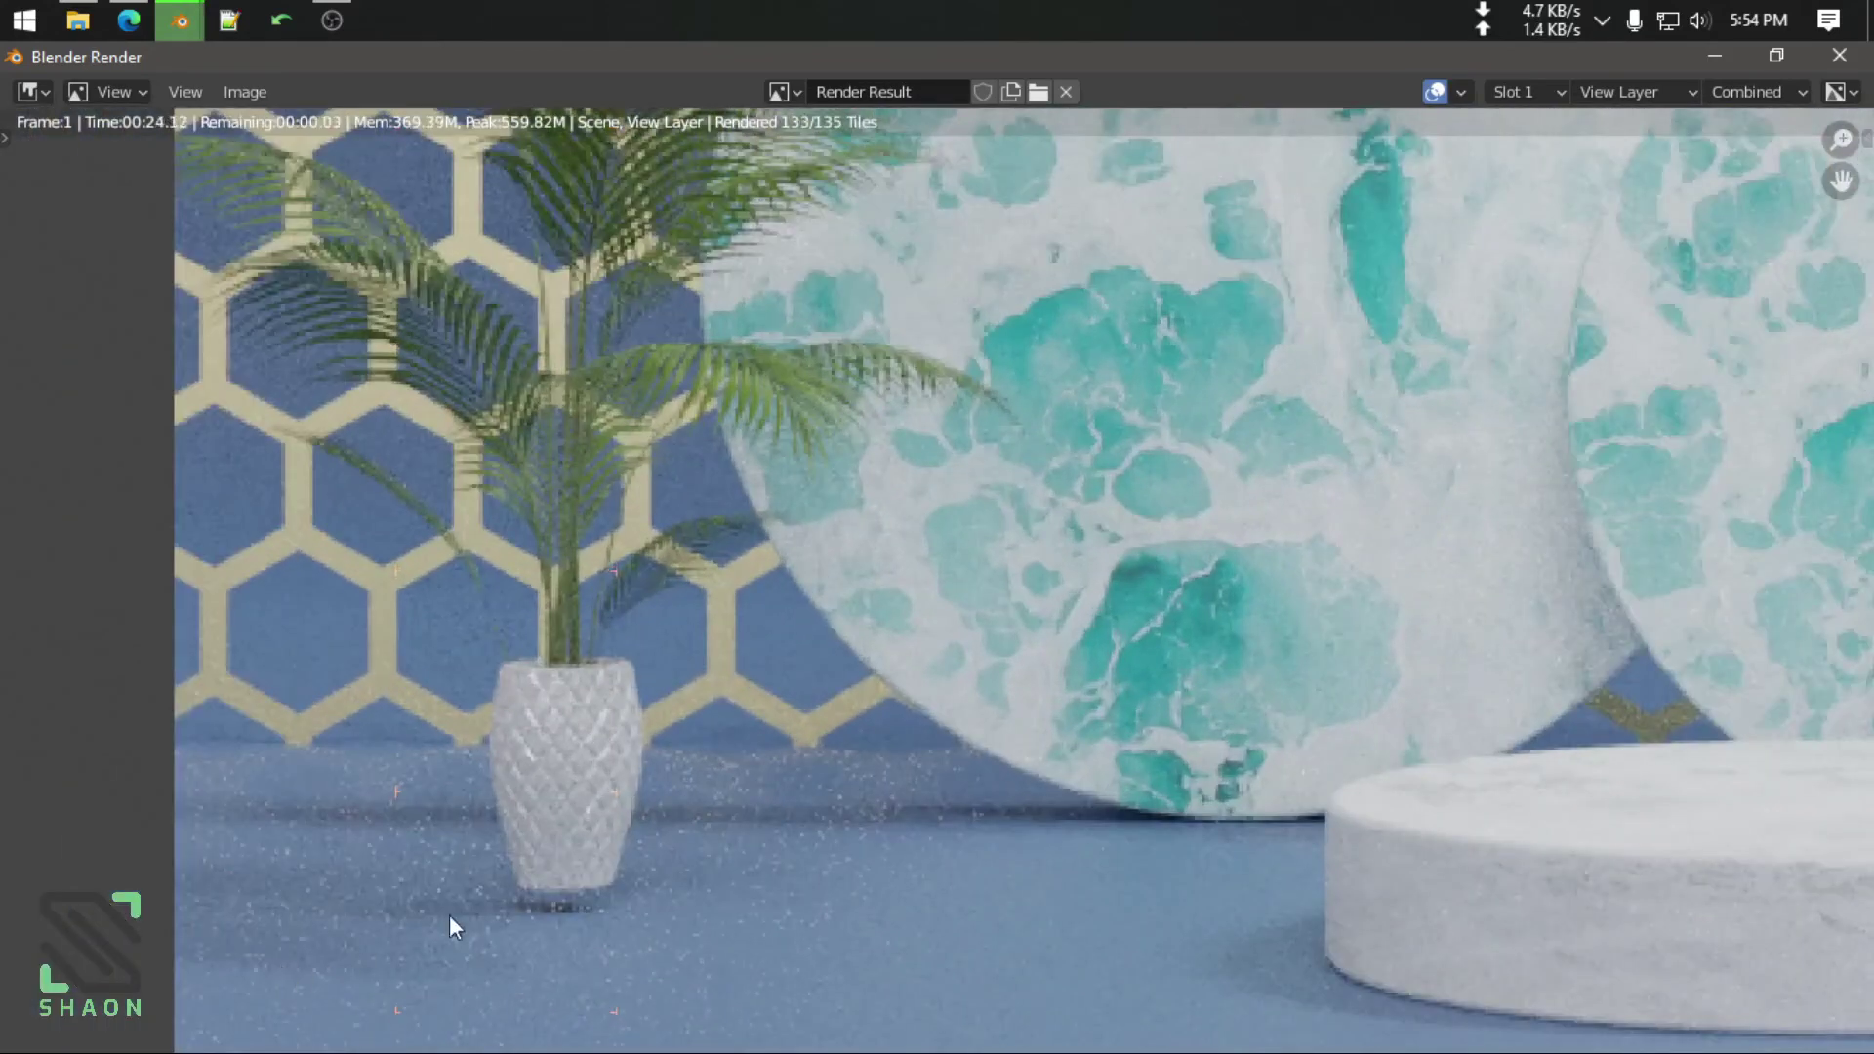
{"action": "middle_click_drag", "start_coordinate": [451, 921], "coordinate": [716, 653]}
{"action": "scroll", "coordinate": [715, 653], "scroll_direction": "up", "scroll_amount": 3}
{"action": "scroll", "coordinate": [561, 746], "scroll_direction": "up", "scroll_amount": 1}
{"action": "scroll", "coordinate": [724, 660], "scroll_direction": "down", "scroll_amount": 4}
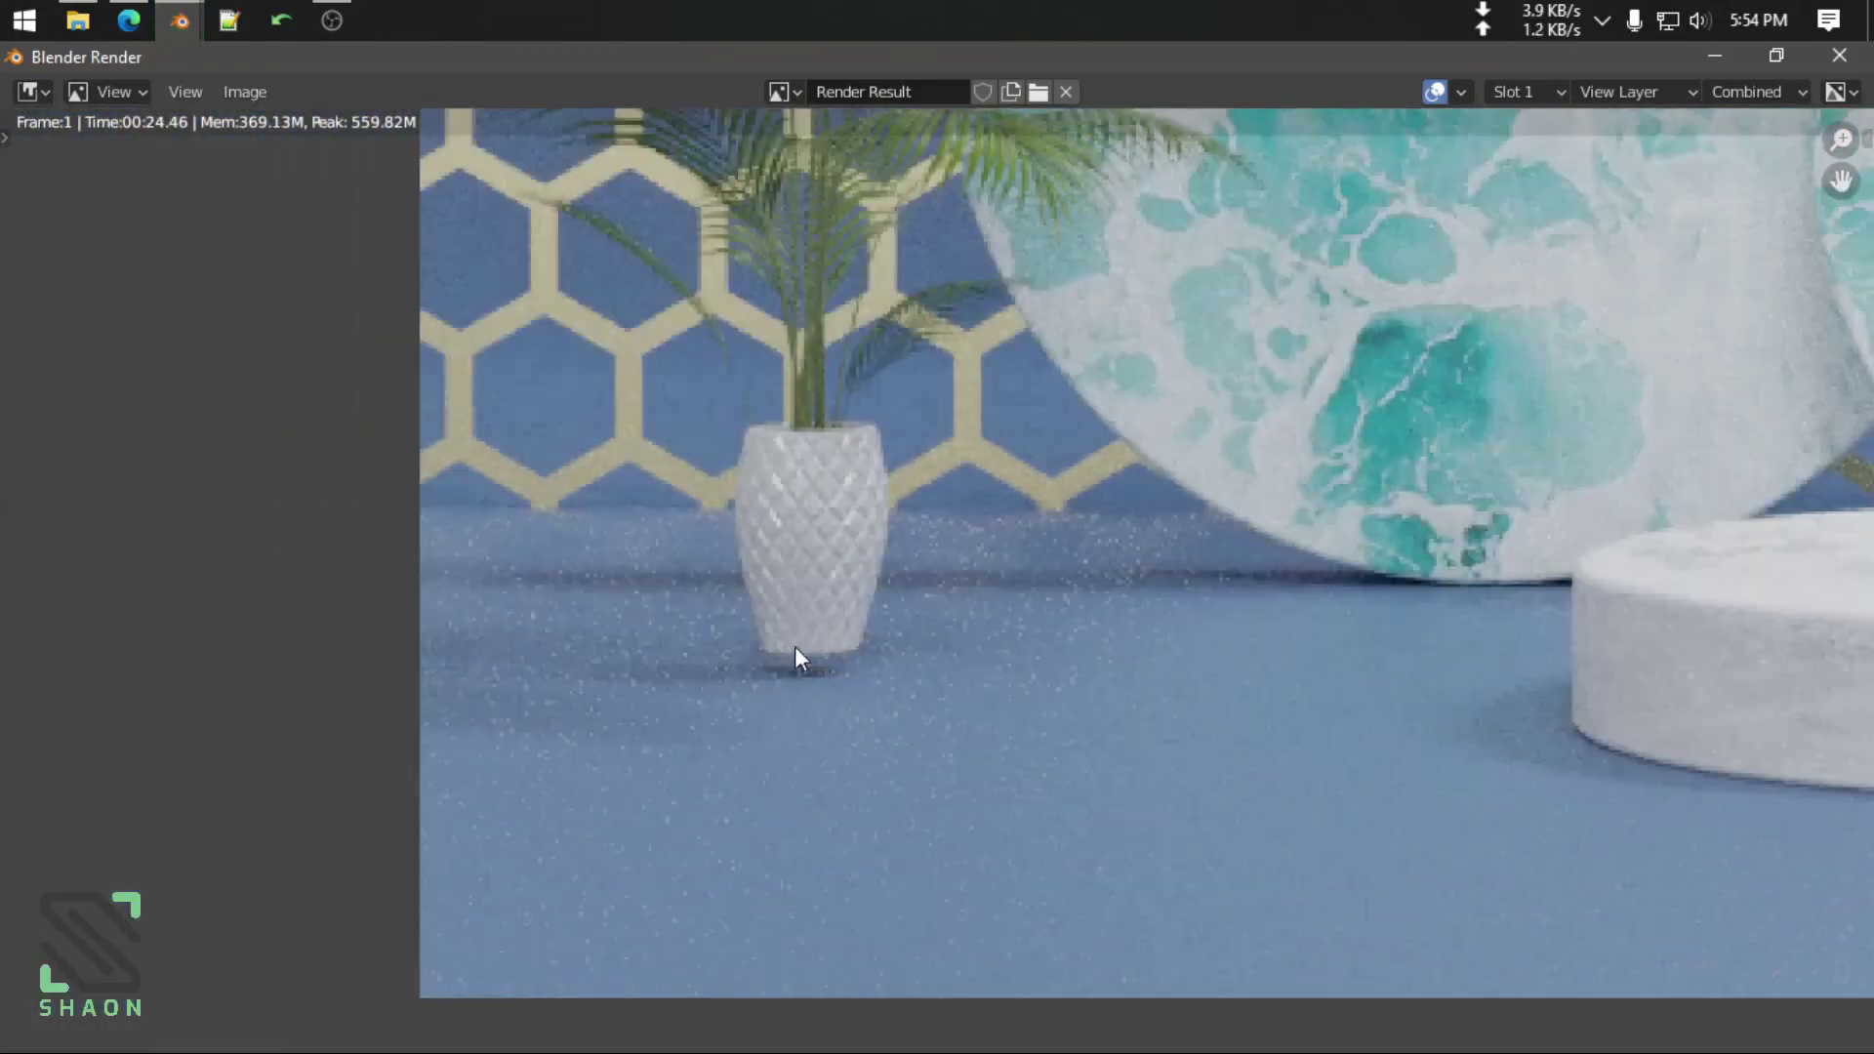
{"action": "scroll", "coordinate": [794, 646], "scroll_direction": "down", "scroll_amount": 3}
{"action": "key", "text": "Home"}
Close the render window and, in front view, lower the vase about 0.045 m onto the floor
{"action": "left_click", "coordinate": [1814, 49]}
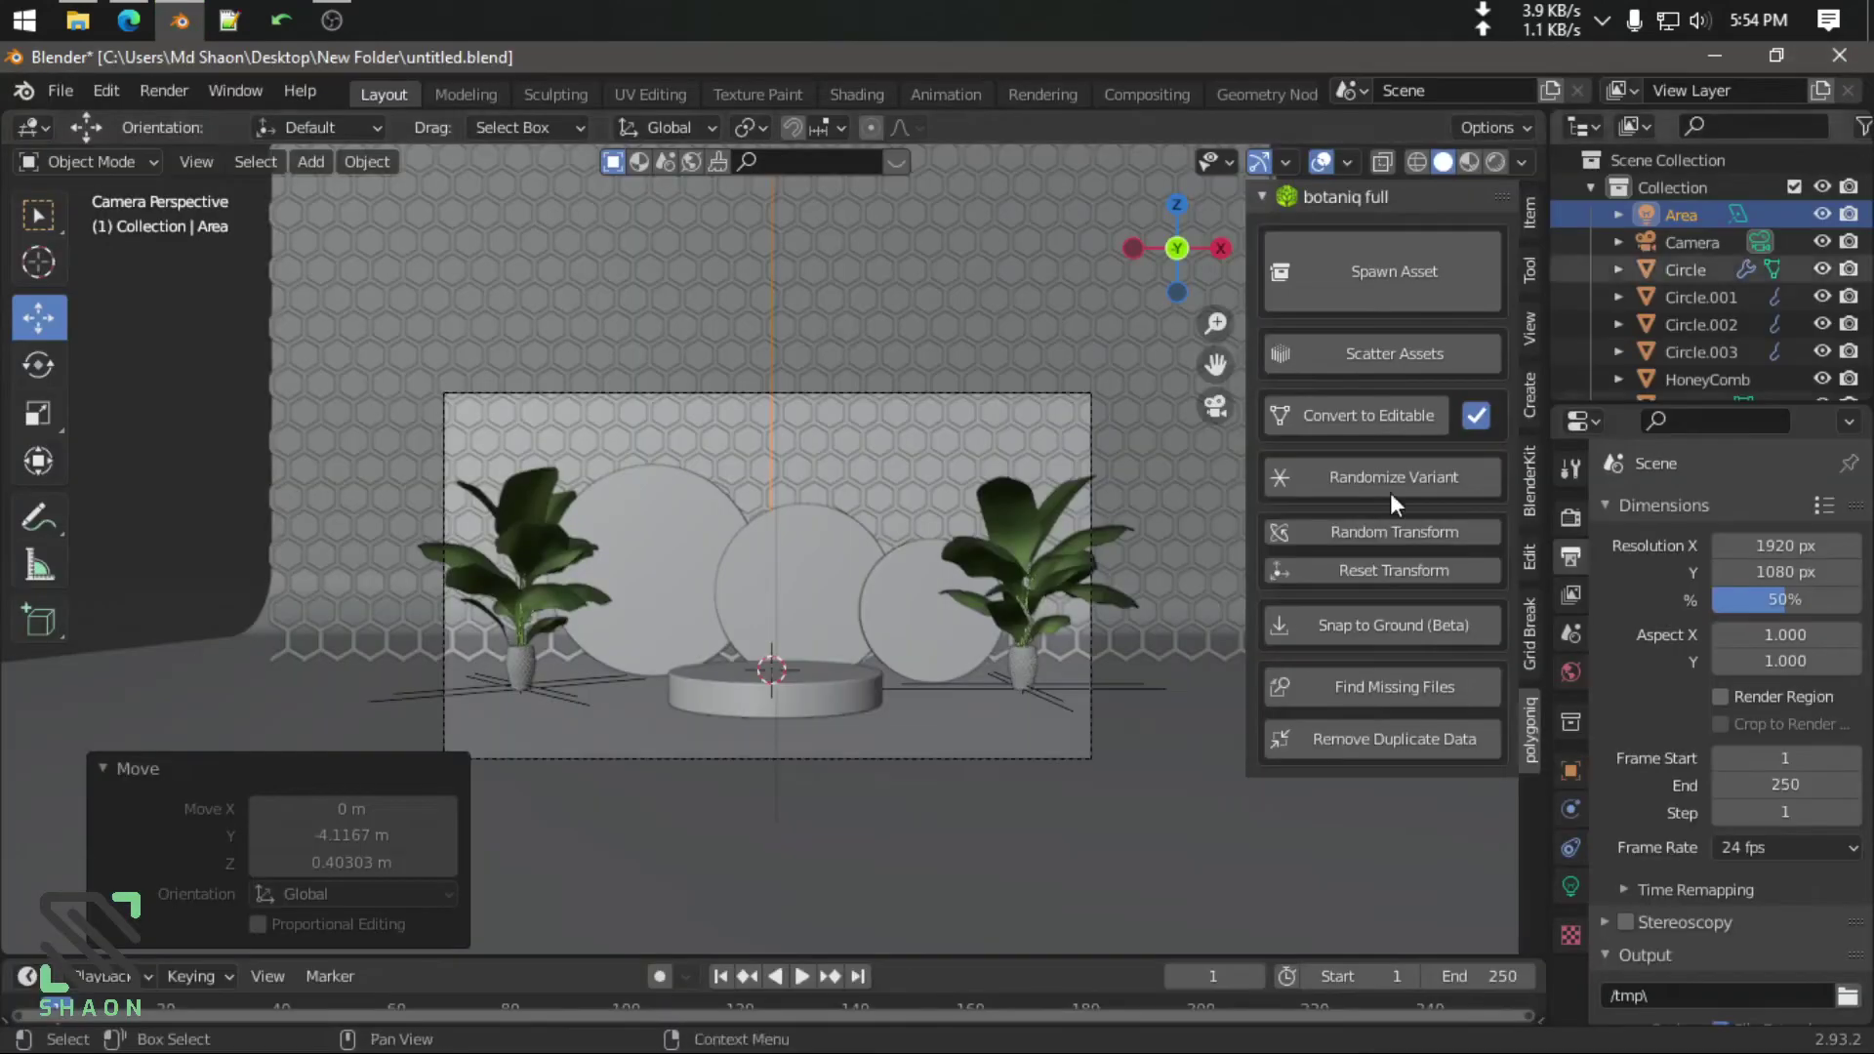
{"action": "scroll", "coordinate": [1180, 784], "scroll_direction": "up", "scroll_amount": 1}
{"action": "scroll", "coordinate": [1180, 784], "scroll_direction": "up", "scroll_amount": 2}
{"action": "left_click", "coordinate": [1134, 705]}
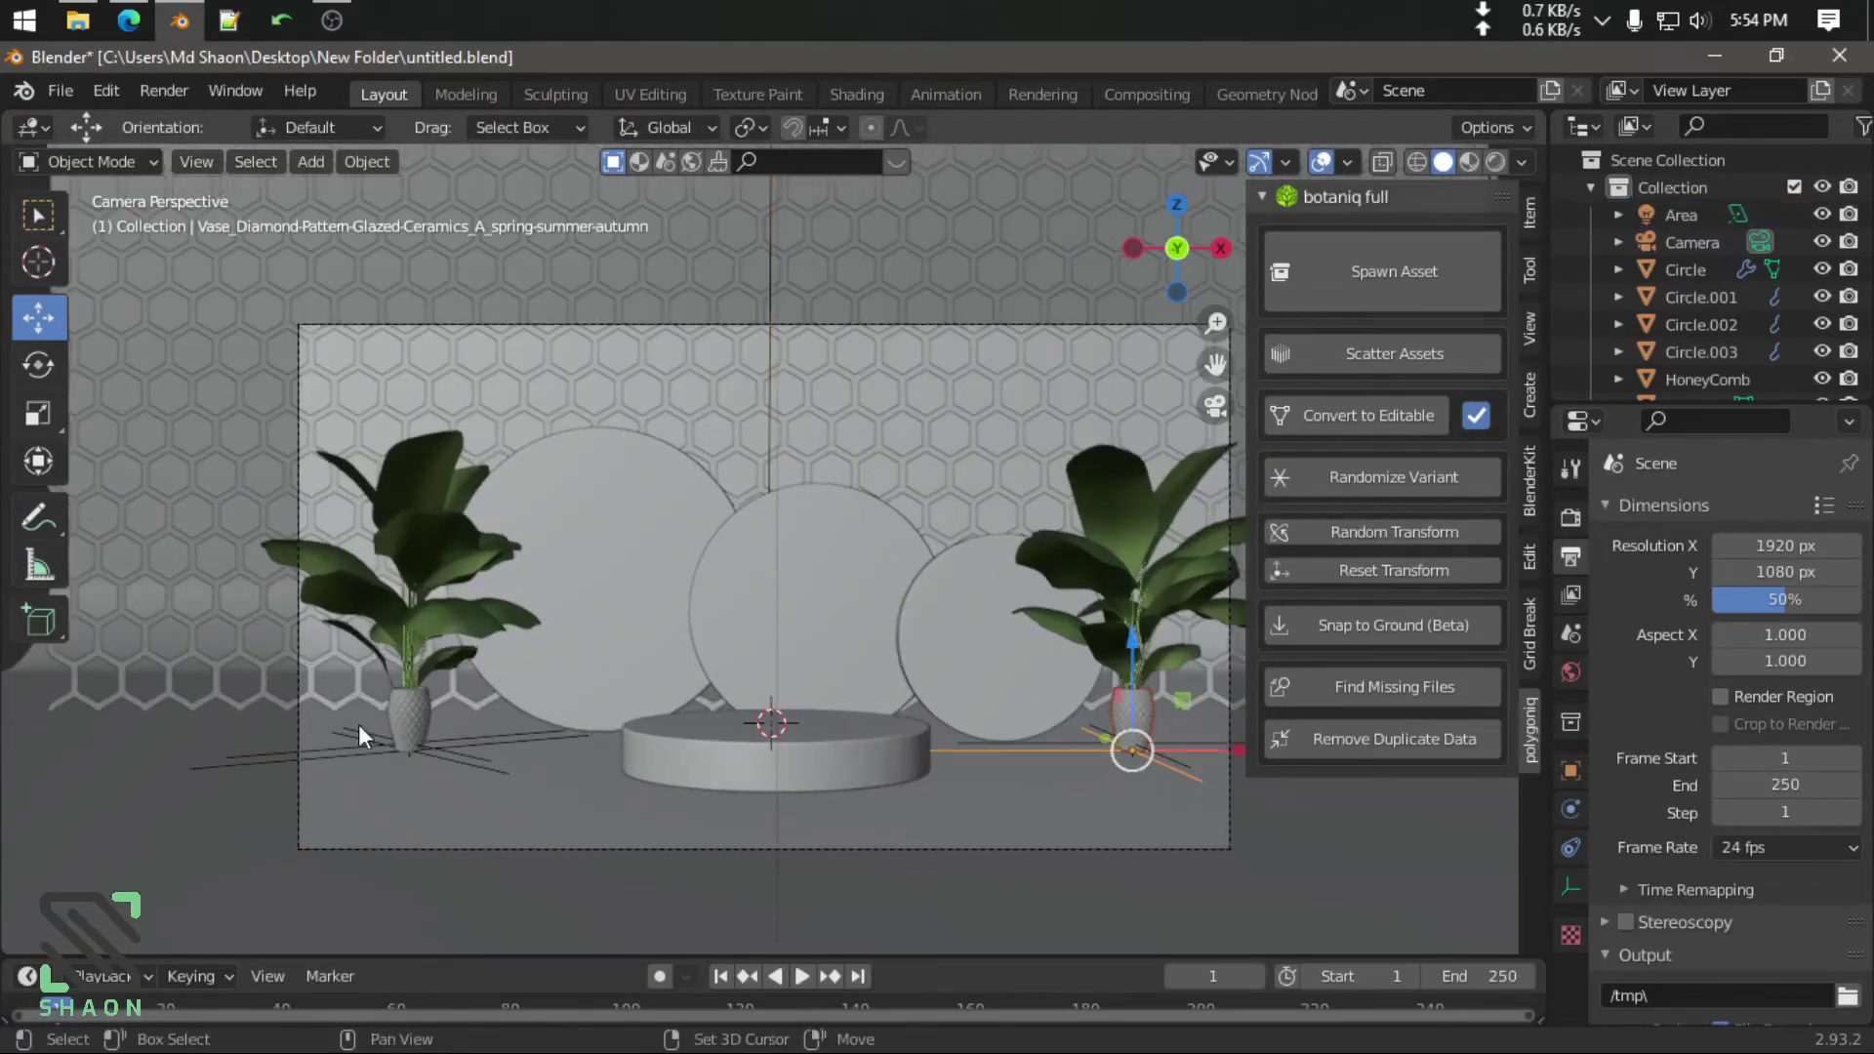
{"action": "left_click", "coordinate": [390, 705]}
{"action": "key", "text": "KP_1"}
{"action": "scroll", "coordinate": [682, 688], "scroll_direction": "up", "scroll_amount": 3}
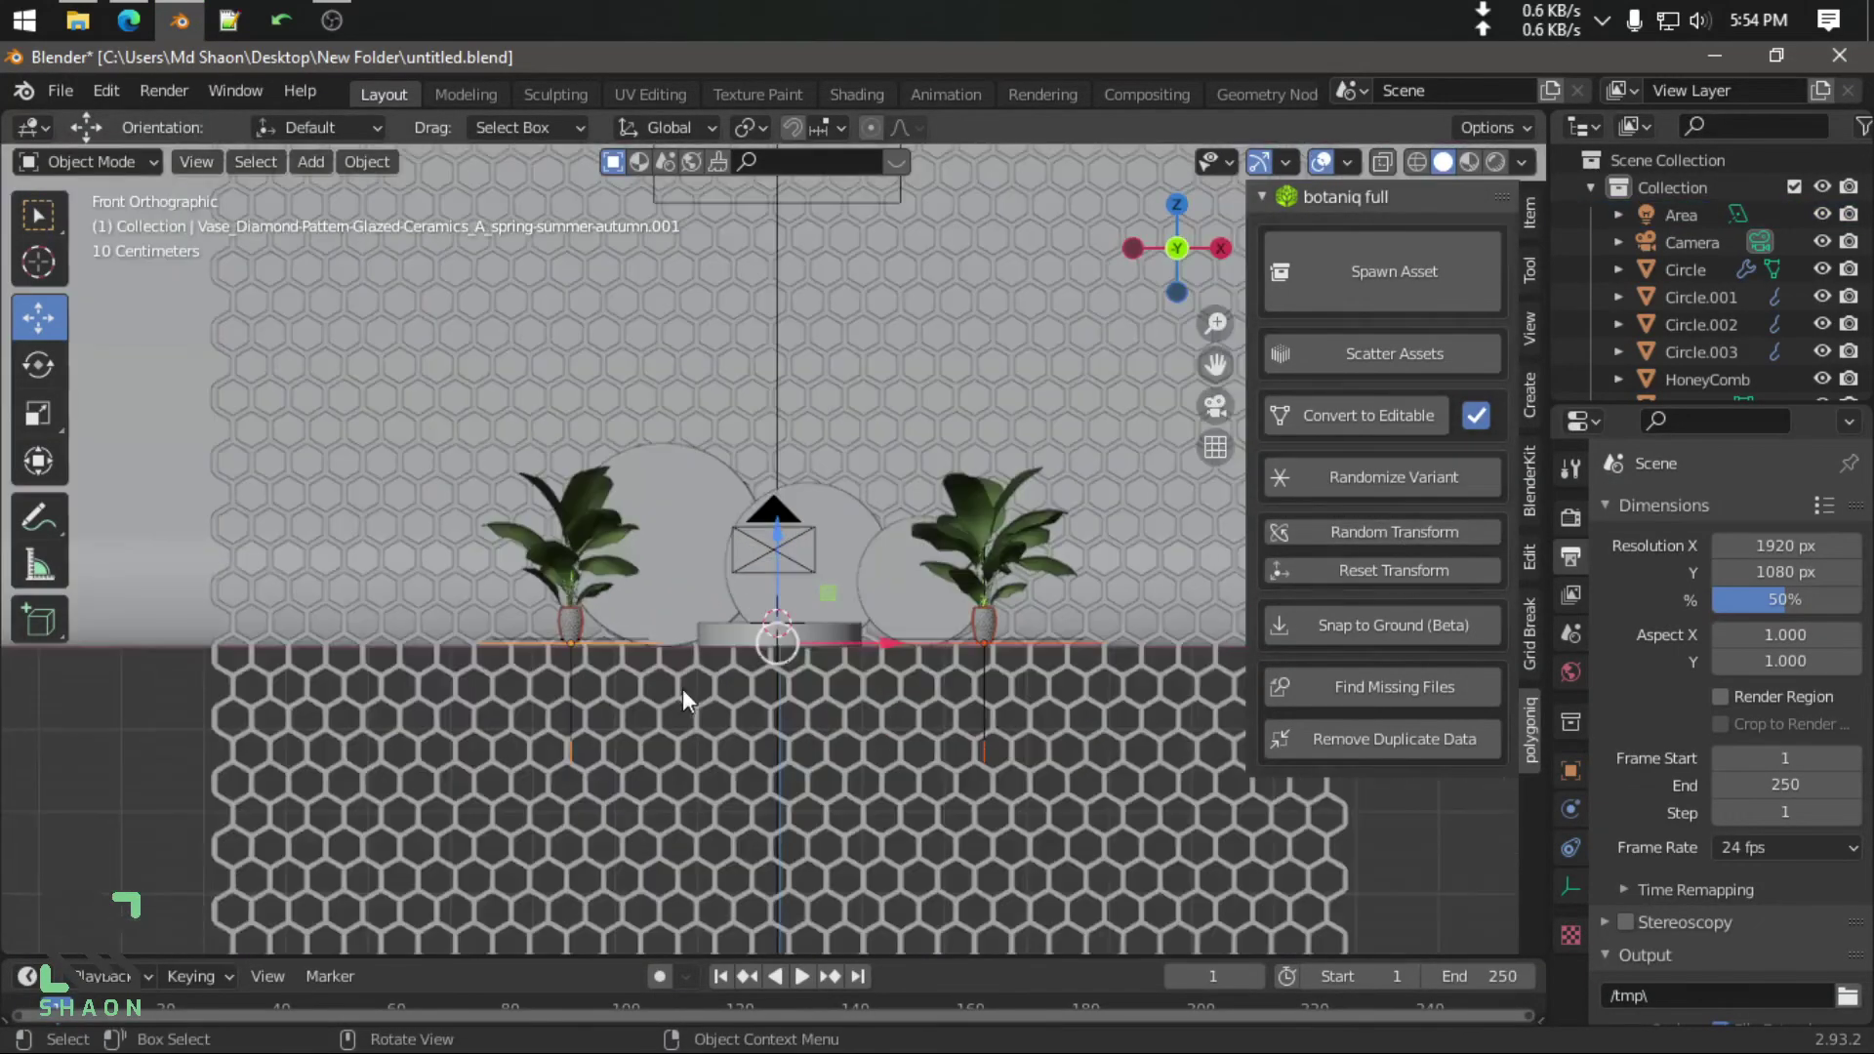
{"action": "scroll", "coordinate": [496, 634], "scroll_direction": "up", "scroll_amount": 3}
{"action": "scroll", "coordinate": [658, 525], "scroll_direction": "up", "scroll_amount": 3}
{"action": "scroll", "coordinate": [483, 391], "scroll_direction": "up", "scroll_amount": 3}
{"action": "scroll", "coordinate": [483, 390], "scroll_direction": "up", "scroll_amount": 3}
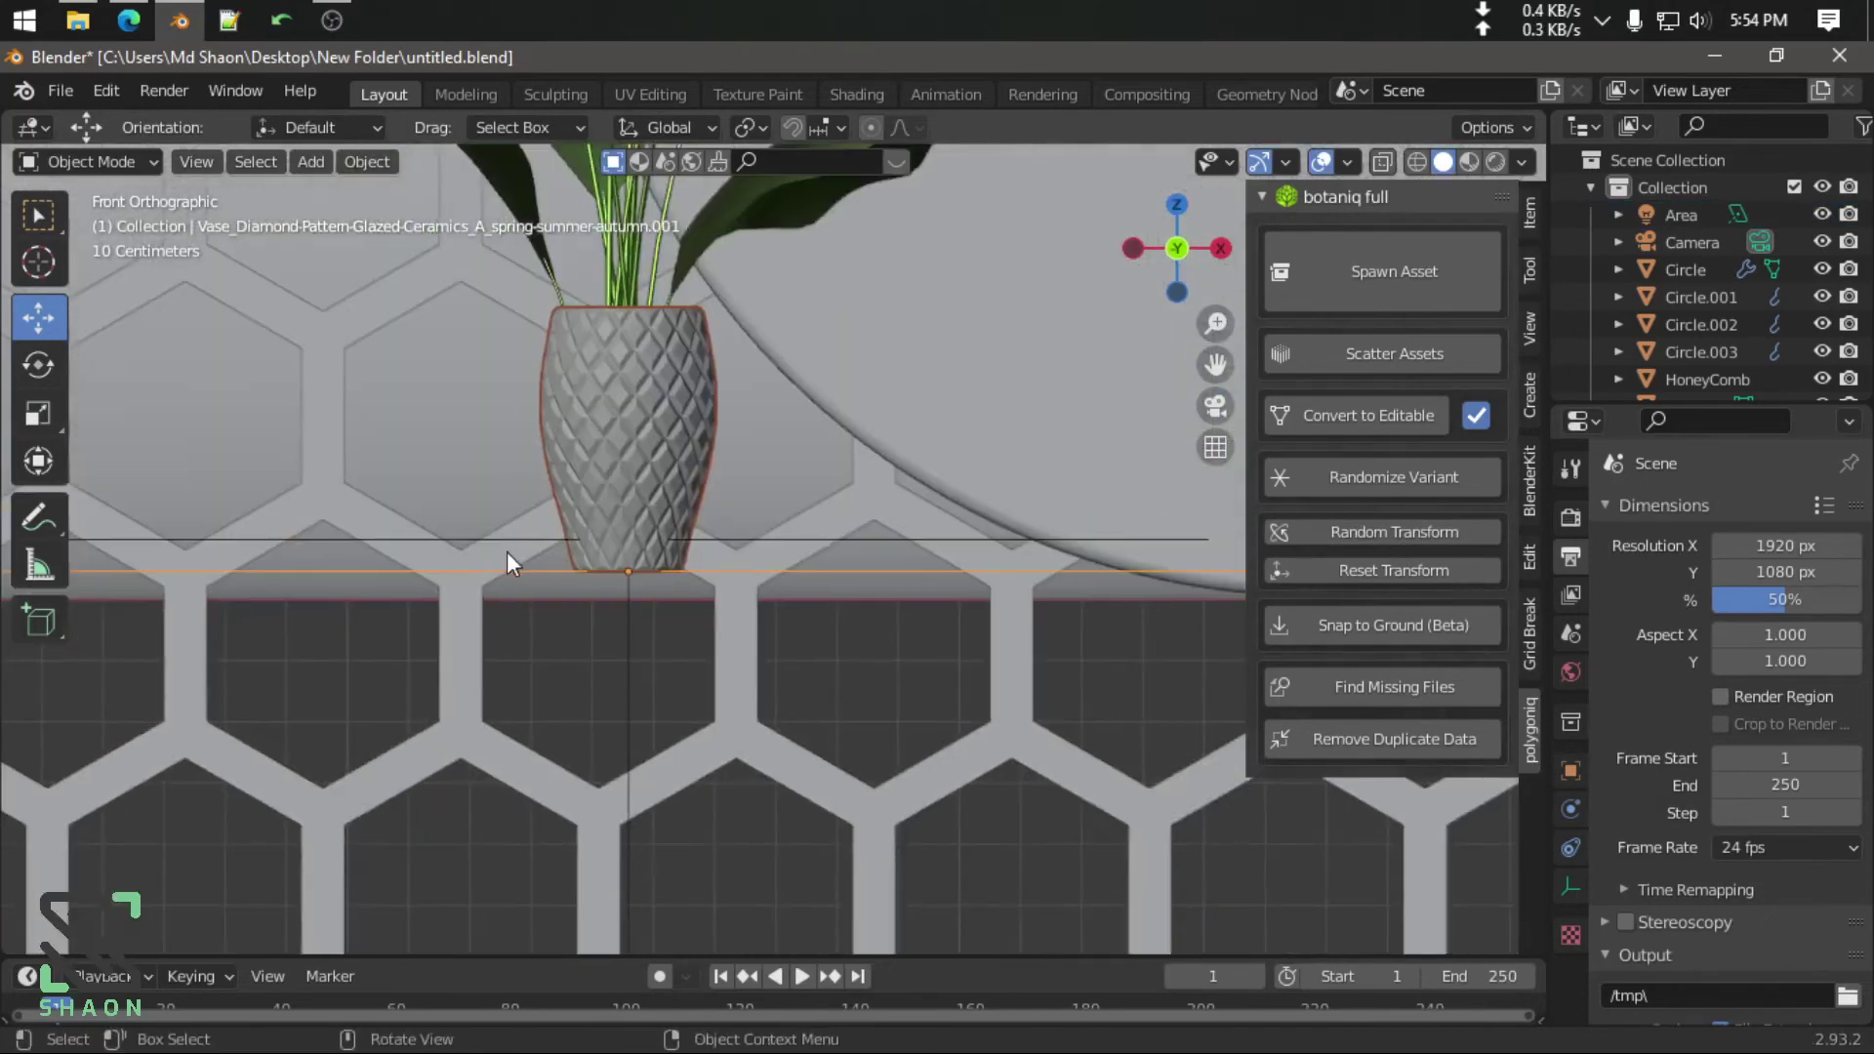
{"action": "scroll", "coordinate": [507, 553], "scroll_direction": "up", "scroll_amount": 2}
{"action": "key", "text": "g"}
{"action": "key", "text": "z"}
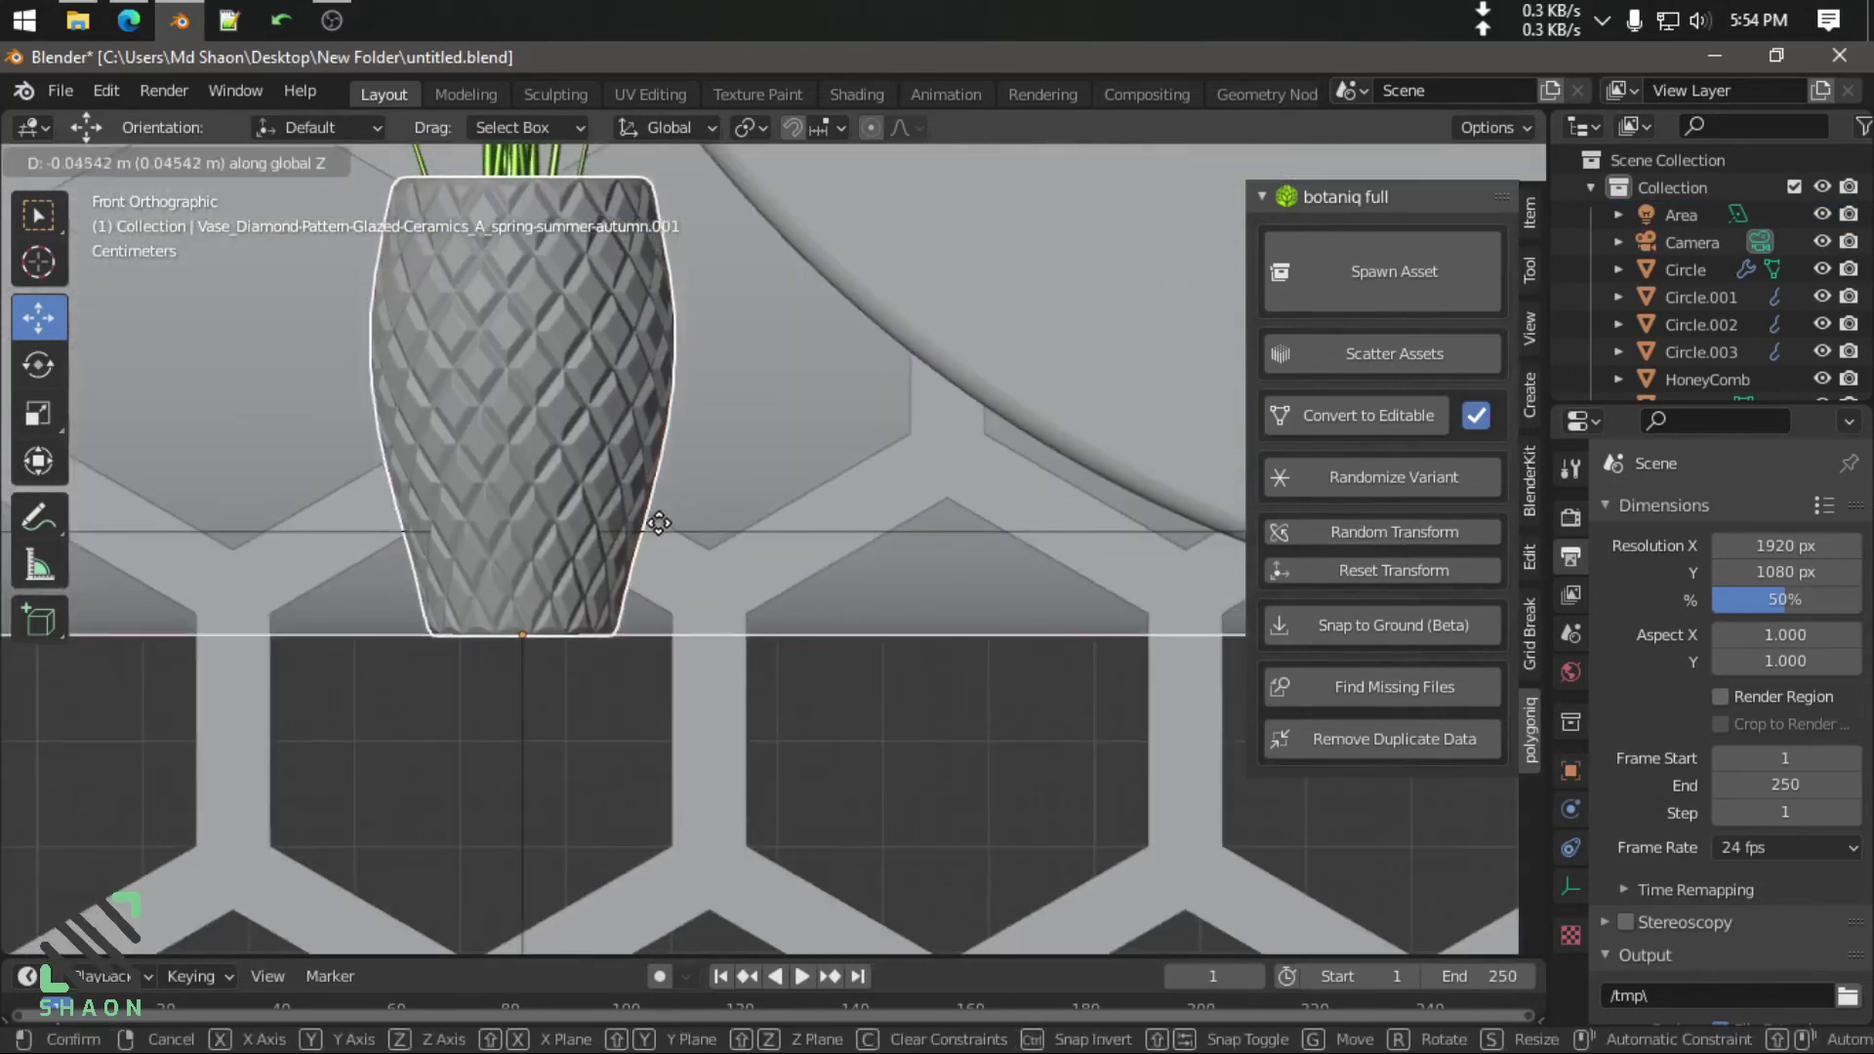
{"action": "left_click", "coordinate": [659, 531]}
Enable render denoising with OpenImageDenoise, then look through the camera
{"action": "left_click", "coordinate": [1570, 672]}
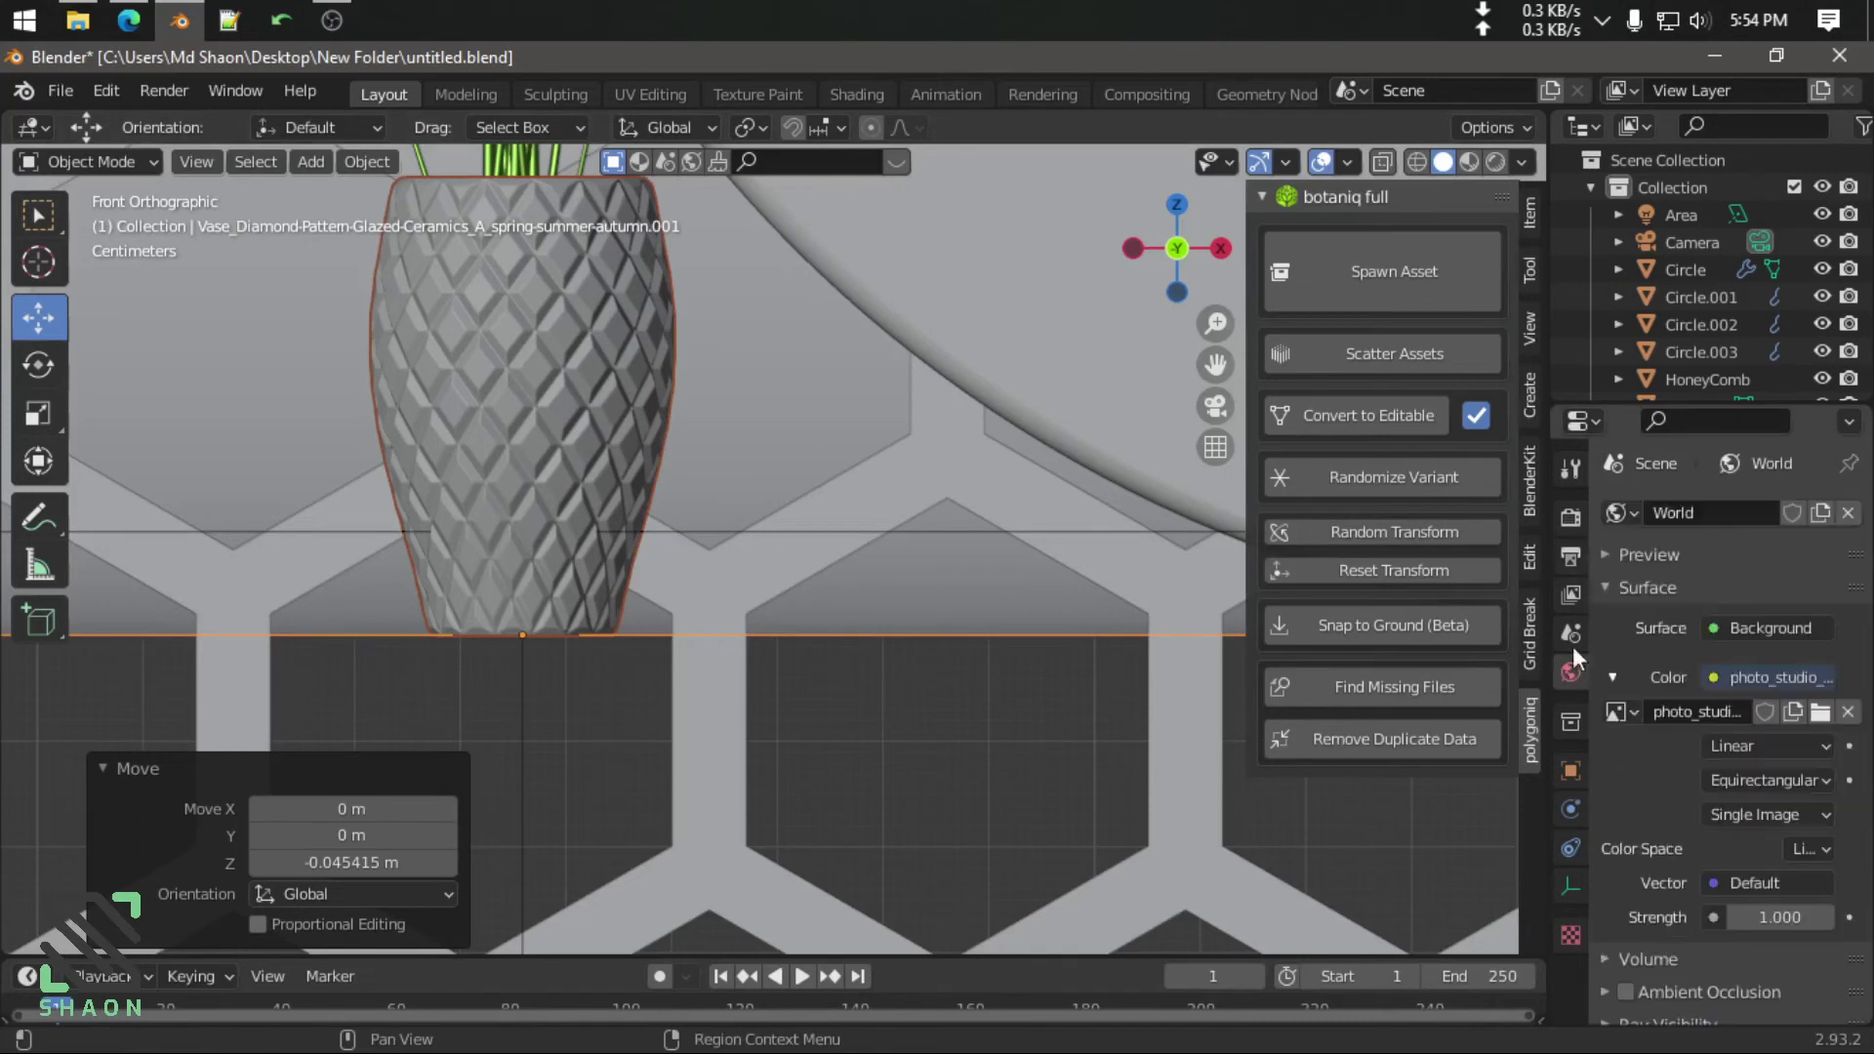
{"action": "left_click", "coordinate": [1570, 556]}
{"action": "left_click", "coordinate": [1570, 517]}
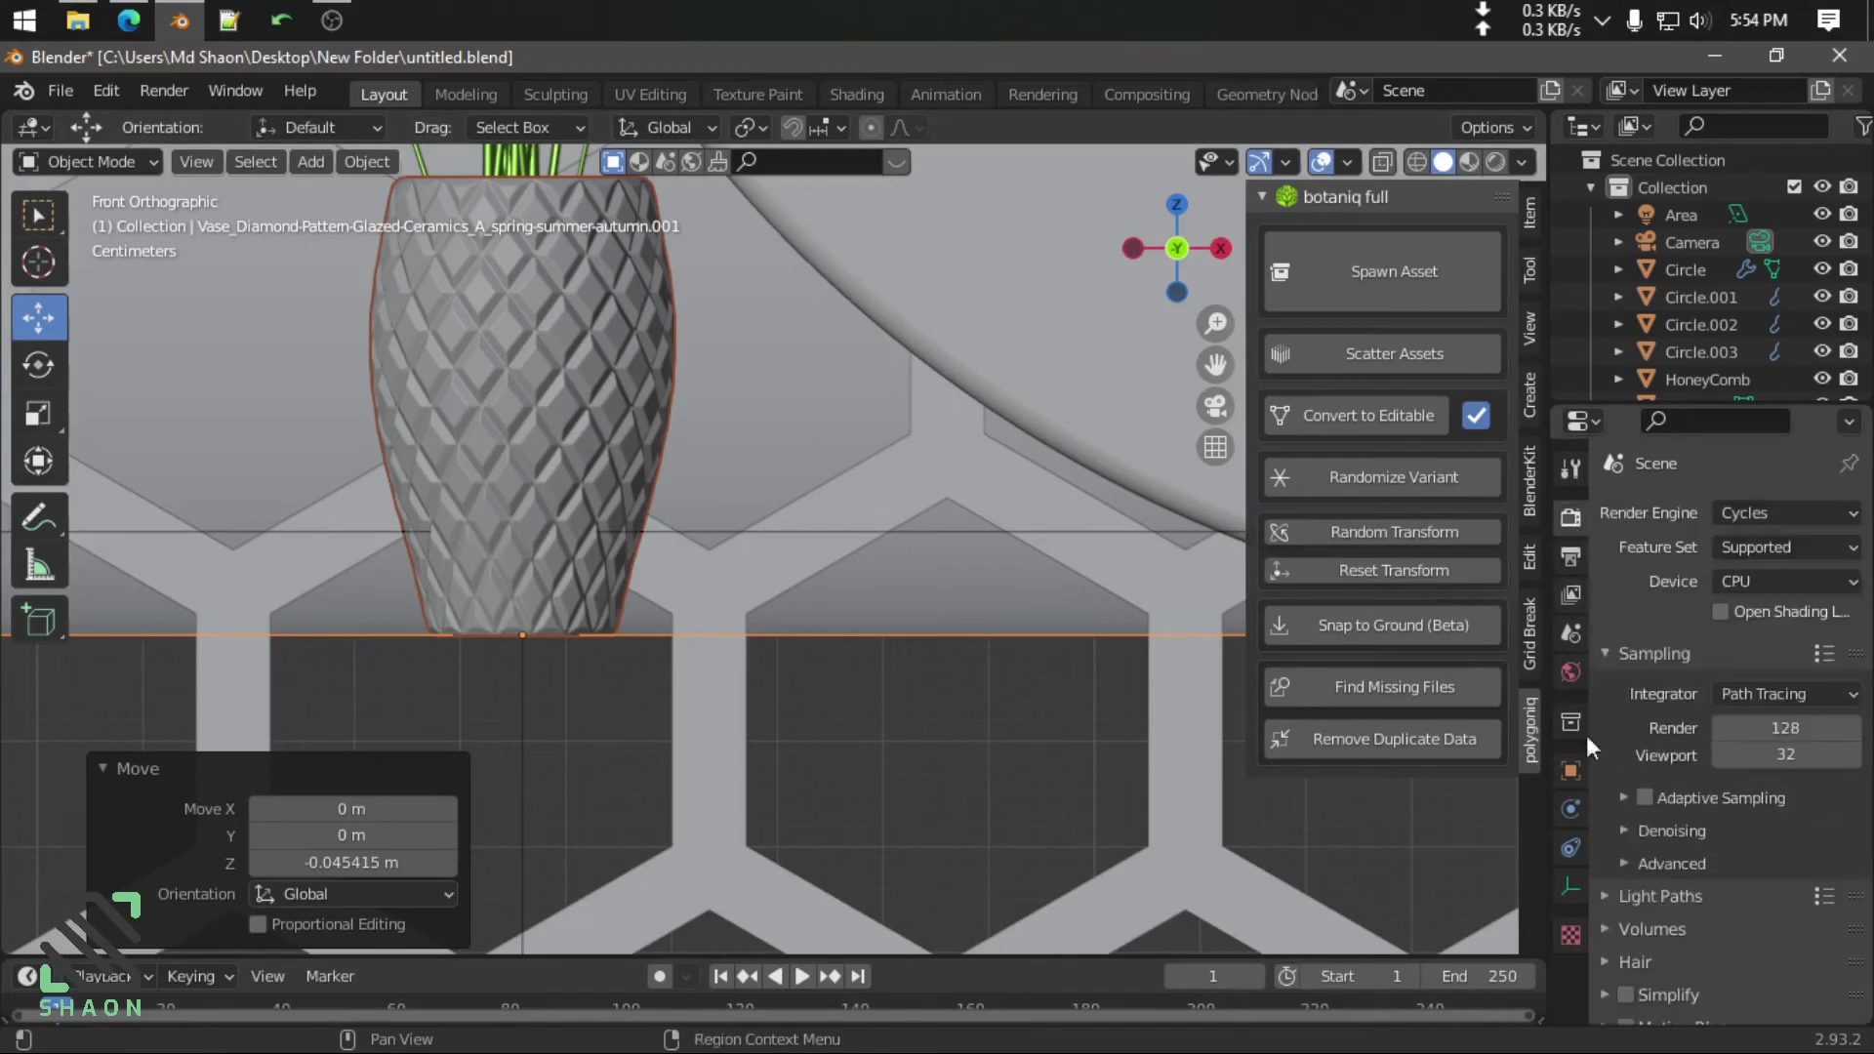
{"action": "scroll", "coordinate": [1654, 717], "scroll_direction": "down", "scroll_amount": 5}
{"action": "left_click", "coordinate": [1650, 611]}
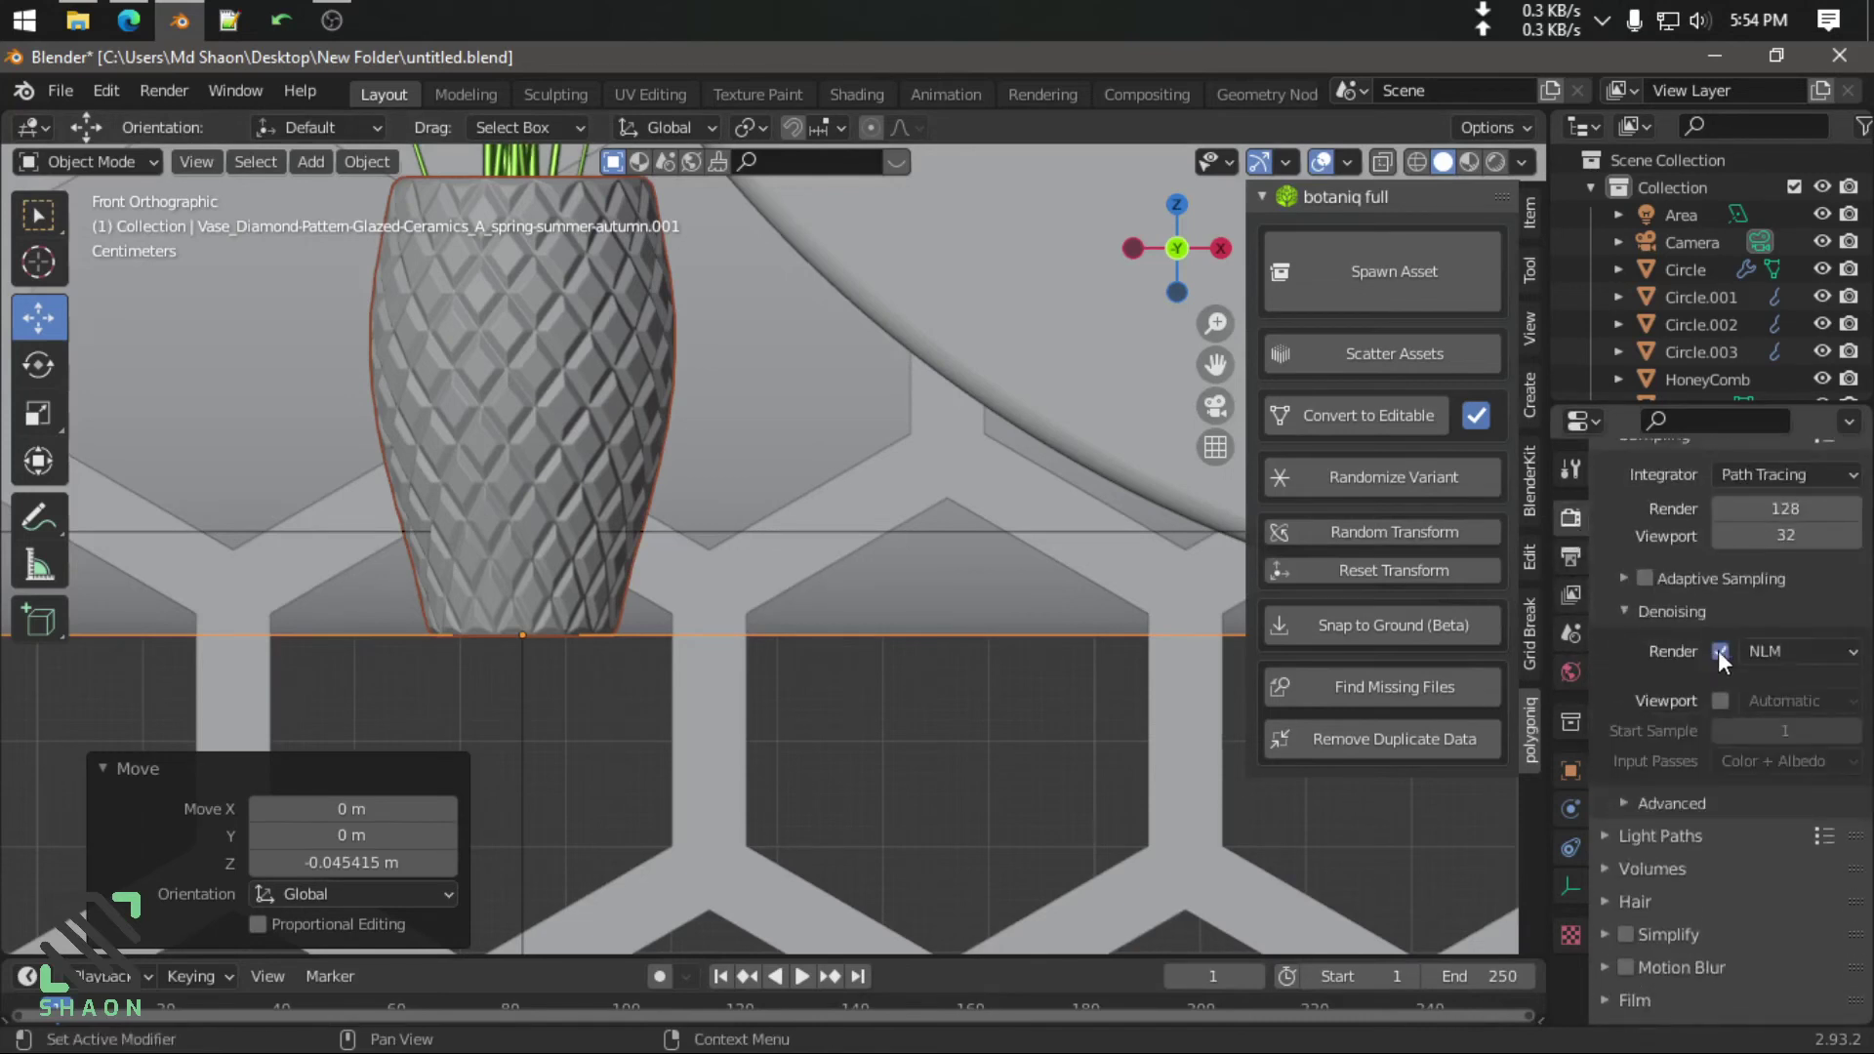
{"action": "left_click", "coordinate": [1717, 650]}
{"action": "left_click", "coordinate": [1747, 650]}
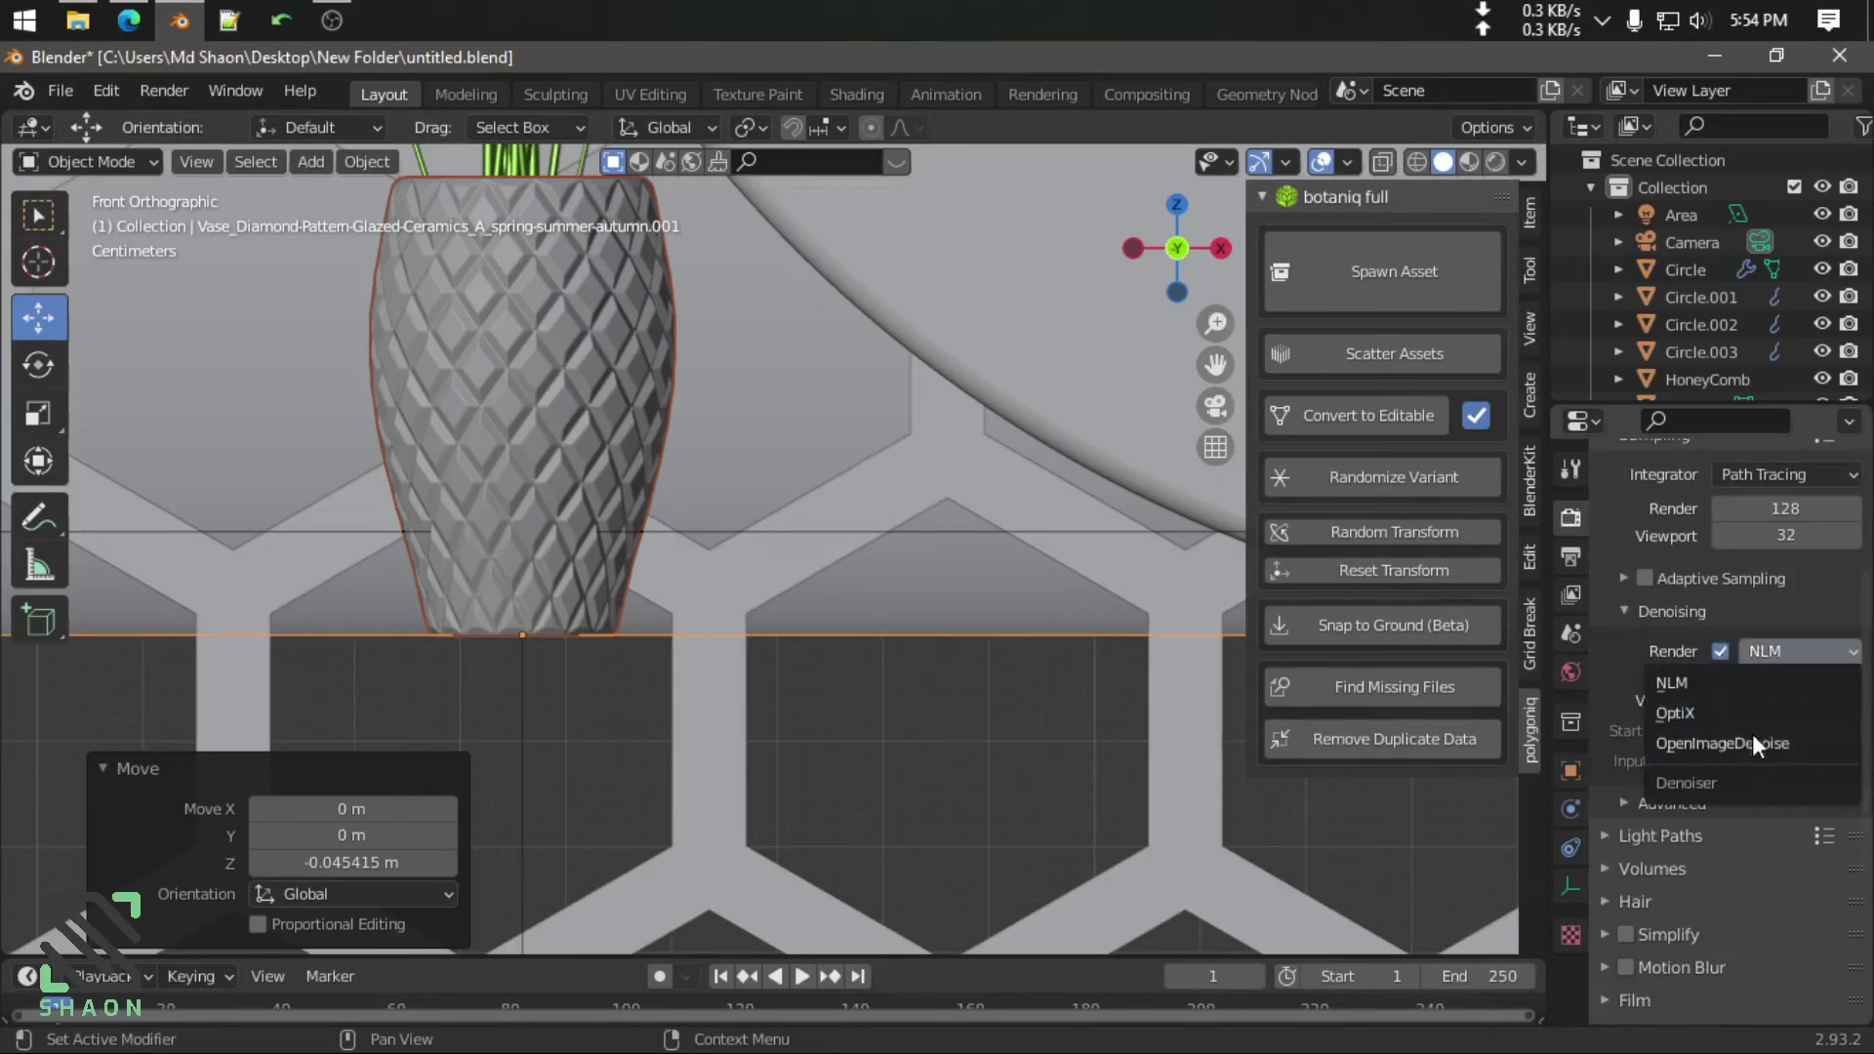
{"action": "left_click", "coordinate": [1753, 734]}
{"action": "key", "text": "KP_0"}
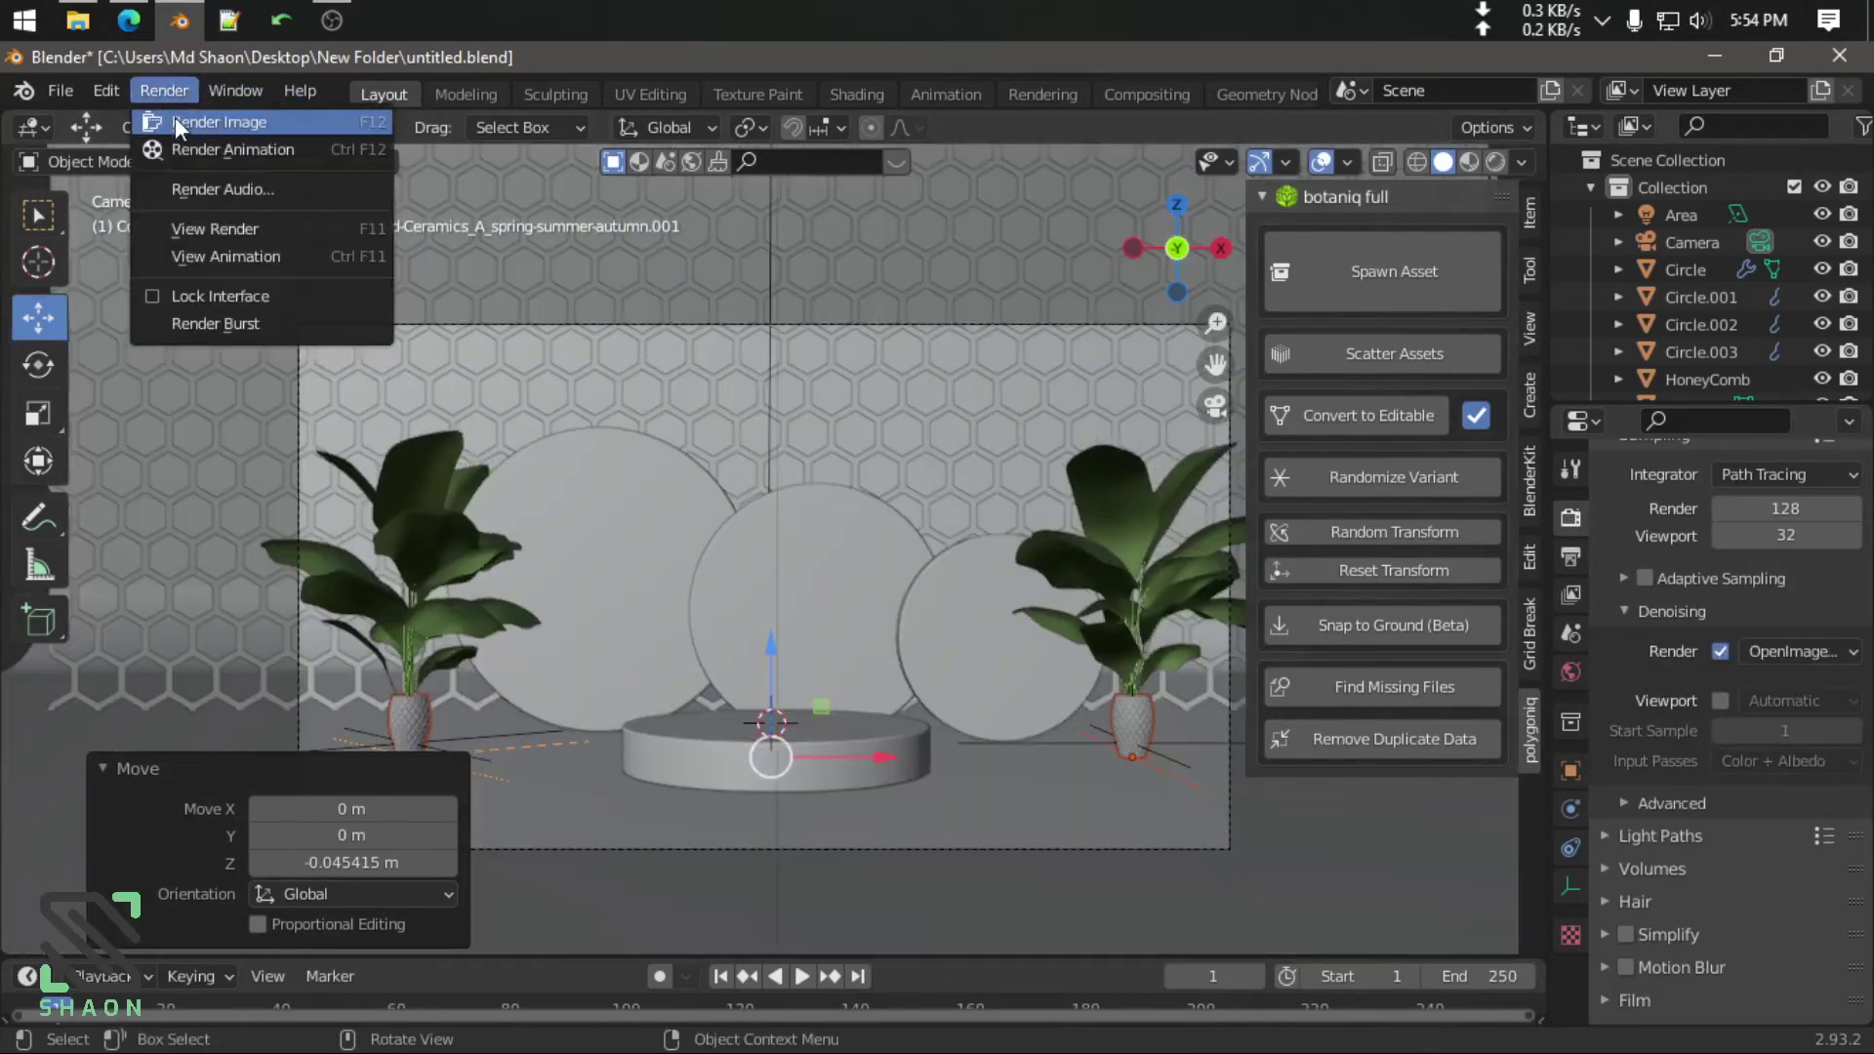
Render the denoised image full-screen, recentre it, then switch to the browser's Pexels 'ocean waves' results
{"action": "left_click", "coordinate": [174, 119]}
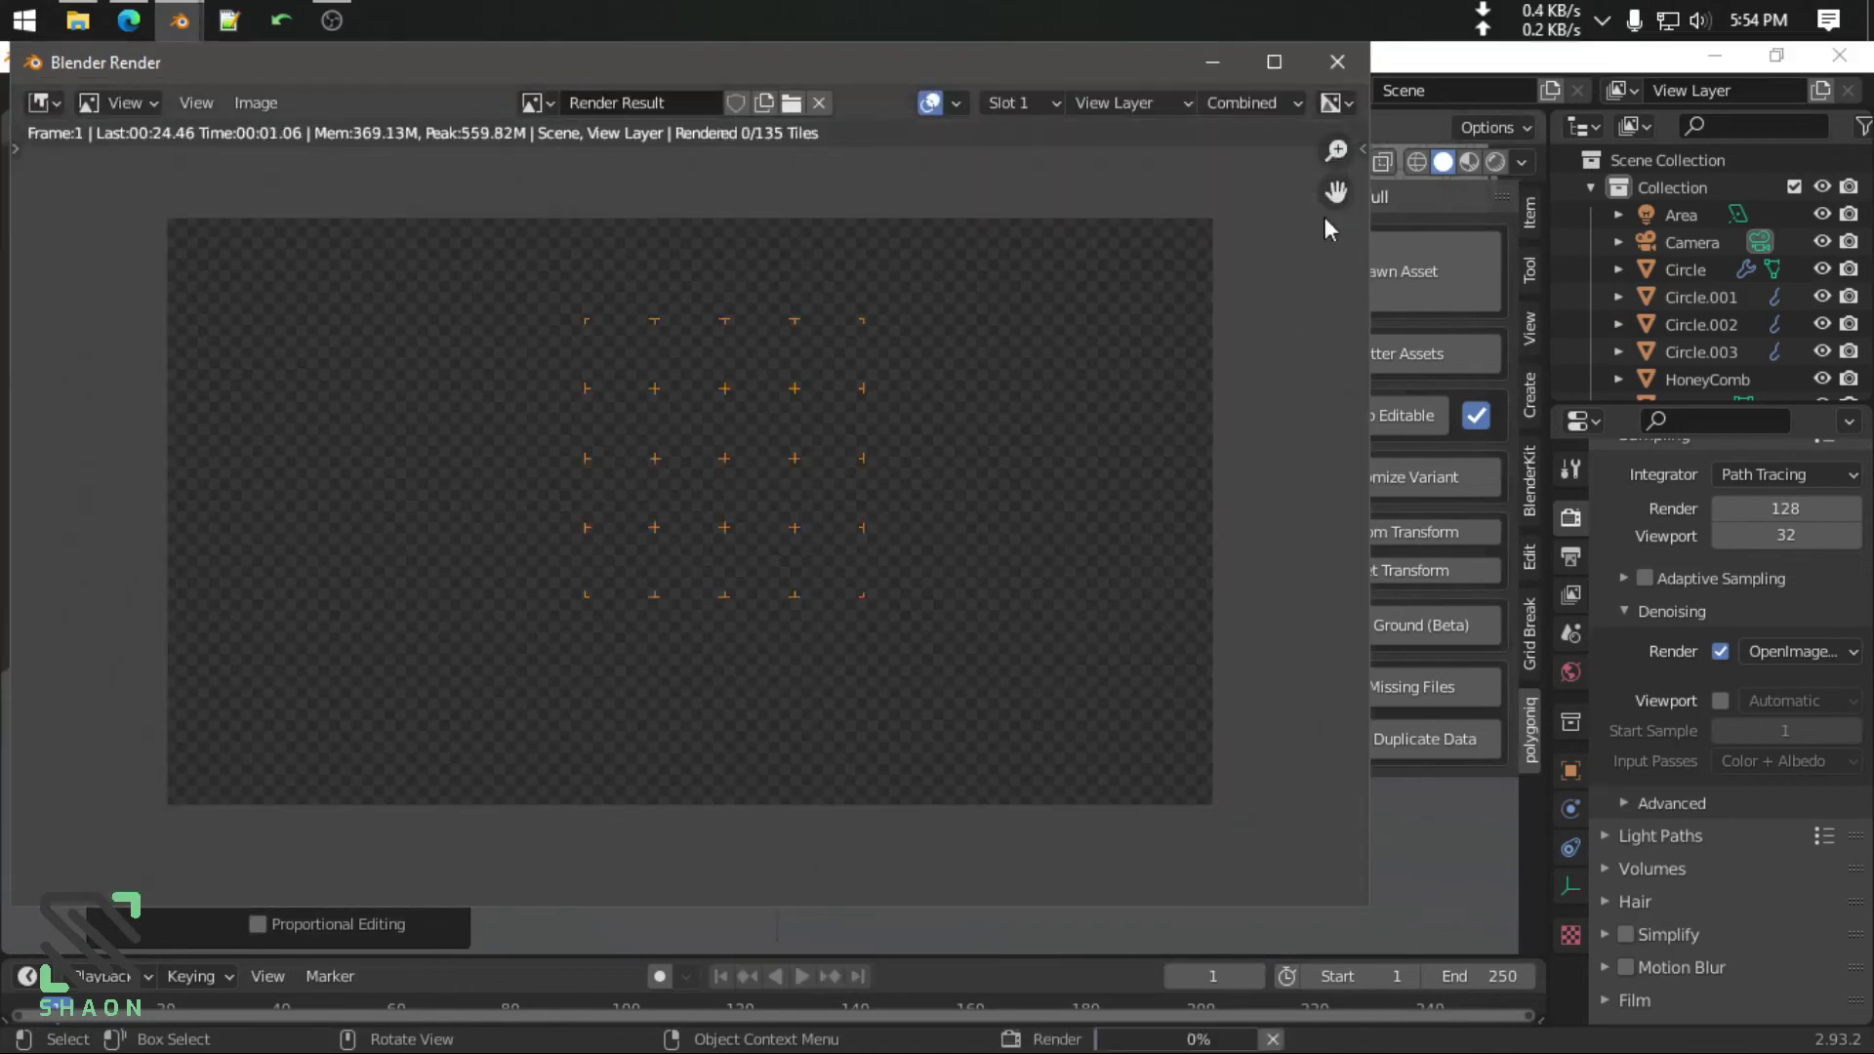
{"action": "left_click", "coordinate": [1274, 47]}
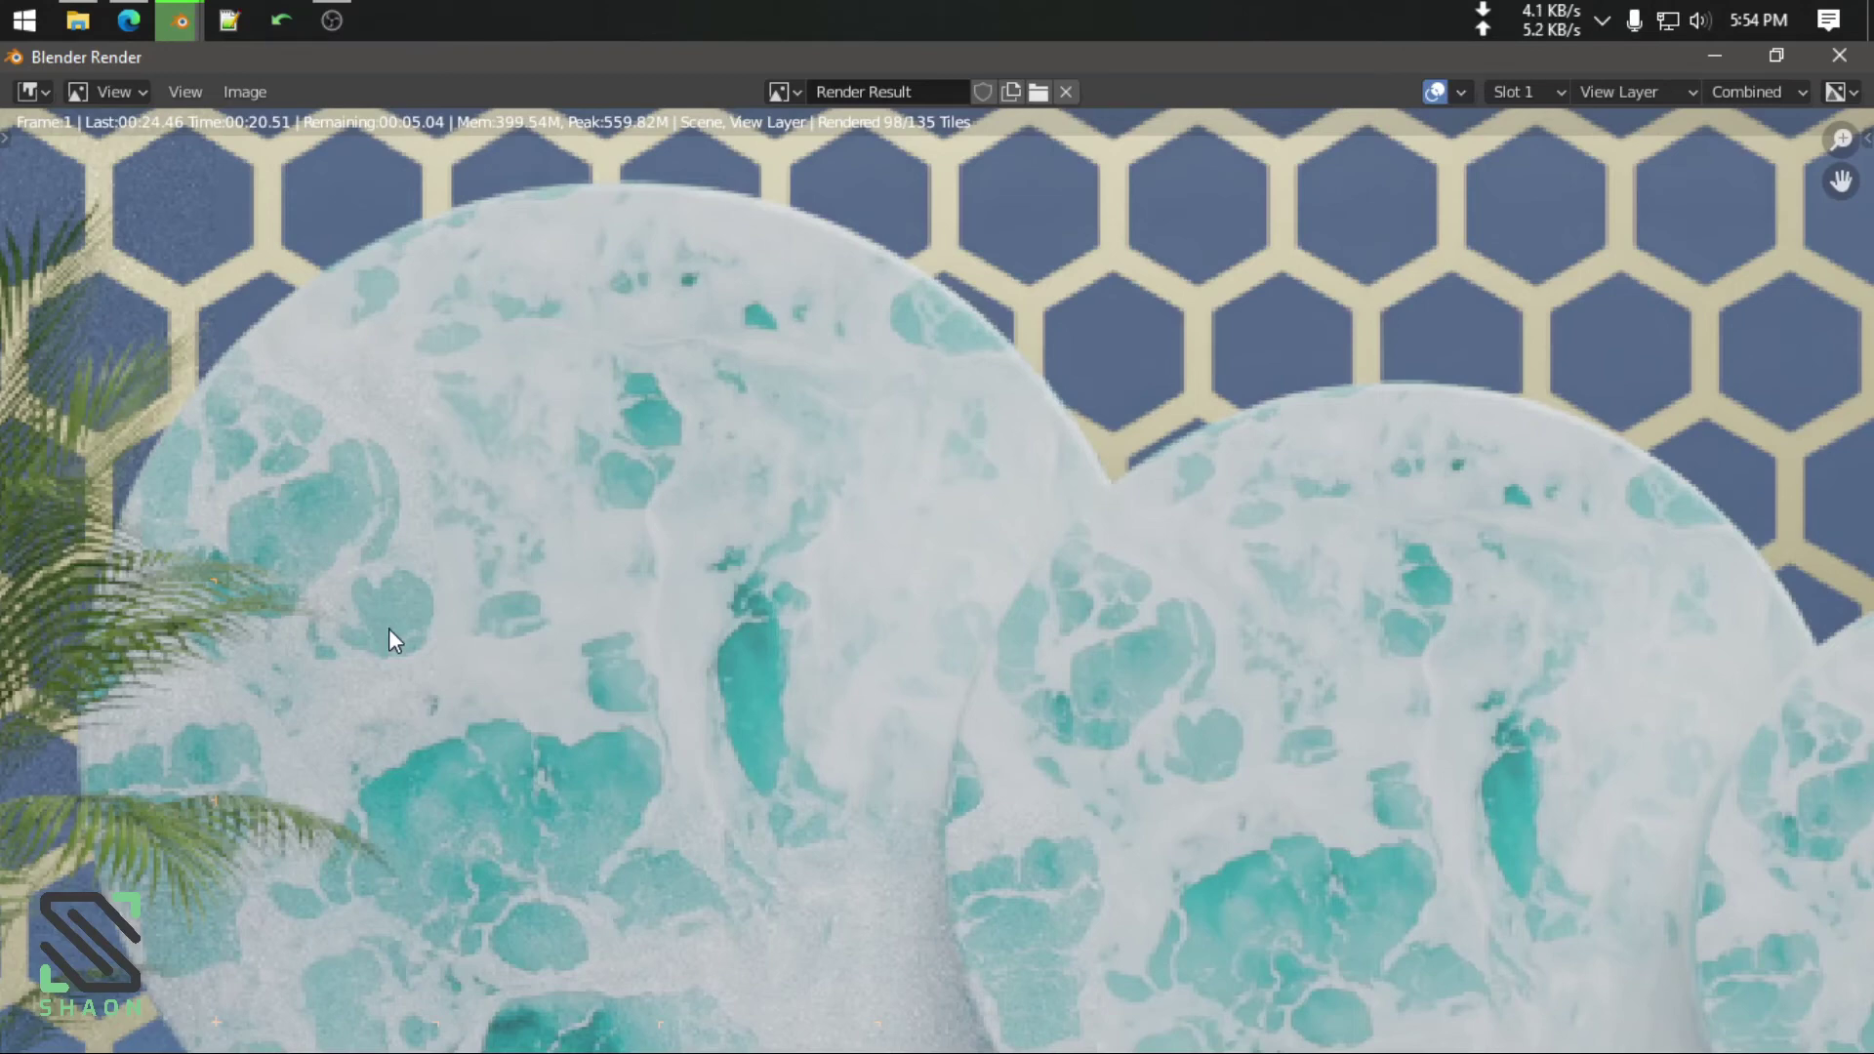
{"action": "key", "text": "Home"}
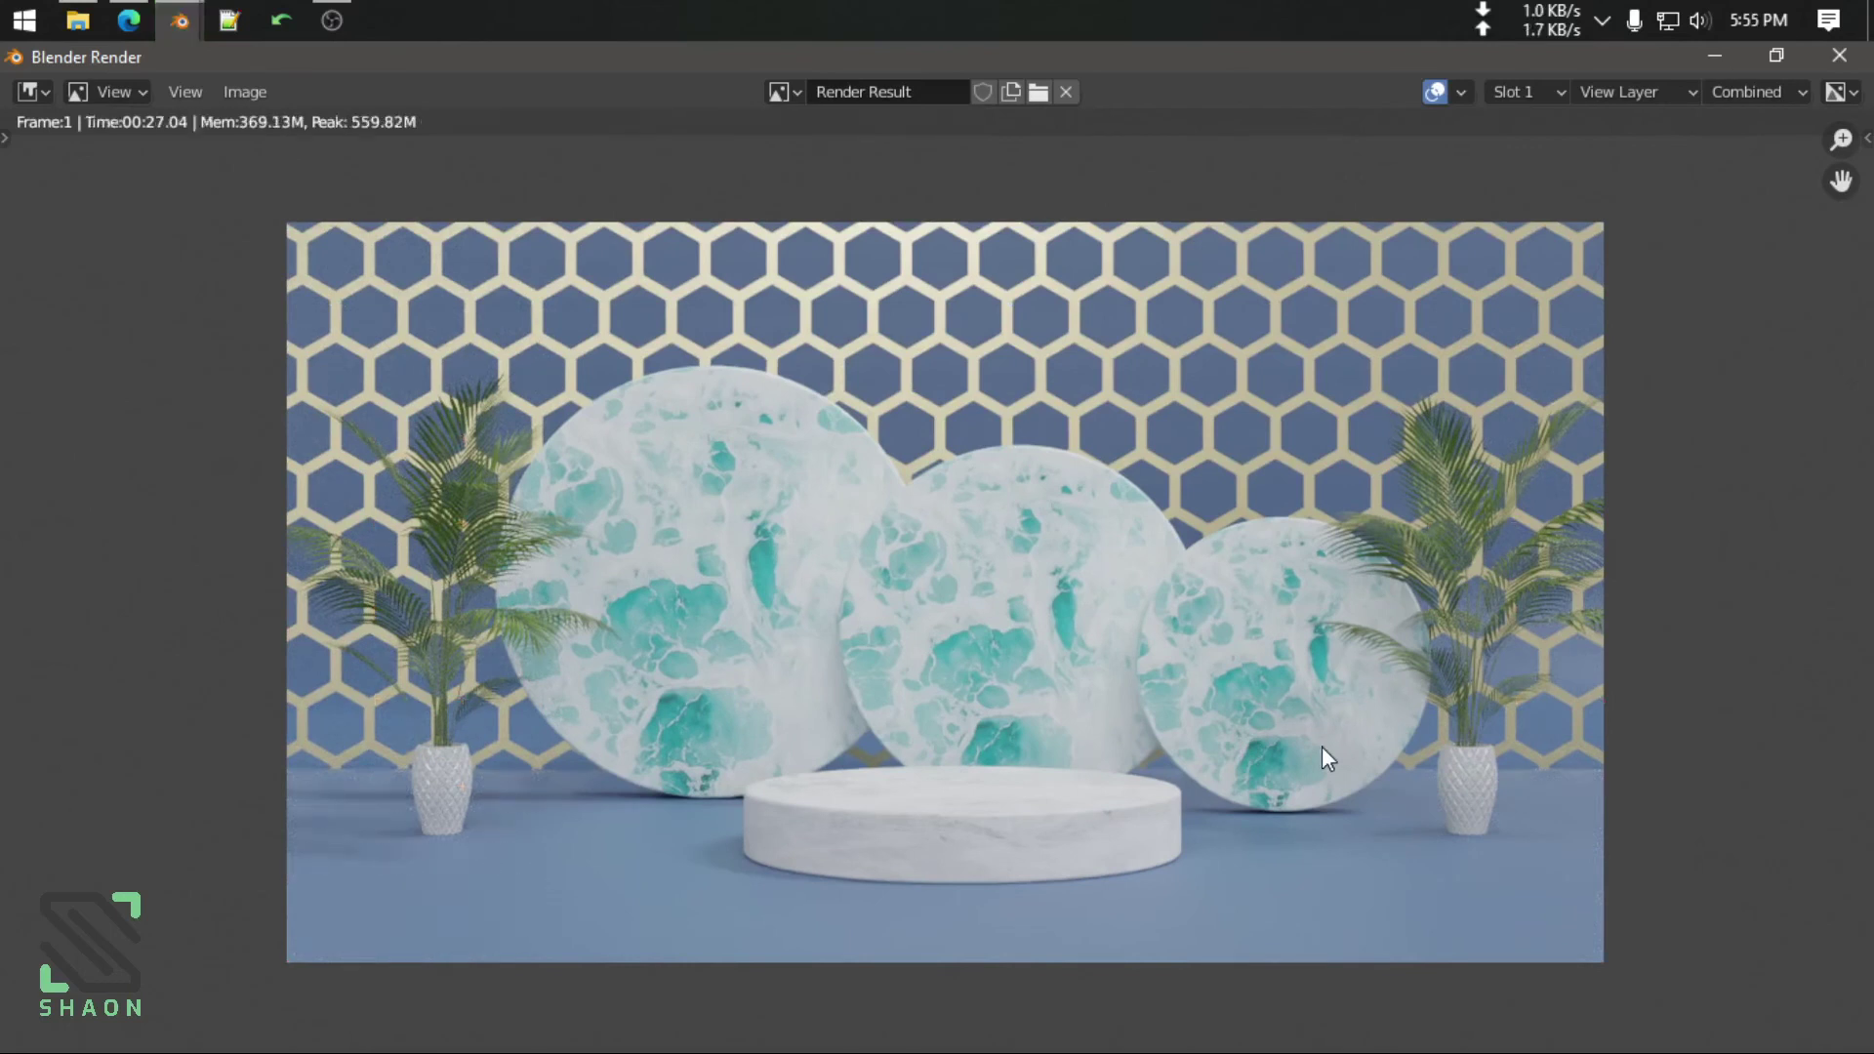
{"action": "left_click", "coordinate": [128, 20]}
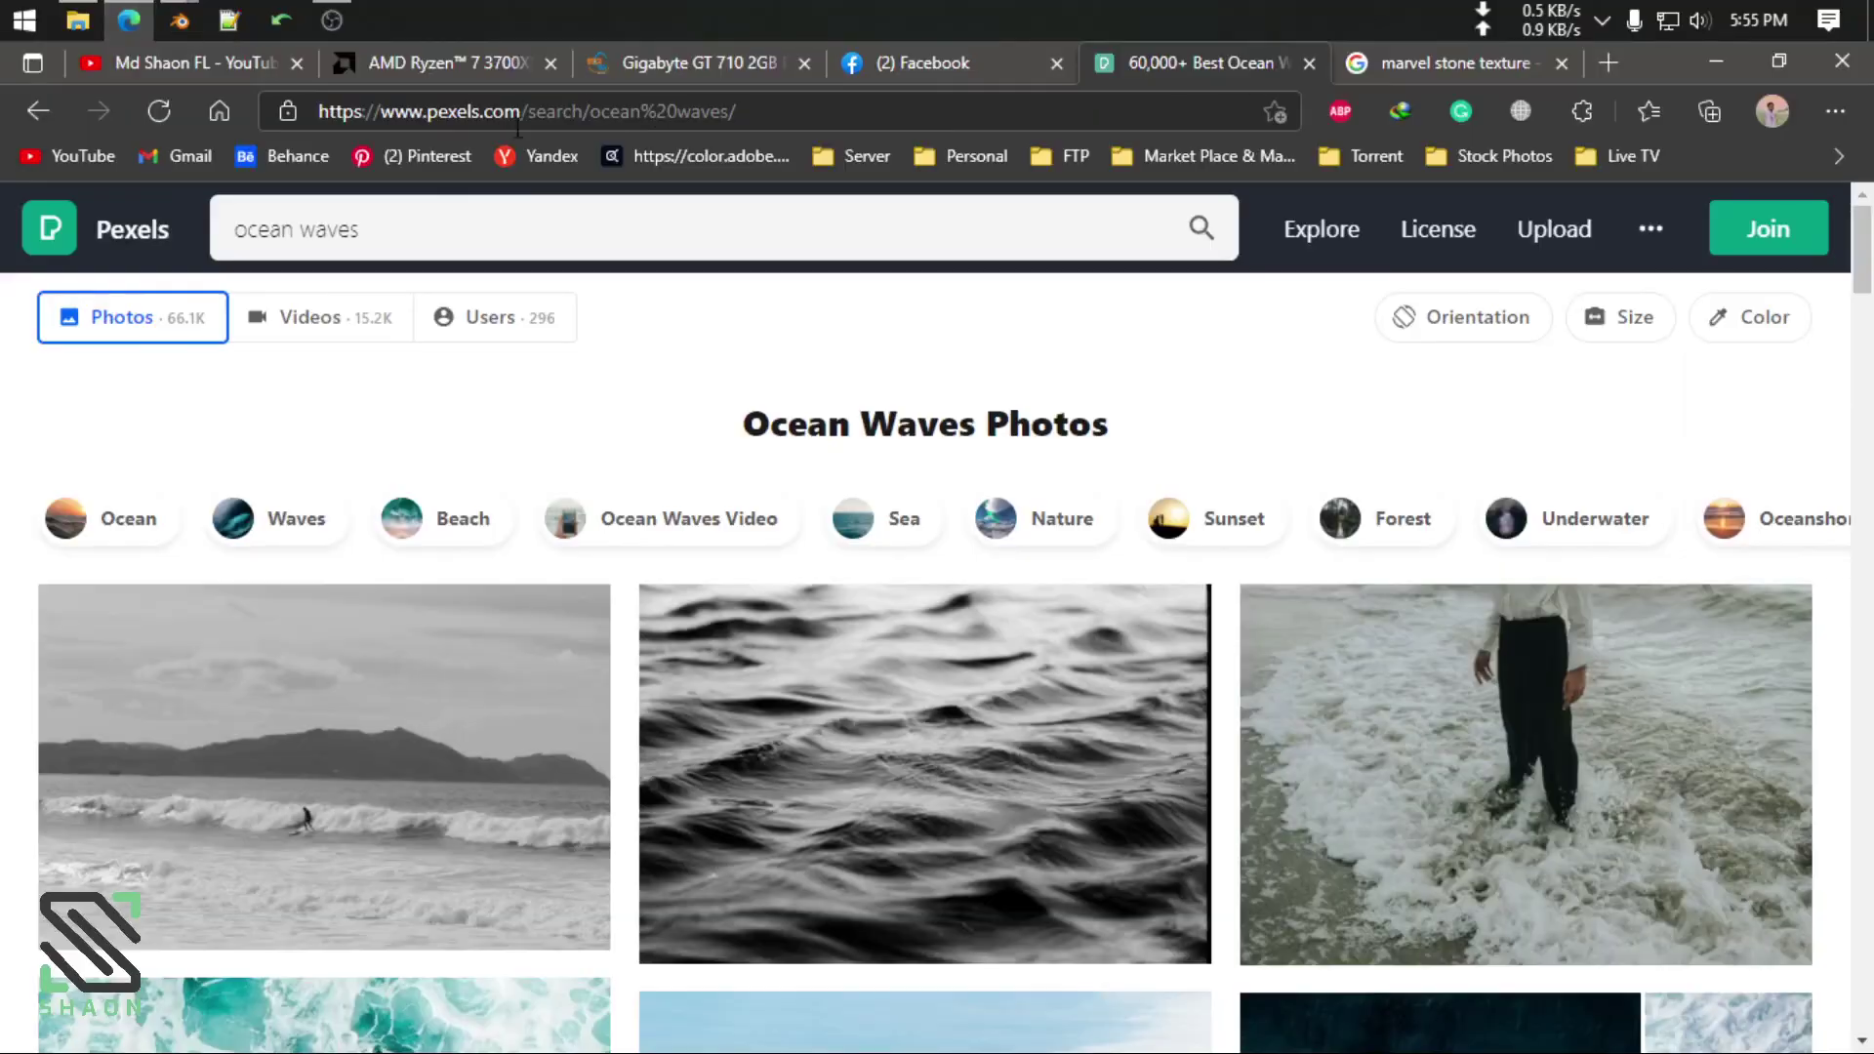
Close the tabs right of Pexels and search Google Images for '3d product podium'
{"action": "right_click", "coordinate": [1189, 72]}
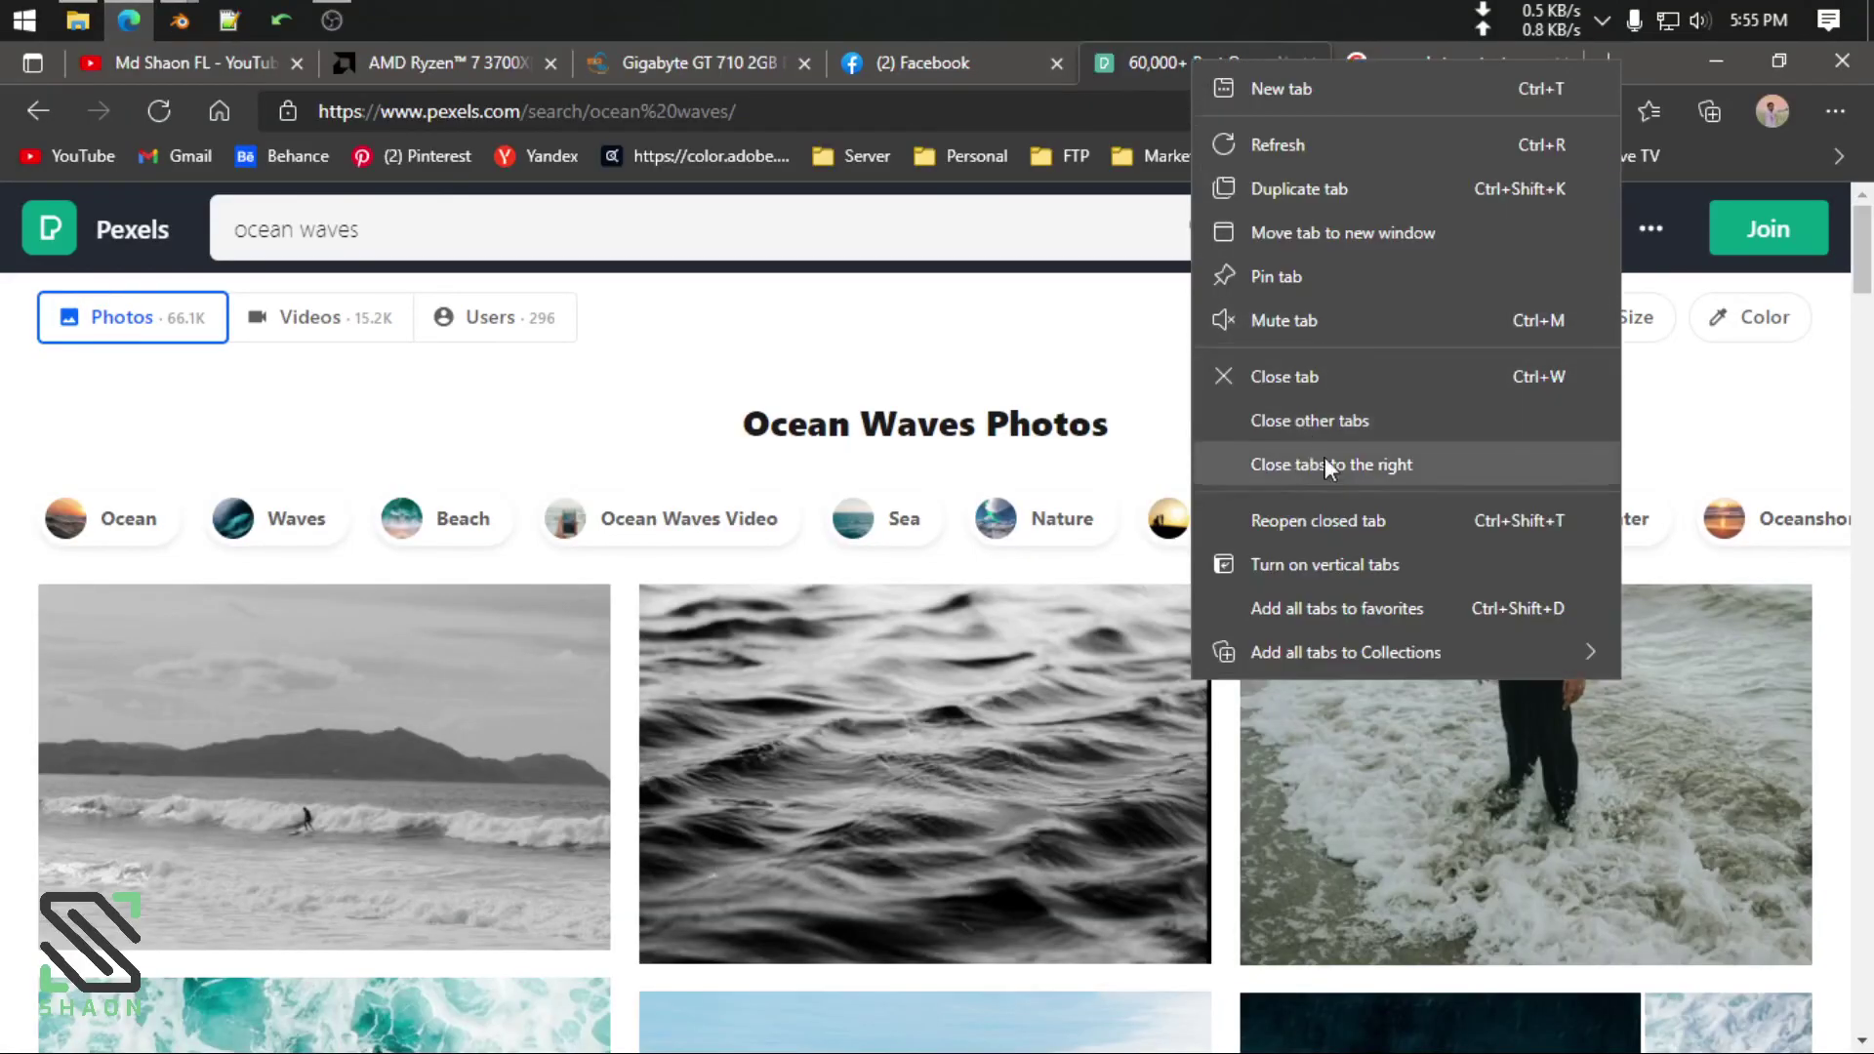
{"action": "left_click", "coordinate": [1310, 420]}
{"action": "left_click", "coordinate": [427, 110]}
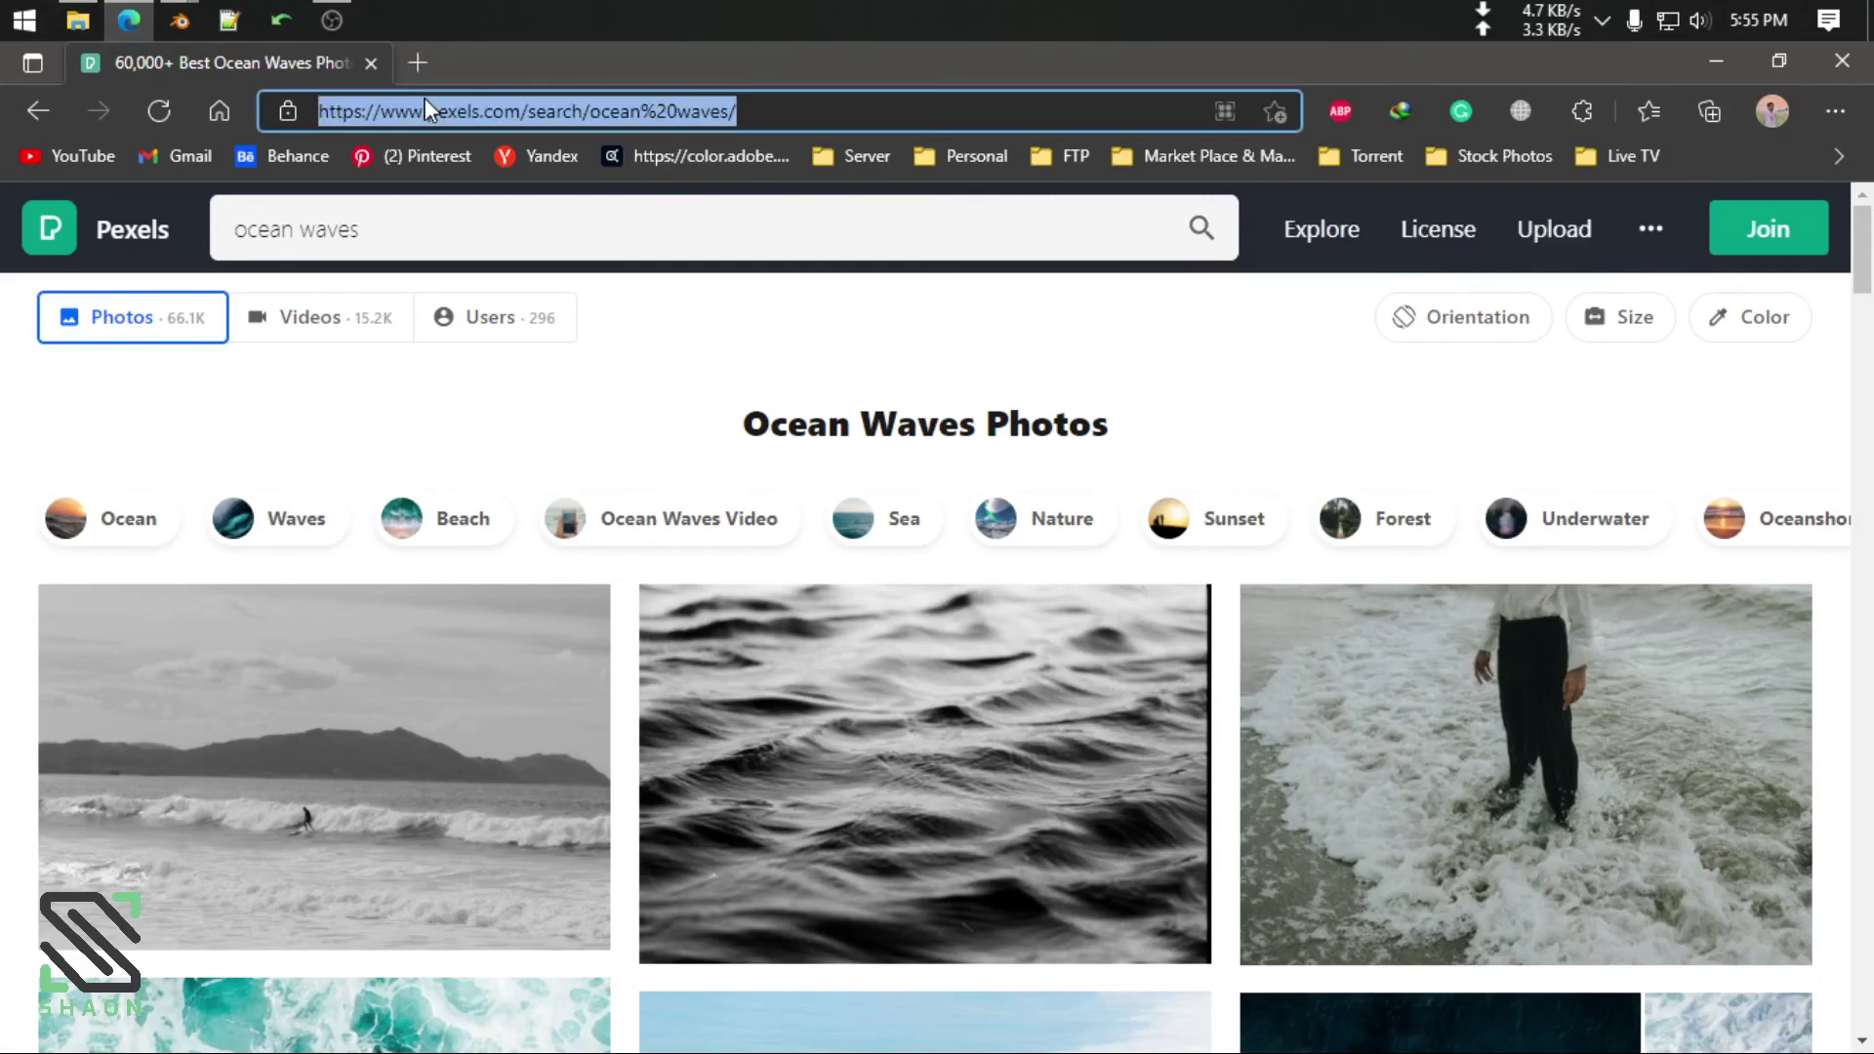
{"action": "type", "text": "3d"}
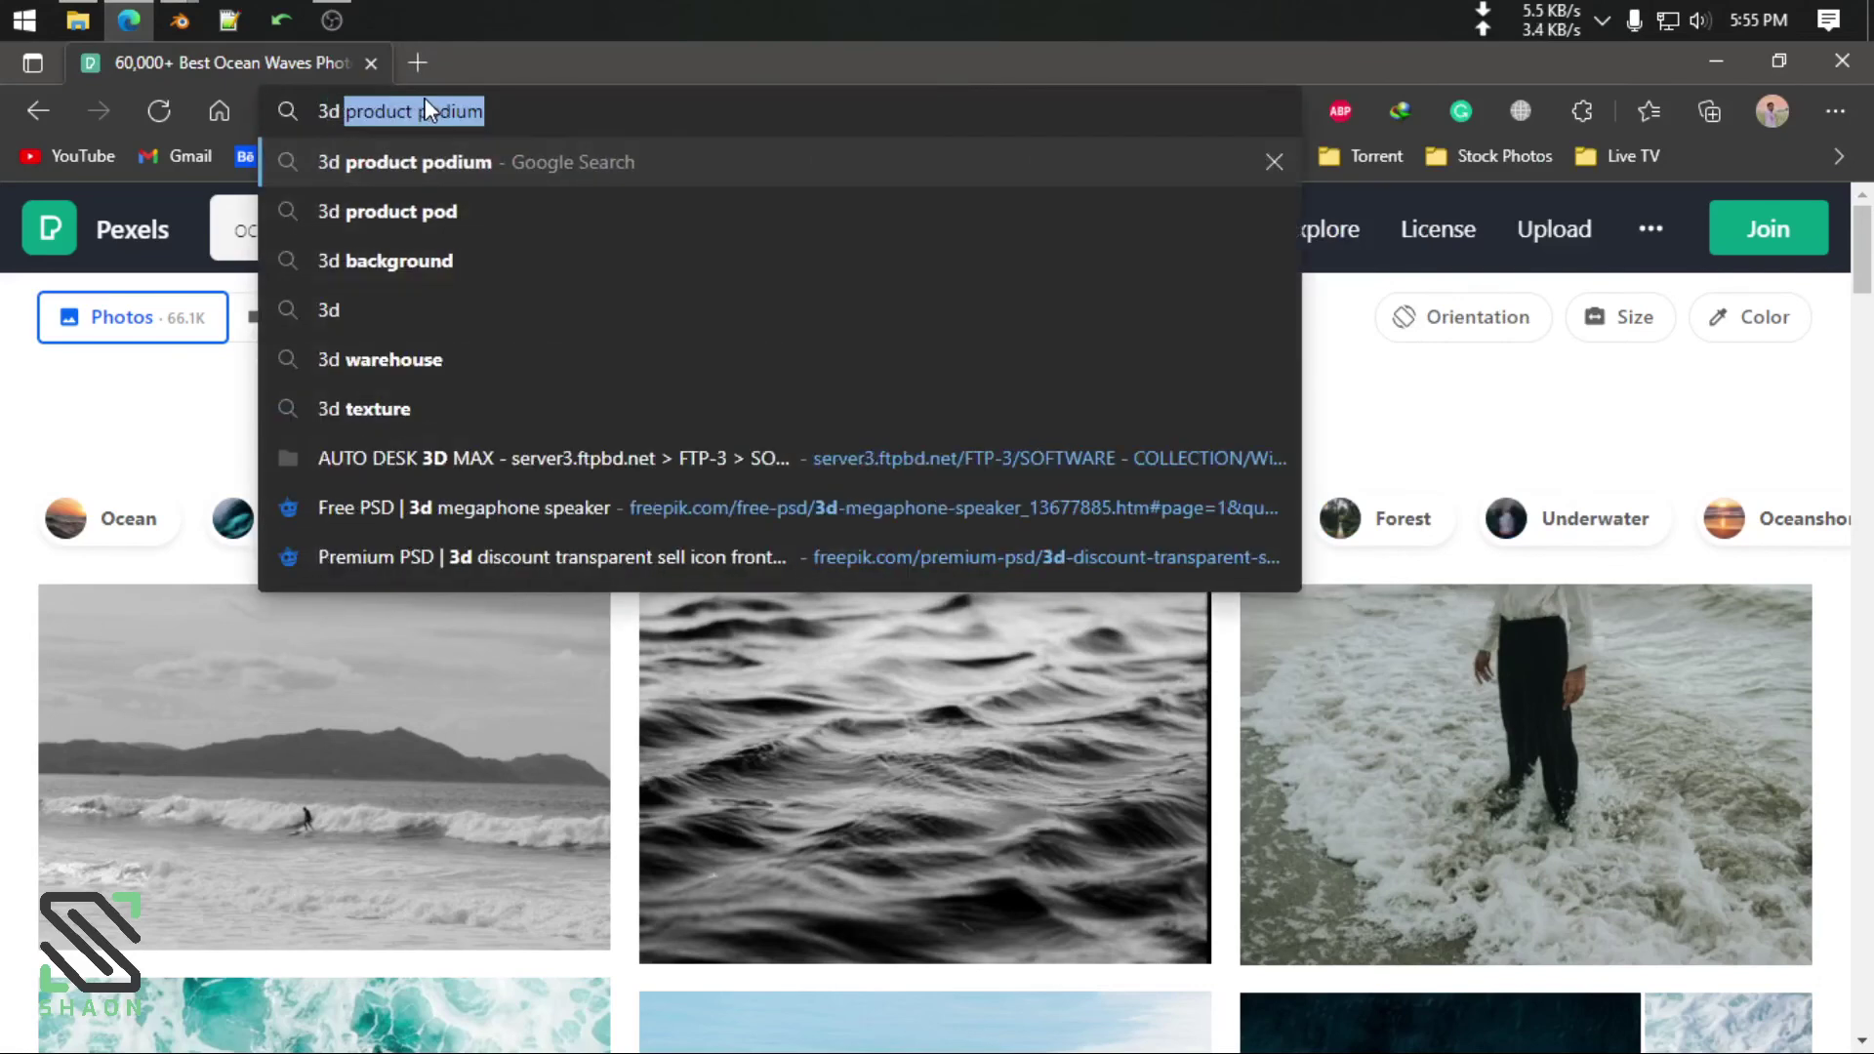
{"action": "key", "text": "Return"}
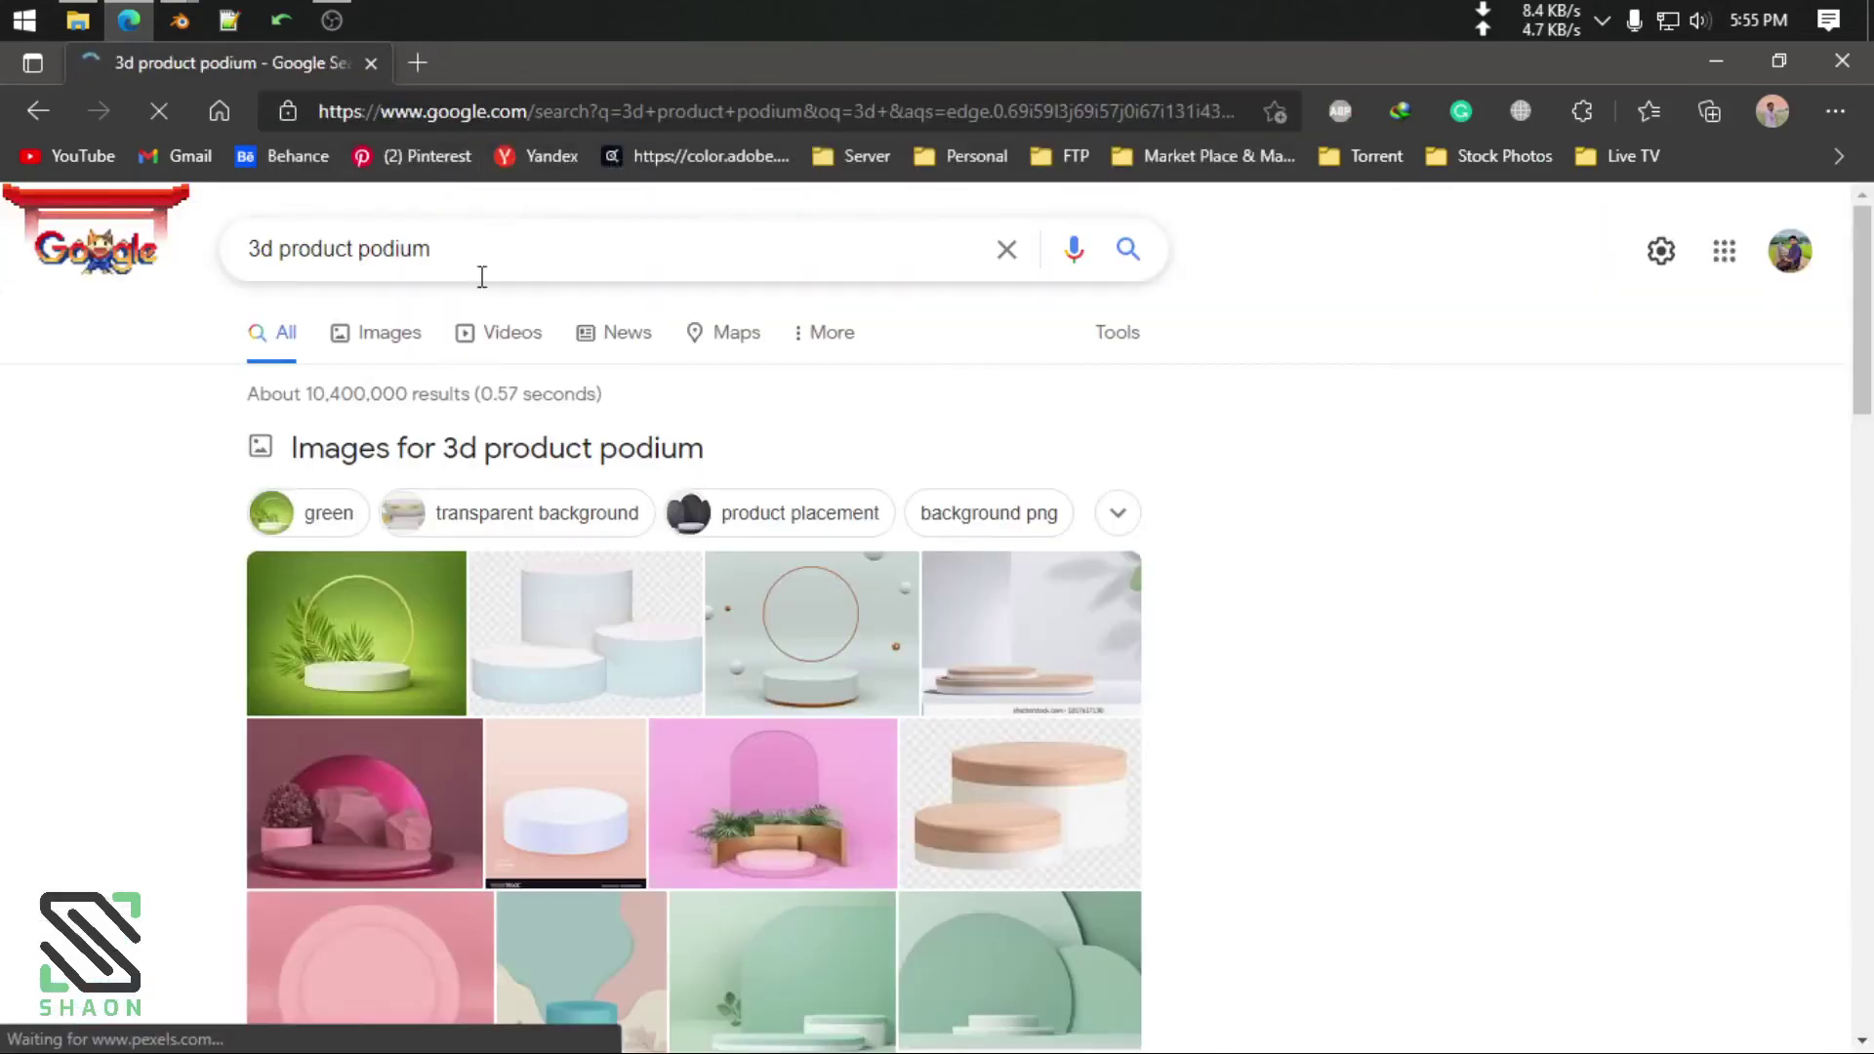
{"action": "left_click", "coordinate": [420, 332]}
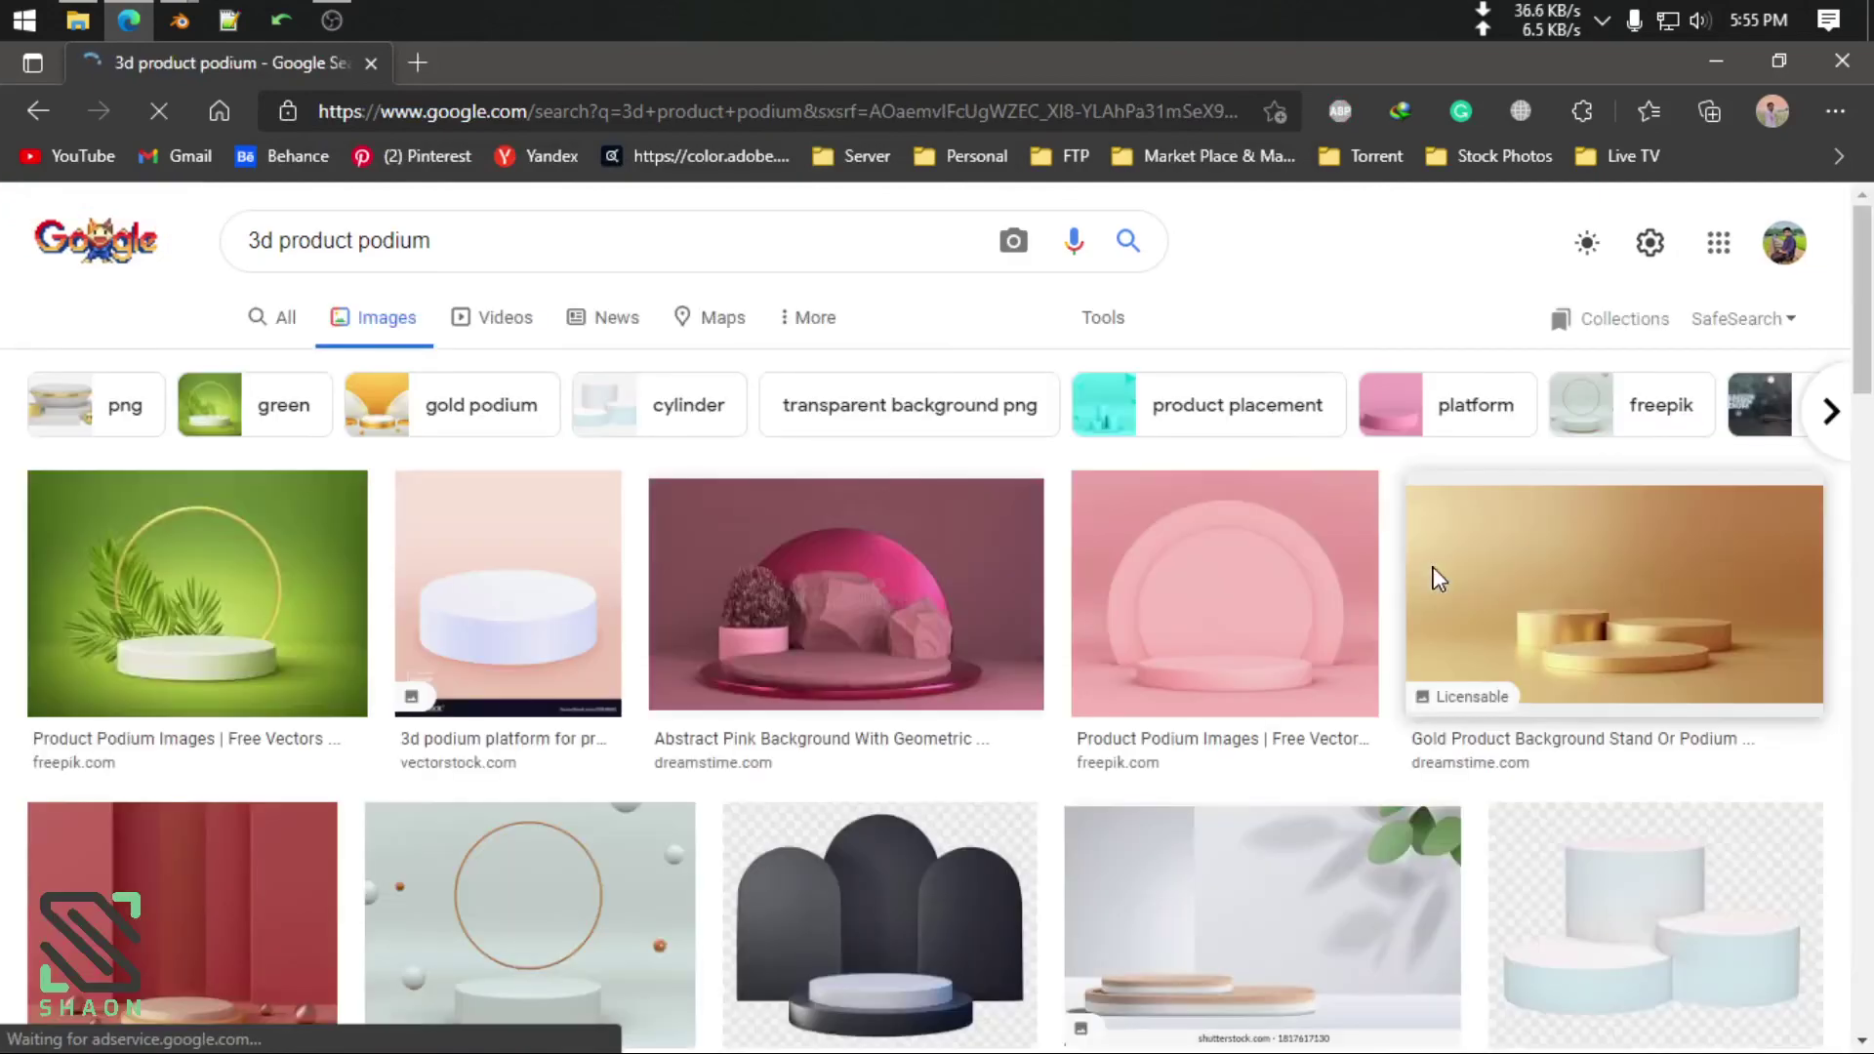
Scroll through the '3d product podium' image results
{"action": "scroll", "coordinate": [1415, 624], "scroll_direction": "down", "scroll_amount": 5}
{"action": "scroll", "coordinate": [1477, 661], "scroll_direction": "up", "scroll_amount": 5}
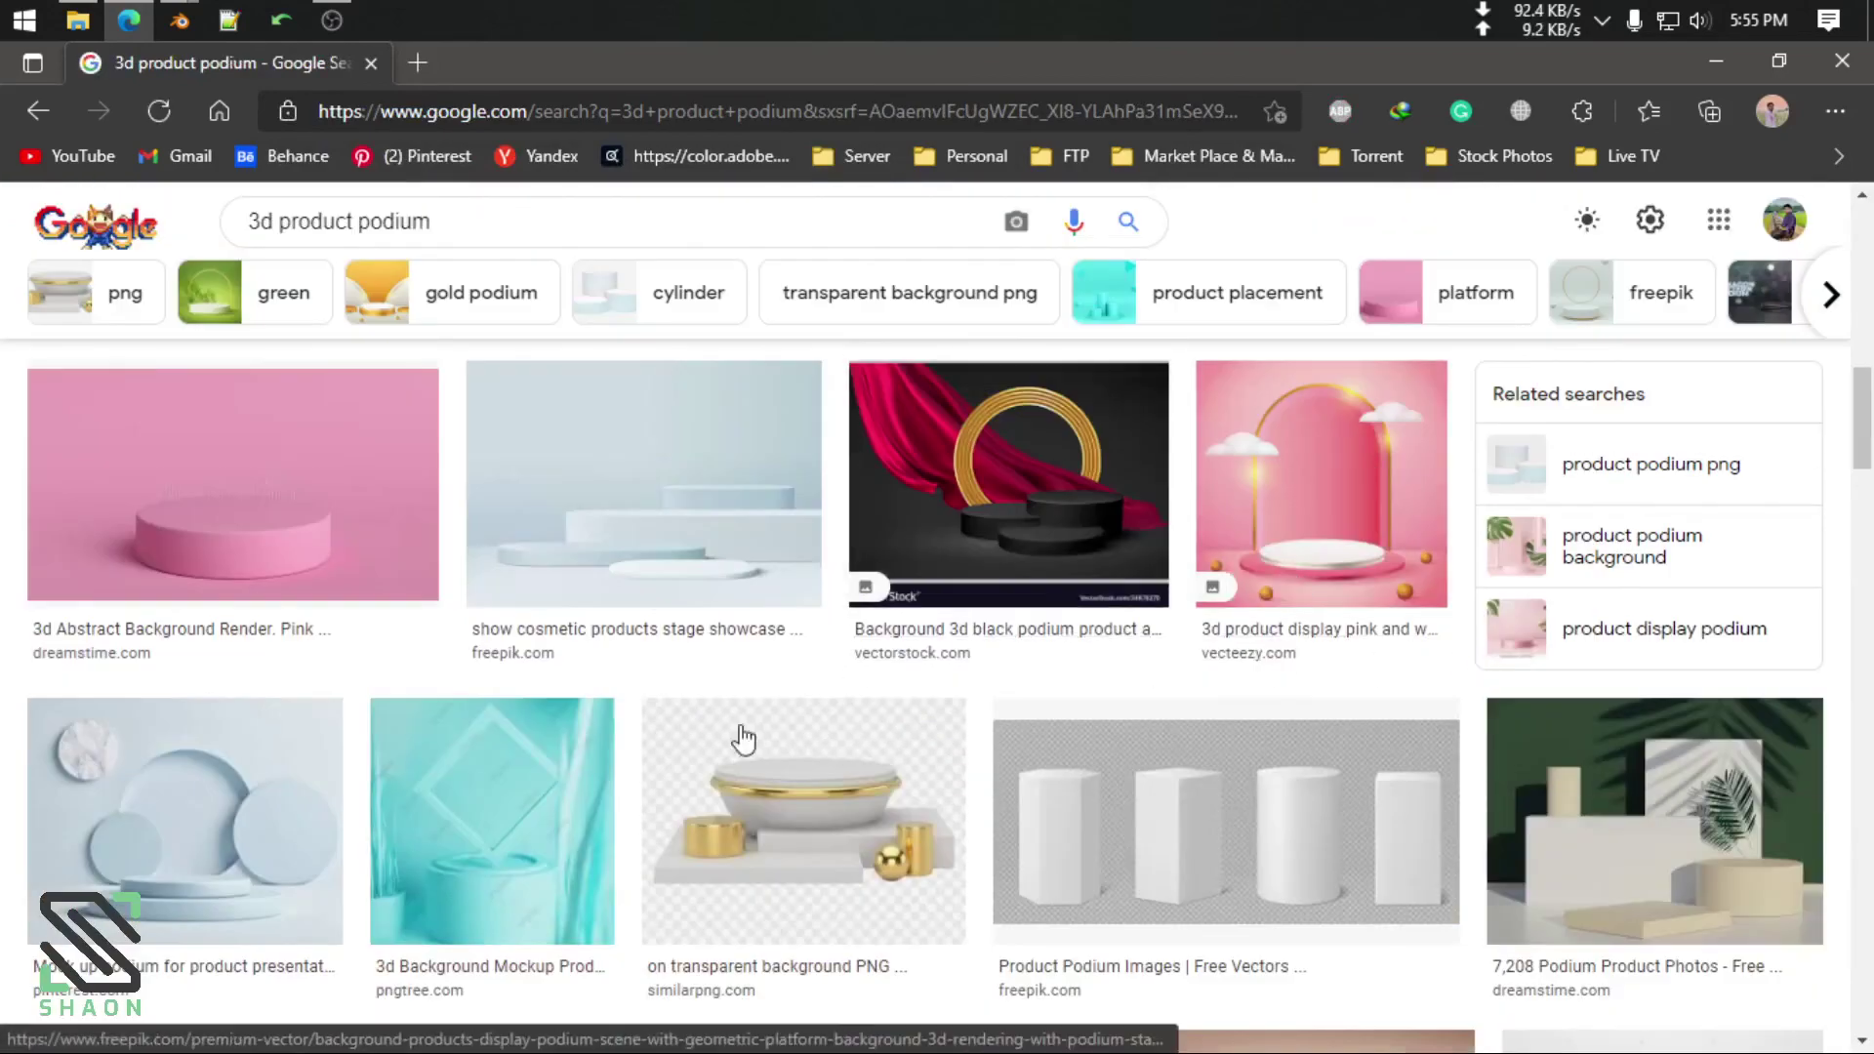
{"action": "scroll", "coordinate": [1610, 683], "scroll_direction": "down", "scroll_amount": 3}
{"action": "scroll", "coordinate": [1366, 601], "scroll_direction": "down", "scroll_amount": 5}
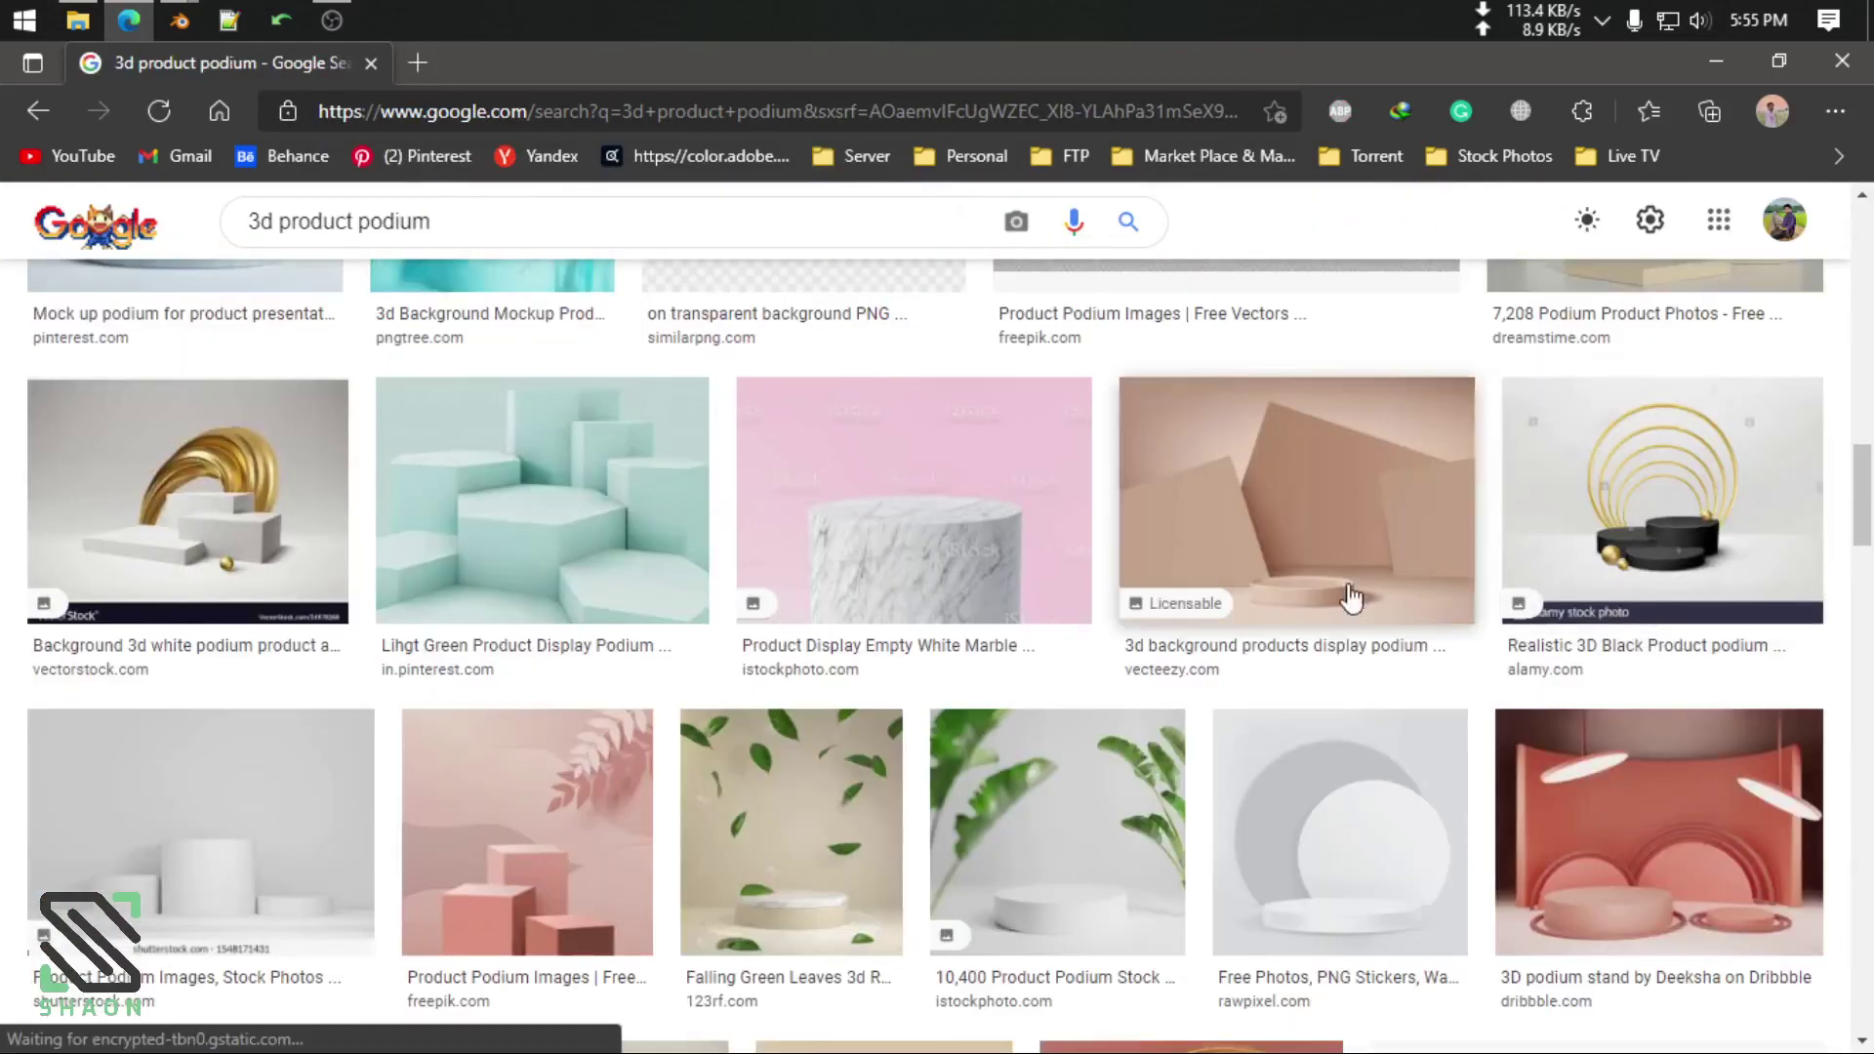
{"action": "scroll", "coordinate": [1269, 615], "scroll_direction": "down", "scroll_amount": 5}
{"action": "scroll", "coordinate": [1215, 627], "scroll_direction": "down", "scroll_amount": 1}
{"action": "scroll", "coordinate": [1004, 585], "scroll_direction": "up", "scroll_amount": 5}
{"action": "scroll", "coordinate": [1366, 557], "scroll_direction": "down", "scroll_amount": 5}
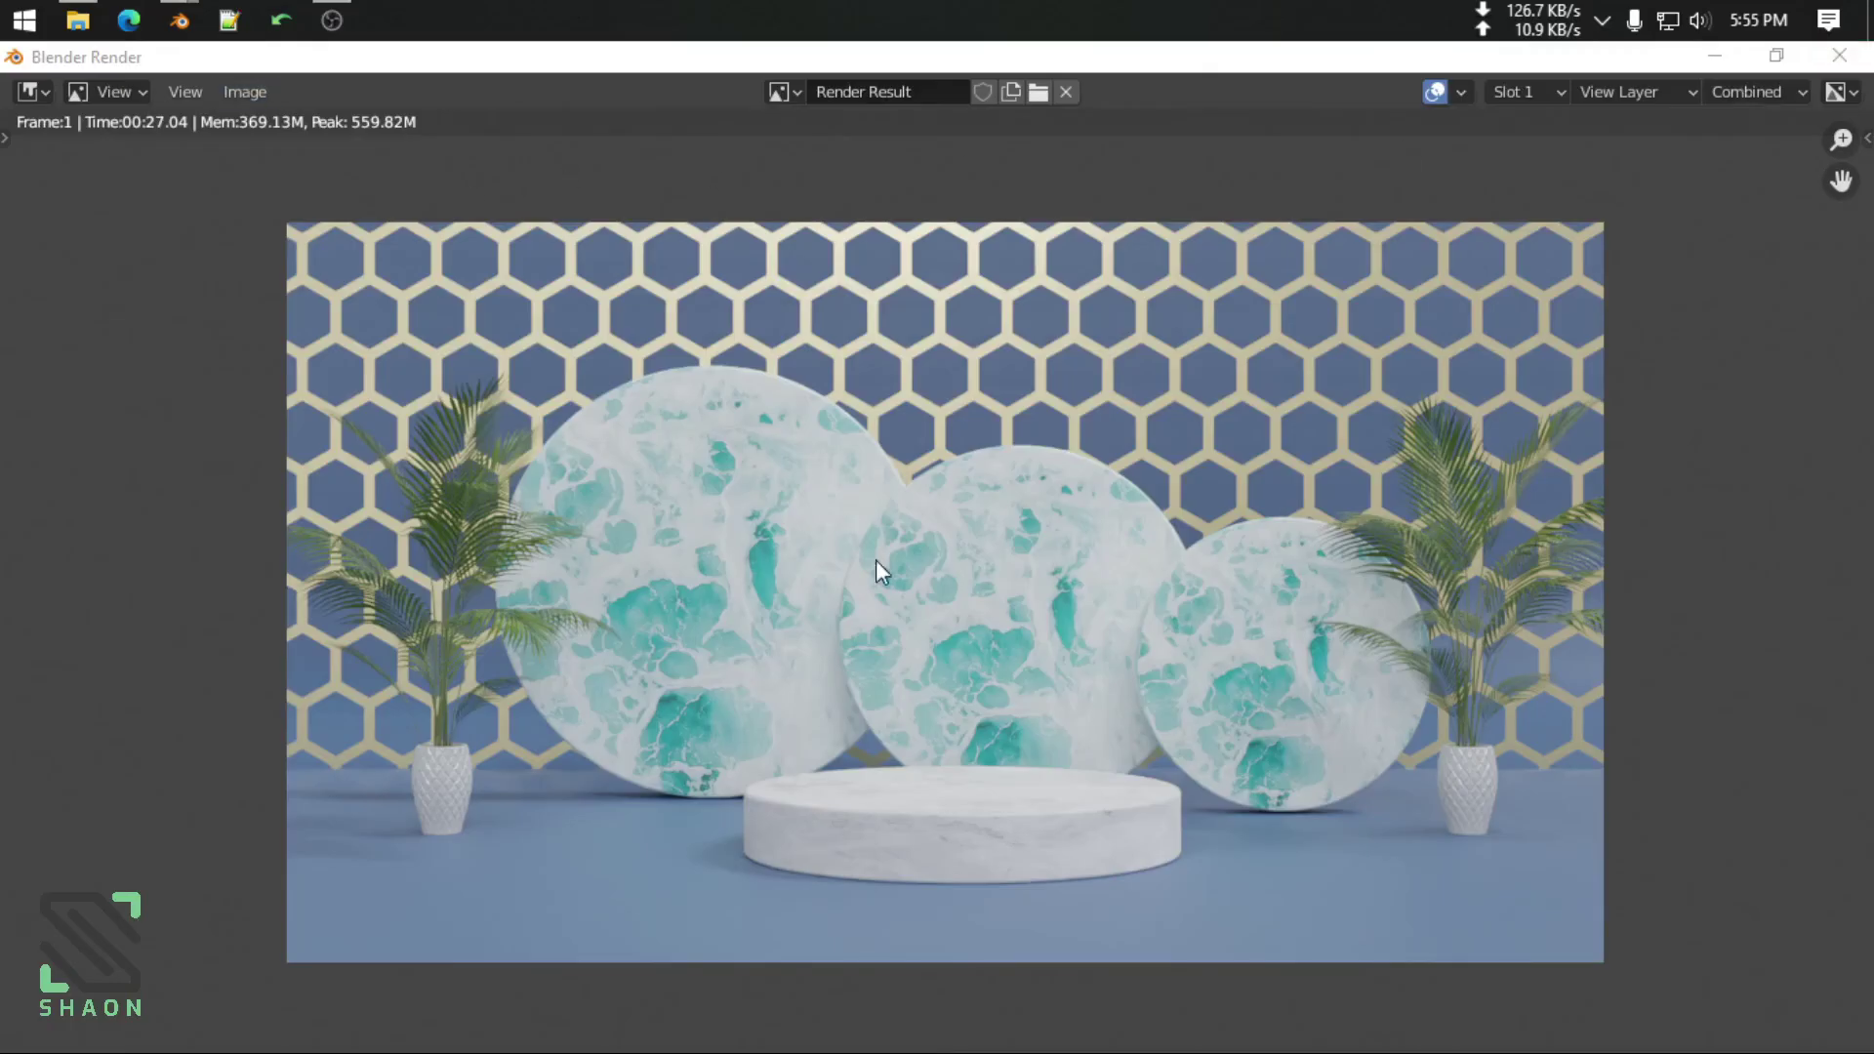
{"action": "scroll", "coordinate": [875, 559], "scroll_direction": "up", "scroll_amount": 1}
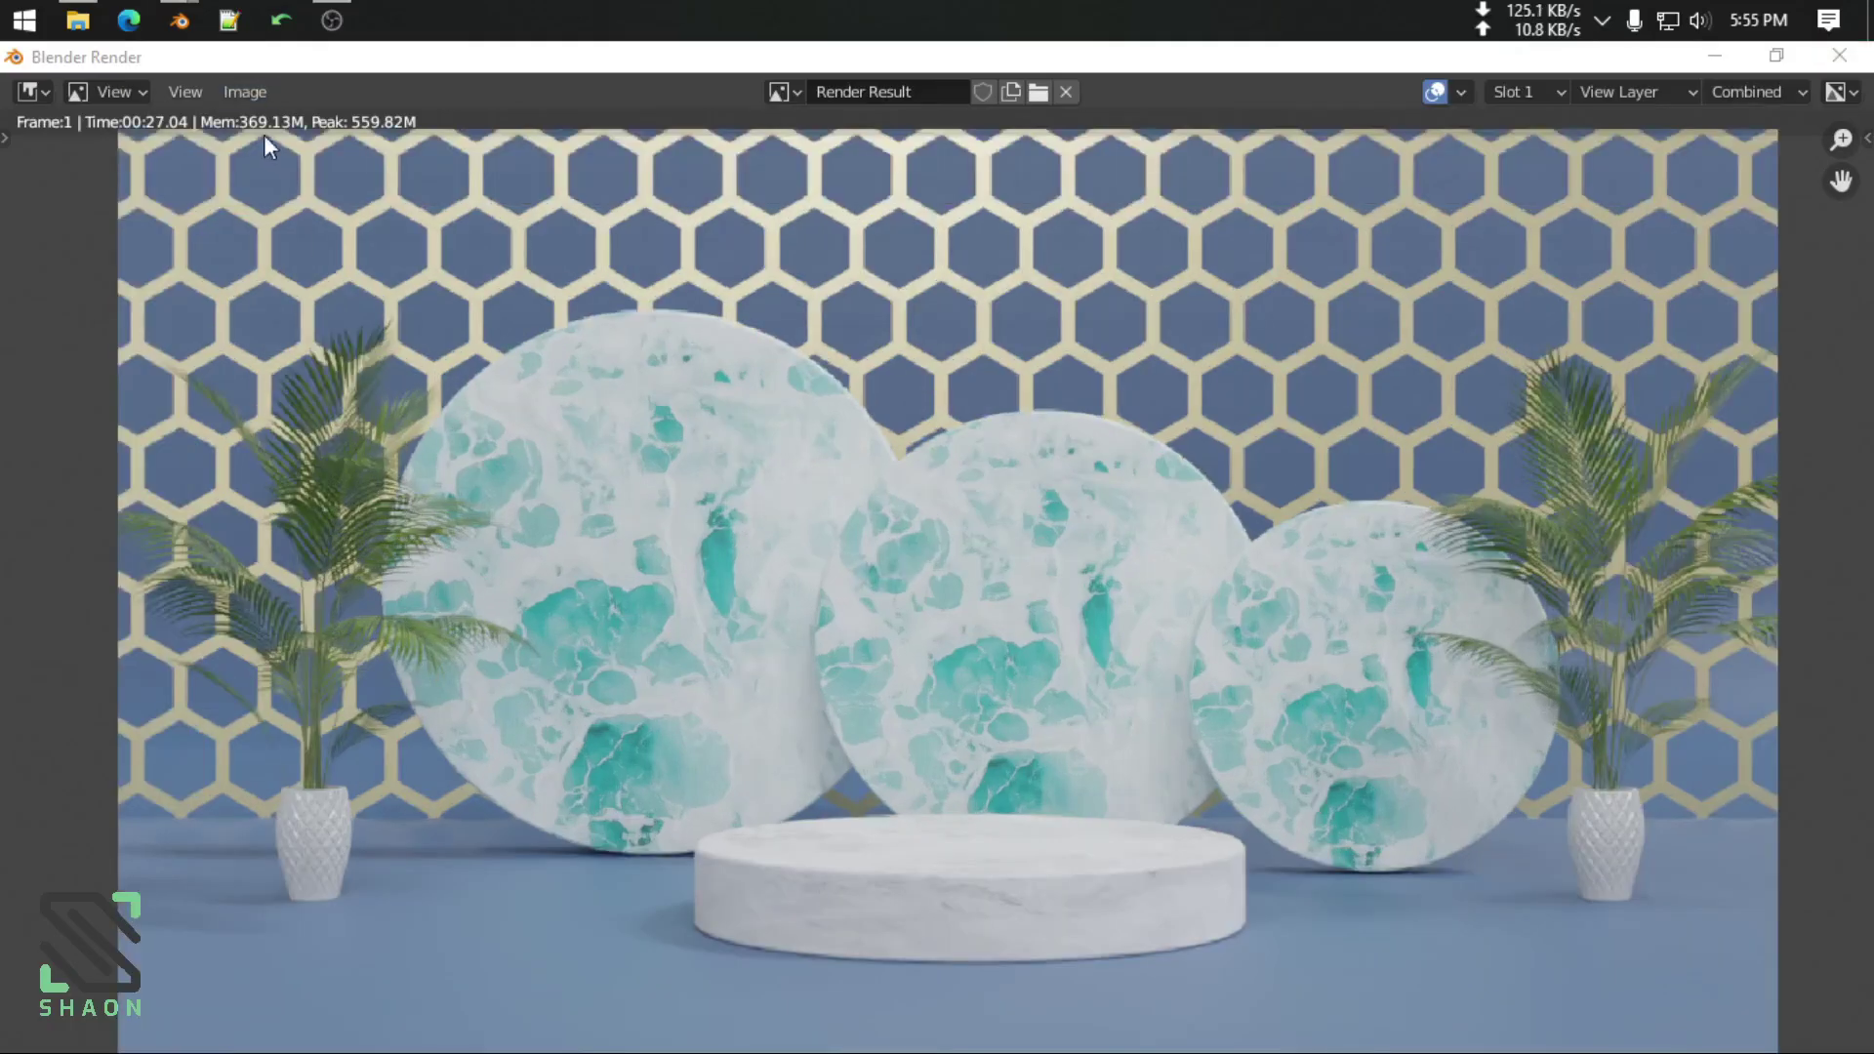
Save the render as untitled.png, a 16-bit RGBA PNG in the New Folder
{"action": "left_click", "coordinate": [246, 93]}
{"action": "left_click", "coordinate": [289, 278]}
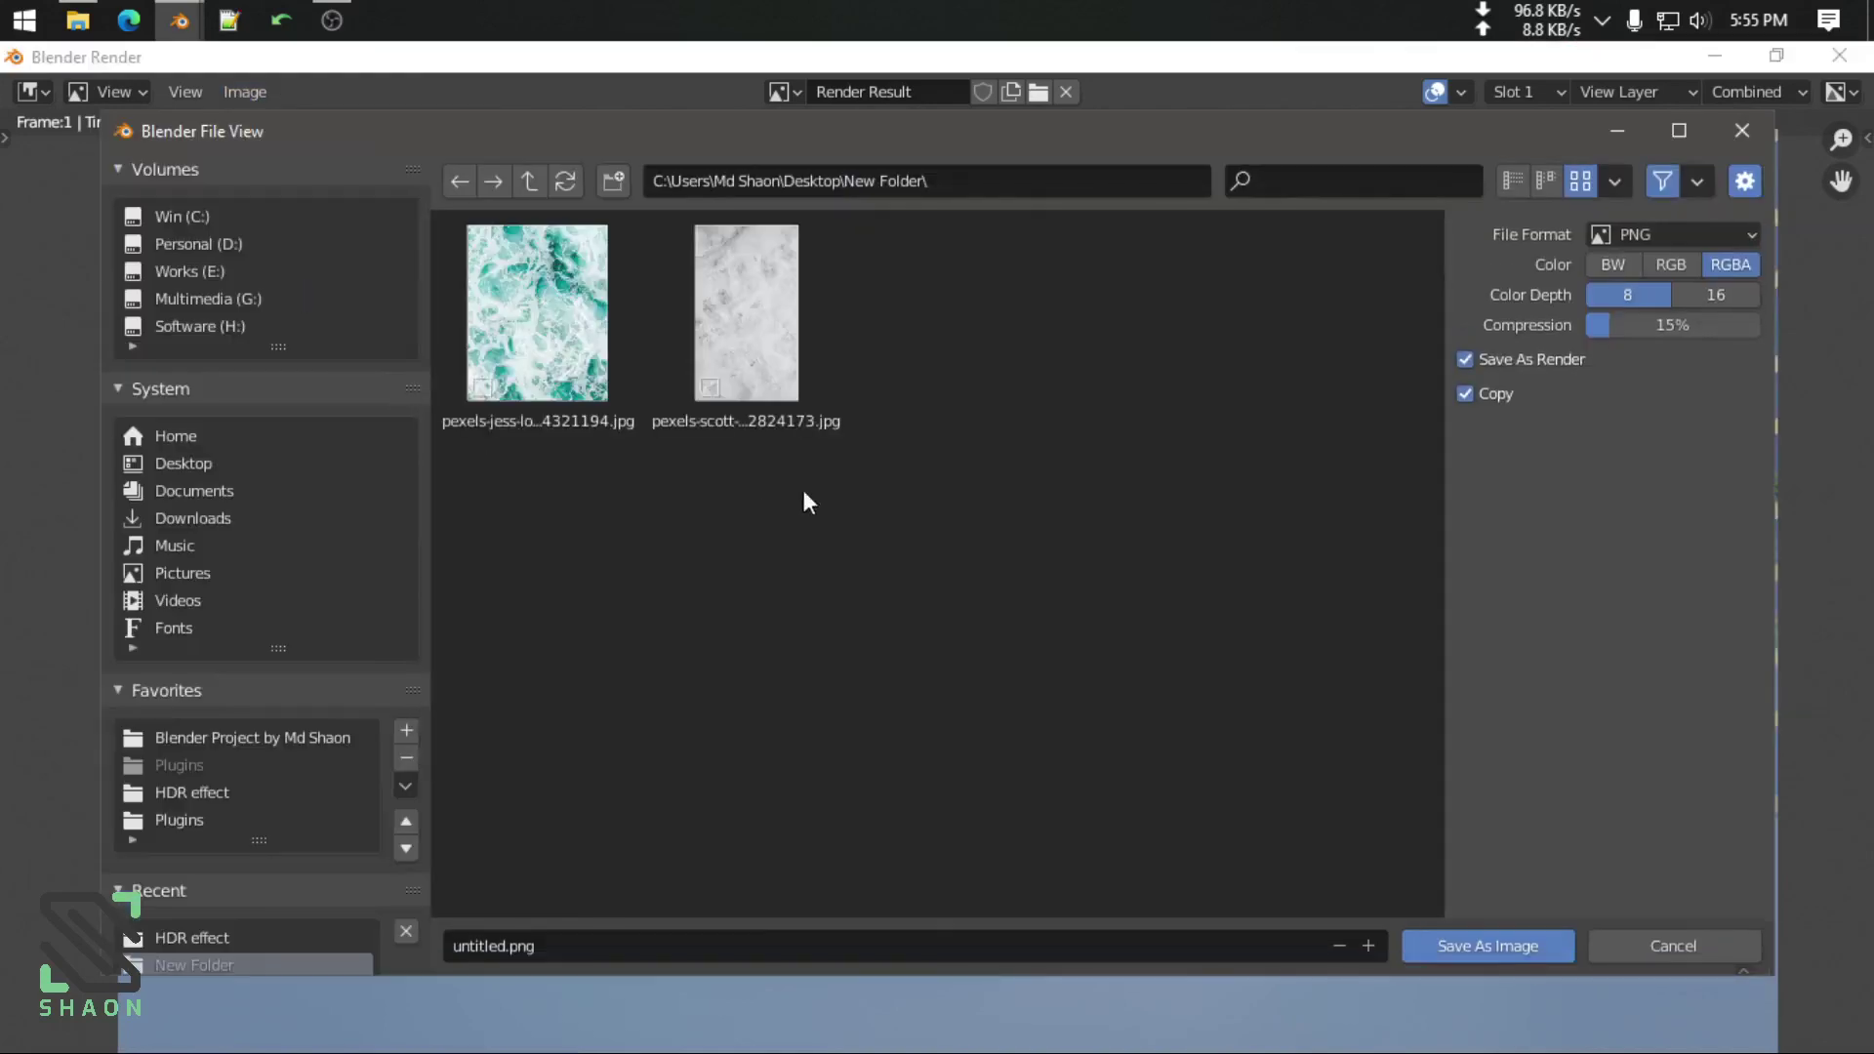
{"action": "left_click", "coordinate": [1709, 299]}
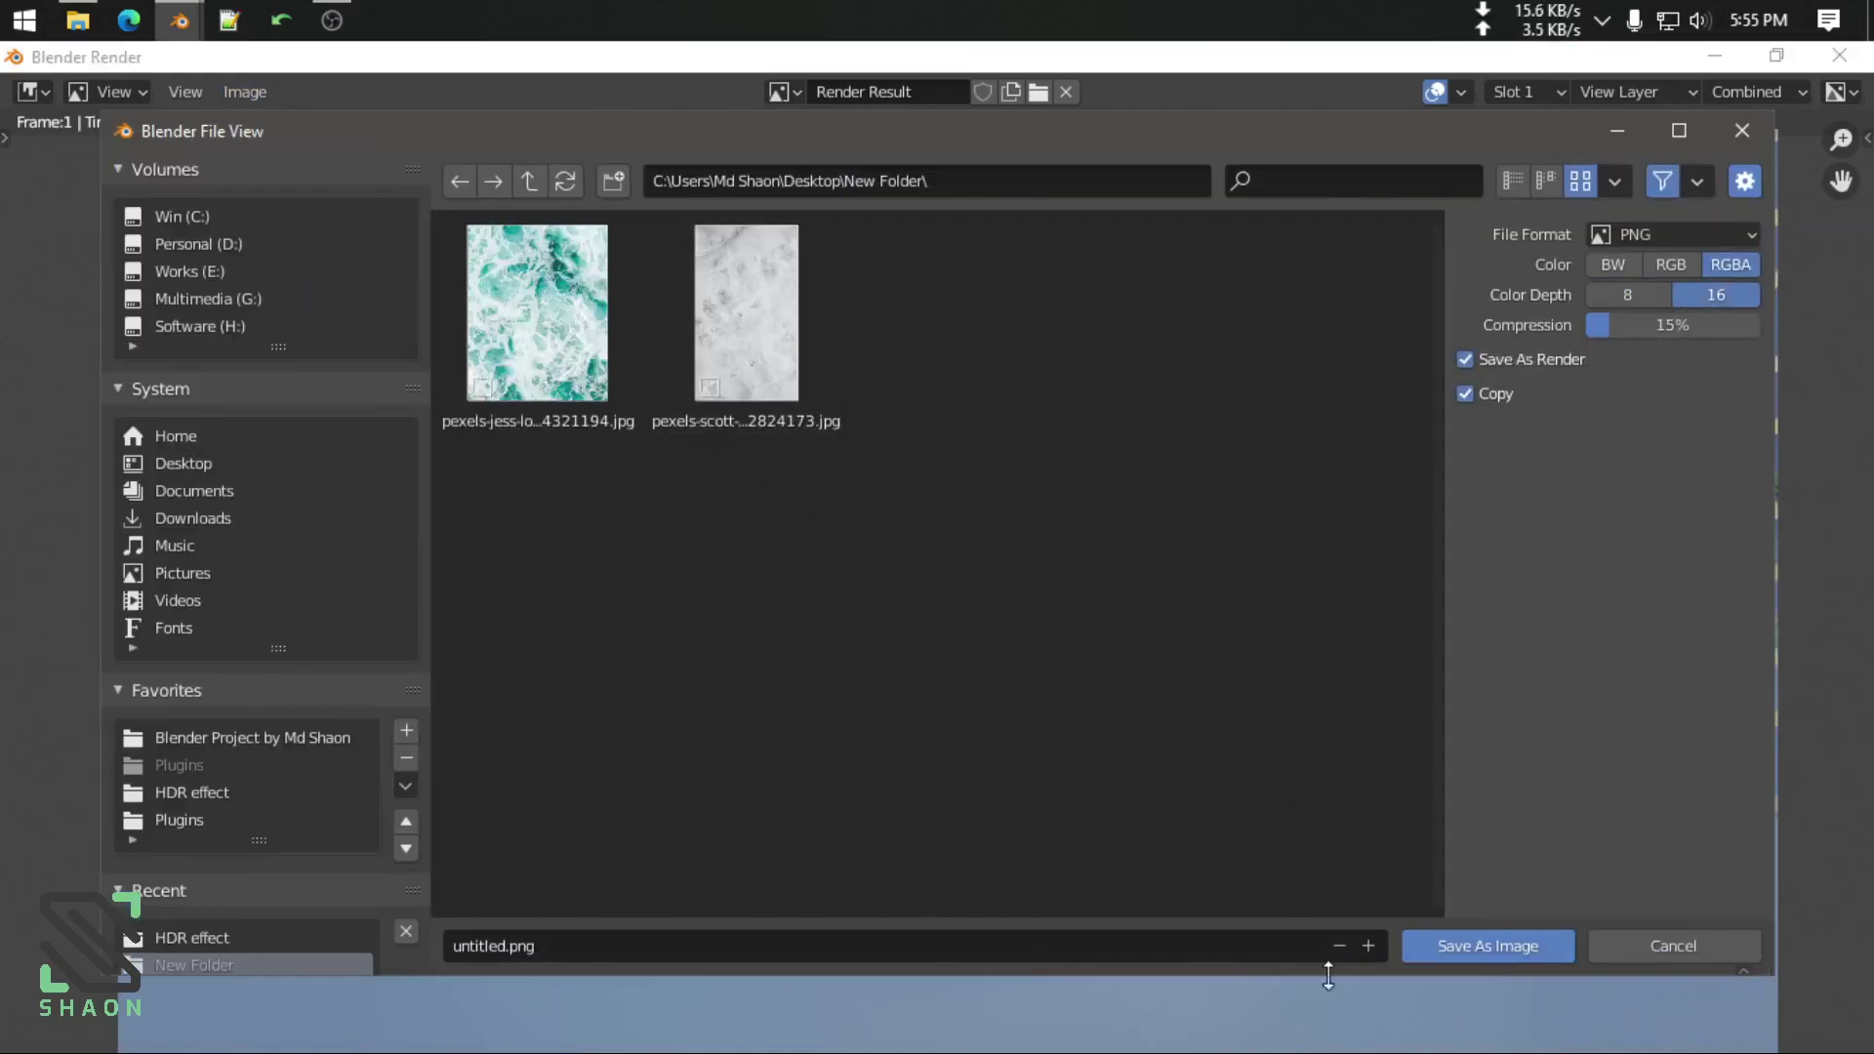
{"action": "left_click", "coordinate": [1514, 945]}
{"action": "scroll", "coordinate": [949, 653], "scroll_direction": "up", "scroll_amount": 3}
{"action": "scroll", "coordinate": [966, 654], "scroll_direction": "down", "scroll_amount": 3}
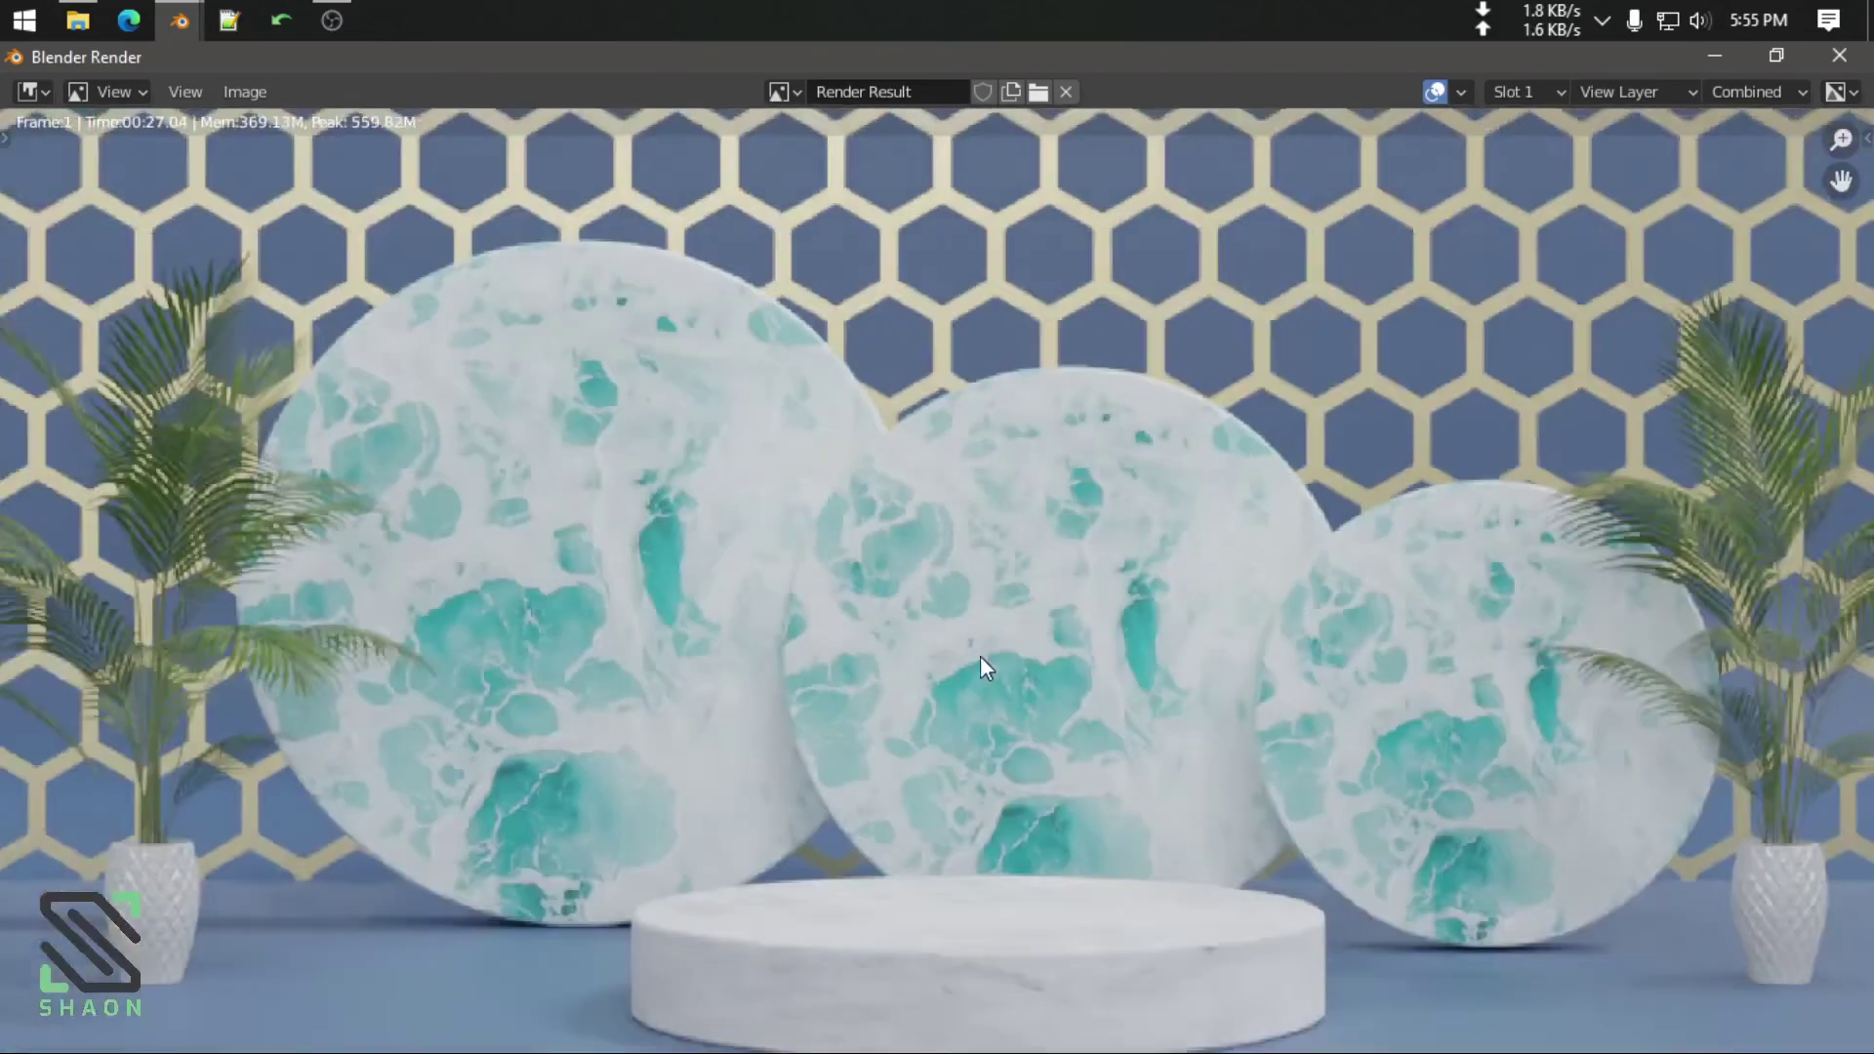
{"action": "scroll", "coordinate": [982, 663], "scroll_direction": "up", "scroll_amount": 3}
{"action": "scroll", "coordinate": [982, 663], "scroll_direction": "down", "scroll_amount": 3}
{"action": "scroll", "coordinate": [981, 663], "scroll_direction": "up", "scroll_amount": 1}
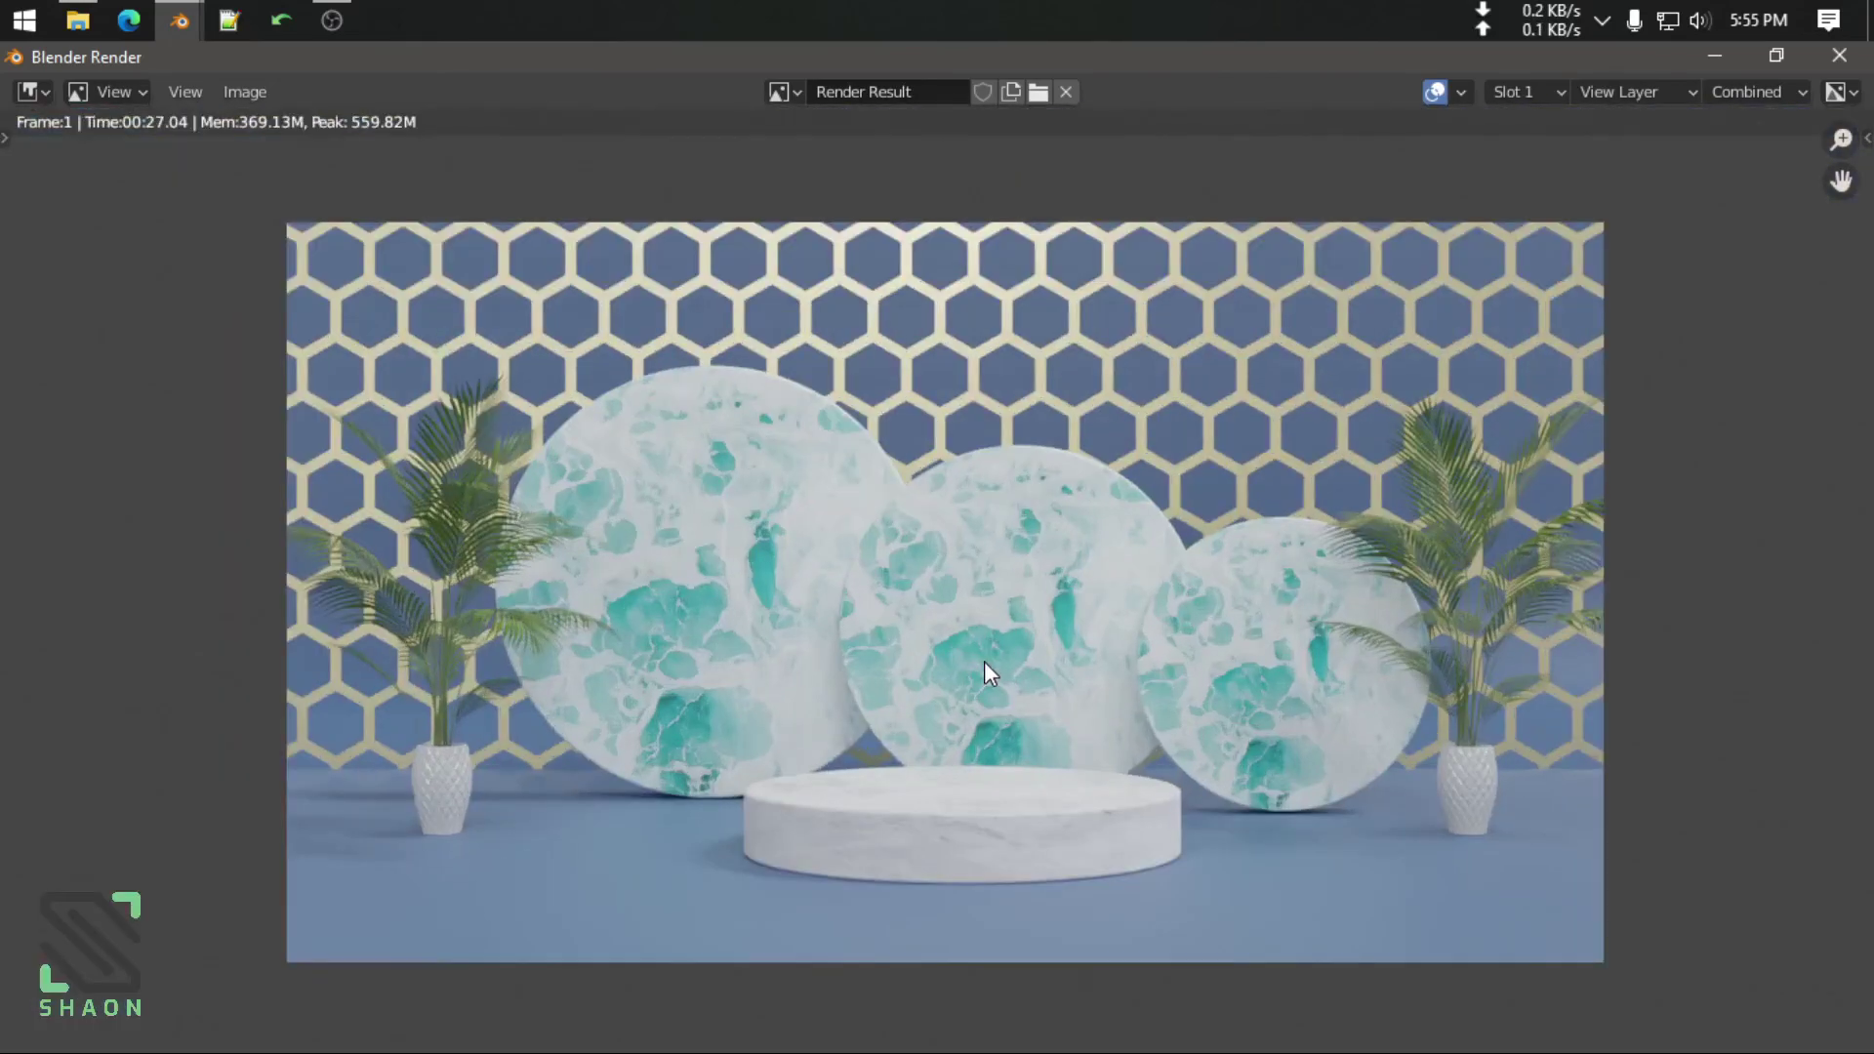